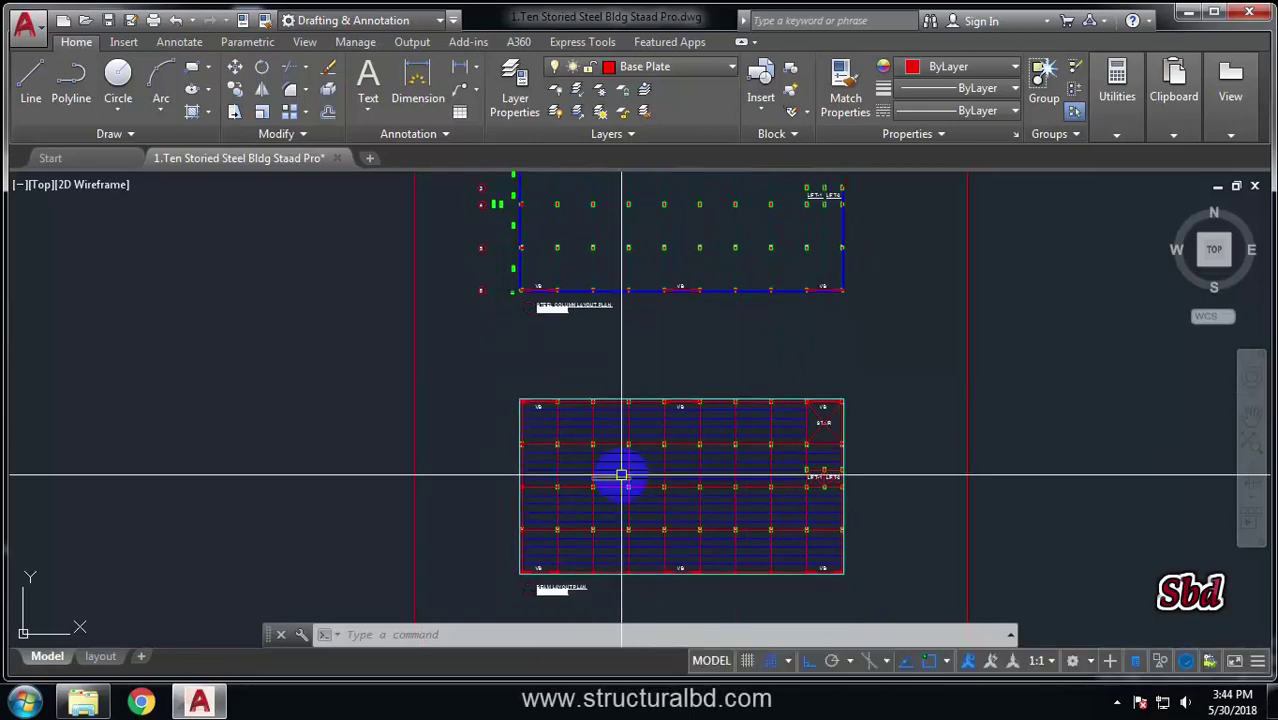
Examine the beam layout plan and the steel column layout plan with its grid lines and bay dimensions
{"action": "mouse_move", "coordinate": [621, 476]}
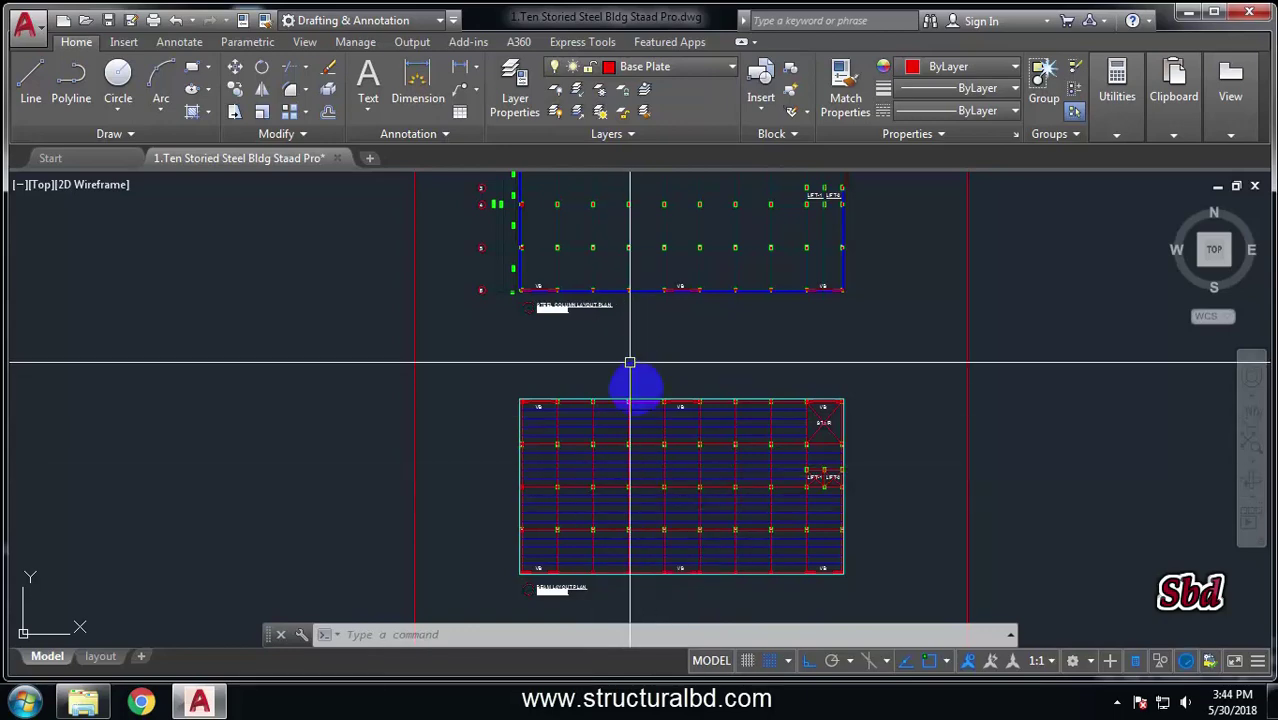
{"action": "scroll", "coordinate": [648, 477], "scroll_direction": "down", "scroll_amount": 3}
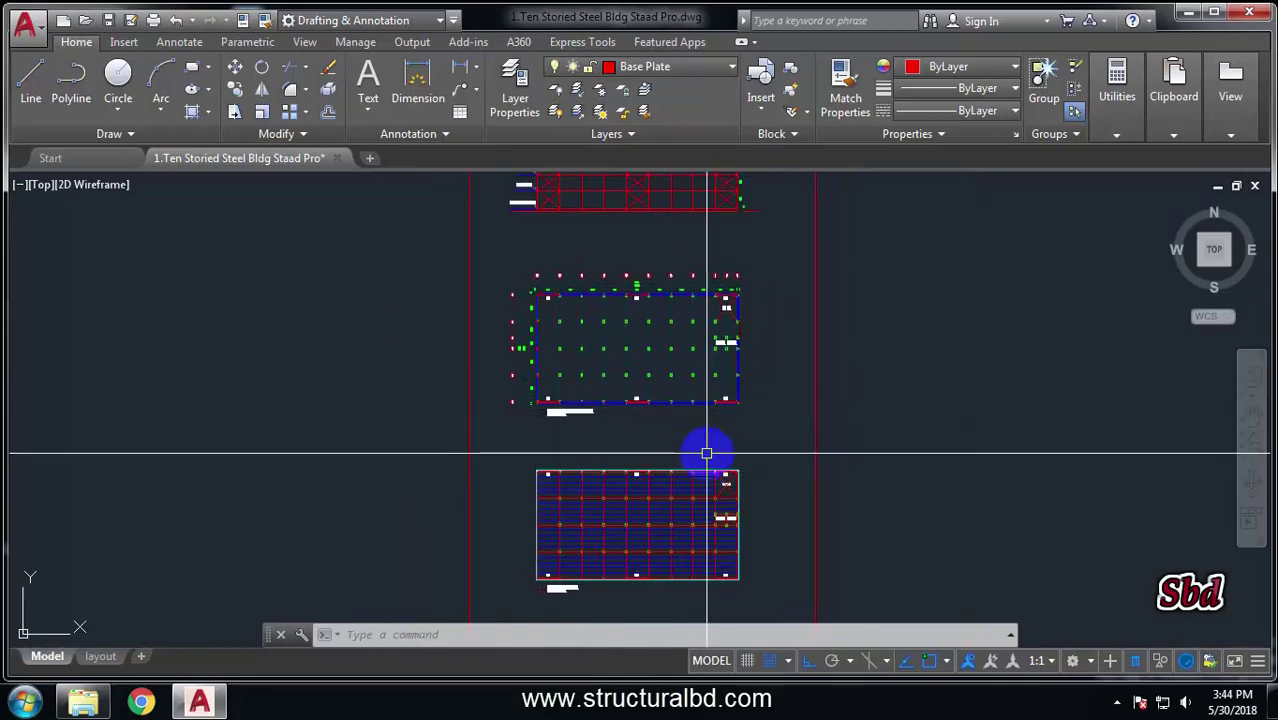
{"action": "scroll", "coordinate": [662, 456], "scroll_direction": "down", "scroll_amount": 3}
{"action": "scroll", "coordinate": [678, 333], "scroll_direction": "up", "scroll_amount": 1}
{"action": "scroll", "coordinate": [690, 448], "scroll_direction": "up", "scroll_amount": 5}
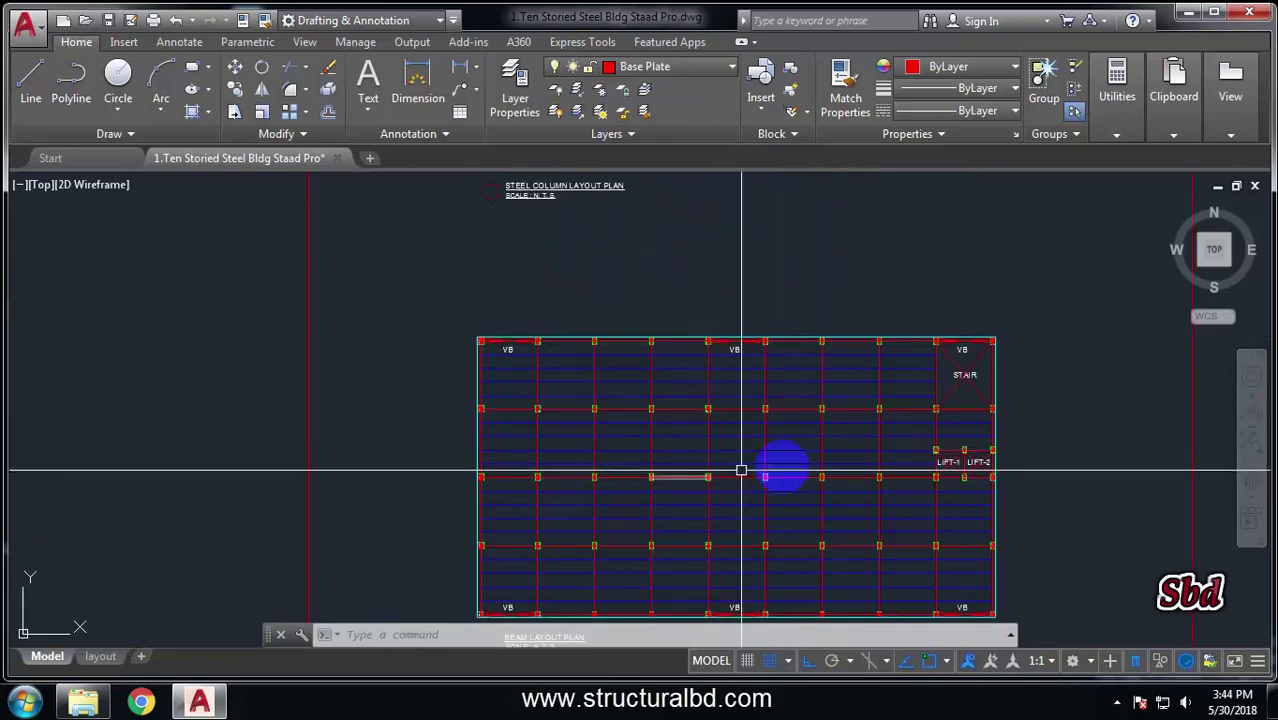
{"action": "scroll", "coordinate": [686, 360], "scroll_direction": "down", "scroll_amount": 2}
{"action": "scroll", "coordinate": [650, 390], "scroll_direction": "up", "scroll_amount": 4}
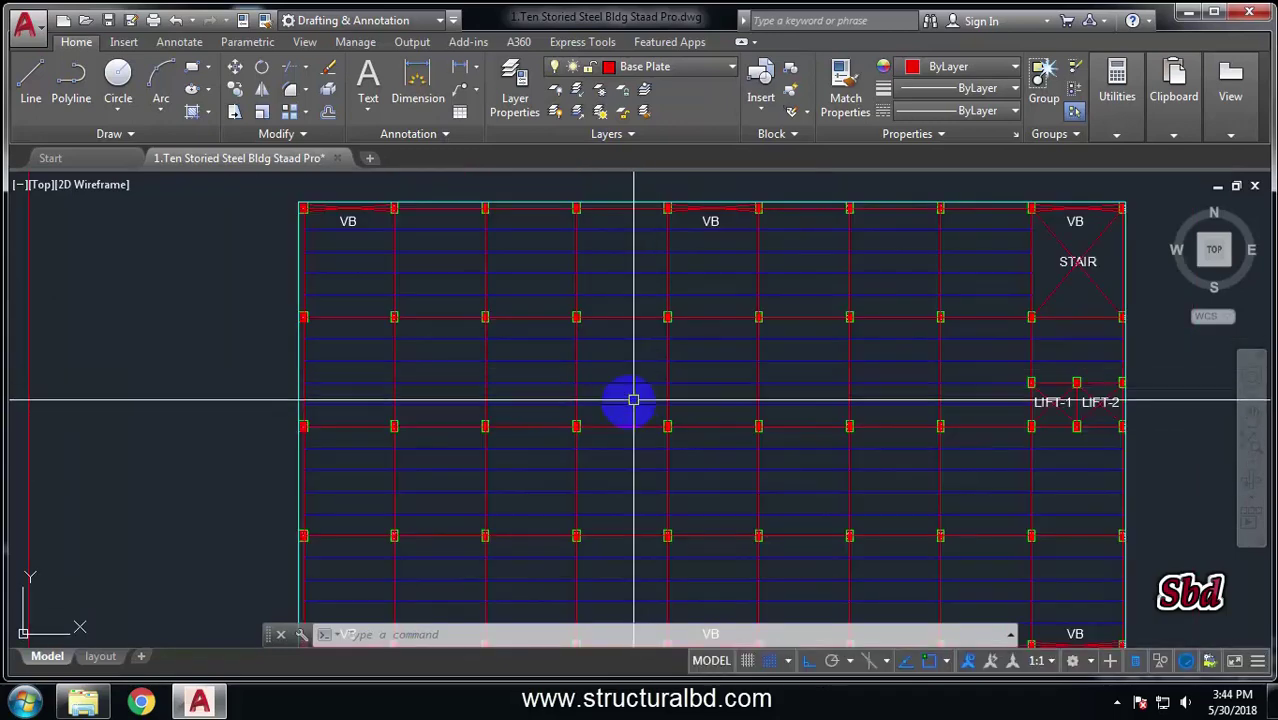
{"action": "scroll", "coordinate": [579, 397], "scroll_direction": "down", "scroll_amount": 5}
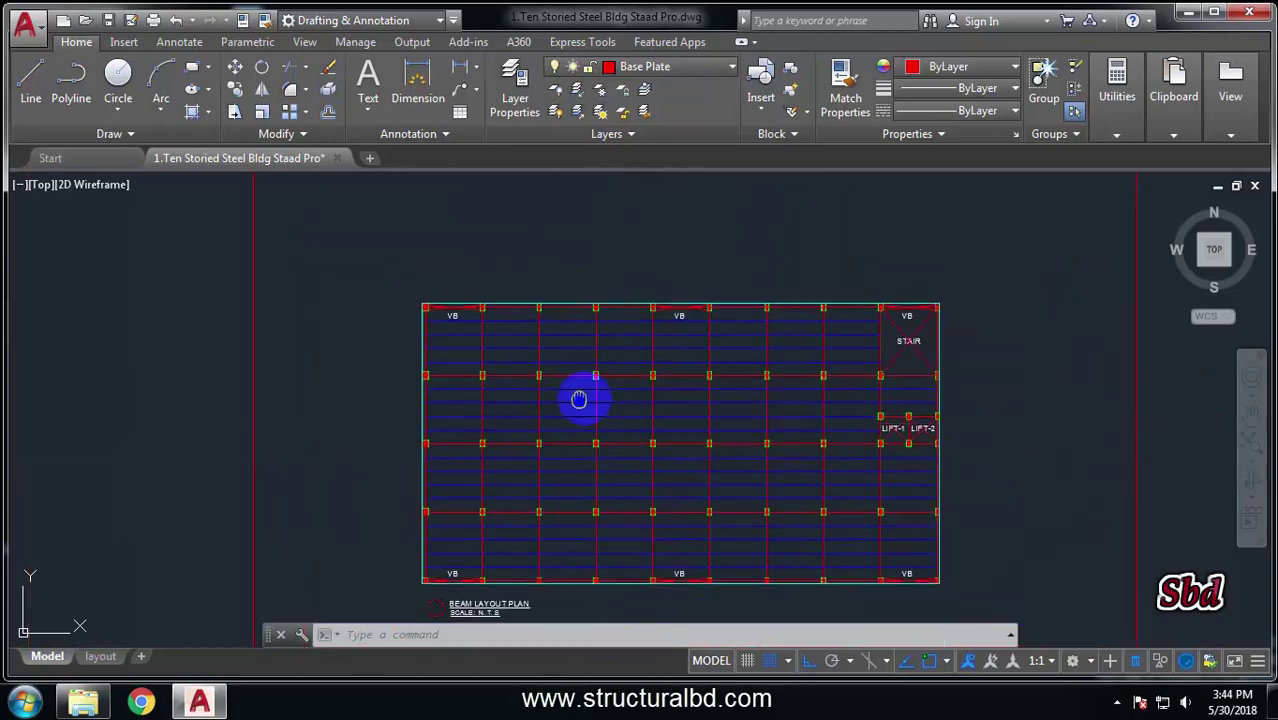
{"action": "scroll", "coordinate": [648, 322], "scroll_direction": "up", "scroll_amount": 5}
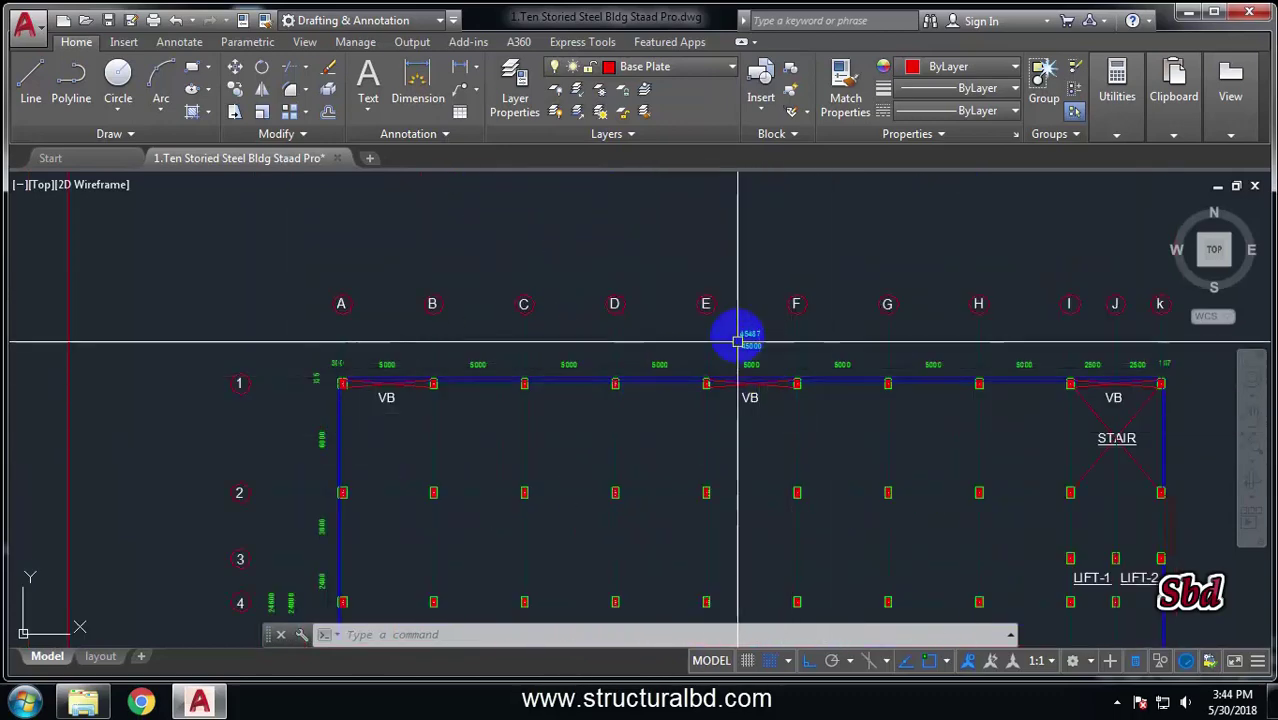
{"action": "scroll", "coordinate": [700, 335], "scroll_direction": "down", "scroll_amount": 5}
Examine the floor levels, vertical bracing and storey heights on the building elevation, then return to the beam layout plan
{"action": "middle_click_drag", "start_coordinate": [679, 178], "coordinate": [703, 359]}
{"action": "scroll", "coordinate": [705, 358], "scroll_direction": "up", "scroll_amount": 5}
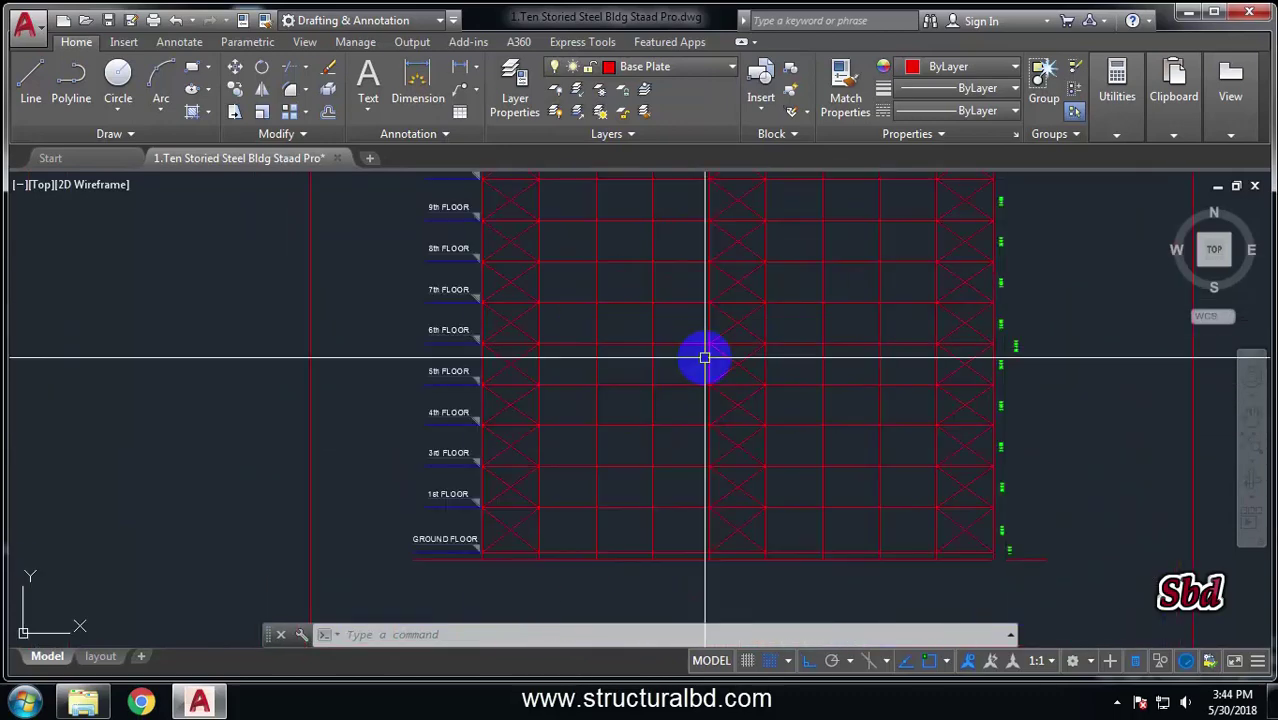
{"action": "middle_click_drag", "start_coordinate": [664, 308], "coordinate": [670, 408]}
{"action": "scroll", "coordinate": [700, 340], "scroll_direction": "down", "scroll_amount": 3}
{"action": "scroll", "coordinate": [745, 383], "scroll_direction": "up", "scroll_amount": 8}
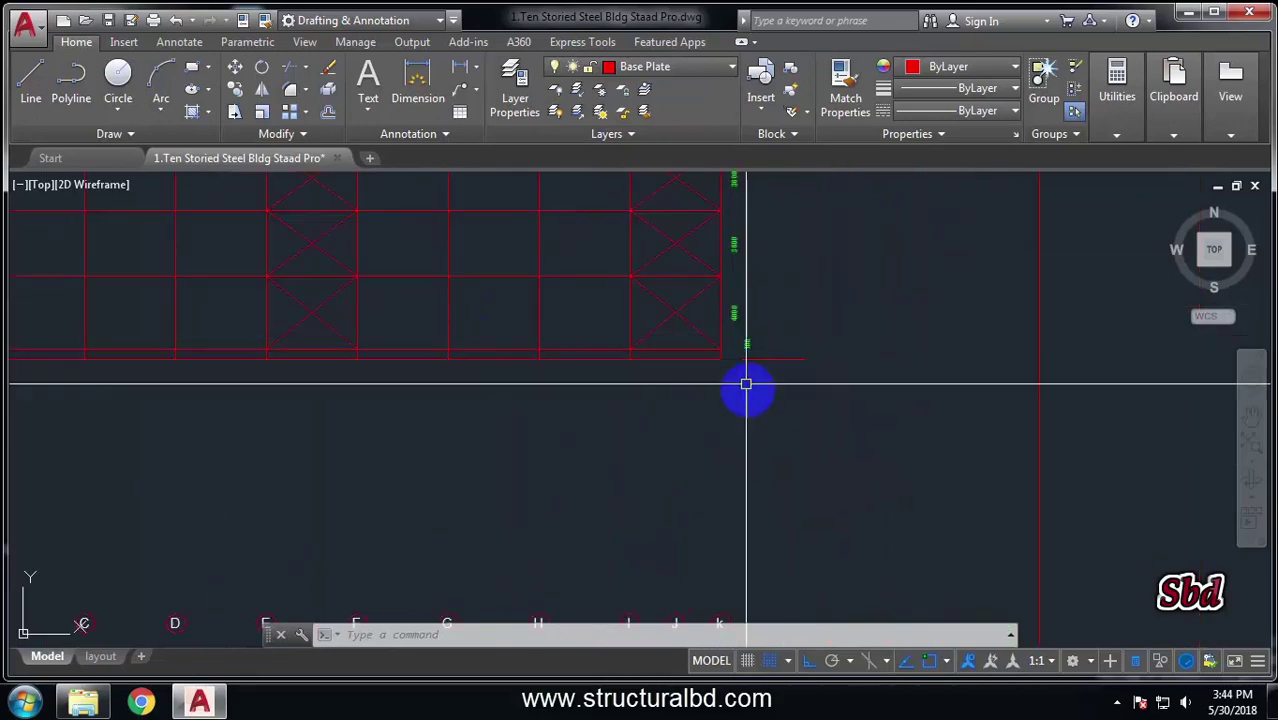
{"action": "middle_click_drag", "start_coordinate": [827, 332], "coordinate": [826, 479]}
{"action": "scroll", "coordinate": [827, 473], "scroll_direction": "down", "scroll_amount": 6}
{"action": "middle_click_drag", "start_coordinate": [804, 323], "coordinate": [803, 455]}
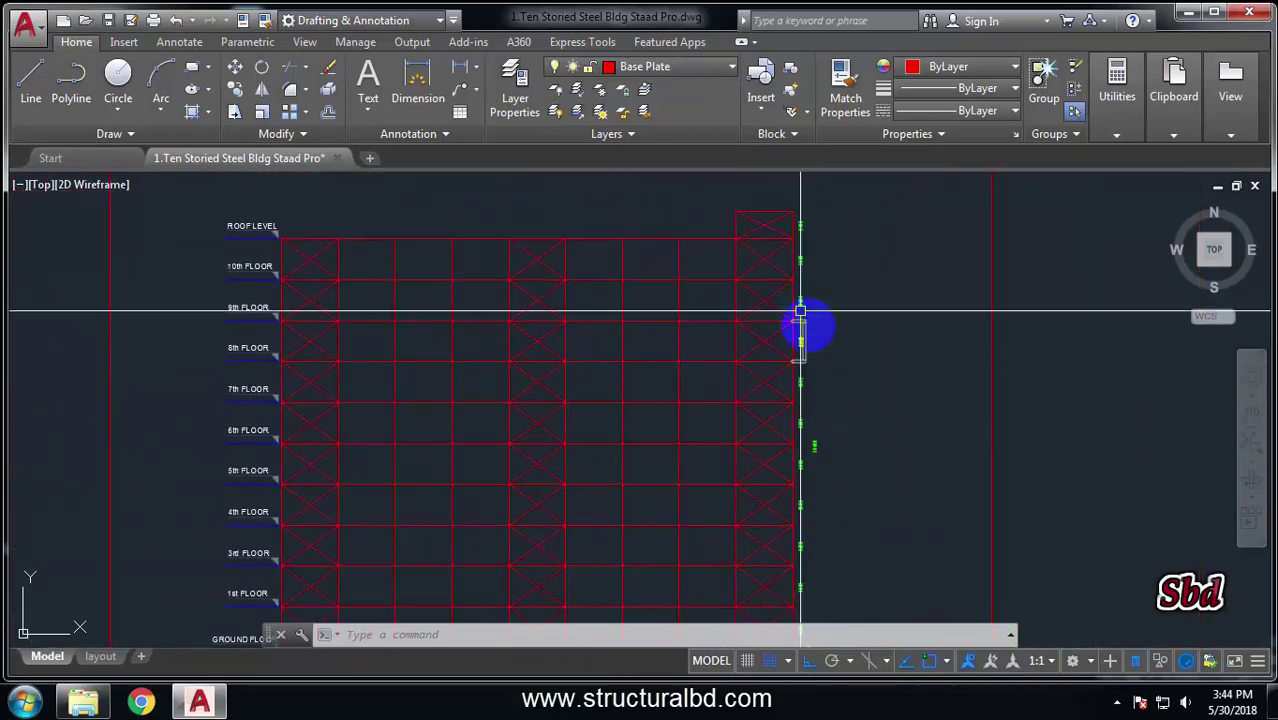
{"action": "scroll", "coordinate": [800, 308], "scroll_direction": "down", "scroll_amount": 3}
{"action": "middle_click_drag", "start_coordinate": [765, 250], "coordinate": [785, 470]}
{"action": "scroll", "coordinate": [735, 332], "scroll_direction": "up", "scroll_amount": 4}
{"action": "middle_click_drag", "start_coordinate": [660, 240], "coordinate": [685, 455]}
{"action": "middle_click_drag", "start_coordinate": [670, 329], "coordinate": [653, 374]}
{"action": "scroll", "coordinate": [836, 422], "scroll_direction": "down", "scroll_amount": 3}
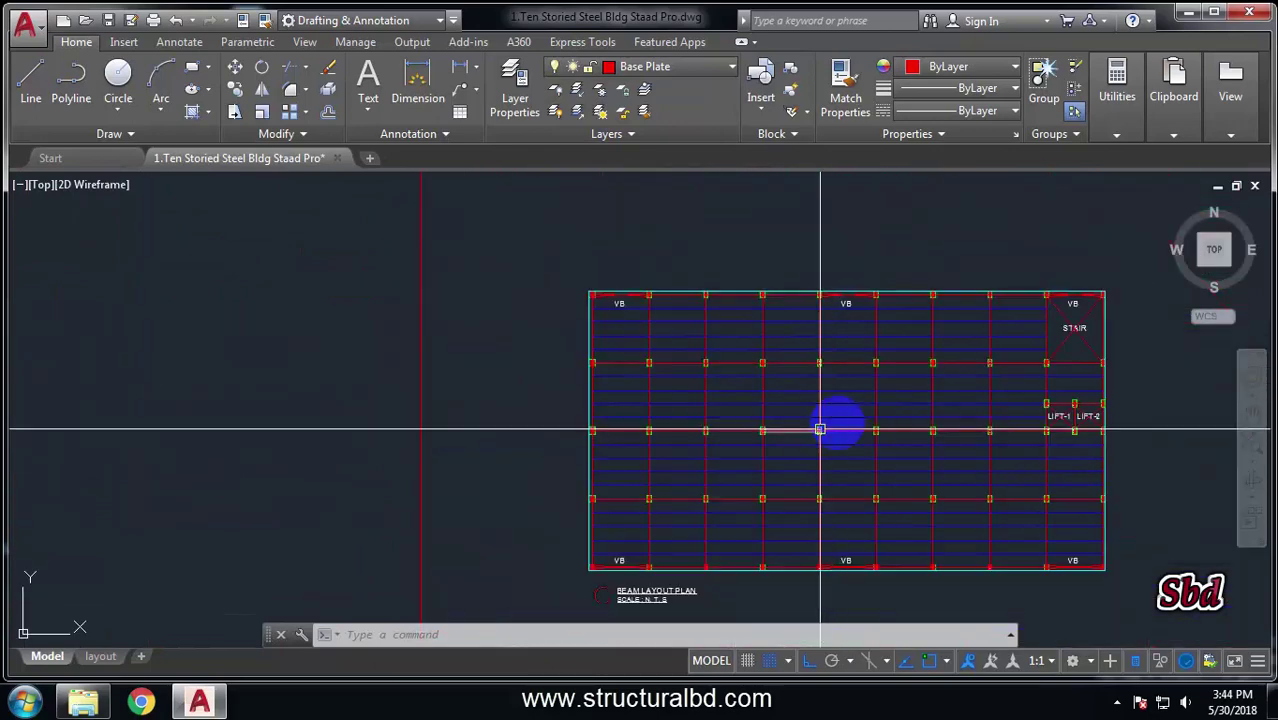
{"action": "scroll", "coordinate": [770, 379], "scroll_direction": "up", "scroll_amount": 1}
{"action": "scroll", "coordinate": [642, 388], "scroll_direction": "down", "scroll_amount": 1}
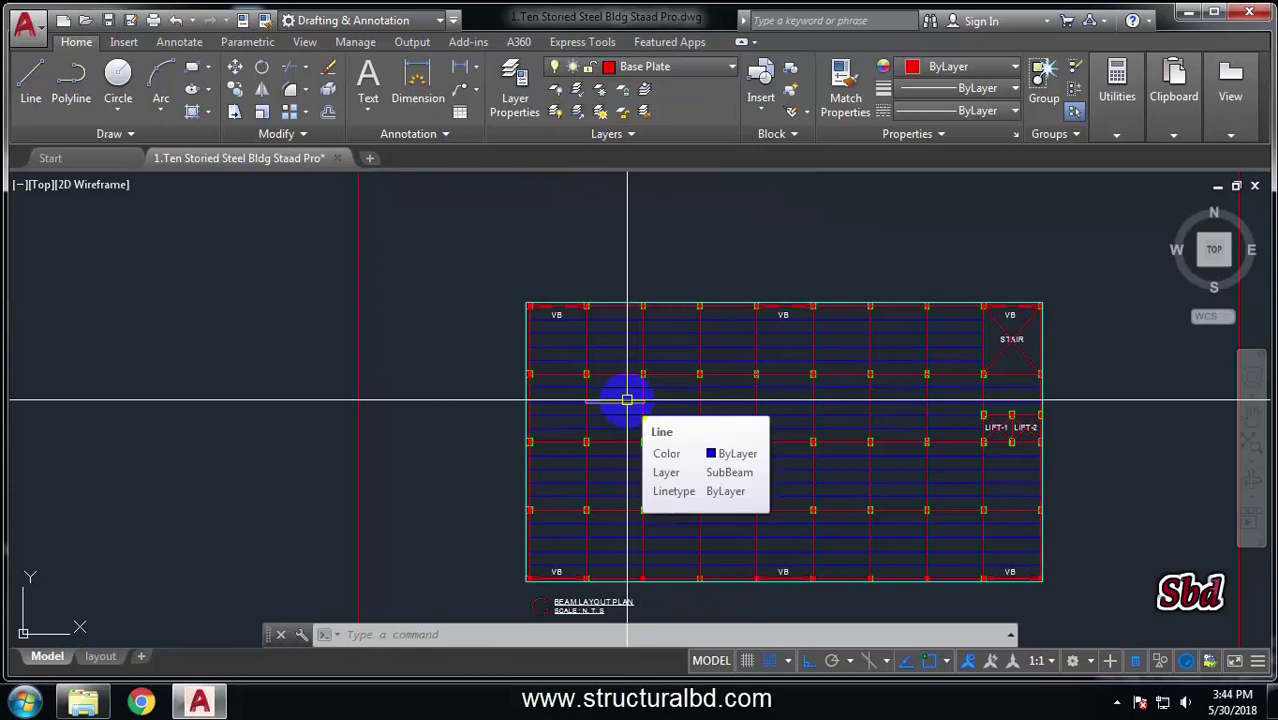
Open STAAD.Pro and create a new Space project named Structure1 in meter and kilonewton units with Add Beam, overwriting the existing file
{"action": "left_click", "coordinate": [1190, 10]}
{"action": "double_click", "coordinate": [165, 60]}
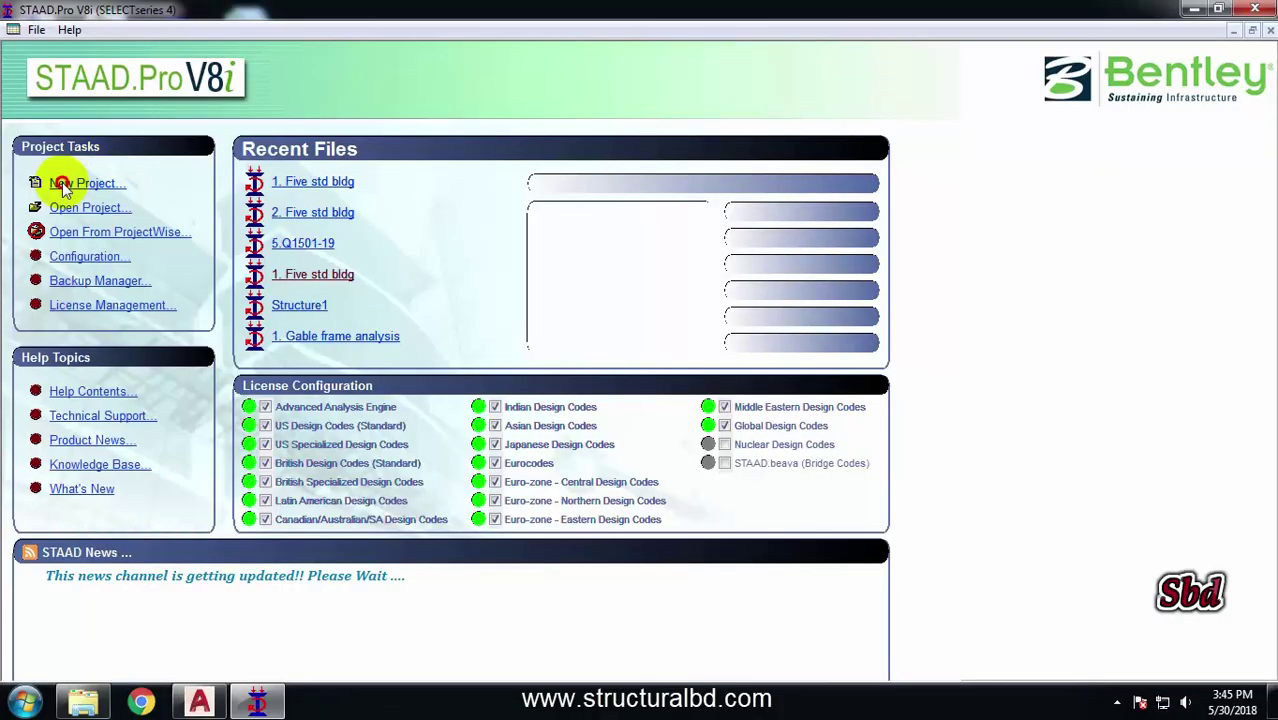
{"action": "left_click", "coordinate": [57, 180]}
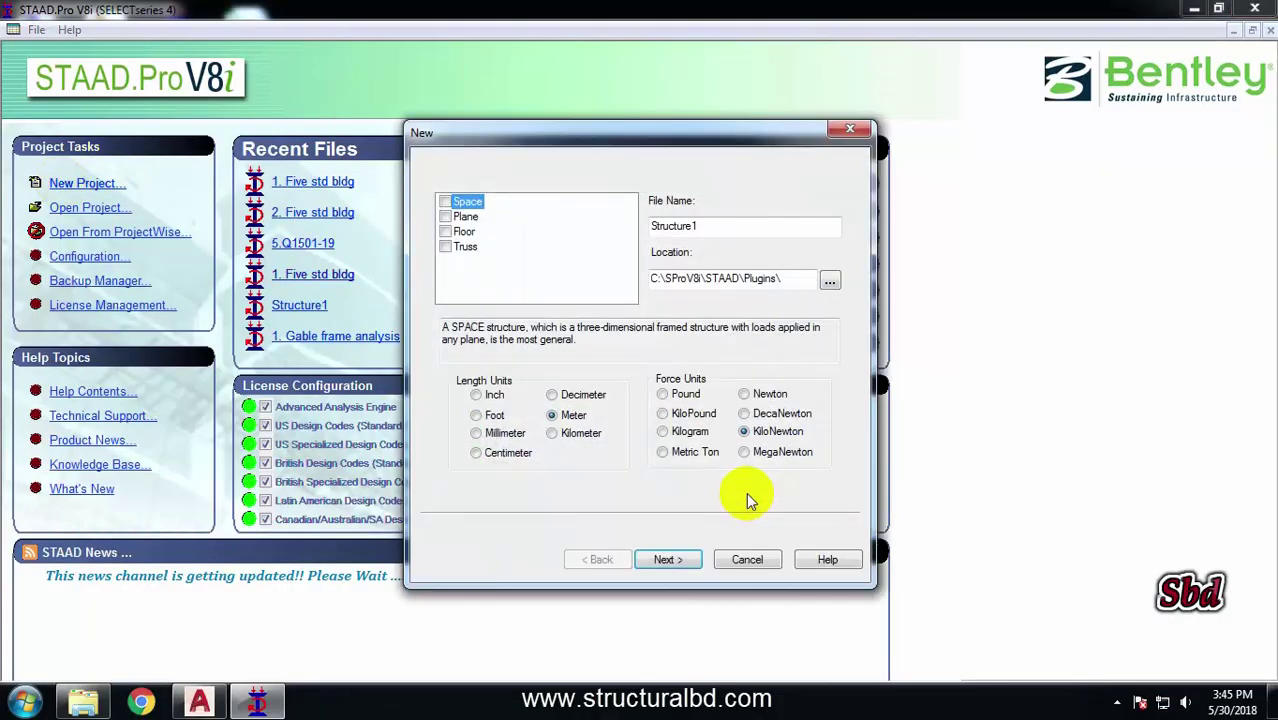
{"action": "left_click", "coordinate": [668, 561]}
{"action": "left_click", "coordinate": [668, 403]}
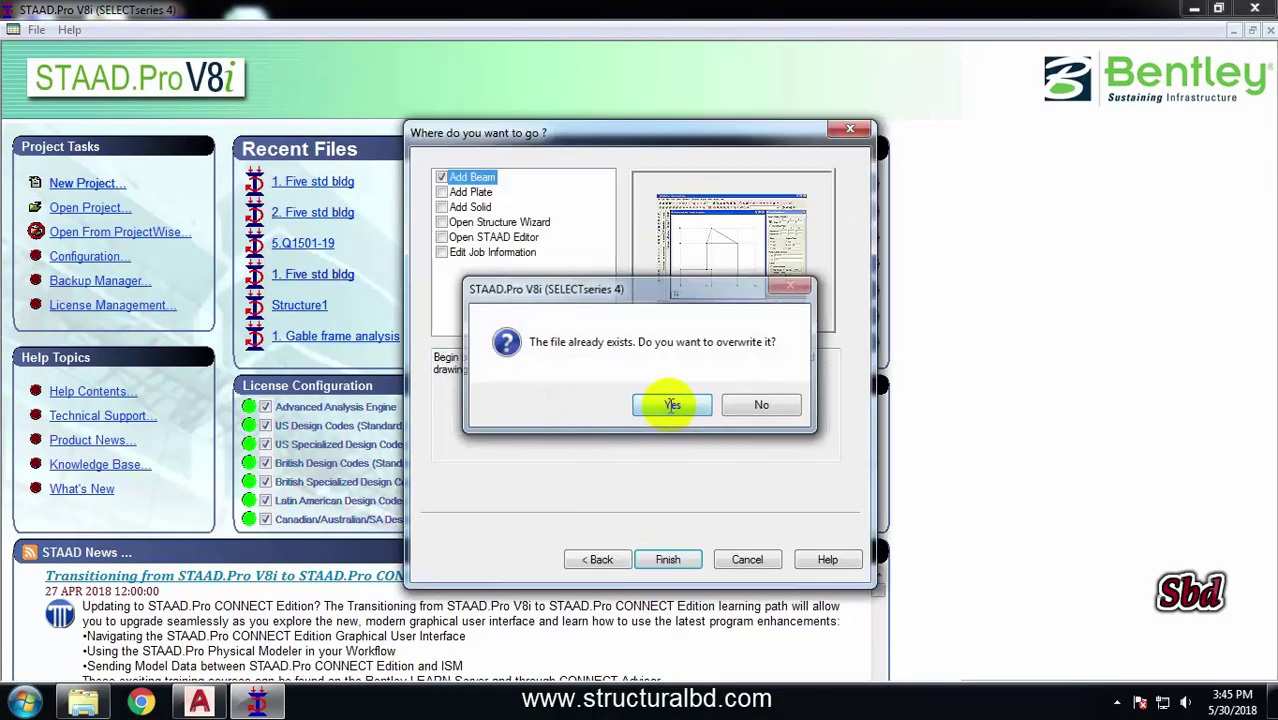
{"action": "left_click", "coordinate": [668, 560]}
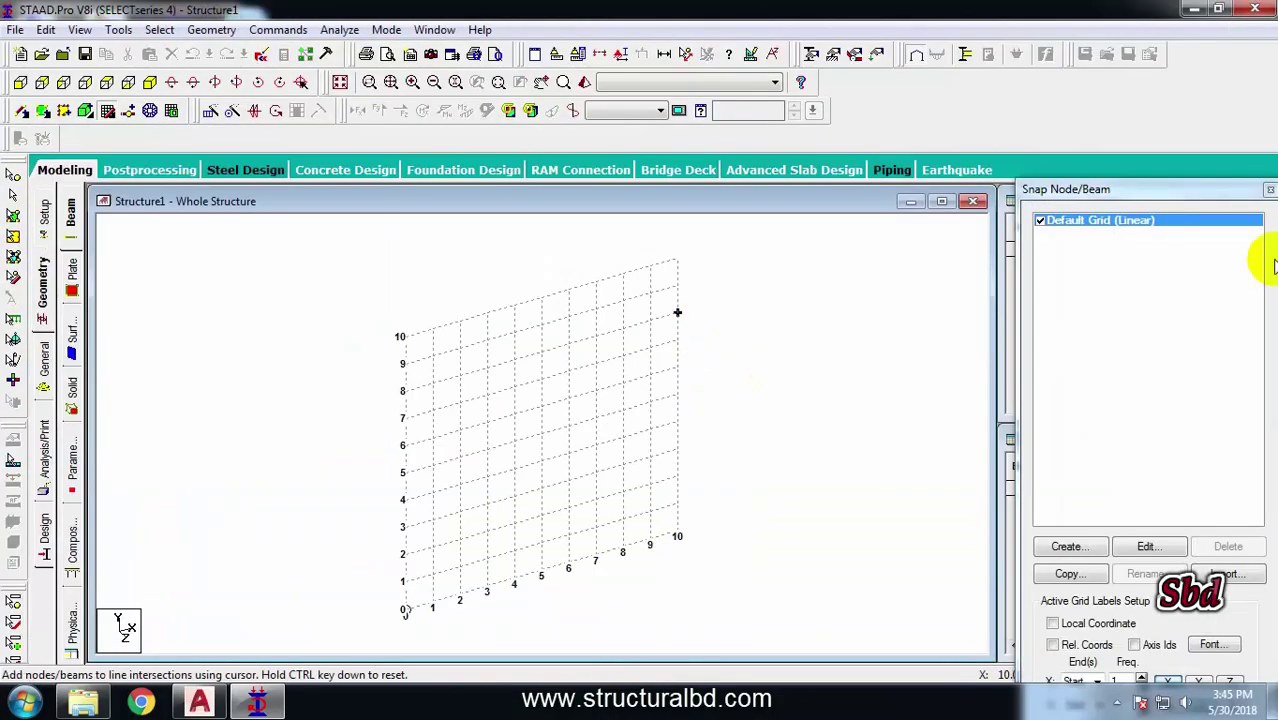
Dismiss the Snap Node/Beam grid, add a node at the origin (0, 0, 0) and select it
{"action": "left_click_drag", "start_coordinate": [1143, 200], "coordinate": [1027, 222]}
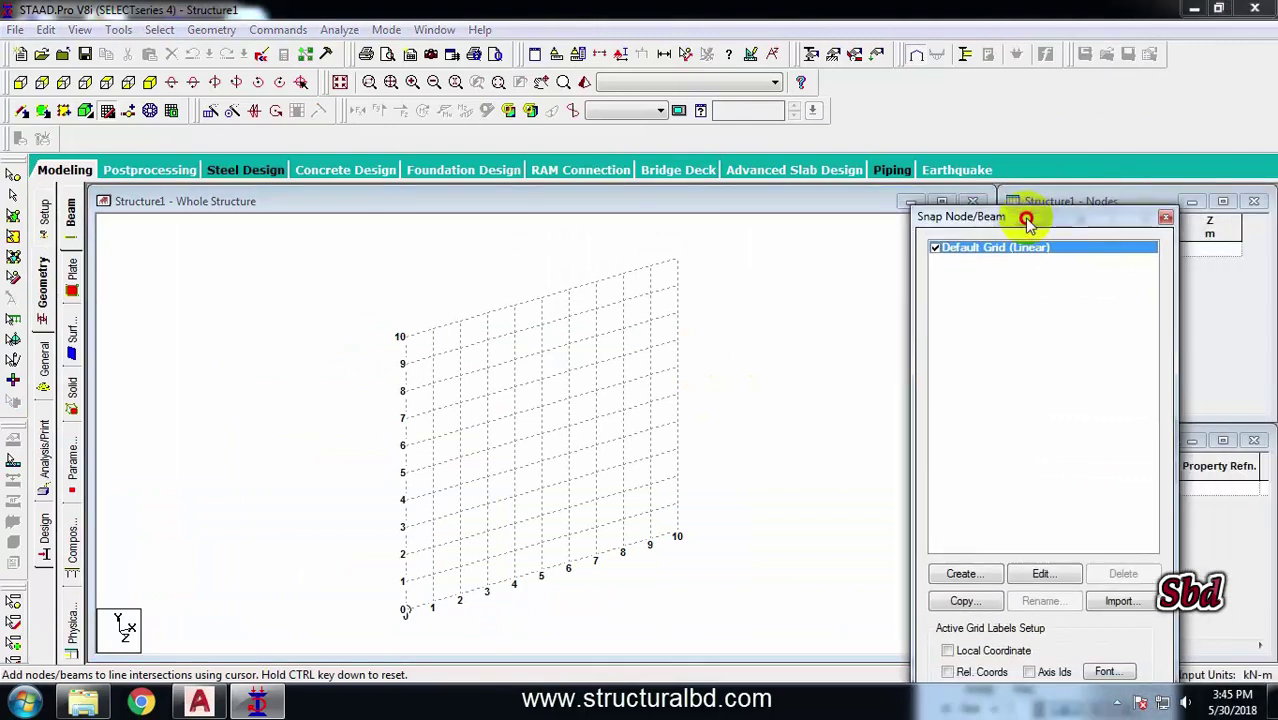
{"action": "left_click", "coordinate": [1166, 219]}
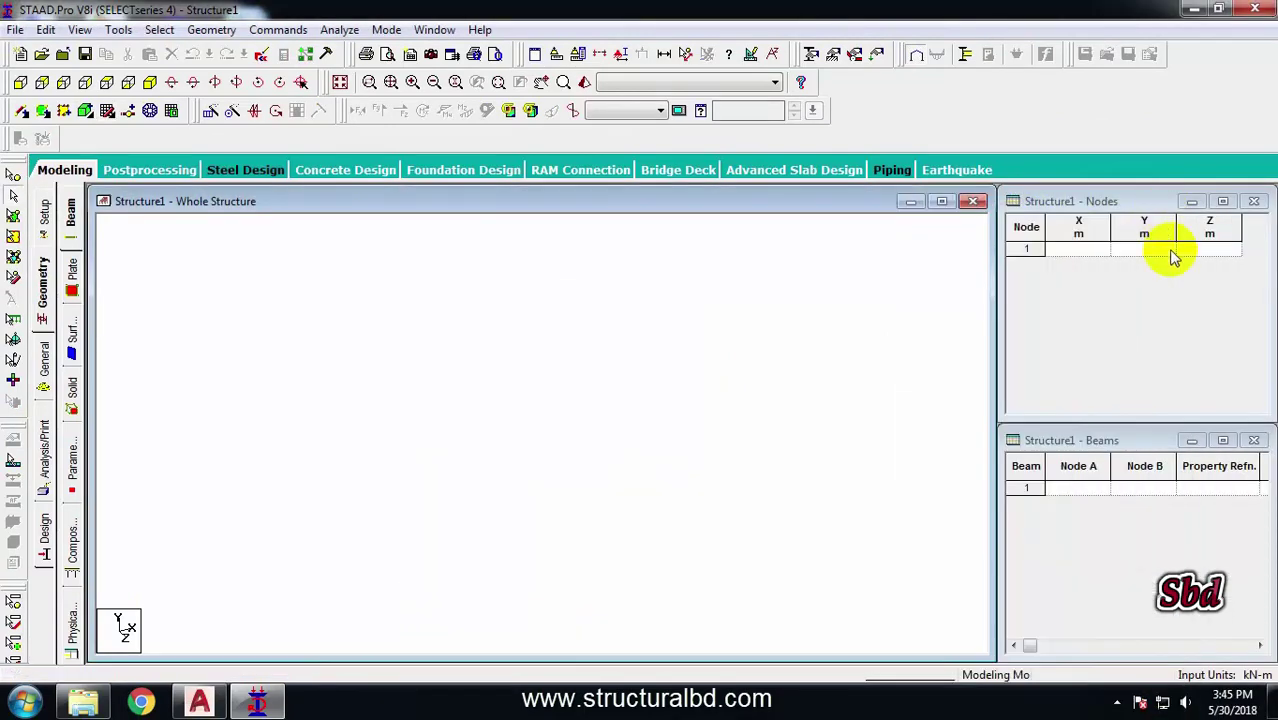
{"action": "left_click", "coordinate": [1072, 250]}
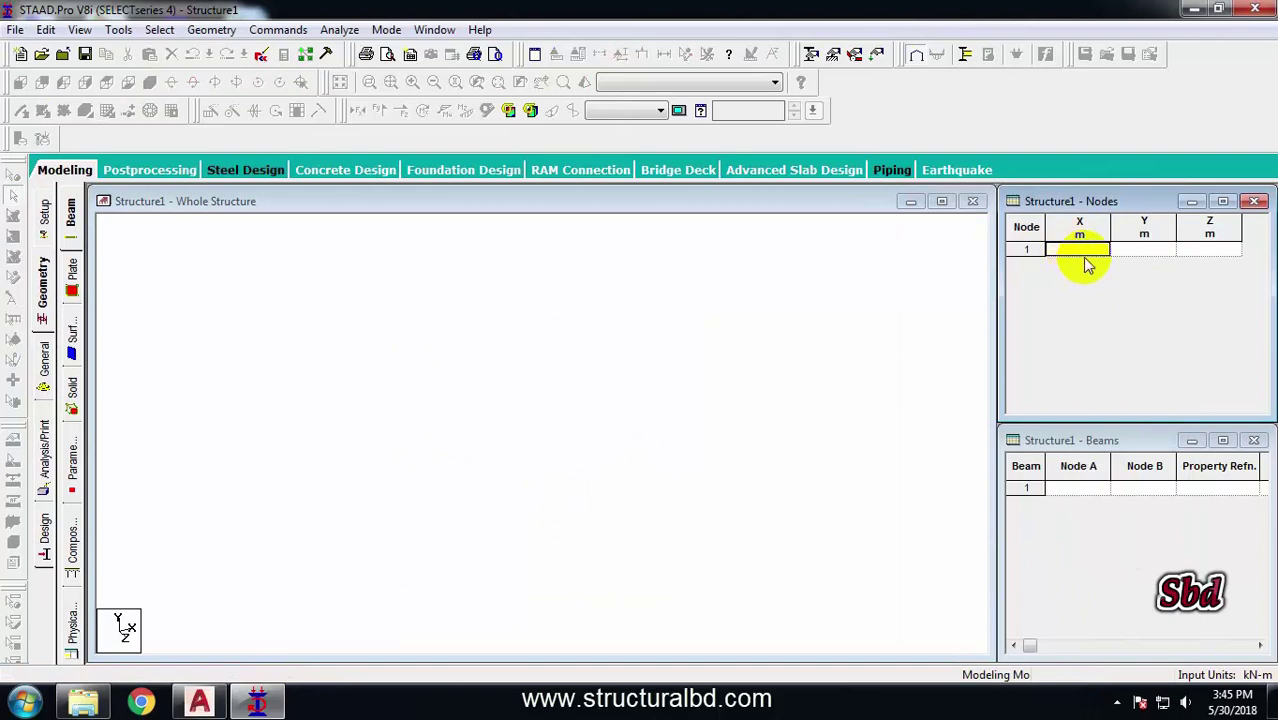
{"action": "type", "text": "0"}
{"action": "key", "text": "Return"}
{"action": "left_click", "coordinate": [595, 458]}
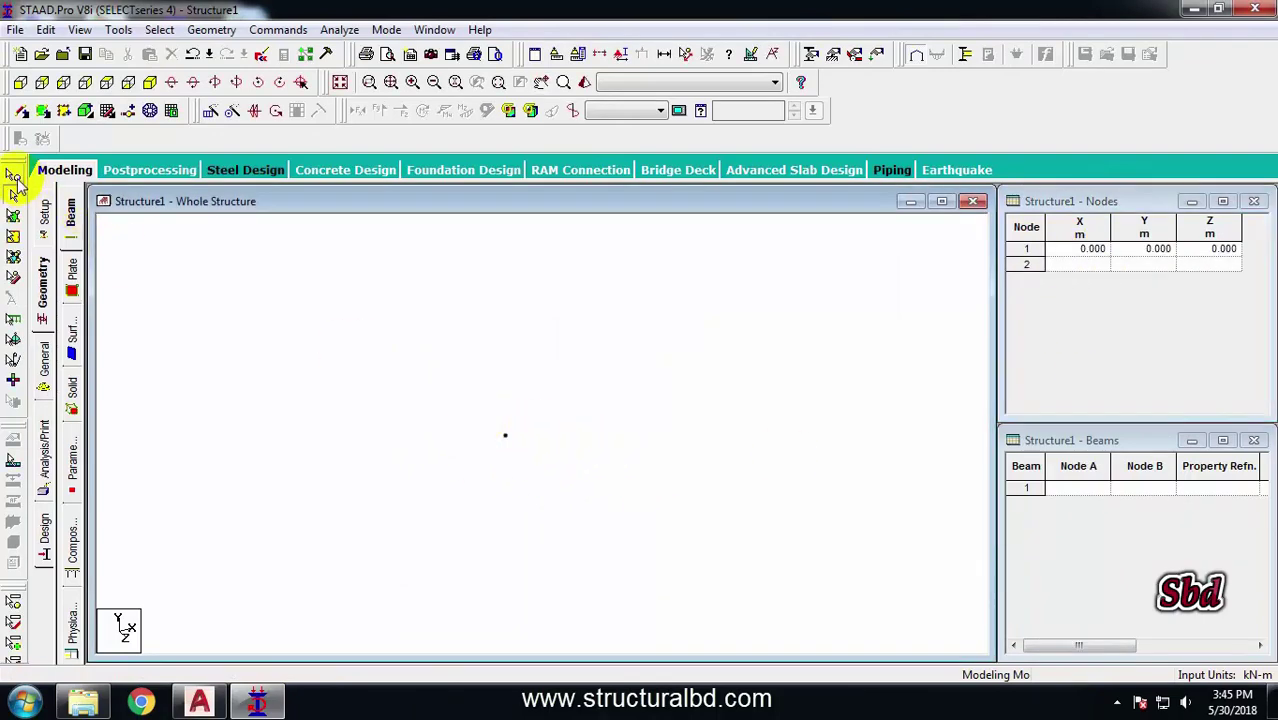
{"action": "left_click", "coordinate": [505, 435]}
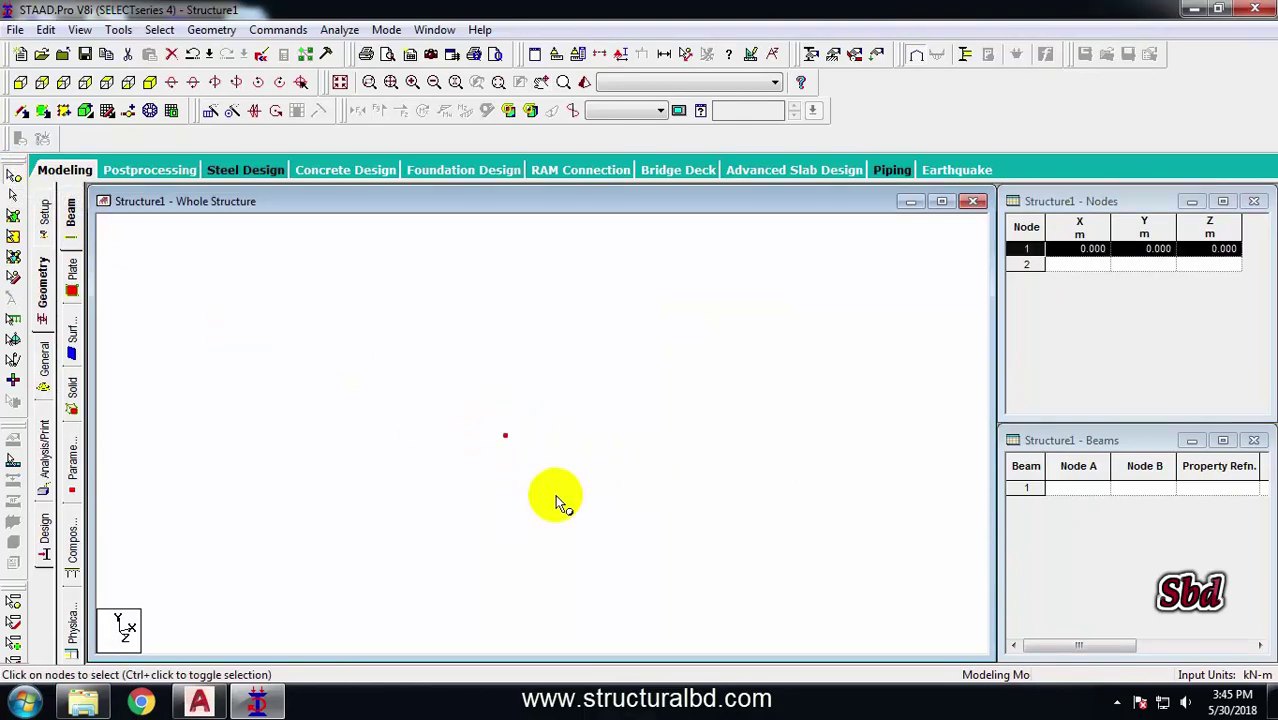
Switch to the AutoCAD drawing and locate the beam layout plan's upper-left corner column as the reference for the origin node
{"action": "left_click", "coordinate": [203, 701]}
{"action": "middle_click_drag", "start_coordinate": [599, 388], "coordinate": [588, 357]}
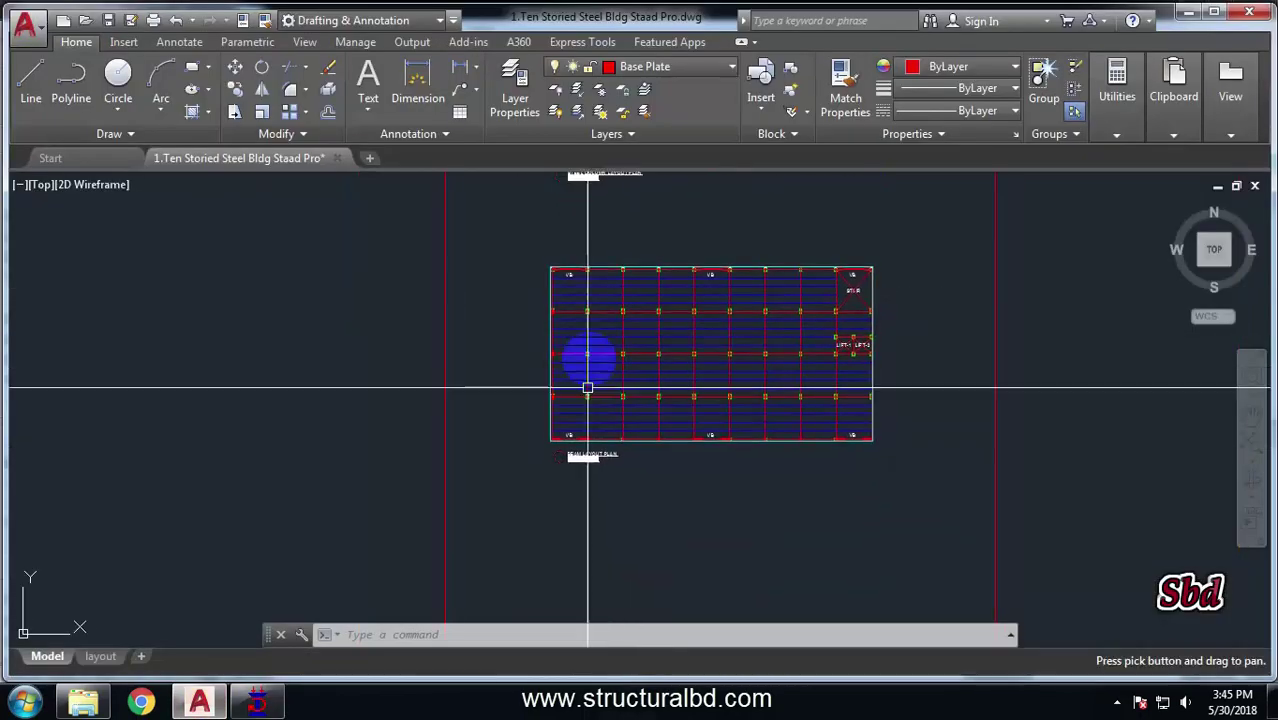
{"action": "middle_click_drag", "start_coordinate": [560, 282], "coordinate": [565, 365]}
{"action": "scroll", "coordinate": [565, 365], "scroll_direction": "up", "scroll_amount": 8}
{"action": "scroll", "coordinate": [570, 338], "scroll_direction": "down", "scroll_amount": 2}
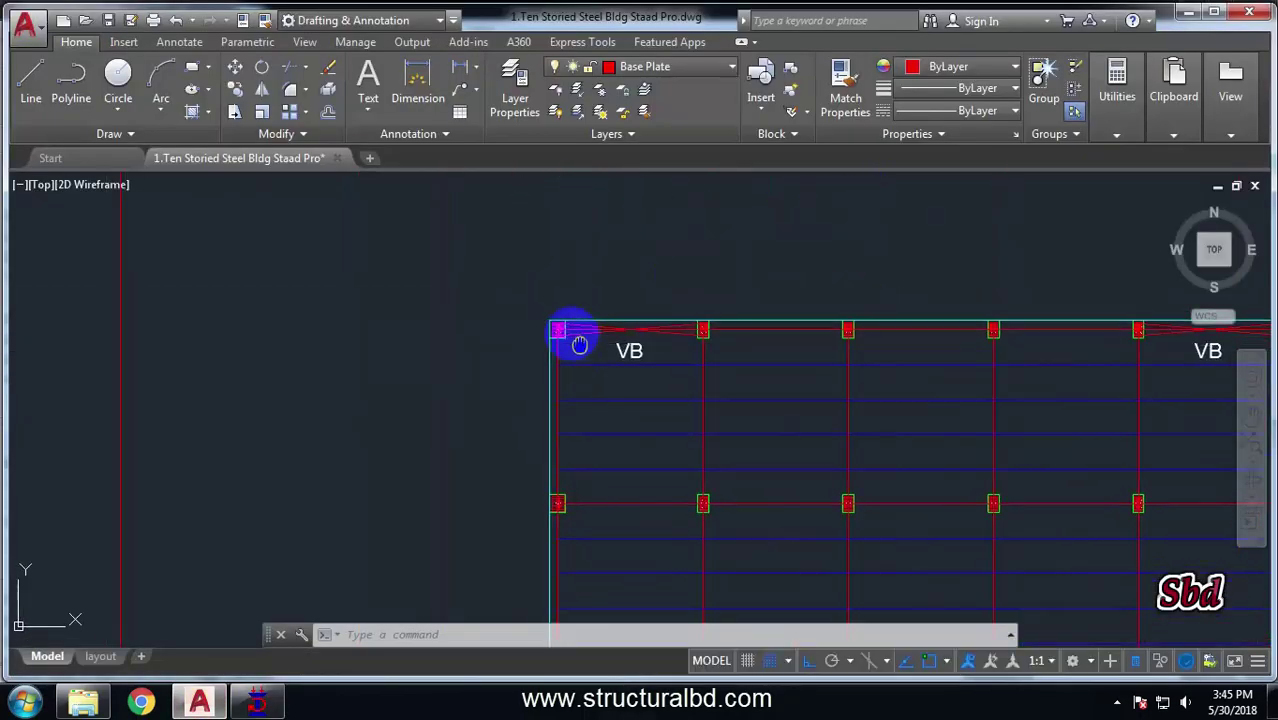
{"action": "left_click", "coordinate": [257, 701]}
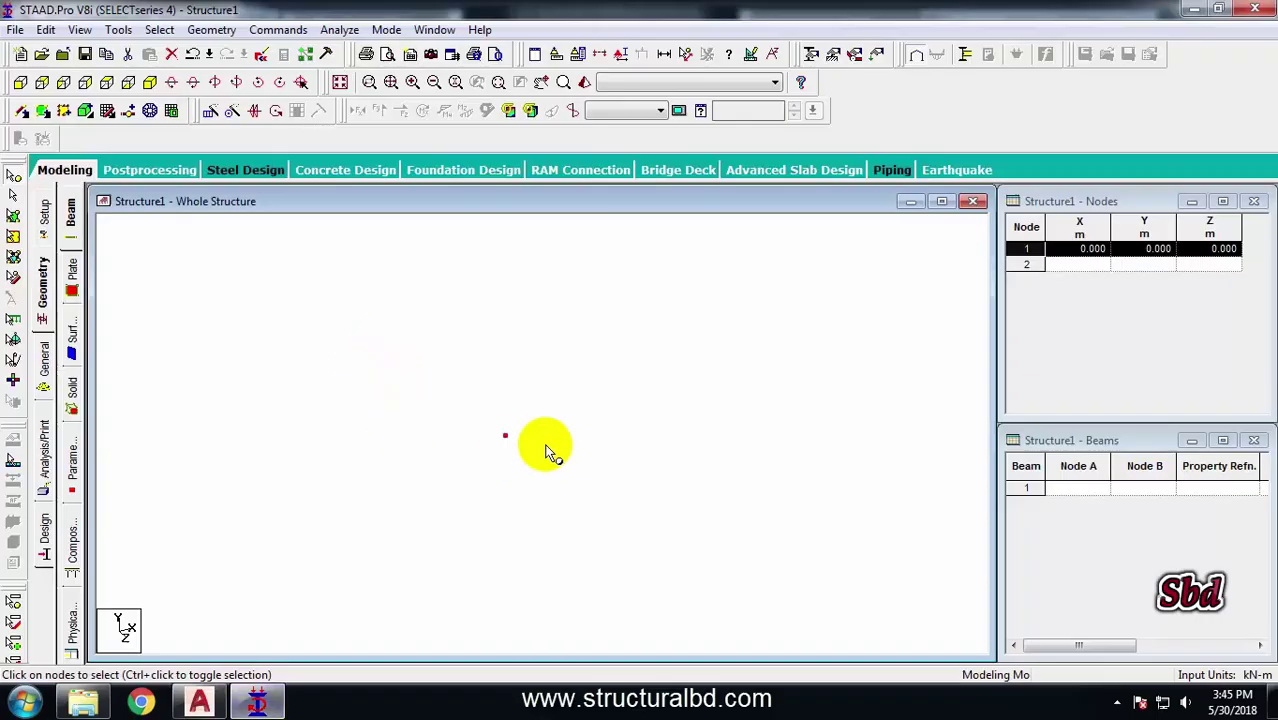
{"action": "left_click", "coordinate": [200, 701]}
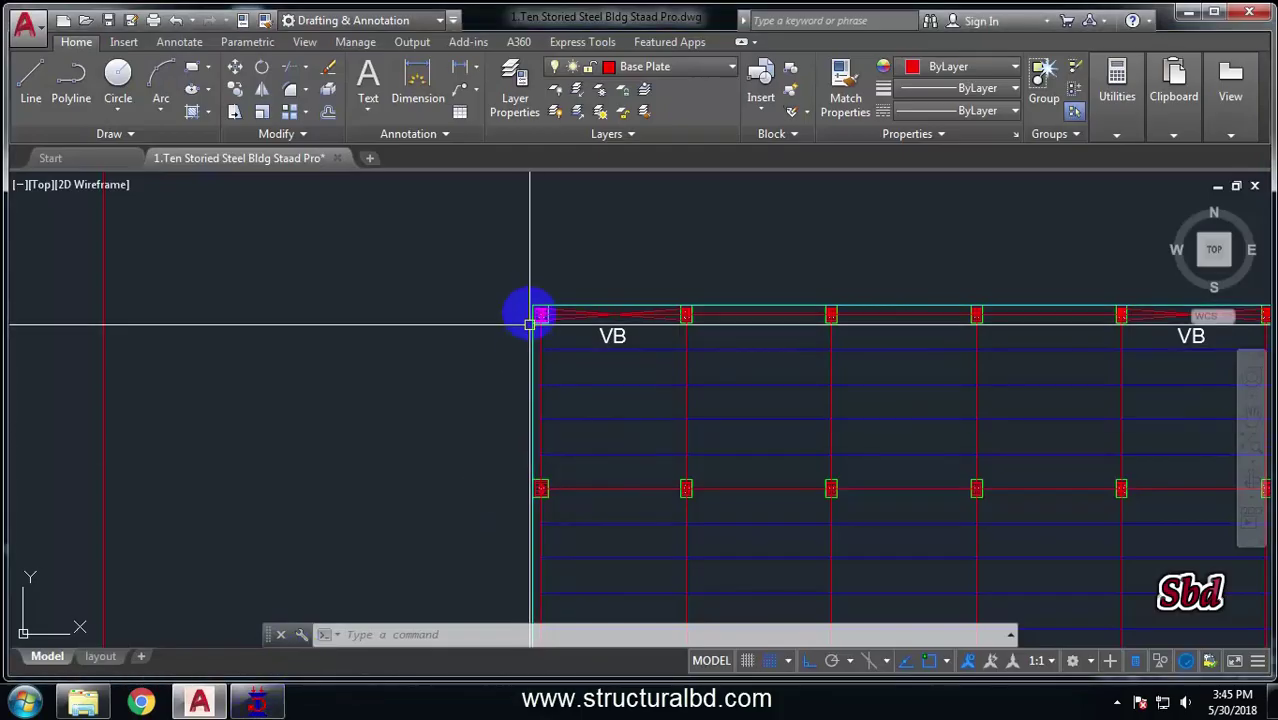
{"action": "scroll", "coordinate": [528, 307], "scroll_direction": "up", "scroll_amount": 4}
{"action": "scroll", "coordinate": [577, 266], "scroll_direction": "down", "scroll_amount": 6}
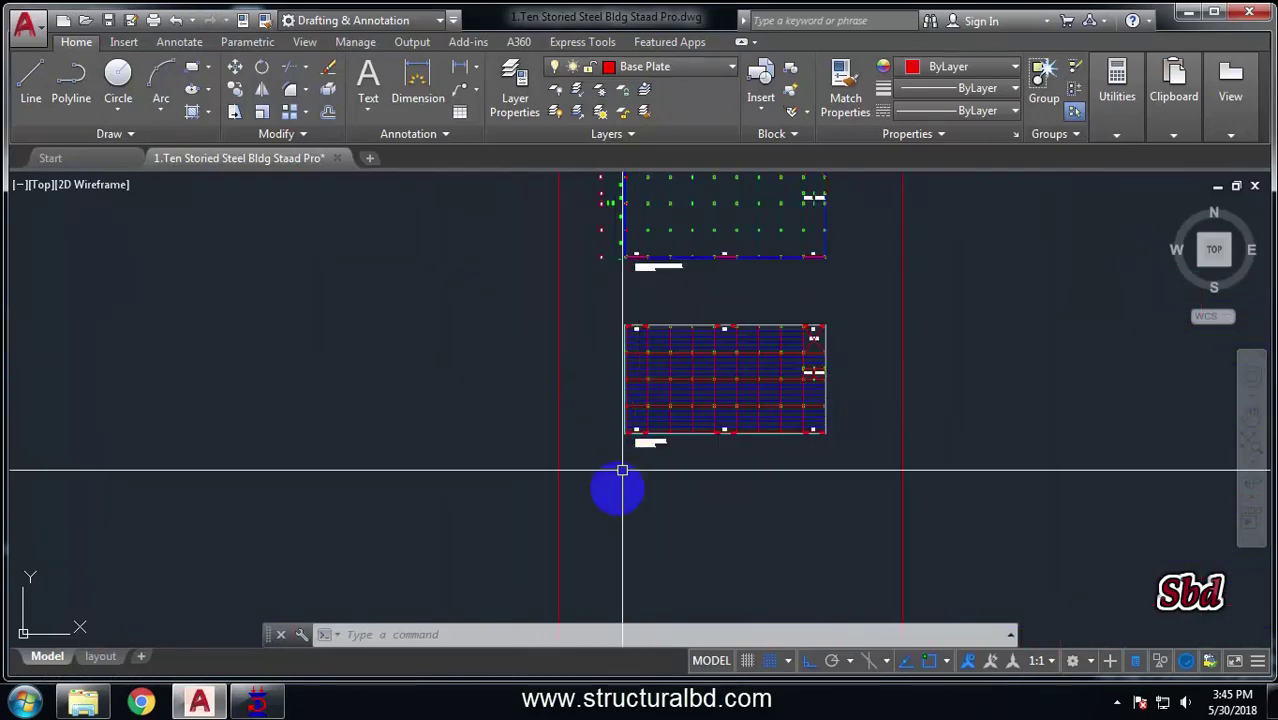
Check the spacings between grid lines 1 to 6 on the steel column layout plan
{"action": "scroll", "coordinate": [628, 322], "scroll_direction": "up", "scroll_amount": 2}
{"action": "scroll", "coordinate": [600, 310], "scroll_direction": "up", "scroll_amount": 5}
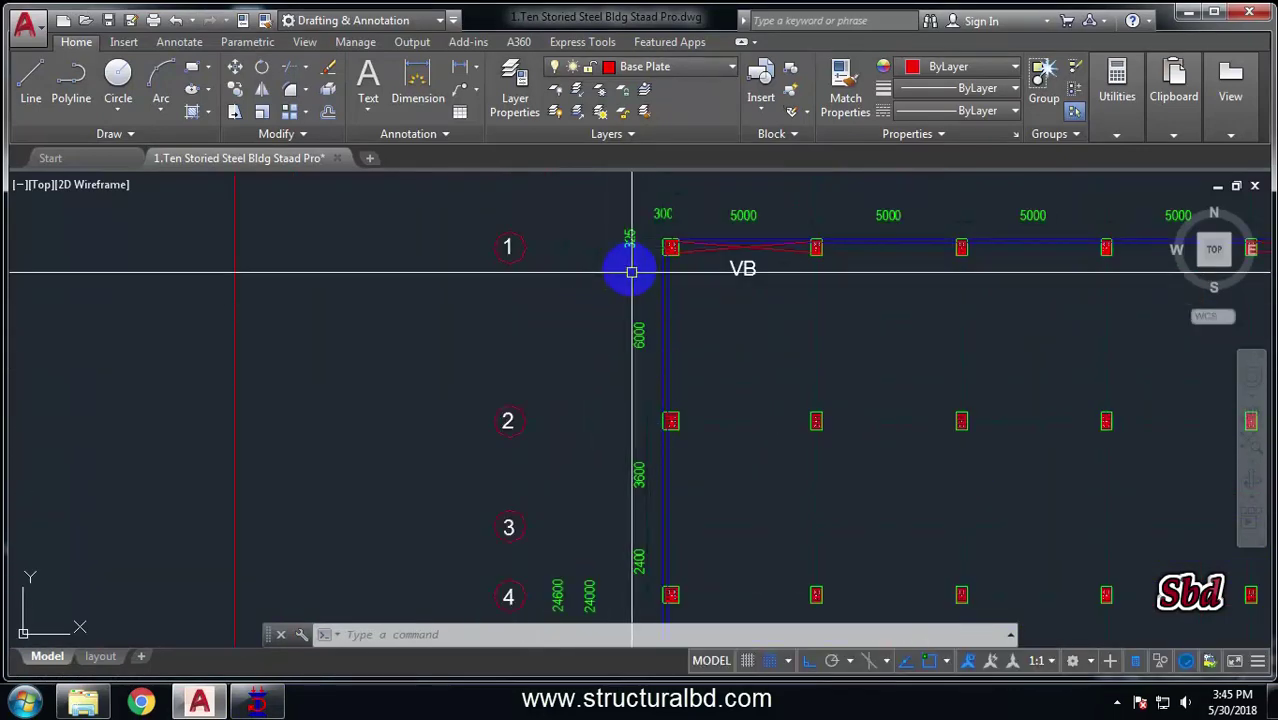
{"action": "scroll", "coordinate": [627, 268], "scroll_direction": "down", "scroll_amount": 1}
{"action": "middle_click_drag", "start_coordinate": [601, 418], "coordinate": [616, 318]}
{"action": "scroll", "coordinate": [616, 318], "scroll_direction": "down", "scroll_amount": 2}
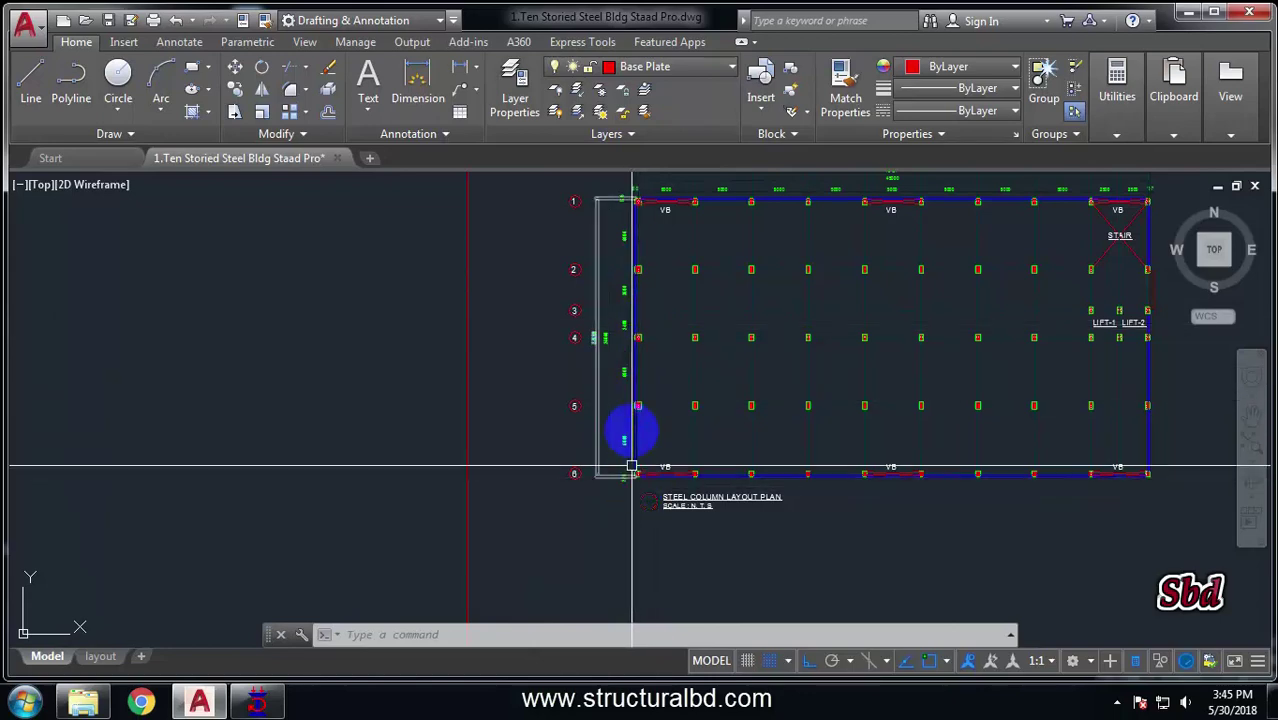
Switch to STAAD.Pro and repeat the origin node along Z with Translational Repeat, using 4 steps of 6 m without linked steps
{"action": "left_click", "coordinate": [305, 593]}
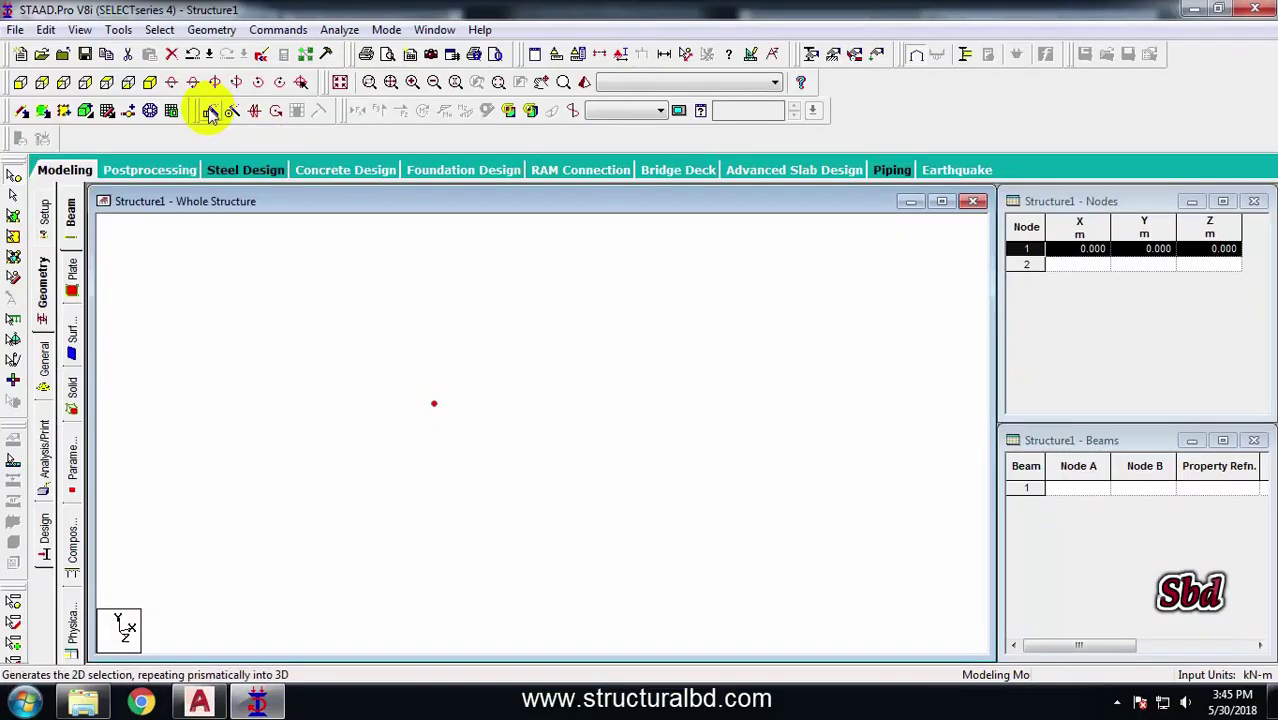
{"action": "left_click", "coordinate": [210, 112]}
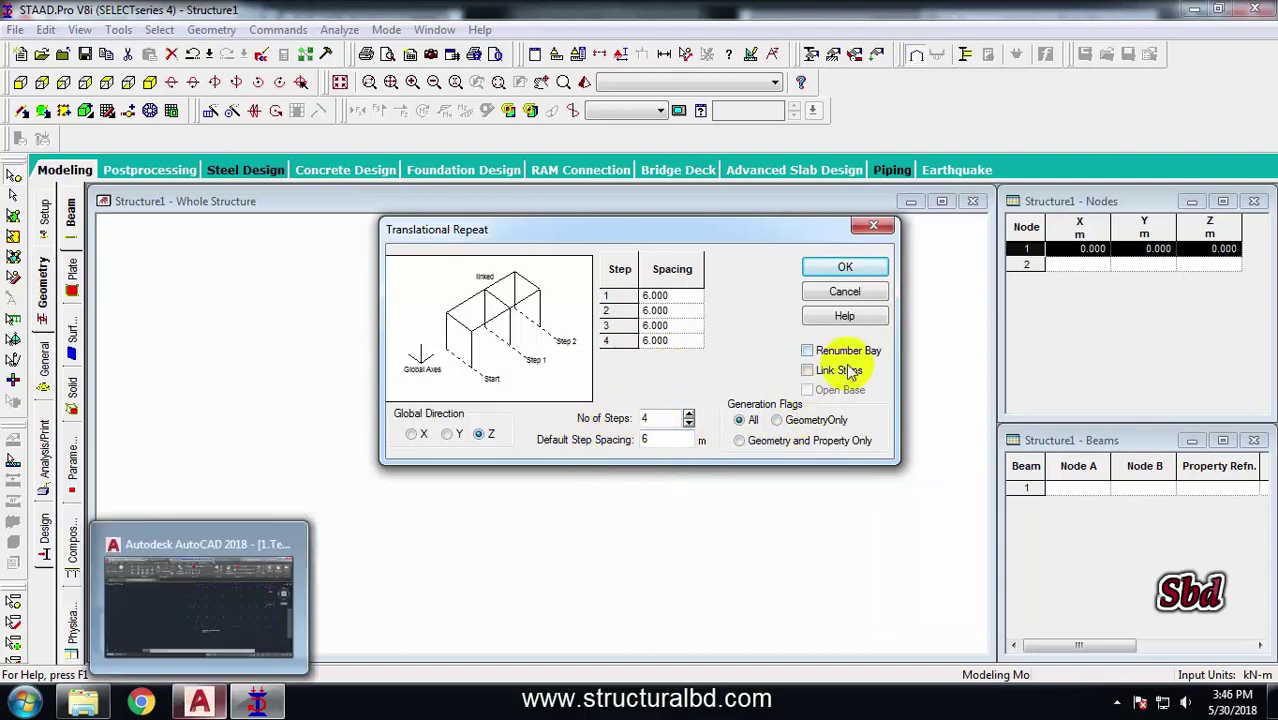
{"action": "left_click", "coordinate": [845, 270]}
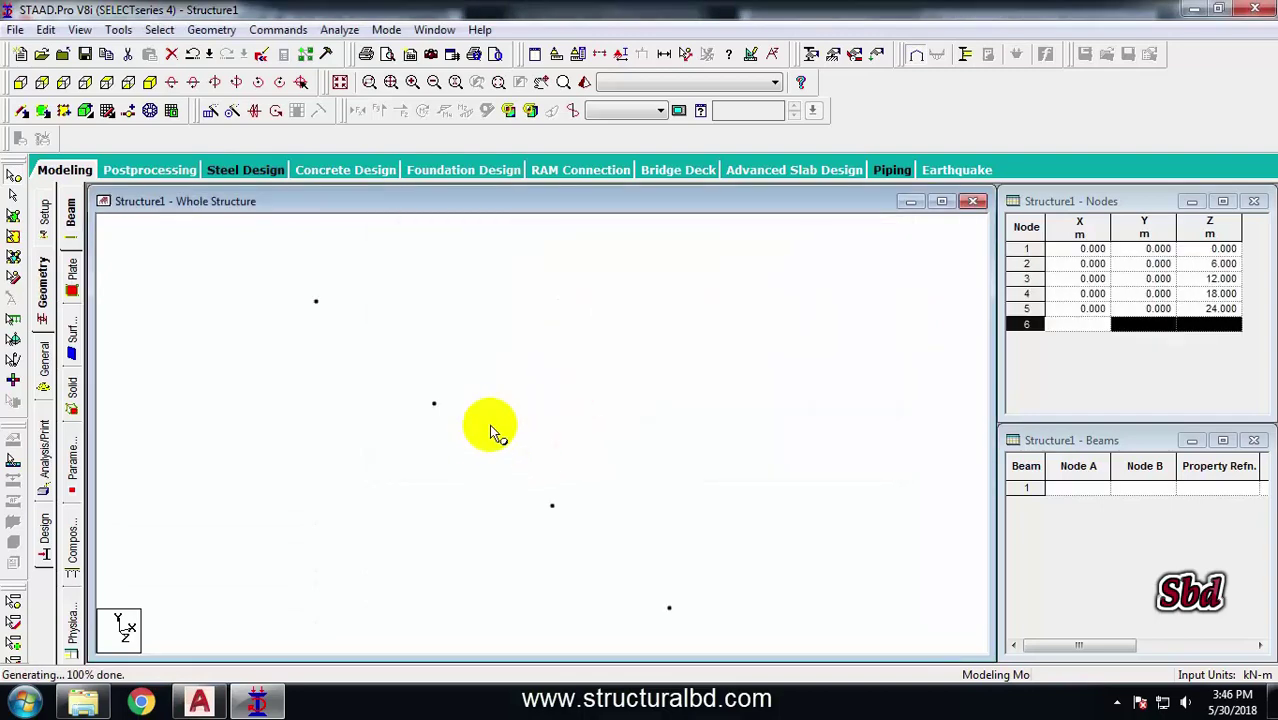
{"action": "scroll", "coordinate": [455, 410], "scroll_direction": "down", "scroll_amount": 2}
Check the lettered grid spacings in AutoCAD and repeat the five nodes along X in STAAD.Pro, using 9 steps of 5 m without linked steps
{"action": "left_click", "coordinate": [206, 702]}
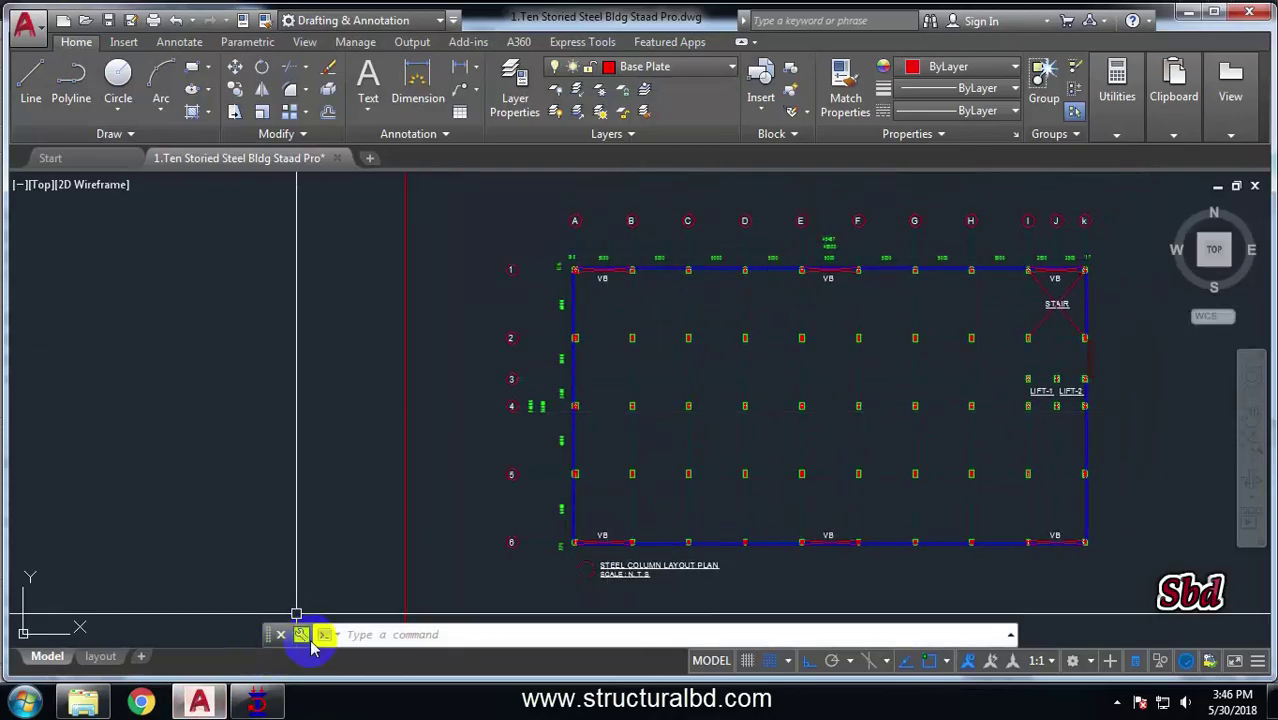
{"action": "left_click", "coordinate": [257, 702]}
{"action": "left_click_drag", "start_coordinate": [272, 268], "coordinate": [622, 533]}
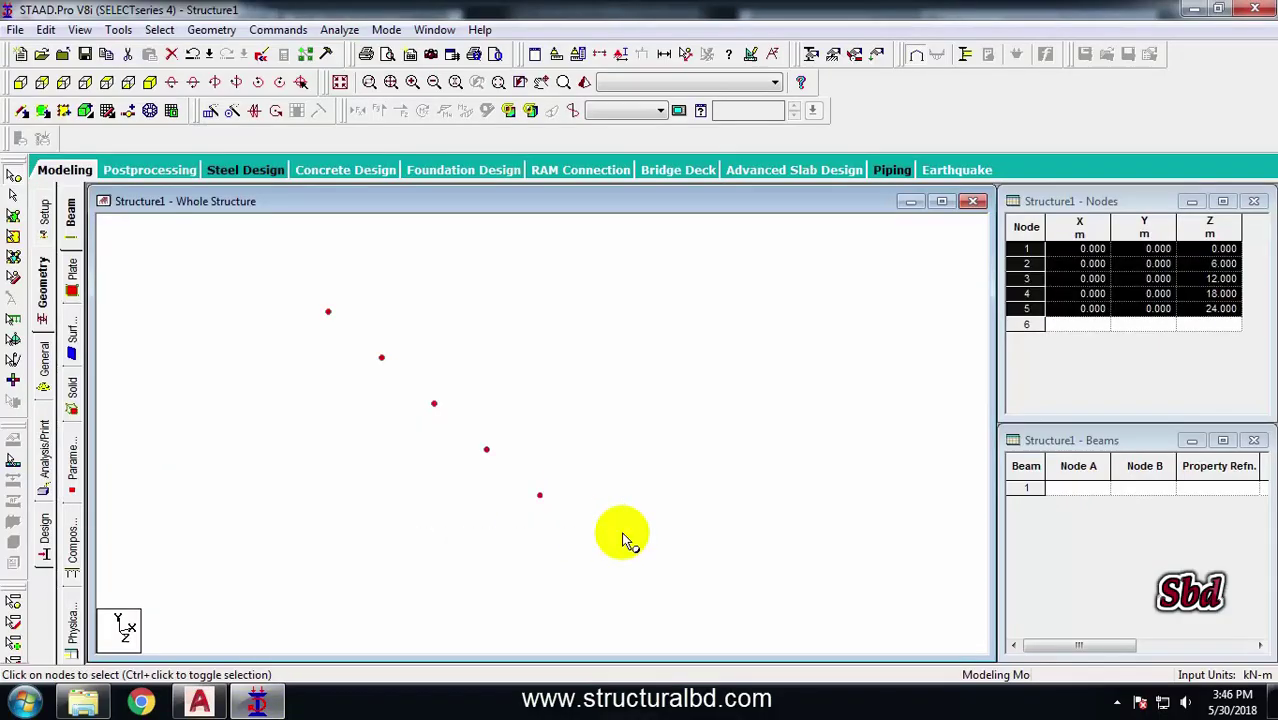
{"action": "left_click", "coordinate": [210, 112]}
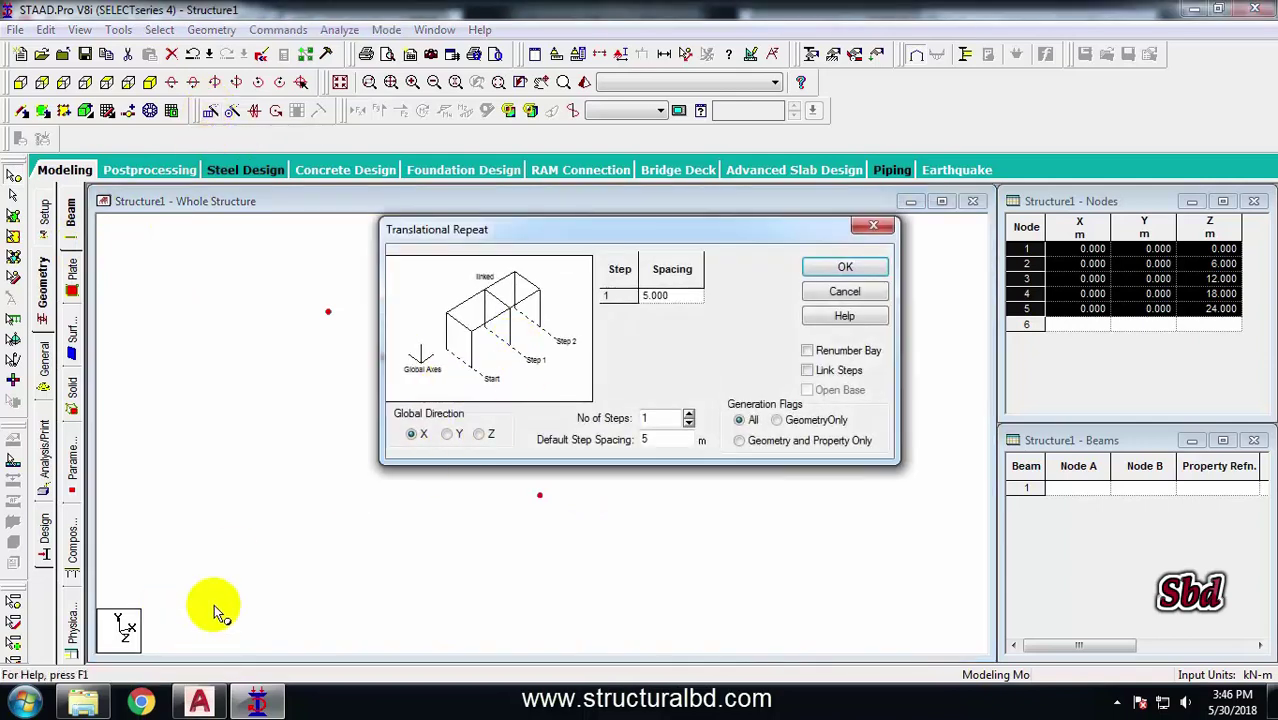
{"action": "left_click", "coordinate": [214, 700]}
{"action": "scroll", "coordinate": [430, 385], "scroll_direction": "up", "scroll_amount": 6}
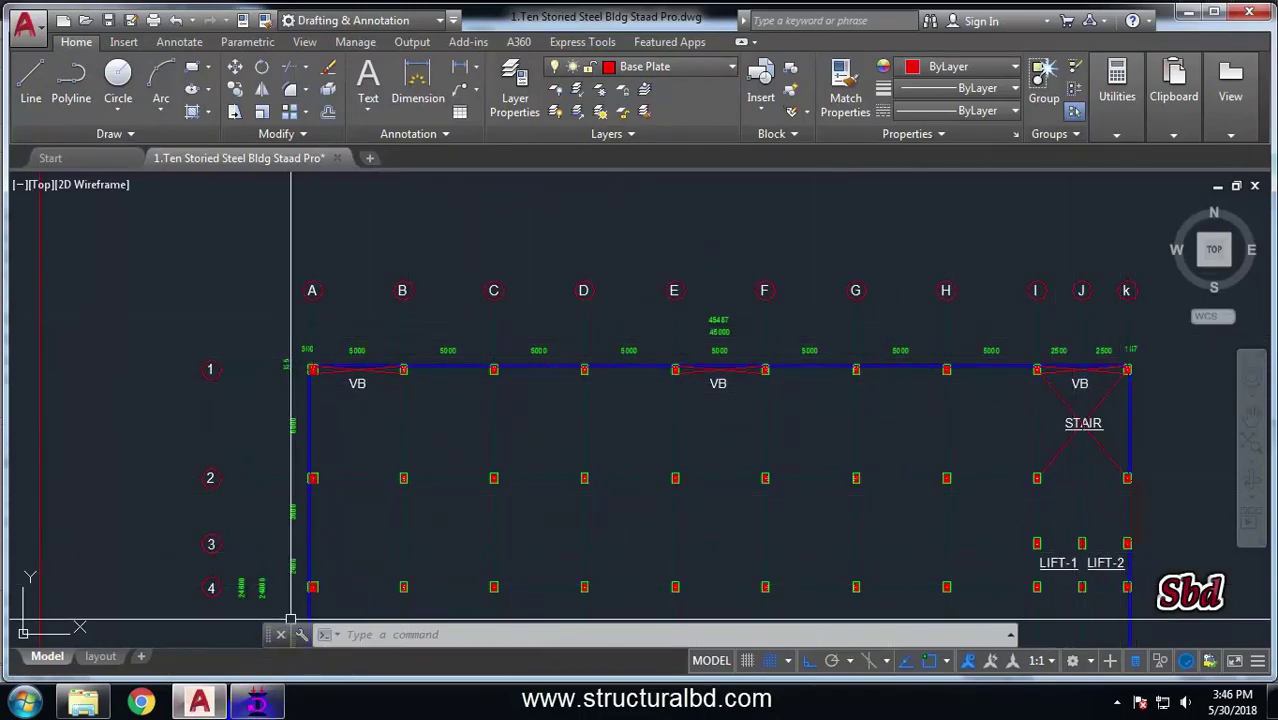
{"action": "left_click", "coordinate": [257, 700]}
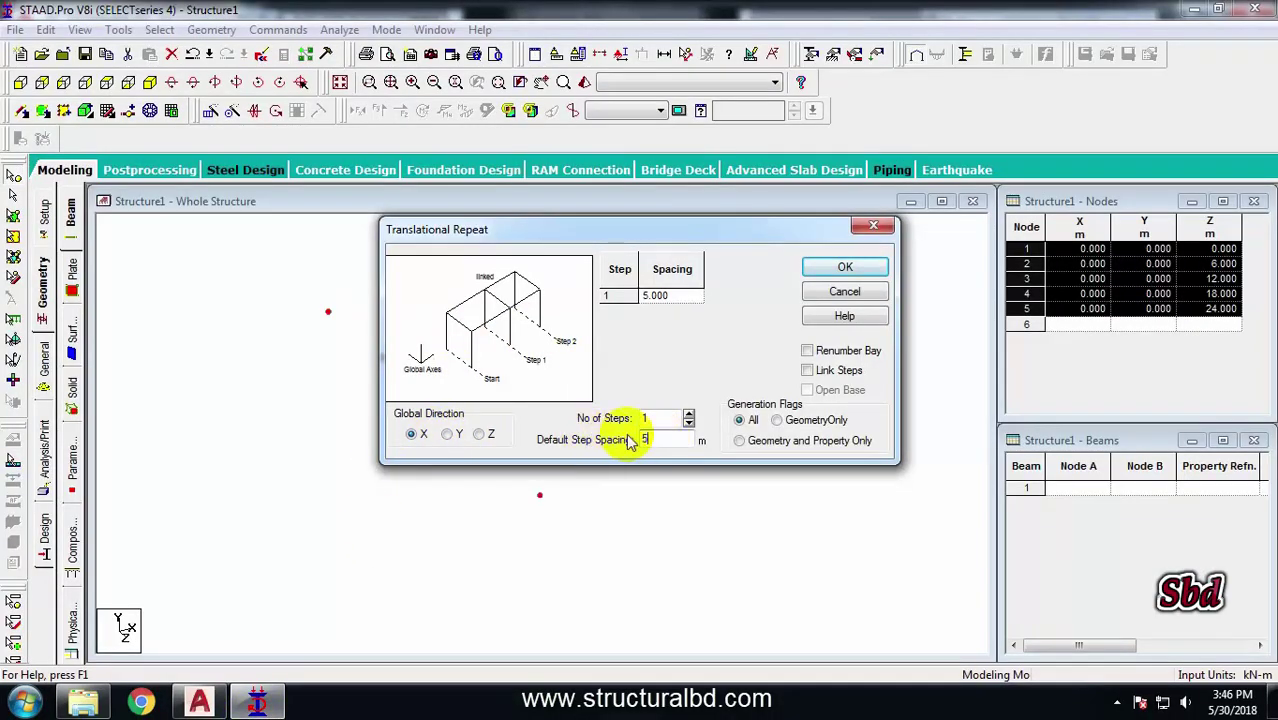
{"action": "type", "text": "9"}
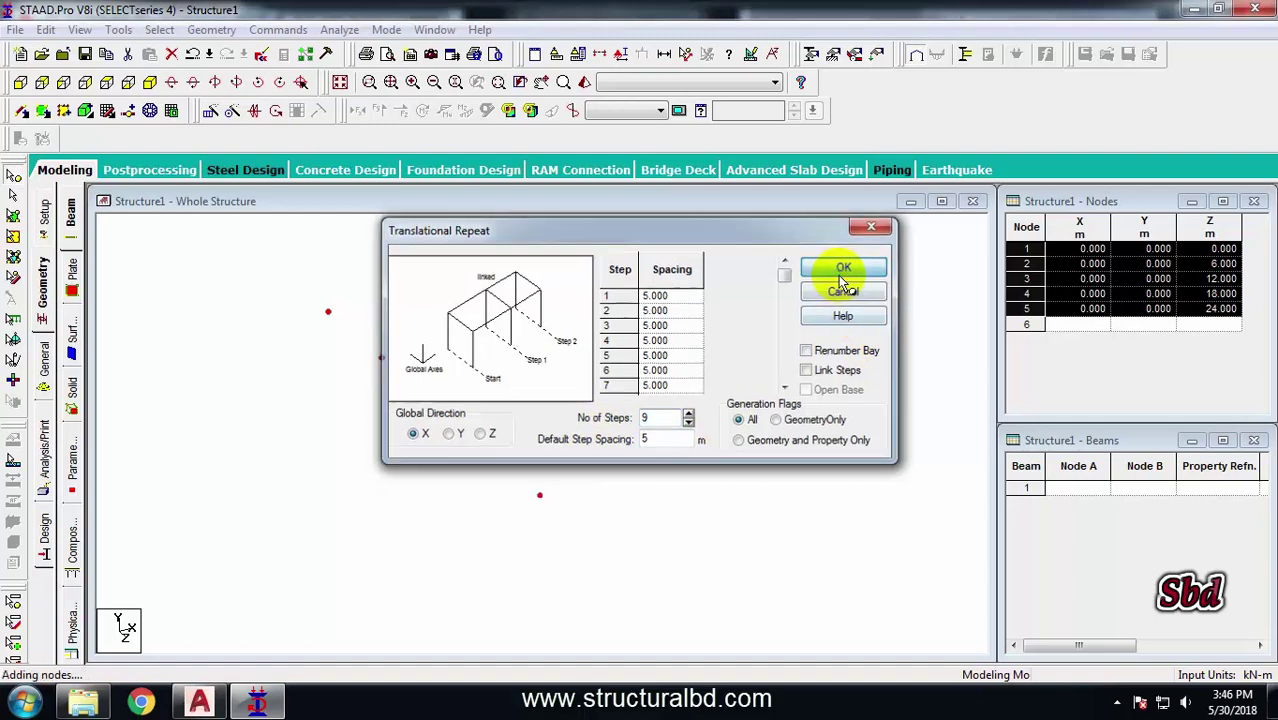
{"action": "left_click", "coordinate": [845, 267]}
{"action": "middle_click_drag", "start_coordinate": [620, 362], "coordinate": [580, 363]}
{"action": "scroll", "coordinate": [555, 394], "scroll_direction": "up", "scroll_amount": 1}
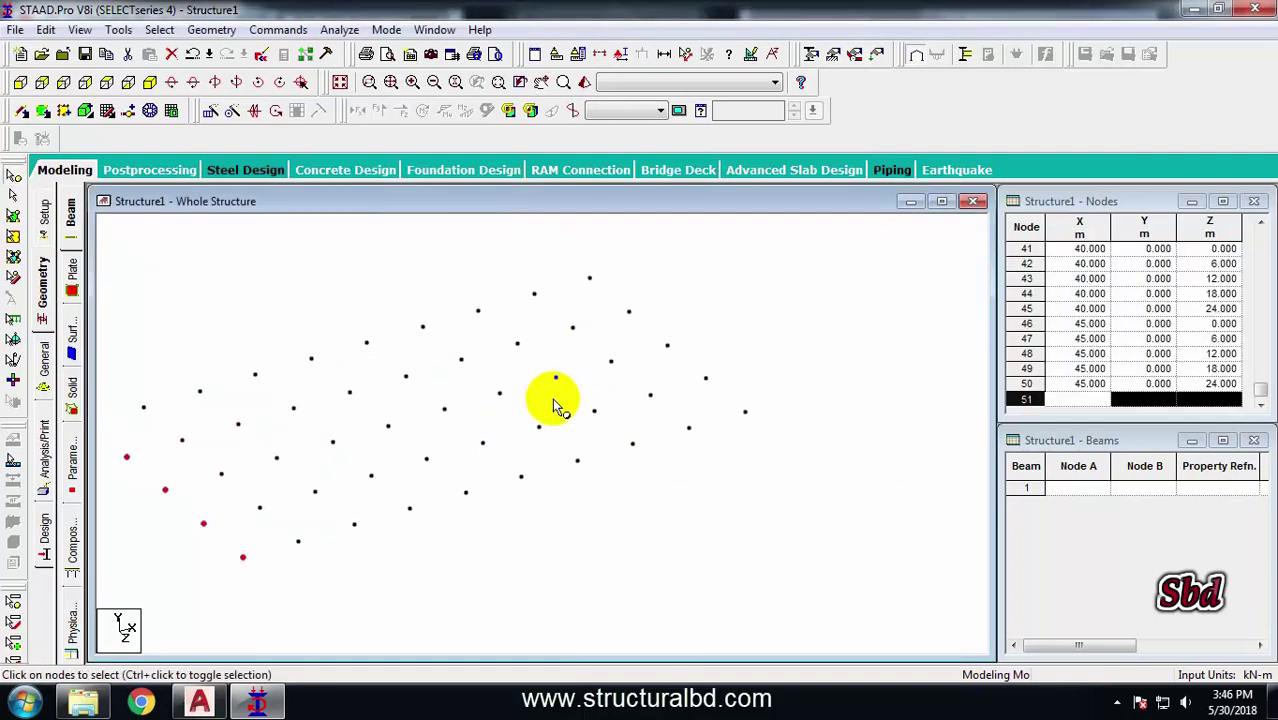
Switch to AutoCAD and examine the extra column positions around LIFT-1 and LIFT-2 on the steel column layout plan
{"action": "left_click", "coordinate": [210, 703]}
{"action": "scroll", "coordinate": [705, 425], "scroll_direction": "down", "scroll_amount": 3}
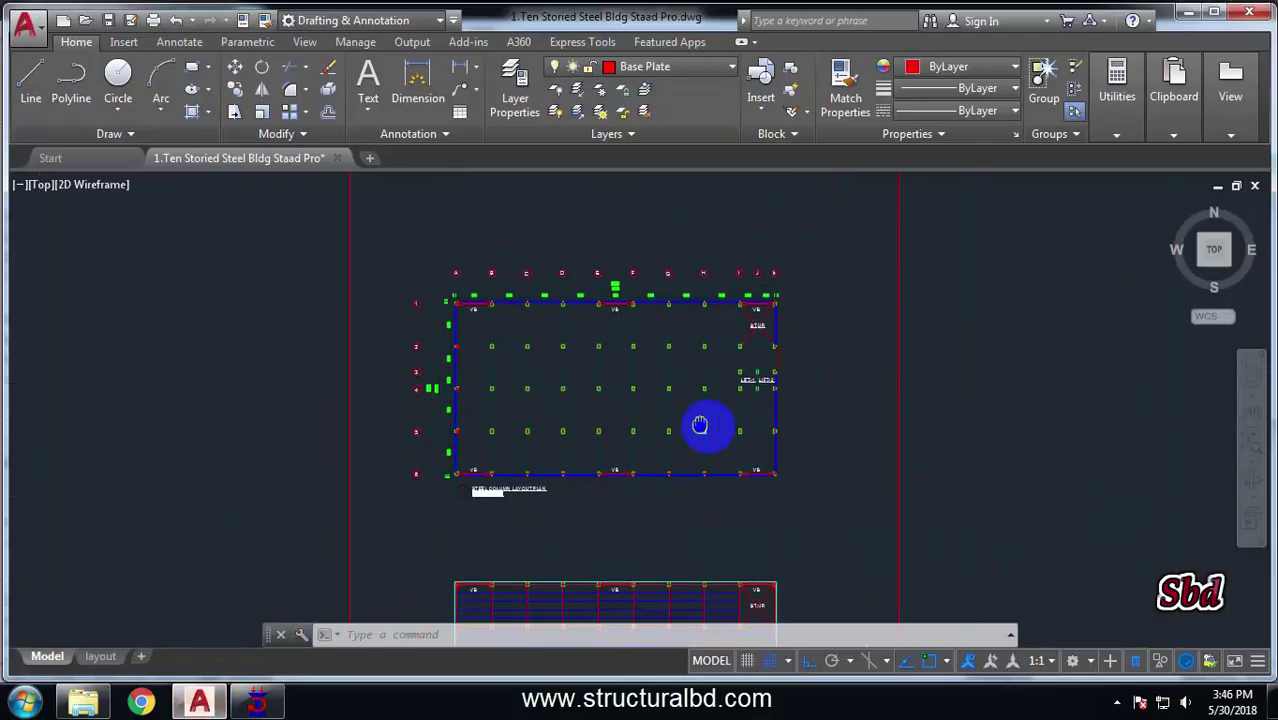
{"action": "scroll", "coordinate": [733, 419], "scroll_direction": "up", "scroll_amount": 5}
{"action": "middle_click_drag", "start_coordinate": [724, 444], "coordinate": [740, 422]}
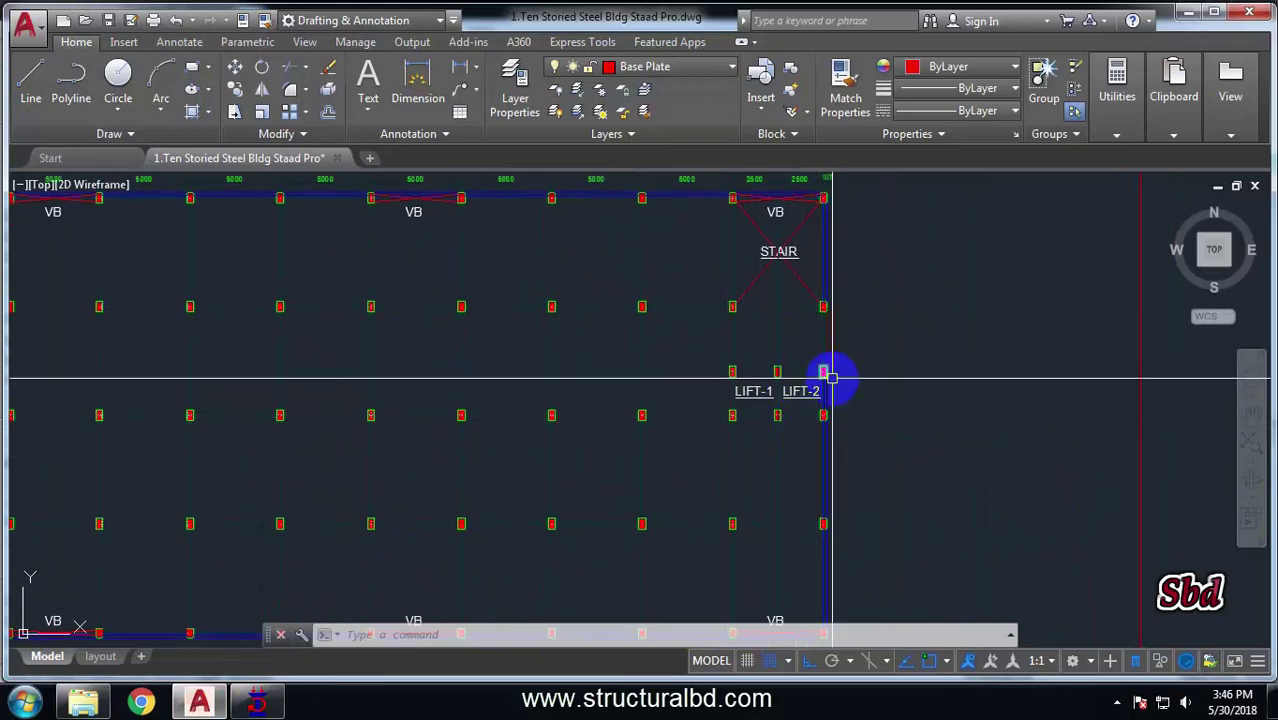
{"action": "scroll", "coordinate": [827, 371], "scroll_direction": "down", "scroll_amount": 2}
{"action": "scroll", "coordinate": [800, 383], "scroll_direction": "up", "scroll_amount": 2}
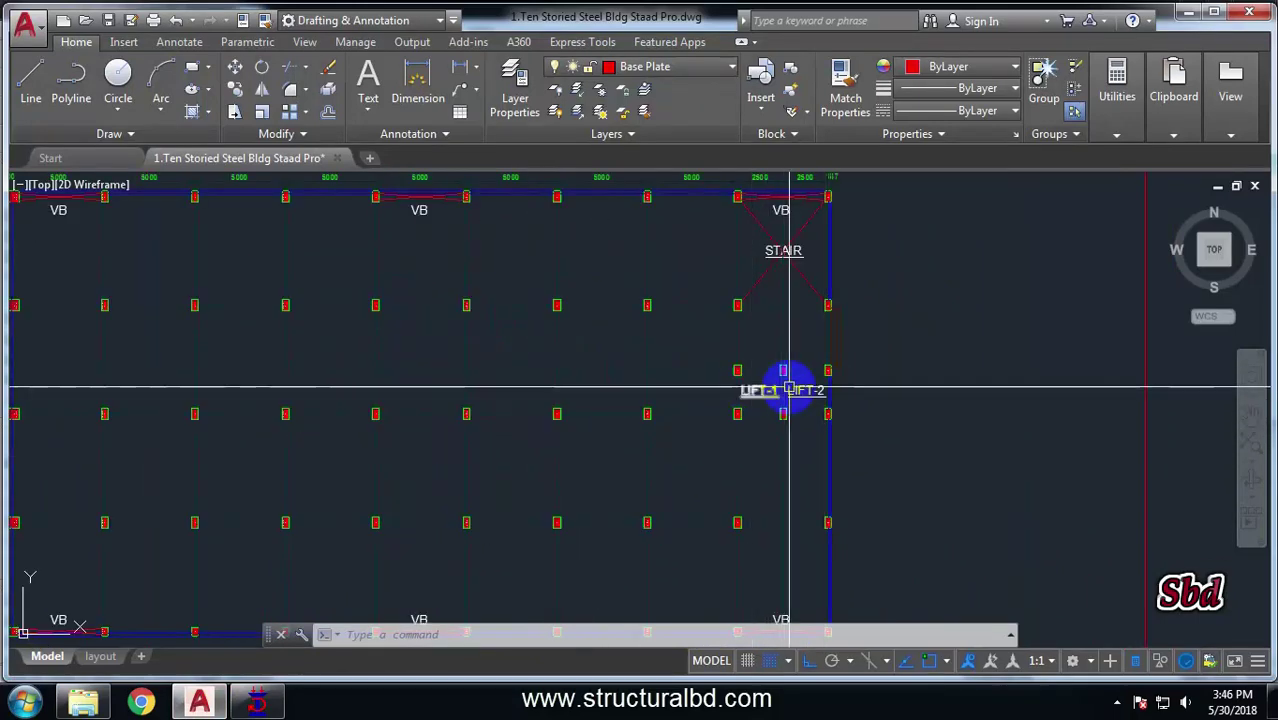
{"action": "scroll", "coordinate": [790, 385], "scroll_direction": "up", "scroll_amount": 2}
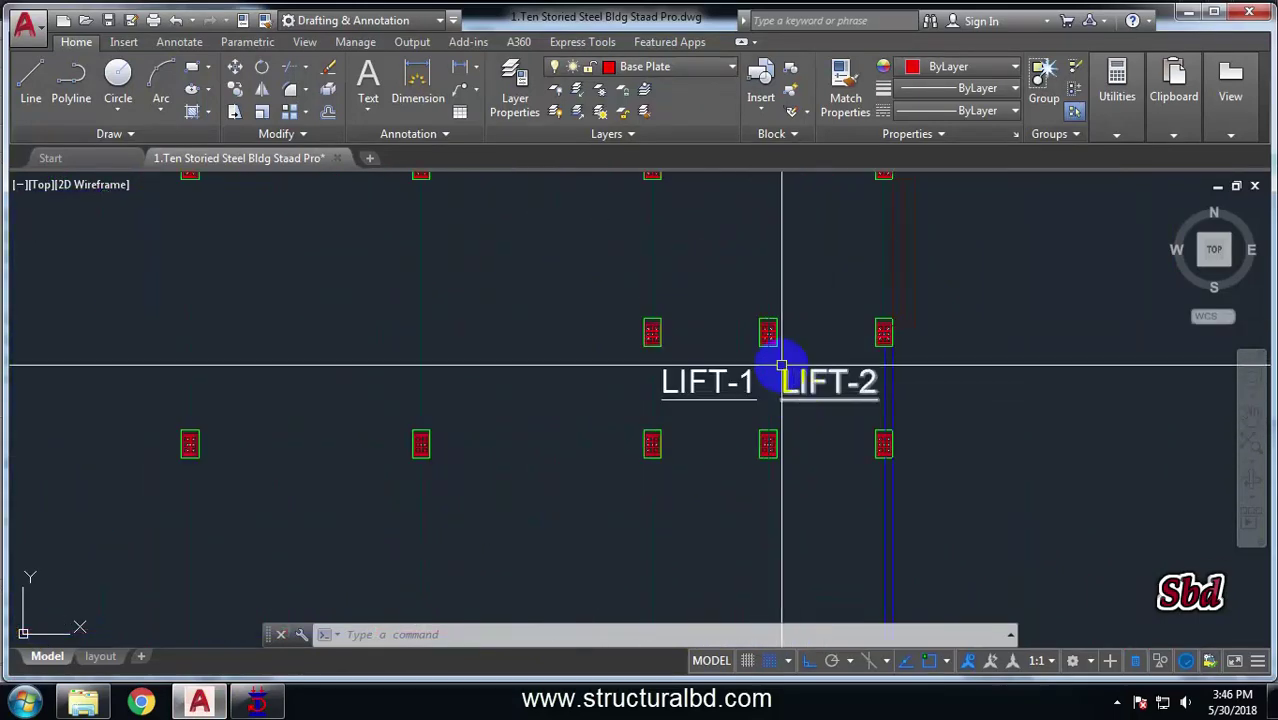
{"action": "scroll", "coordinate": [775, 355], "scroll_direction": "down", "scroll_amount": 2}
In STAAD.Pro, paste a copy of the node at X 40, Z 12 offset 2.5 m along X, and select the three nodes across that bay
{"action": "left_click", "coordinate": [250, 703]}
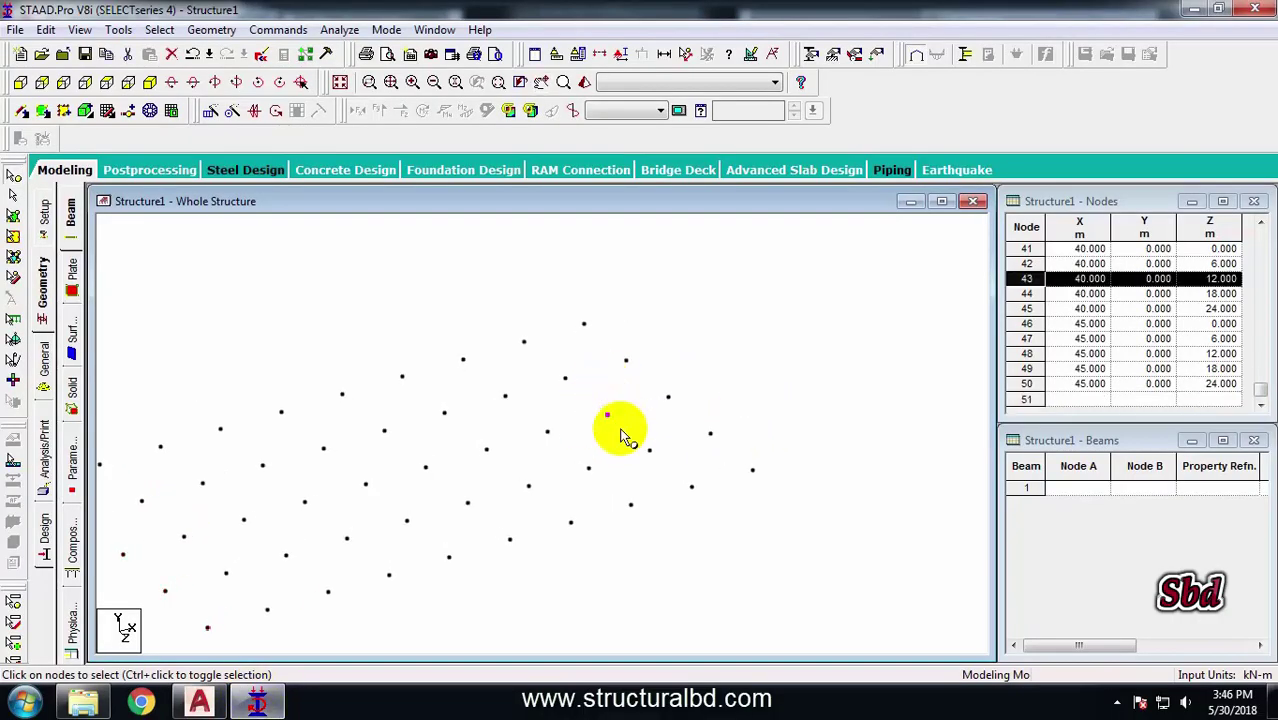
{"action": "left_click", "coordinate": [564, 379], "text": "ctrl"}
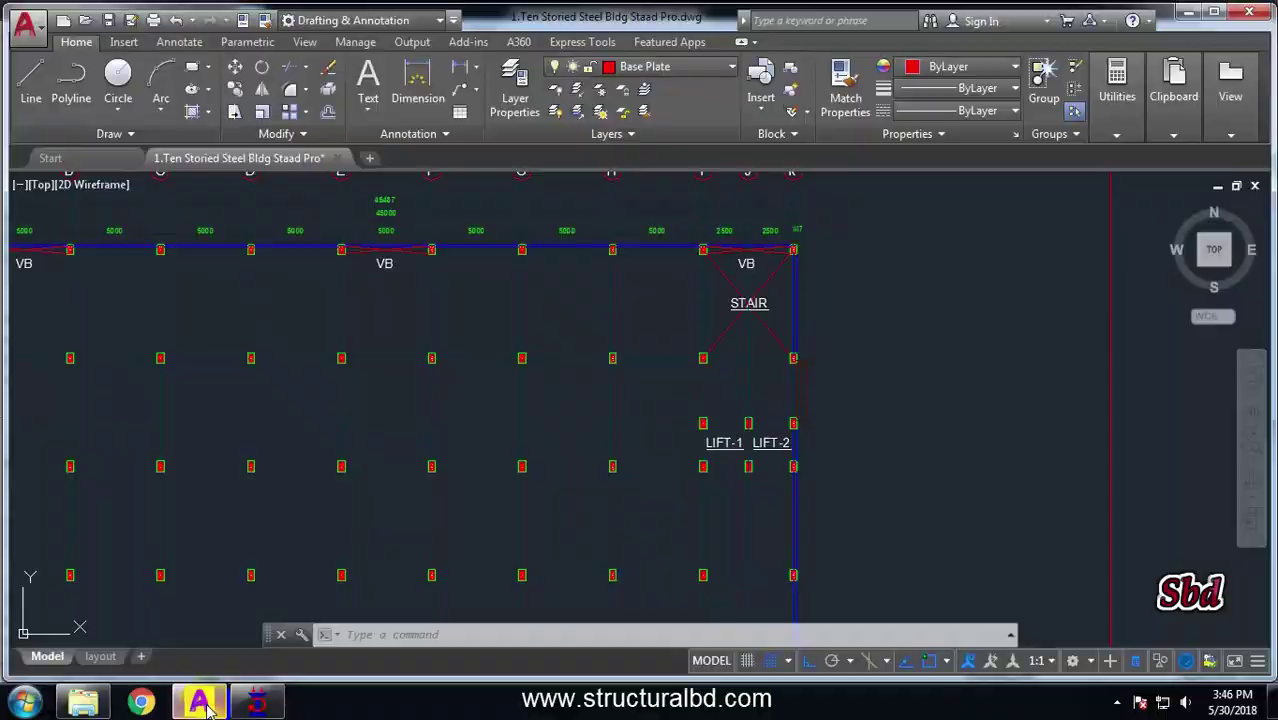
{"action": "left_click", "coordinate": [609, 416]}
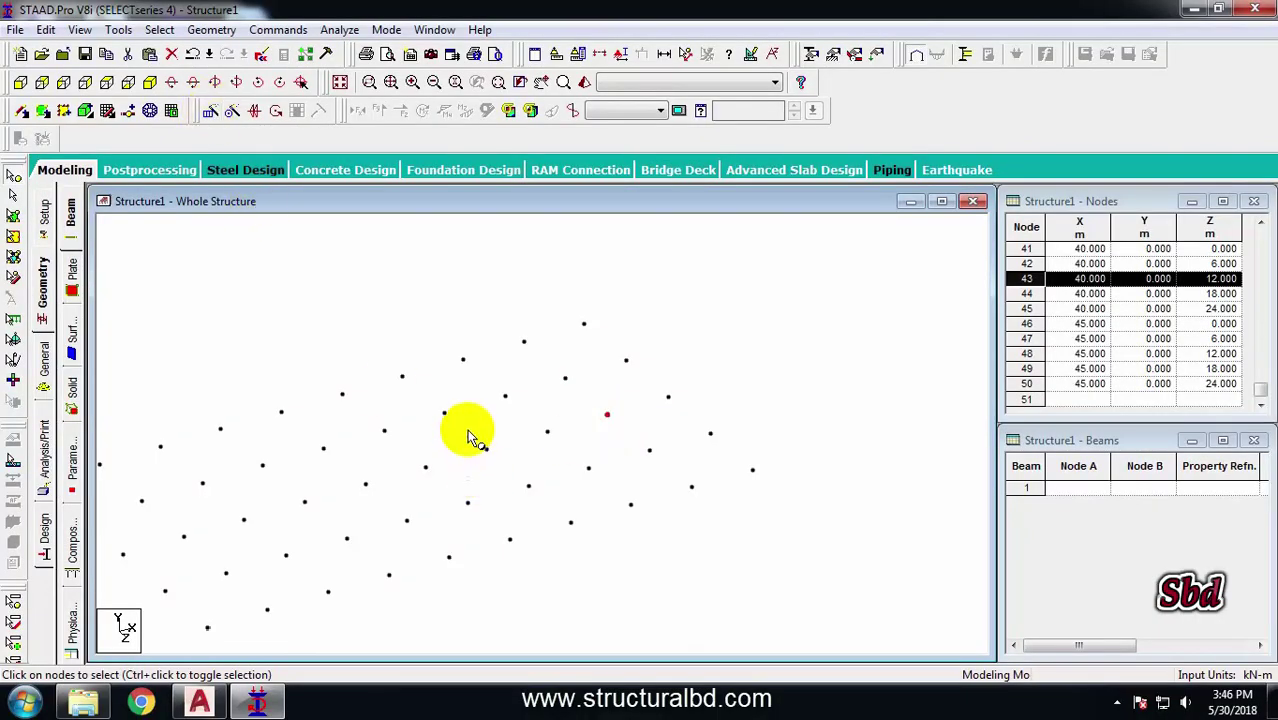
{"action": "key", "text": "ctrl+v"}
{"action": "left_click_drag", "start_coordinate": [690, 215], "coordinate": [895, 215]}
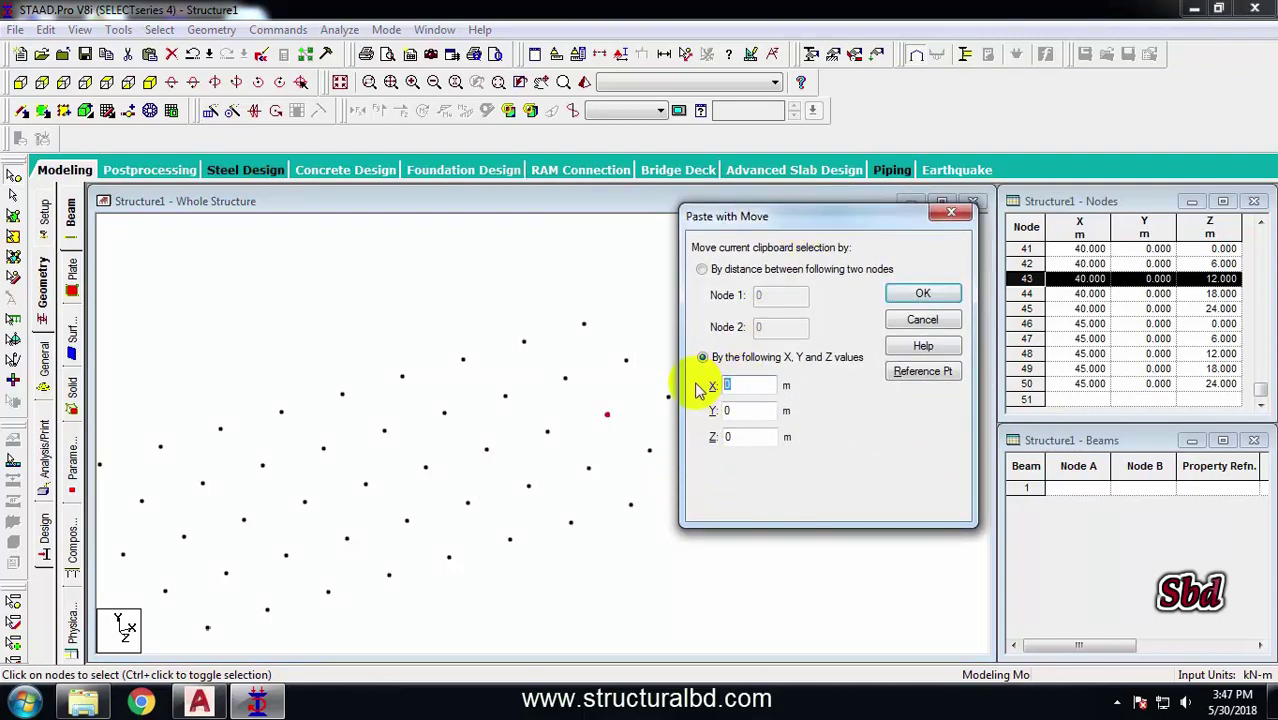
{"action": "left_click", "coordinate": [922, 294]}
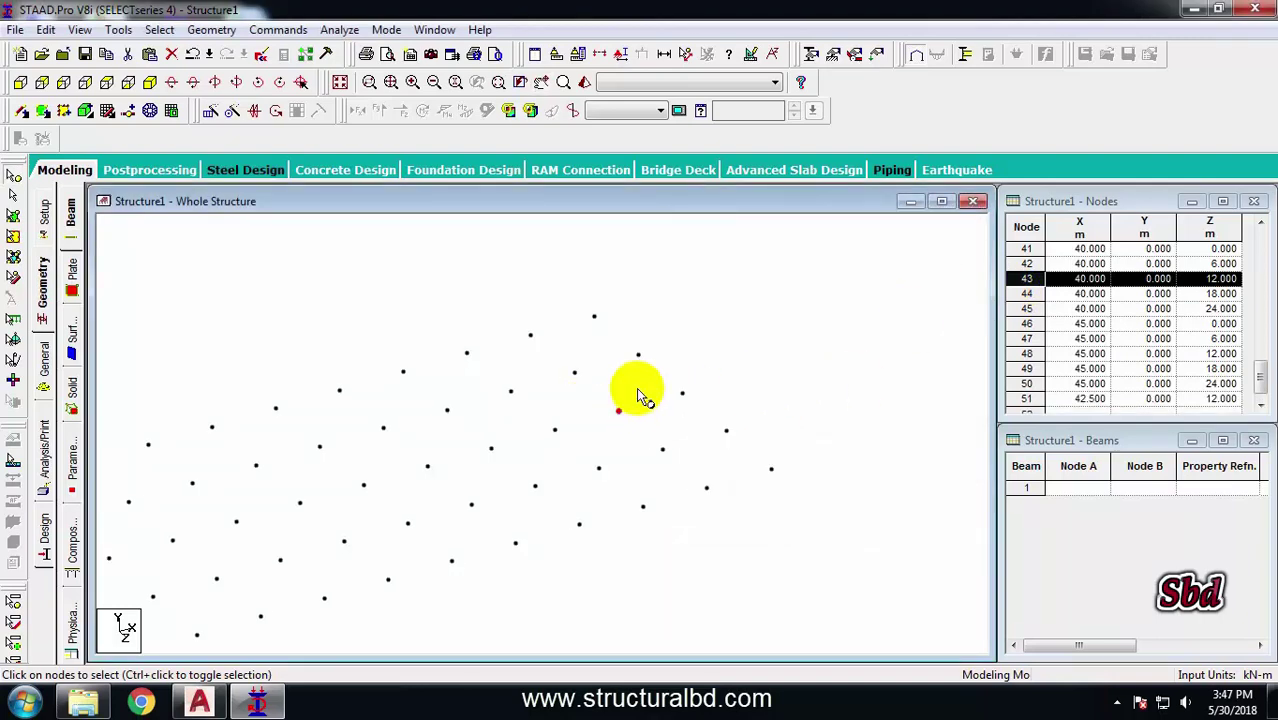
{"action": "left_click_drag", "start_coordinate": [607, 392], "coordinate": [710, 419]}
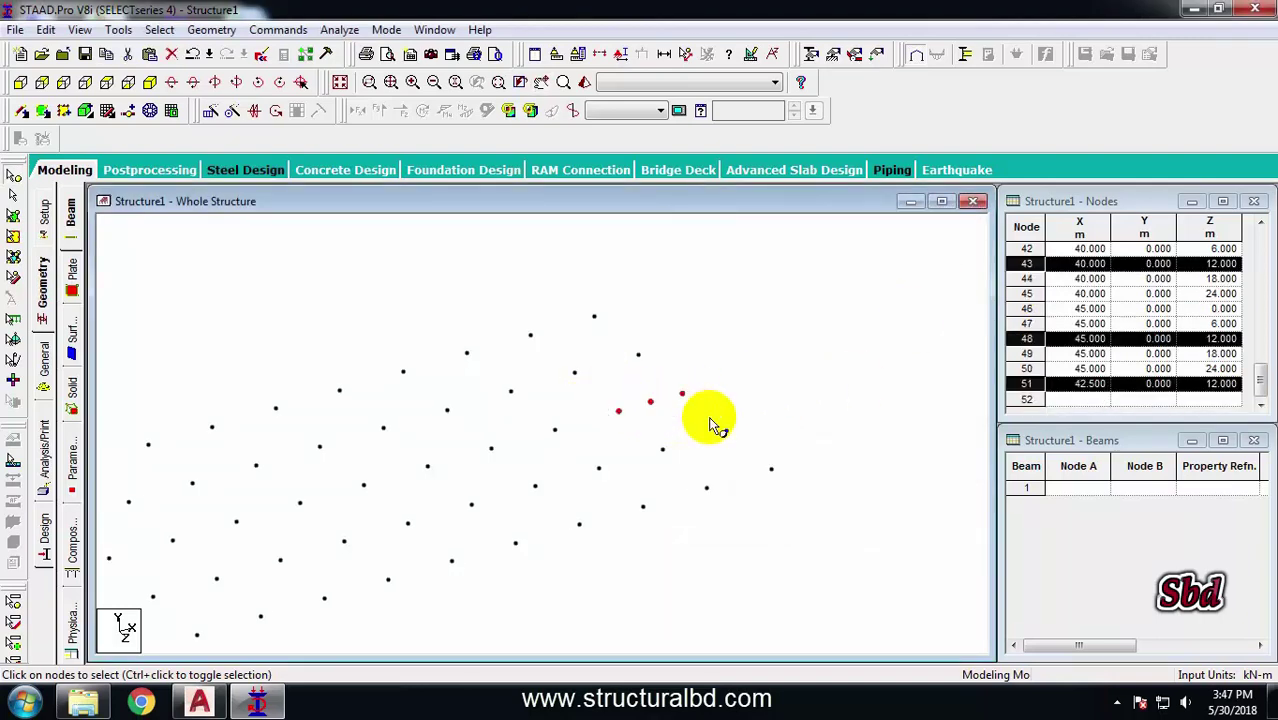
Switch to AutoCAD and measure the spacing between the two rows of lift columns with a linear dimension, without placing it
{"action": "left_click", "coordinate": [200, 700]}
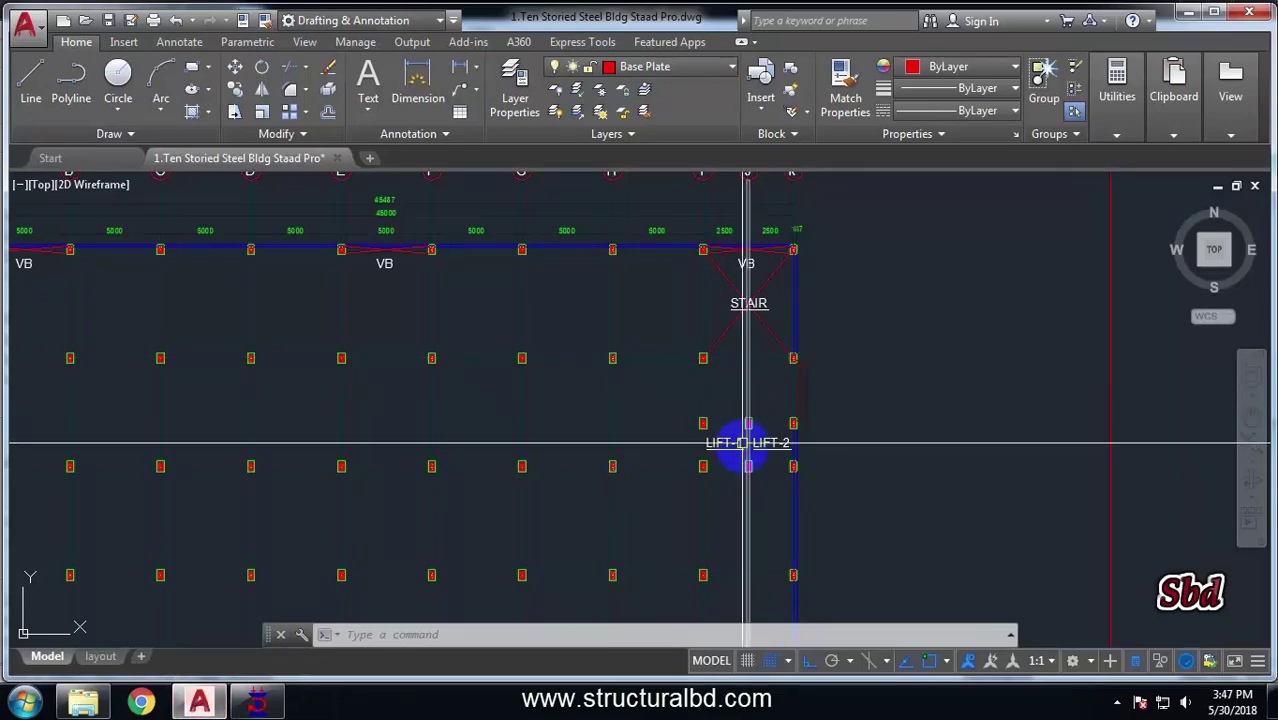
{"action": "middle_click_drag", "start_coordinate": [742, 446], "coordinate": [730, 416]}
{"action": "left_click", "coordinate": [460, 67]}
{"action": "scroll", "coordinate": [781, 437], "scroll_direction": "up", "scroll_amount": 5}
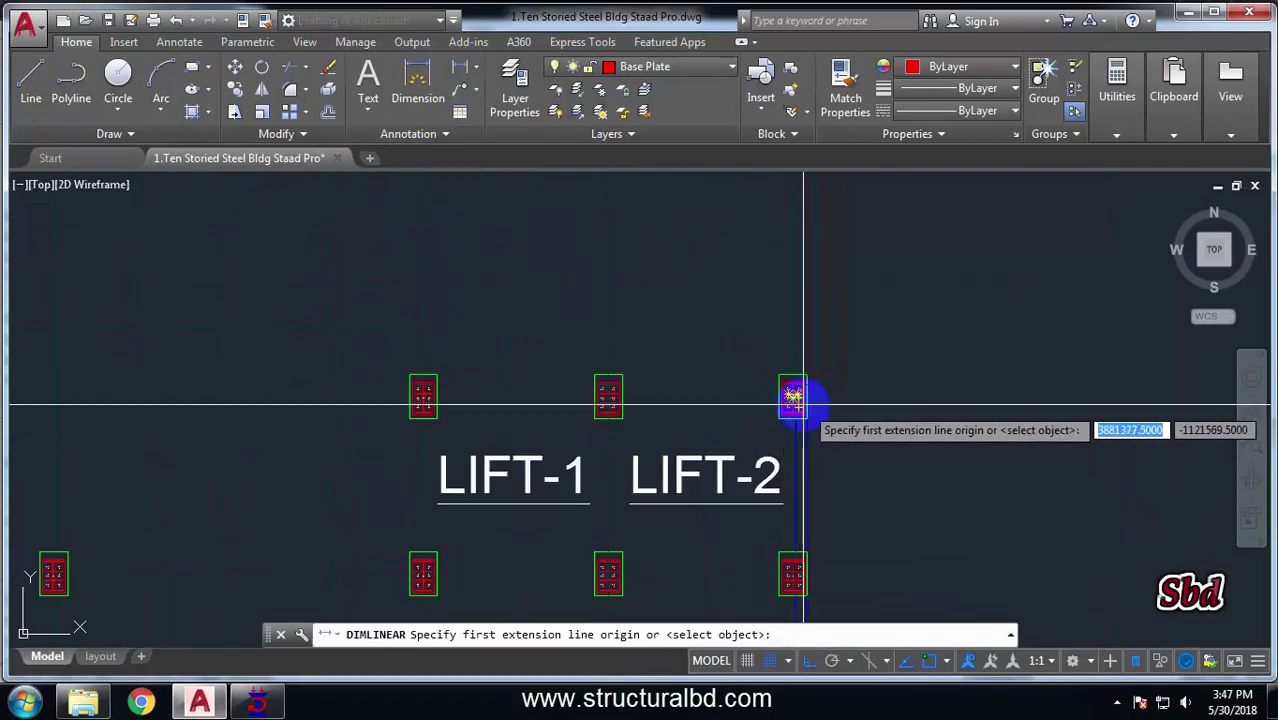
{"action": "left_click", "coordinate": [793, 397]}
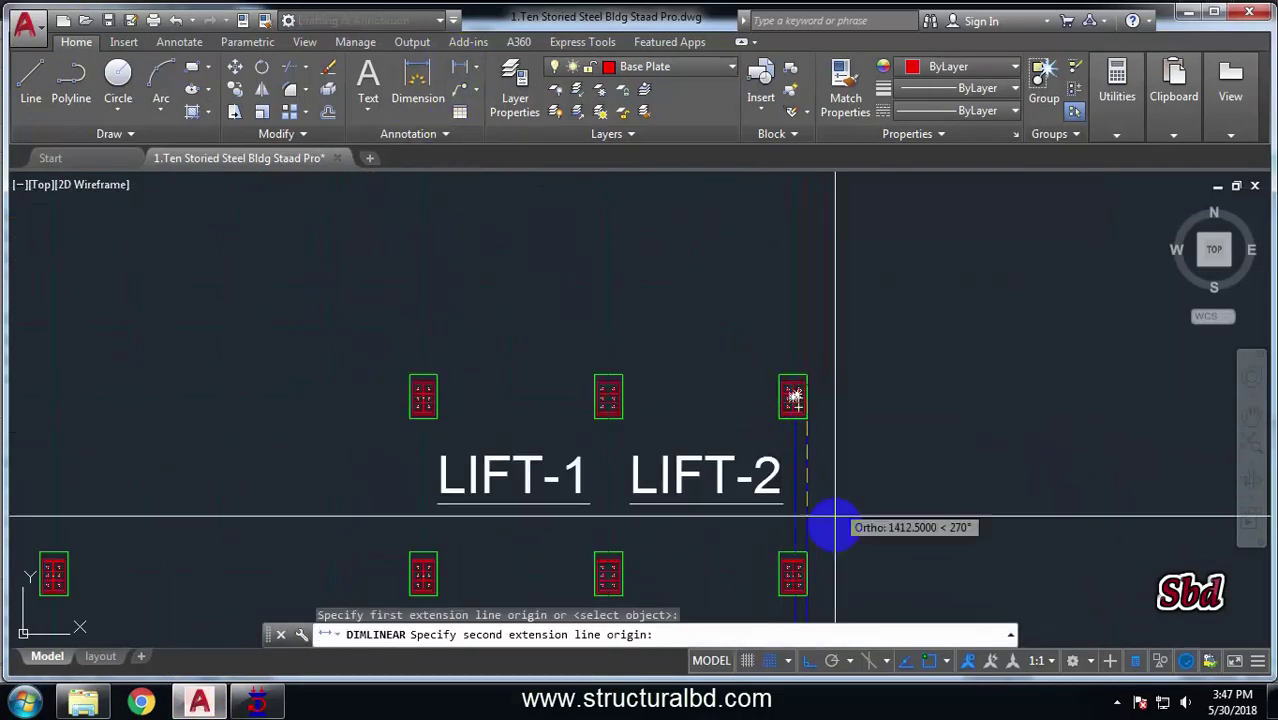
{"action": "left_click", "coordinate": [808, 578]}
{"action": "key", "text": "Escape"}
{"action": "middle_click_drag", "start_coordinate": [899, 414], "coordinate": [359, 403]}
{"action": "scroll", "coordinate": [359, 403], "scroll_direction": "down", "scroll_amount": 4}
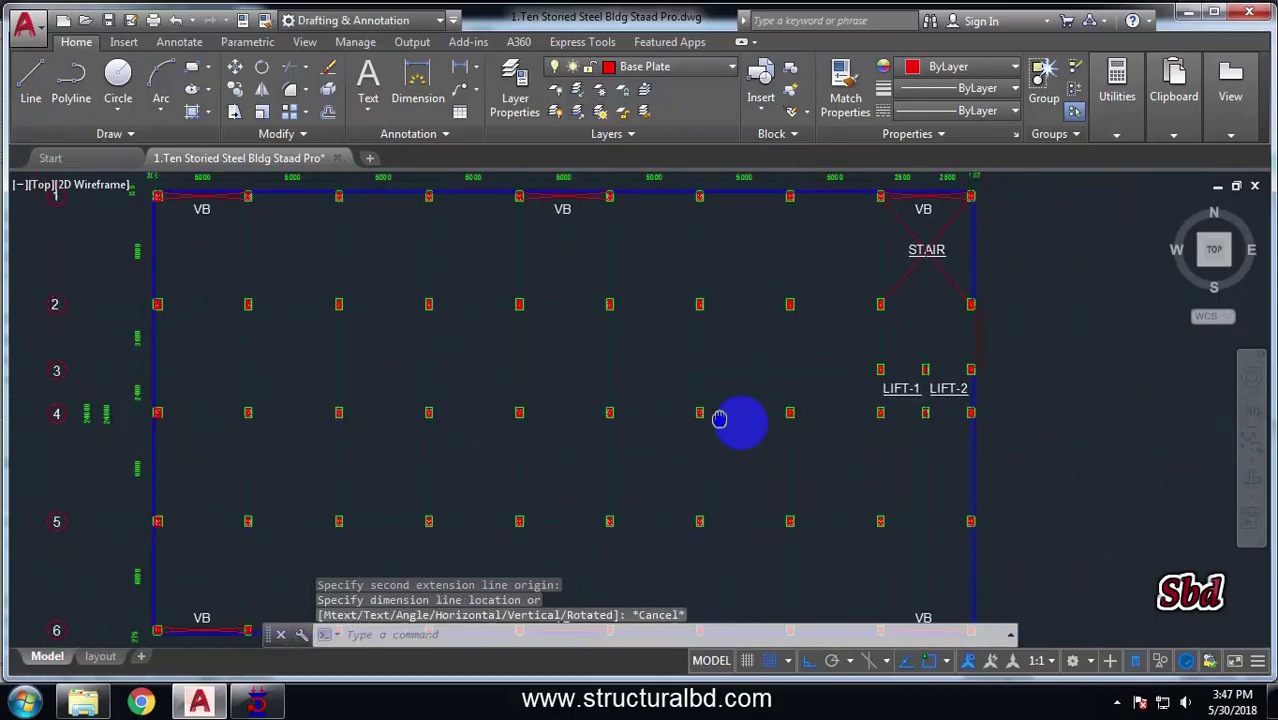
Switch to STAAD.Pro and paste a copy of the three selected lift nodes offset by -2.4 m along Z
{"action": "left_click", "coordinate": [275, 703]}
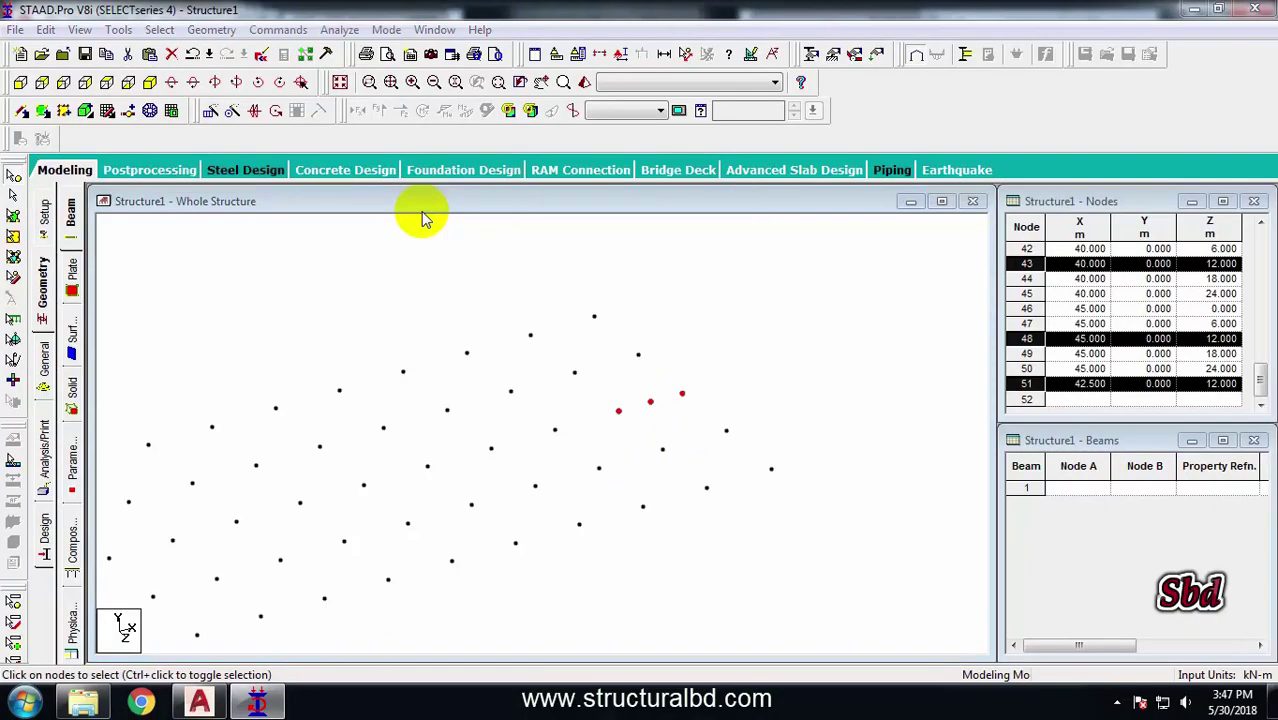
{"action": "key", "text": "ctrl+v"}
{"action": "double_click", "coordinate": [555, 413]}
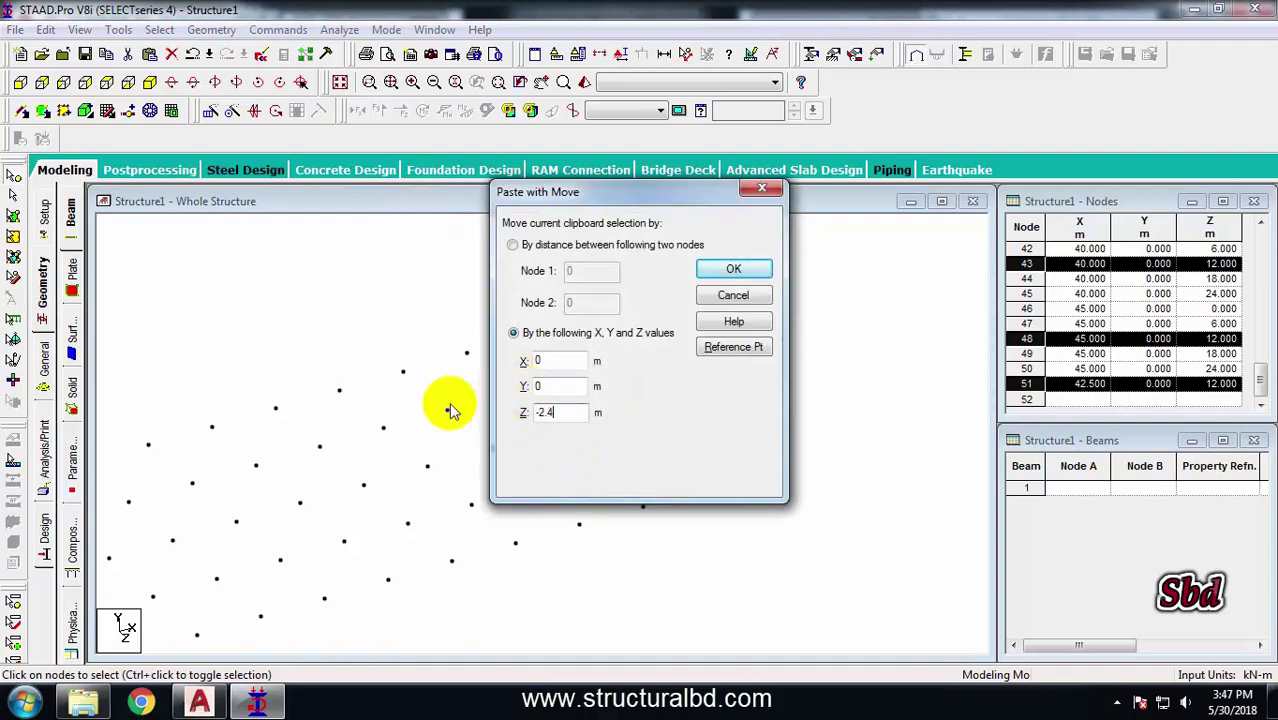
{"action": "left_click", "coordinate": [735, 270]}
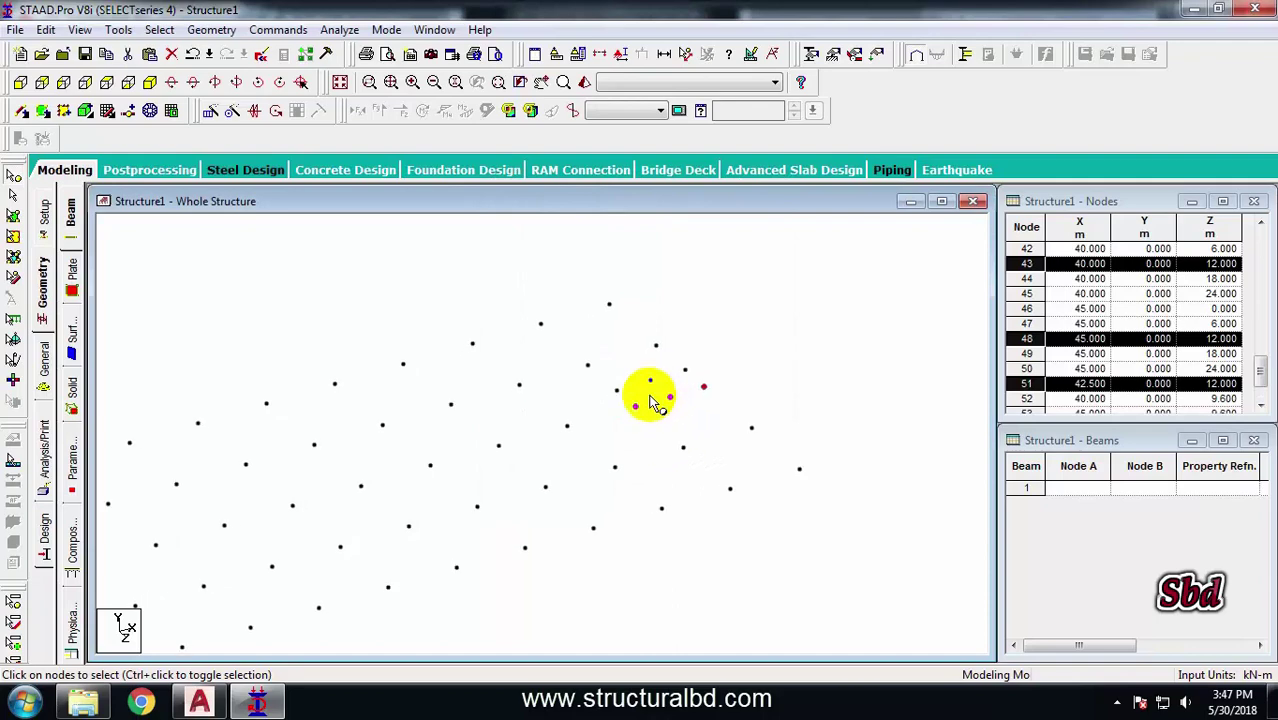
Select all nodes and connect them with beams along the X axis
{"action": "key", "text": "ctrl+a"}
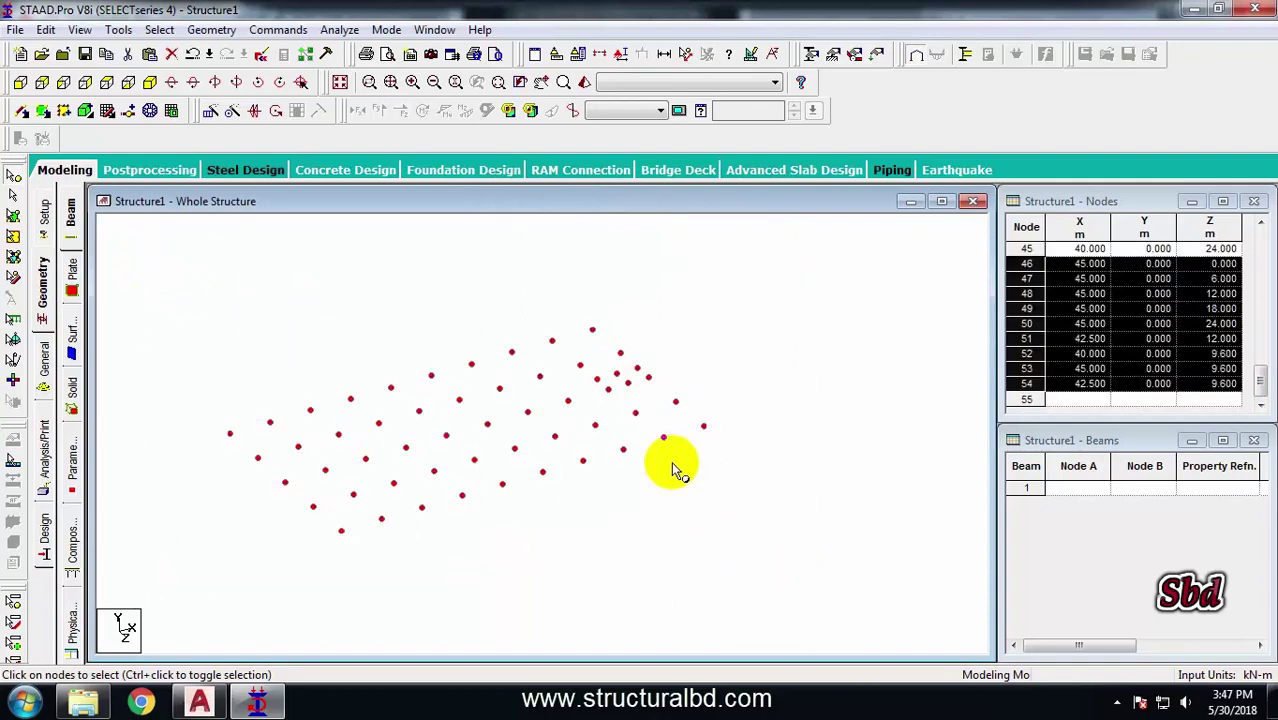
{"action": "left_click", "coordinate": [229, 31]}
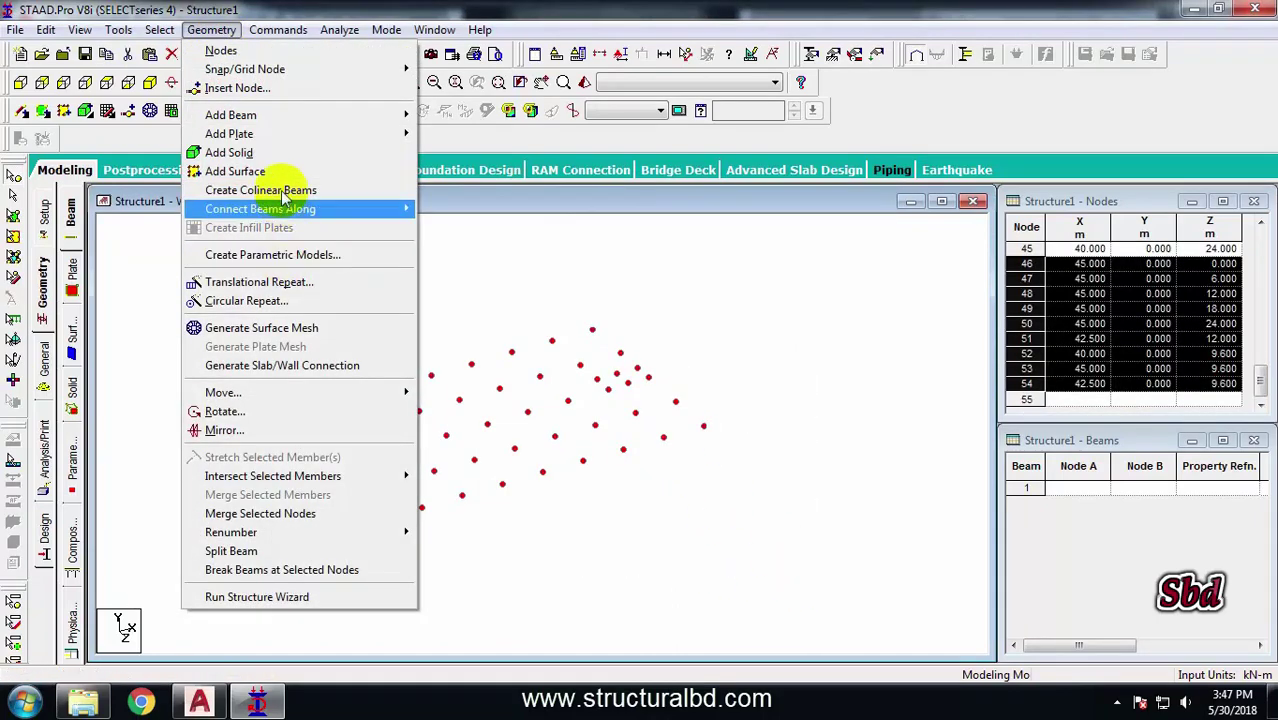
{"action": "mouse_move", "coordinate": [283, 212]}
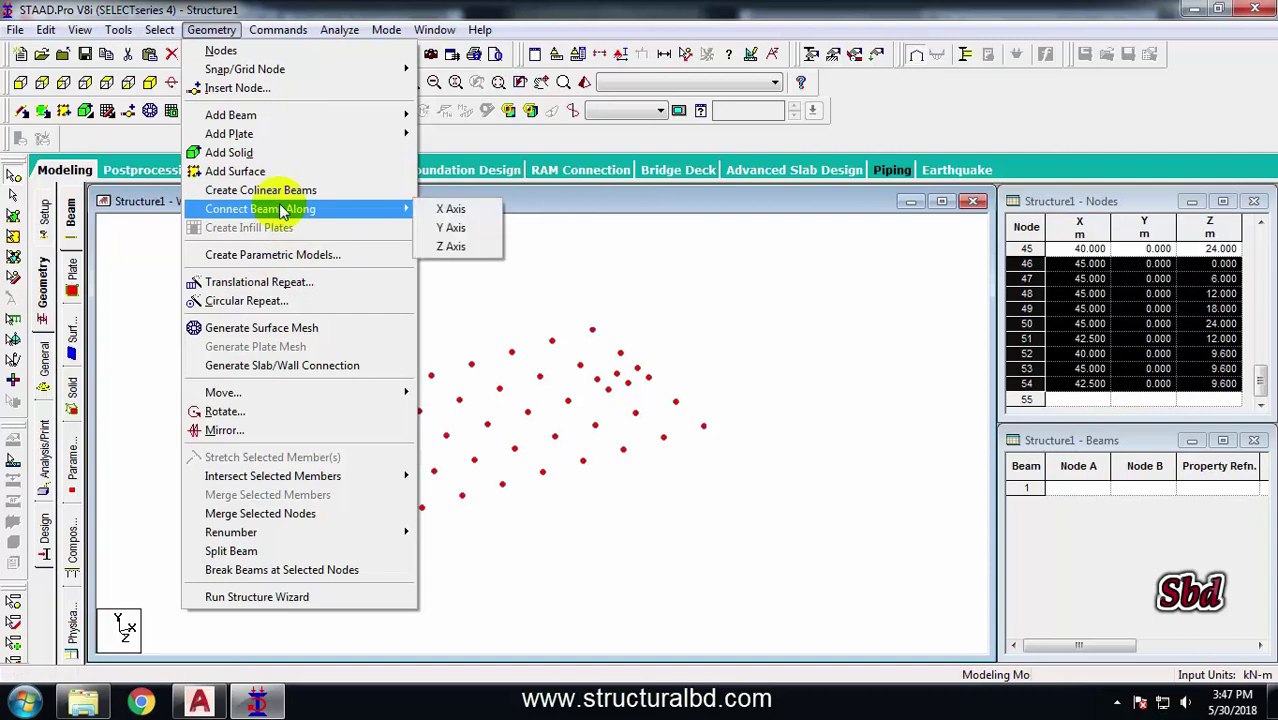
{"action": "left_click", "coordinate": [446, 212]}
{"action": "left_click", "coordinate": [704, 394]}
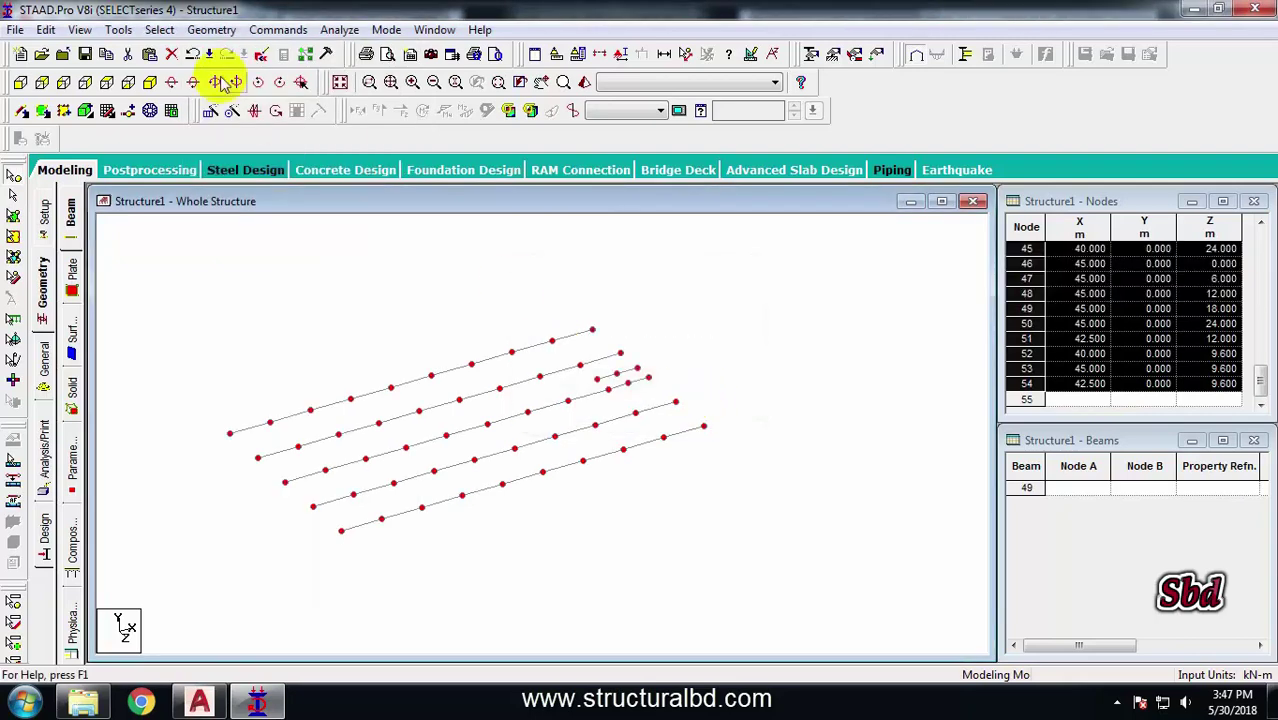
Connect the selected nodes with beams along the Z axis
{"action": "left_click", "coordinate": [199, 34]}
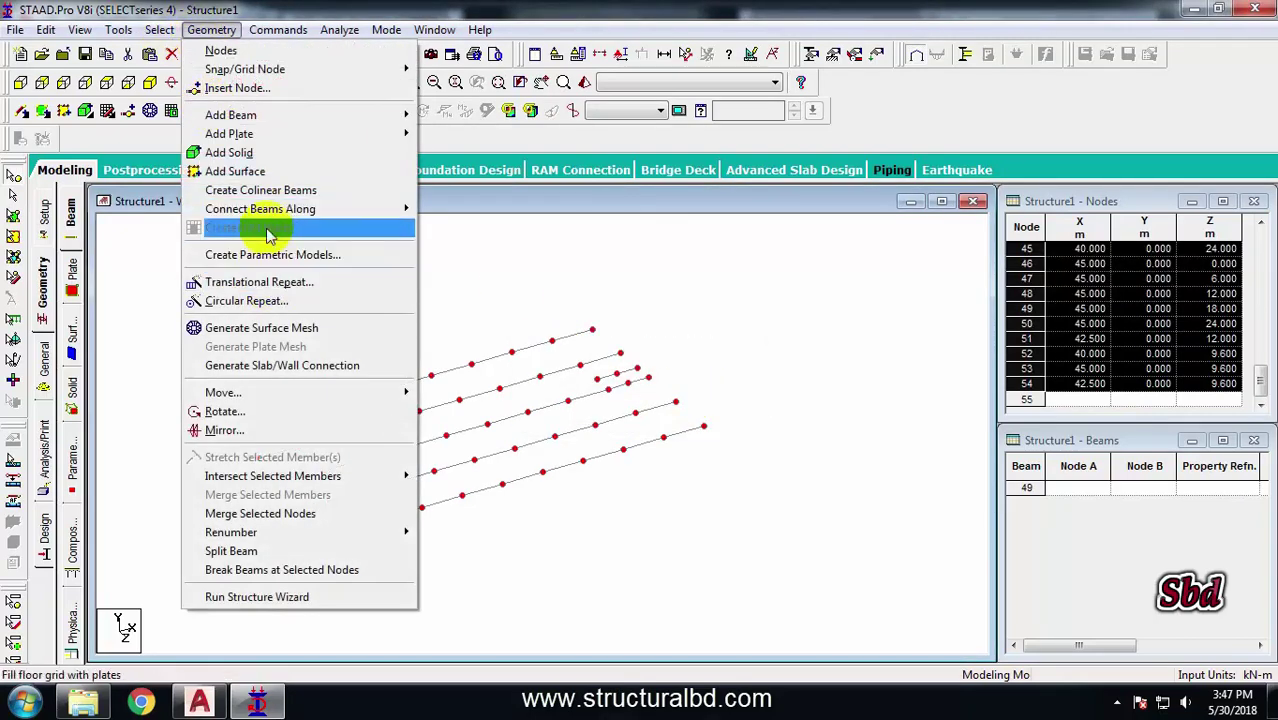
{"action": "mouse_move", "coordinate": [265, 207]}
{"action": "left_click", "coordinate": [452, 246]}
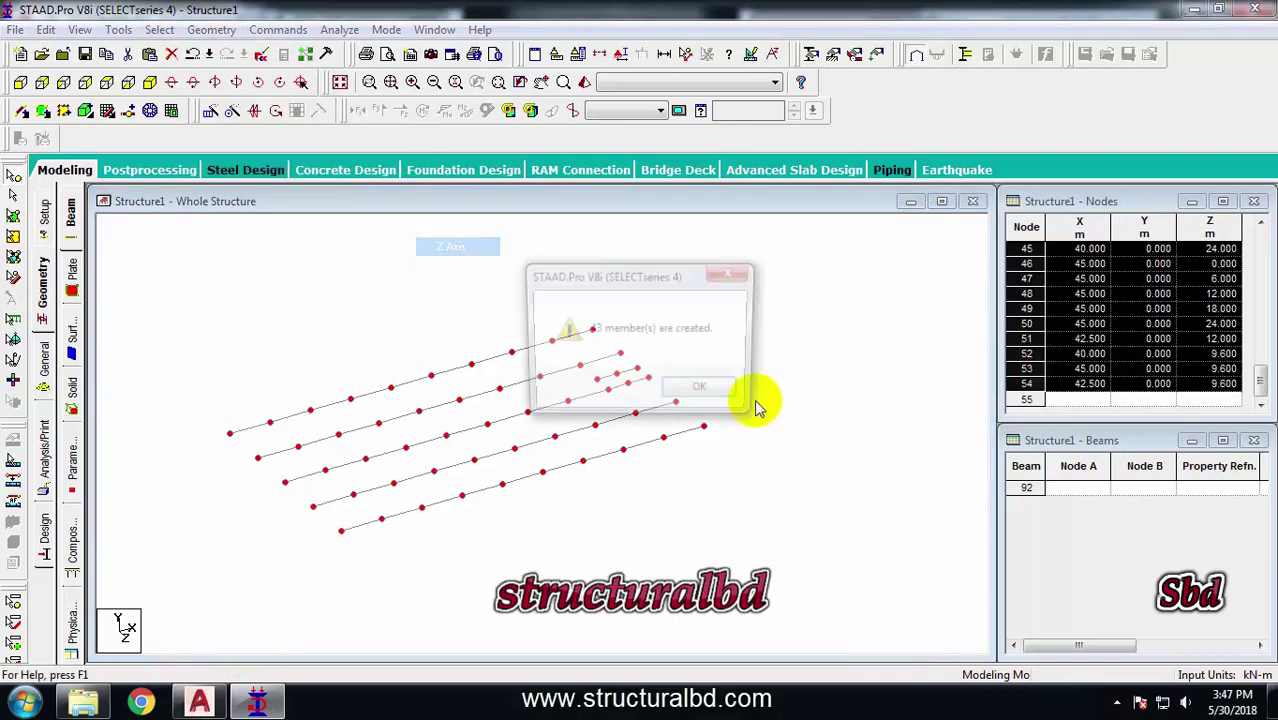
{"action": "left_click", "coordinate": [699, 394]}
{"action": "scroll", "coordinate": [607, 463], "scroll_direction": "up", "scroll_amount": 5}
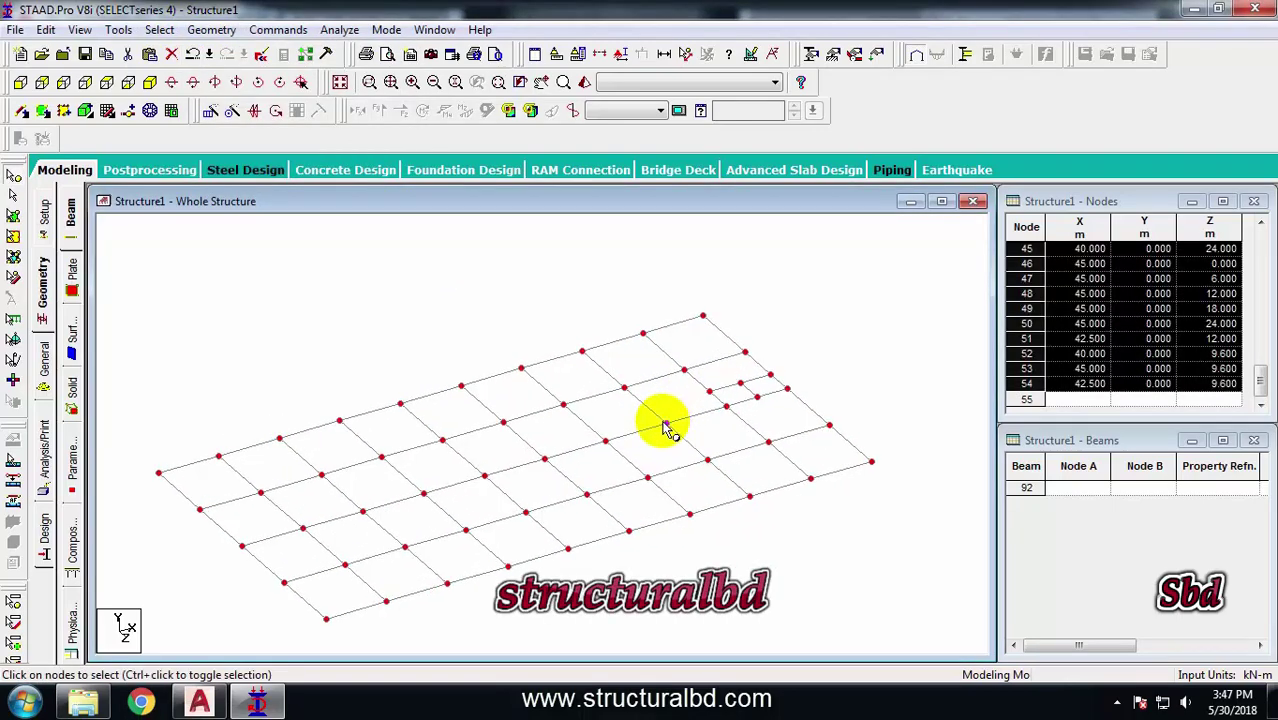
Switch to AutoCAD, examine the beam arrangement on the beam layout plan, and return to STAAD.Pro
{"action": "left_click", "coordinate": [240, 705]}
{"action": "scroll", "coordinate": [770, 337], "scroll_direction": "down", "scroll_amount": 8}
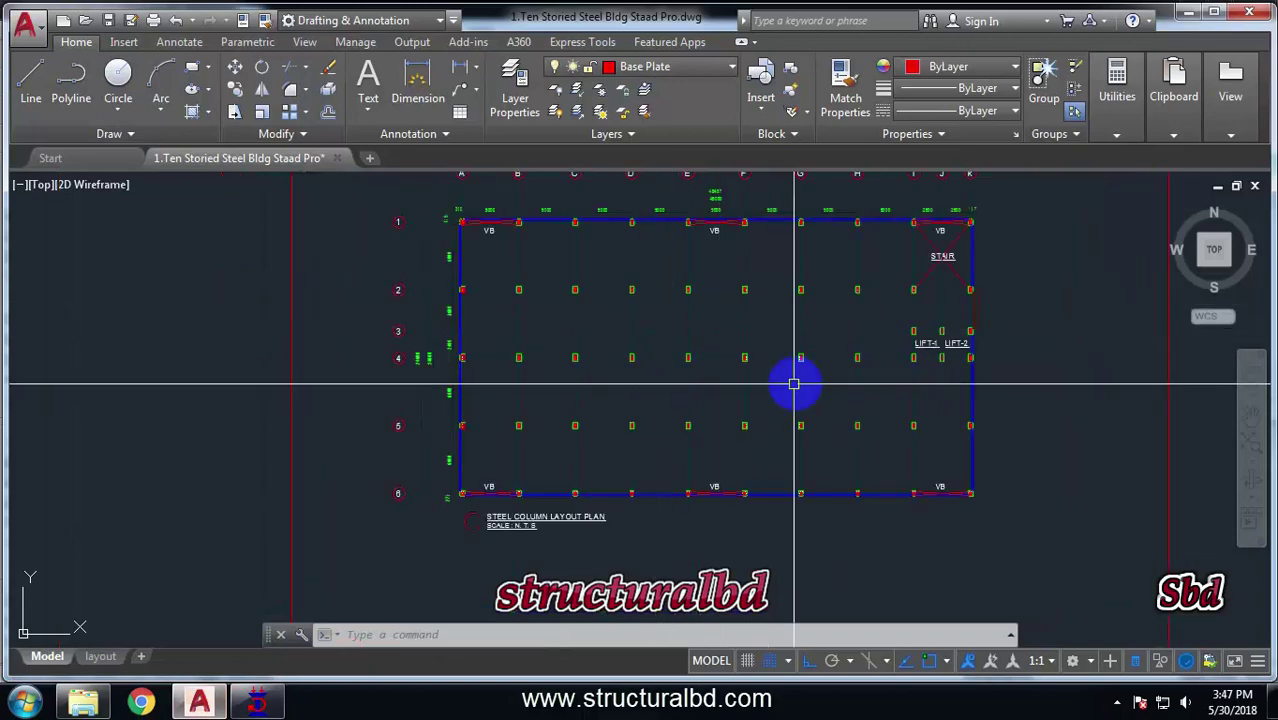
{"action": "scroll", "coordinate": [736, 410], "scroll_direction": "up", "scroll_amount": 6}
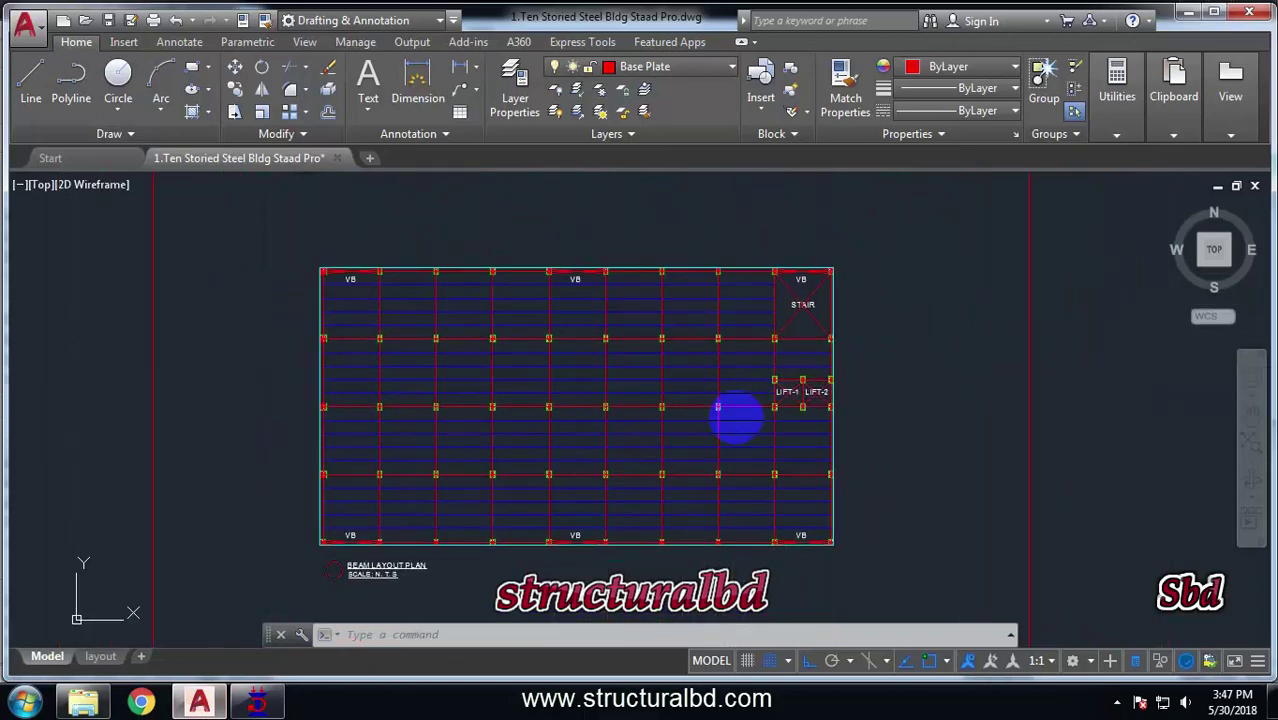
{"action": "scroll", "coordinate": [807, 340], "scroll_direction": "down", "scroll_amount": 3}
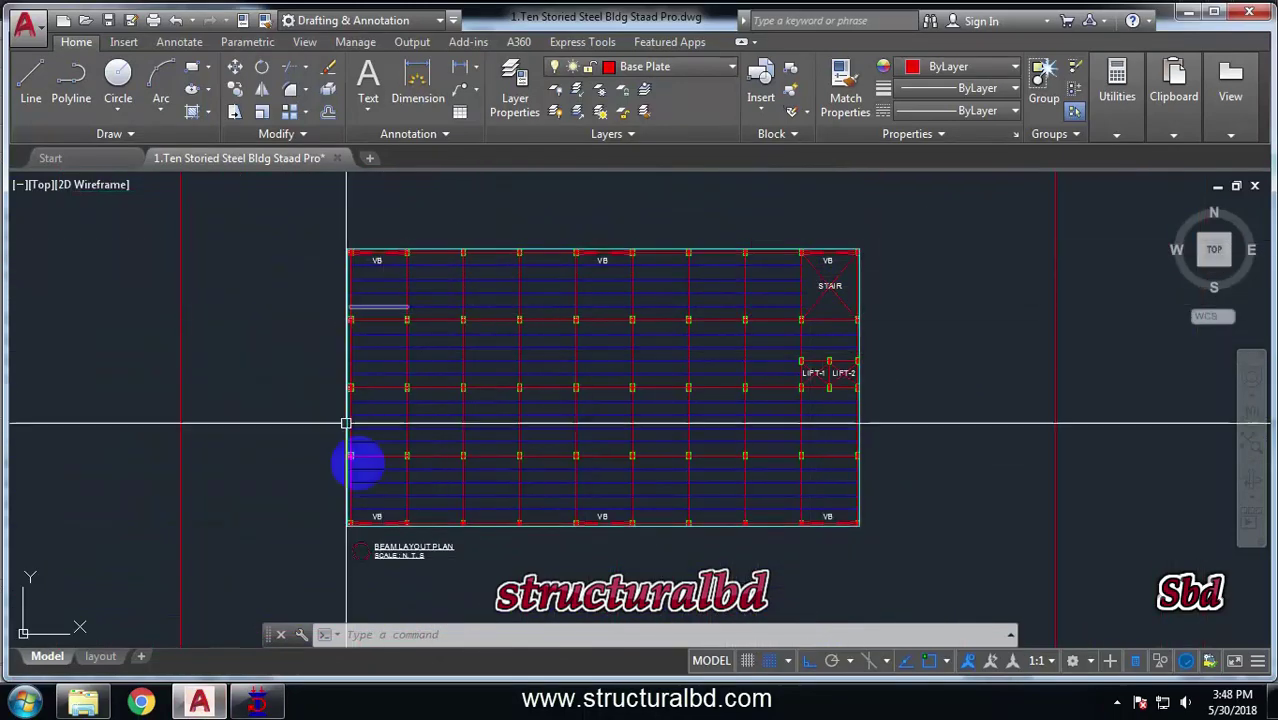
{"action": "left_click", "coordinate": [256, 703]}
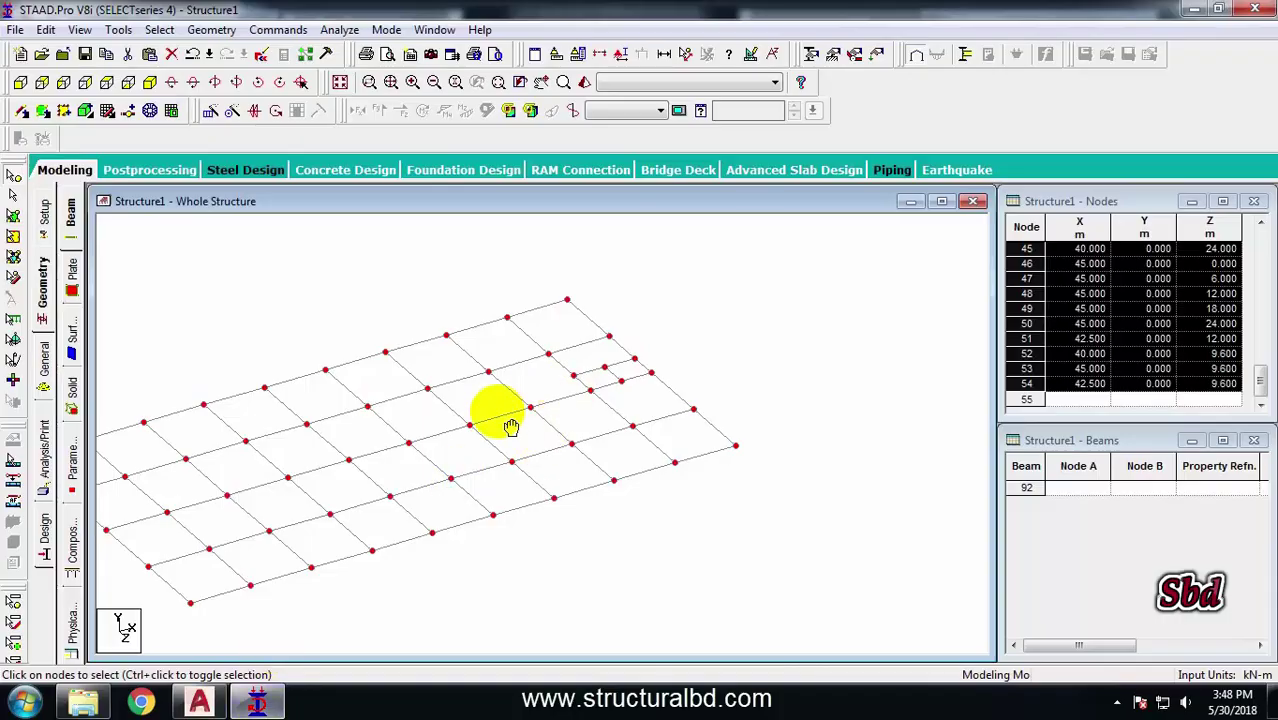
Repeat all floor beams once along Y with 4 m spacing, linking the steps to generate the columns
{"action": "scroll", "coordinate": [508, 422], "scroll_direction": "down", "scroll_amount": 2}
{"action": "scroll", "coordinate": [399, 465], "scroll_direction": "down", "scroll_amount": 2}
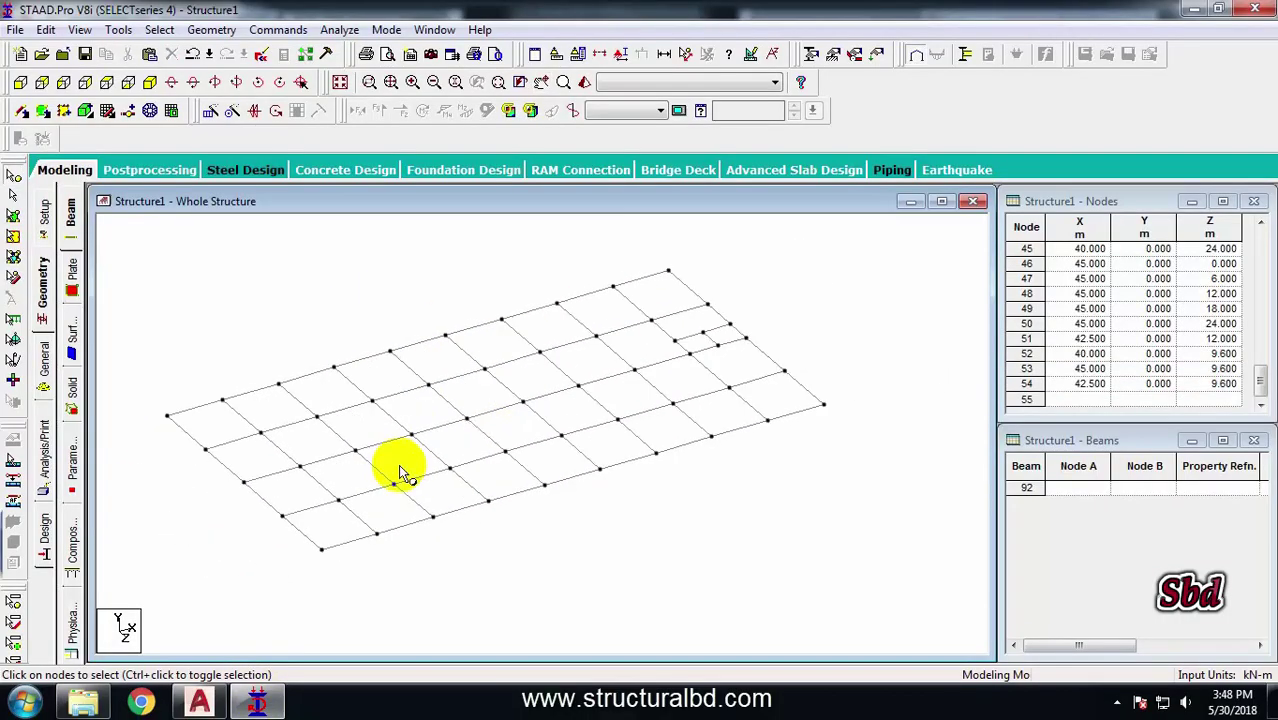
{"action": "scroll", "coordinate": [593, 343], "scroll_direction": "down", "scroll_amount": 3}
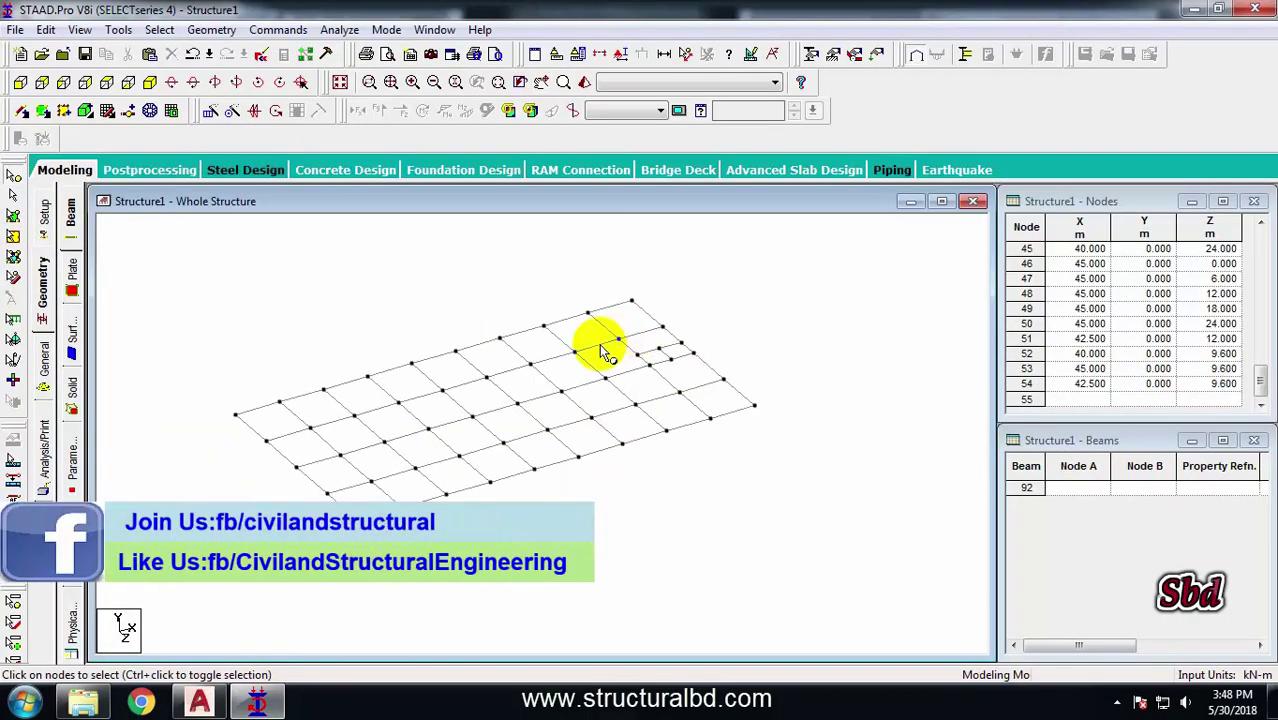
{"action": "left_click", "coordinate": [20, 84]}
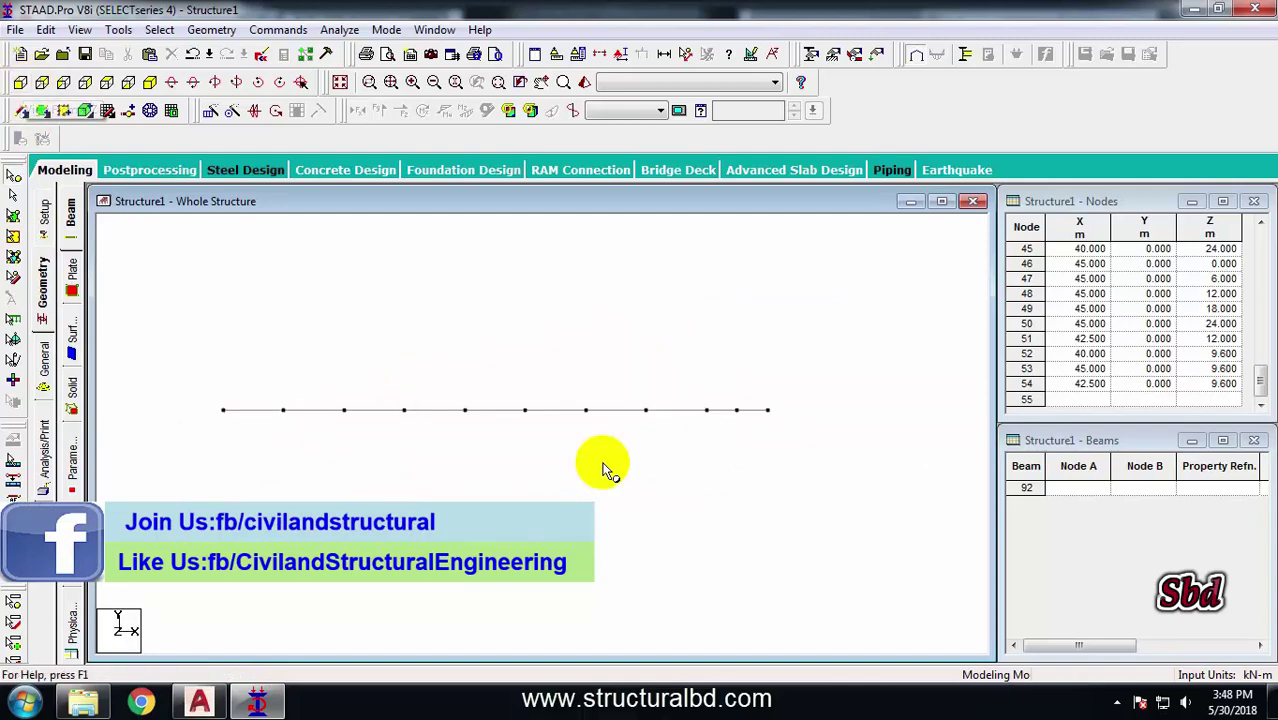
{"action": "left_click", "coordinate": [14, 195]}
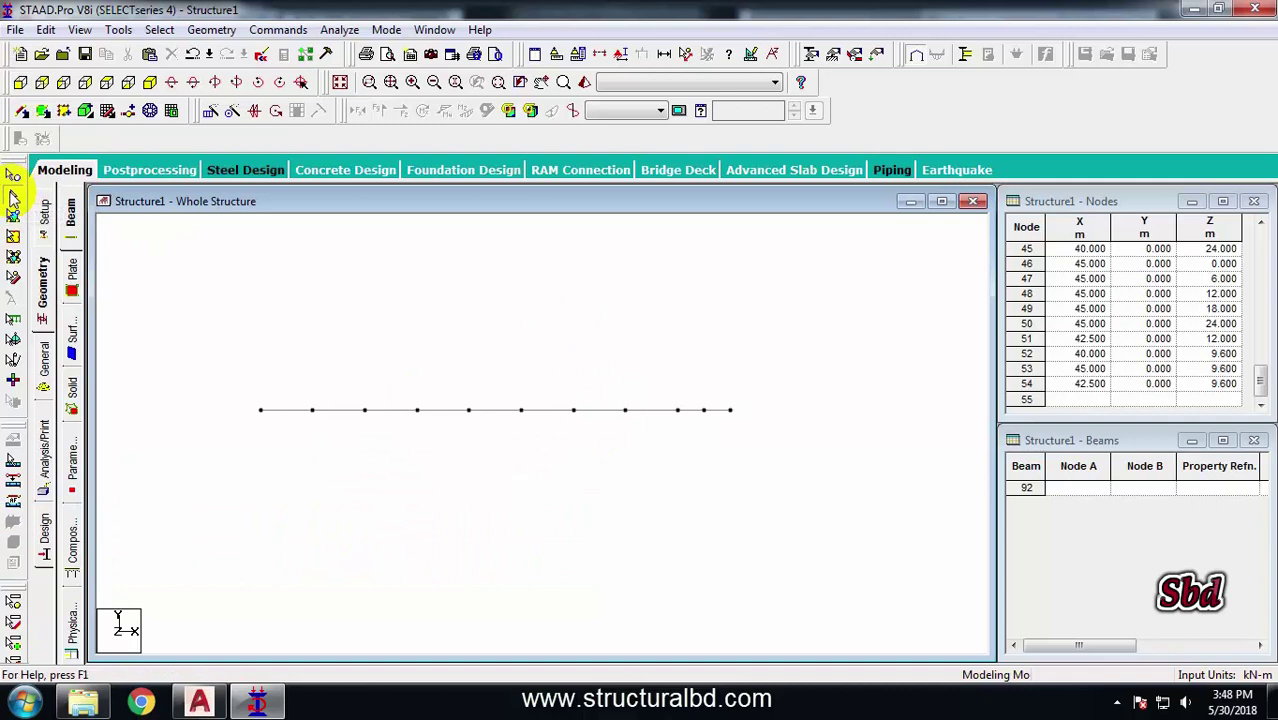
{"action": "left_click_drag", "start_coordinate": [222, 377], "coordinate": [864, 474]}
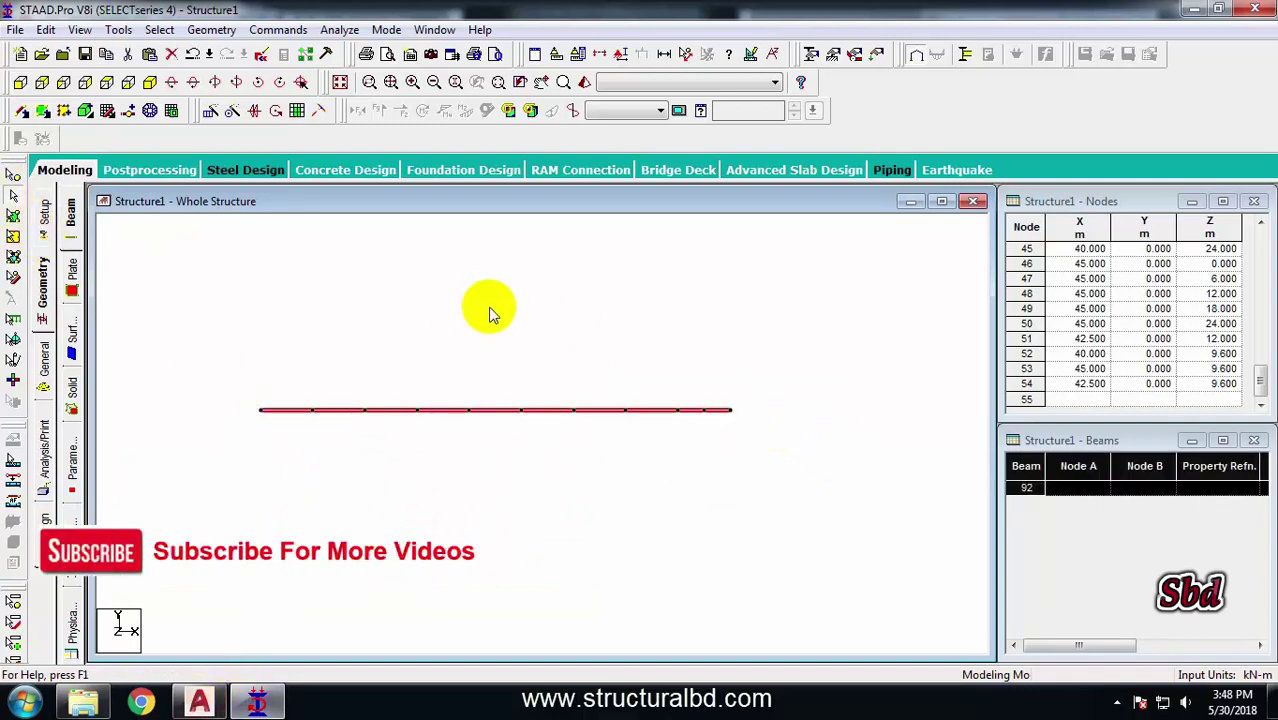
{"action": "left_click", "coordinate": [210, 113]}
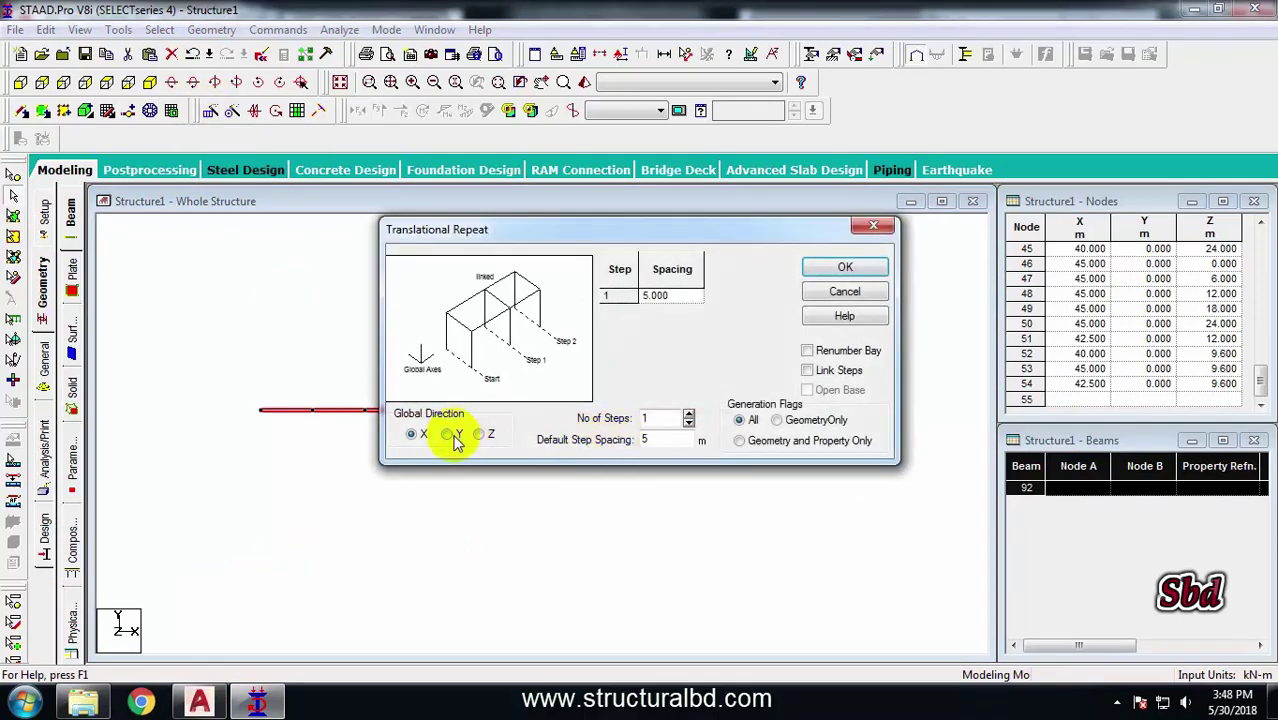
{"action": "left_click", "coordinate": [662, 440]}
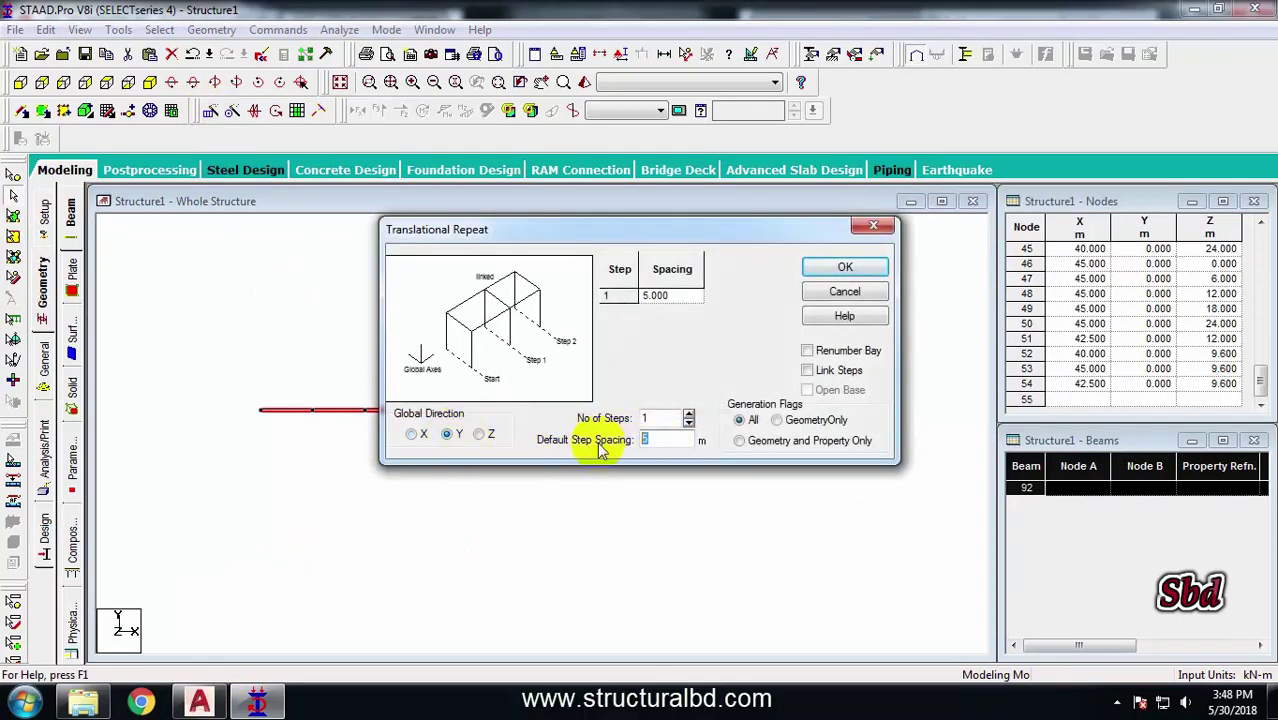
{"action": "type", "text": "4"}
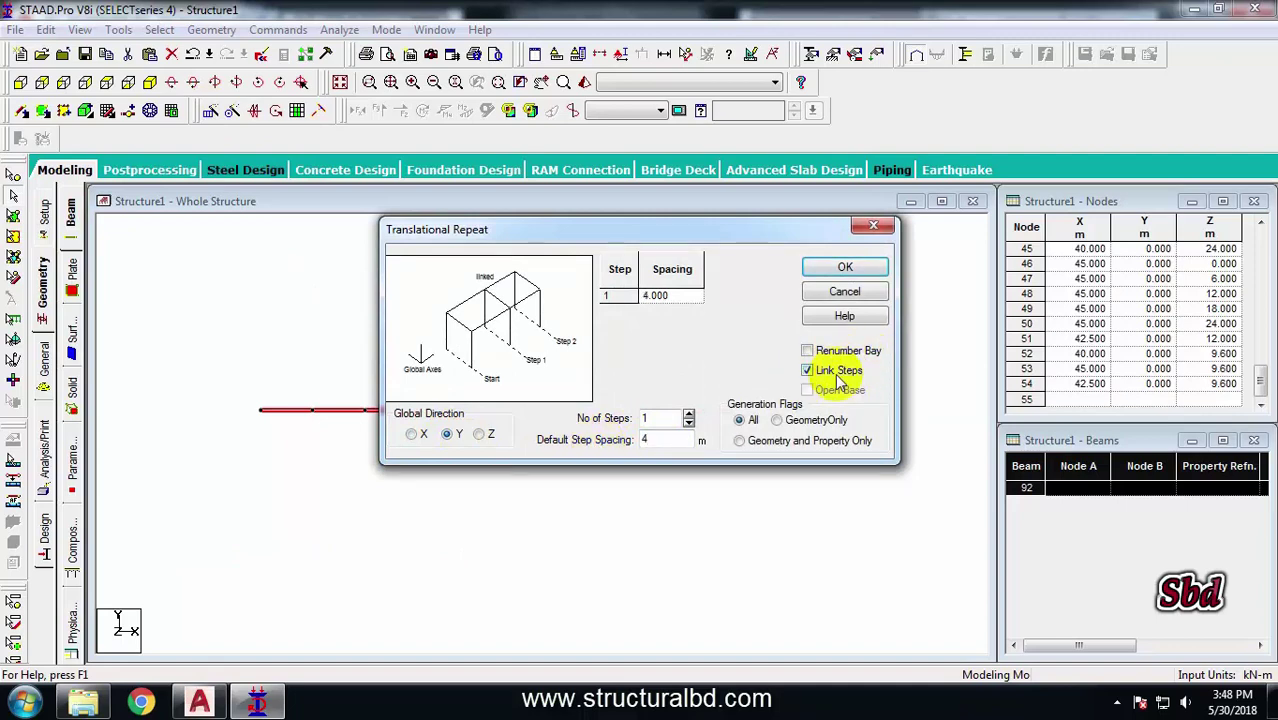
{"action": "left_click", "coordinate": [846, 270]}
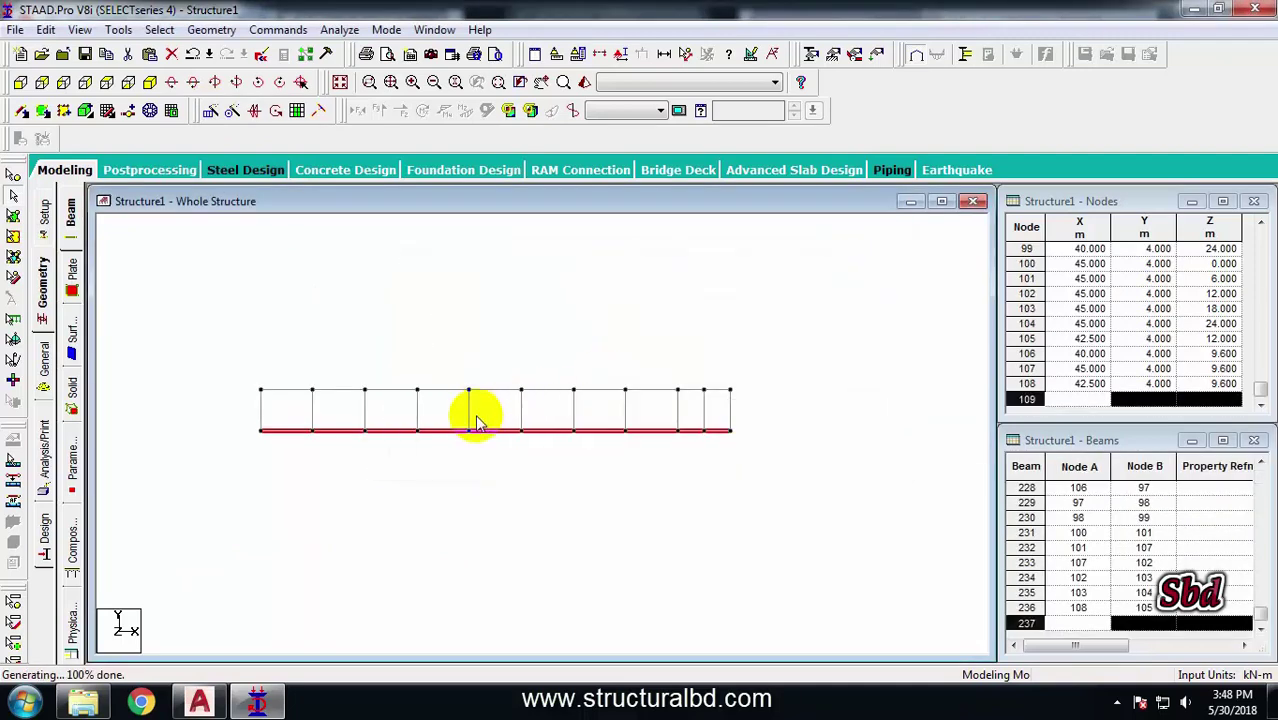
Delete the selected base-level beams and show the resulting storey frame in isometric view
{"action": "key", "text": "Delete"}
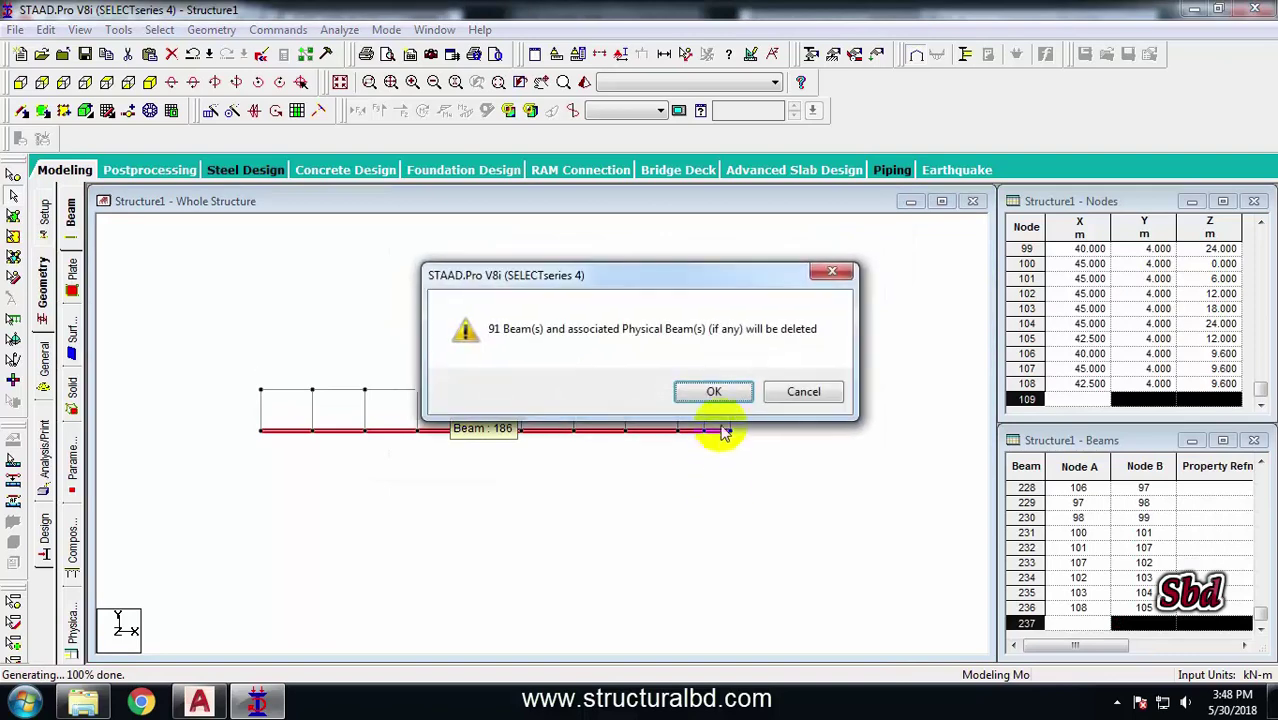
{"action": "left_click", "coordinate": [713, 392]}
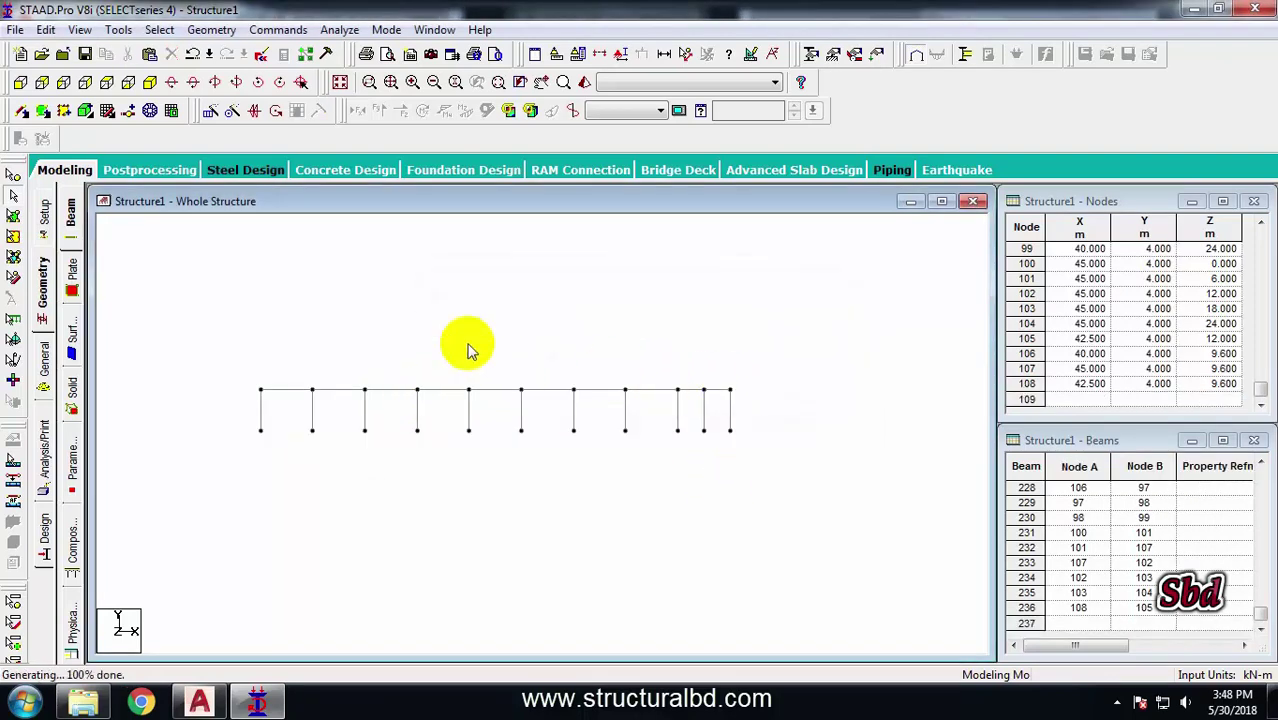
{"action": "left_click", "coordinate": [340, 82]}
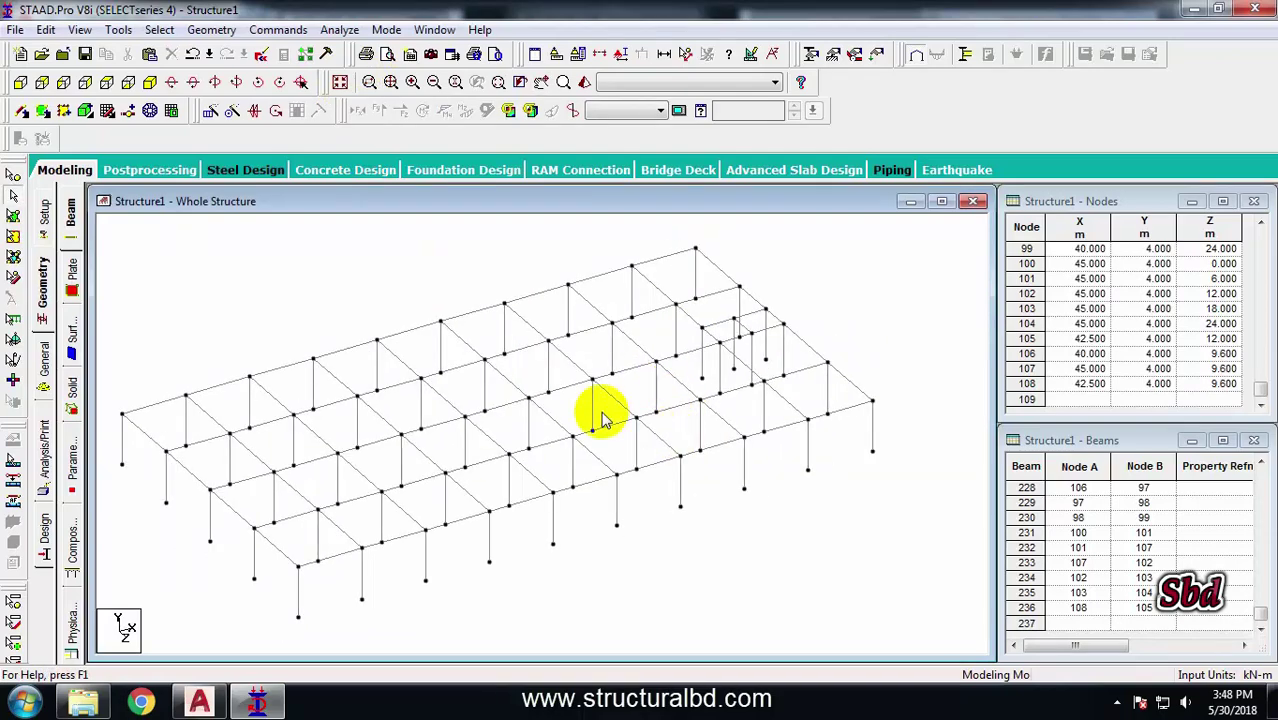
{"action": "middle_click_drag", "start_coordinate": [818, 355], "coordinate": [793, 354]}
{"action": "scroll", "coordinate": [780, 352], "scroll_direction": "down", "scroll_amount": 3}
{"action": "middle_click_drag", "start_coordinate": [362, 325], "coordinate": [457, 331]}
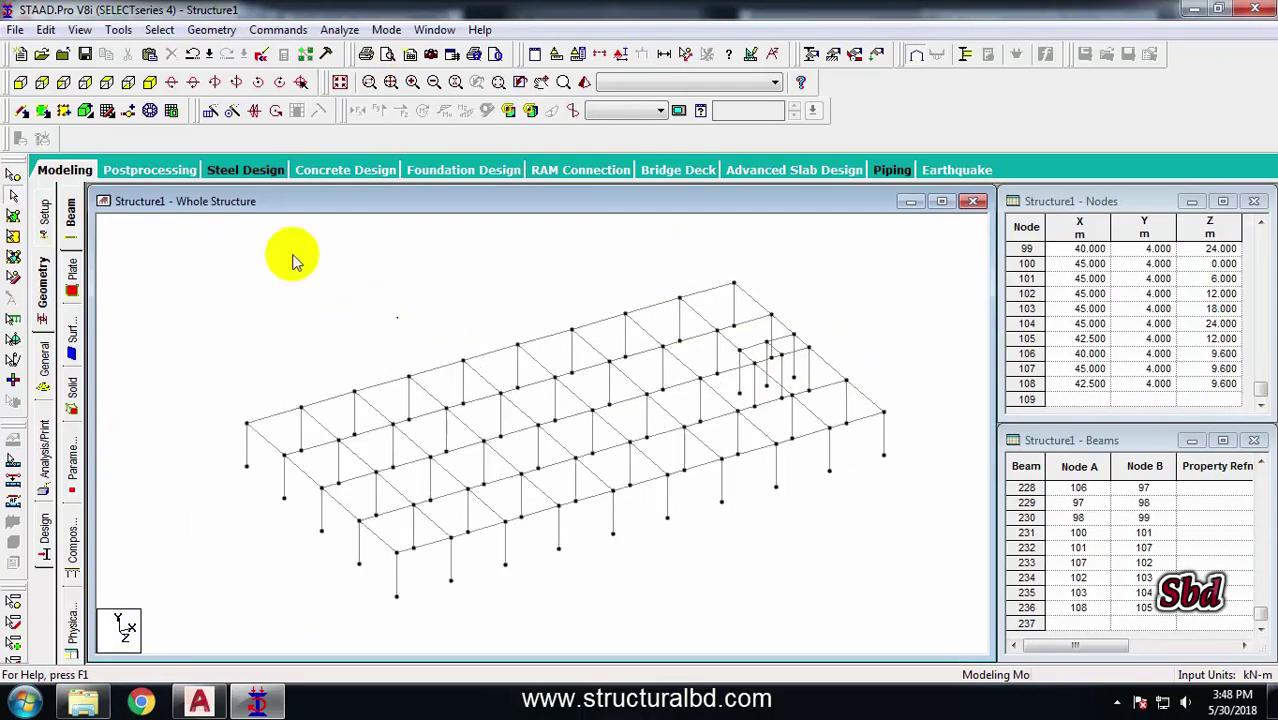
{"action": "left_click", "coordinate": [21, 81]}
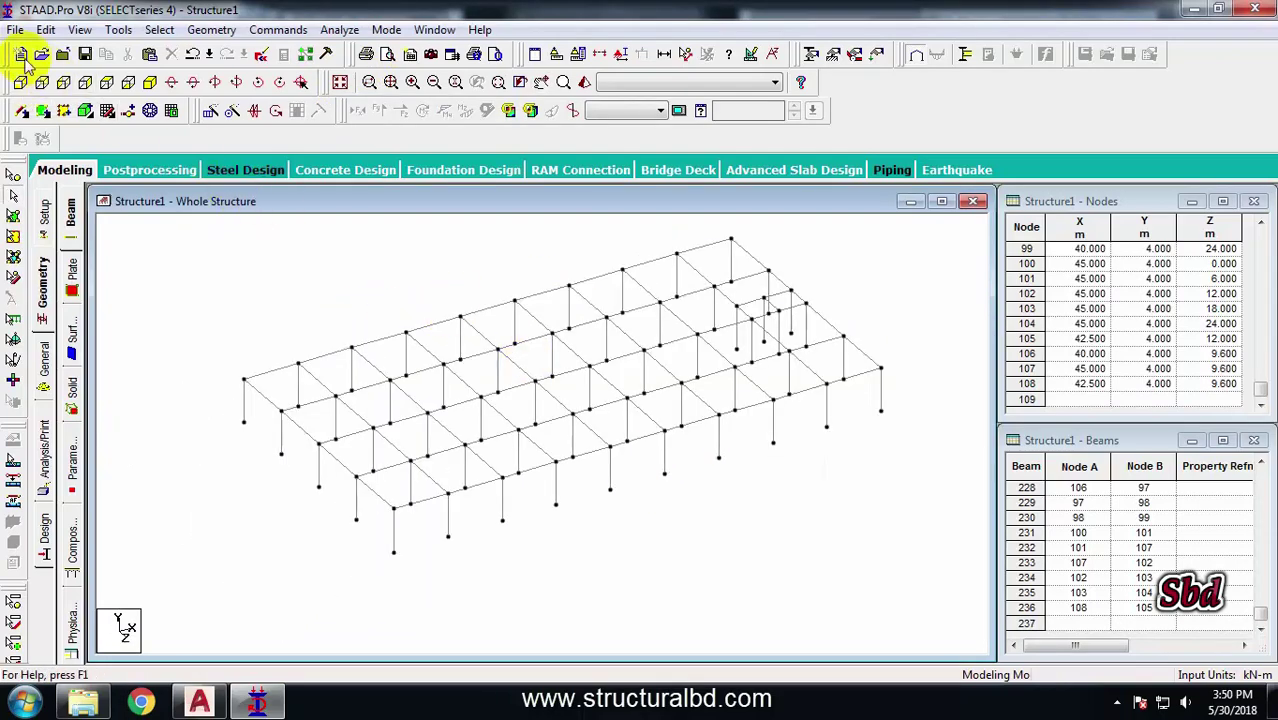
Save the model as "1. Ten St Bldg" in the 10 Std Steel Bldg folder
{"action": "left_click", "coordinate": [15, 30]}
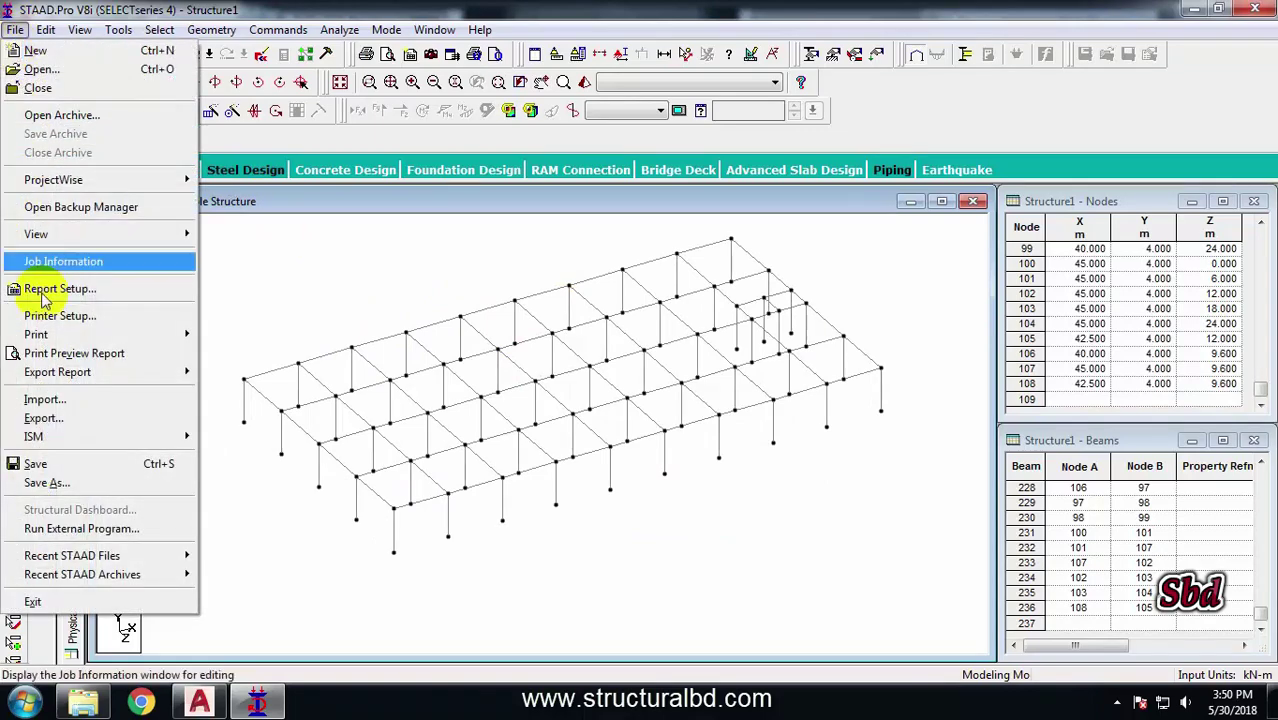
{"action": "left_click", "coordinate": [72, 485]}
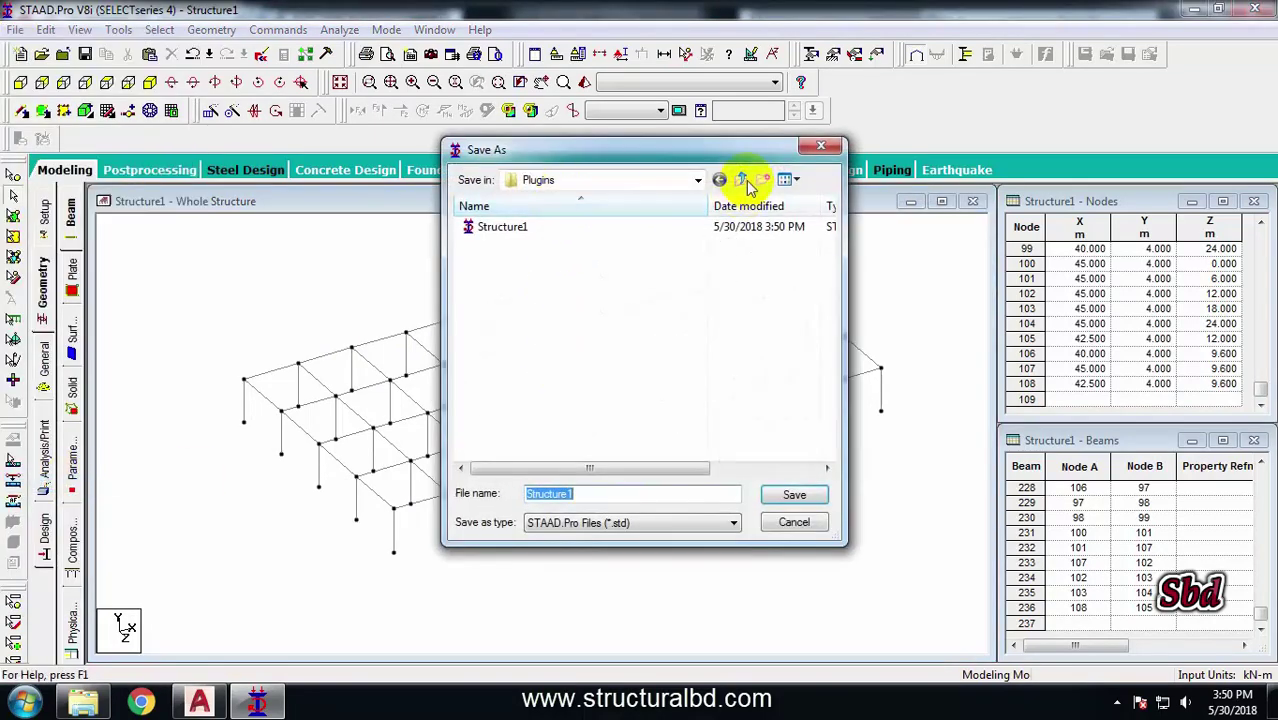
{"action": "left_click", "coordinate": [742, 180]}
{"action": "left_click", "coordinate": [742, 180]}
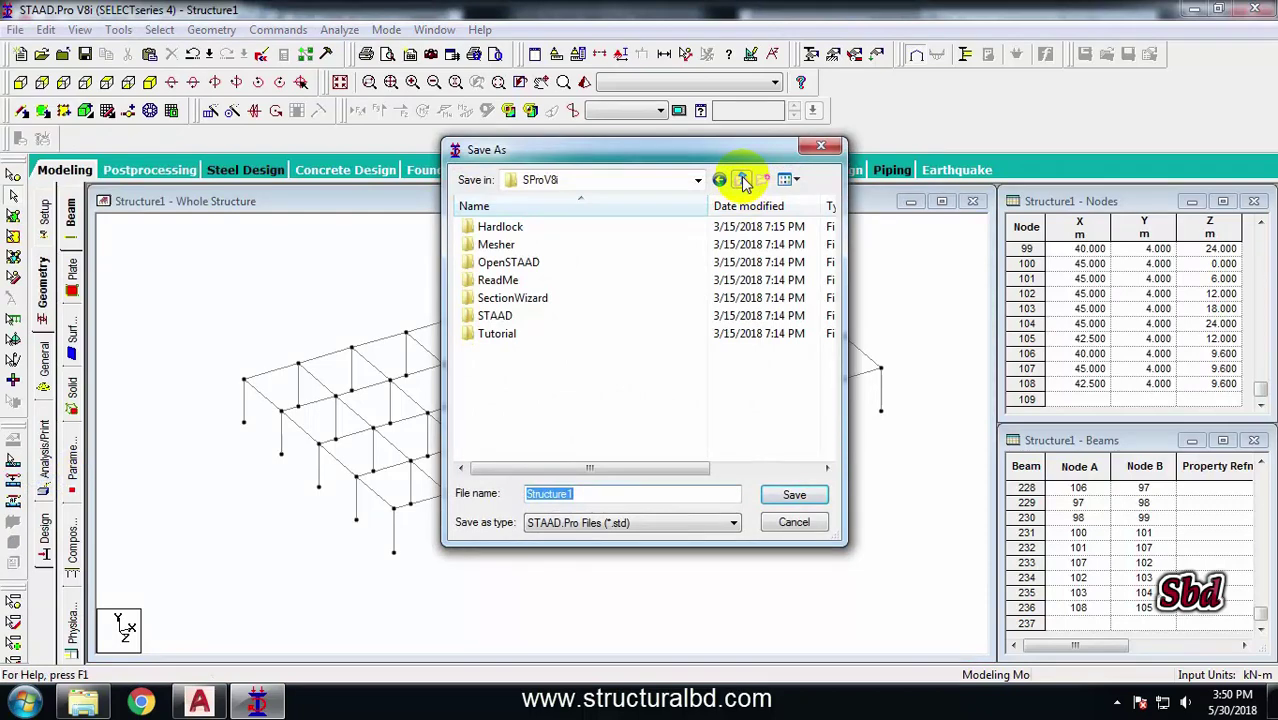
{"action": "left_click", "coordinate": [742, 180]}
{"action": "left_click", "coordinate": [740, 178]}
{"action": "double_click", "coordinate": [513, 362]}
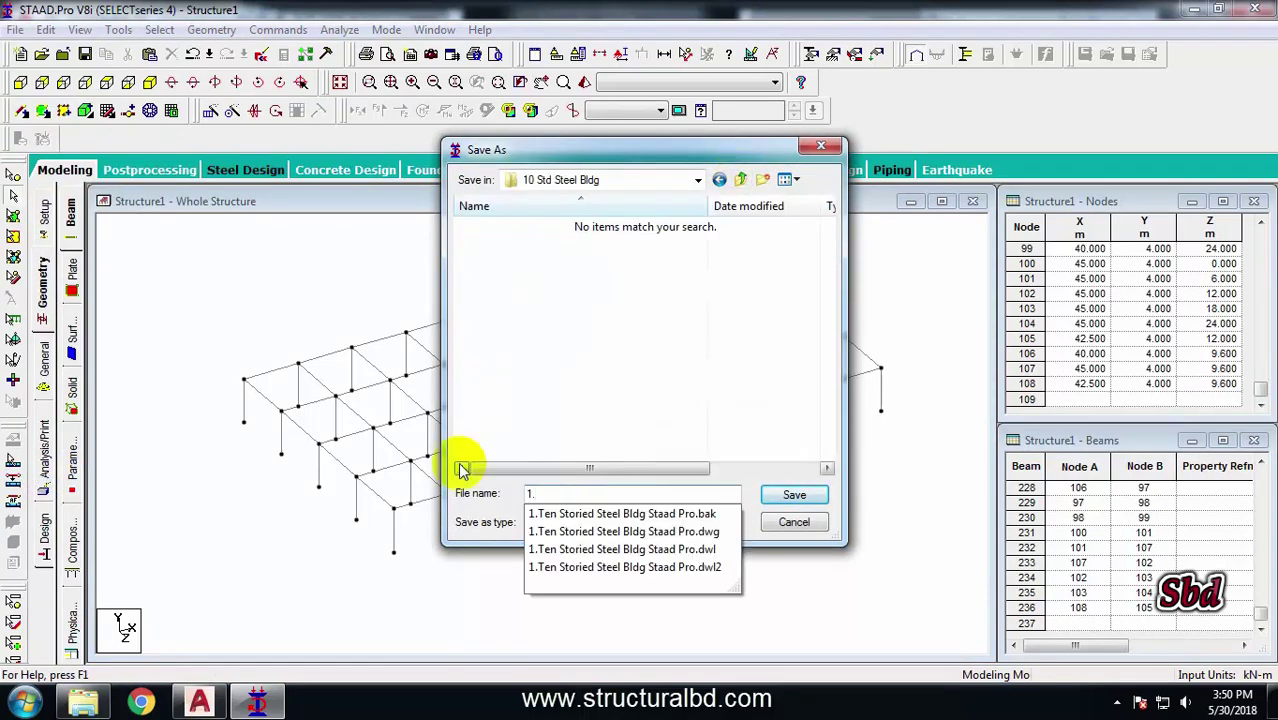
{"action": "type", "text": "Ten"}
{"action": "type", "text": "St Bldg"}
{"action": "left_click", "coordinate": [794, 494]}
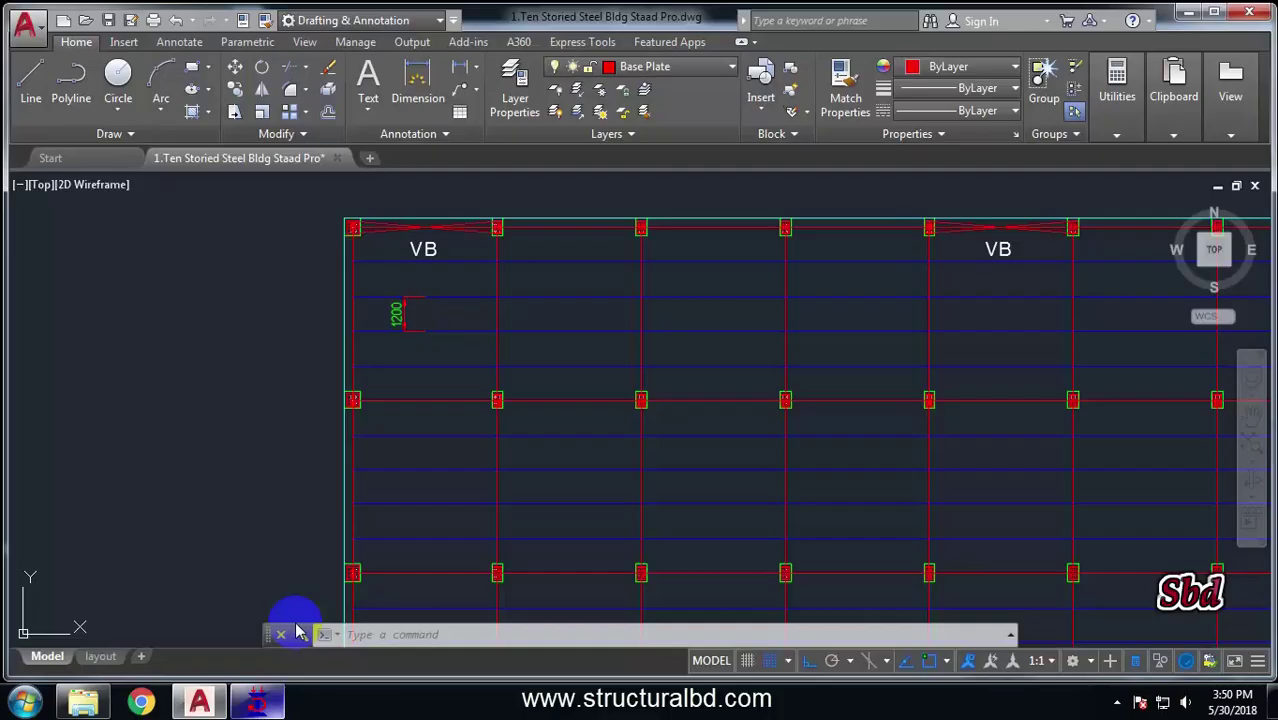
In AutoCAD, examine the secondary beam spacing on the beam layout plan, and return to STAAD.Pro
{"action": "scroll", "coordinate": [470, 320], "scroll_direction": "up", "scroll_amount": 5}
{"action": "left_click", "coordinate": [515, 390]}
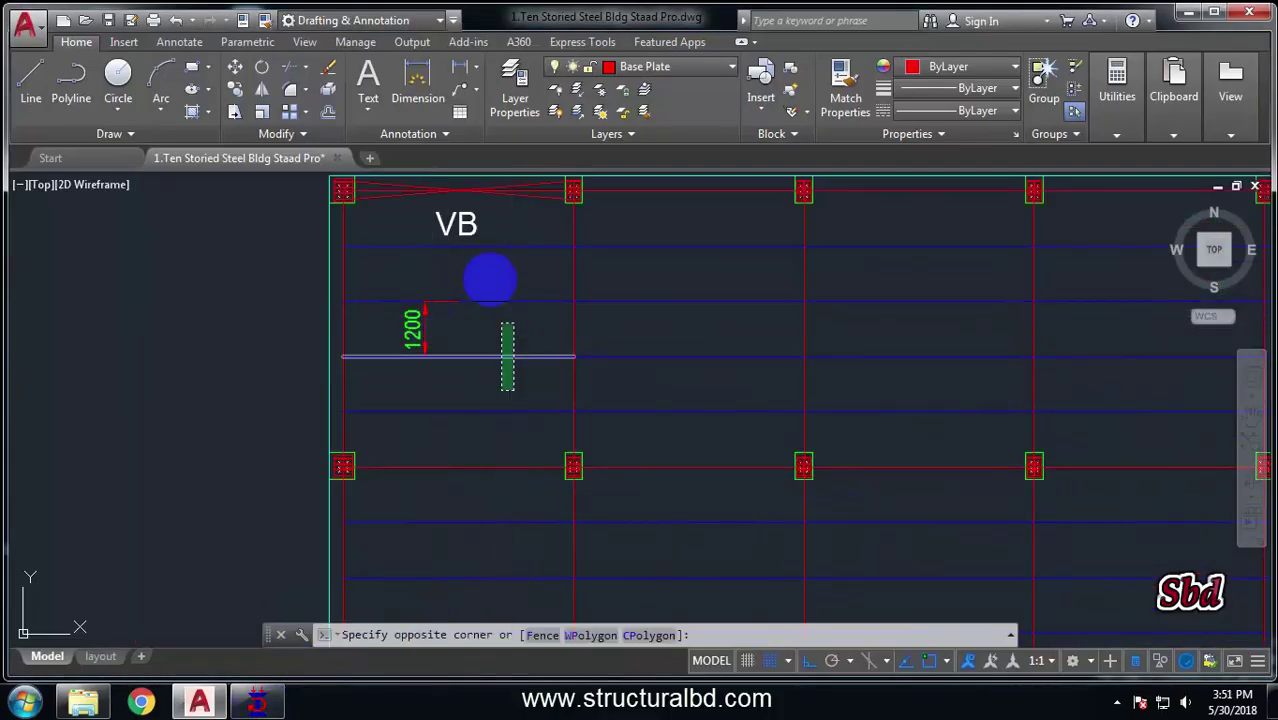
{"action": "left_click", "coordinate": [488, 278]}
{"action": "scroll", "coordinate": [484, 284], "scroll_direction": "down", "scroll_amount": 5}
{"action": "key", "text": "Escape"}
{"action": "key", "text": "Escape"}
{"action": "scroll", "coordinate": [488, 303], "scroll_direction": "up", "scroll_amount": 5}
{"action": "scroll", "coordinate": [488, 303], "scroll_direction": "down", "scroll_amount": 5}
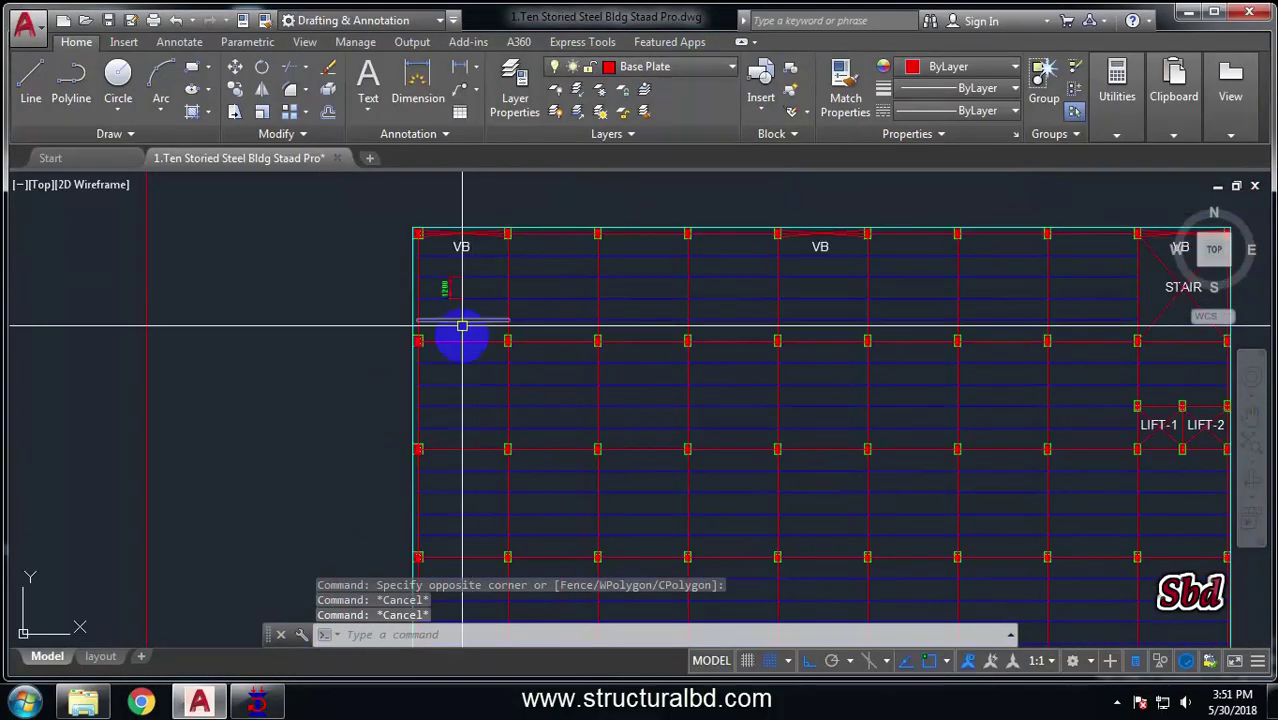
{"action": "scroll", "coordinate": [430, 317], "scroll_direction": "up", "scroll_amount": 3}
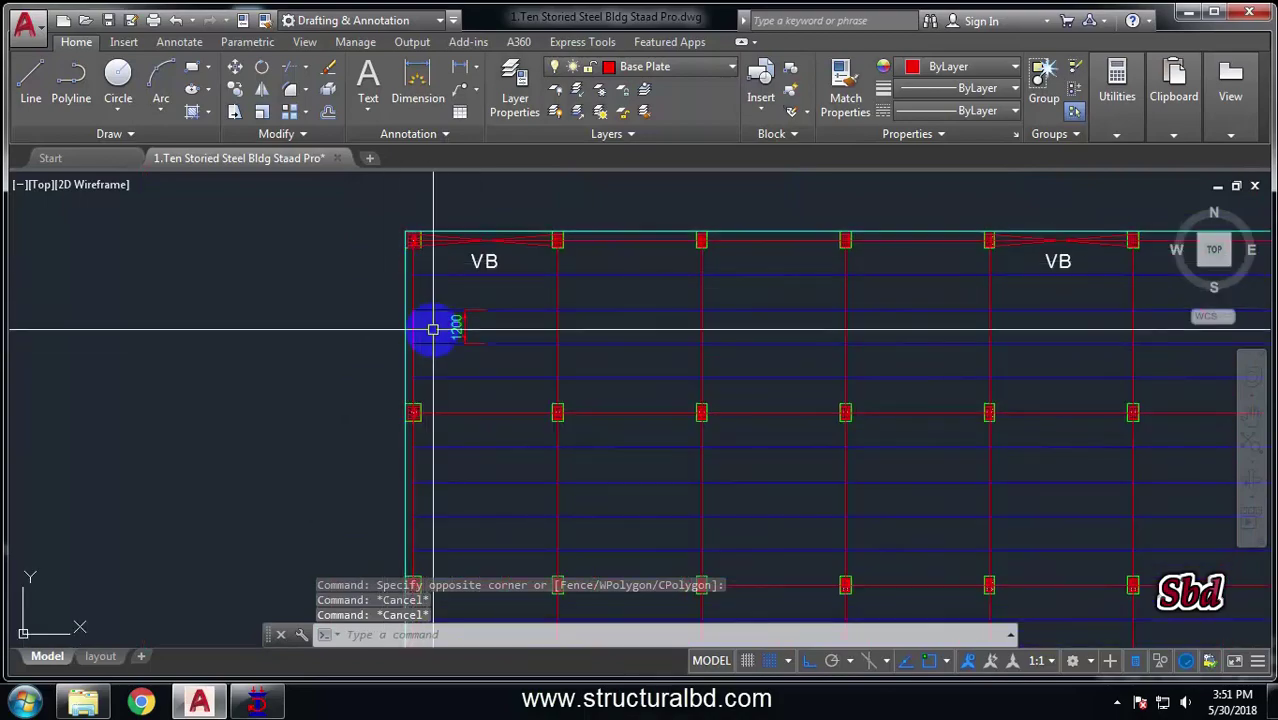
{"action": "left_click", "coordinate": [257, 700]}
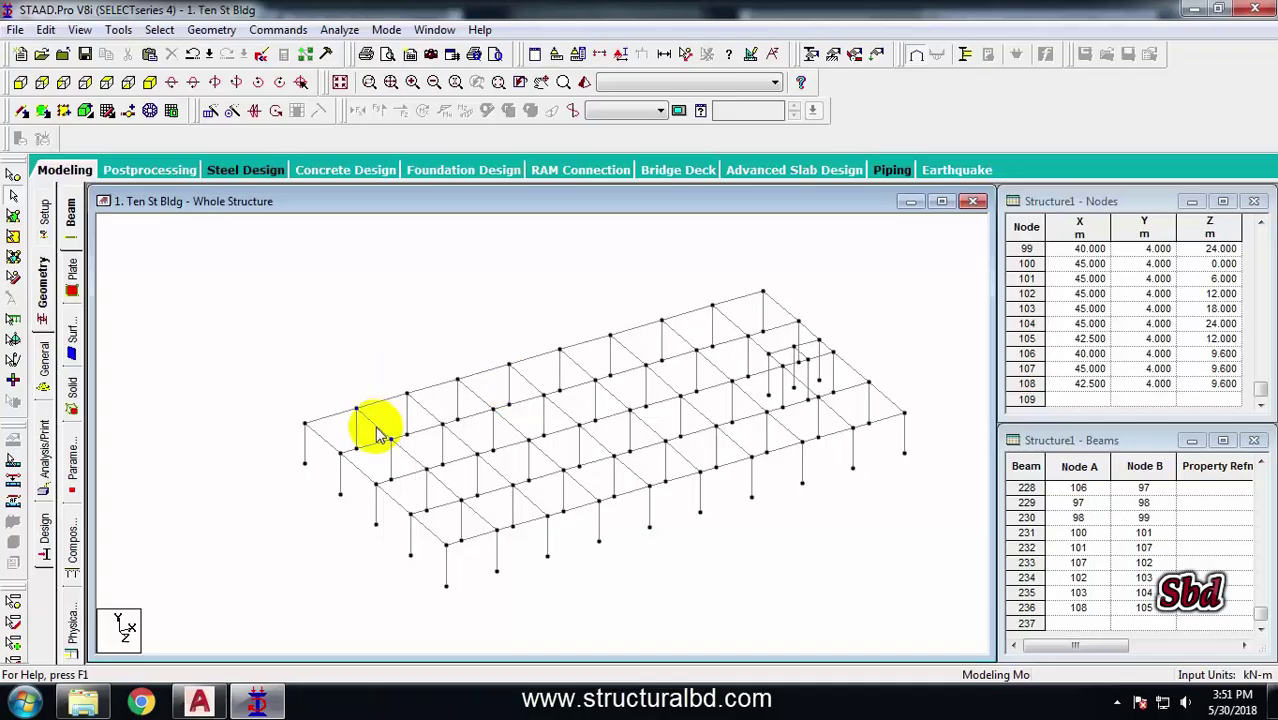
Insert 4 equally spaced nodes in each upper-level Z-direction beam between Z = 0 and 12 m, on the gridlines from X = 0 to 35 m
{"action": "left_click", "coordinate": [300, 430]}
{"action": "left_click", "coordinate": [361, 415], "text": "ctrl"}
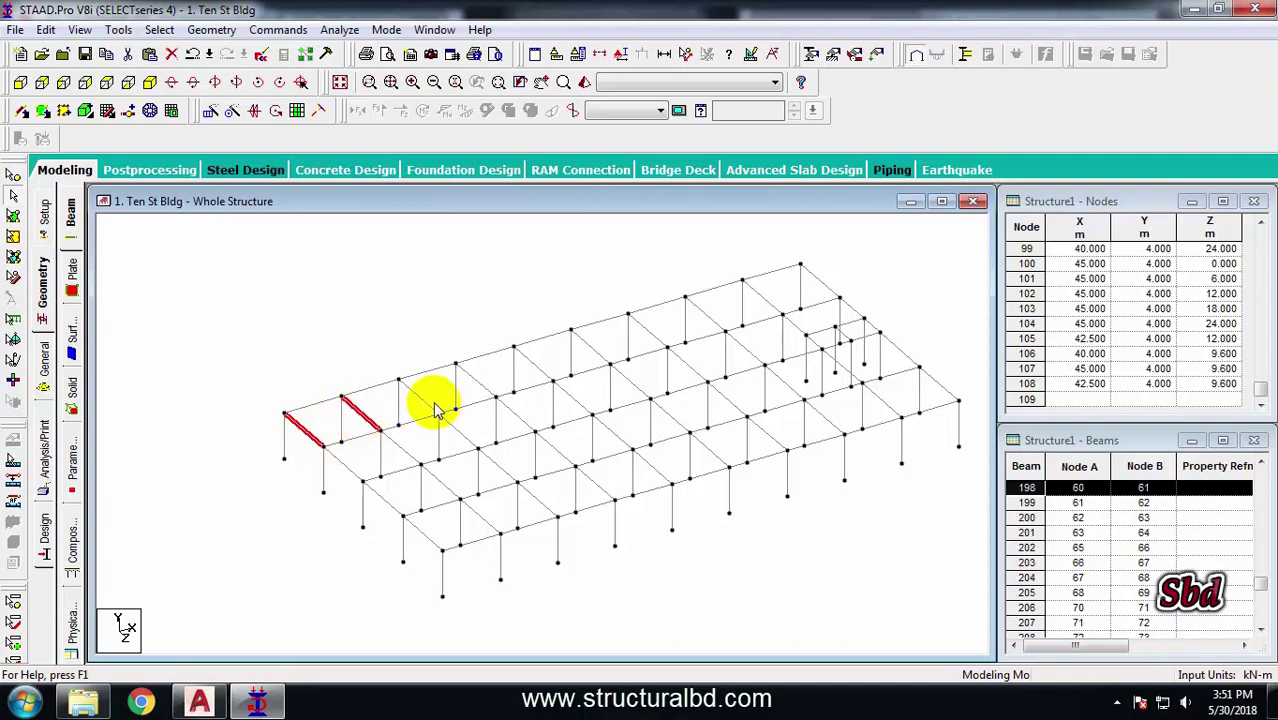
{"action": "left_click", "coordinate": [421, 400], "text": "ctrl"}
{"action": "left_click", "coordinate": [345, 467], "text": "ctrl"}
{"action": "left_click", "coordinate": [404, 450], "text": "ctrl"}
{"action": "left_click", "coordinate": [465, 435], "text": "ctrl"}
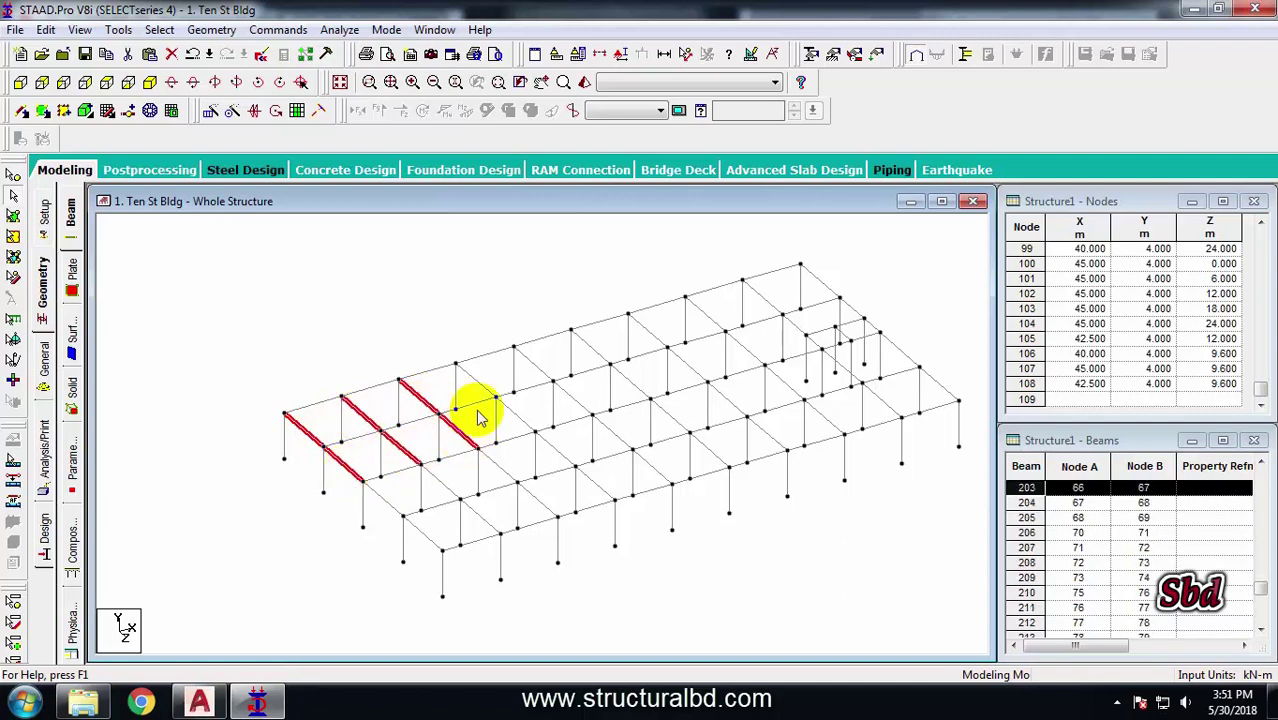
{"action": "left_click", "coordinate": [478, 382], "text": "ctrl"}
{"action": "left_click", "coordinate": [536, 366], "text": "ctrl"}
{"action": "left_click", "coordinate": [525, 422], "text": "ctrl"}
{"action": "left_click", "coordinate": [573, 398], "text": "ctrl"}
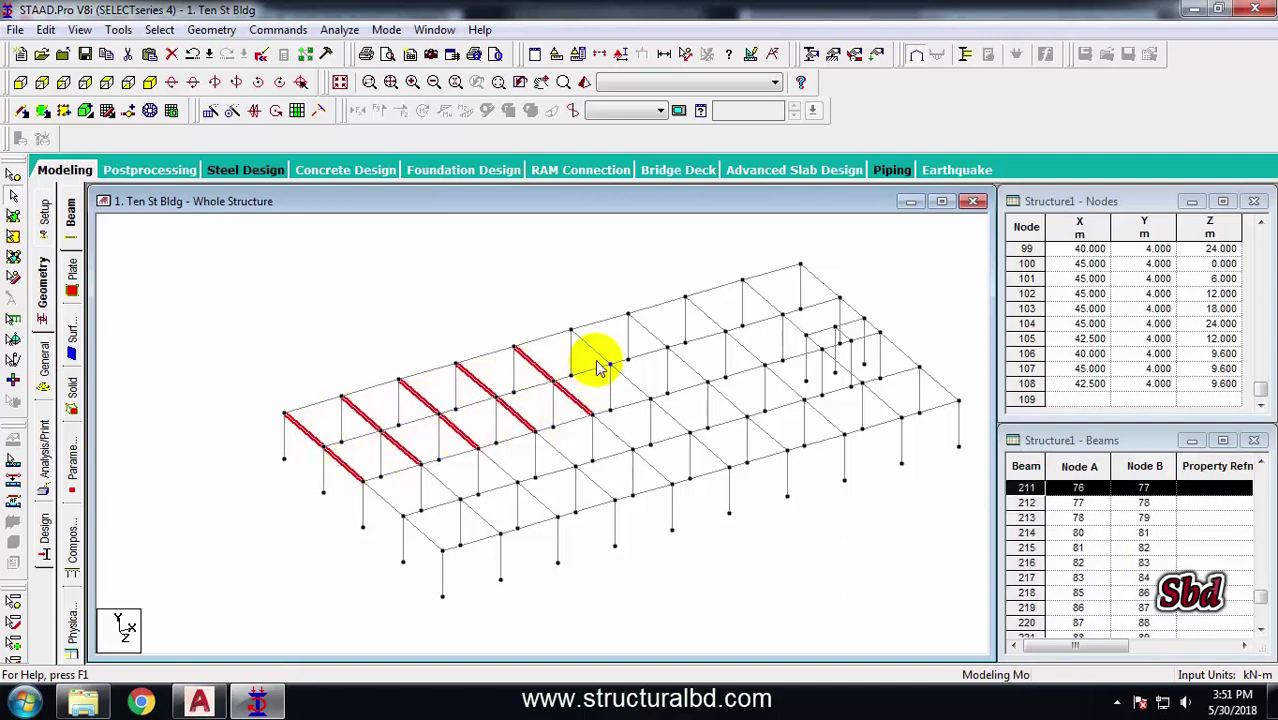
{"action": "left_click", "coordinate": [592, 348], "text": "ctrl"}
{"action": "left_click", "coordinate": [648, 330], "text": "ctrl"}
{"action": "left_click", "coordinate": [678, 364], "text": "ctrl"}
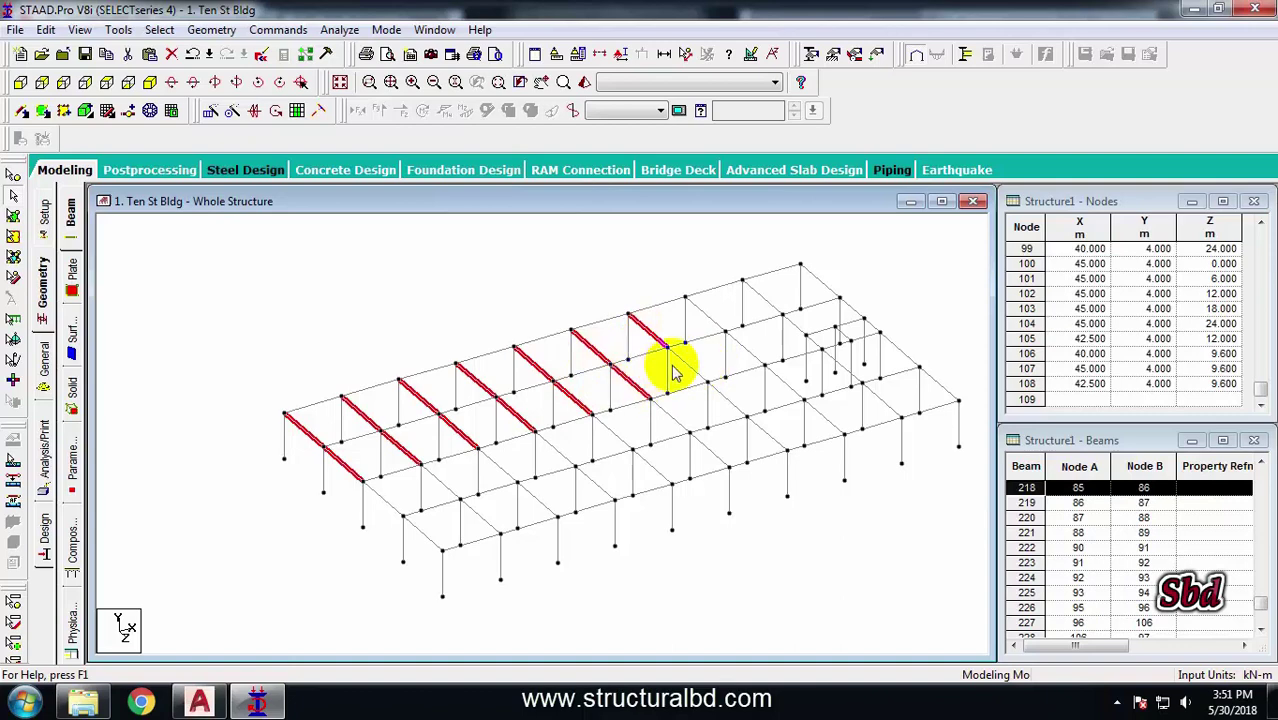
{"action": "left_click", "coordinate": [710, 333], "text": "ctrl"}
{"action": "left_click", "coordinate": [630, 378], "text": "ctrl"}
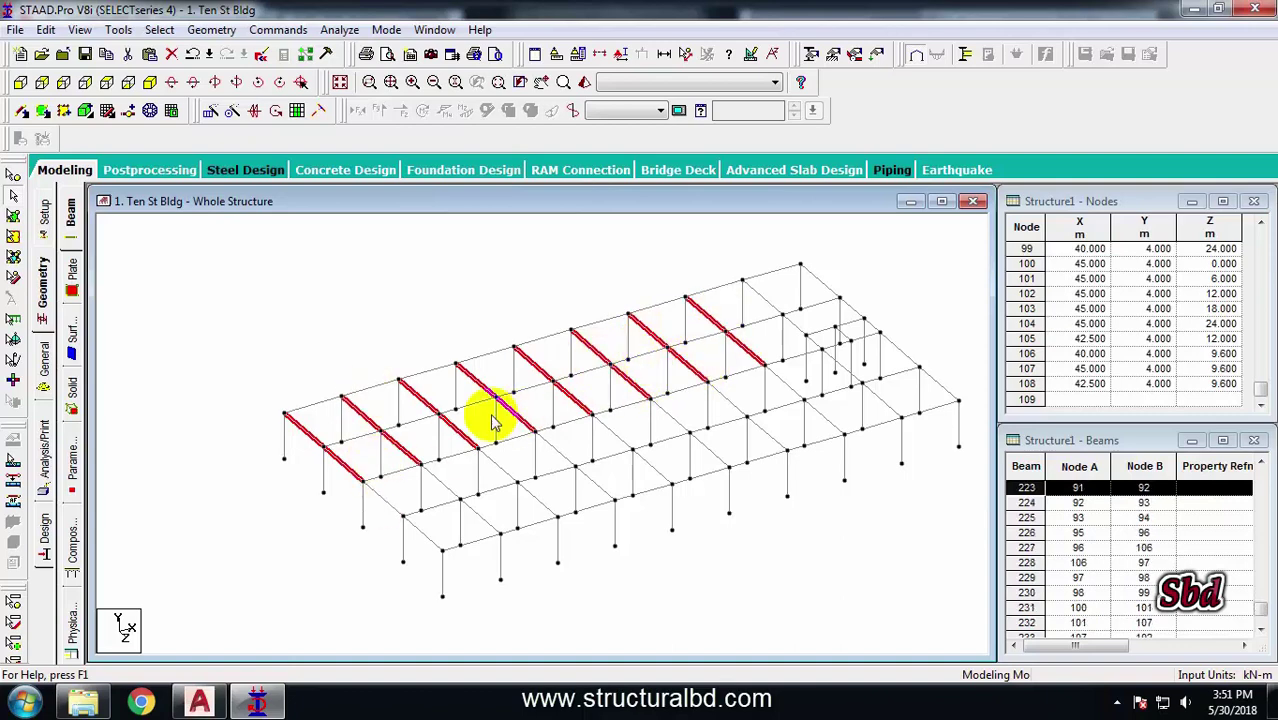
{"action": "left_click", "coordinate": [130, 115]}
{"action": "left_click", "coordinate": [548, 400]}
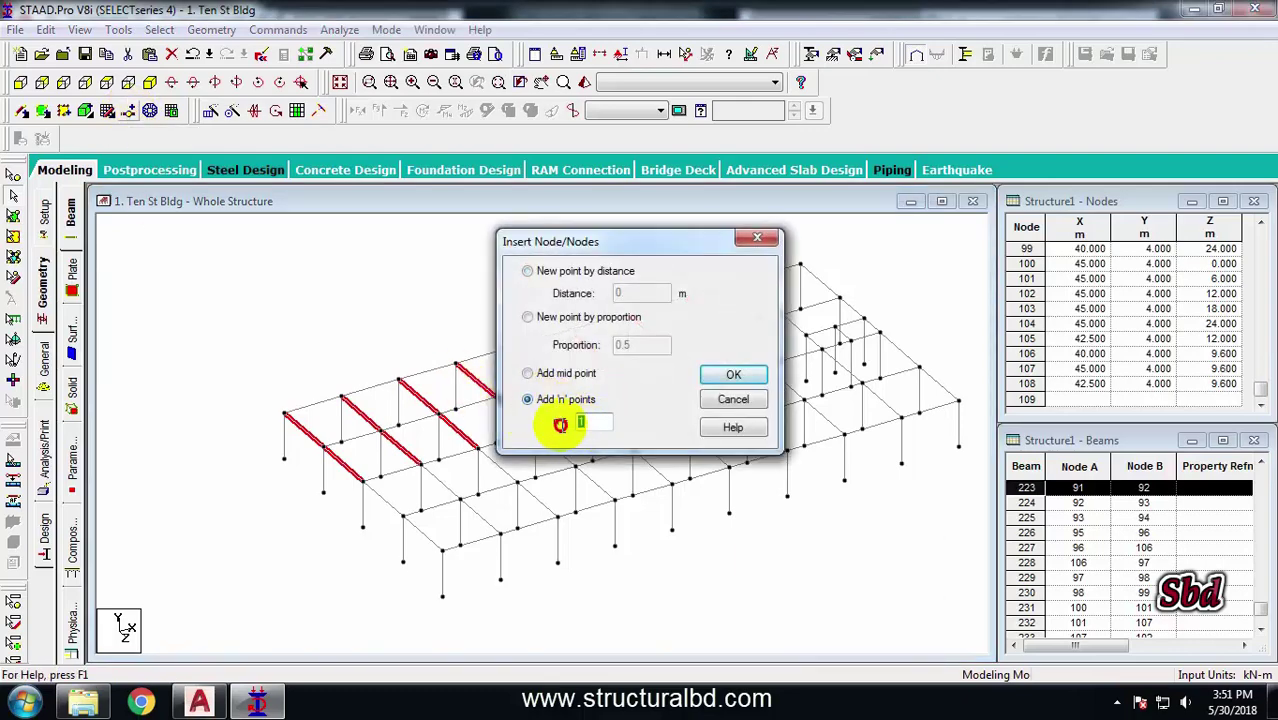
{"action": "type", "text": "4"}
{"action": "left_click", "coordinate": [733, 374]}
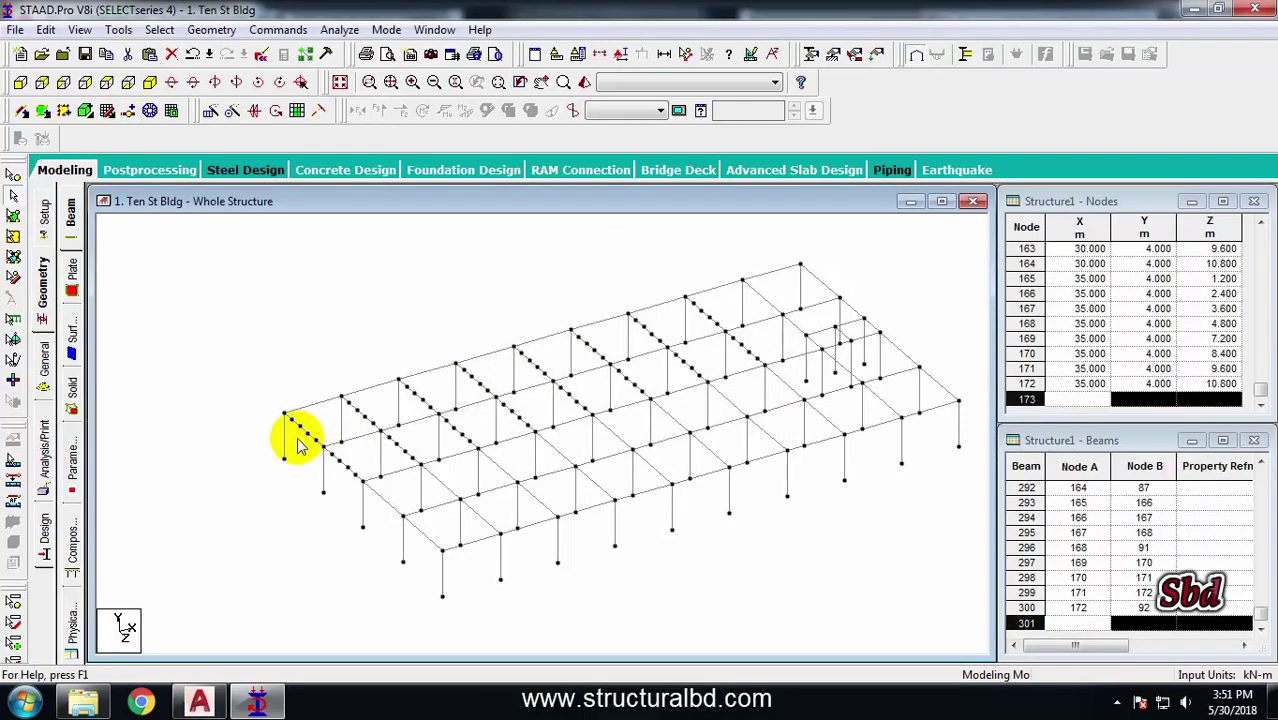
Check the length of one divided beam segment on the X = 0 gridline, and clear the selection
{"action": "scroll", "coordinate": [325, 432], "scroll_direction": "up", "scroll_amount": 5}
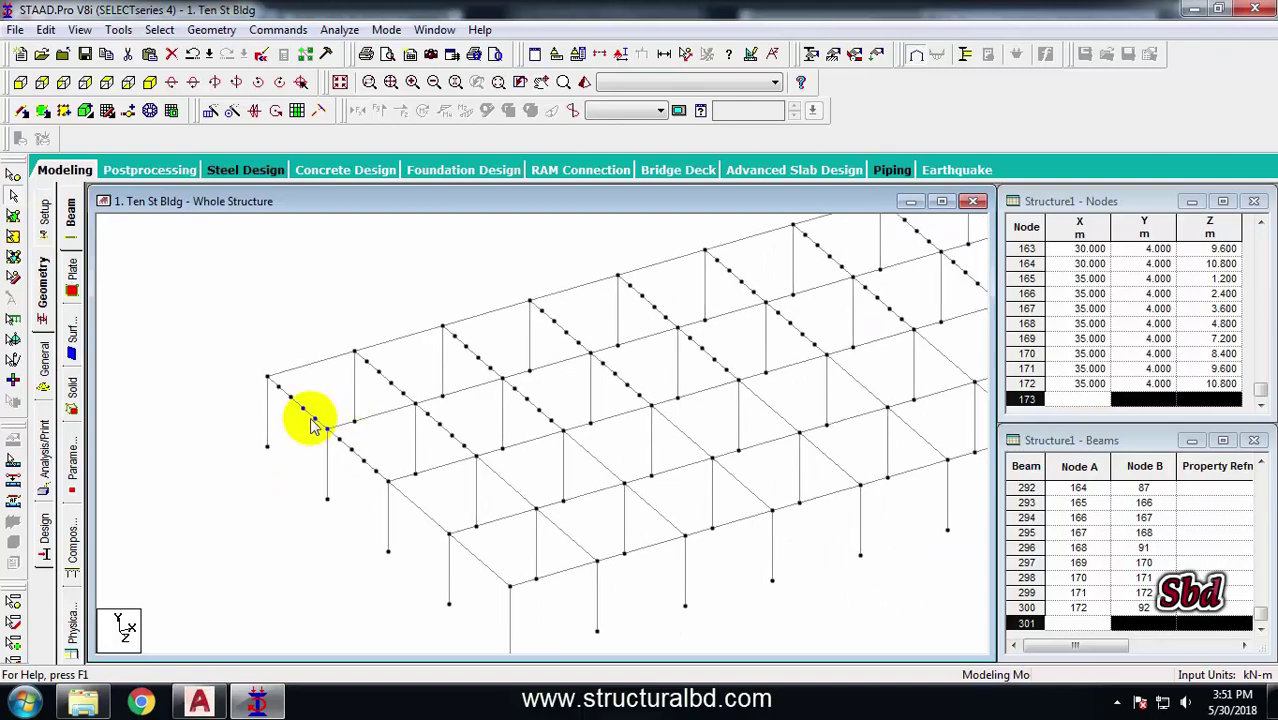
{"action": "left_click", "coordinate": [308, 418]}
{"action": "double_click", "coordinate": [308, 418]}
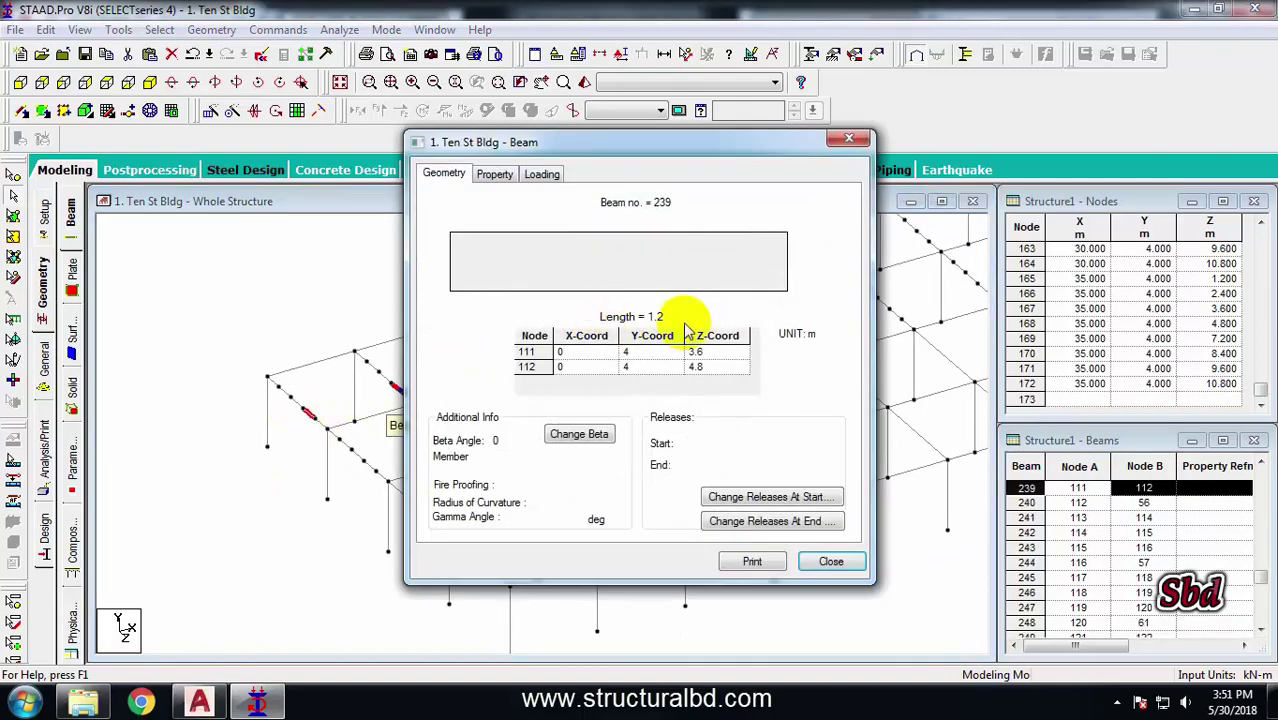
{"action": "left_click", "coordinate": [831, 561]}
{"action": "scroll", "coordinate": [337, 373], "scroll_direction": "up", "scroll_amount": 3}
{"action": "left_click", "coordinate": [365, 355]}
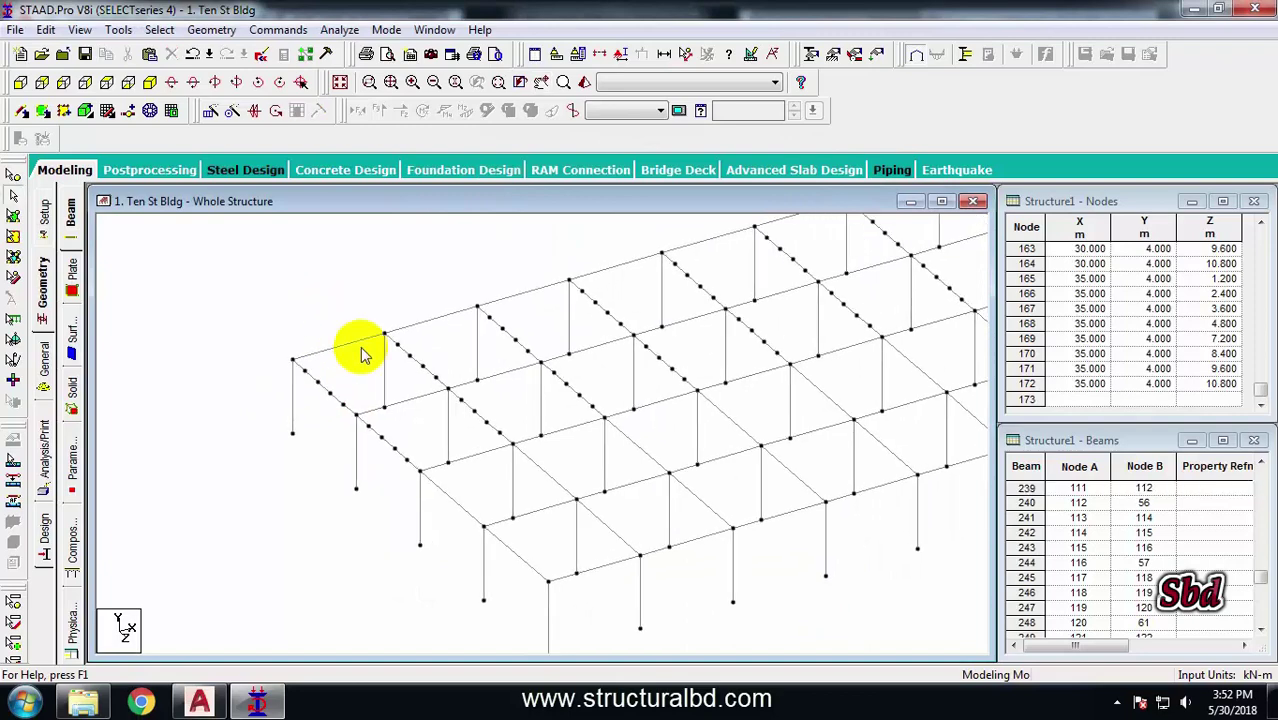
In plan view, connect the inserted nodes between Z = 6 and 12 m with beams along the X axis, from X = 0 to 35 m
{"action": "left_click", "coordinate": [12, 177]}
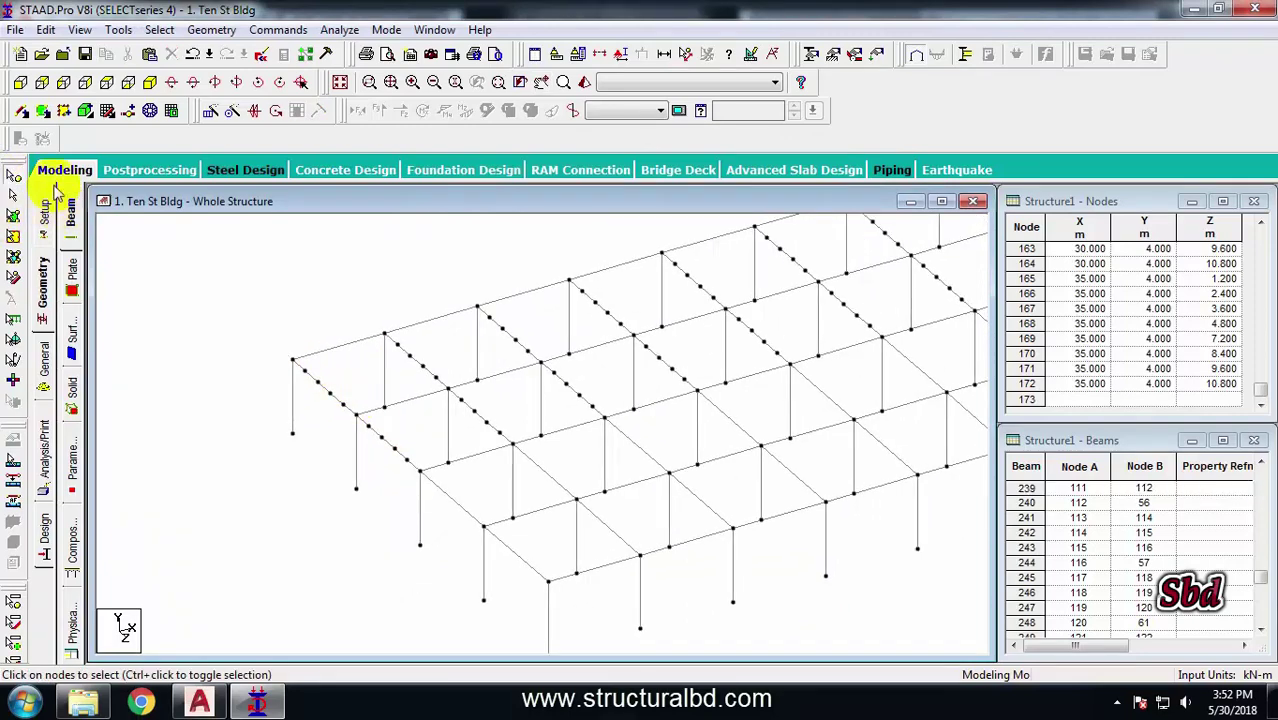
{"action": "left_click", "coordinate": [106, 82]}
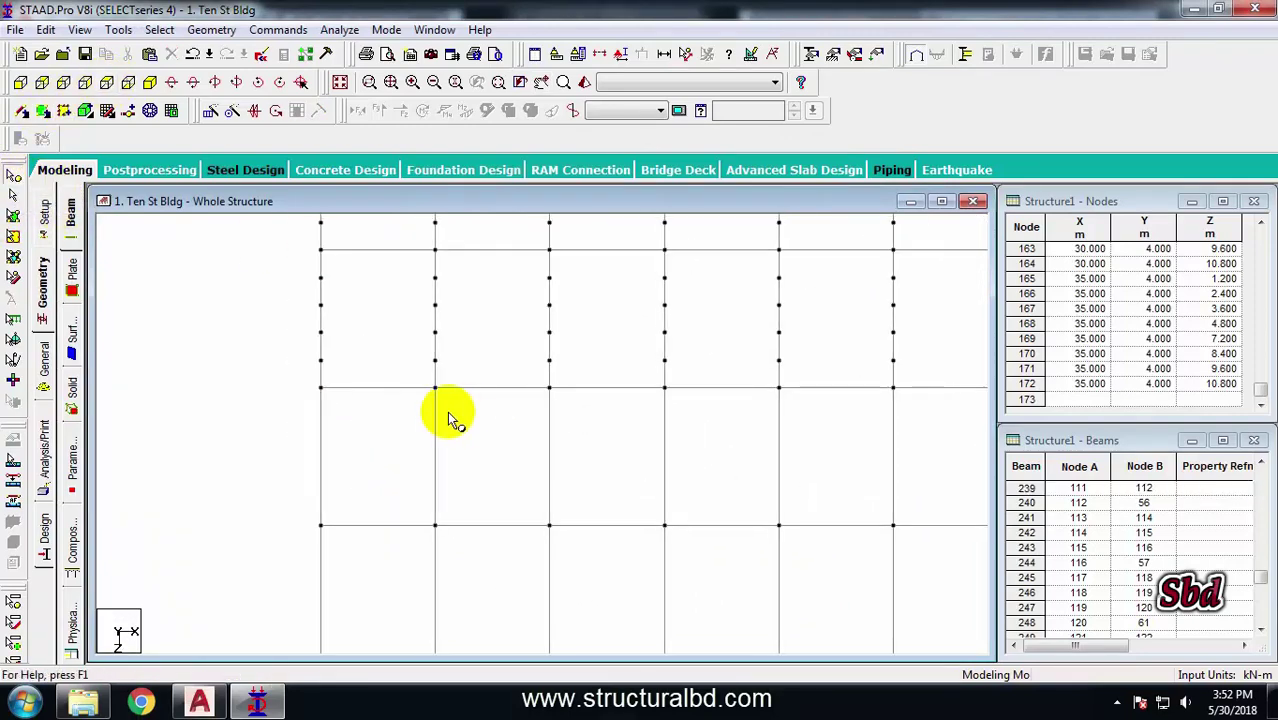
{"action": "scroll", "coordinate": [440, 410], "scroll_direction": "down", "scroll_amount": 2}
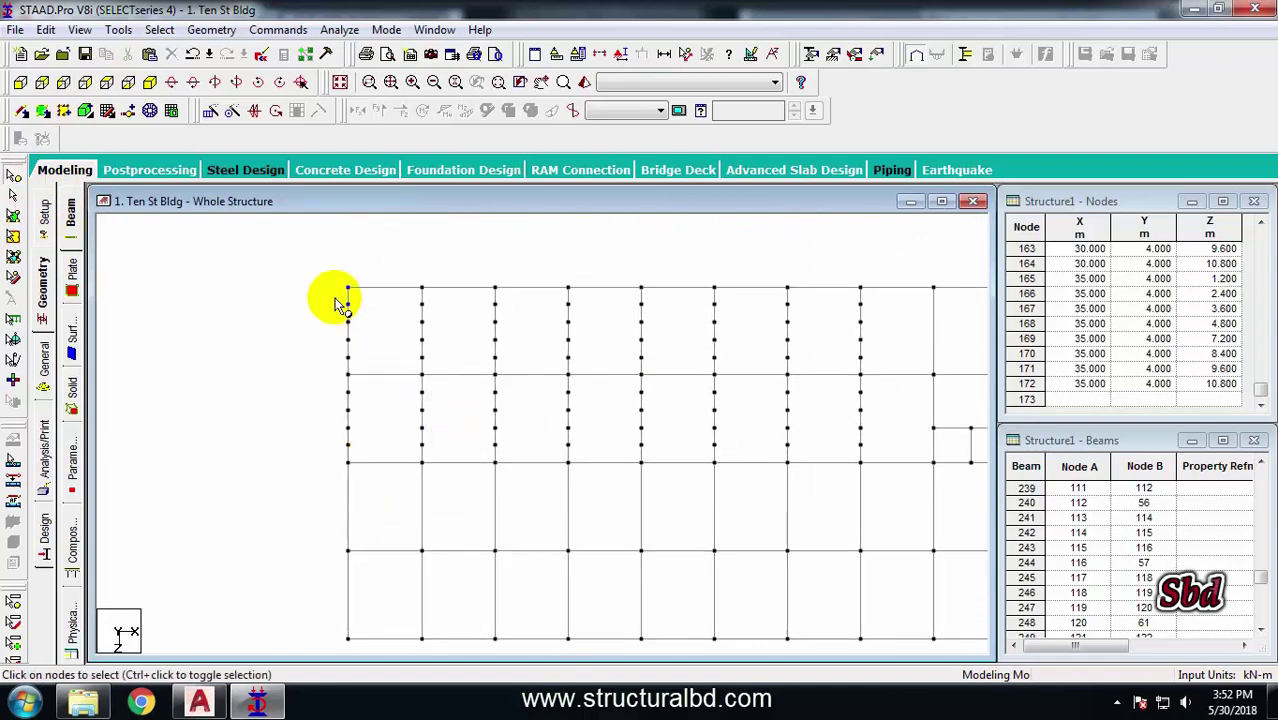
{"action": "left_click_drag", "start_coordinate": [913, 368], "coordinate": [913, 370]}
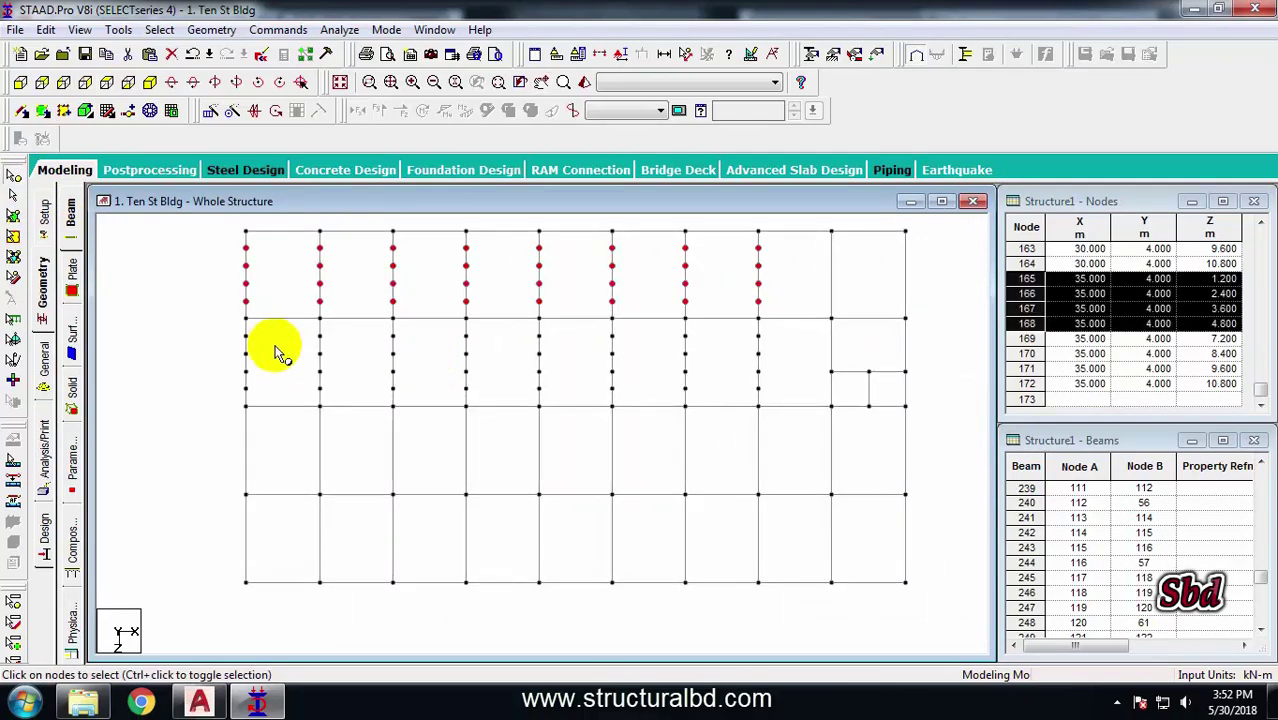
{"action": "left_click_drag", "start_coordinate": [235, 333], "coordinate": [787, 394]}
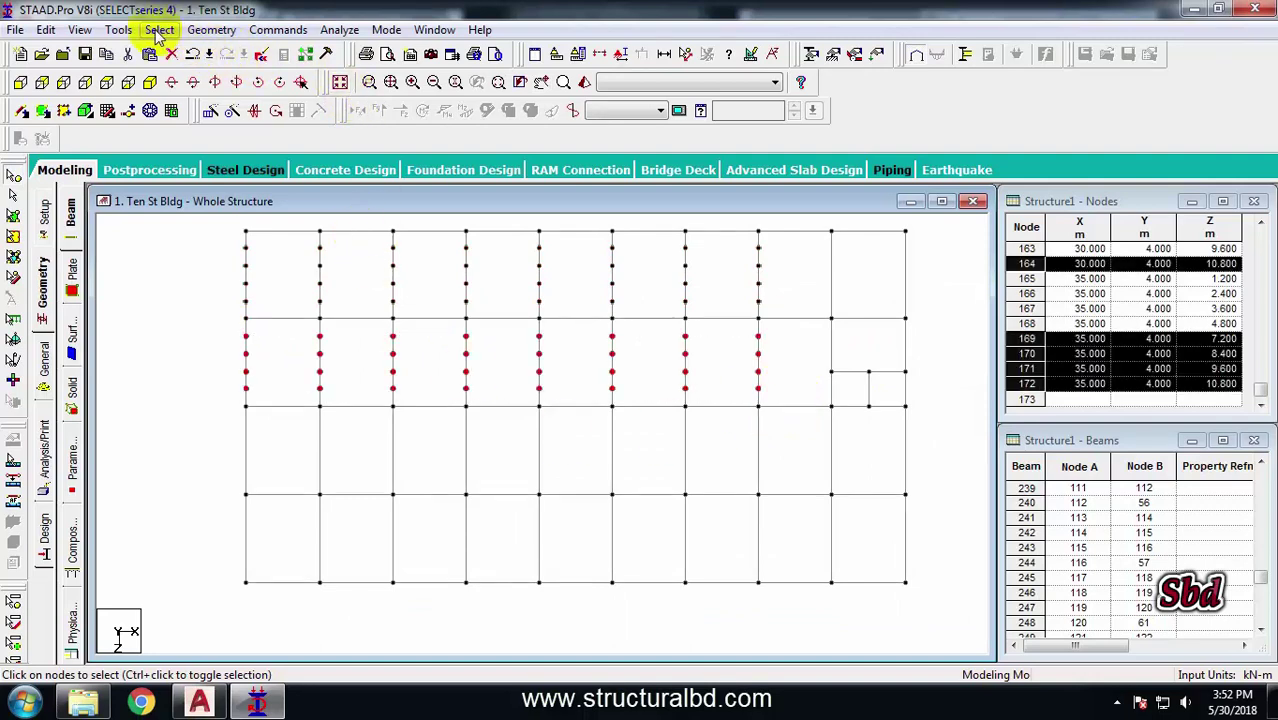
{"action": "left_click", "coordinate": [211, 33]}
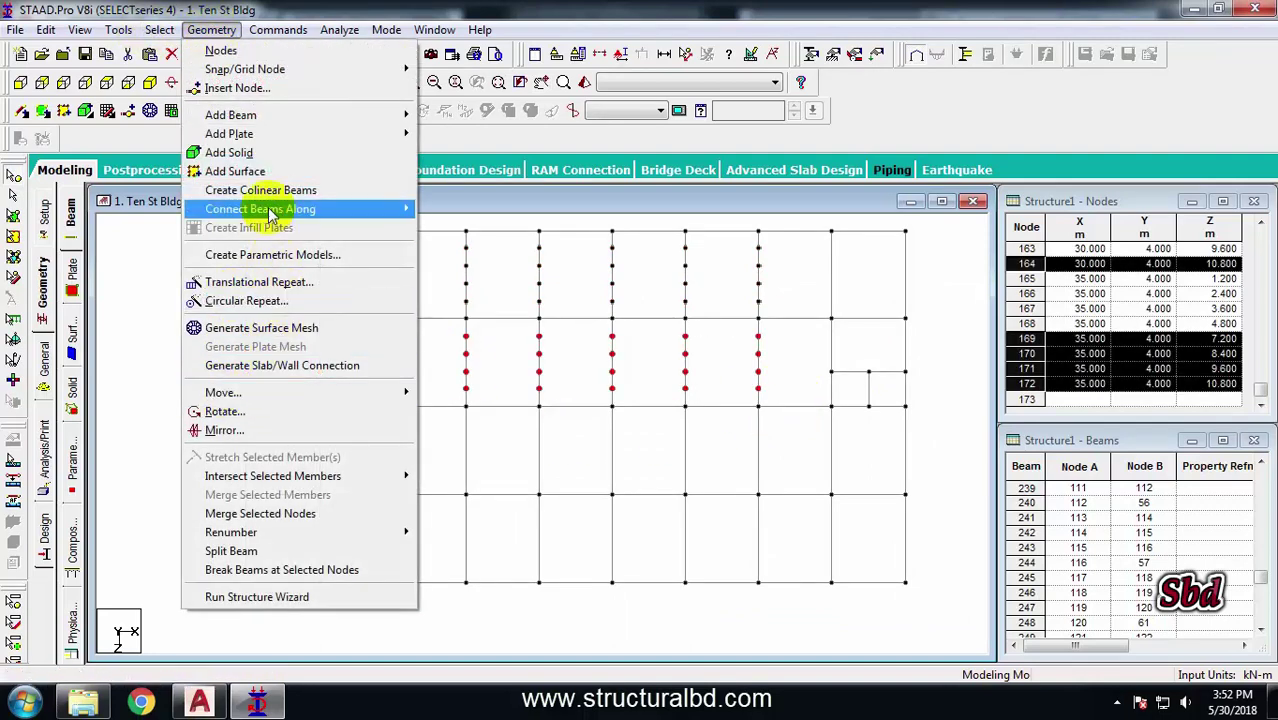
{"action": "mouse_move", "coordinate": [270, 214]}
{"action": "left_click", "coordinate": [450, 209]}
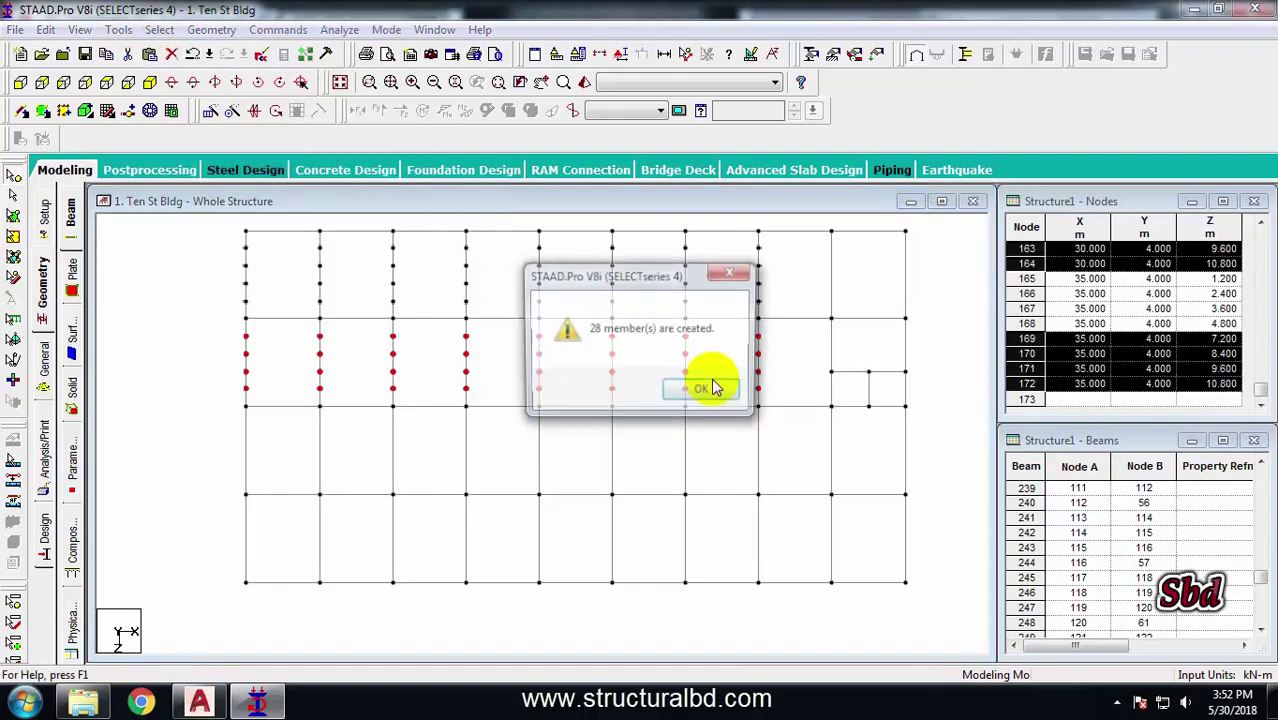
{"action": "left_click", "coordinate": [703, 393]}
Connect the inserted nodes between Z = 0 and 6 m with beams along the X axis, from X = 0 to 35 m
{"action": "left_click", "coordinate": [237, 277]}
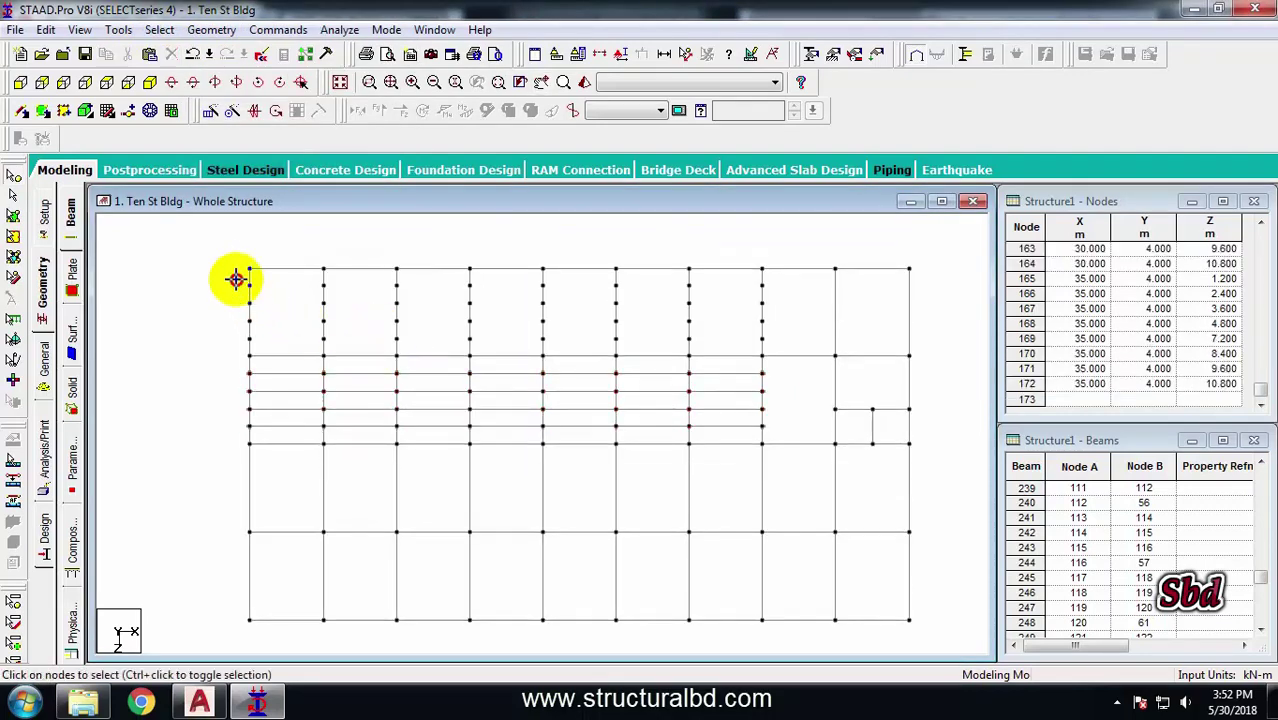
{"action": "left_click_drag", "start_coordinate": [716, 336], "coordinate": [783, 349]}
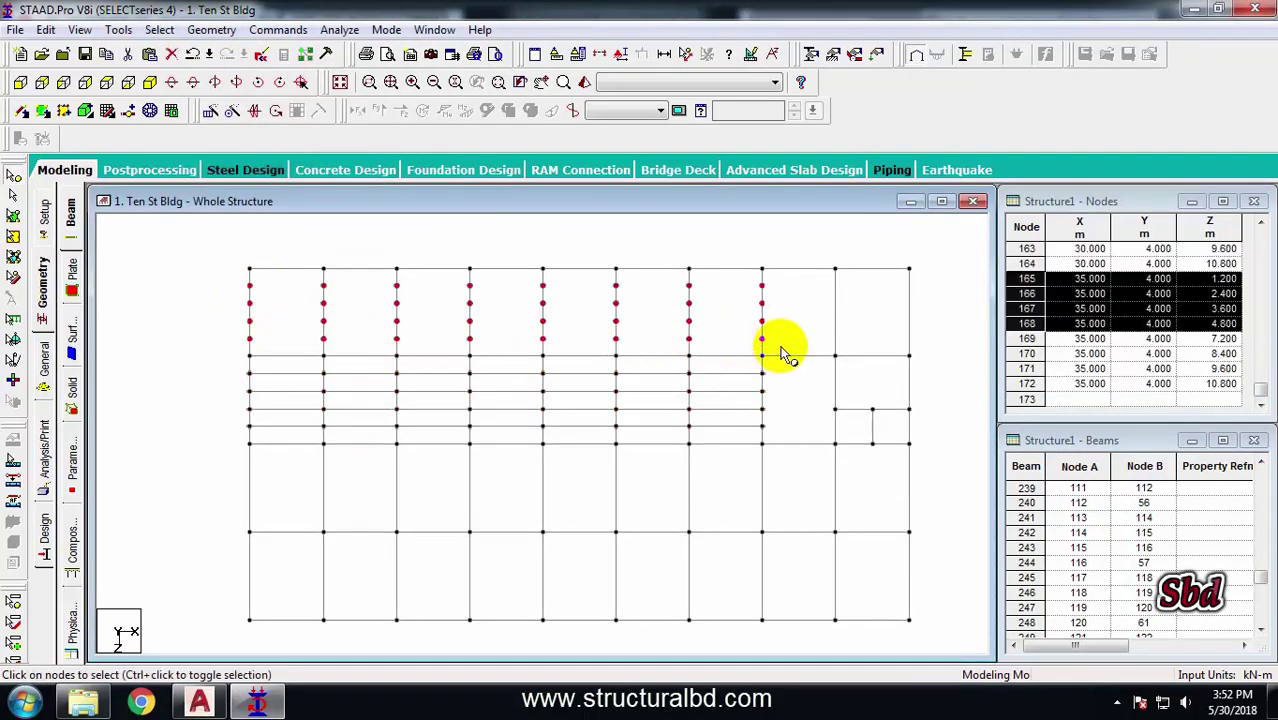
{"action": "left_click", "coordinate": [211, 29]}
{"action": "mouse_move", "coordinate": [262, 208]}
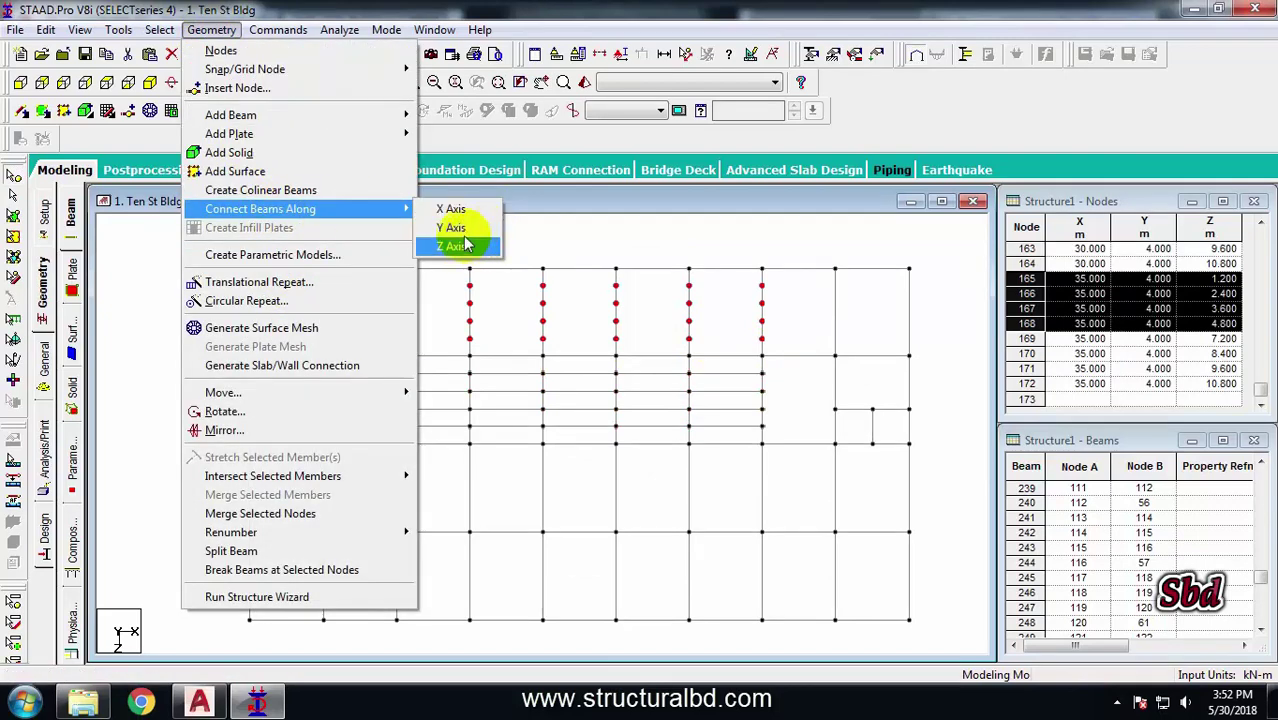
{"action": "left_click", "coordinate": [452, 229]}
{"action": "left_click", "coordinate": [688, 391]}
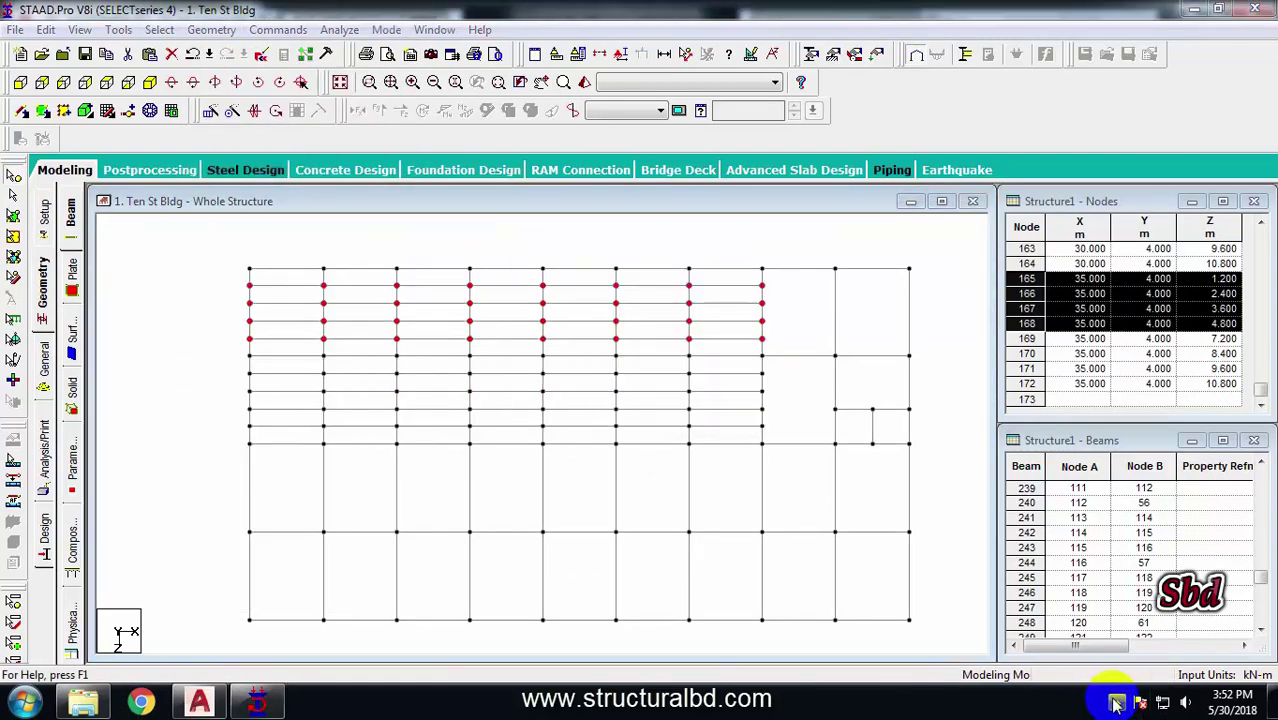
Review the first storey's secondary beam layout in plan and isometric views
{"action": "left_click", "coordinate": [1117, 702]}
{"action": "left_click", "coordinate": [525, 369]}
{"action": "middle_click_drag", "start_coordinate": [525, 369], "coordinate": [520, 360]}
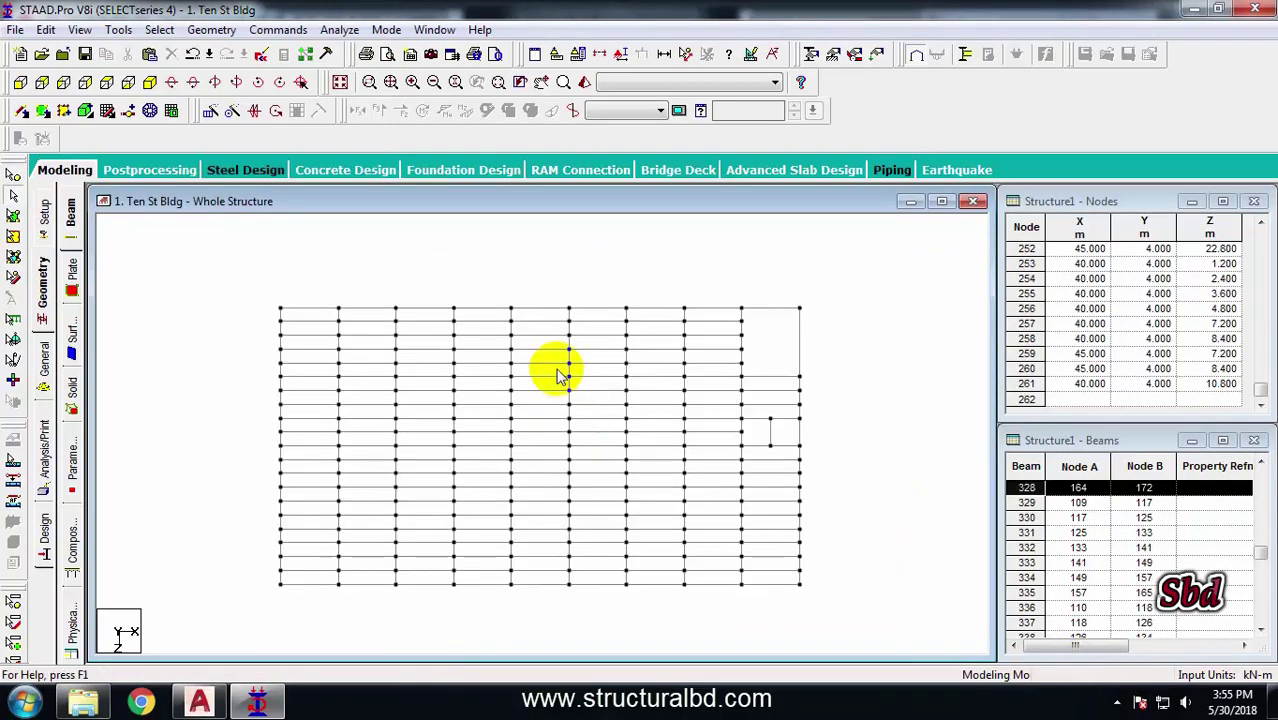
{"action": "middle_click_drag", "start_coordinate": [400, 446], "coordinate": [465, 407]}
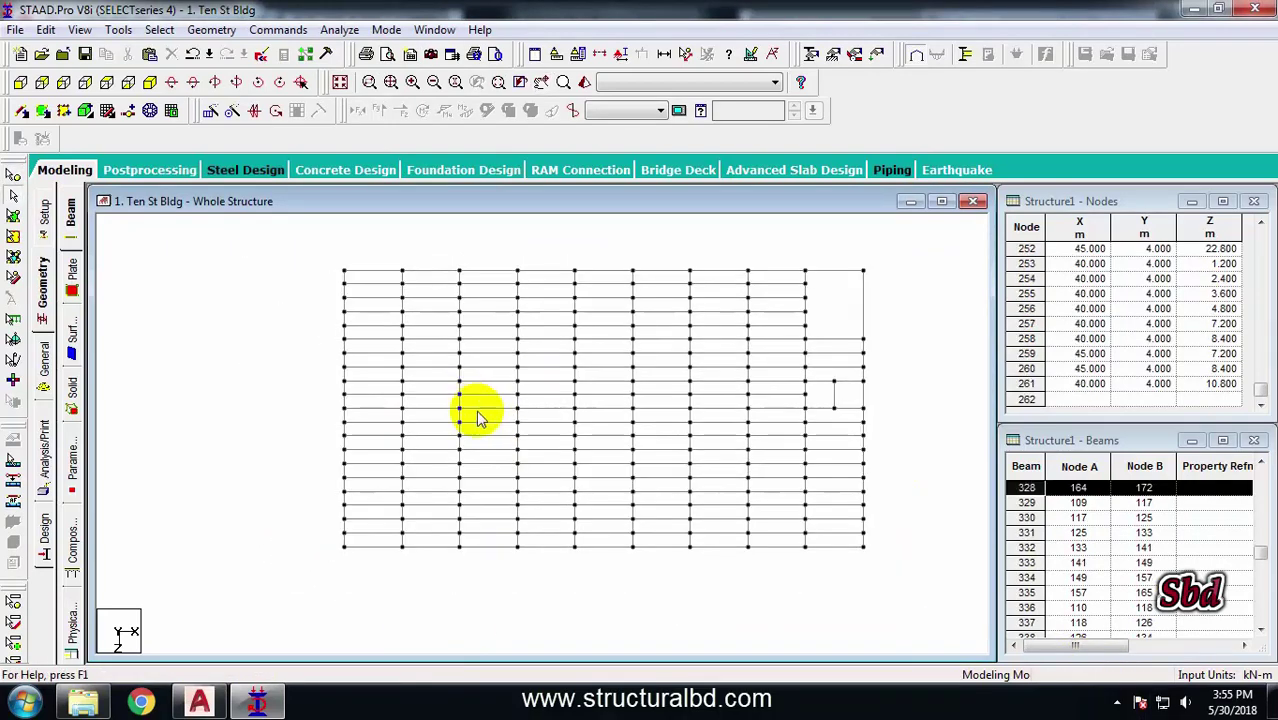
{"action": "middle_click_drag", "start_coordinate": [568, 367], "coordinate": [443, 380]}
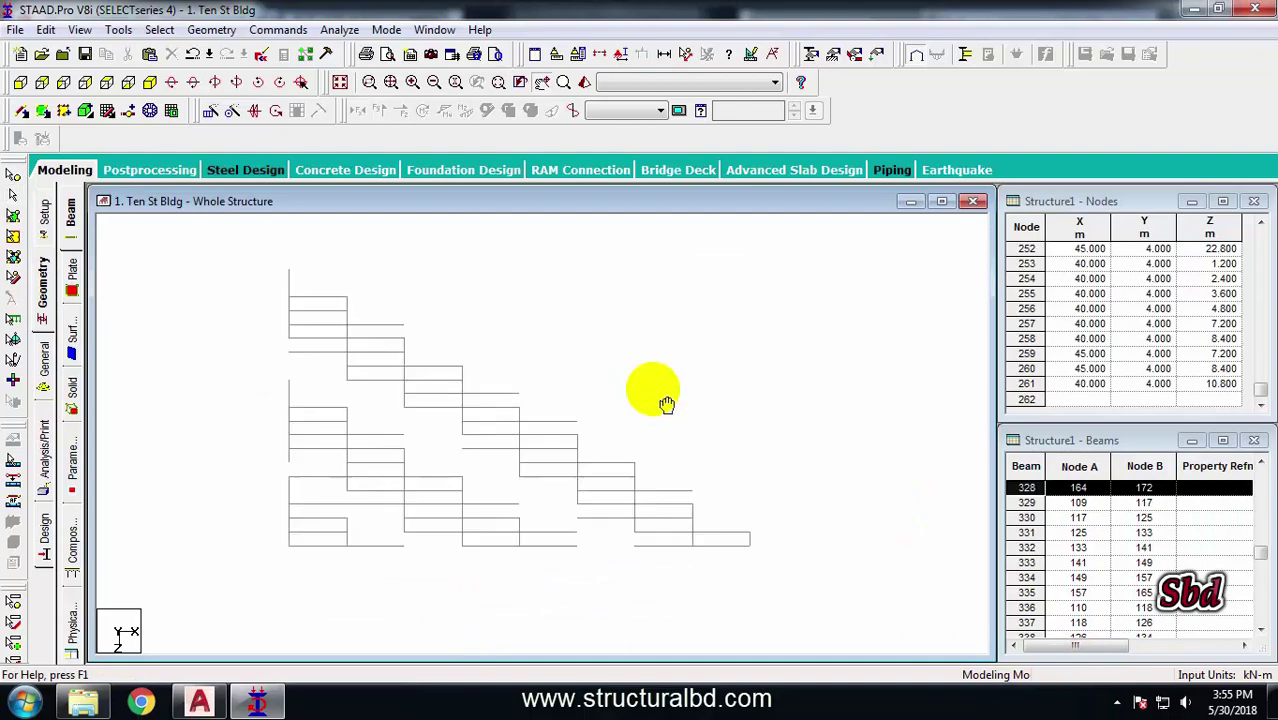
{"action": "left_click", "coordinate": [152, 85]}
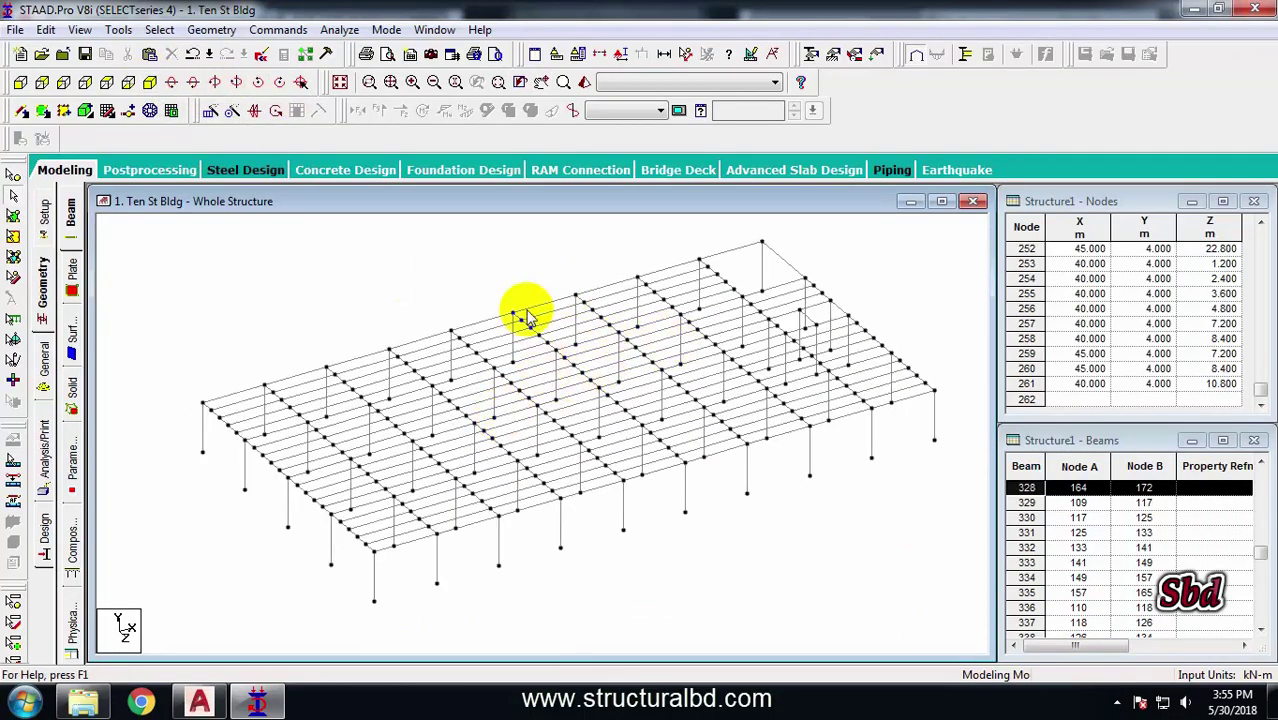
{"action": "scroll", "coordinate": [528, 311], "scroll_direction": "down", "scroll_amount": 1}
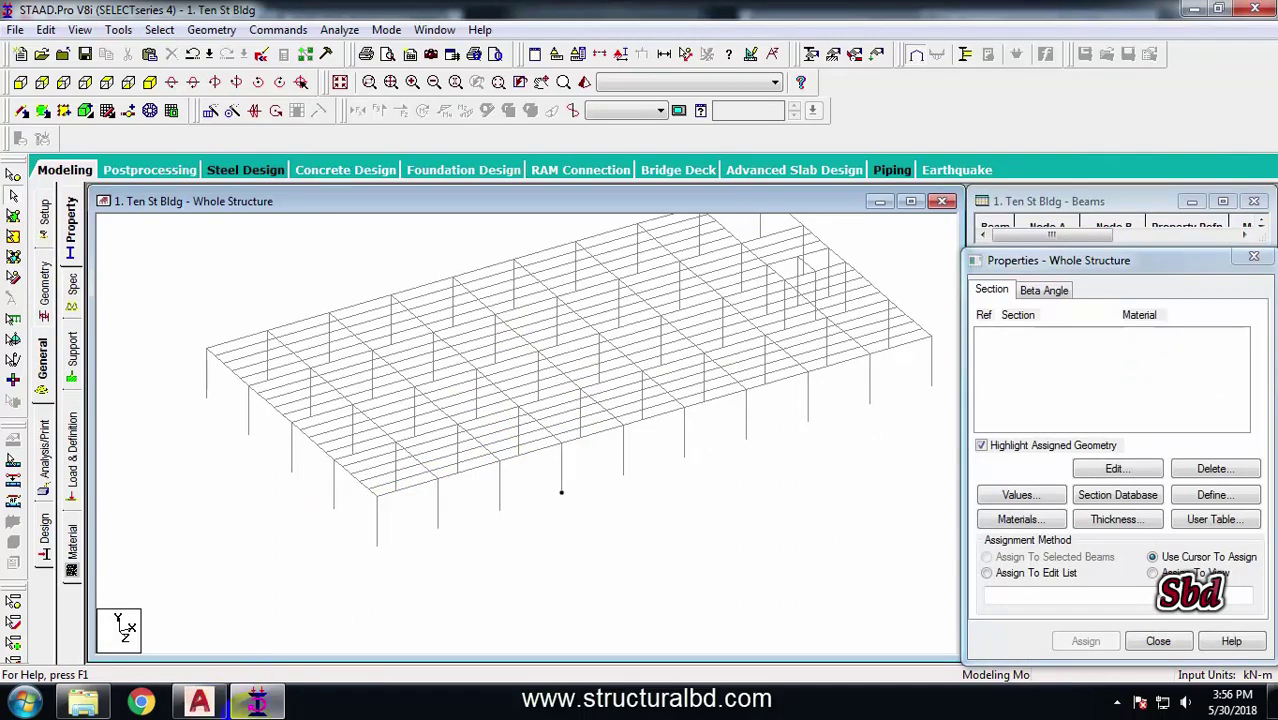
In AutoCAD, examine the vertical bracing (VB) locations on the column layout plan, and return to STAAD.Pro
{"action": "left_click", "coordinate": [199, 701]}
{"action": "scroll", "coordinate": [463, 322], "scroll_direction": "up", "scroll_amount": 2}
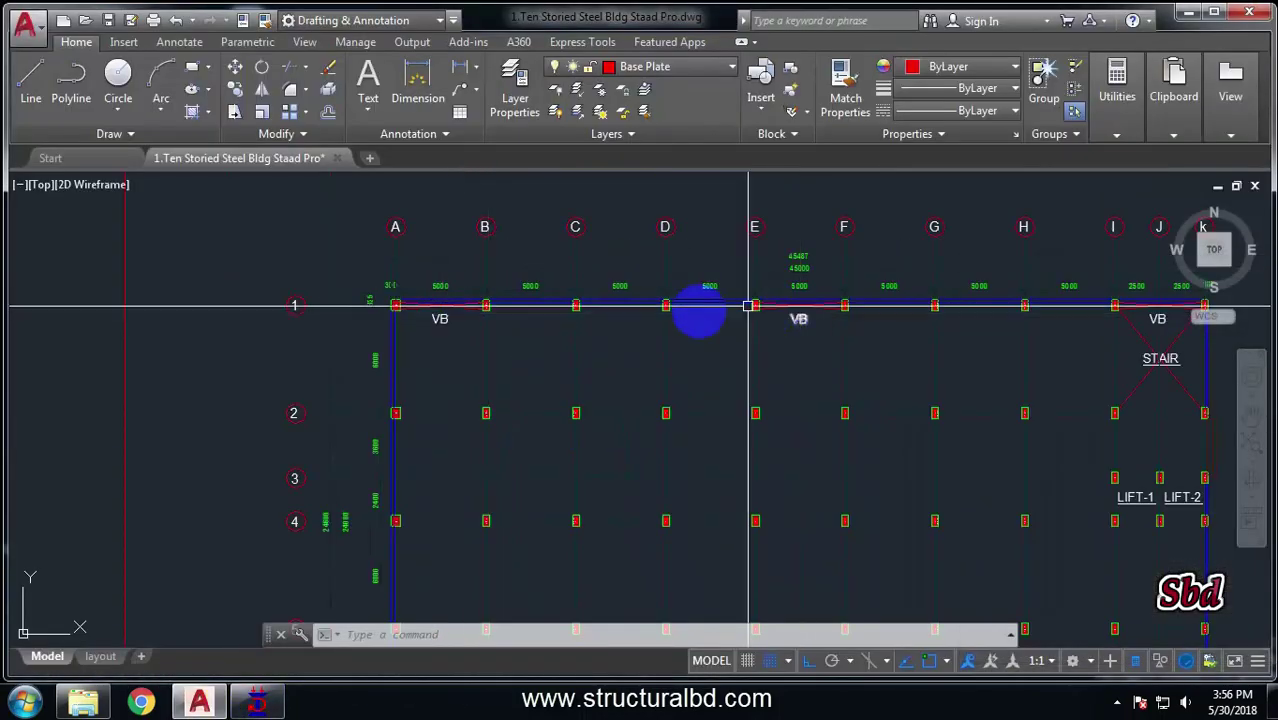
{"action": "scroll", "coordinate": [699, 310], "scroll_direction": "down", "scroll_amount": 1}
{"action": "left_click", "coordinate": [257, 701]}
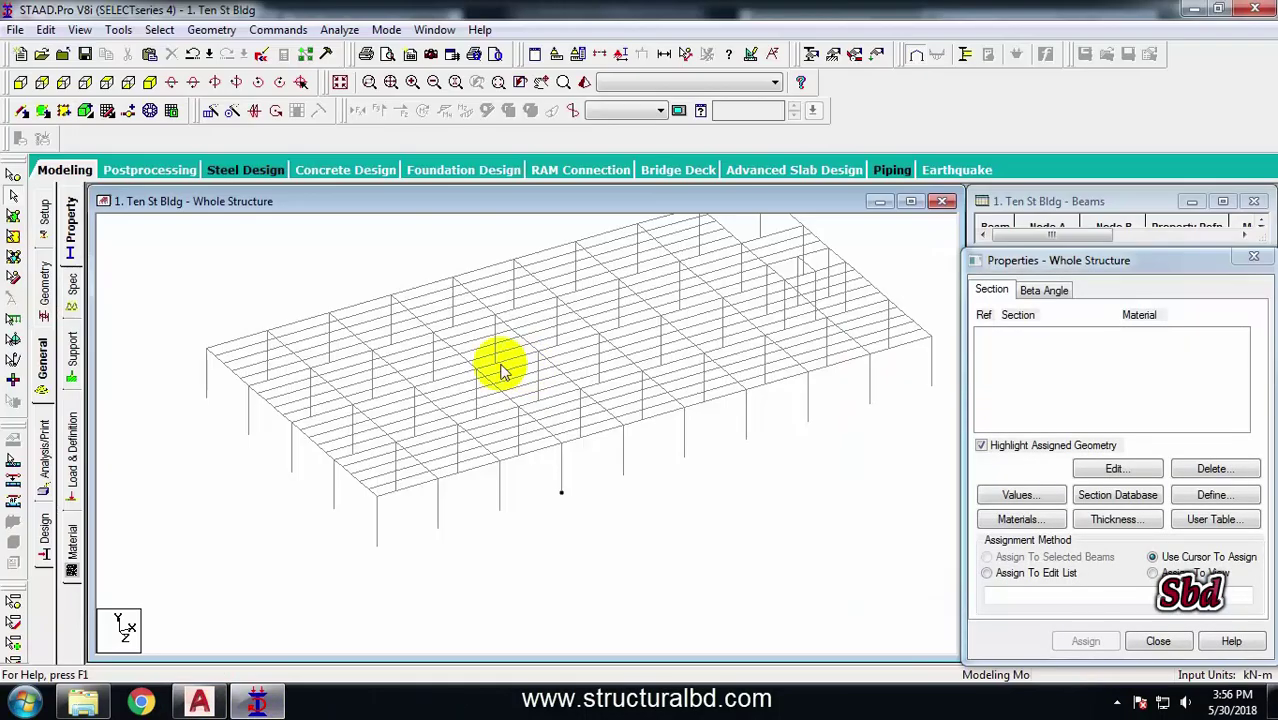
Draw crossed diagonal bracing members in the two end bays of the Z = 24 m frame, X = 0 to 5 m and X = 40 to 45 m
{"action": "middle_click_drag", "start_coordinate": [486, 549], "coordinate": [540, 527]}
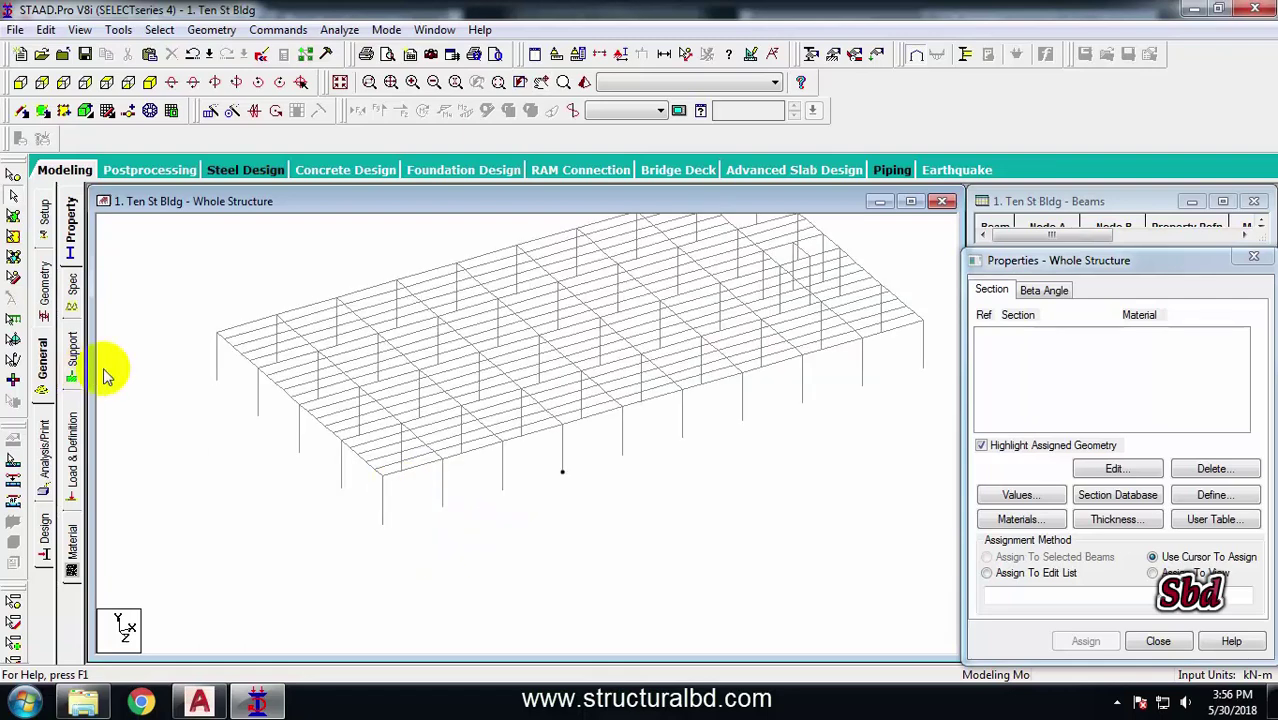
{"action": "left_click", "coordinate": [22, 115]}
{"action": "mouse_move", "coordinate": [382, 524]}
{"action": "left_mouse_down"}
{"action": "mouse_move", "coordinate": [454, 455]}
{"action": "mouse_move", "coordinate": [443, 459]}
{"action": "left_mouse_up"}
{"action": "left_click_drag", "start_coordinate": [443, 507], "coordinate": [382, 475]}
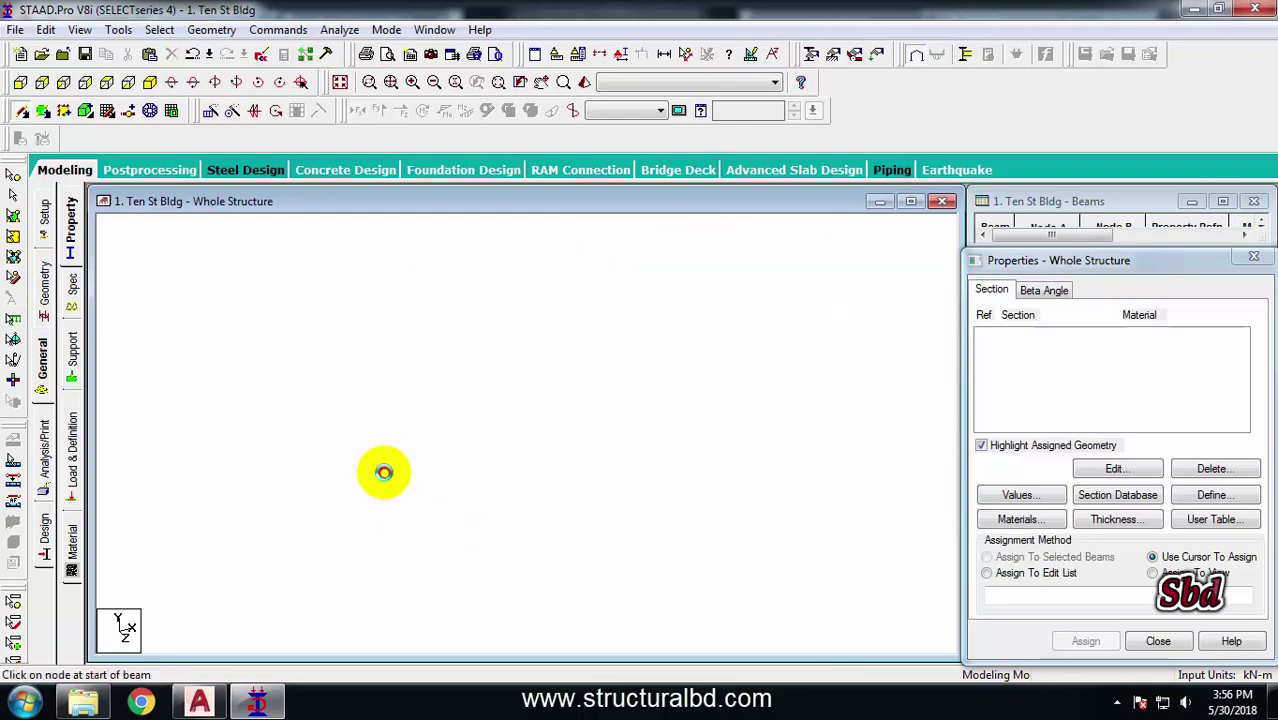
{"action": "middle_click_drag", "start_coordinate": [565, 507], "coordinate": [565, 507]}
{"action": "scroll", "coordinate": [625, 466], "scroll_direction": "up", "scroll_amount": 1}
{"action": "mouse_move", "coordinate": [643, 454]}
{"action": "left_mouse_down"}
{"action": "mouse_move", "coordinate": [726, 404]}
{"action": "mouse_move", "coordinate": [709, 382]}
{"action": "left_mouse_up"}
{"action": "left_click_drag", "start_coordinate": [709, 436], "coordinate": [644, 402]}
{"action": "middle_click_drag", "start_coordinate": [487, 524], "coordinate": [822, 399]}
Recheck the bracing positions on the AutoCAD column layout, and cross-brace the X = 20 to 25 m bay of the Z = 24 m frame in STAAD.Pro
{"action": "left_click", "coordinate": [213, 703]}
{"action": "scroll", "coordinate": [608, 403], "scroll_direction": "down", "scroll_amount": 2}
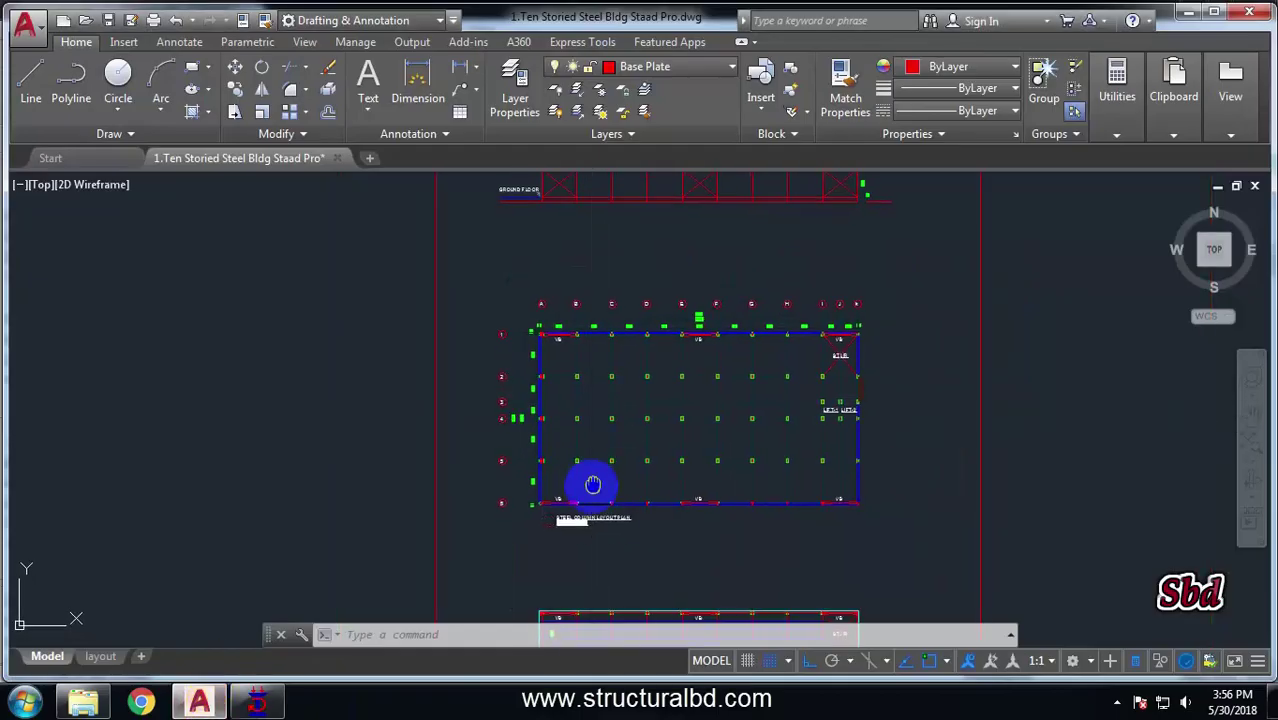
{"action": "left_click", "coordinate": [258, 702]}
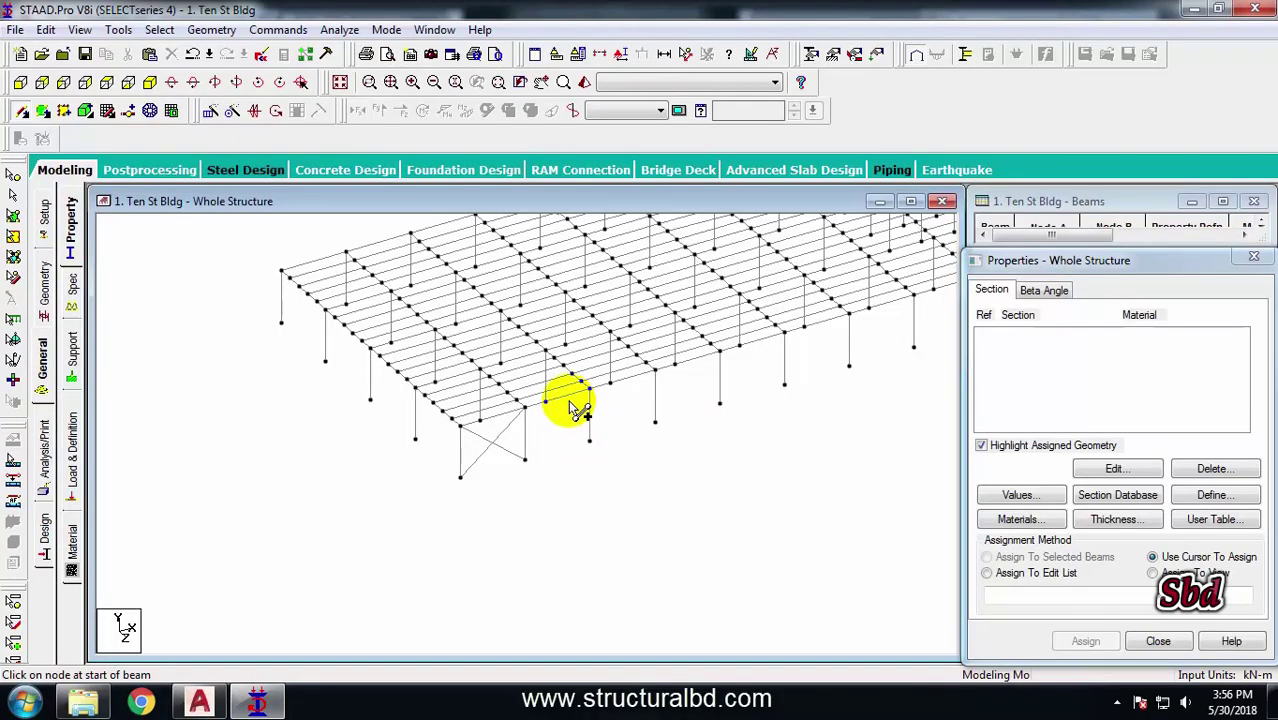
{"action": "scroll", "coordinate": [619, 436], "scroll_direction": "up", "scroll_amount": 1}
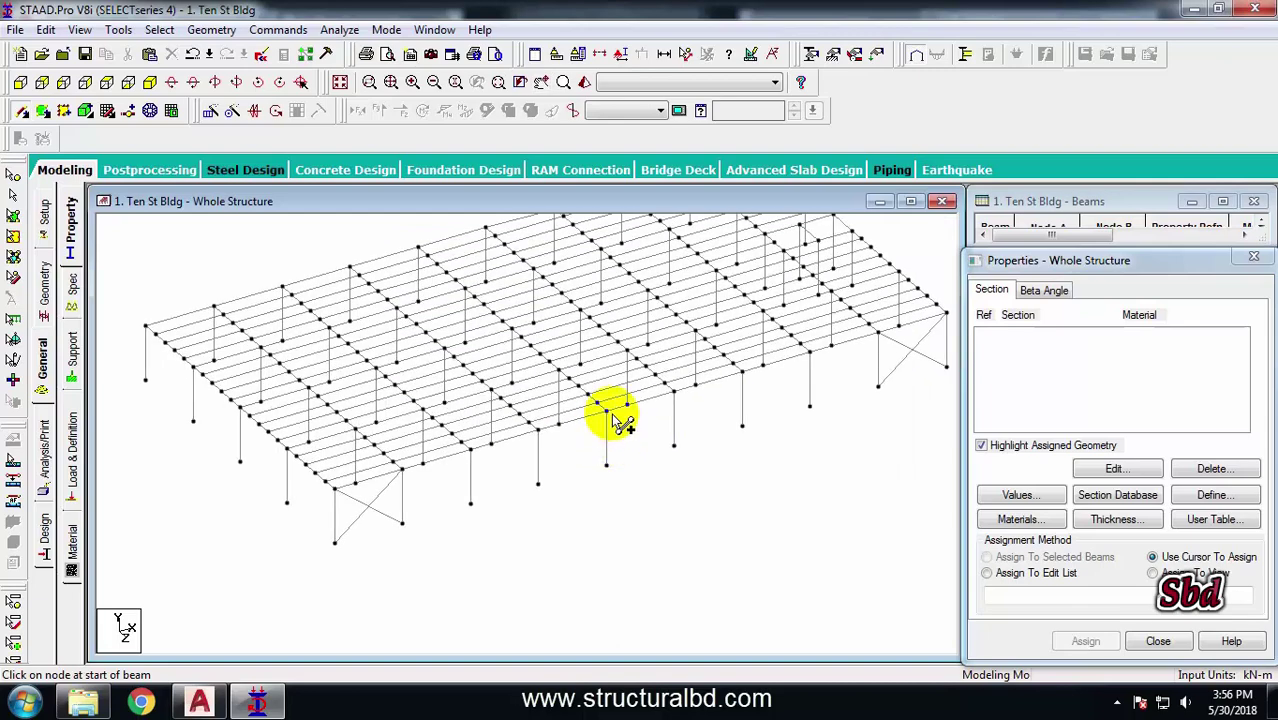
{"action": "left_click_drag", "start_coordinate": [605, 411], "coordinate": [673, 445]}
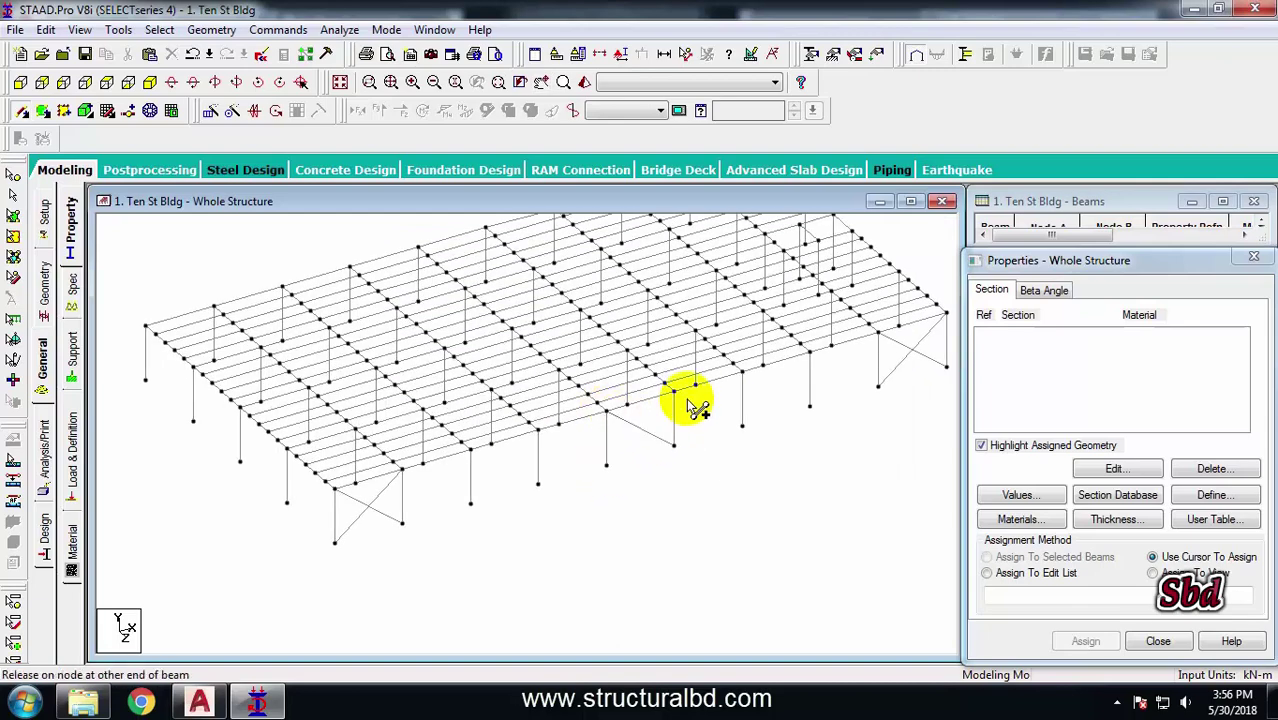
{"action": "middle_click_drag", "start_coordinate": [507, 441], "coordinate": [574, 482]}
View the building from the opposite side and draw crossed bracing members in the X = 20 to 25 m bay of the Z = 0 frame
{"action": "middle_click_drag", "start_coordinate": [375, 347], "coordinate": [605, 397]}
{"action": "key", "text": "Right"}
{"action": "key", "text": "Right"}
{"action": "key", "text": "Right"}
{"action": "key", "text": "Right"}
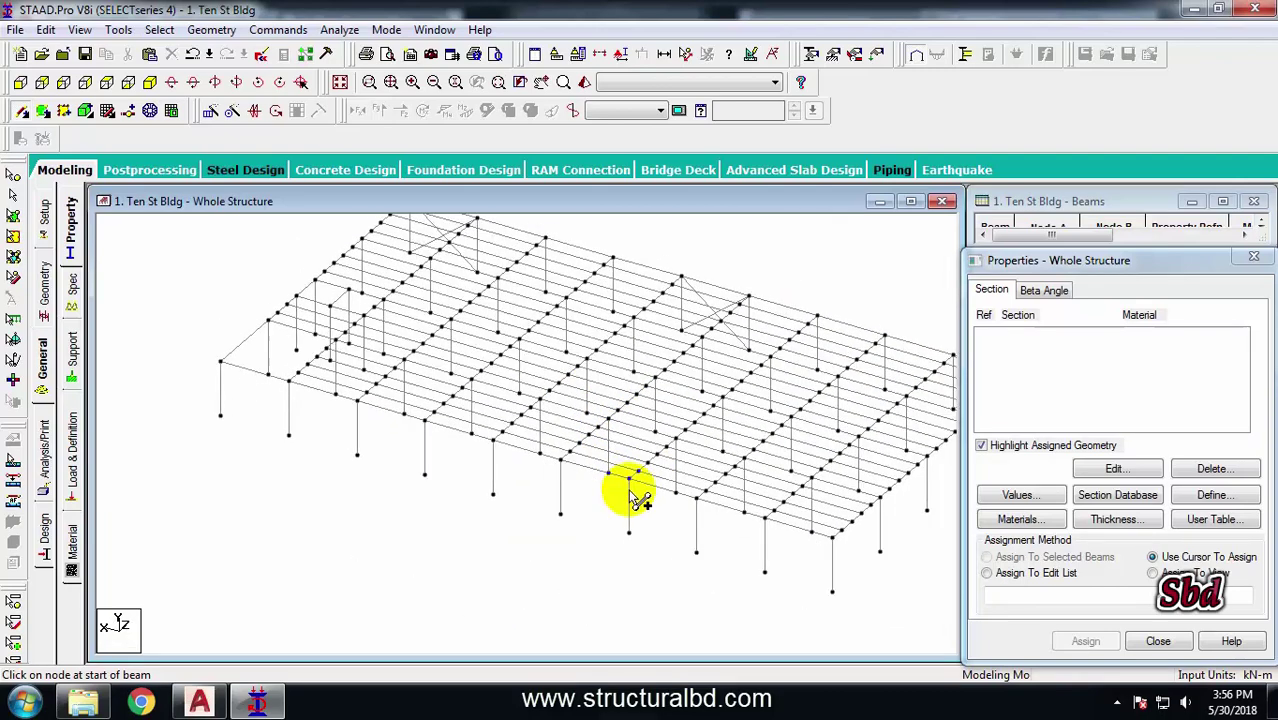
{"action": "left_click_drag", "start_coordinate": [533, 513], "coordinate": [610, 463]}
{"action": "left_click_drag", "start_coordinate": [610, 520], "coordinate": [533, 455]}
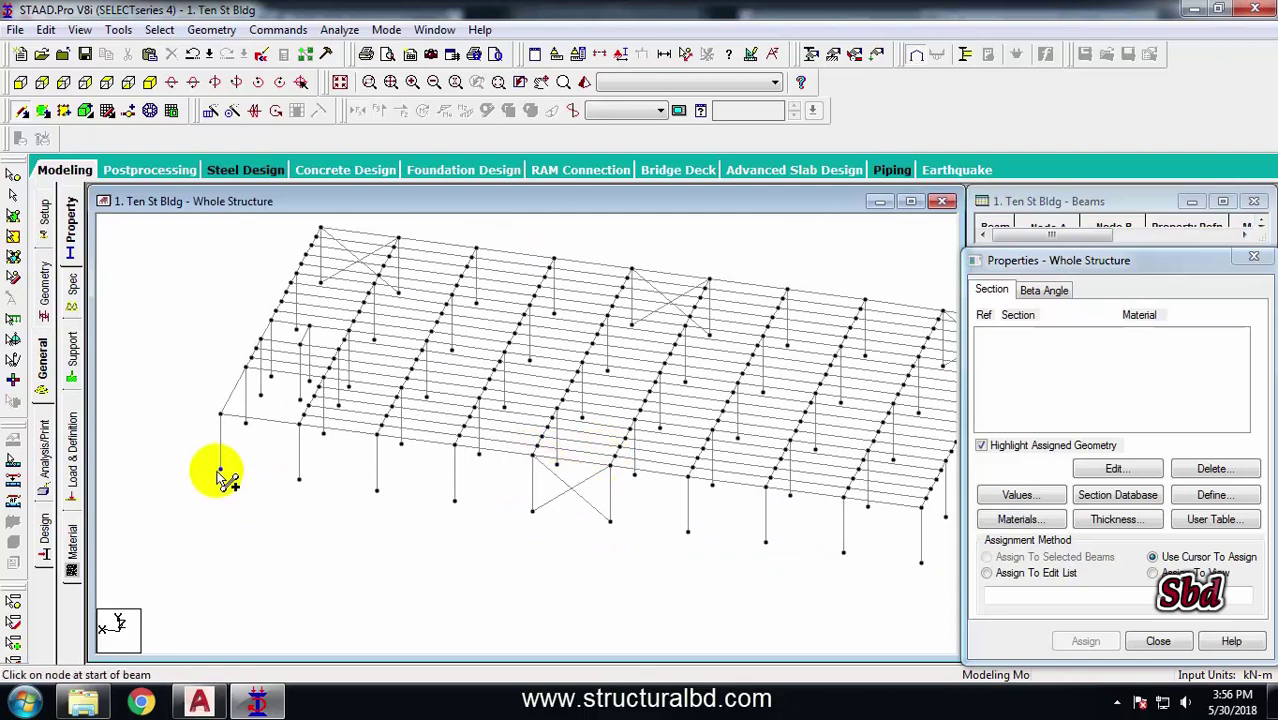
Draw crossed bracing members in both end bays of the Z = 0 frame, restore the isometric view and leave beam drawing
{"action": "left_click_drag", "start_coordinate": [220, 470], "coordinate": [301, 424]}
{"action": "left_click_drag", "start_coordinate": [299, 479], "coordinate": [220, 416]}
{"action": "left_click_drag", "start_coordinate": [653, 519], "coordinate": [733, 476]}
{"action": "left_click_drag", "start_coordinate": [735, 531], "coordinate": [655, 465]}
{"action": "scroll", "coordinate": [733, 532], "scroll_direction": "down", "scroll_amount": 1}
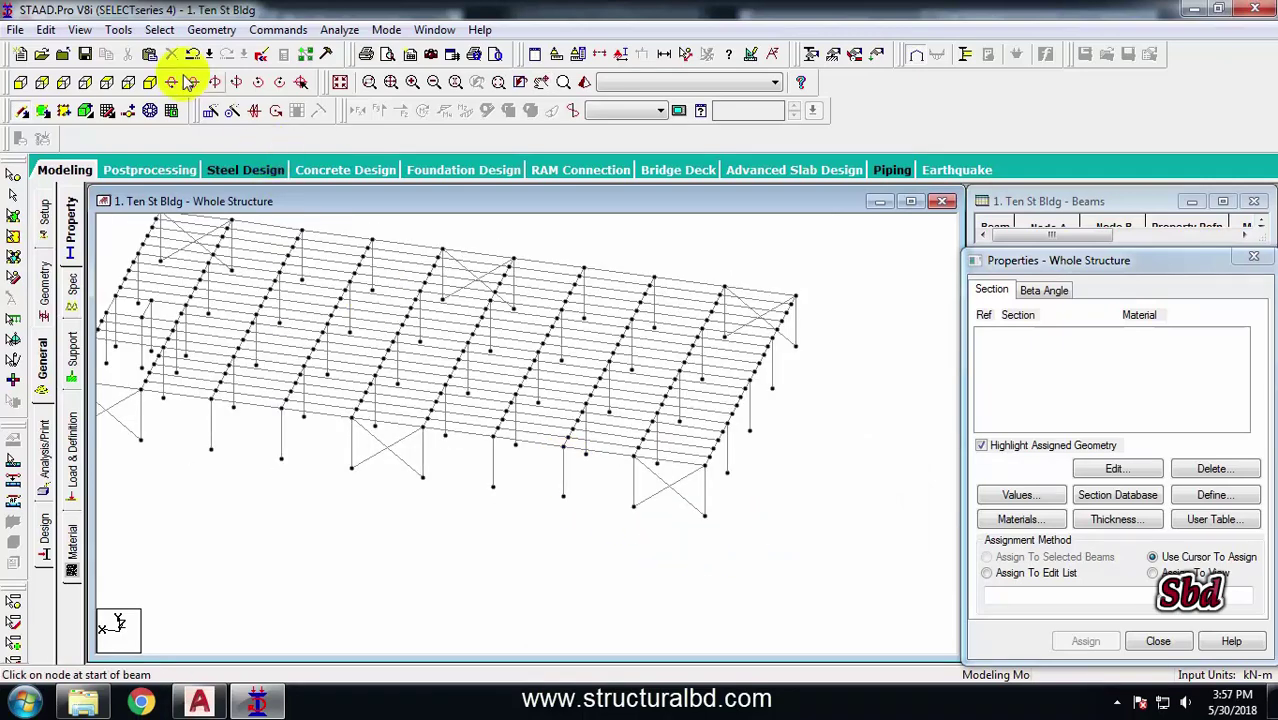
{"action": "left_click", "coordinate": [149, 82]}
{"action": "scroll", "coordinate": [540, 412], "scroll_direction": "down", "scroll_amount": 2}
{"action": "middle_click_drag", "start_coordinate": [540, 412], "coordinate": [684, 472]}
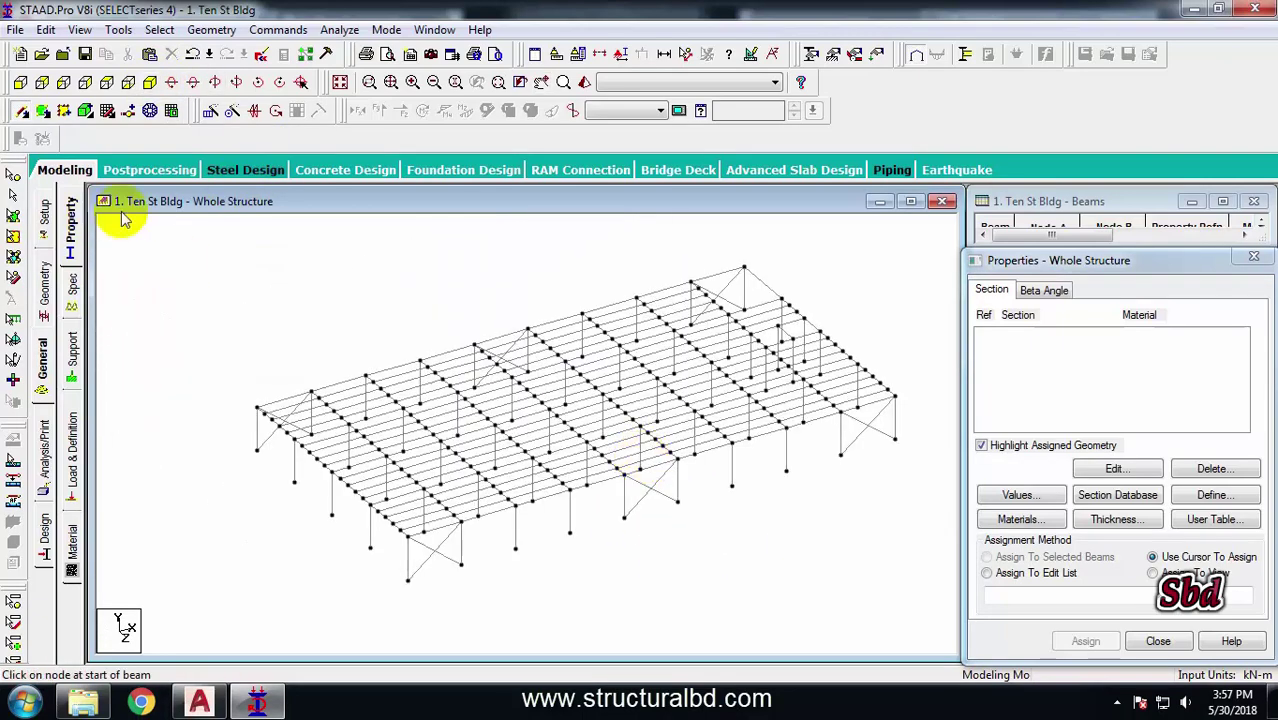
{"action": "left_click", "coordinate": [16, 195]}
Look at the American W shapes in the steel section database, and close the database
{"action": "scroll", "coordinate": [502, 402], "scroll_direction": "down", "scroll_amount": 2}
{"action": "middle_click_drag", "start_coordinate": [557, 474], "coordinate": [533, 453]}
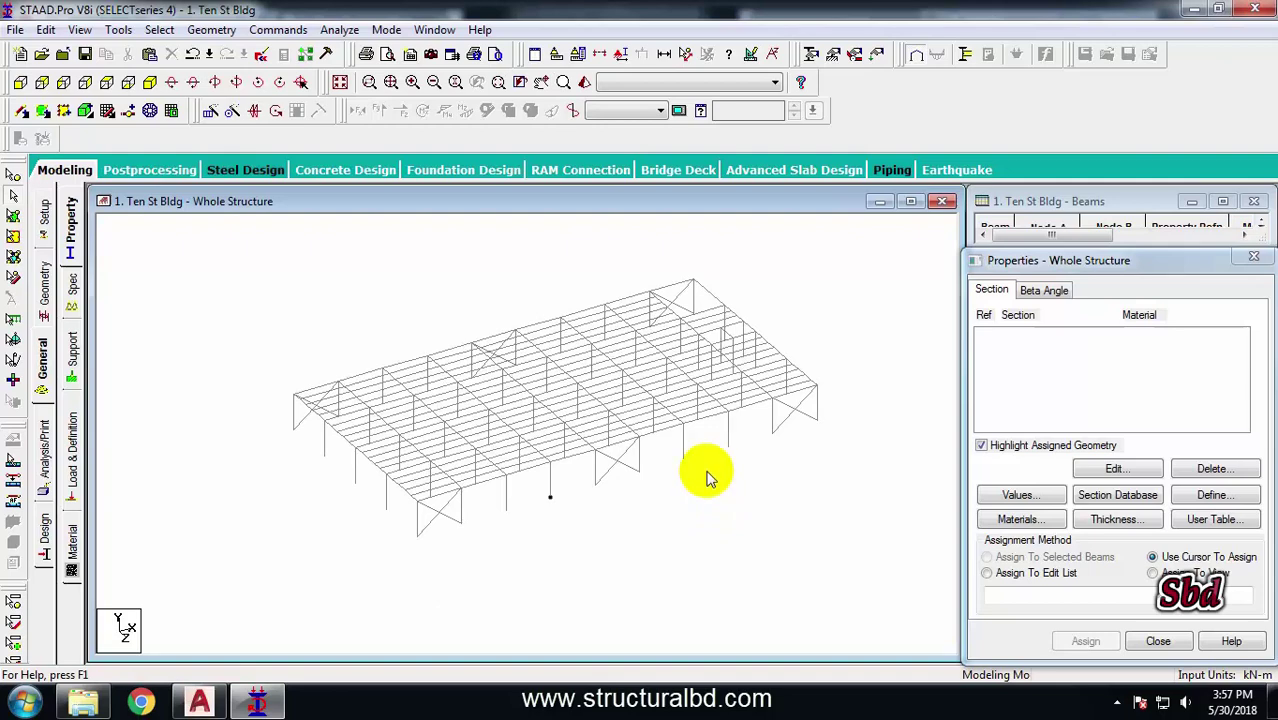
{"action": "middle_click_drag", "start_coordinate": [438, 410], "coordinate": [445, 406]}
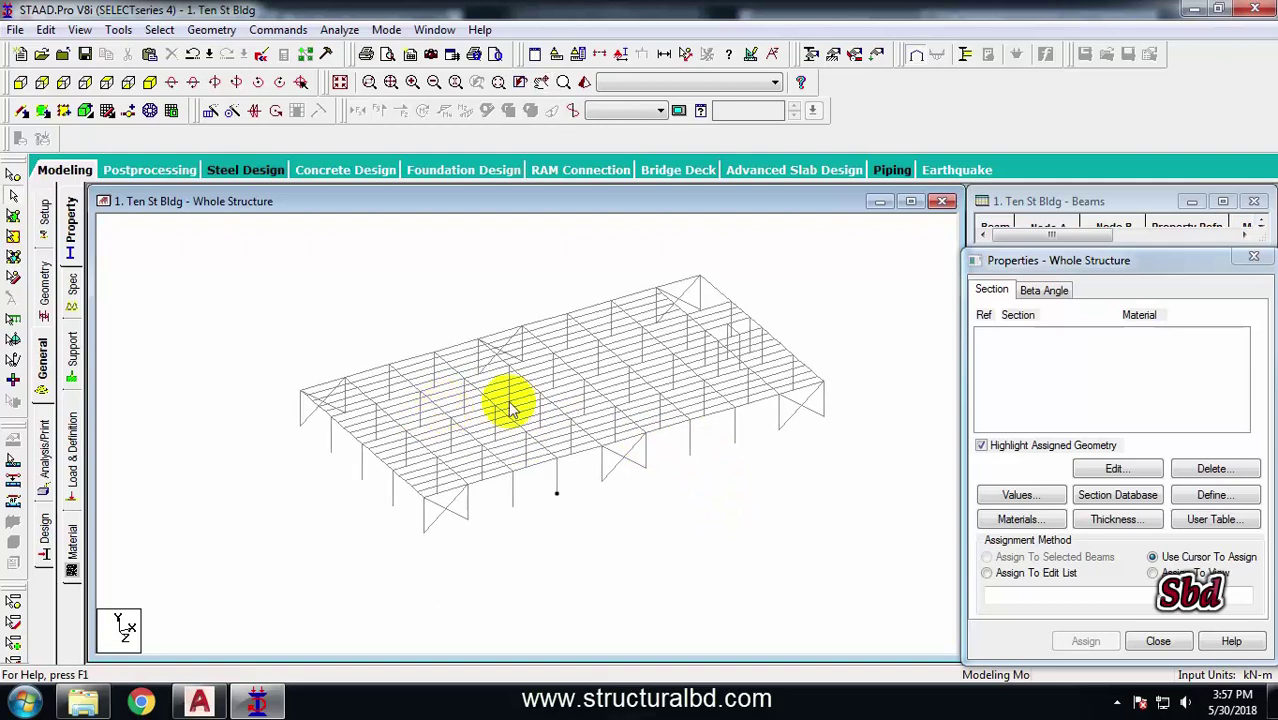
{"action": "left_click", "coordinate": [44, 362]}
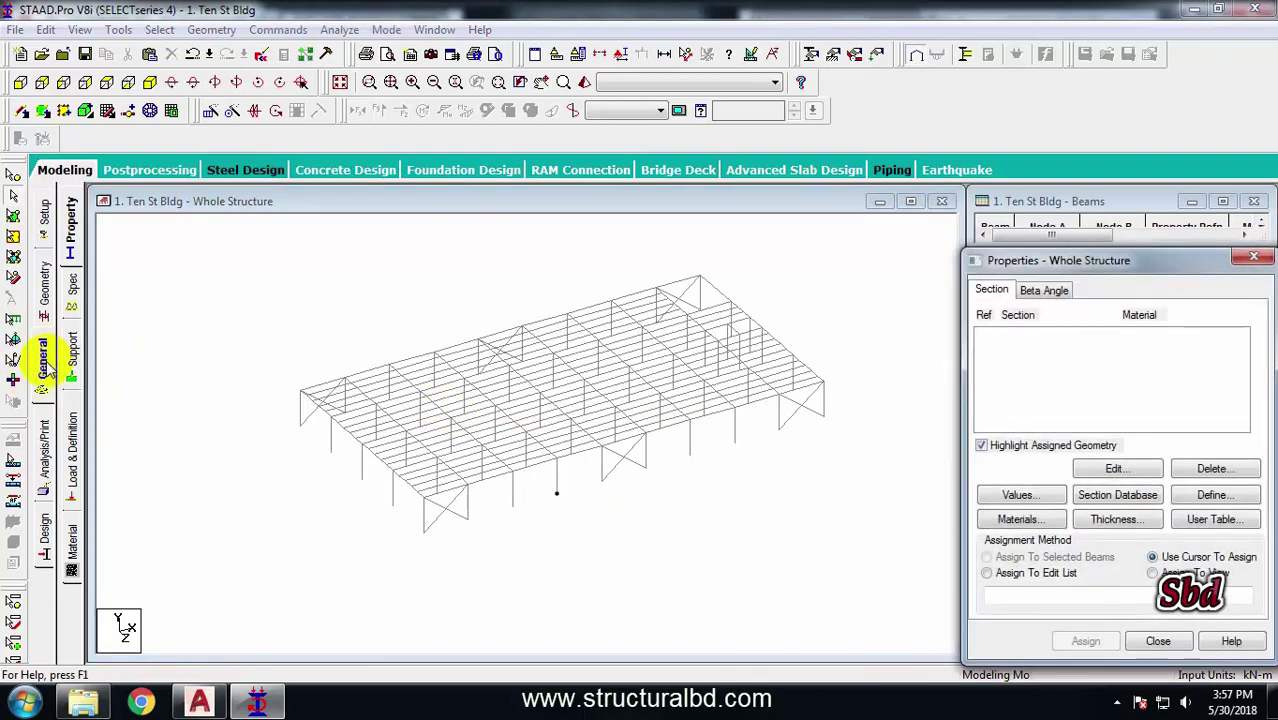
{"action": "left_click", "coordinate": [1117, 496]}
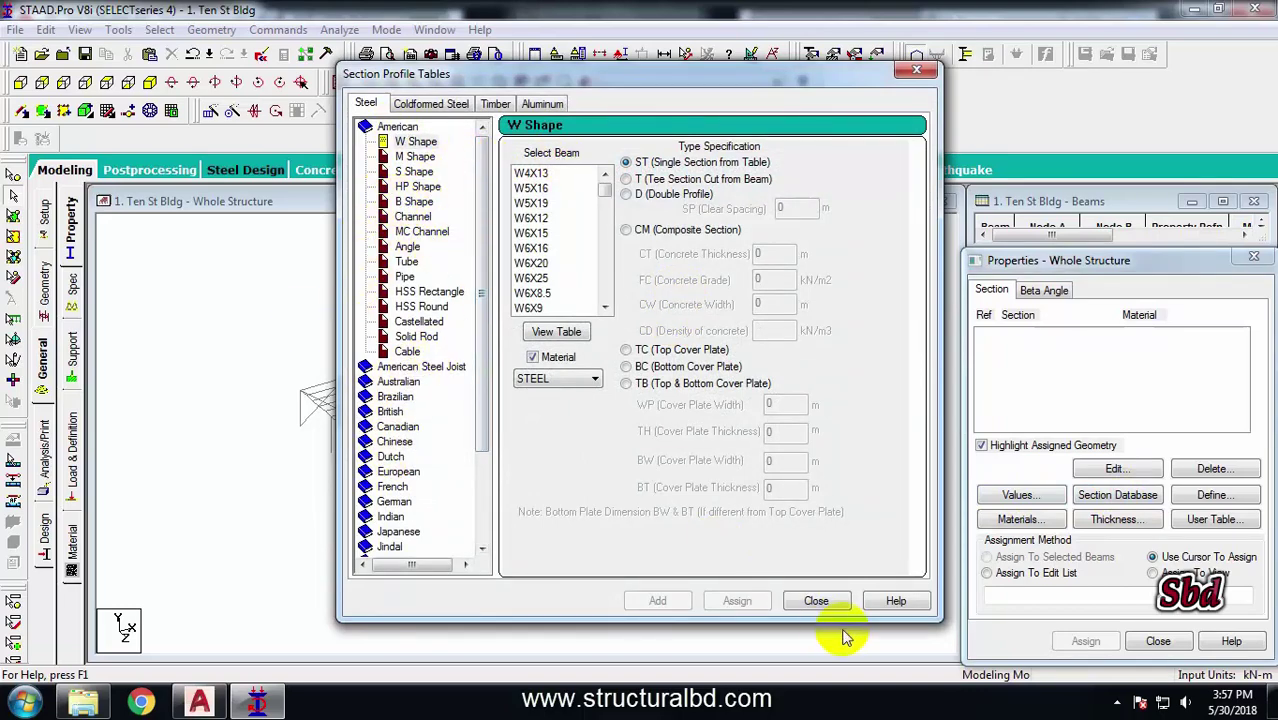
{"action": "left_click", "coordinate": [817, 601]}
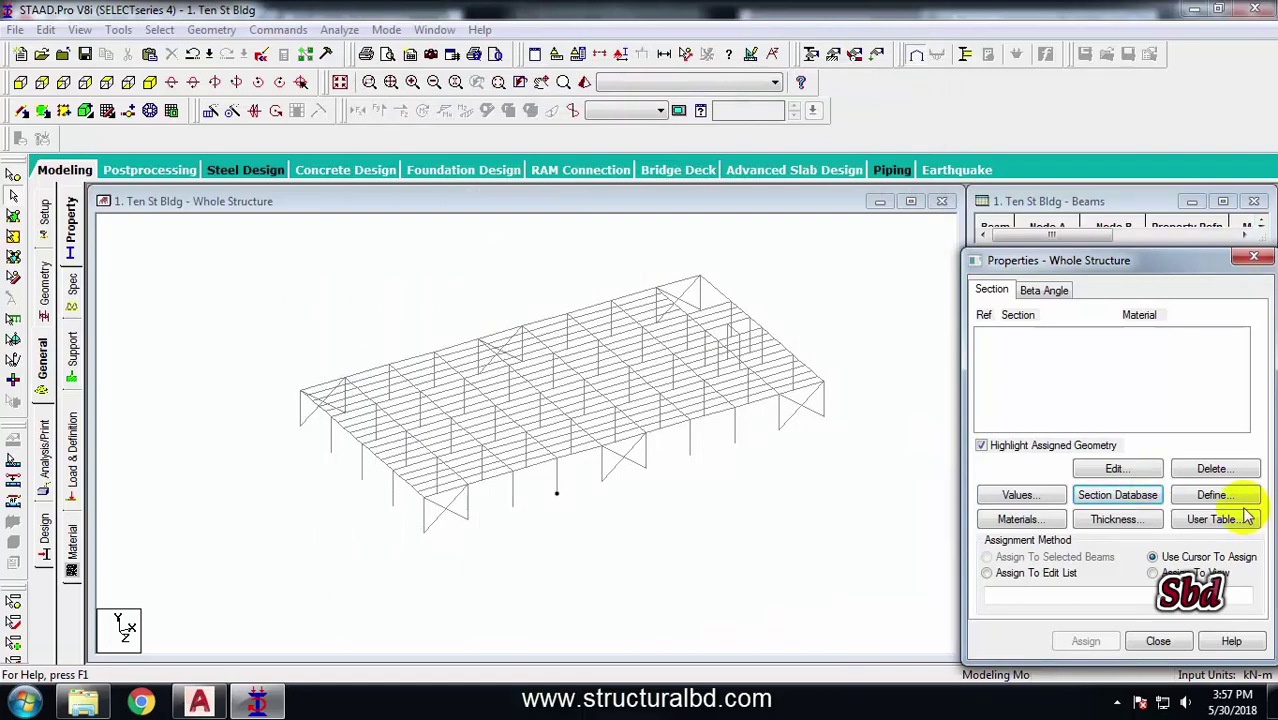
Add a steel Tapered I section with 0.55 m start and end depths, 0.012 m web, and 0.45 m wide, 0.016 m thick top flange
{"action": "left_click", "coordinate": [1214, 496]}
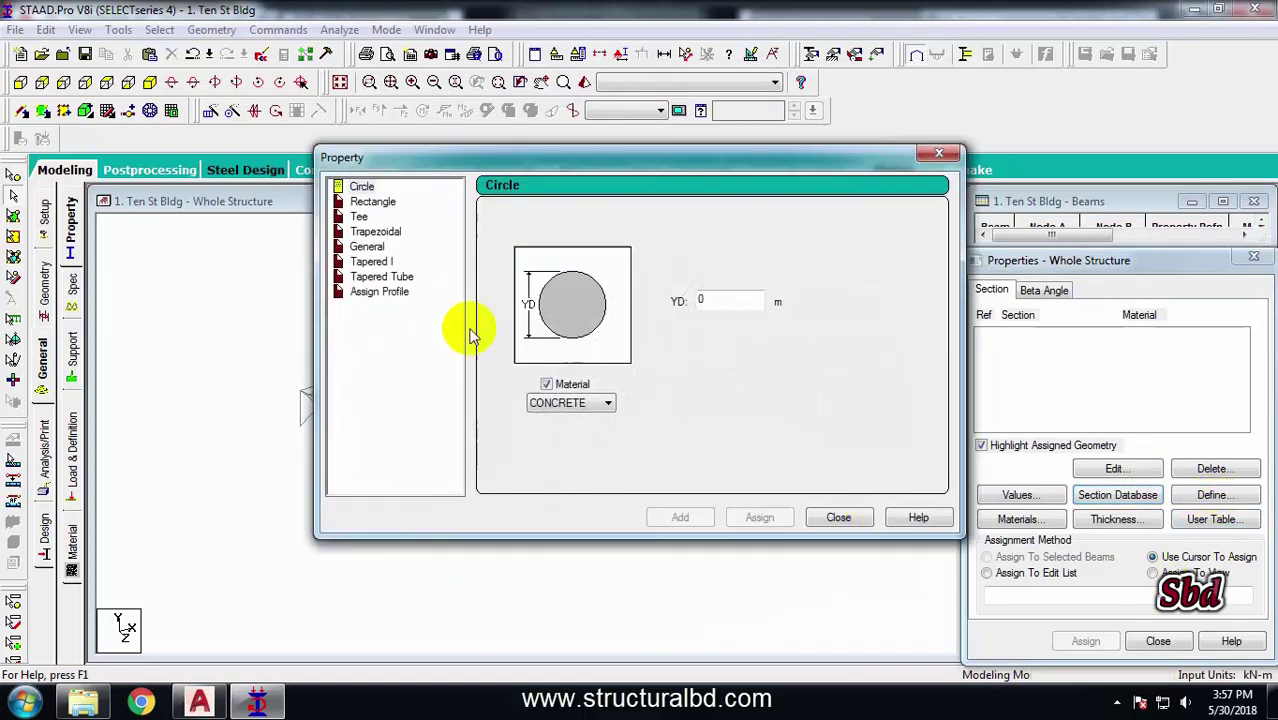
{"action": "left_click", "coordinate": [371, 261]}
{"action": "double_click", "coordinate": [834, 233]}
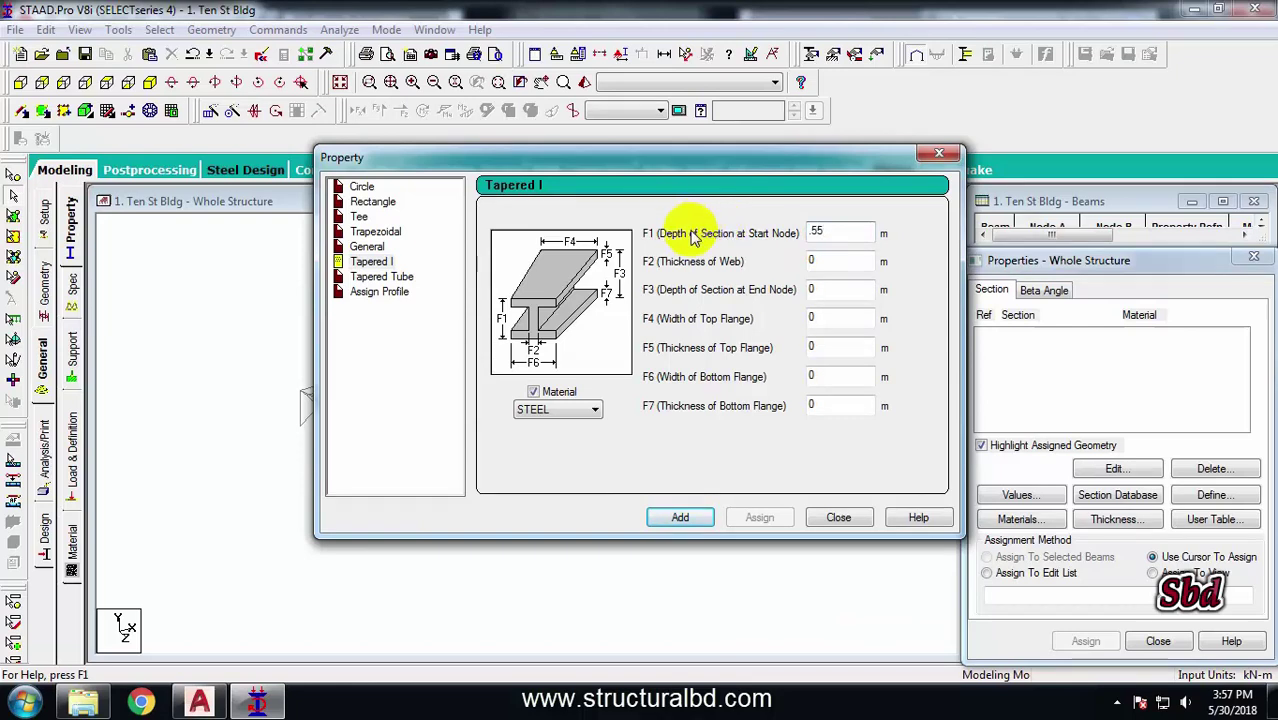
{"action": "double_click", "coordinate": [829, 260]}
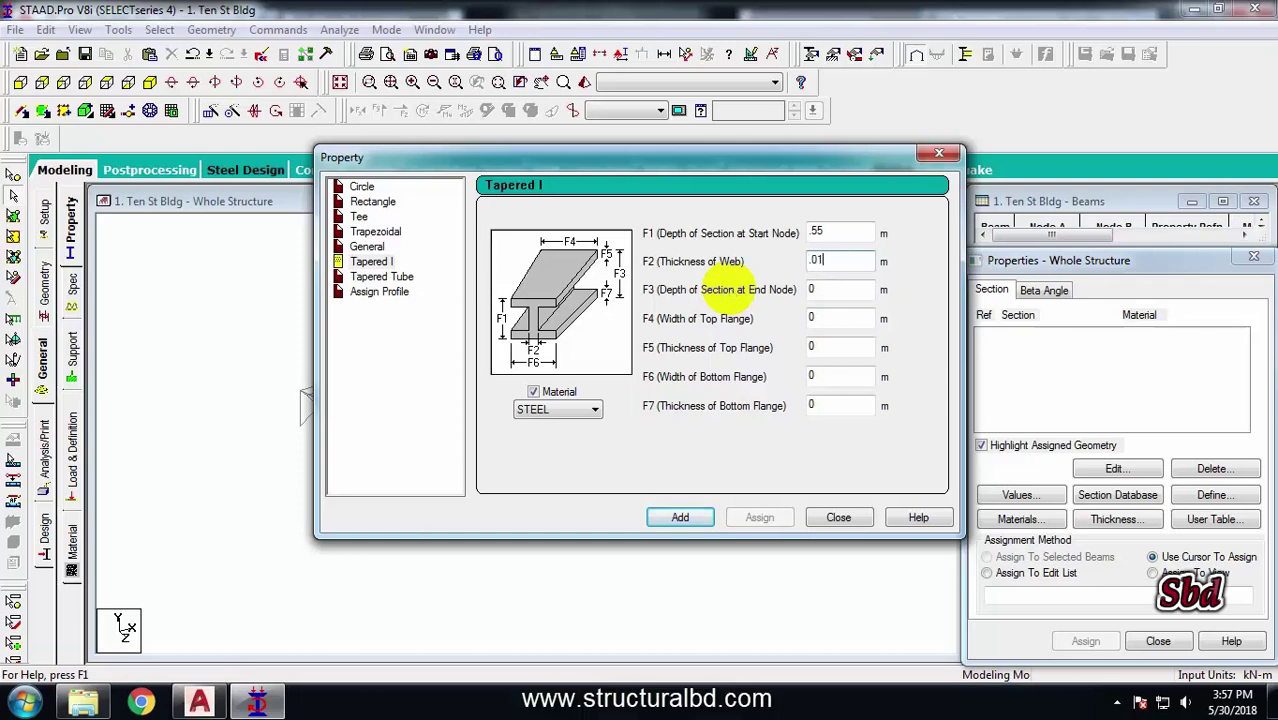
{"action": "double_click", "coordinate": [829, 289]}
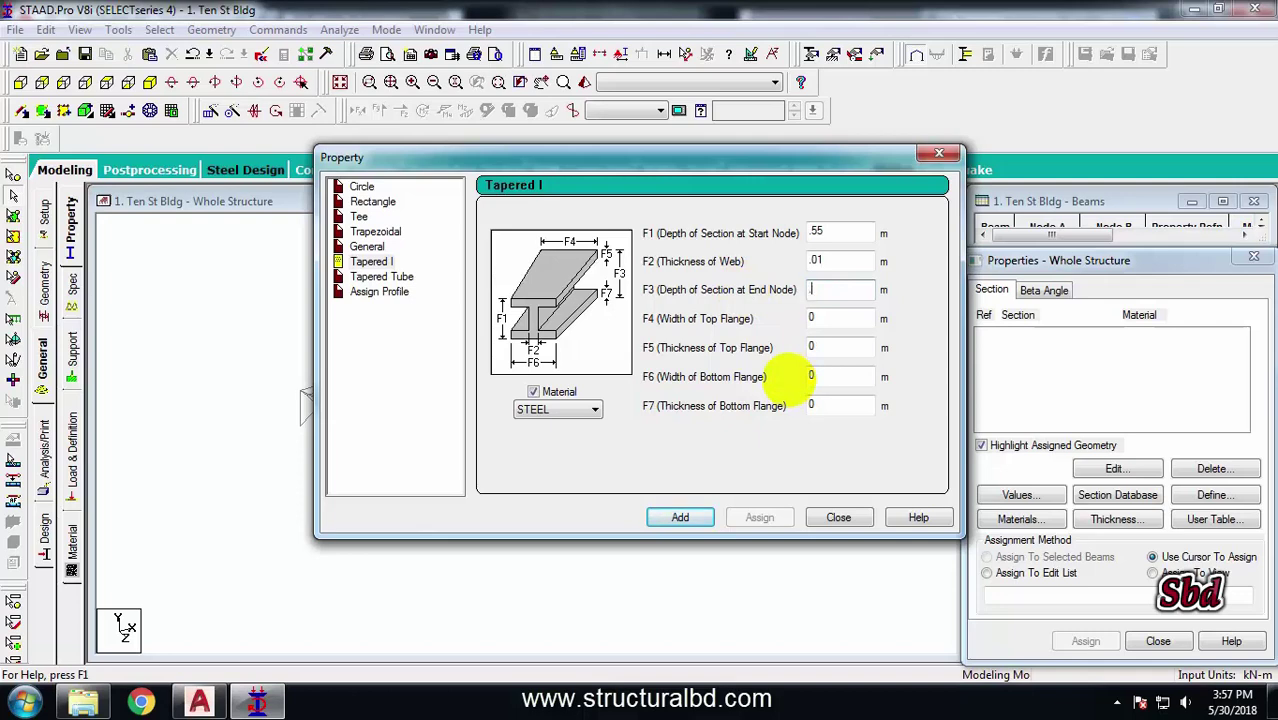
{"action": "double_click", "coordinate": [828, 318]}
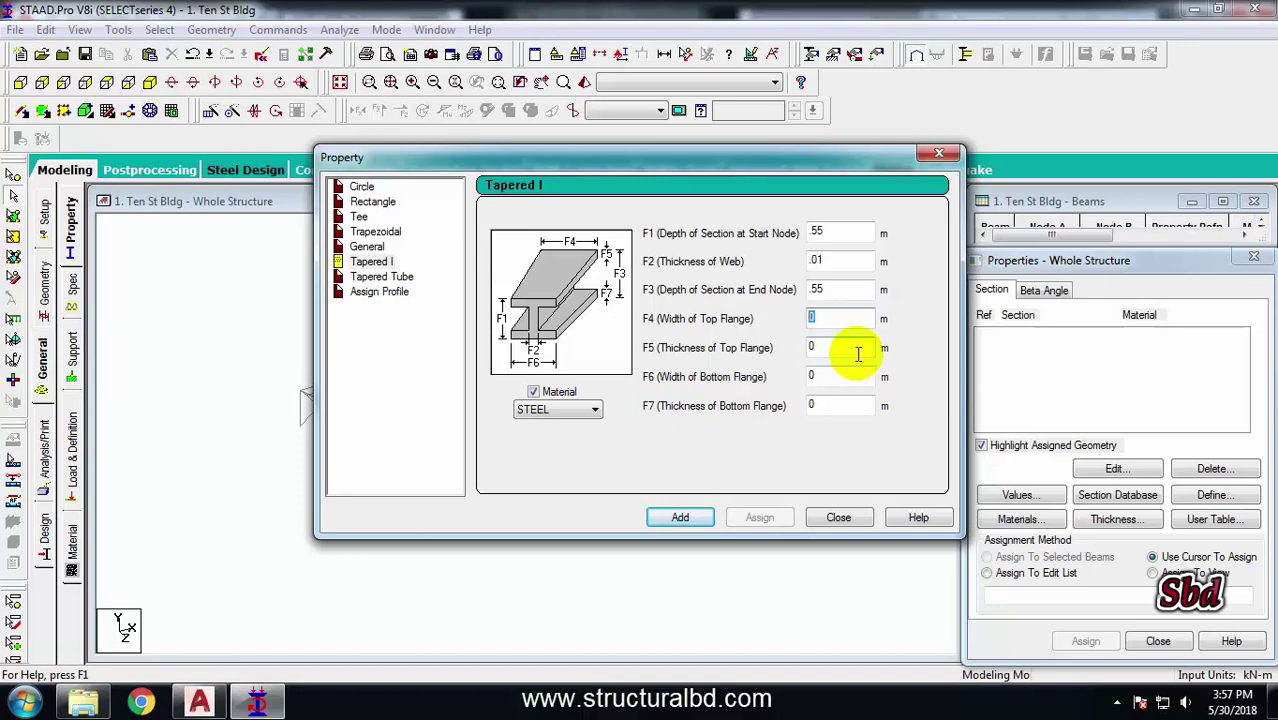
{"action": "double_click", "coordinate": [819, 347]}
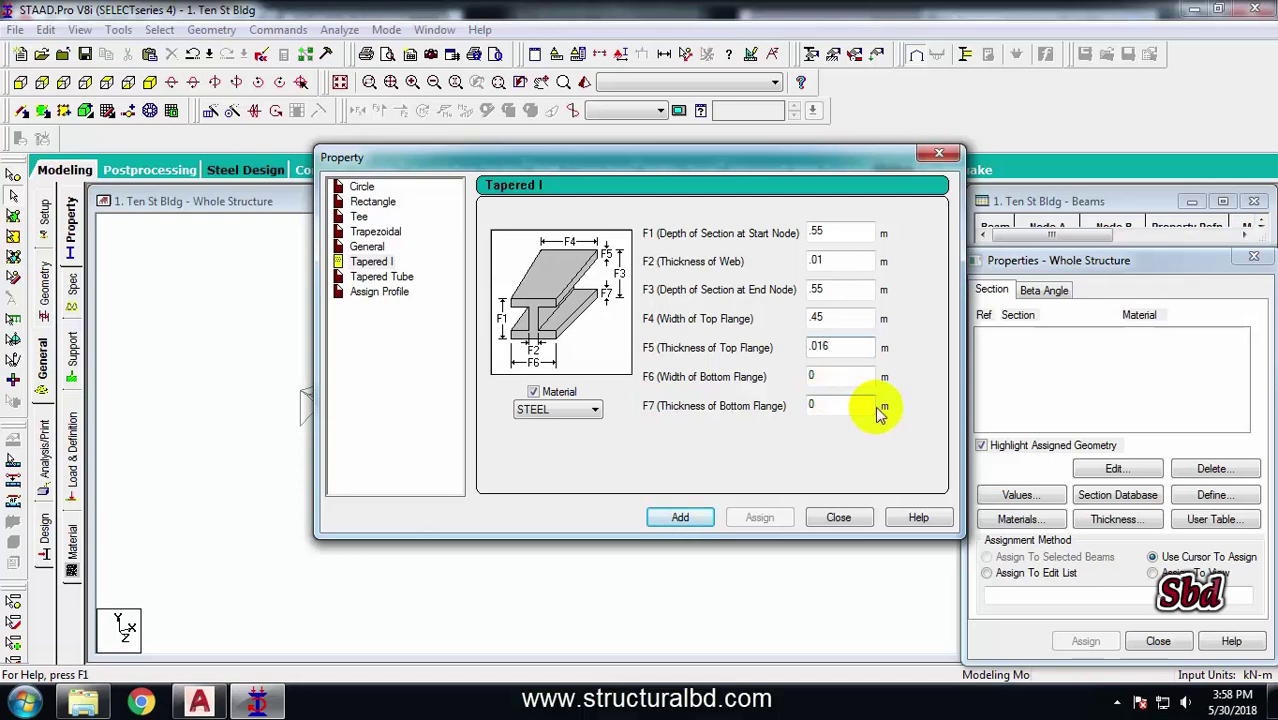
{"action": "left_click", "coordinate": [828, 261]}
{"action": "type", "text": "2"}
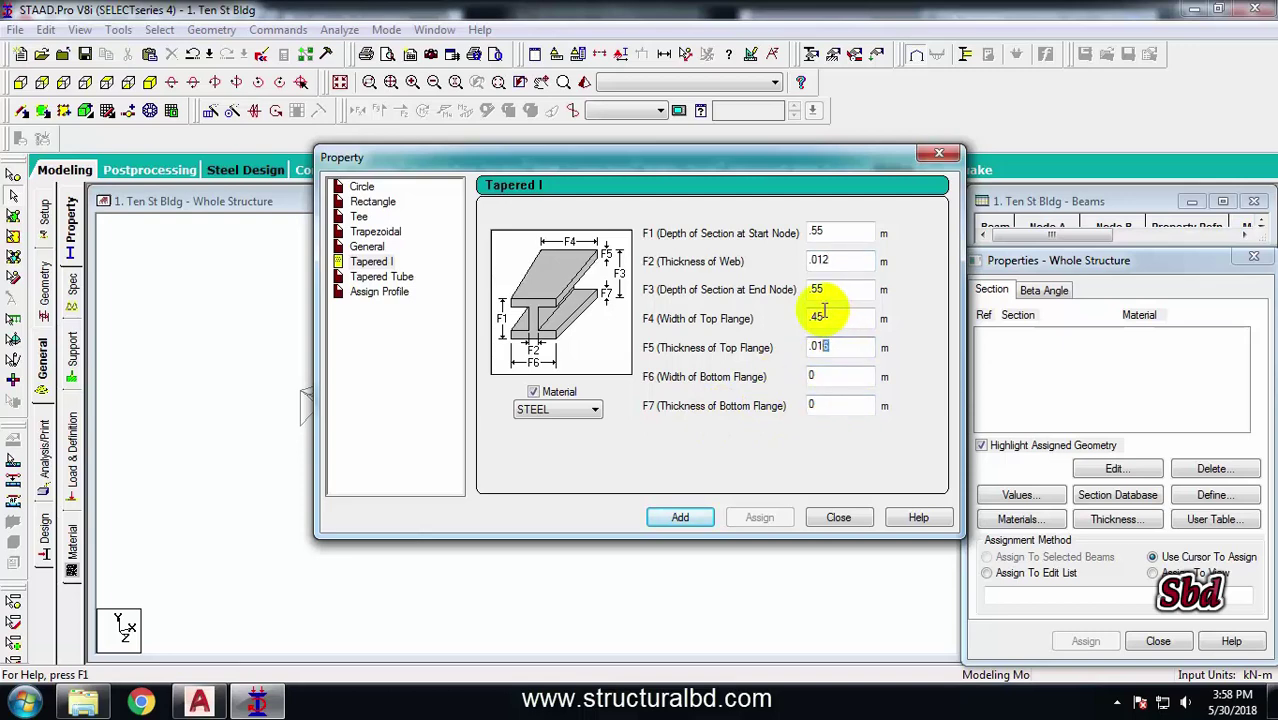
{"action": "left_click_drag", "start_coordinate": [830, 345], "coordinate": [722, 352]}
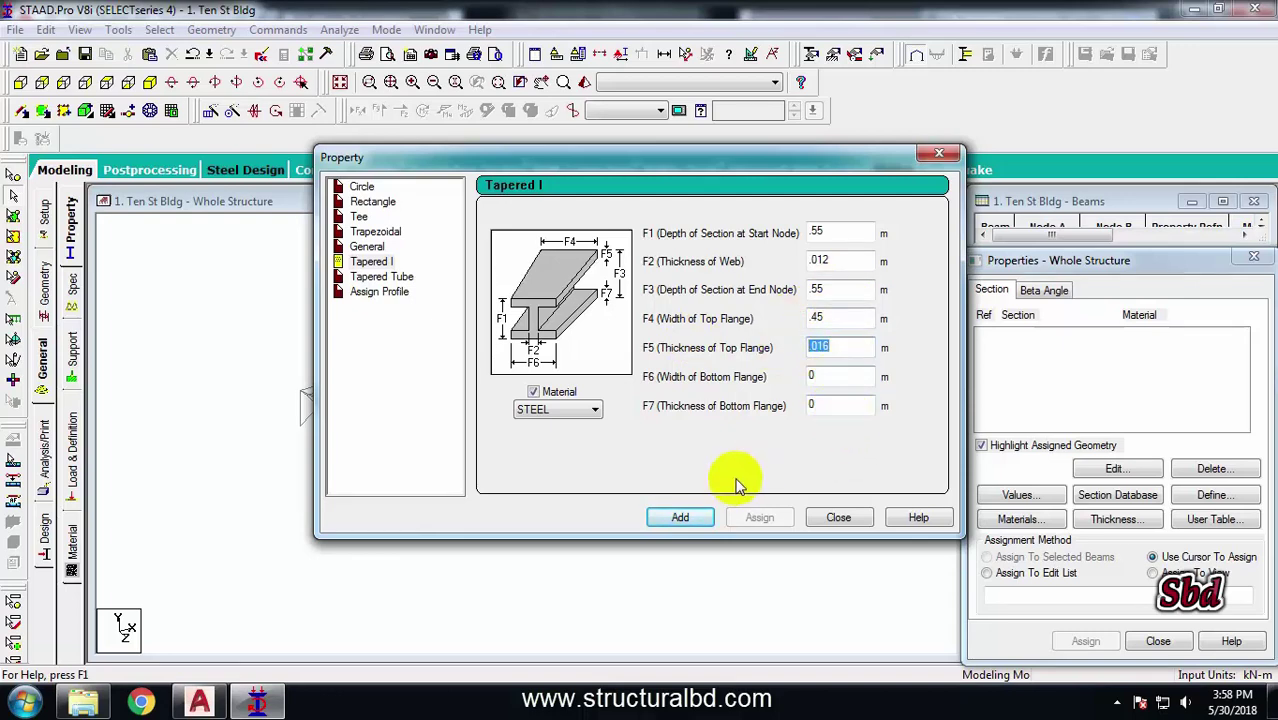
{"action": "left_click", "coordinate": [682, 517]}
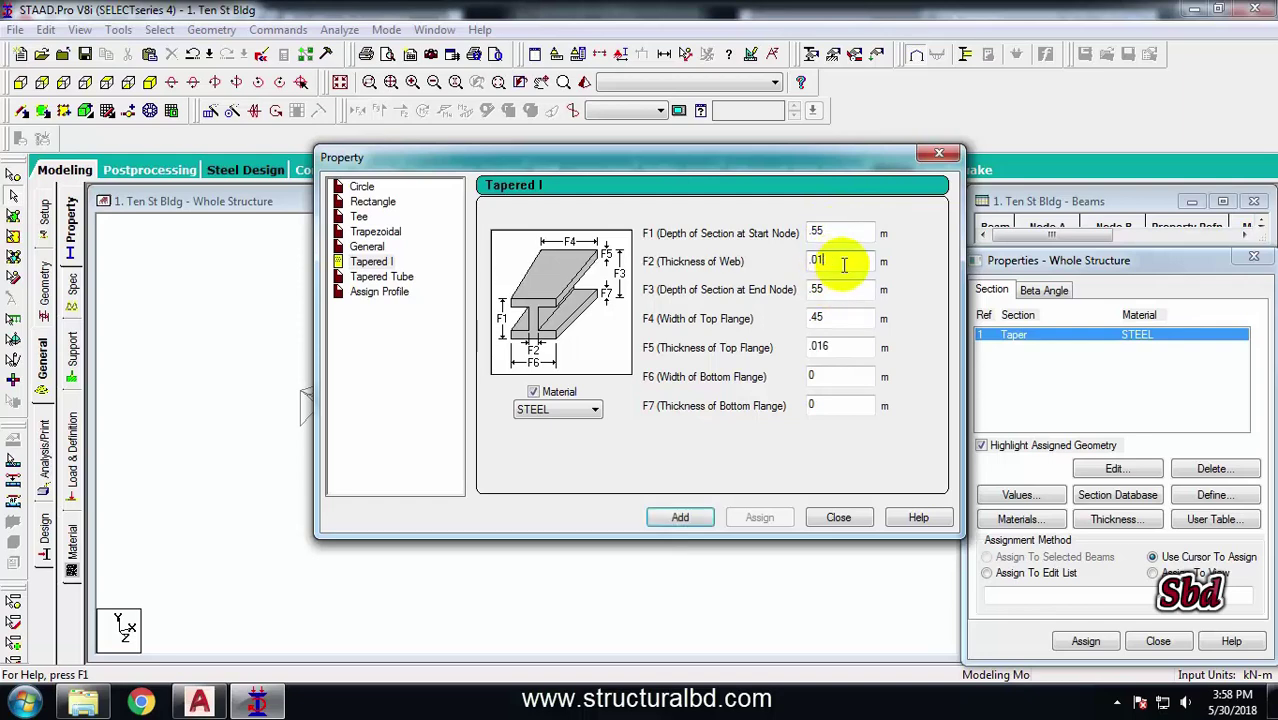
Add a second Tapered I section with the web thickness changed to 0.01 m and the top flange thickness to 0.012 m
{"action": "left_click", "coordinate": [842, 345]}
{"action": "type", "text": "2"}
{"action": "left_click", "coordinate": [680, 517]}
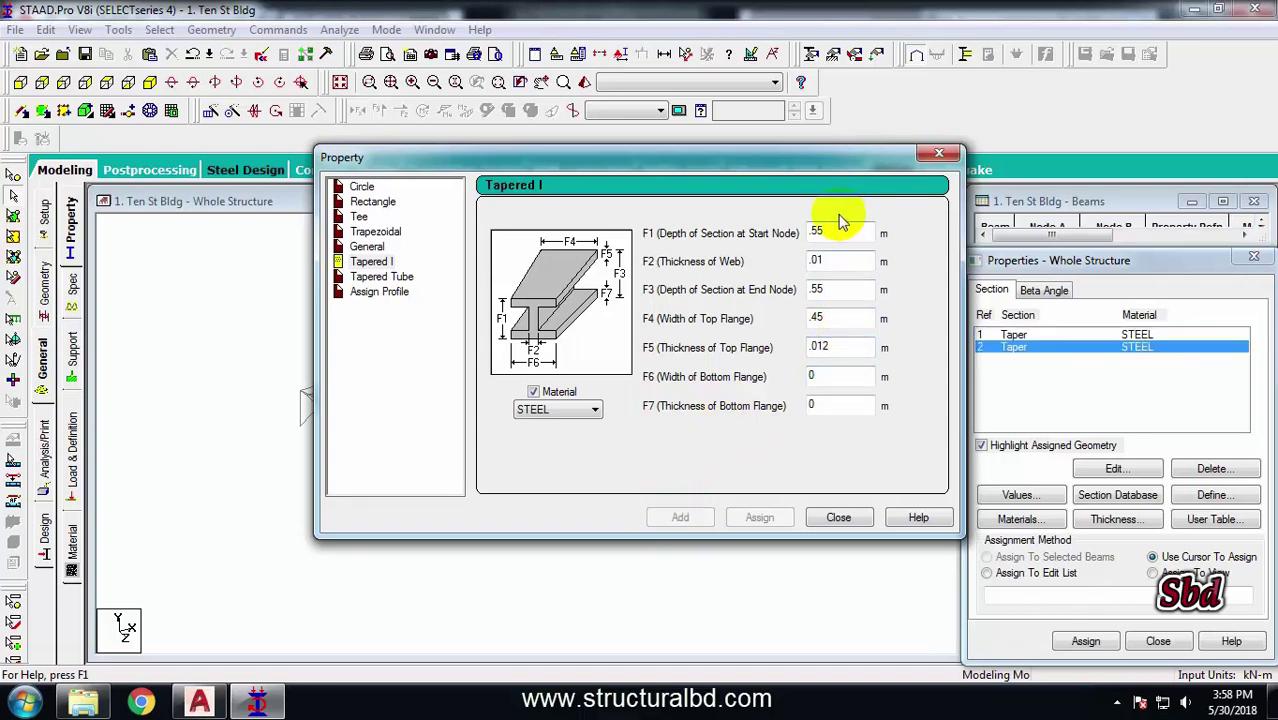
Add a third Tapered I section with a 0.008 m web and a 0.01 m thick top flange
{"action": "left_click", "coordinate": [830, 237]}
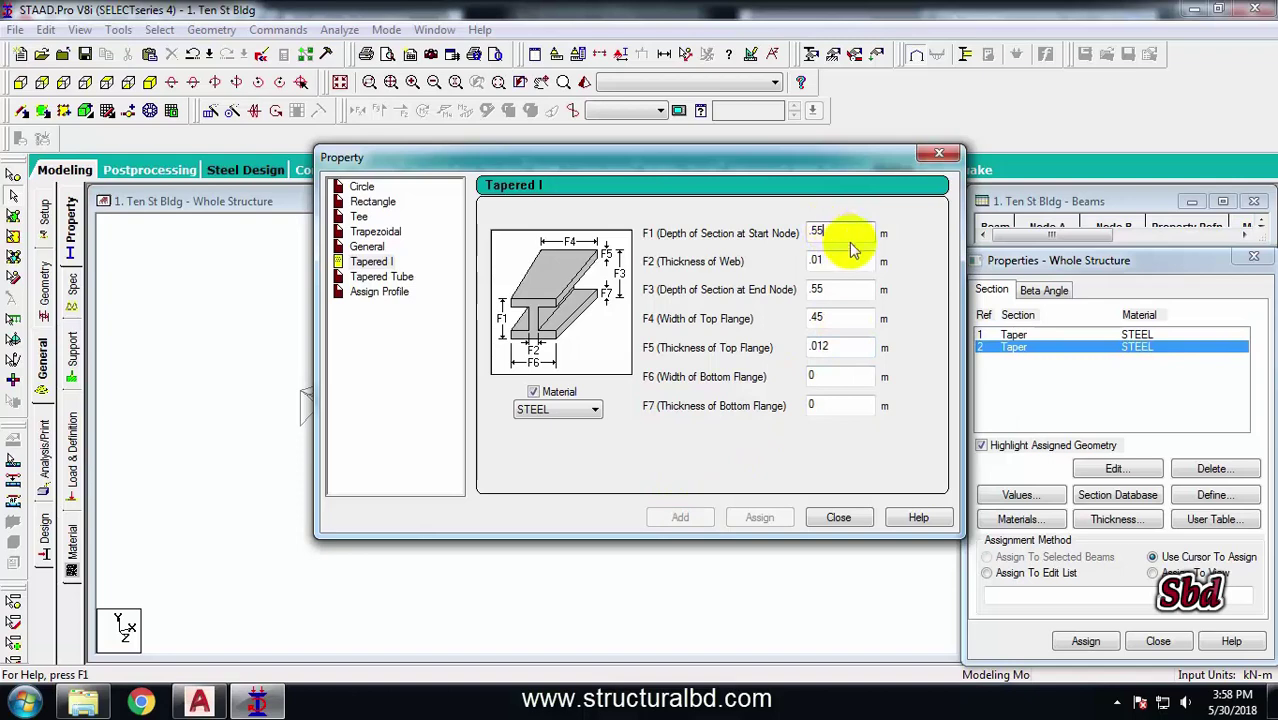
{"action": "key", "text": "BackSpace"}
{"action": "type", "text": "0"}
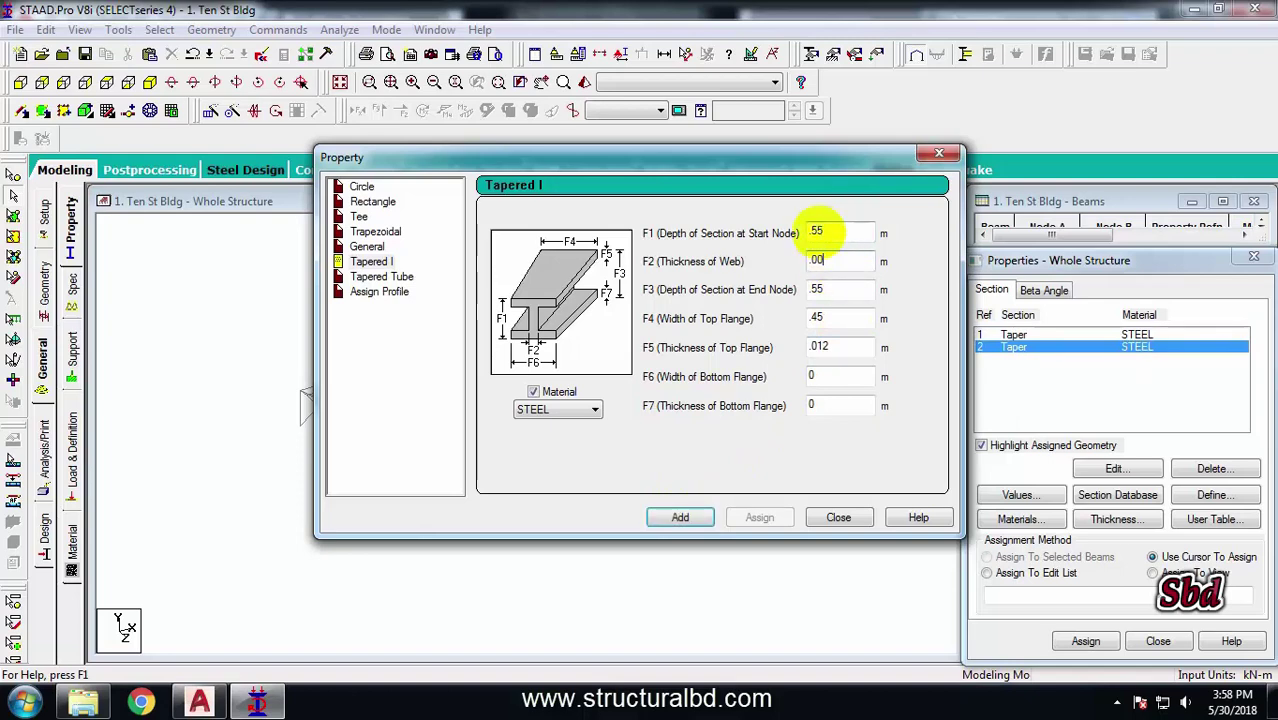
{"action": "type", "text": "8"}
{"action": "left_click", "coordinate": [832, 346]}
{"action": "key", "text": "BackSpace"}
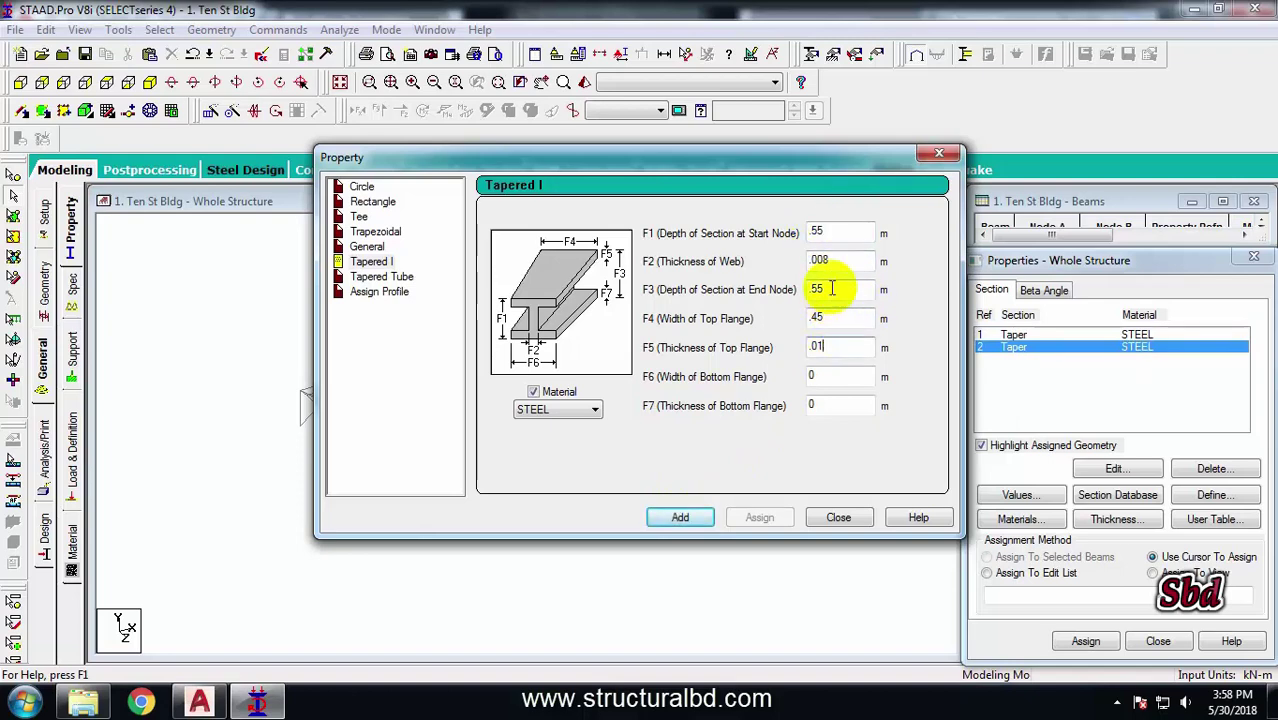
{"action": "left_click", "coordinate": [698, 518]}
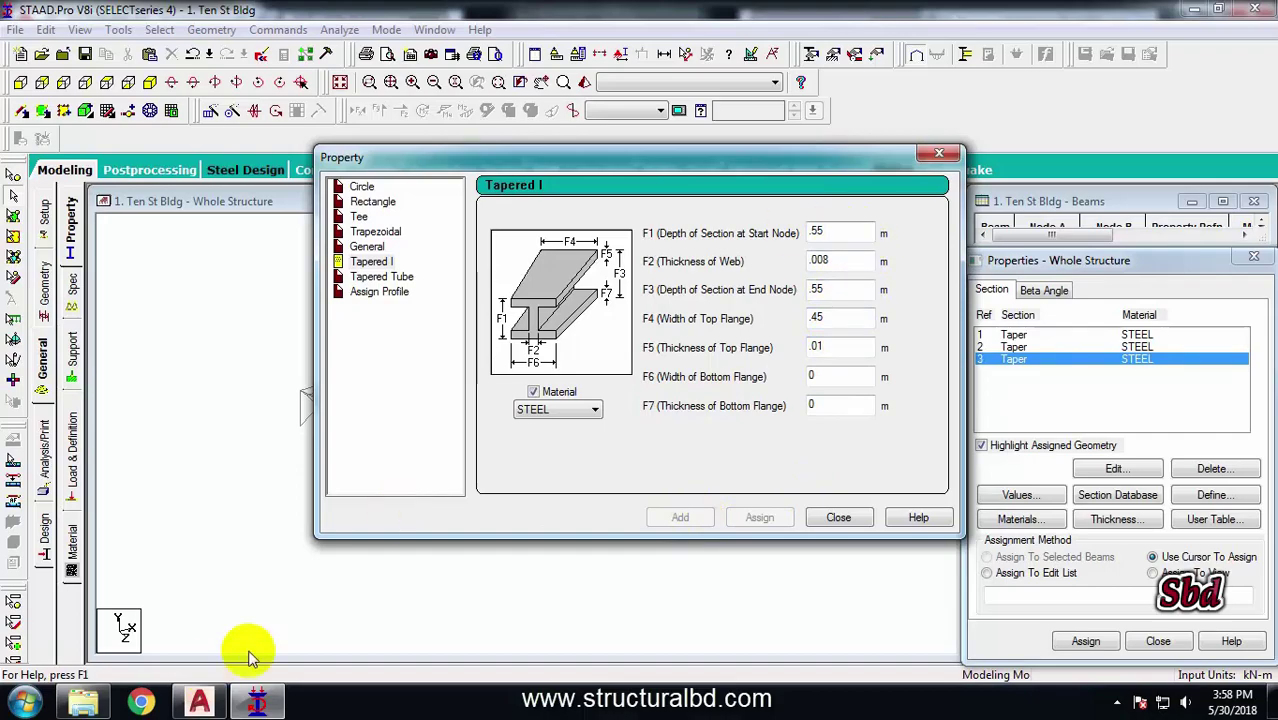
Switch to AutoCAD and examine the steel column layout and beam layout plans
{"action": "left_click", "coordinate": [199, 700]}
{"action": "scroll", "coordinate": [700, 385], "scroll_direction": "down", "scroll_amount": 3}
{"action": "scroll", "coordinate": [709, 347], "scroll_direction": "up", "scroll_amount": 3}
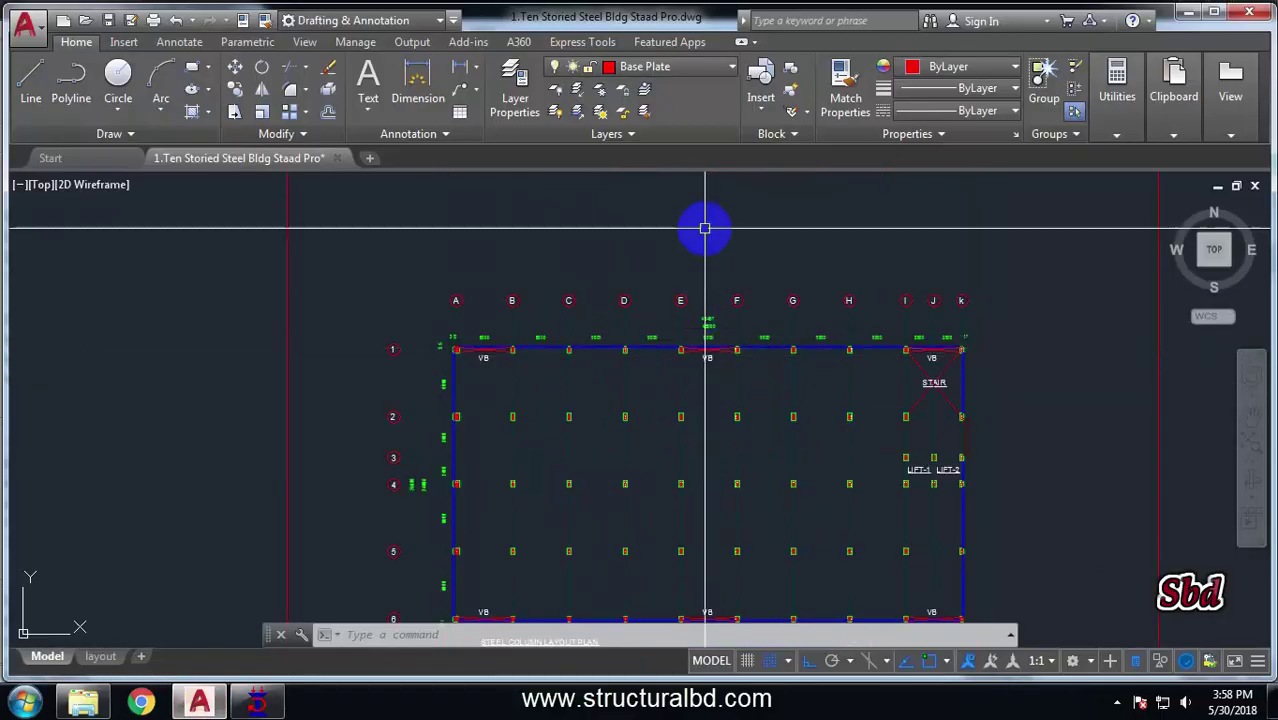
{"action": "scroll", "coordinate": [702, 228], "scroll_direction": "down", "scroll_amount": 3}
{"action": "scroll", "coordinate": [685, 380], "scroll_direction": "up", "scroll_amount": 4}
{"action": "scroll", "coordinate": [632, 457], "scroll_direction": "down", "scroll_amount": 2}
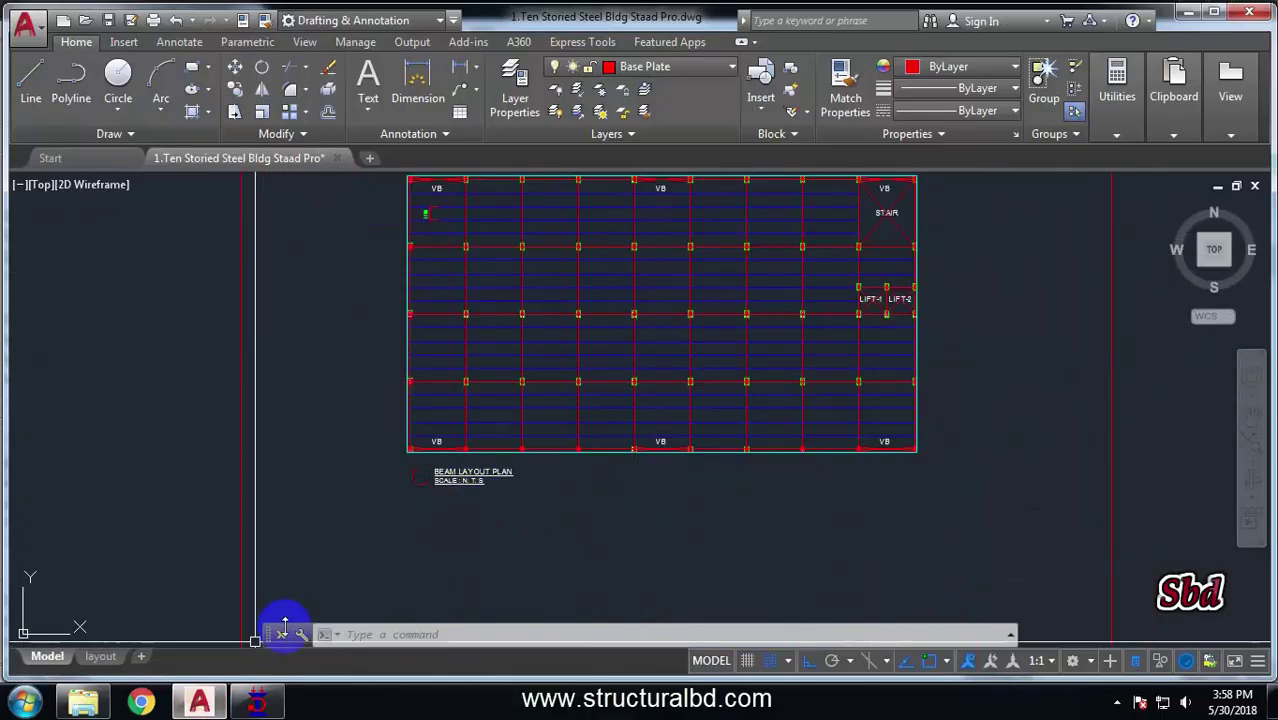
Return to STAAD.Pro and add a Tapered I section with 0.5 m start and end depths and a 0.20 m wide top flange
{"action": "left_click", "coordinate": [257, 700]}
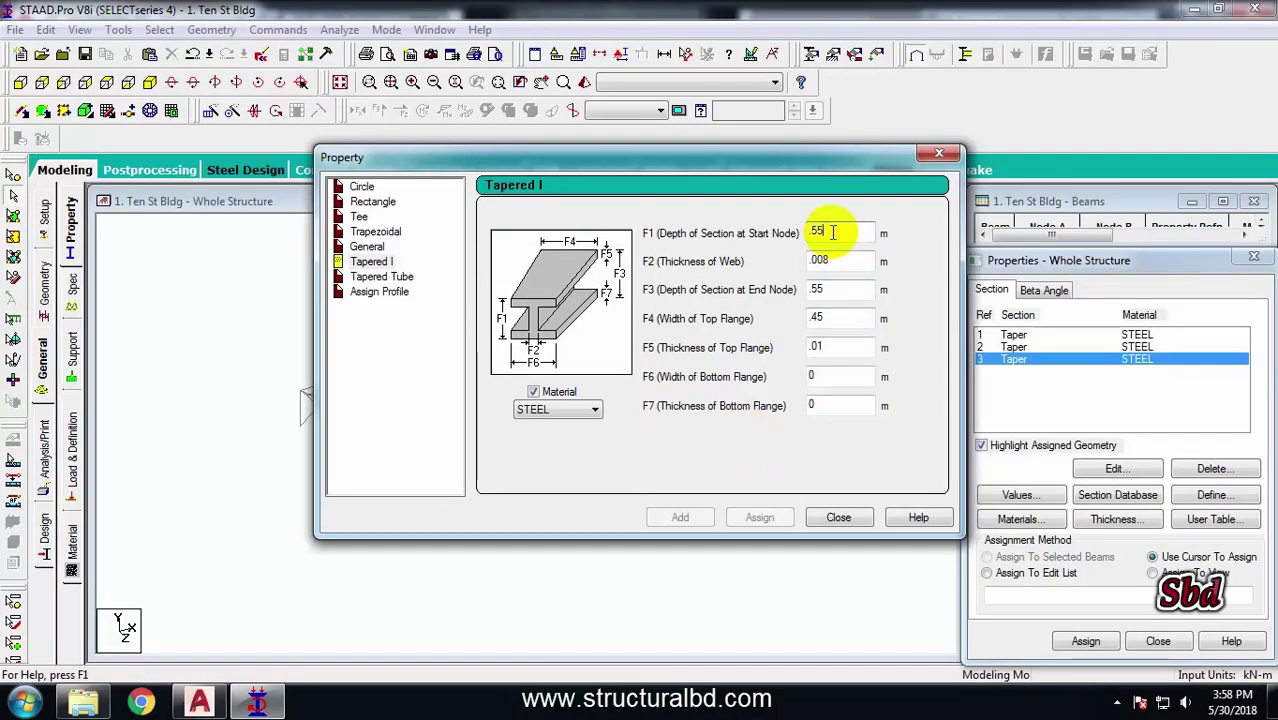
{"action": "left_click", "coordinate": [834, 291]}
{"action": "key", "text": "BackSpace"}
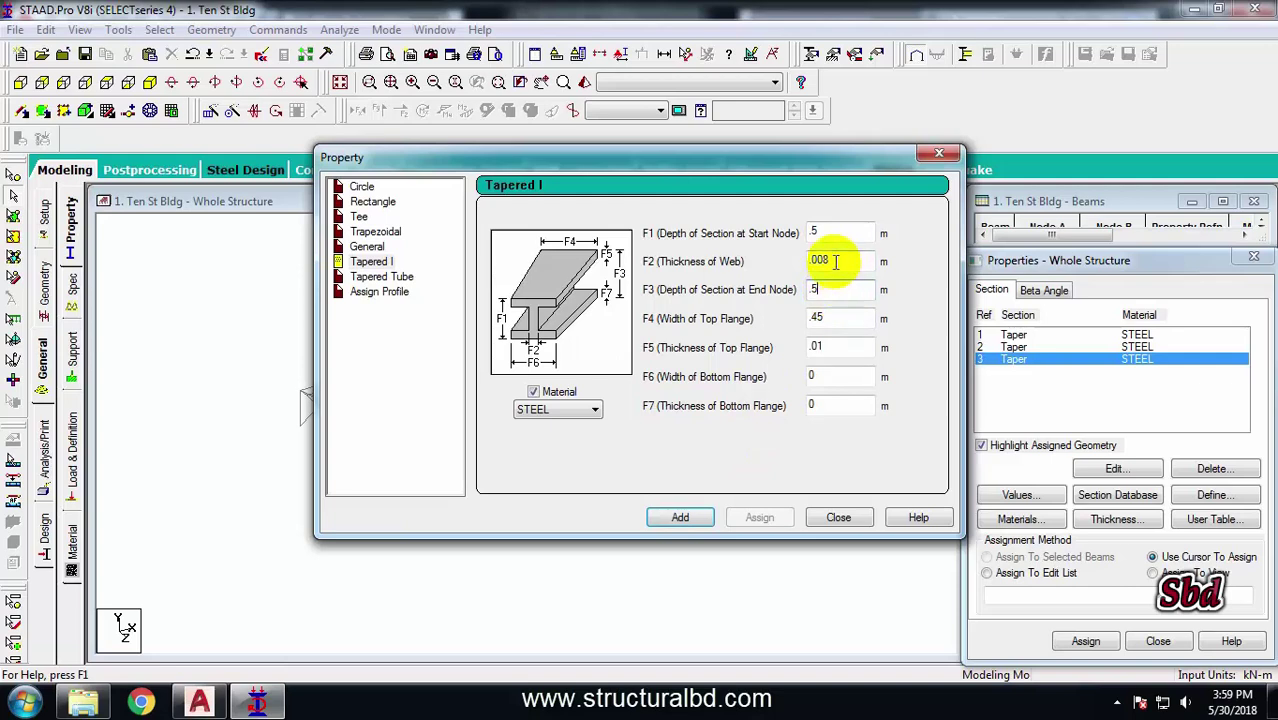
{"action": "left_click", "coordinate": [835, 261]}
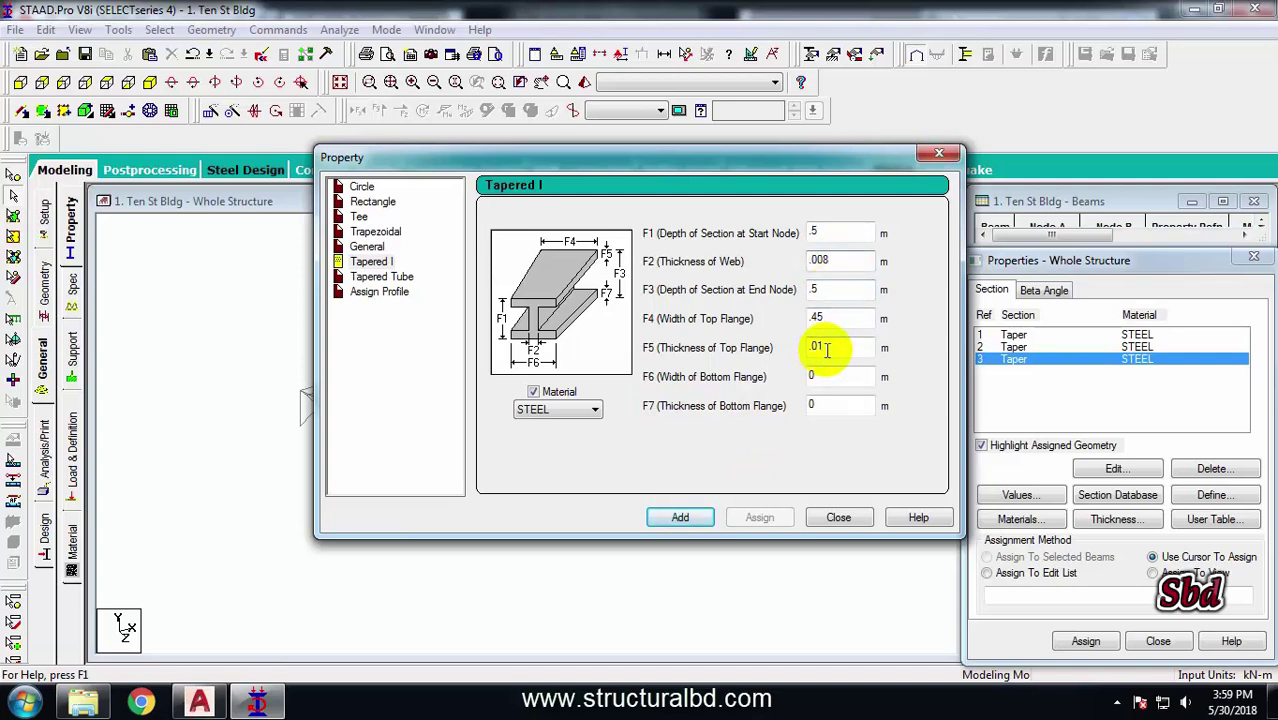
{"action": "left_click", "coordinate": [836, 320]}
{"action": "key", "text": "BackSpace"}
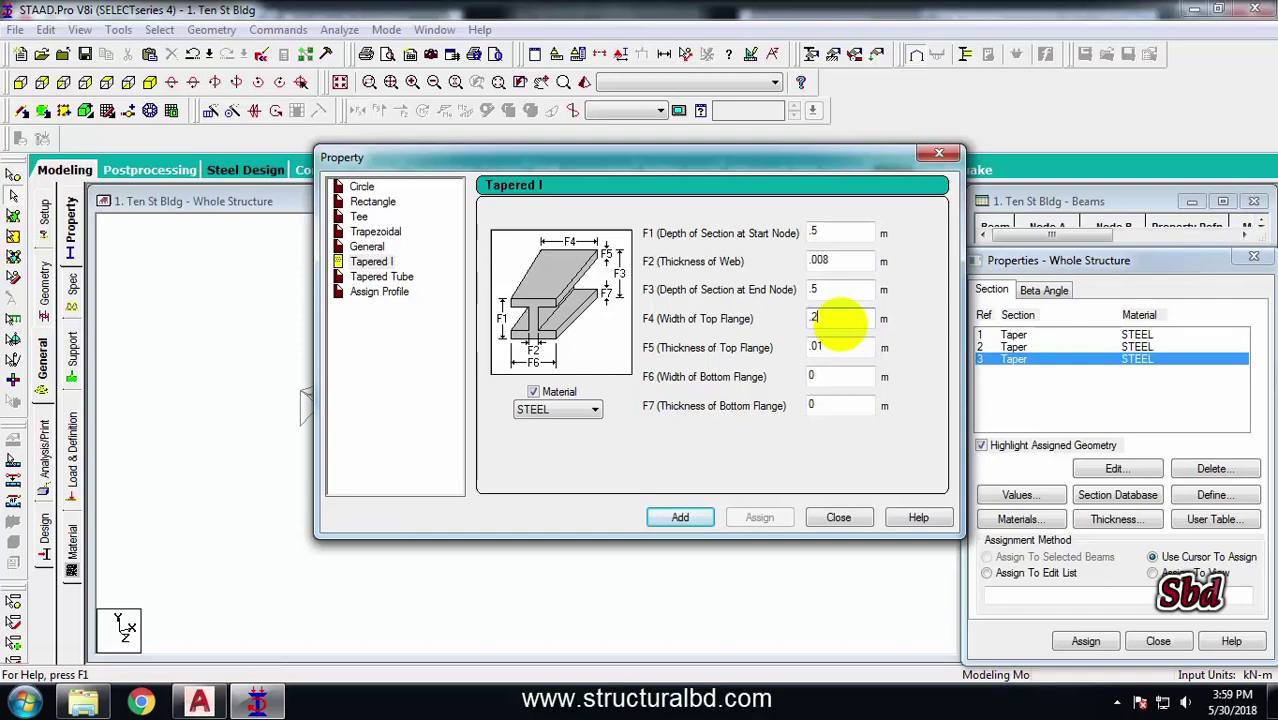
{"action": "type", "text": "0"}
{"action": "left_click", "coordinate": [680, 517]}
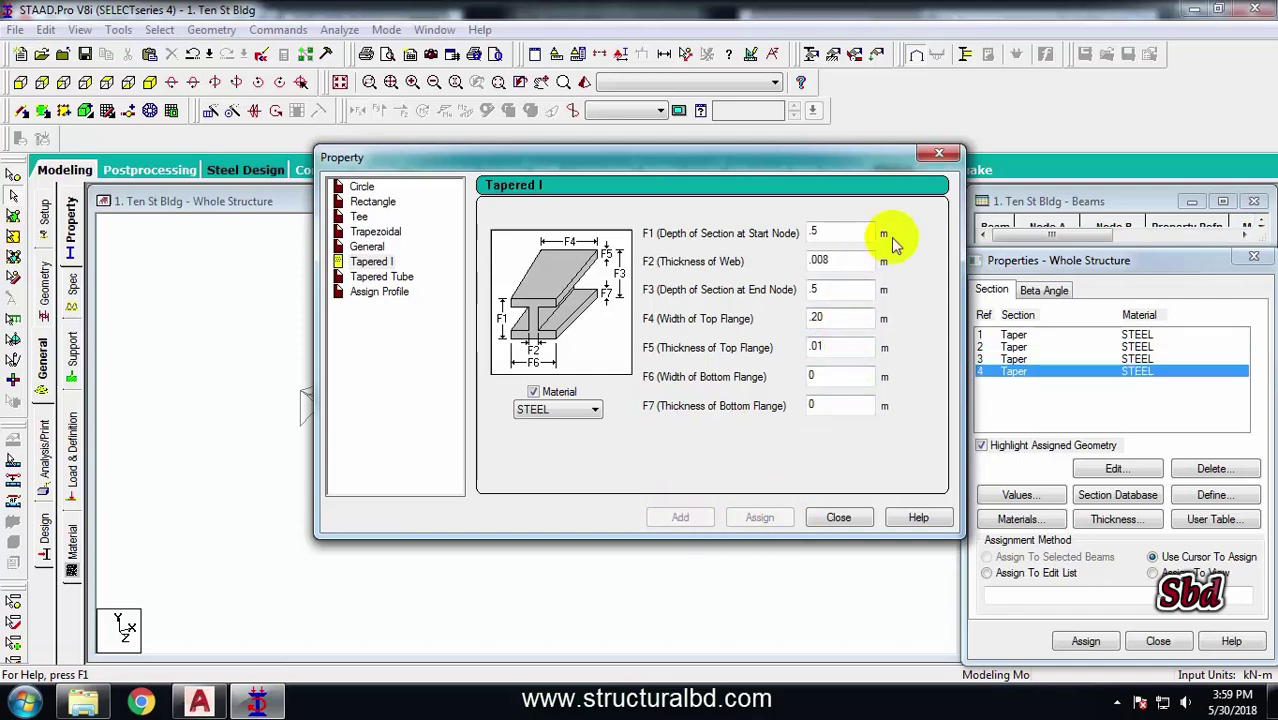
Switch to AutoCAD and examine the main beams between columns on the middle grid line of the beam layout plan
{"action": "left_click", "coordinate": [199, 700]}
{"action": "scroll", "coordinate": [742, 371], "scroll_direction": "down", "scroll_amount": 2}
{"action": "scroll", "coordinate": [605, 314], "scroll_direction": "up", "scroll_amount": 5}
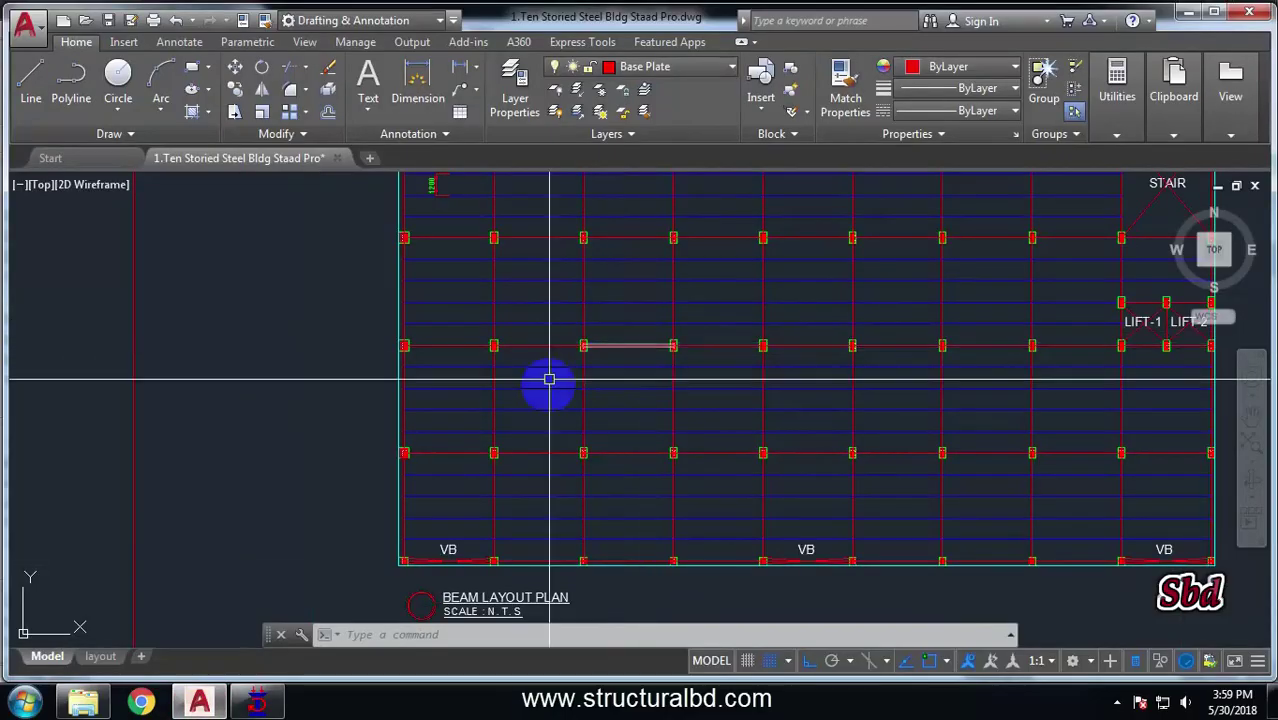
{"action": "scroll", "coordinate": [653, 345], "scroll_direction": "up", "scroll_amount": 2}
{"action": "left_click", "coordinate": [560, 347]}
{"action": "left_click", "coordinate": [485, 345]}
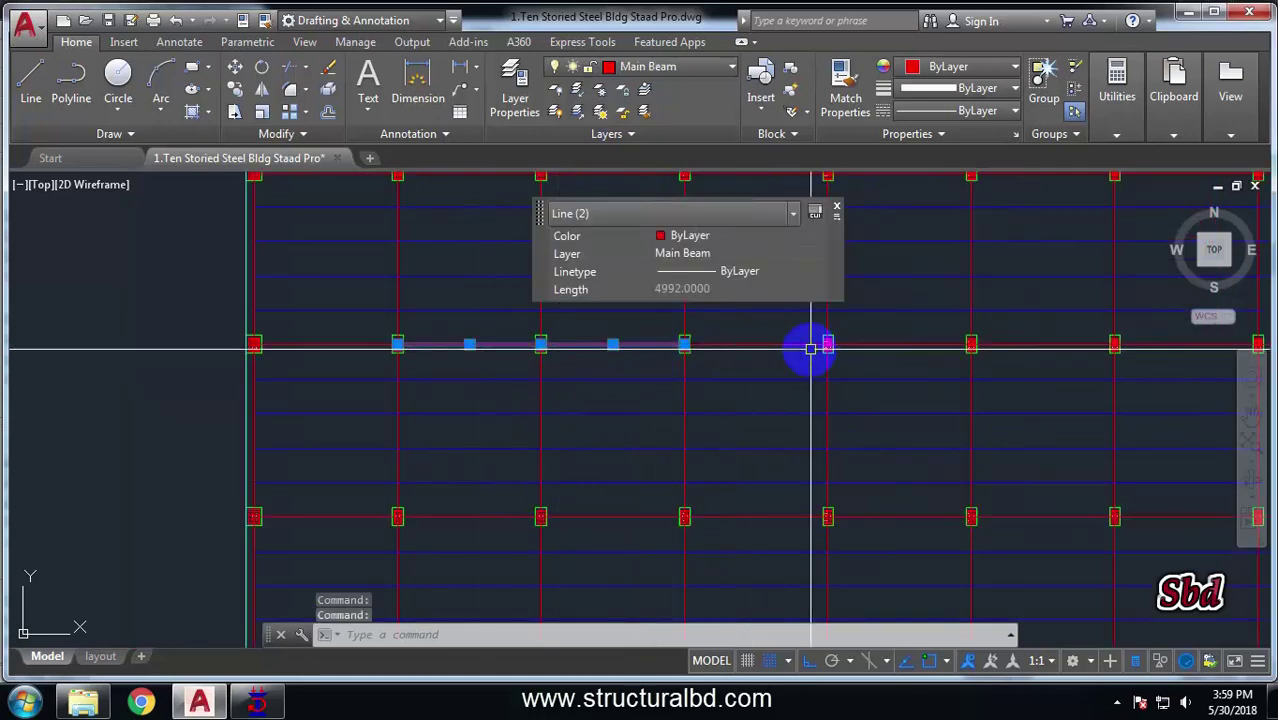
{"action": "scroll", "coordinate": [810, 348], "scroll_direction": "down", "scroll_amount": 2}
{"action": "key", "text": "Escape"}
In STAAD.Pro, add a Tapered I section with 0.35 m depths, 0.006 m web, and 0.15 m wide, 0.008 m thick top flange
{"action": "left_click", "coordinate": [257, 700]}
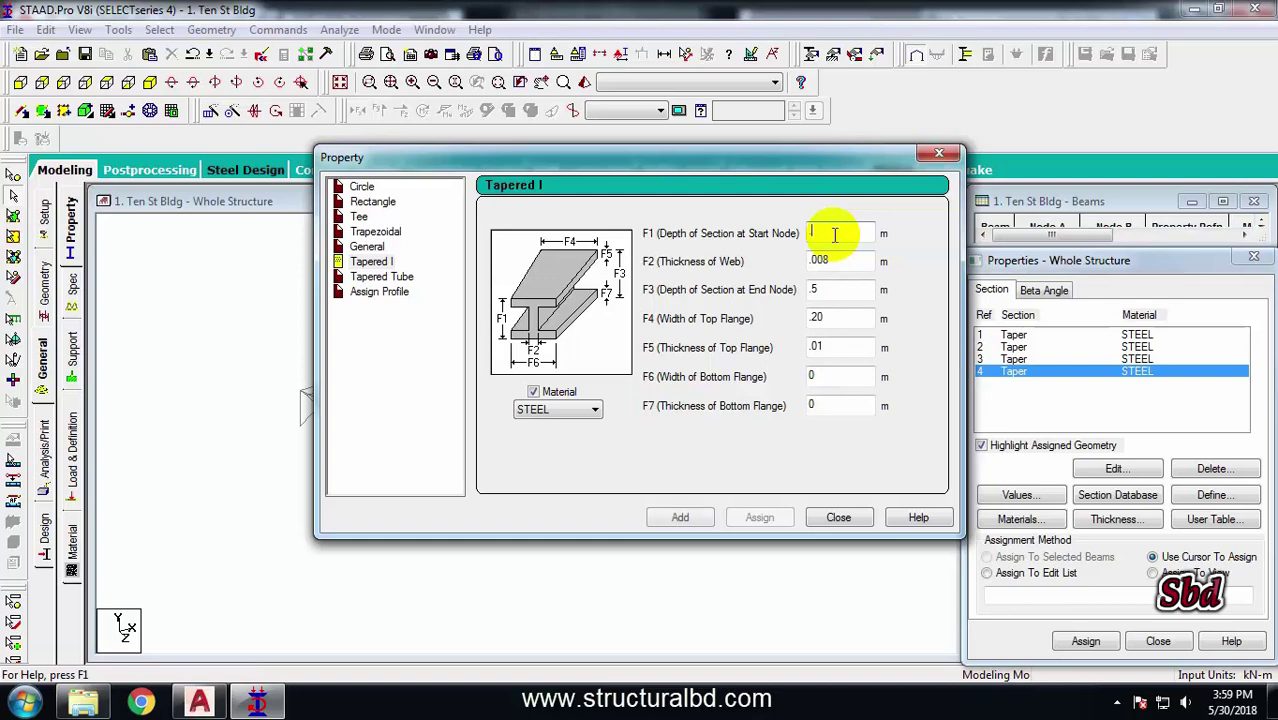
{"action": "type", "text": "5"}
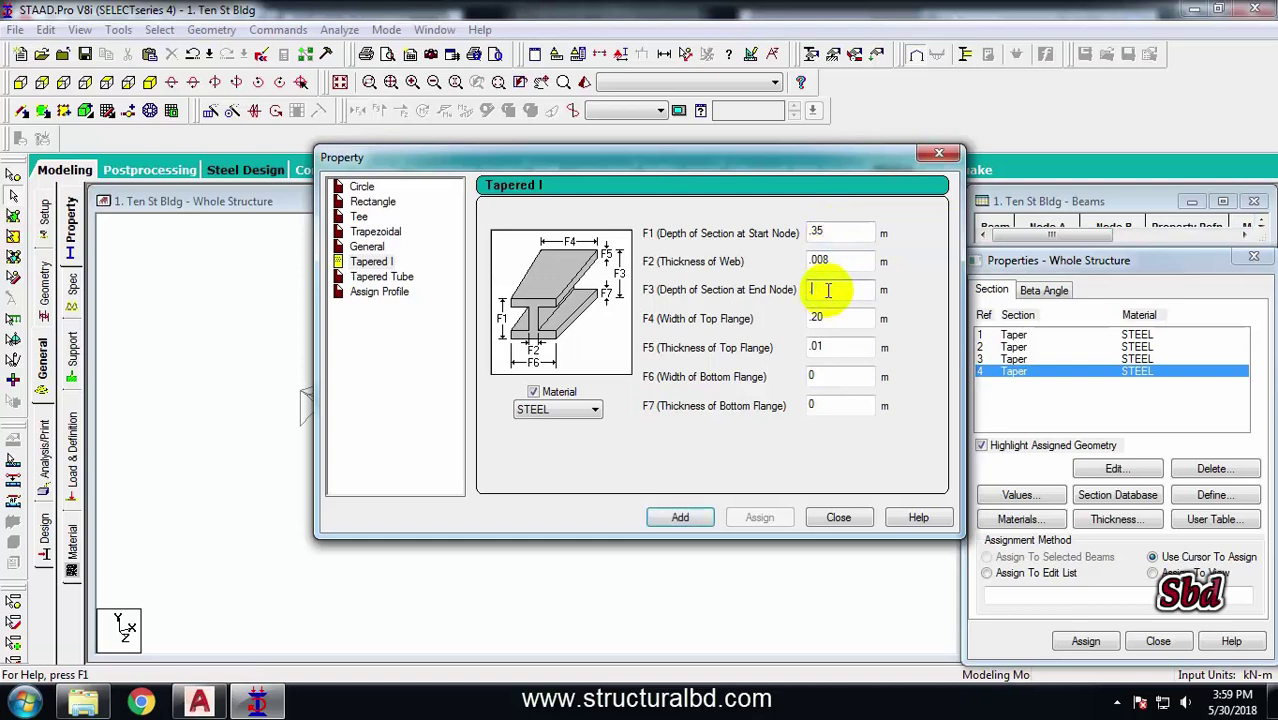
{"action": "type", "text": ".35"}
{"action": "left_click", "coordinate": [840, 260]}
{"action": "type", "text": ".00"}
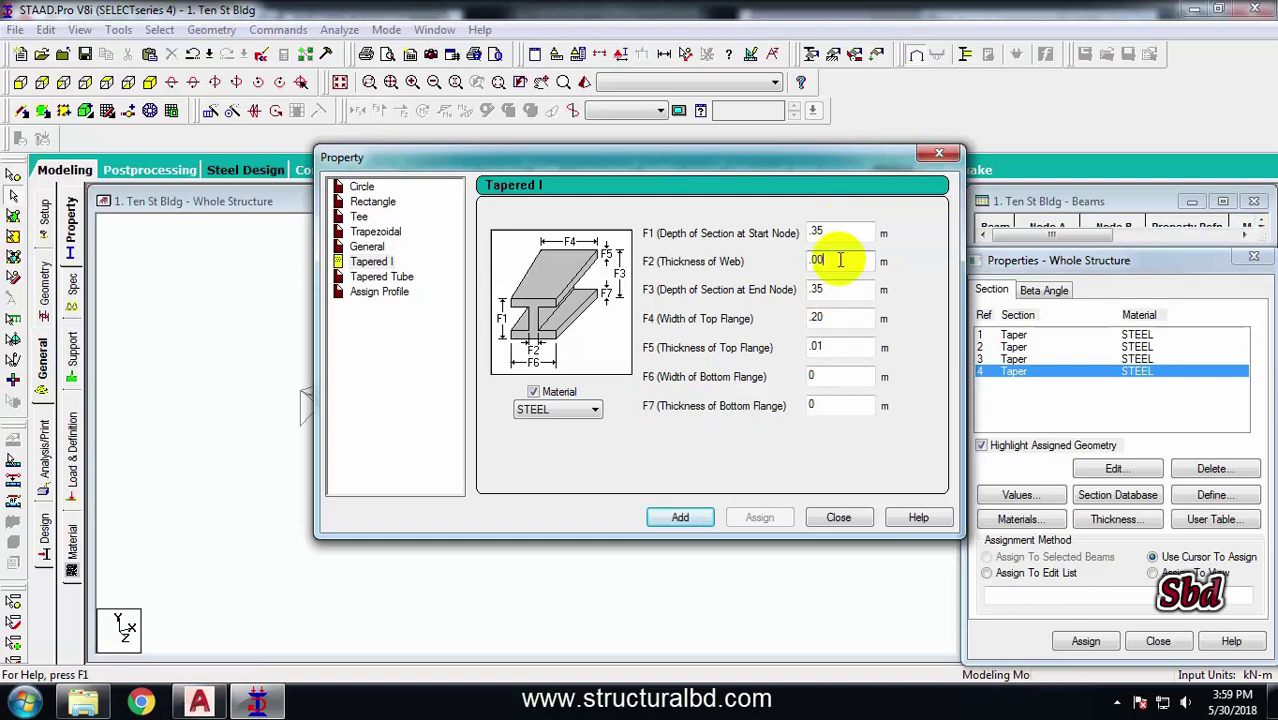
{"action": "type", "text": "6"}
{"action": "left_click", "coordinate": [830, 318]}
{"action": "type", "text": ".1"}
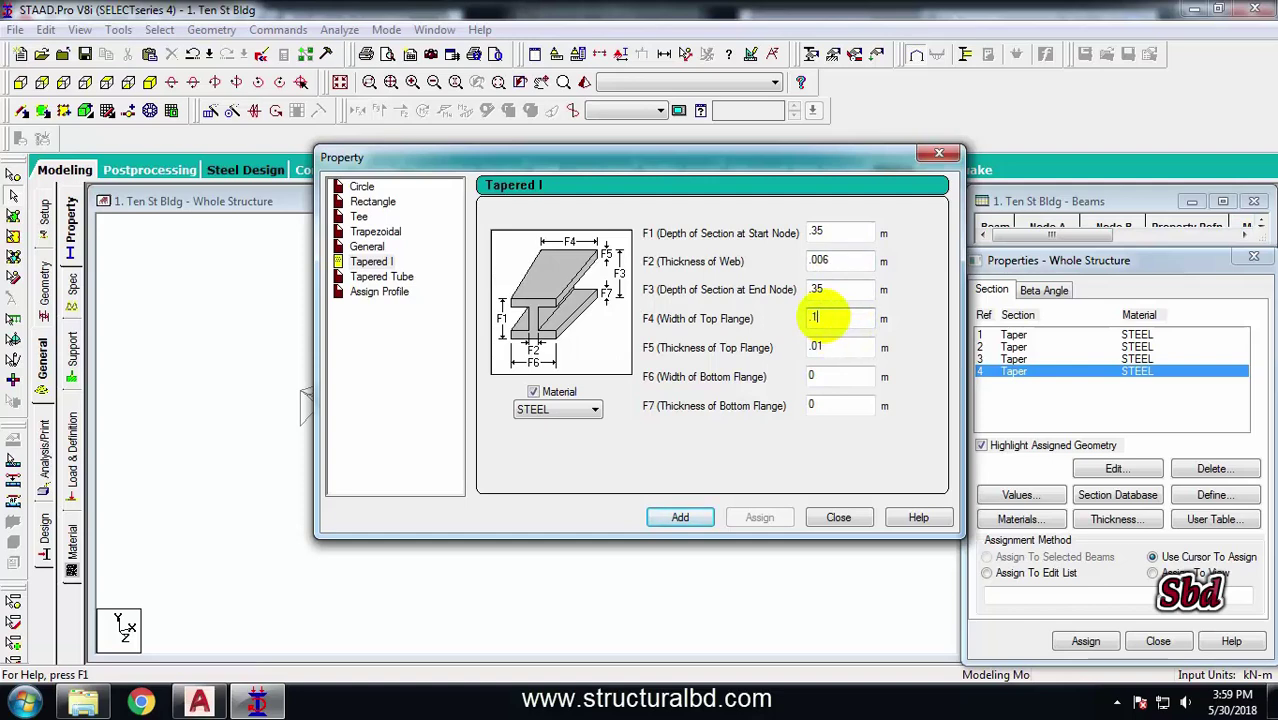
{"action": "type", "text": "5"}
{"action": "left_click", "coordinate": [830, 348]}
{"action": "type", "text": ".00"}
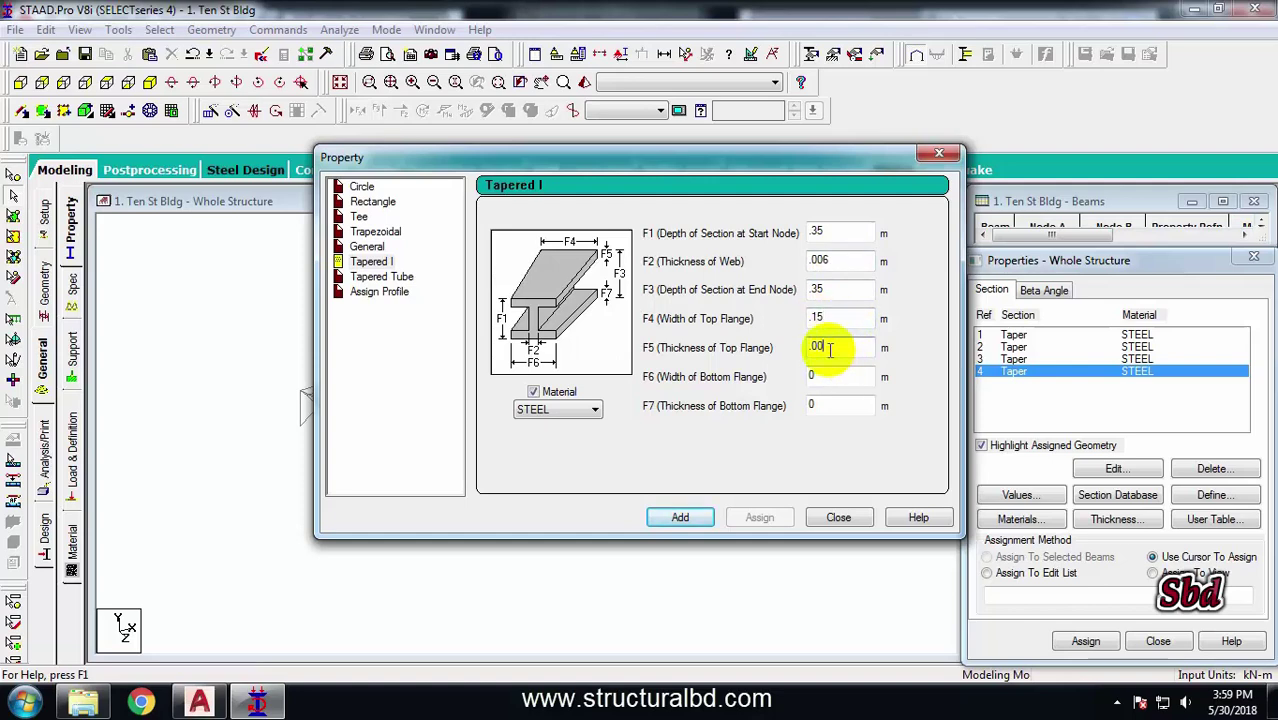
{"action": "type", "text": "8"}
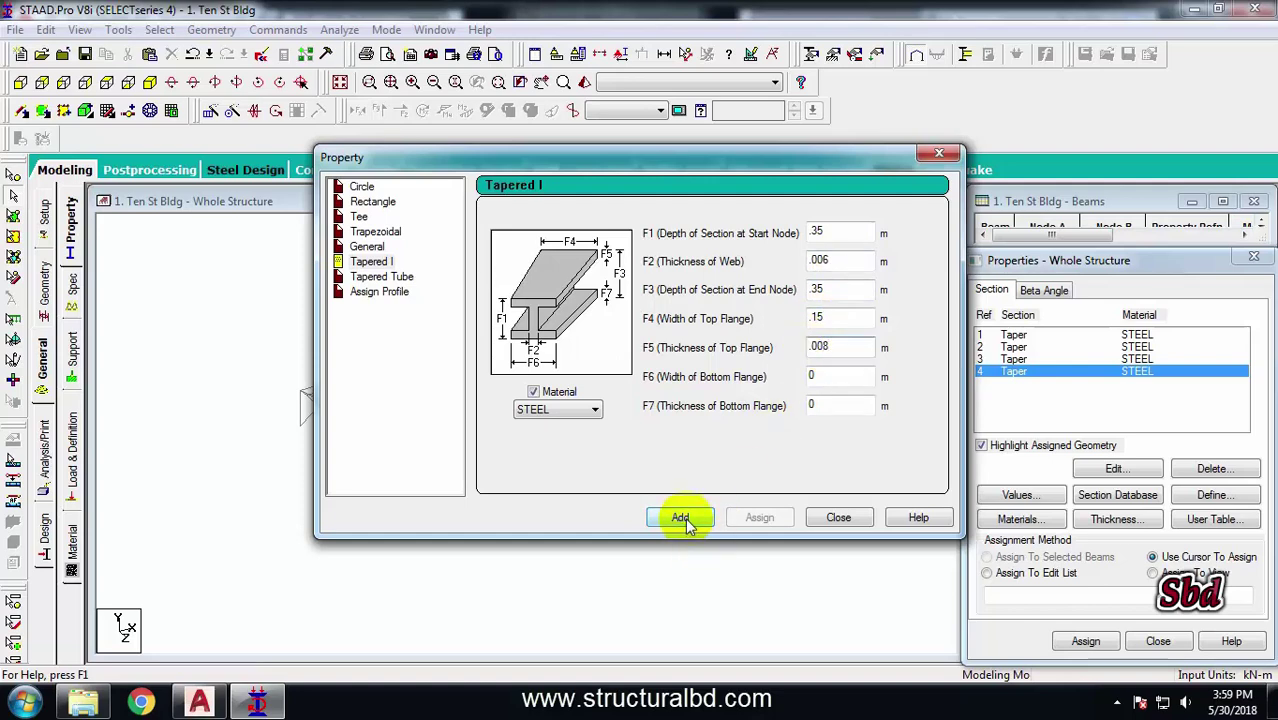
{"action": "left_click", "coordinate": [686, 524]}
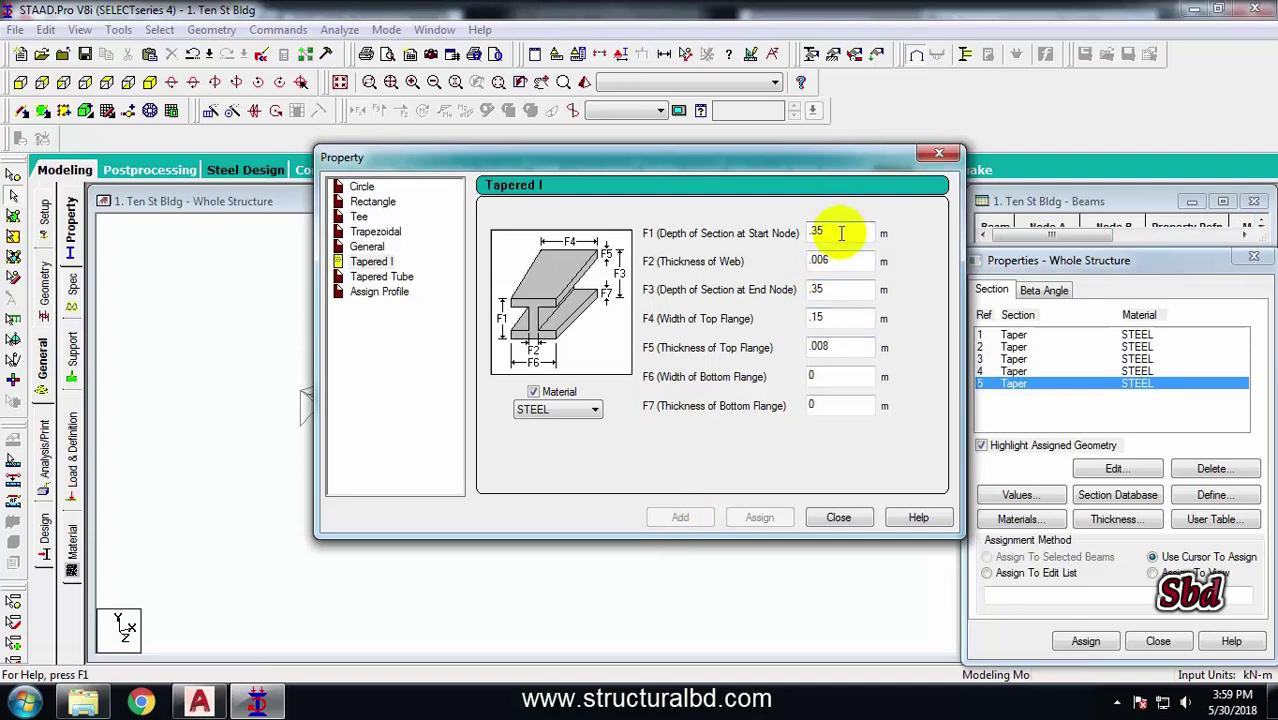
Add a Tapered I section with 0.3 m depths, 0.005 m web and 0.006 m thick top flange, and finish defining sections
{"action": "key", "text": "BackSpace"}
{"action": "left_click", "coordinate": [844, 291]}
{"action": "left_click", "coordinate": [834, 256]}
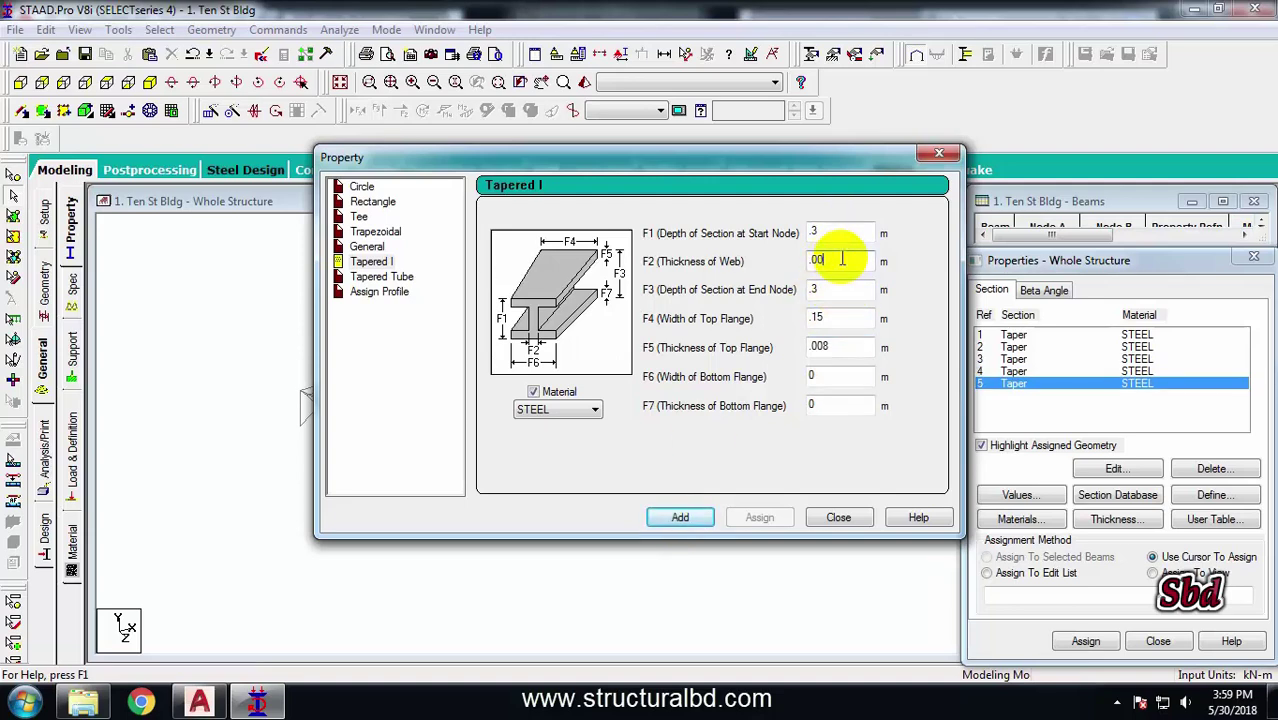
{"action": "type", "text": "5"}
{"action": "left_click", "coordinate": [836, 344]}
{"action": "type", "text": ".00"}
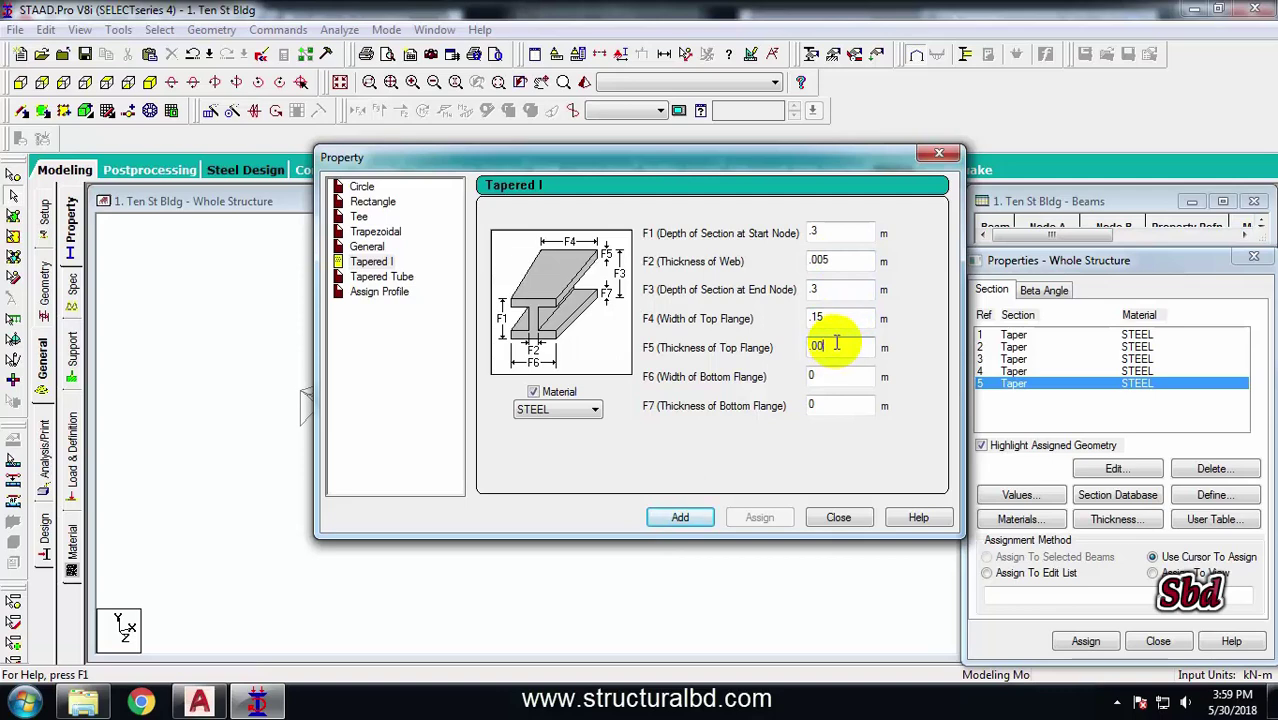
{"action": "type", "text": "6"}
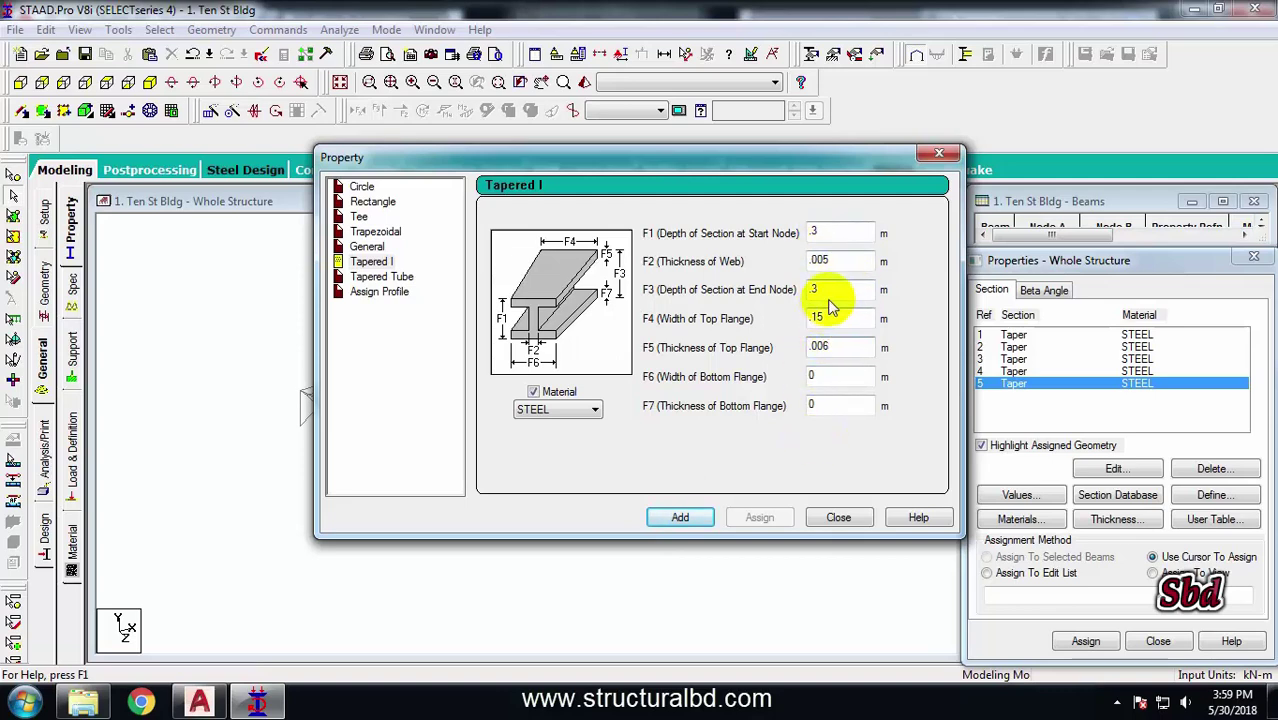
{"action": "left_click", "coordinate": [680, 517]}
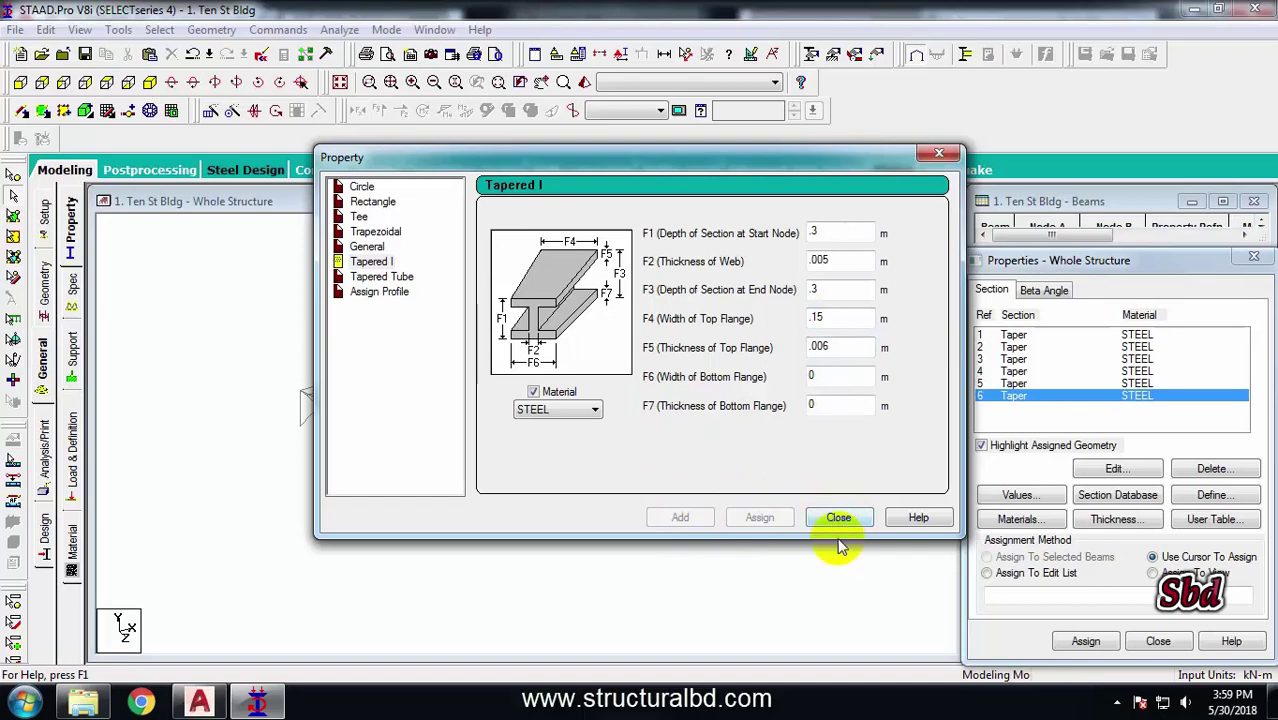
{"action": "left_click", "coordinate": [838, 520]}
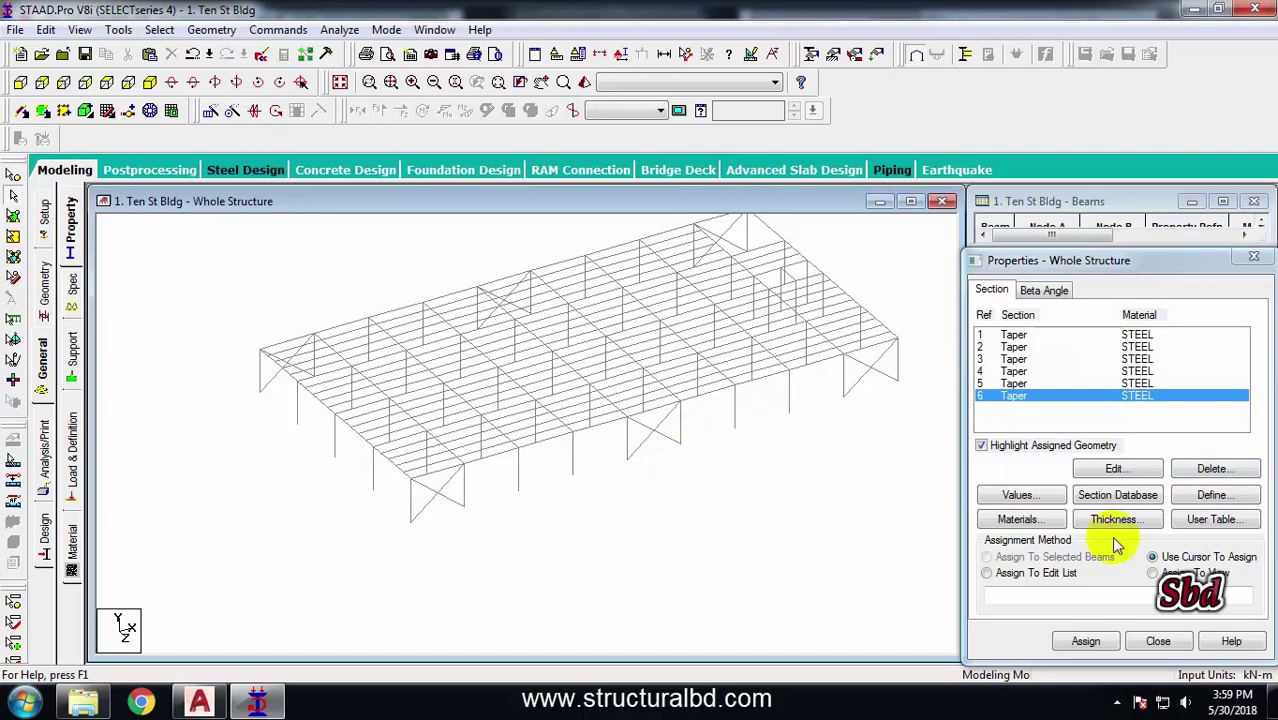
Add the British tube section TUB1501506.0 in steel from the section database and close the profile tables
{"action": "left_click", "coordinate": [1110, 500]}
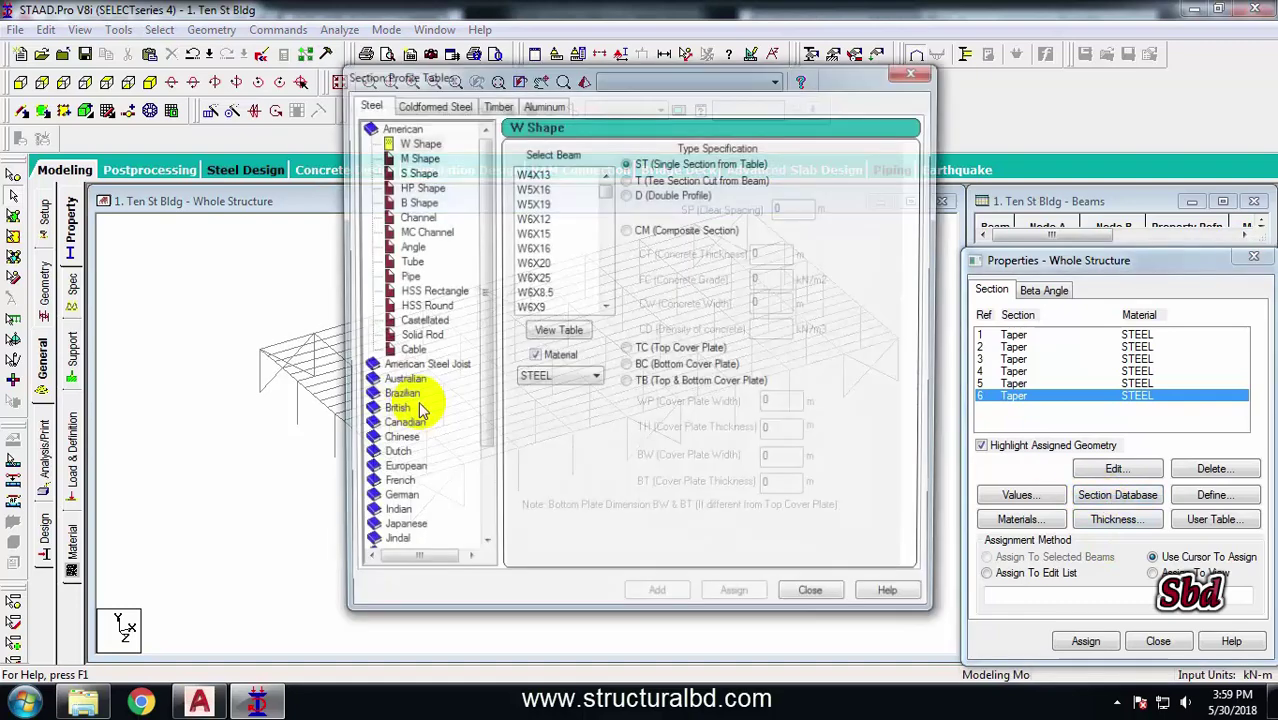
{"action": "double_click", "coordinate": [390, 411]}
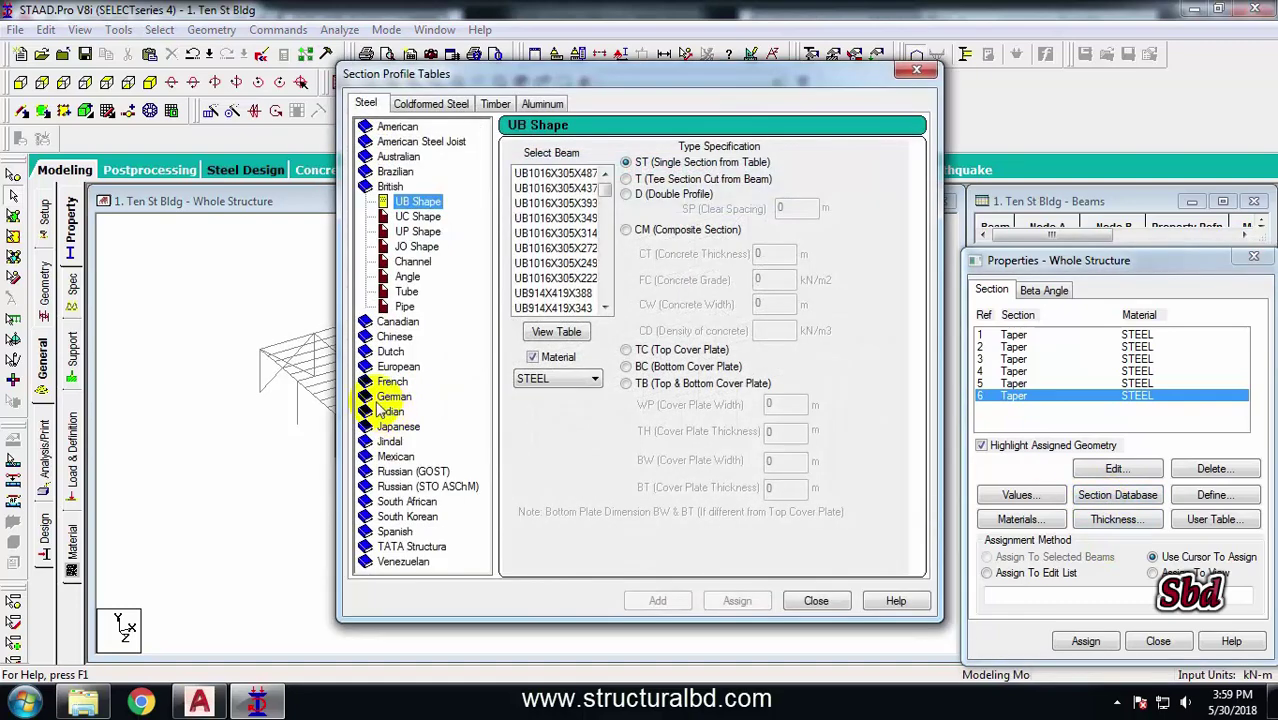
{"action": "left_click", "coordinate": [406, 291]}
{"action": "left_click_drag", "start_coordinate": [601, 200], "coordinate": [597, 255]}
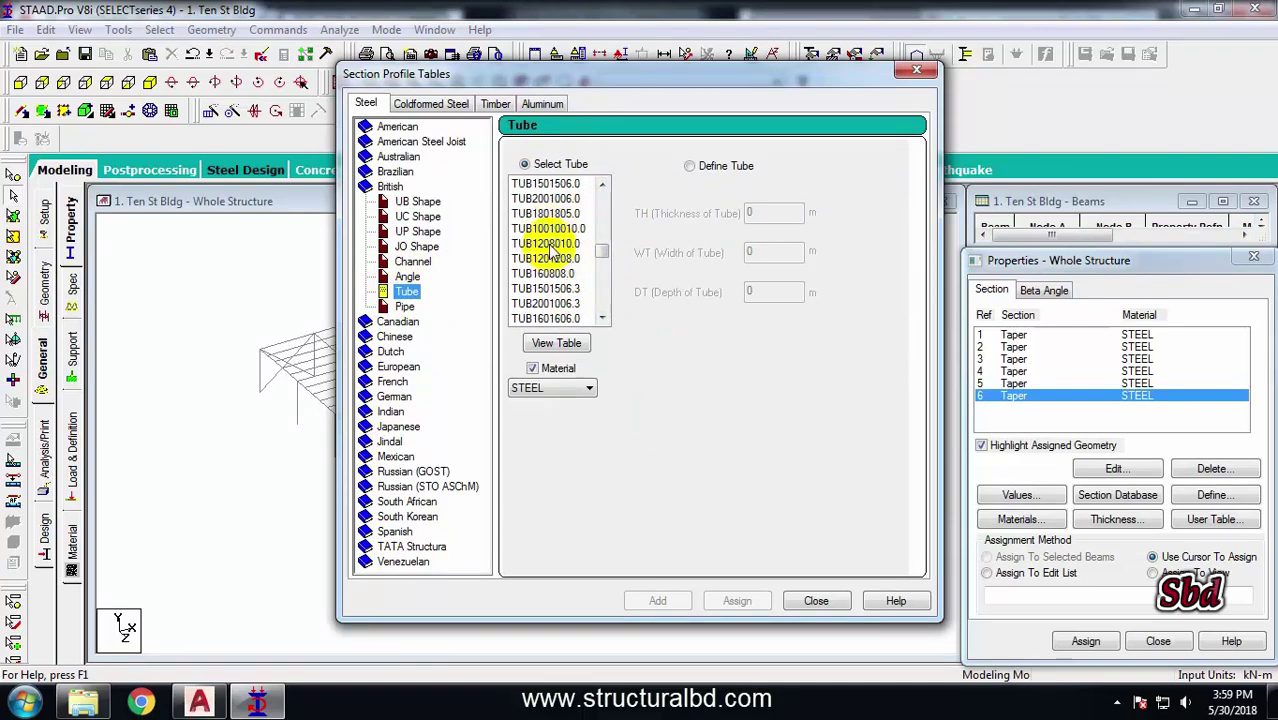
{"action": "left_click", "coordinate": [562, 289]}
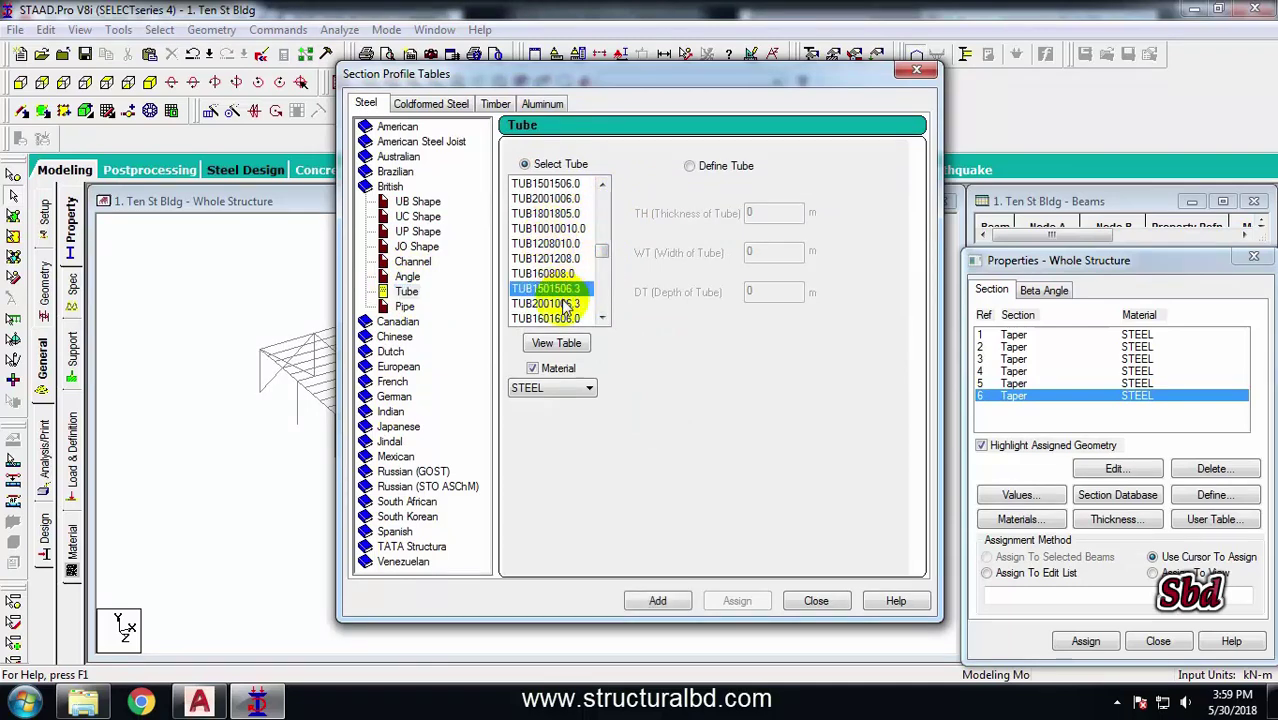
{"action": "scroll", "coordinate": [548, 303], "scroll_direction": "up", "scroll_amount": 1}
{"action": "left_click", "coordinate": [550, 228]}
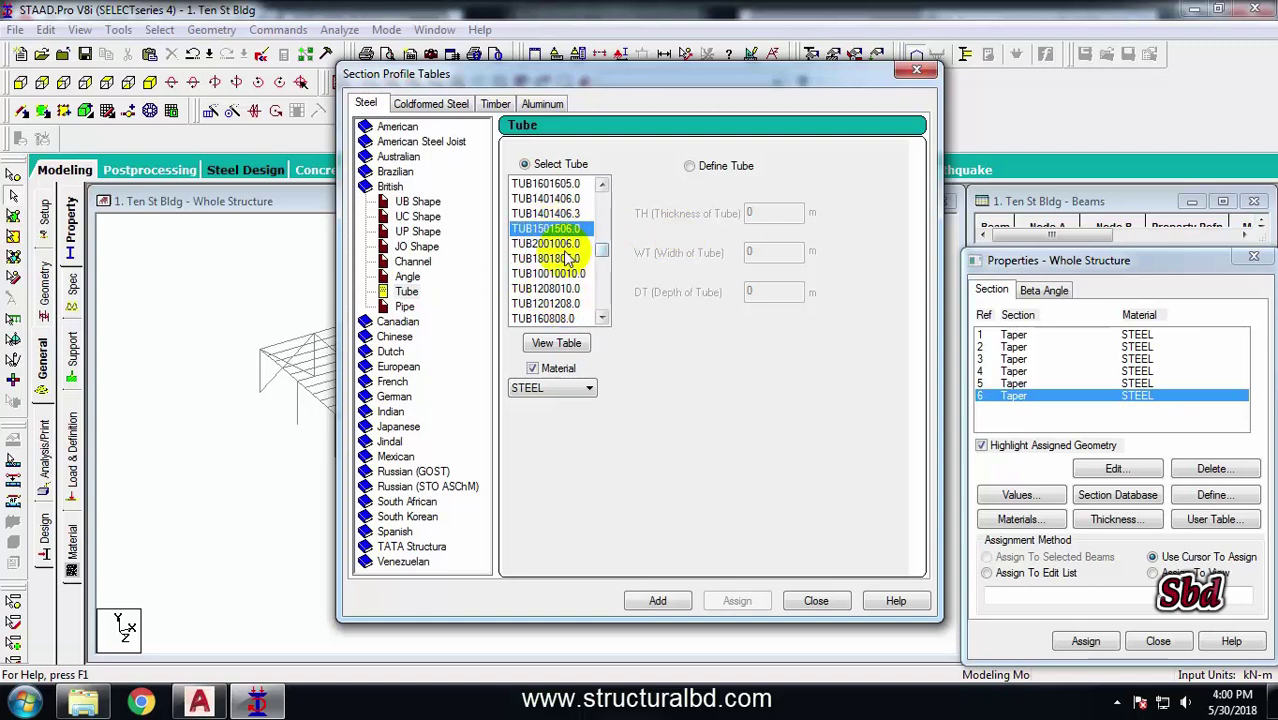
{"action": "left_click", "coordinate": [657, 600]}
{"action": "left_click", "coordinate": [820, 604]}
Select all members parallel to Y and open these columns in a new view
{"action": "mouse_move", "coordinate": [730, 338]}
{"action": "middle_mouse_down"}
{"action": "mouse_move", "coordinate": [713, 384]}
{"action": "mouse_move", "coordinate": [711, 346]}
{"action": "middle_mouse_up"}
{"action": "scroll", "coordinate": [719, 500], "scroll_direction": "up", "scroll_amount": 1}
{"action": "scroll", "coordinate": [715, 499], "scroll_direction": "down", "scroll_amount": 1}
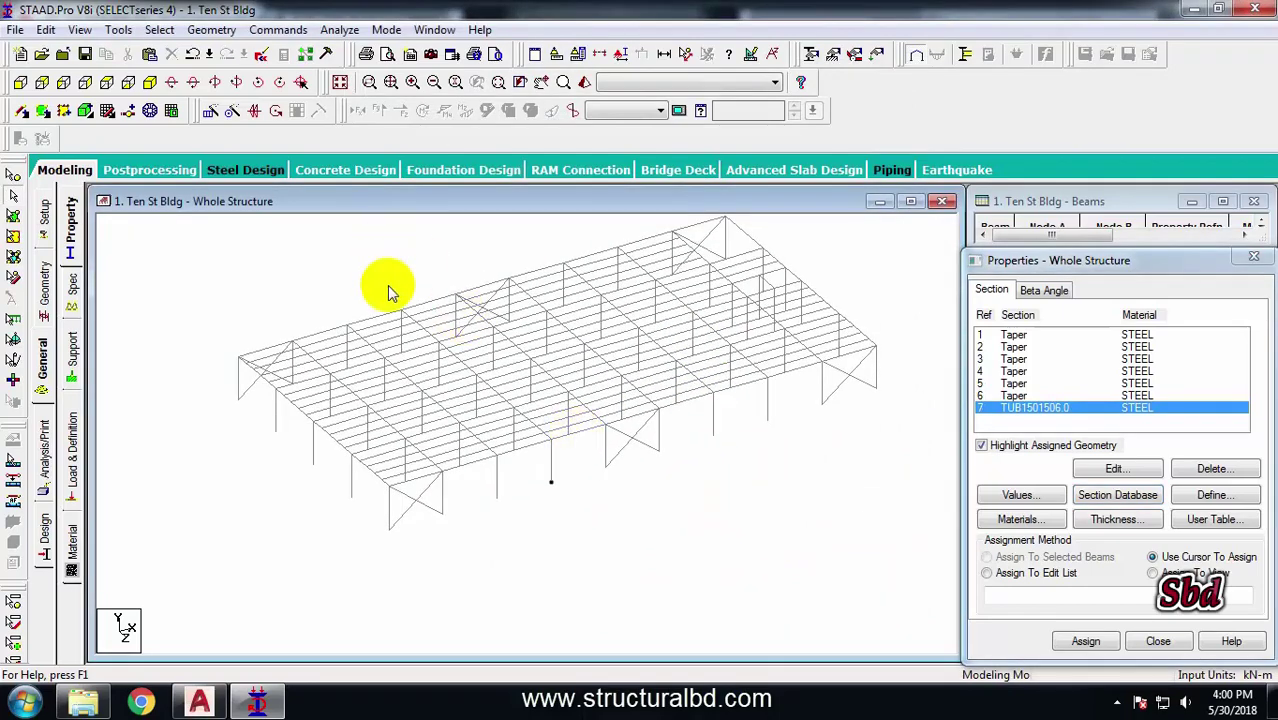
{"action": "left_click", "coordinate": [163, 29]}
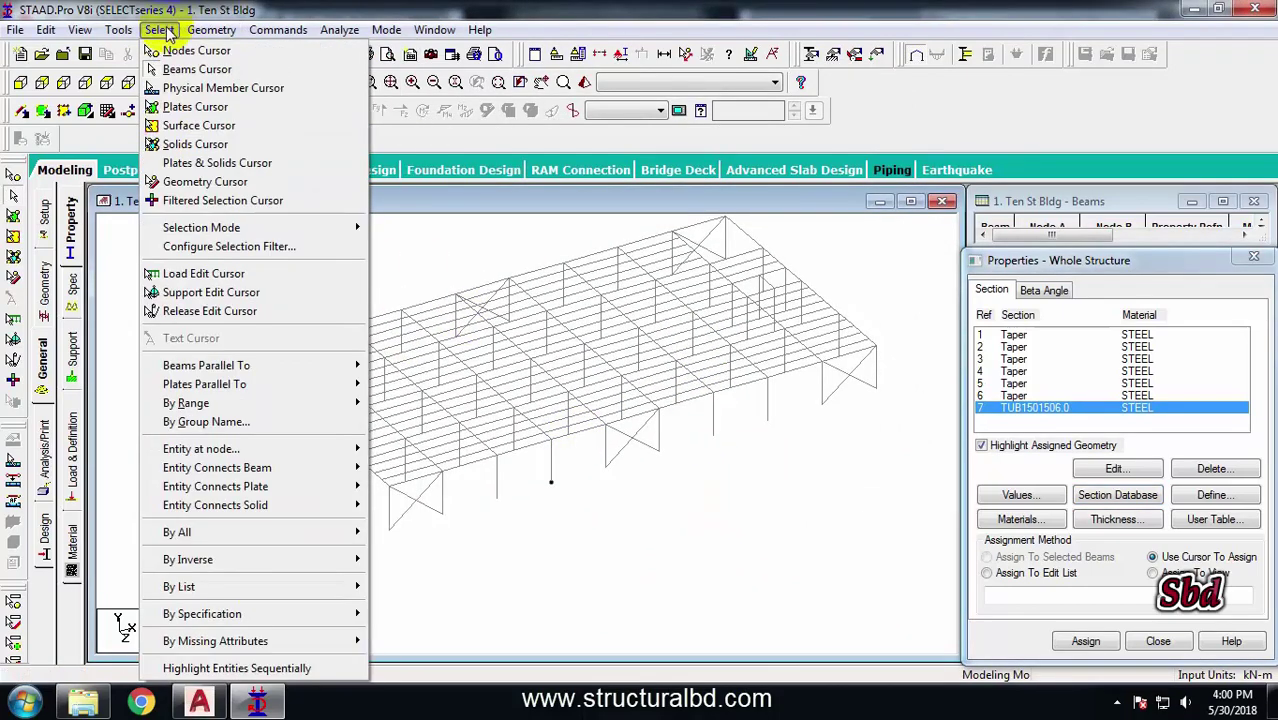
{"action": "mouse_move", "coordinate": [351, 365]}
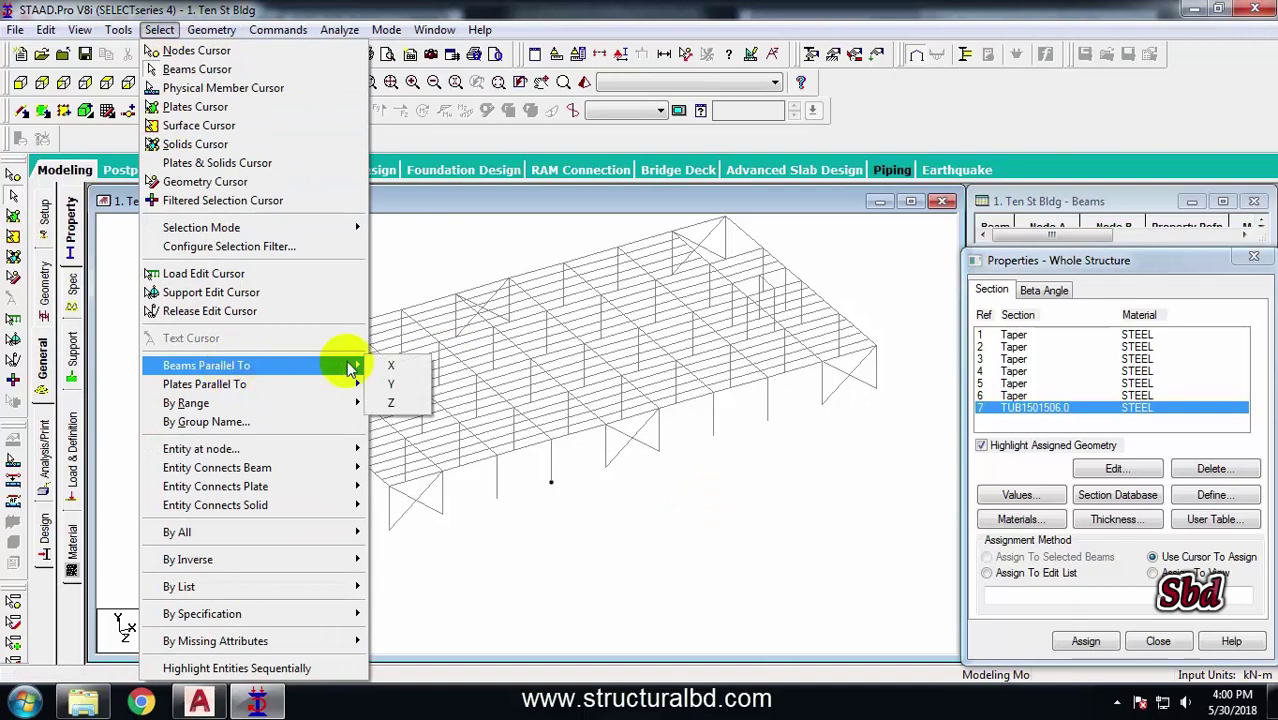
{"action": "left_click", "coordinate": [405, 390]}
{"action": "right_click", "coordinate": [703, 478]}
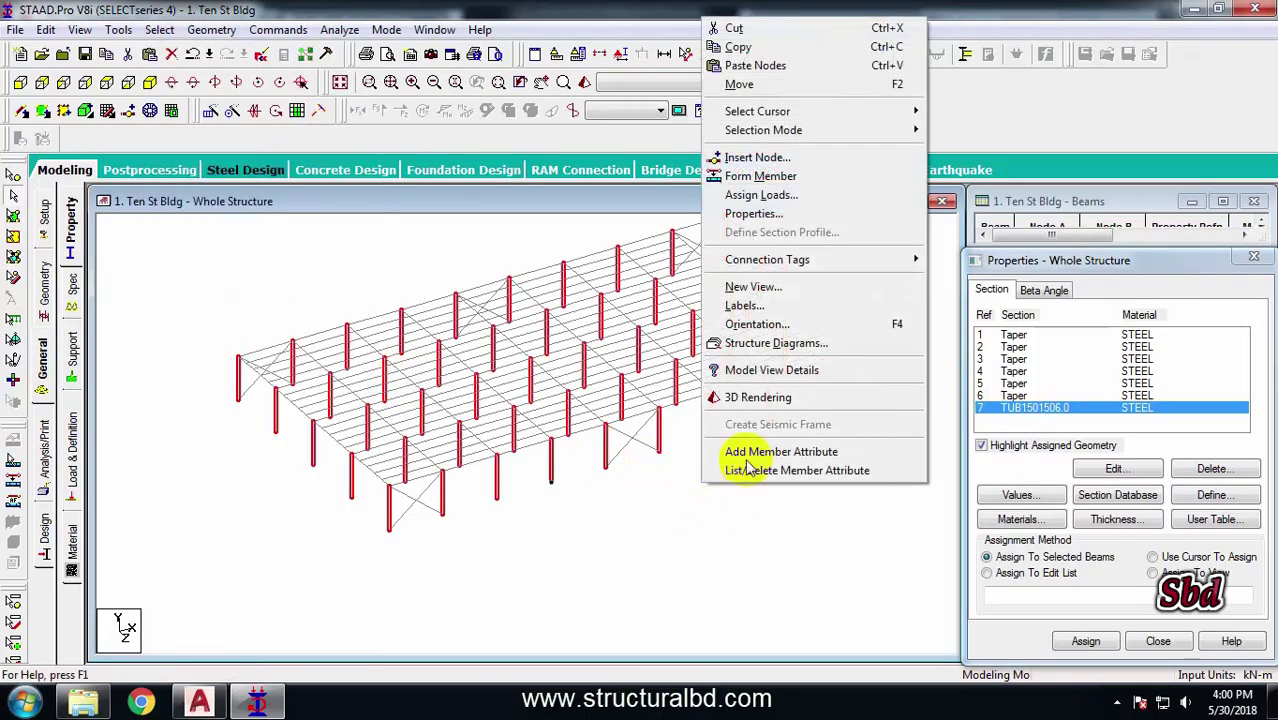
{"action": "left_click", "coordinate": [757, 290]}
{"action": "left_click", "coordinate": [762, 324]}
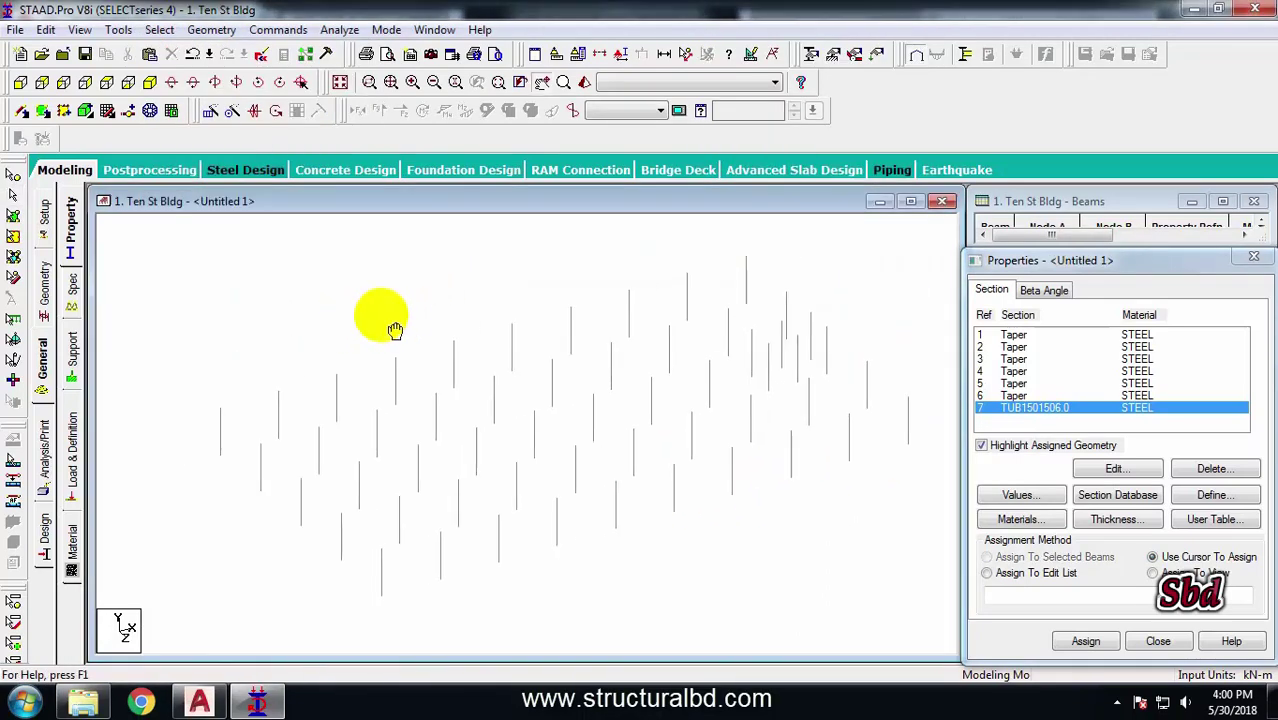
Assign Taper section 1 to all interior columns, selecting them in plan view and leaving out the perimeter
{"action": "left_click", "coordinate": [106, 82]}
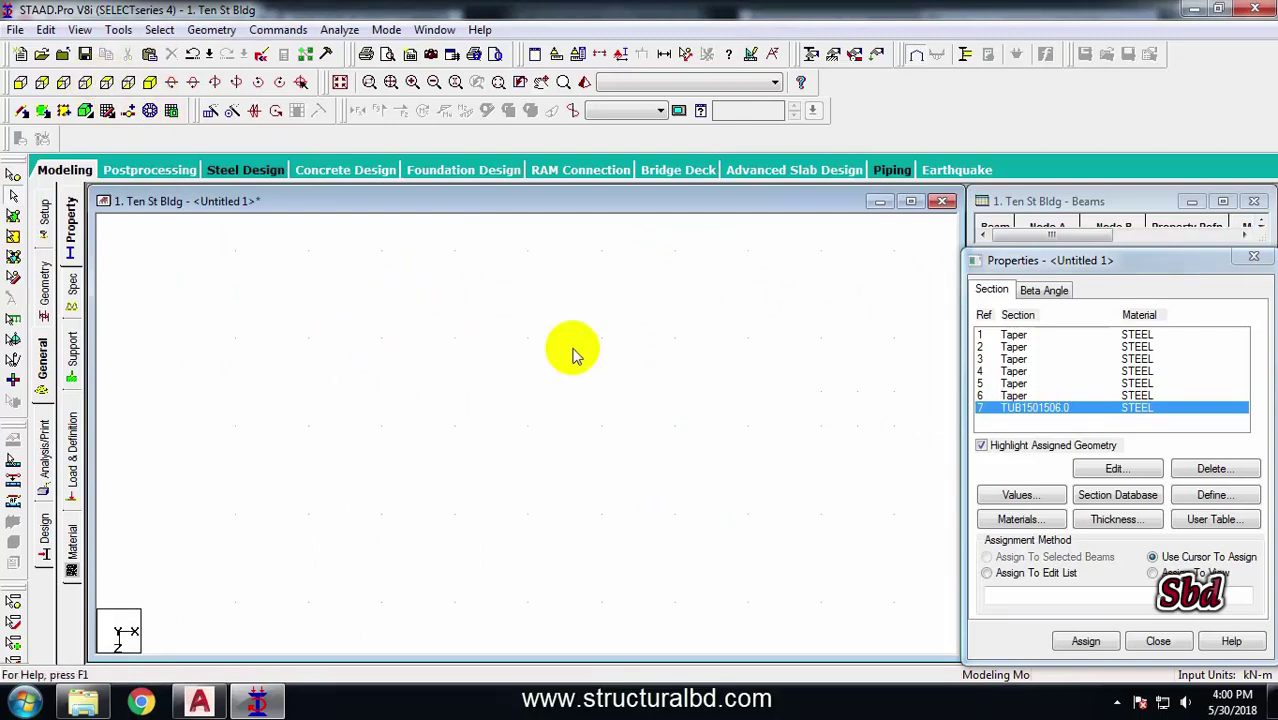
{"action": "scroll", "coordinate": [545, 368], "scroll_direction": "down", "scroll_amount": 1}
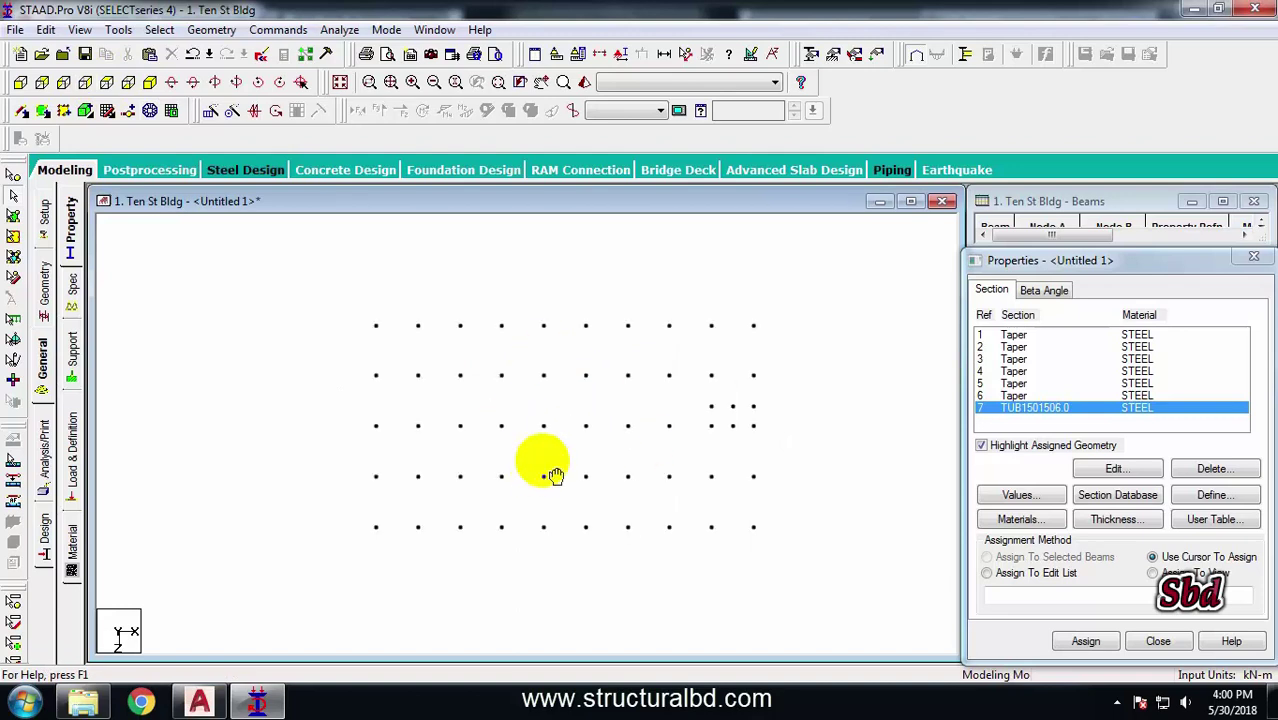
{"action": "middle_click_drag", "start_coordinate": [542, 462], "coordinate": [562, 434]}
{"action": "left_click", "coordinate": [1020, 335]}
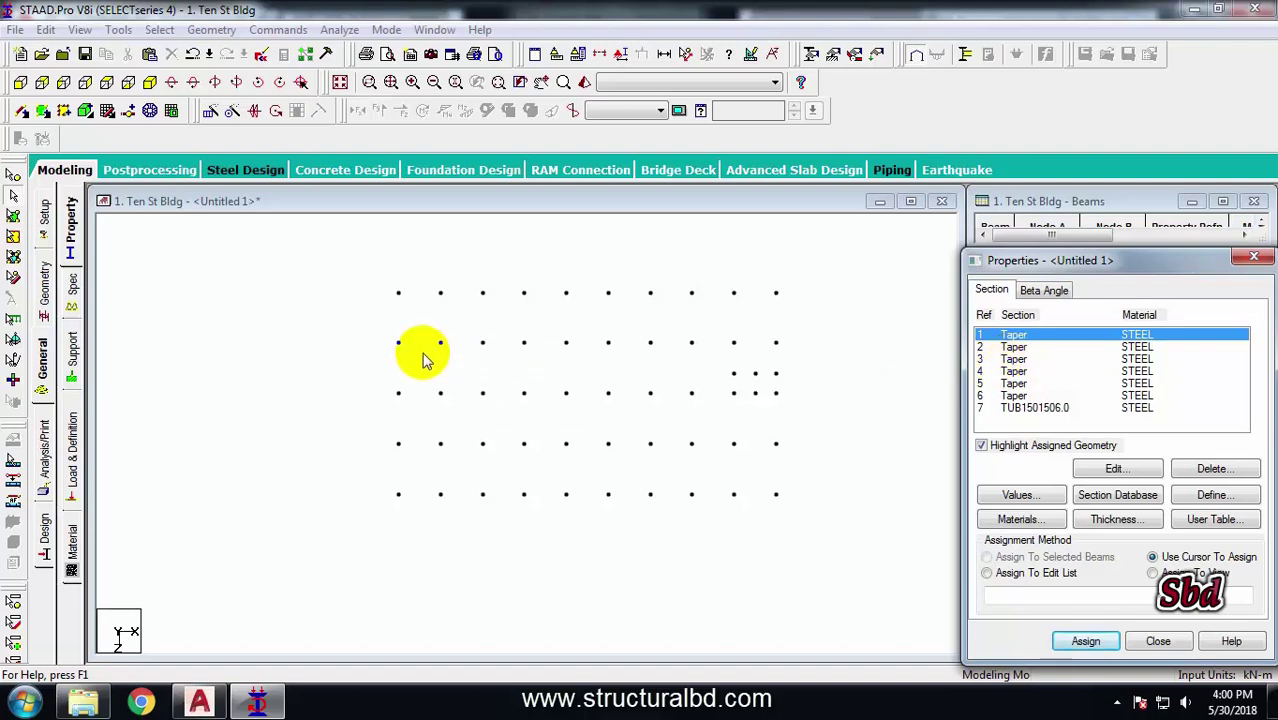
{"action": "left_click", "coordinate": [13, 200]}
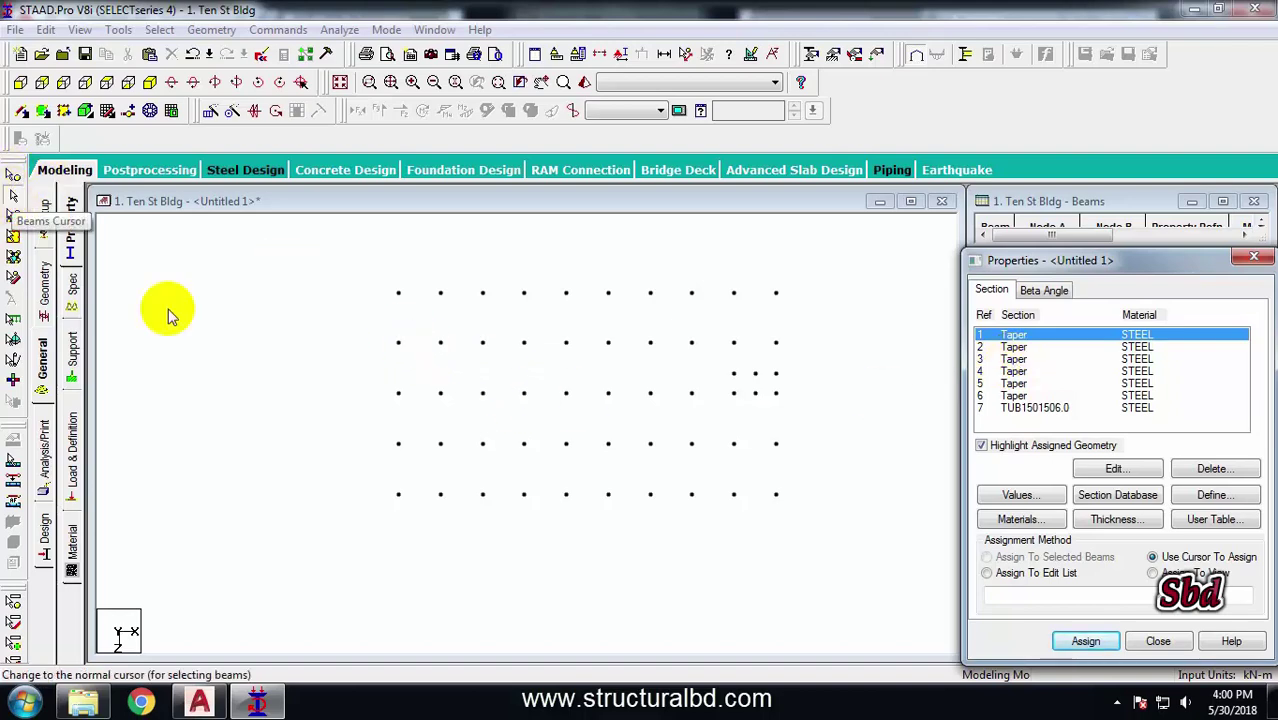
{"action": "left_click_drag", "start_coordinate": [430, 328], "coordinate": [762, 483]}
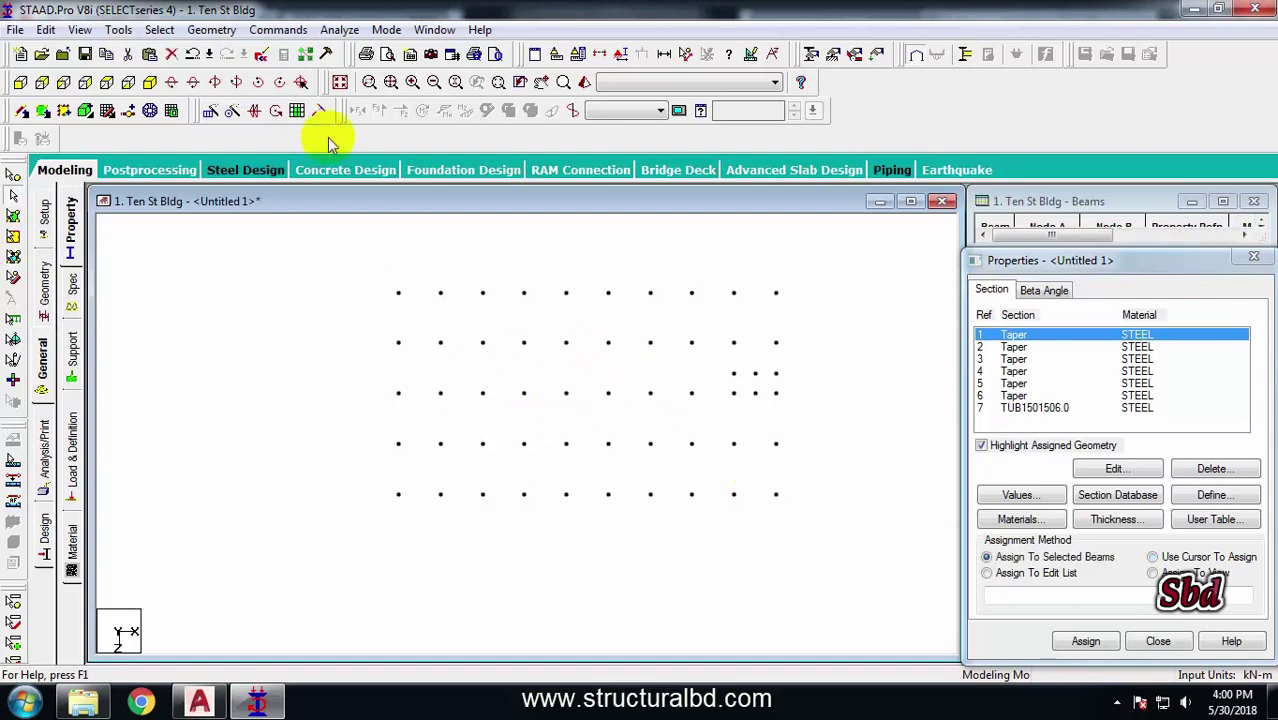
{"action": "left_click", "coordinate": [151, 85]}
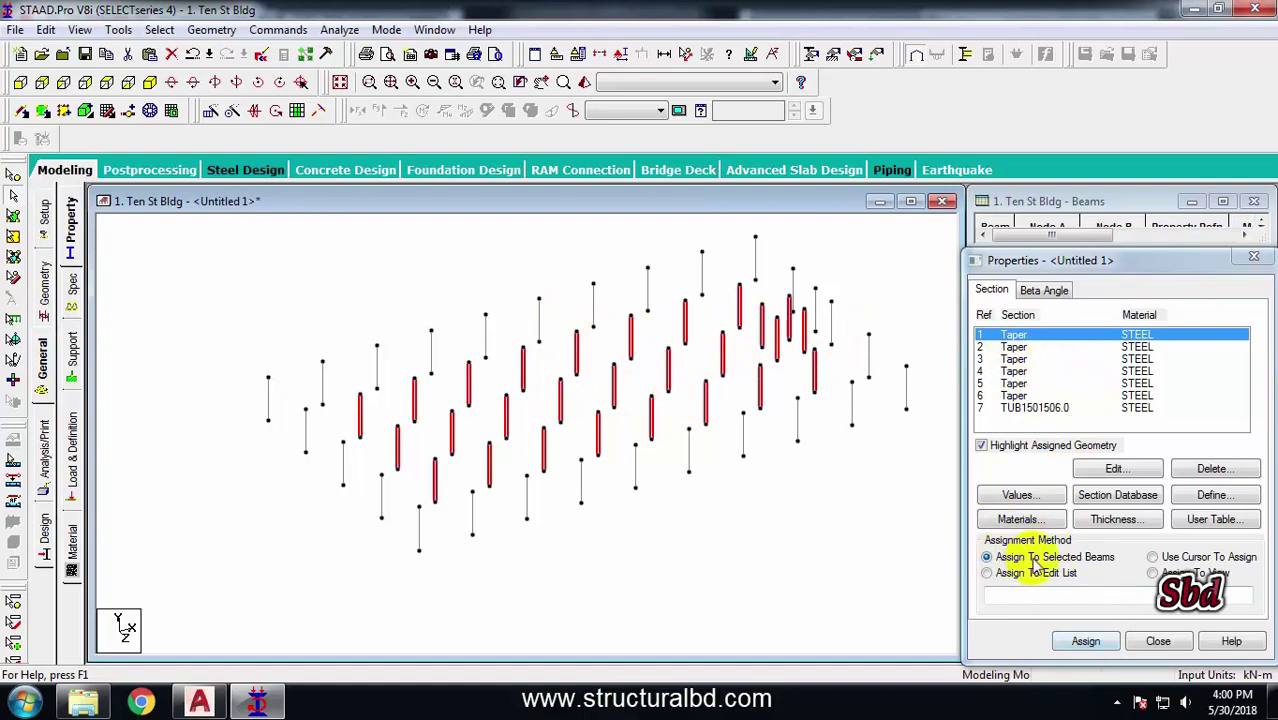
{"action": "left_click", "coordinate": [1086, 642]}
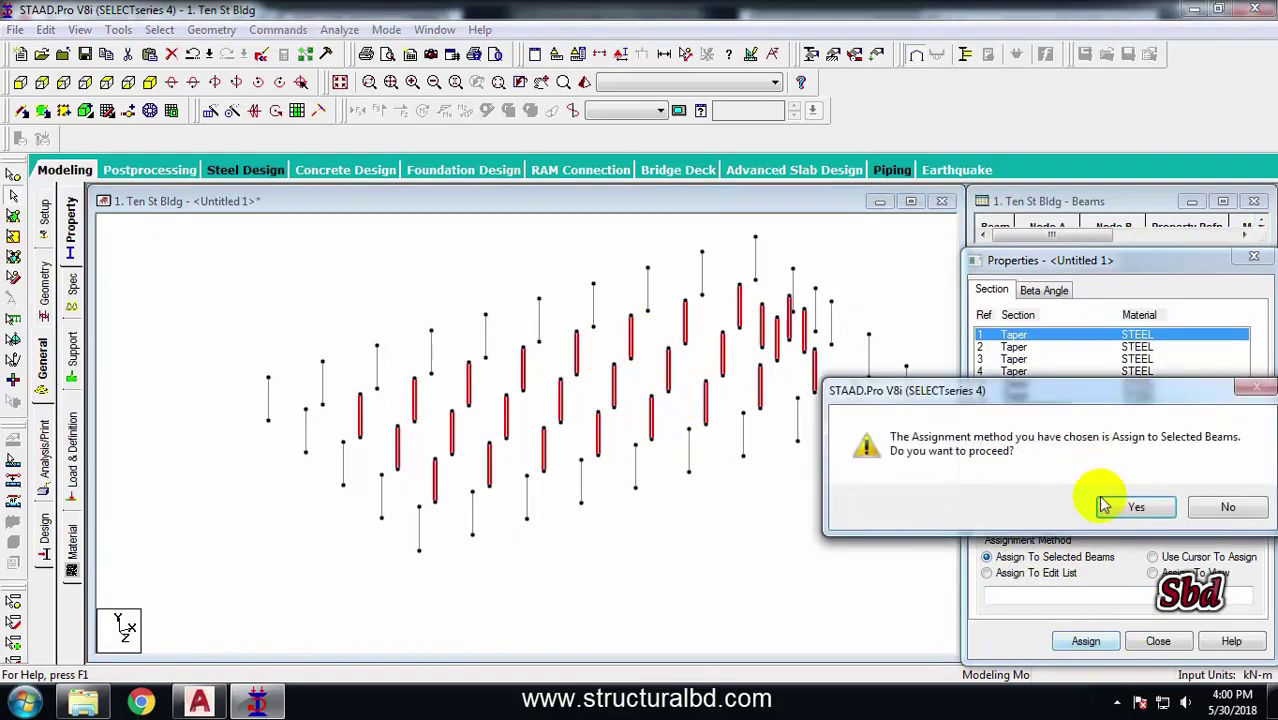
{"action": "left_click", "coordinate": [1128, 506]}
Save the modified structure and assign Taper section 2 to the perimeter columns, excluding the four corner columns
{"action": "left_click", "coordinate": [1013, 347]}
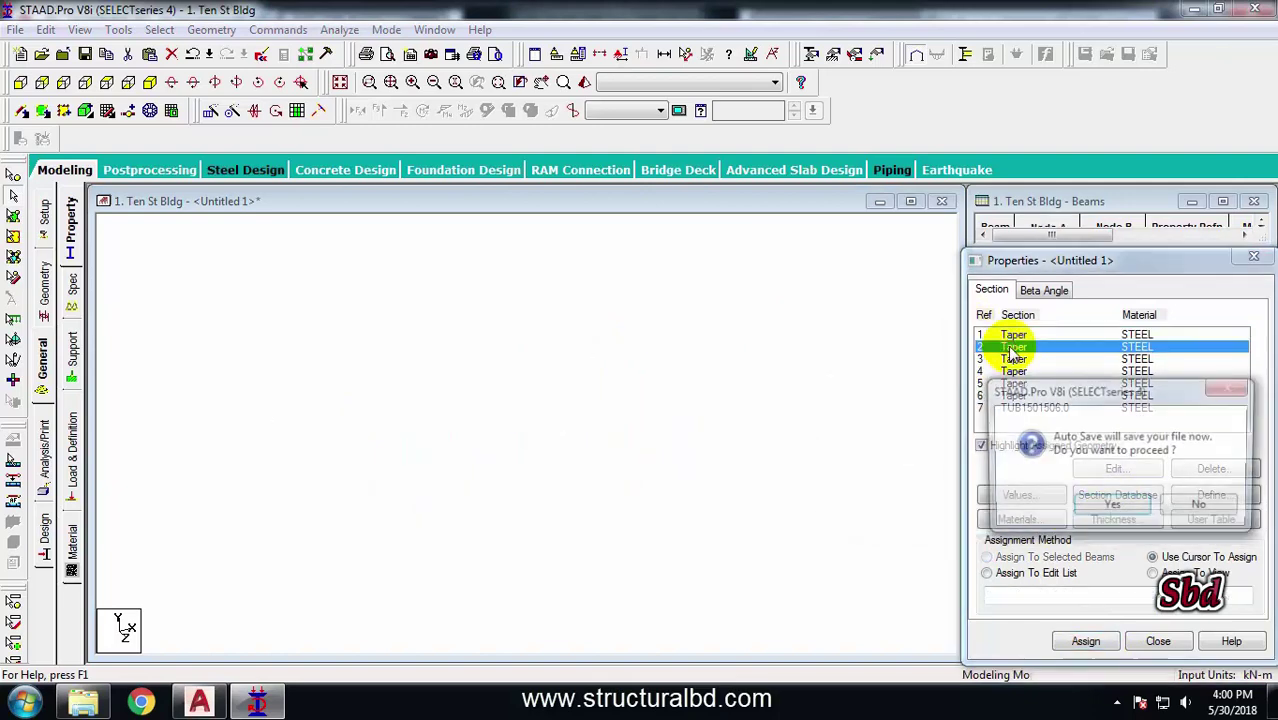
{"action": "left_click", "coordinate": [1112, 507]}
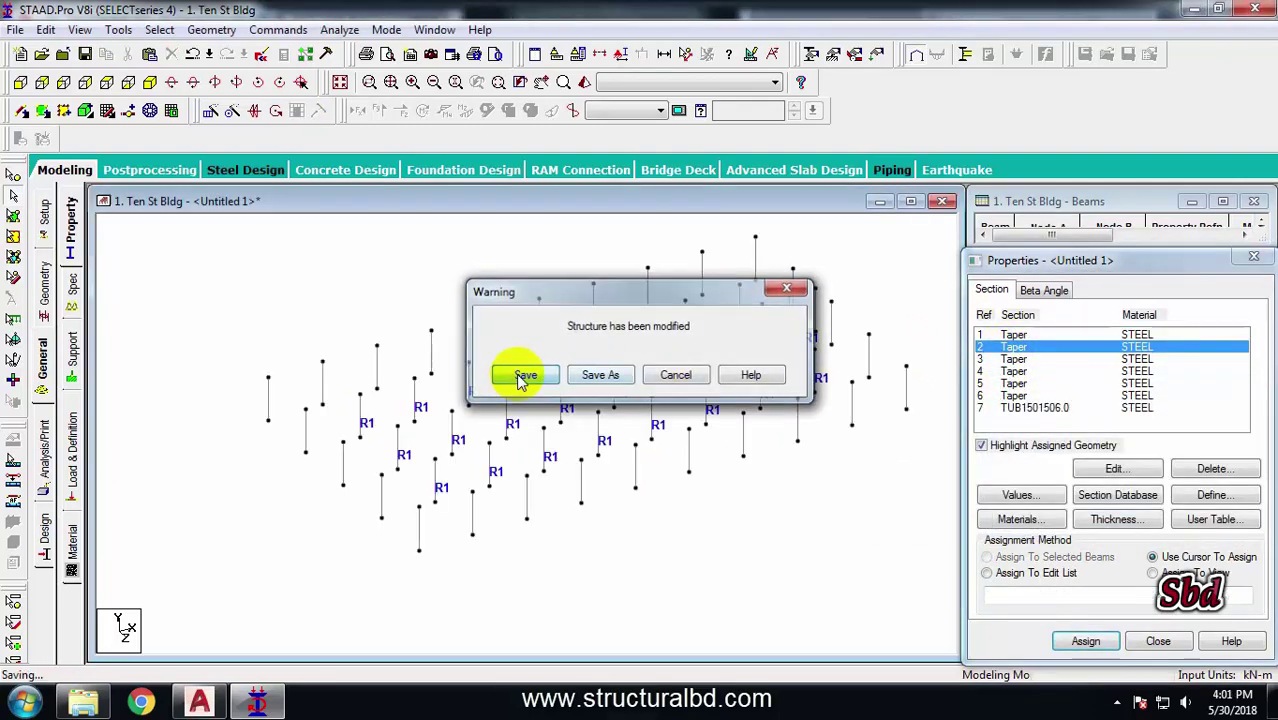
{"action": "left_click", "coordinate": [524, 375]}
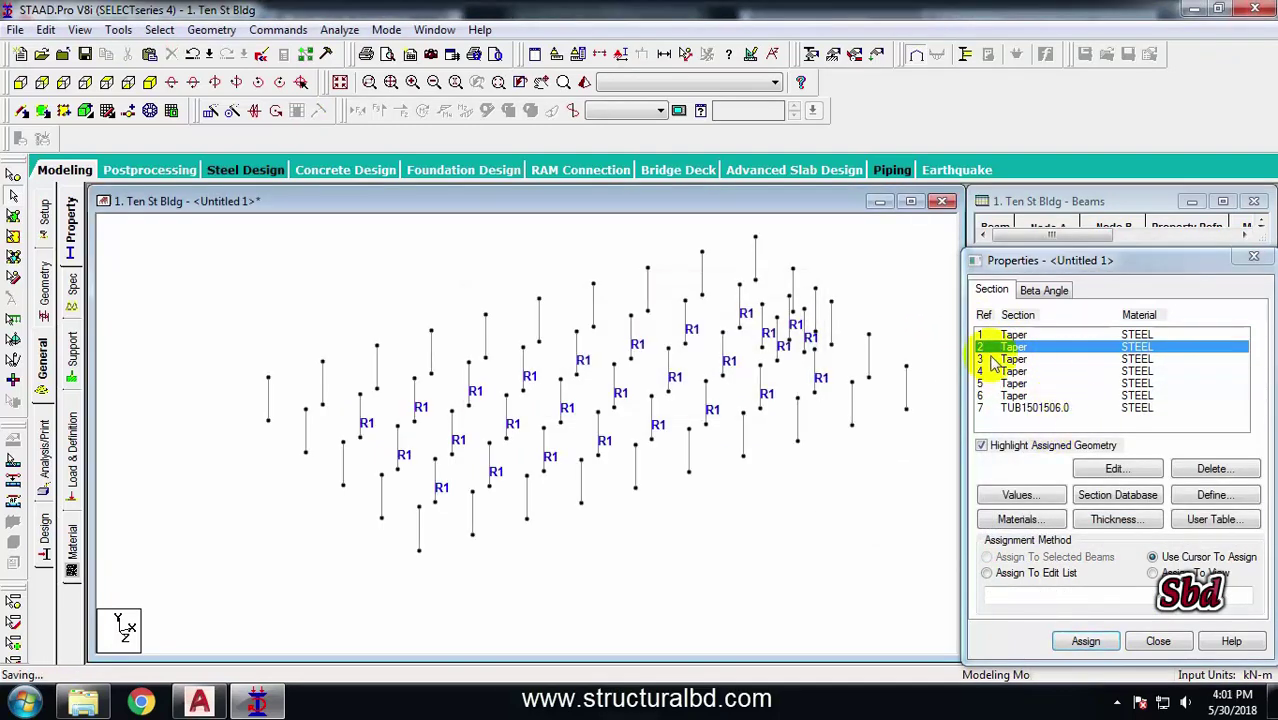
{"action": "left_click", "coordinate": [106, 82]}
{"action": "left_click_drag", "start_coordinate": [407, 296], "coordinate": [719, 329]}
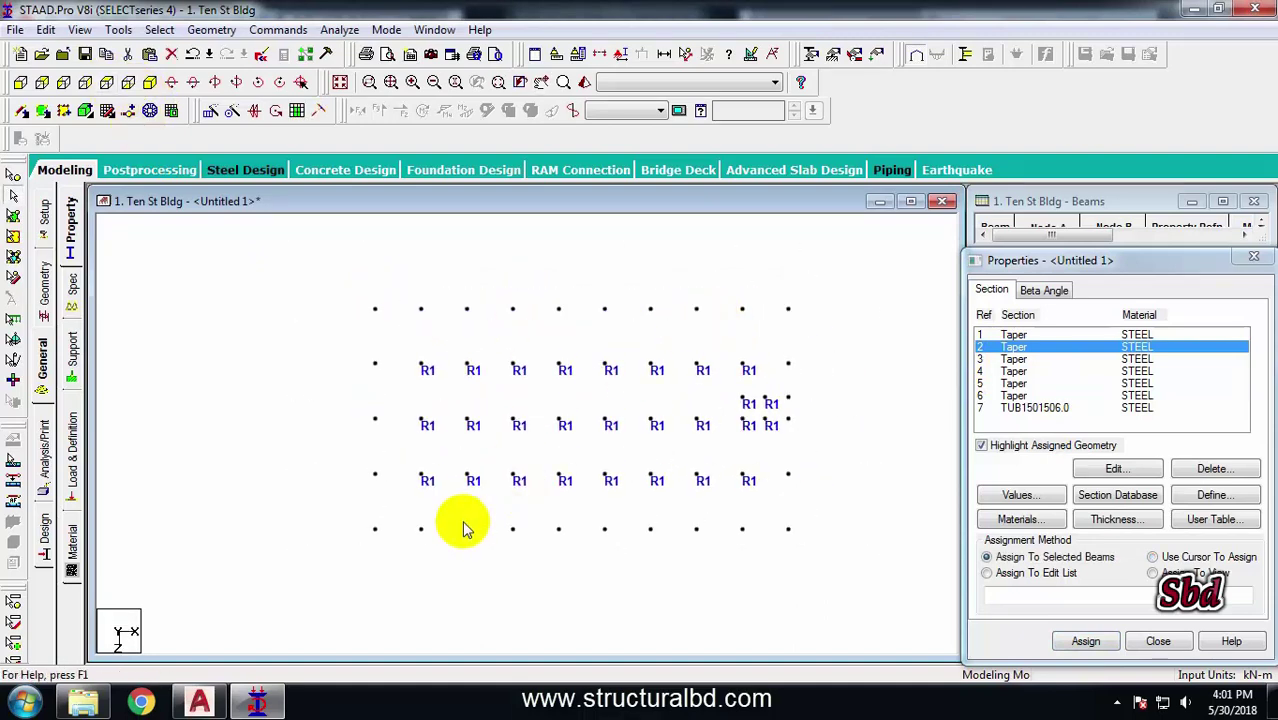
{"action": "left_click_drag", "start_coordinate": [410, 516], "coordinate": [762, 553]}
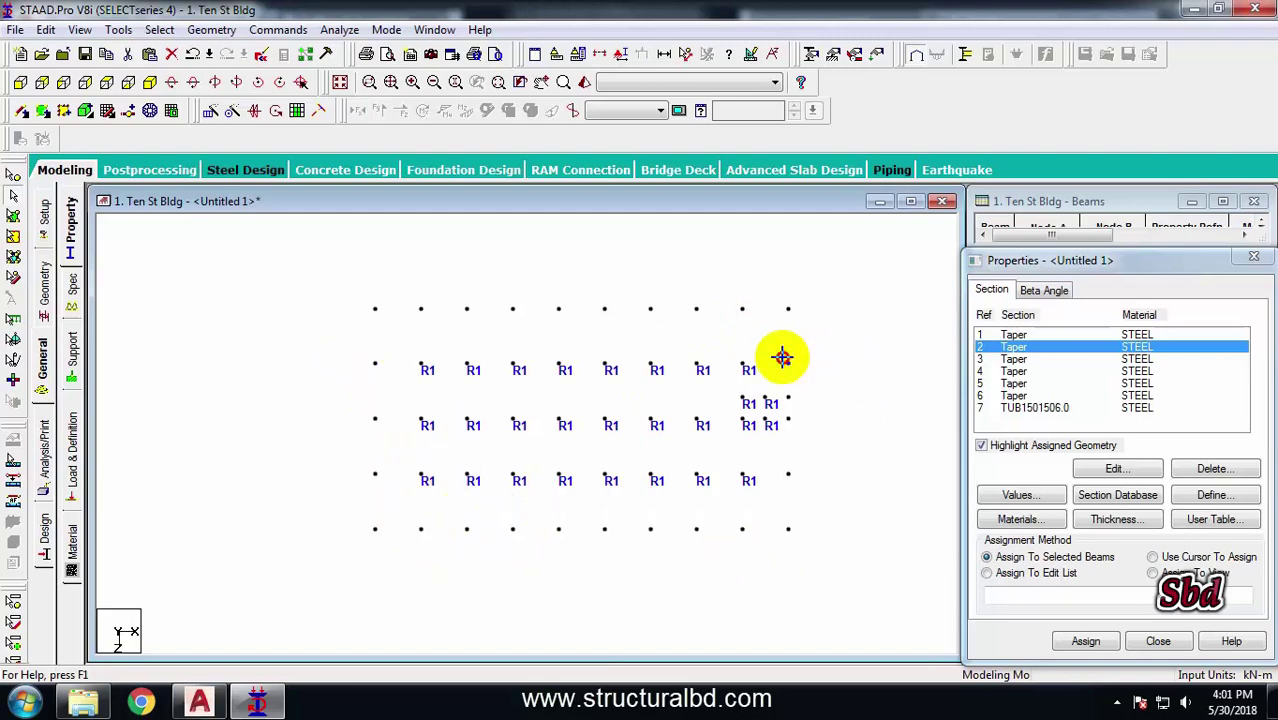
{"action": "left_click_drag", "start_coordinate": [782, 357], "coordinate": [836, 502]}
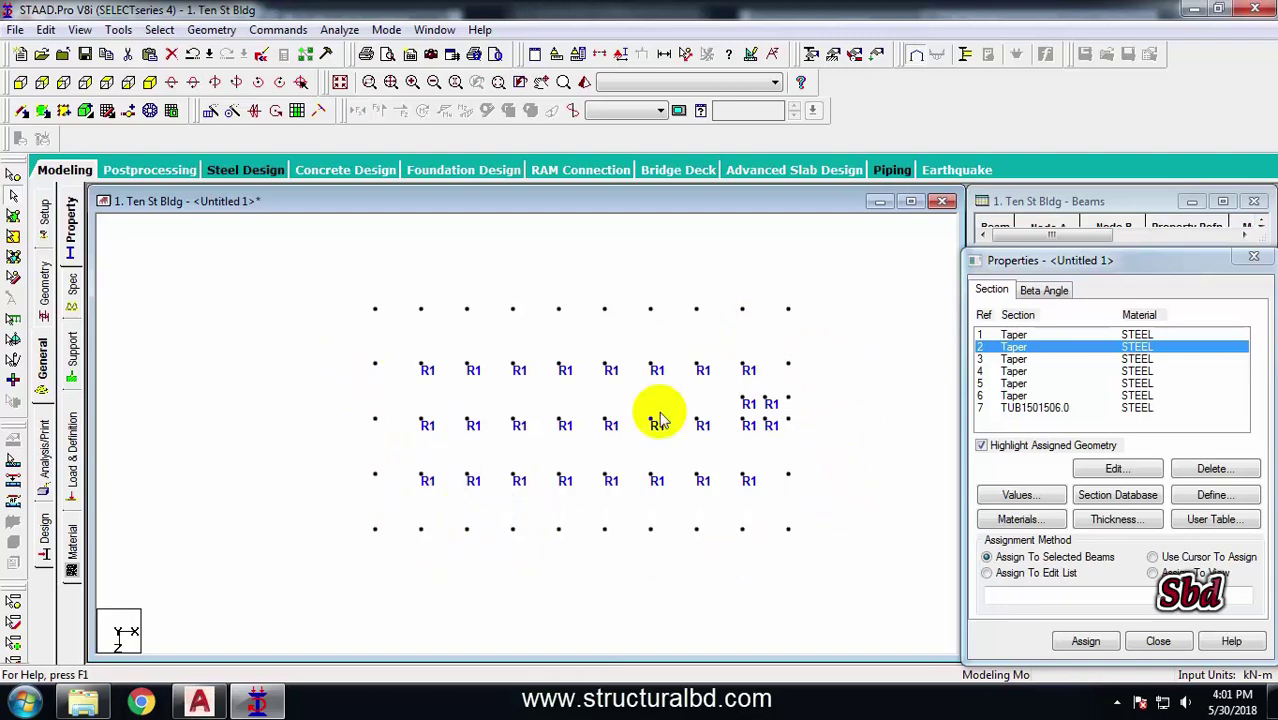
{"action": "left_click", "coordinate": [151, 84]}
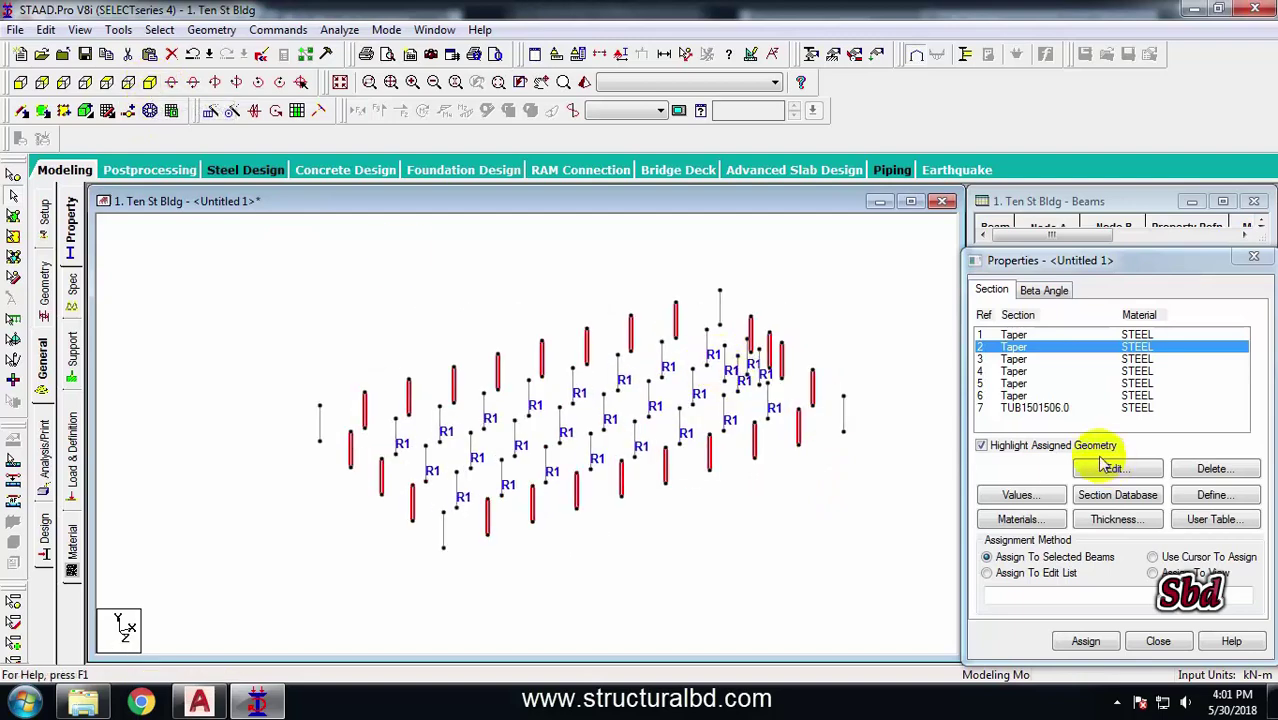
{"action": "left_click", "coordinate": [1085, 643]}
{"action": "left_click", "coordinate": [1136, 508]}
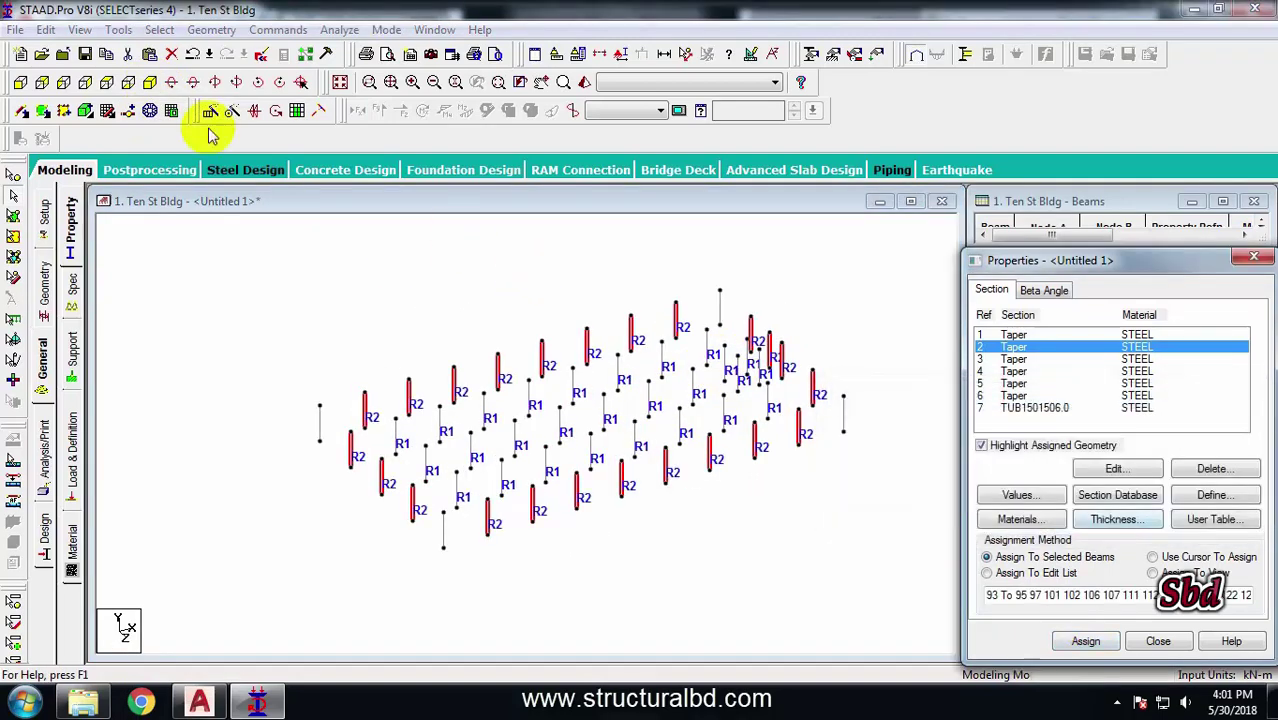
Assign Taper section 3 to the four corner columns
{"action": "left_click", "coordinate": [107, 82]}
{"action": "left_click", "coordinate": [1044, 360]}
{"action": "left_click_drag", "start_coordinate": [809, 281], "coordinate": [851, 311]}
{"action": "left_click_drag", "start_coordinate": [331, 283], "coordinate": [351, 305], "text": "ctrl"}
{"action": "left_click_drag", "start_coordinate": [330, 533], "coordinate": [348, 560], "text": "ctrl"}
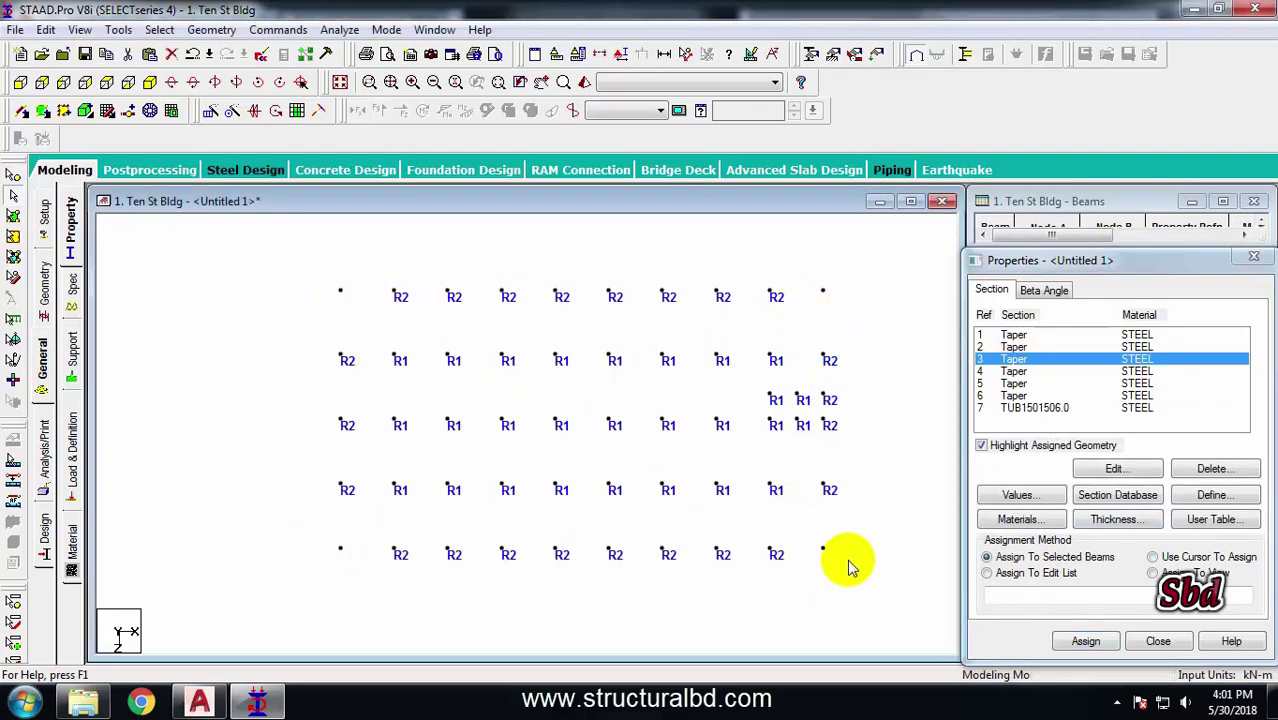
{"action": "left_click_drag", "start_coordinate": [810, 530], "coordinate": [847, 562], "text": "ctrl"}
{"action": "left_click", "coordinate": [149, 82]}
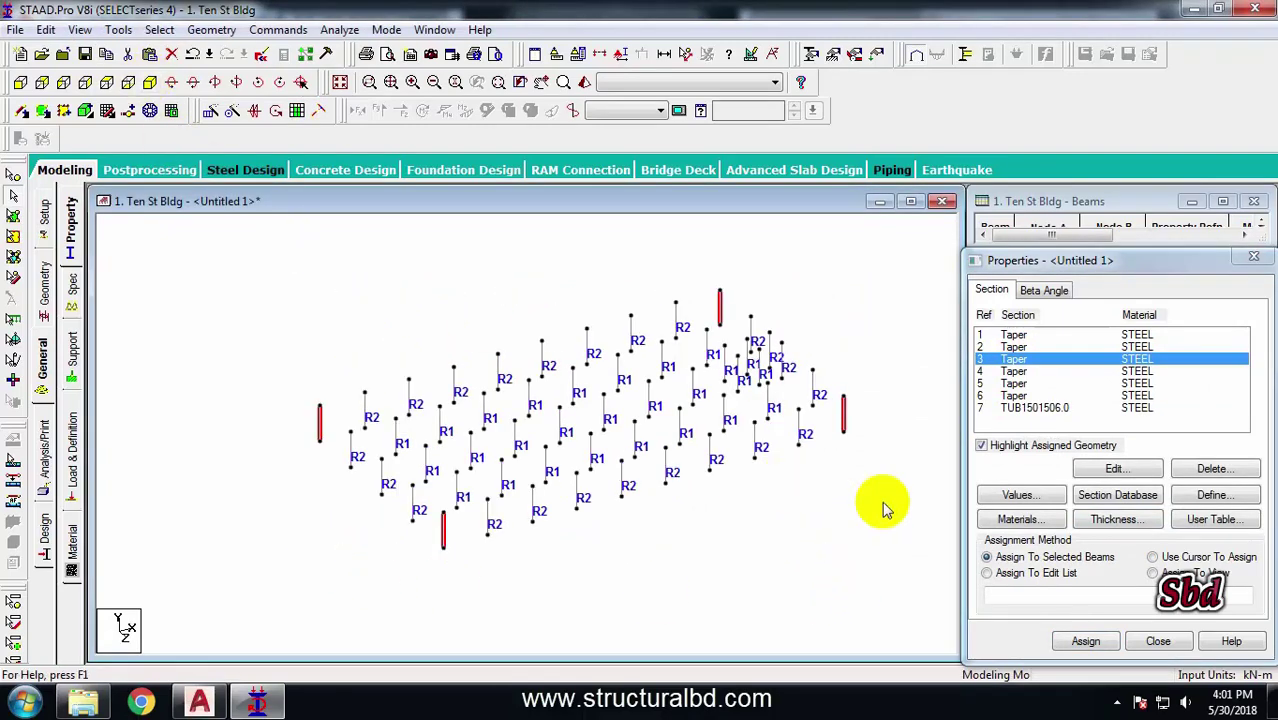
{"action": "left_click", "coordinate": [1108, 628]}
{"action": "left_click", "coordinate": [1135, 508]}
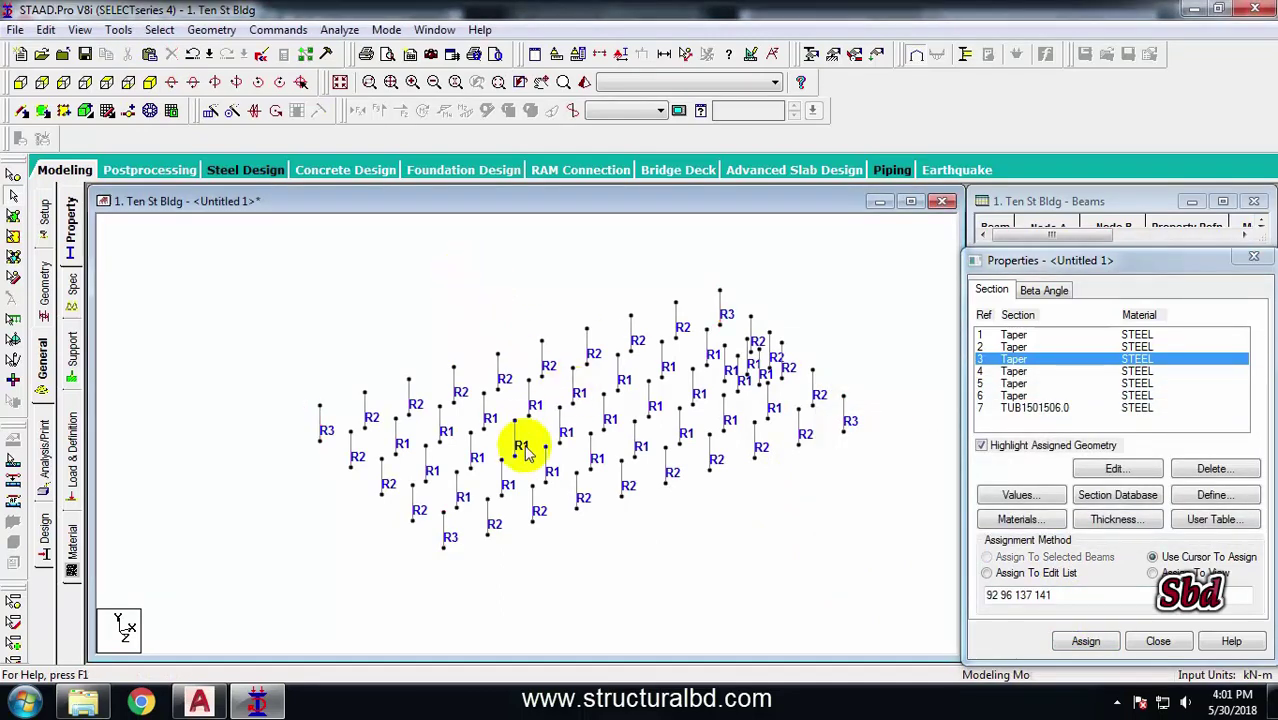
Set the structure diagram to show Full Sections in 3D for the columns
{"action": "left_click", "coordinate": [620, 55]}
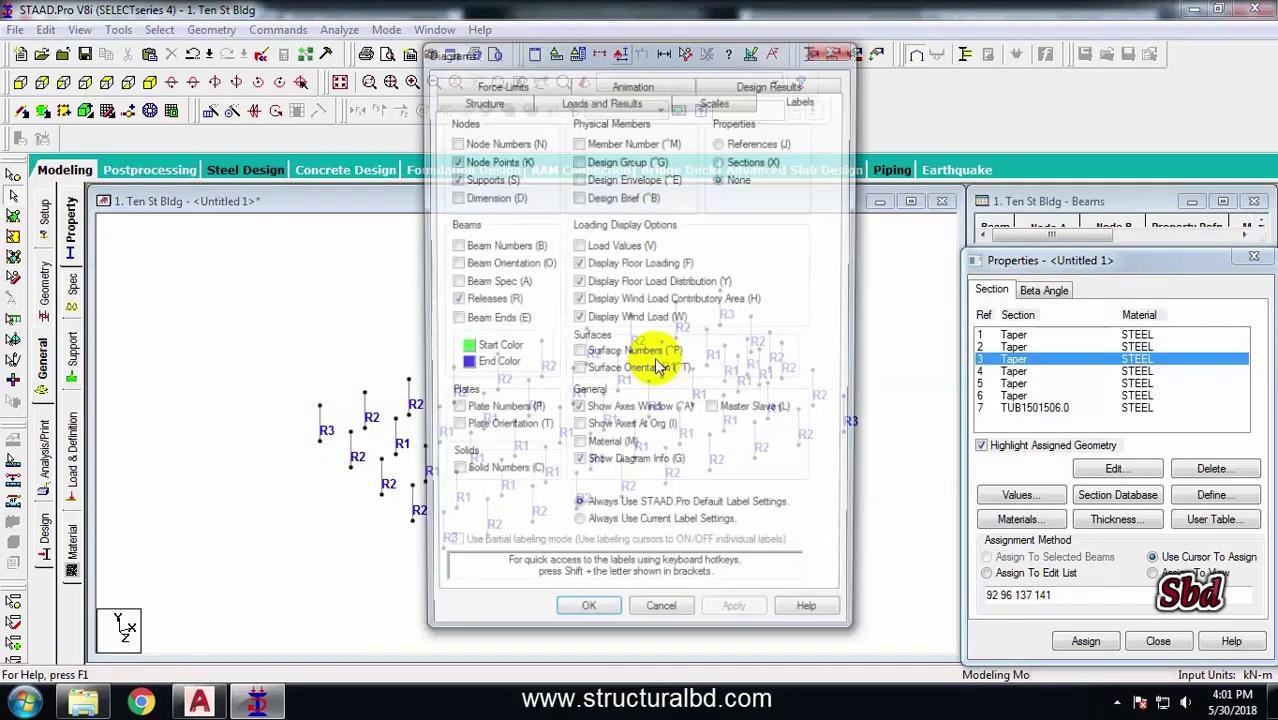
{"action": "left_click", "coordinate": [490, 108]}
{"action": "left_click", "coordinate": [493, 177]}
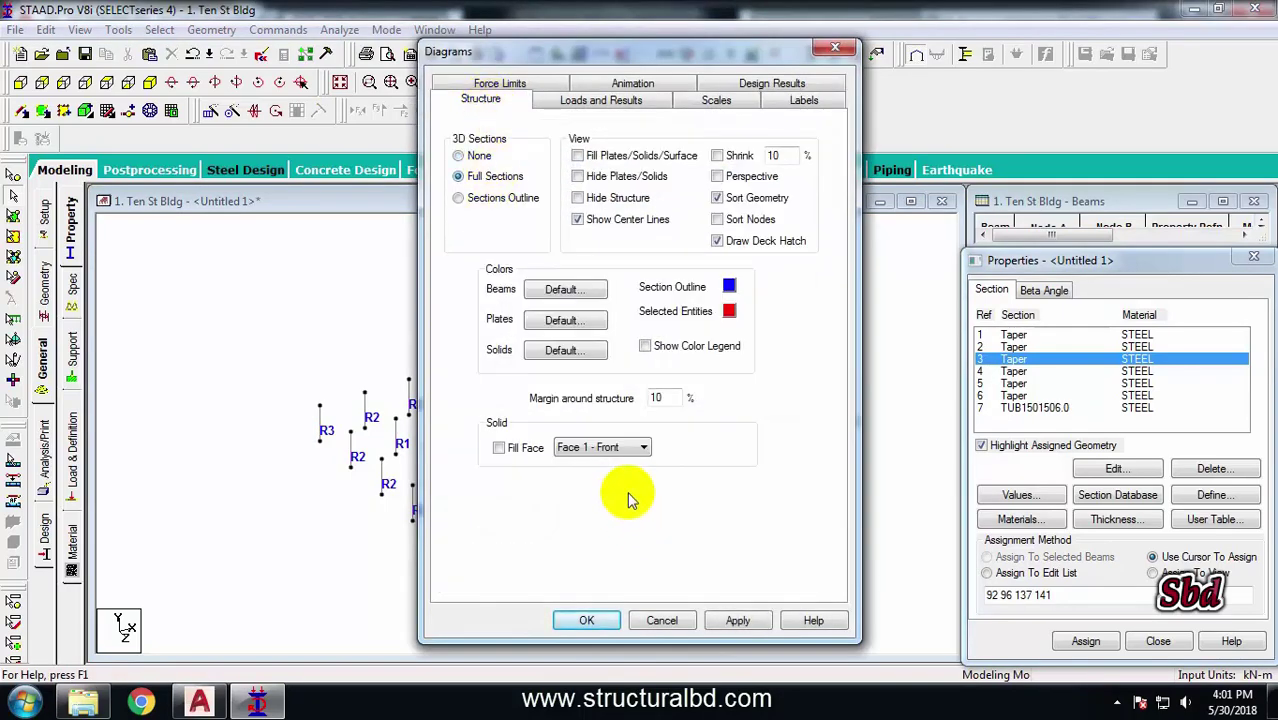
{"action": "left_click", "coordinate": [737, 620]}
{"action": "left_click", "coordinate": [586, 620]}
{"action": "scroll", "coordinate": [497, 425], "scroll_direction": "up", "scroll_amount": 5}
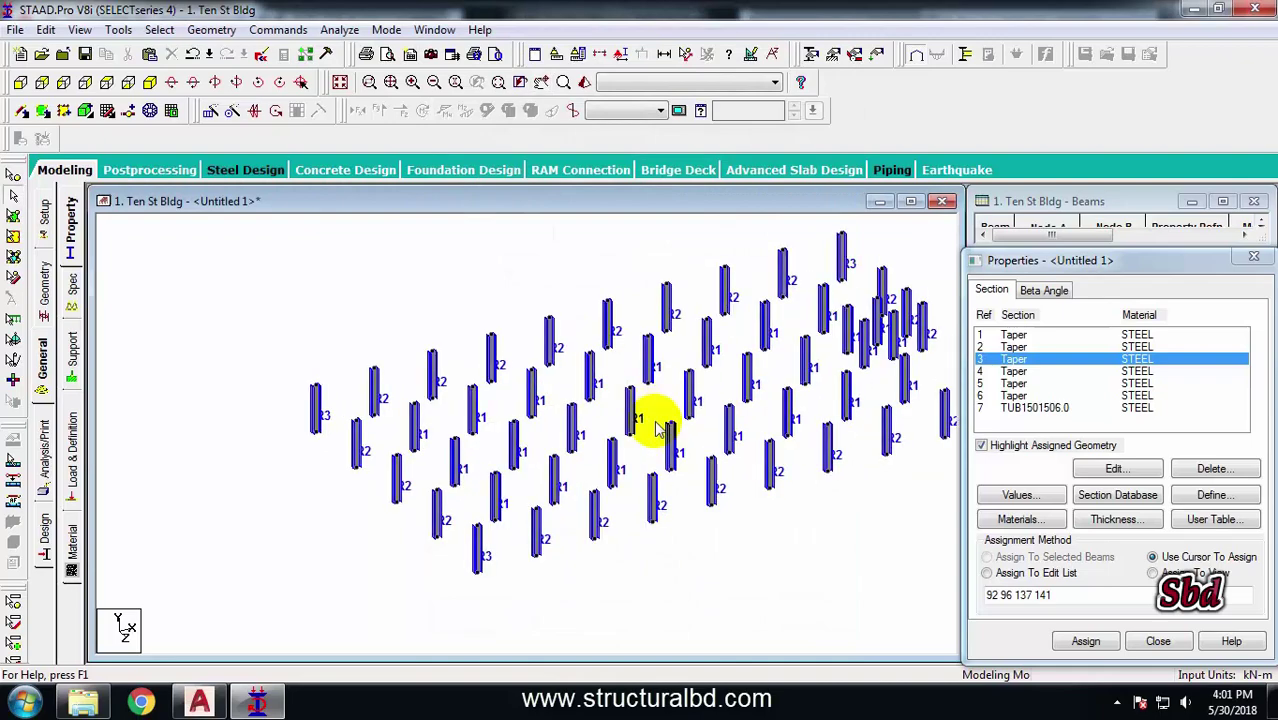
{"action": "scroll", "coordinate": [593, 422], "scroll_direction": "down", "scroll_amount": 2}
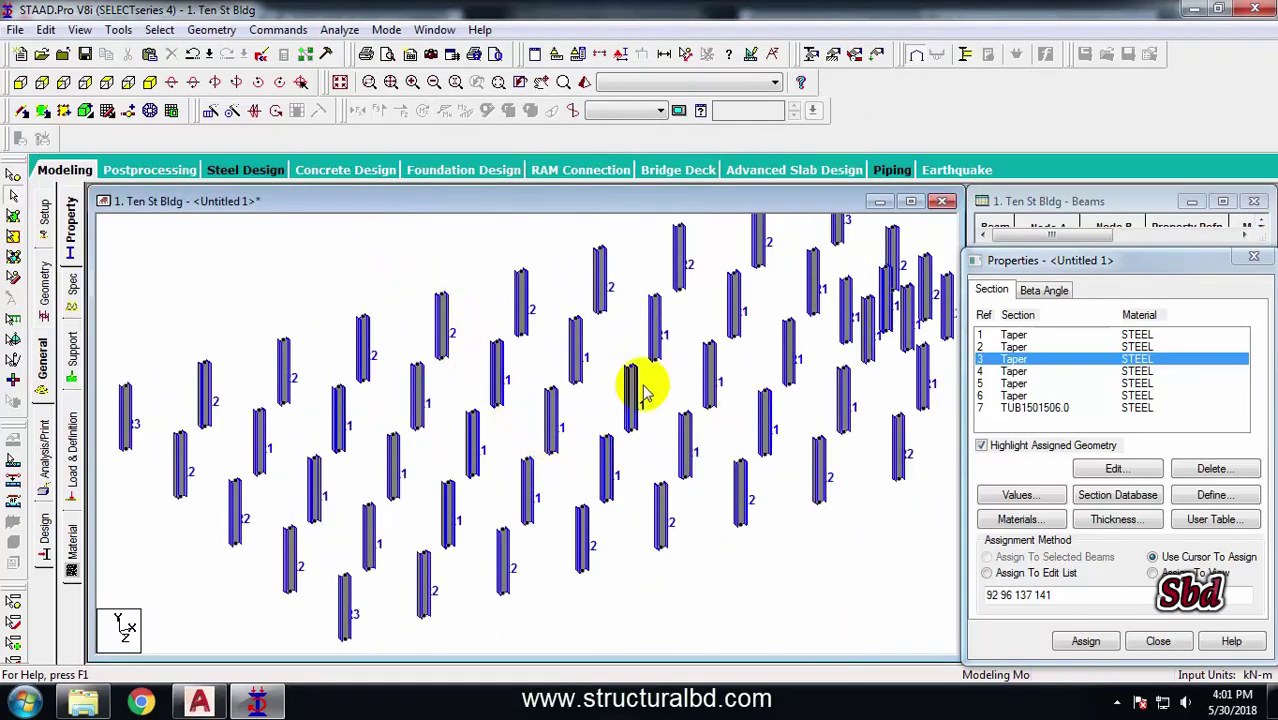
{"action": "scroll", "coordinate": [650, 385], "scroll_direction": "down", "scroll_amount": 1}
Switch to AutoCAD to check the column orientation on the beam layout plan, and return to STAAD.Pro
{"action": "left_click", "coordinate": [199, 700]}
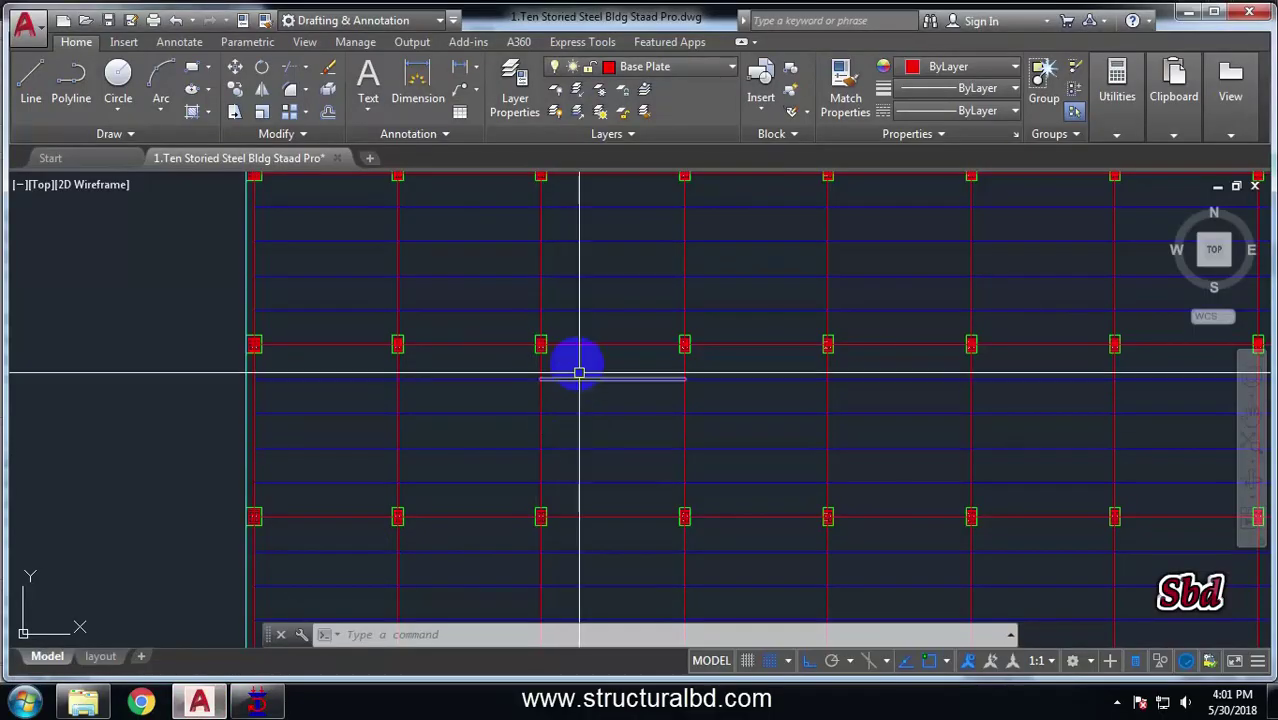
{"action": "scroll", "coordinate": [579, 373], "scroll_direction": "up", "scroll_amount": 6}
{"action": "scroll", "coordinate": [640, 469], "scroll_direction": "down", "scroll_amount": 4}
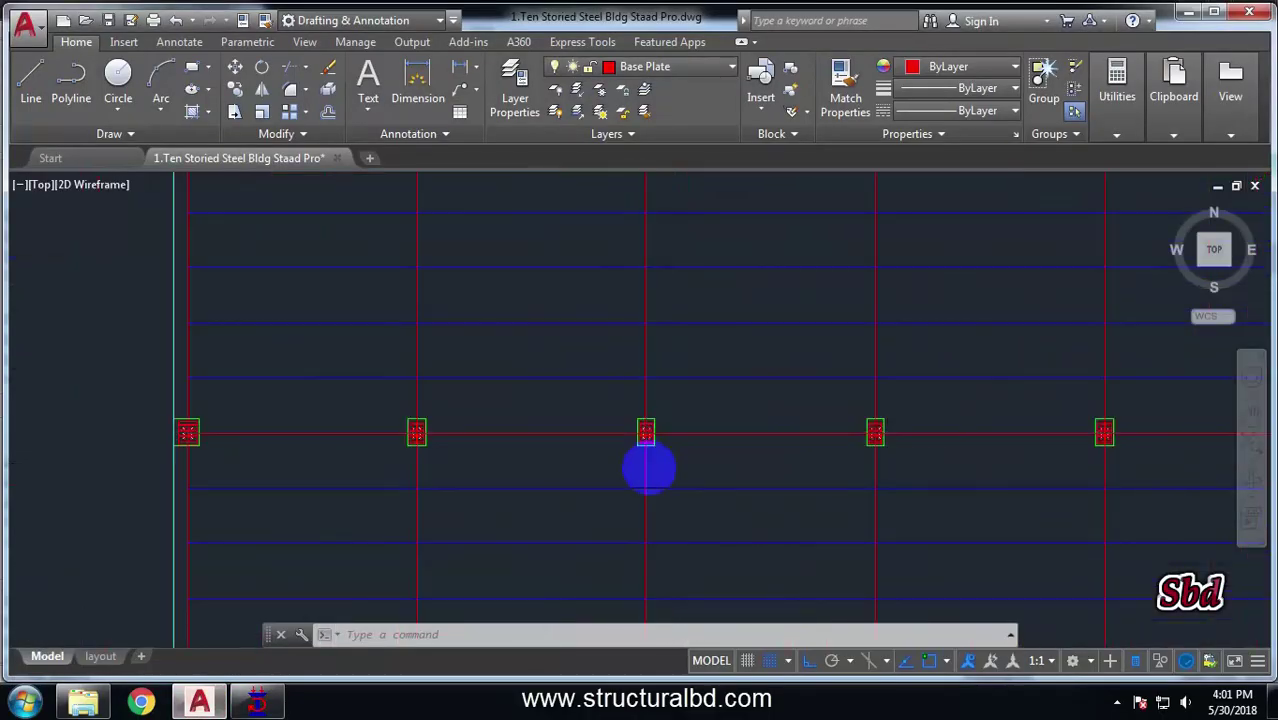
{"action": "scroll", "coordinate": [648, 468], "scroll_direction": "down", "scroll_amount": 5}
{"action": "left_click", "coordinate": [257, 700]}
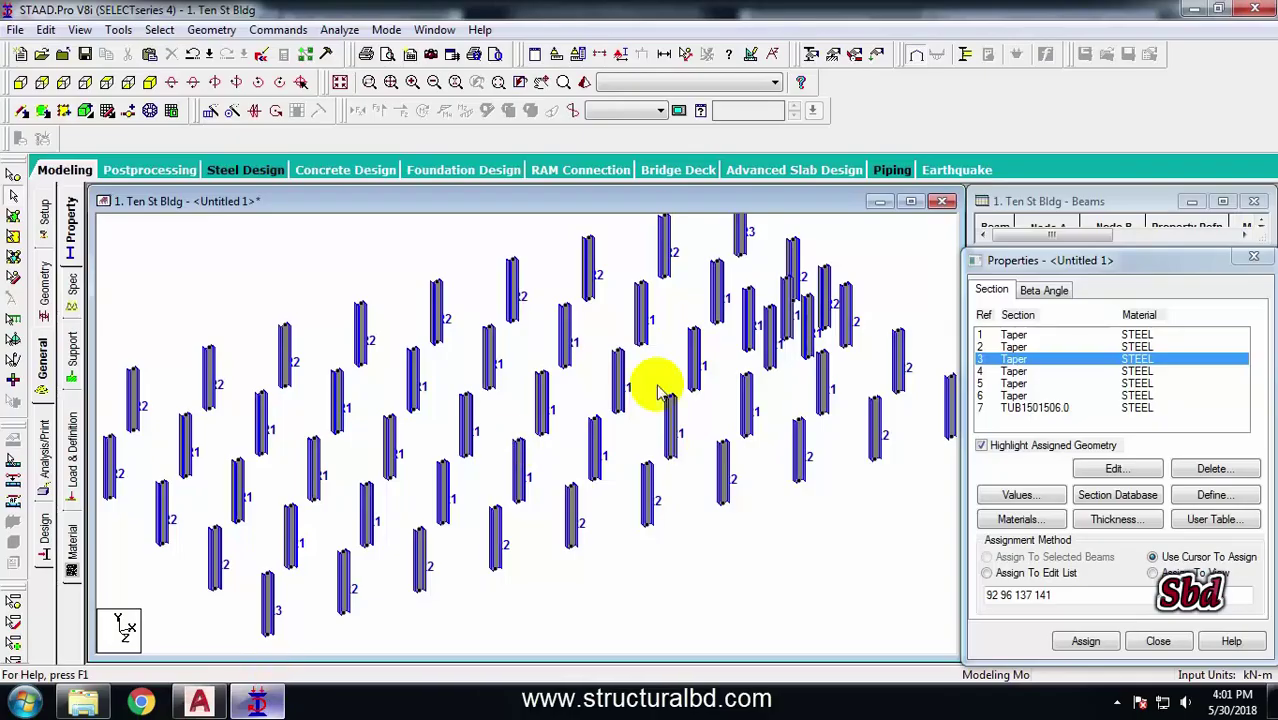
Create a beta angle of 90 degrees for the member properties
{"action": "middle_click_drag", "start_coordinate": [757, 376], "coordinate": [749, 360]}
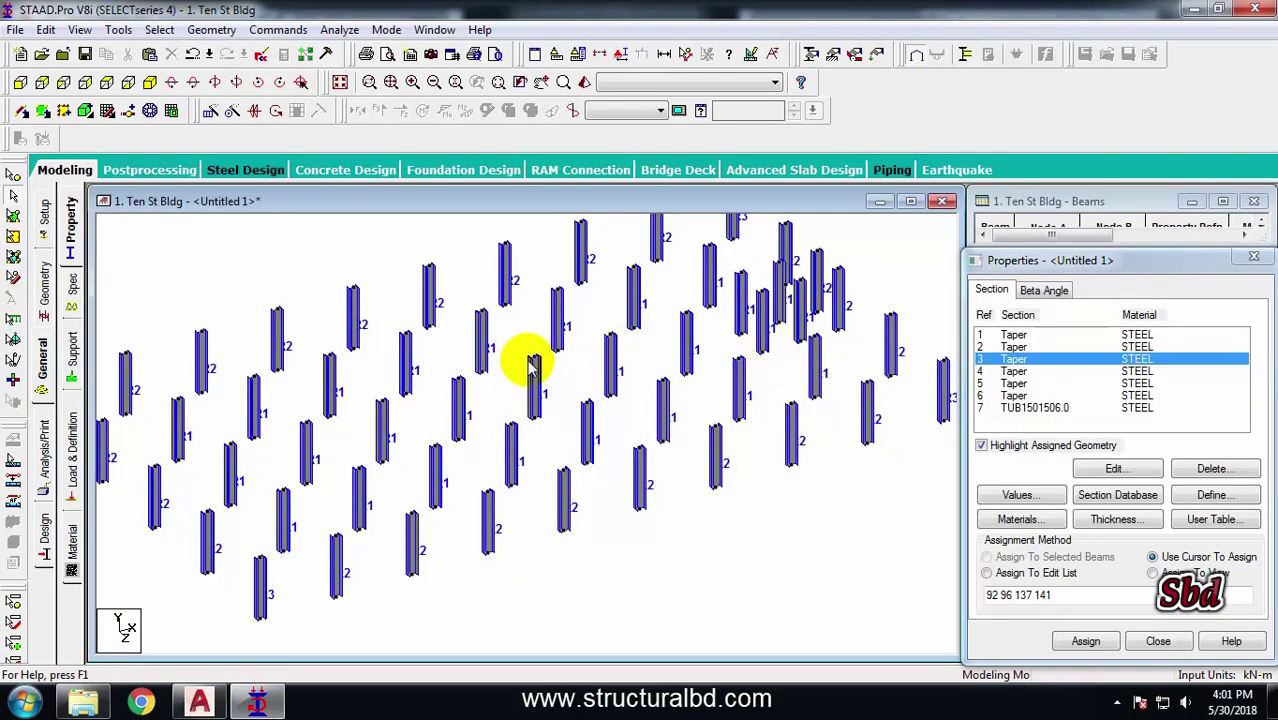
{"action": "left_click", "coordinate": [1046, 292]}
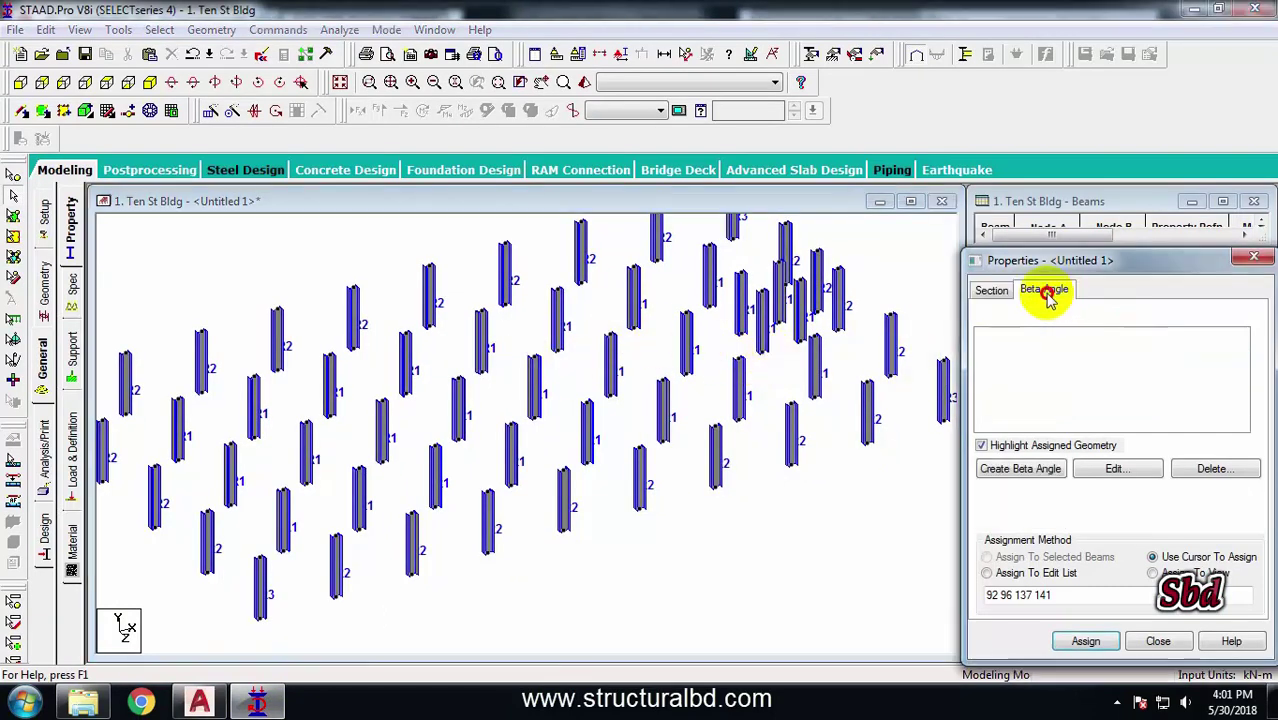
{"action": "left_click", "coordinate": [1020, 469]}
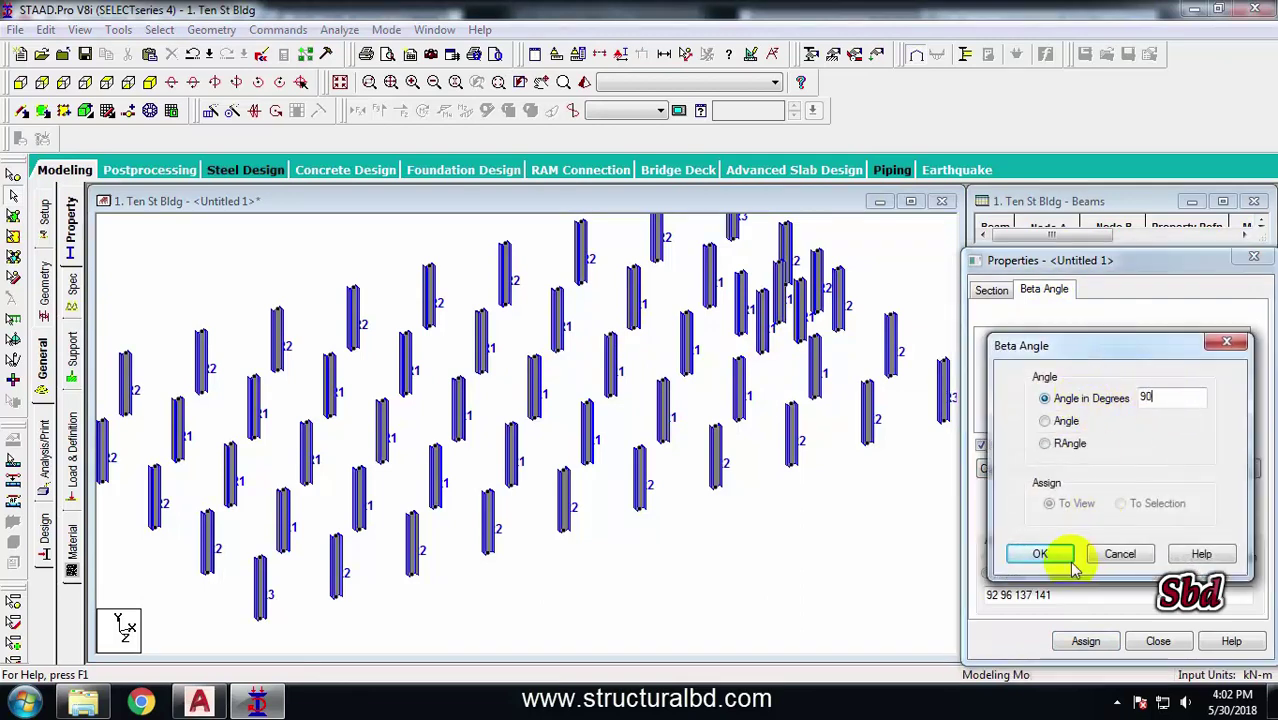
{"action": "left_click", "coordinate": [1040, 554]}
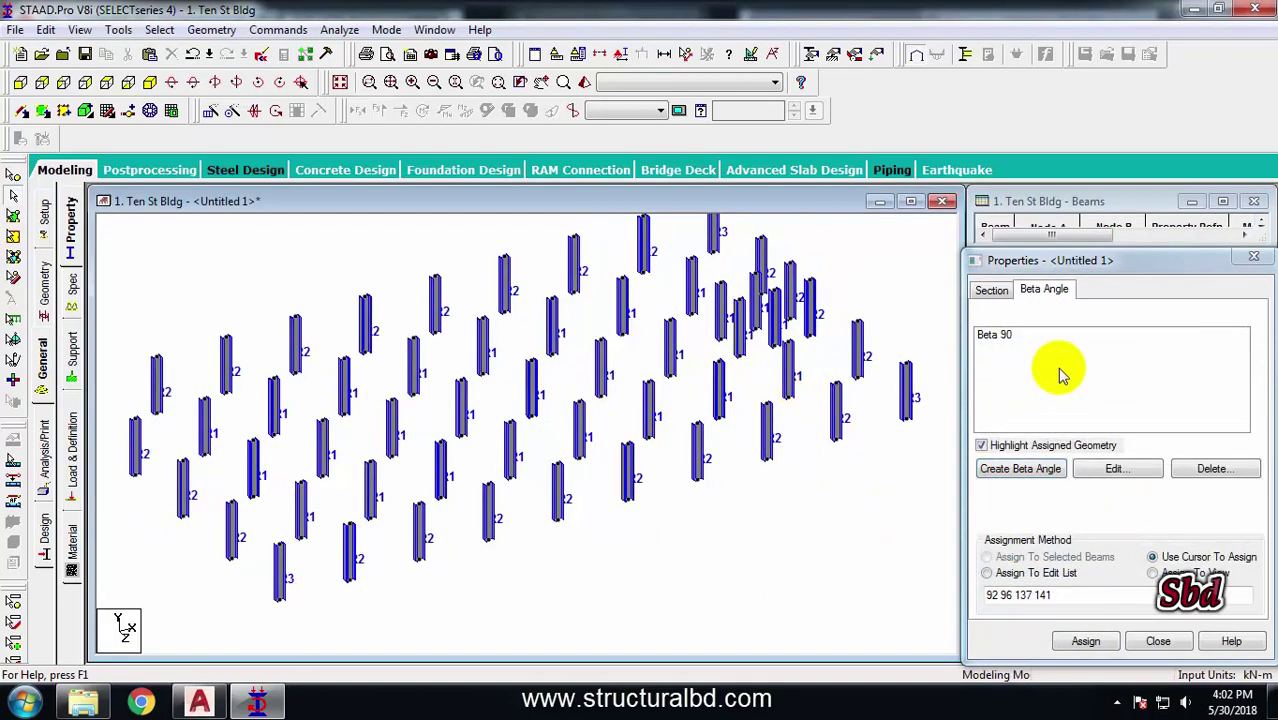
Assign the 90-degree beta angle to all the columns in the view
{"action": "left_click", "coordinate": [1062, 374]}
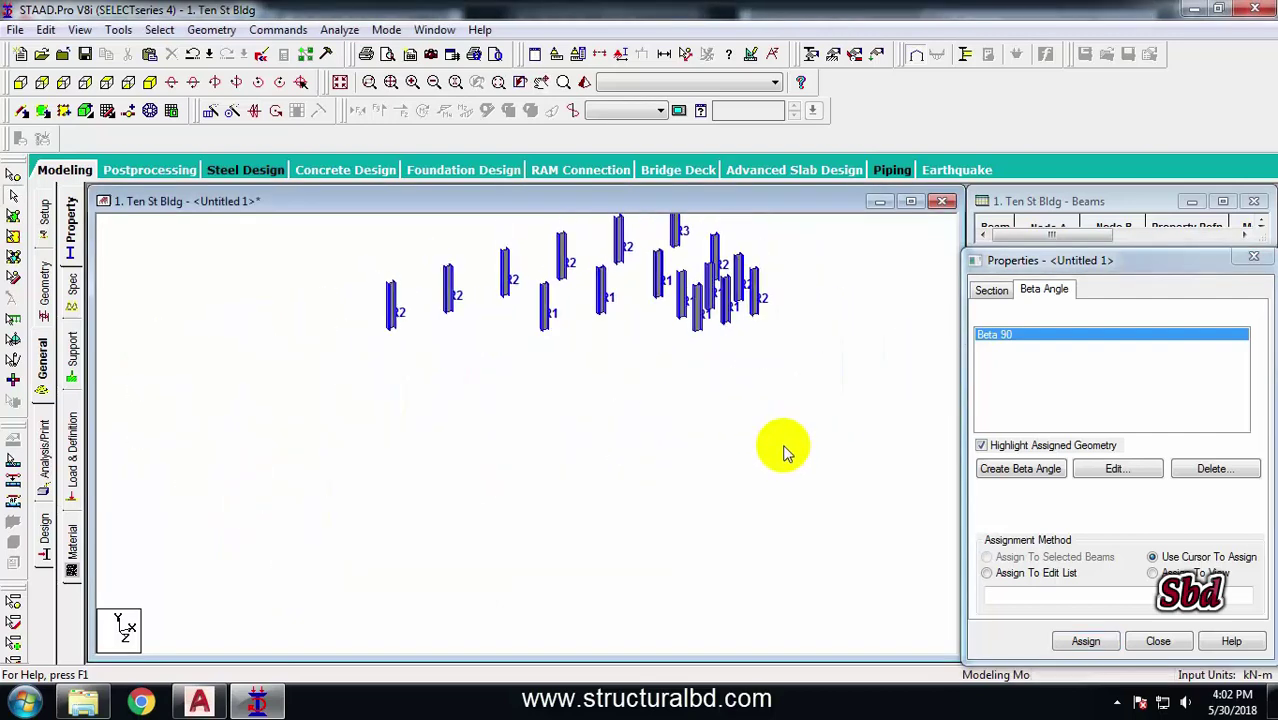
{"action": "scroll", "coordinate": [785, 447], "scroll_direction": "down", "scroll_amount": 2}
{"action": "left_click_drag", "start_coordinate": [838, 491], "coordinate": [248, 236]}
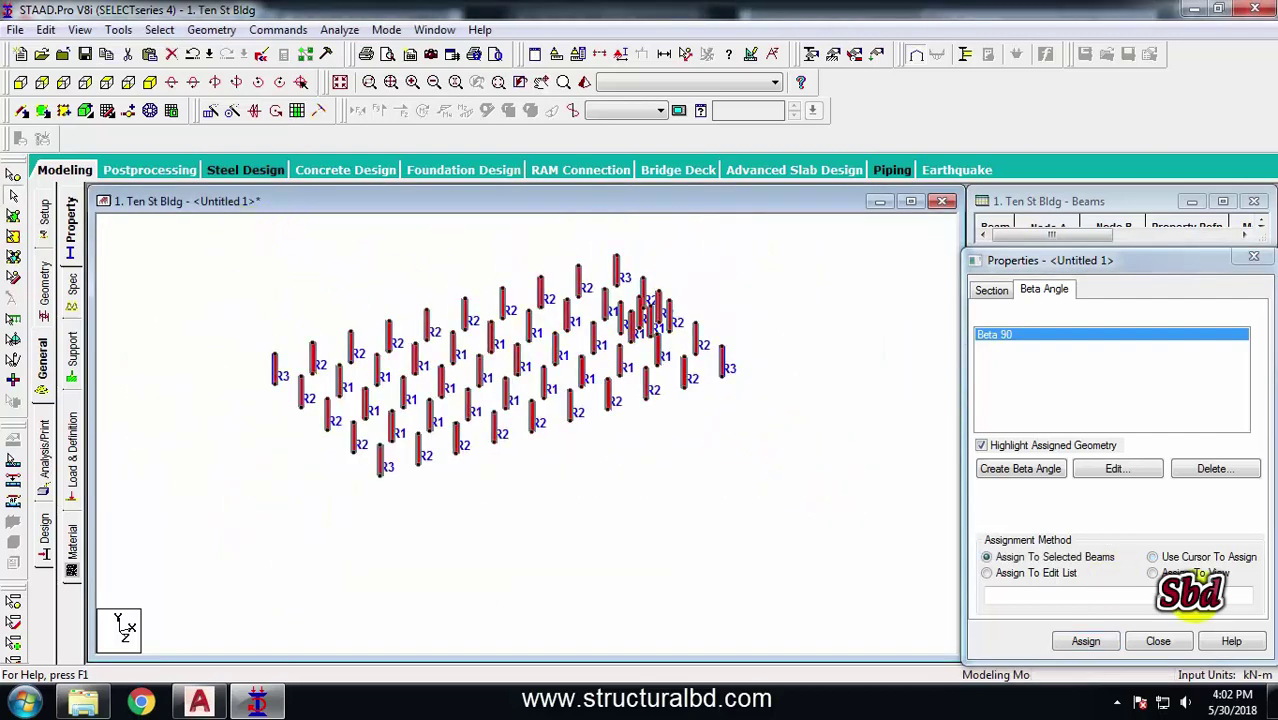
{"action": "left_click", "coordinate": [1093, 648]}
{"action": "left_click", "coordinate": [1133, 505]}
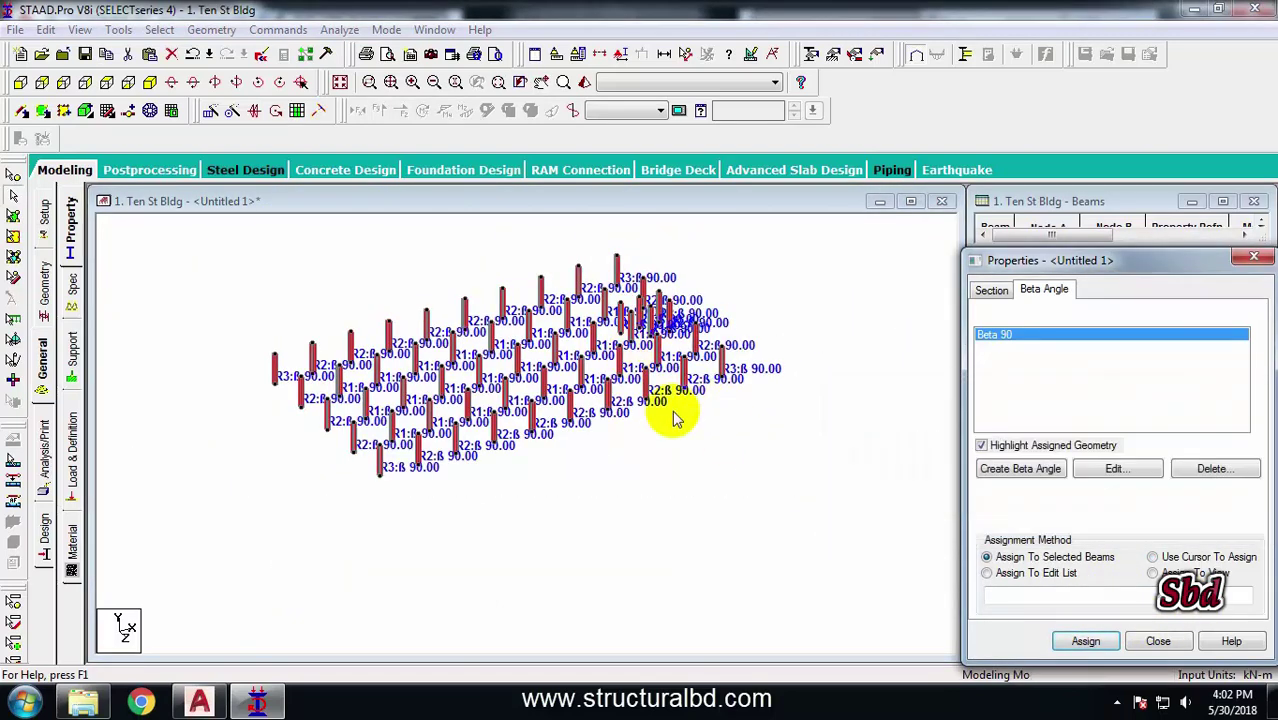
Clear the column selection and examine the orientation of the rotated column sections across the grid
{"action": "left_click", "coordinate": [403, 335]}
{"action": "scroll", "coordinate": [400, 340], "scroll_direction": "up", "scroll_amount": 5}
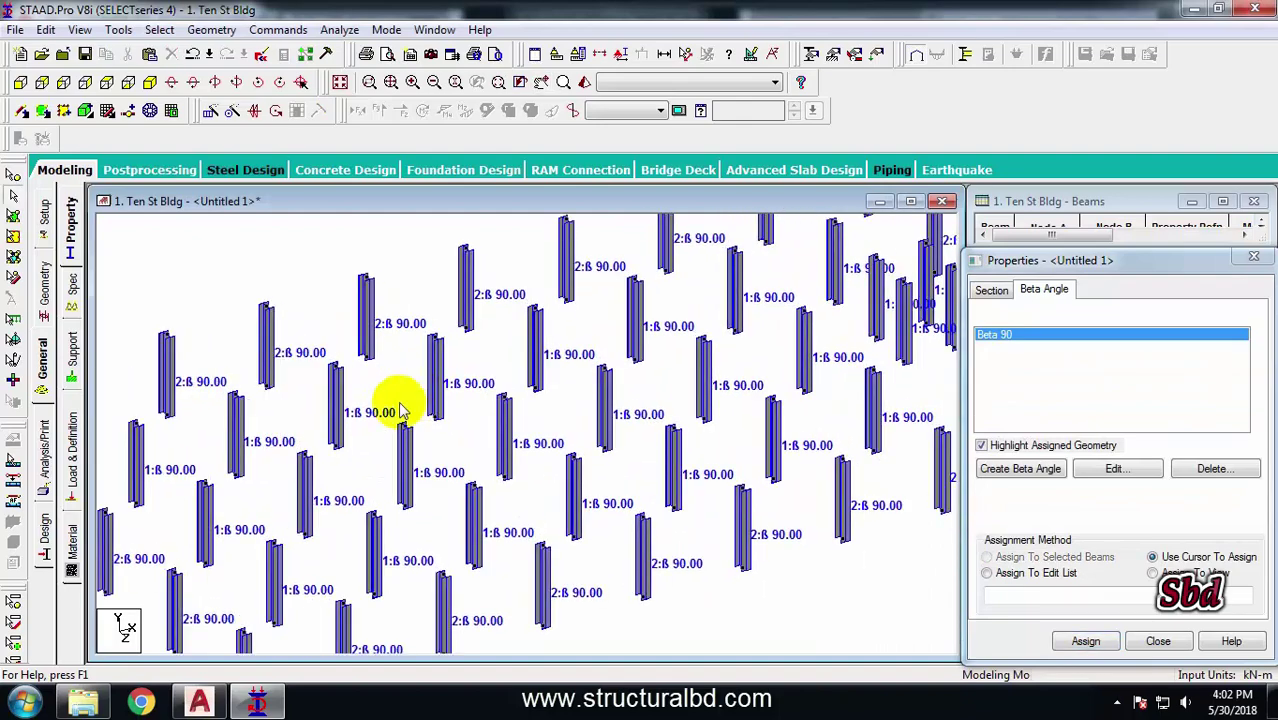
{"action": "middle_click_drag", "start_coordinate": [400, 400], "coordinate": [643, 381]}
{"action": "scroll", "coordinate": [660, 365], "scroll_direction": "up", "scroll_amount": 3}
{"action": "scroll", "coordinate": [622, 328], "scroll_direction": "down", "scroll_amount": 4}
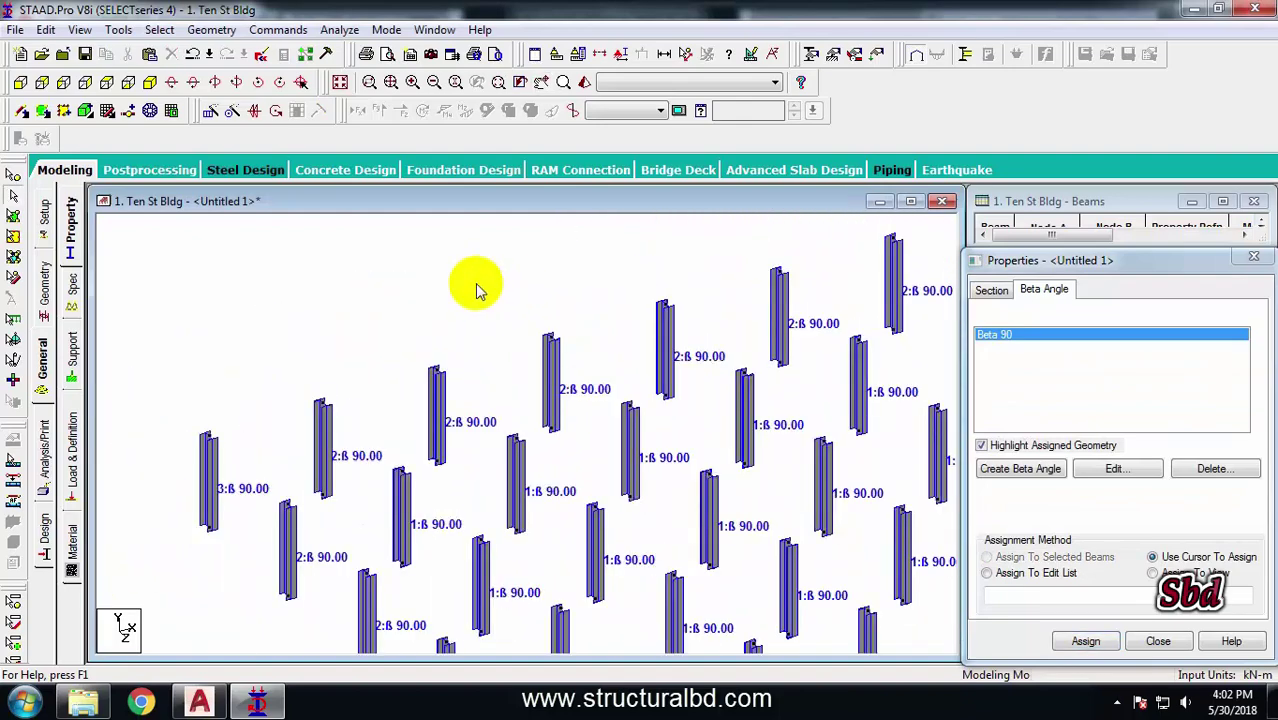
{"action": "scroll", "coordinate": [590, 408], "scroll_direction": "down", "scroll_amount": 3}
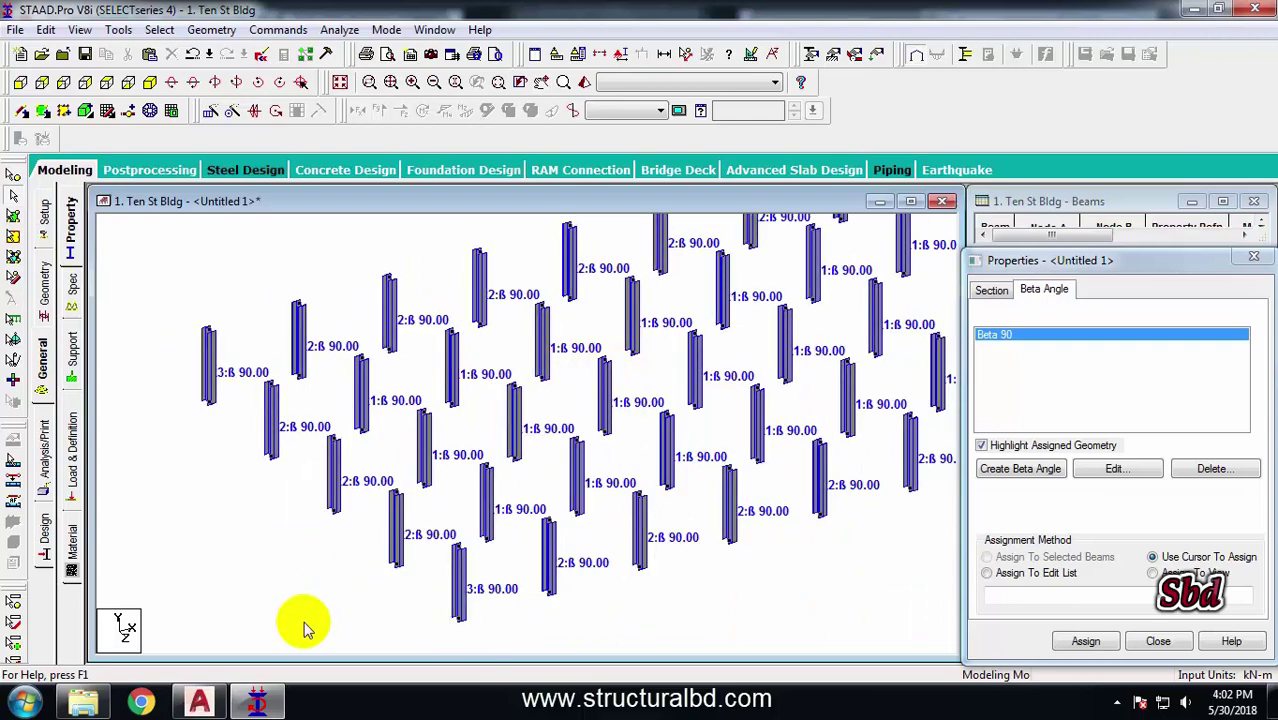
{"action": "scroll", "coordinate": [505, 422], "scroll_direction": "down", "scroll_amount": 2}
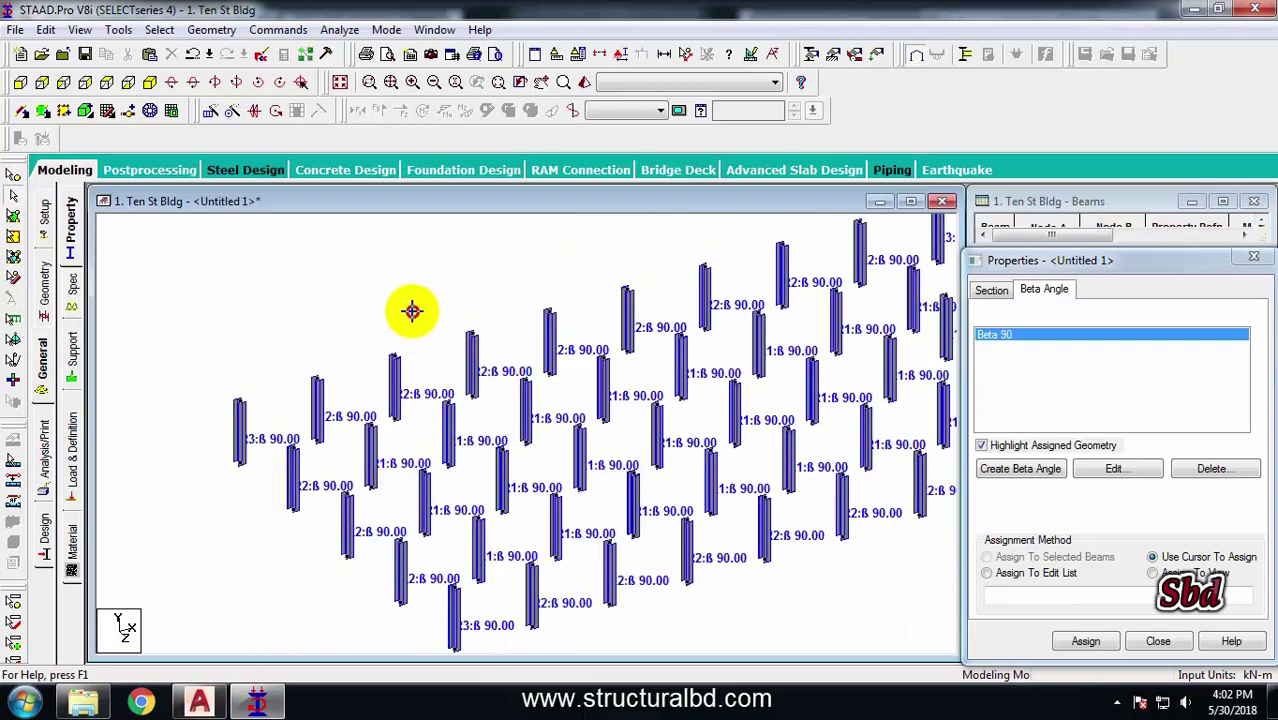
From the whole structure, isolate the floor-level beams in the active window and show them in plan view
{"action": "left_click", "coordinate": [340, 82]}
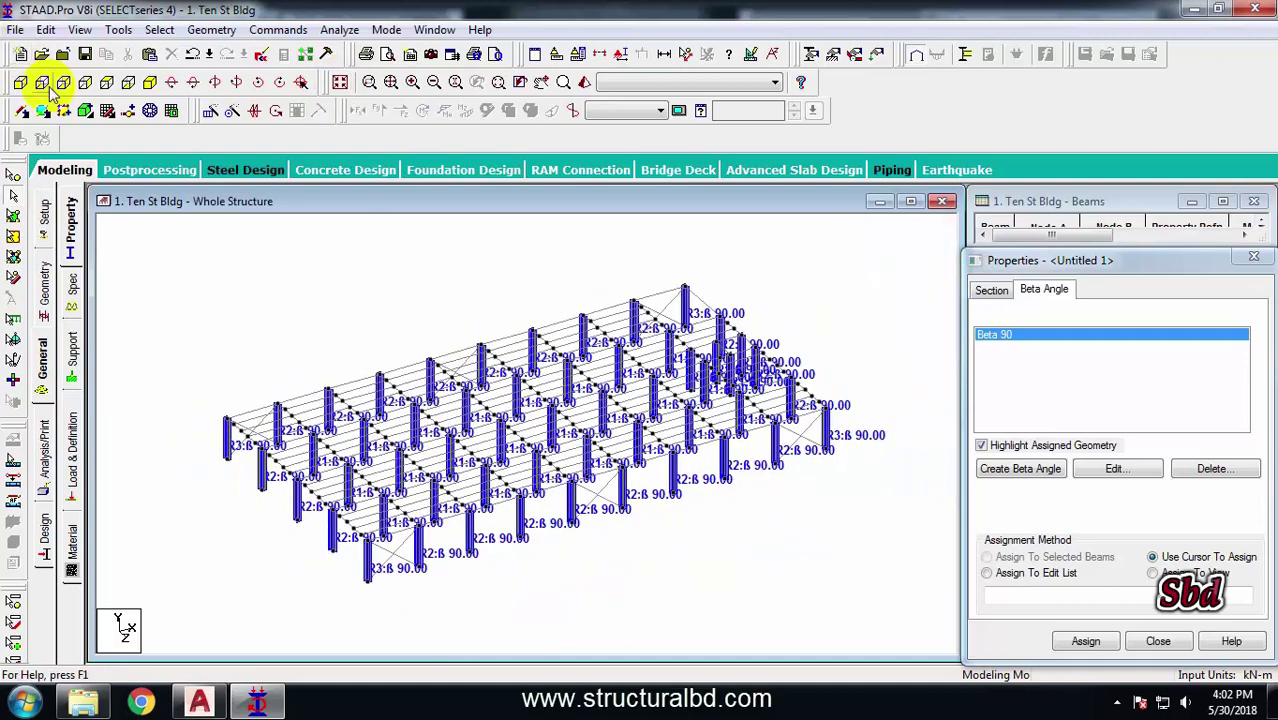
{"action": "left_click", "coordinate": [20, 84]}
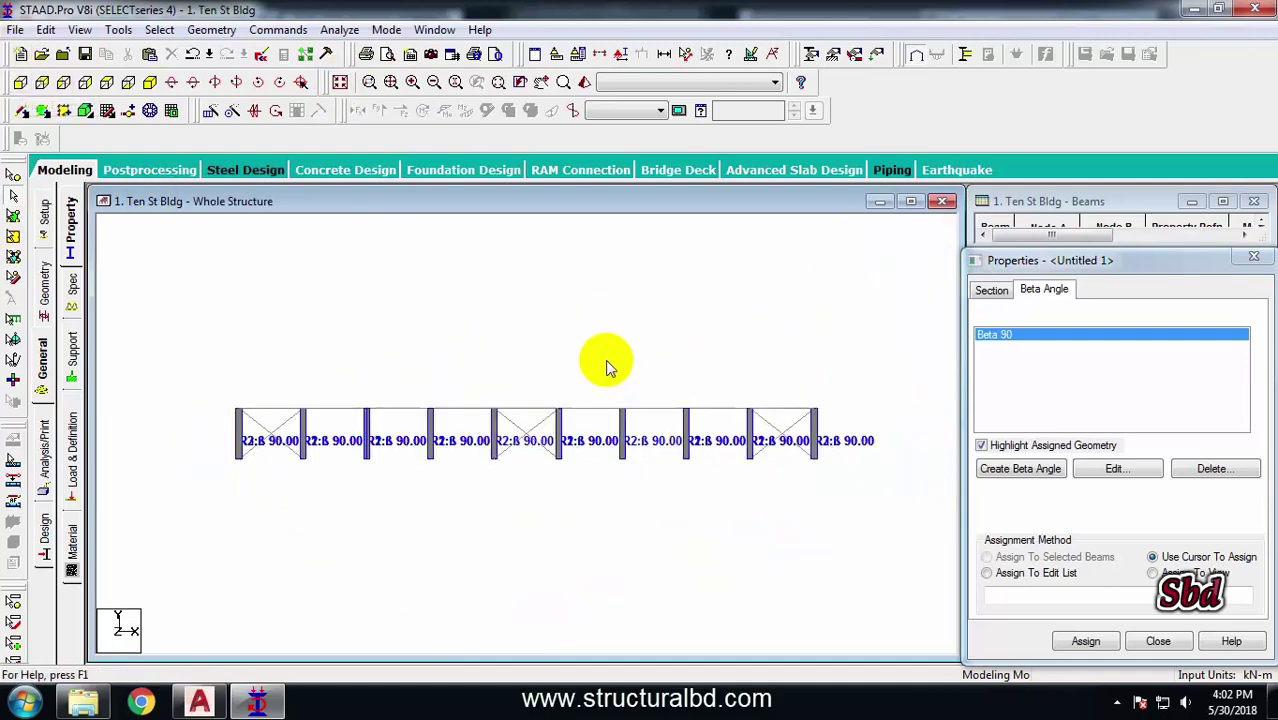
{"action": "left_click_drag", "start_coordinate": [192, 318], "coordinate": [865, 358]}
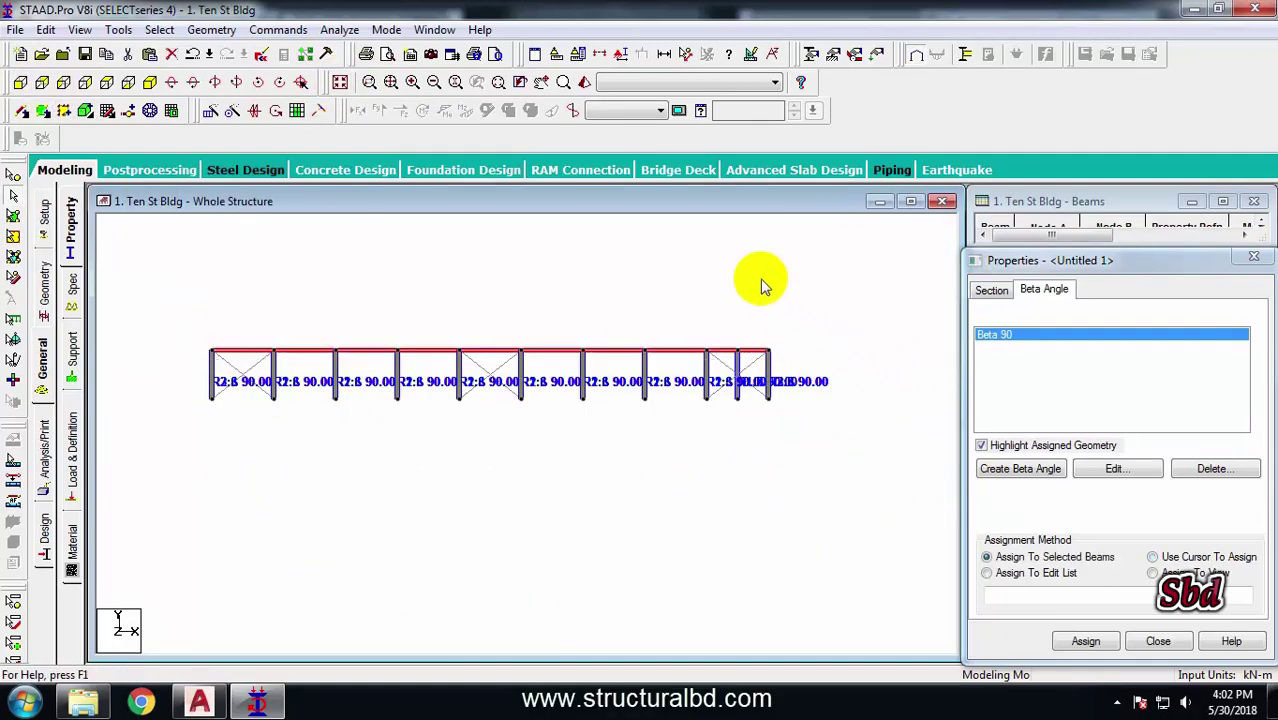
{"action": "right_click", "coordinate": [757, 279]}
{"action": "left_click", "coordinate": [810, 486]}
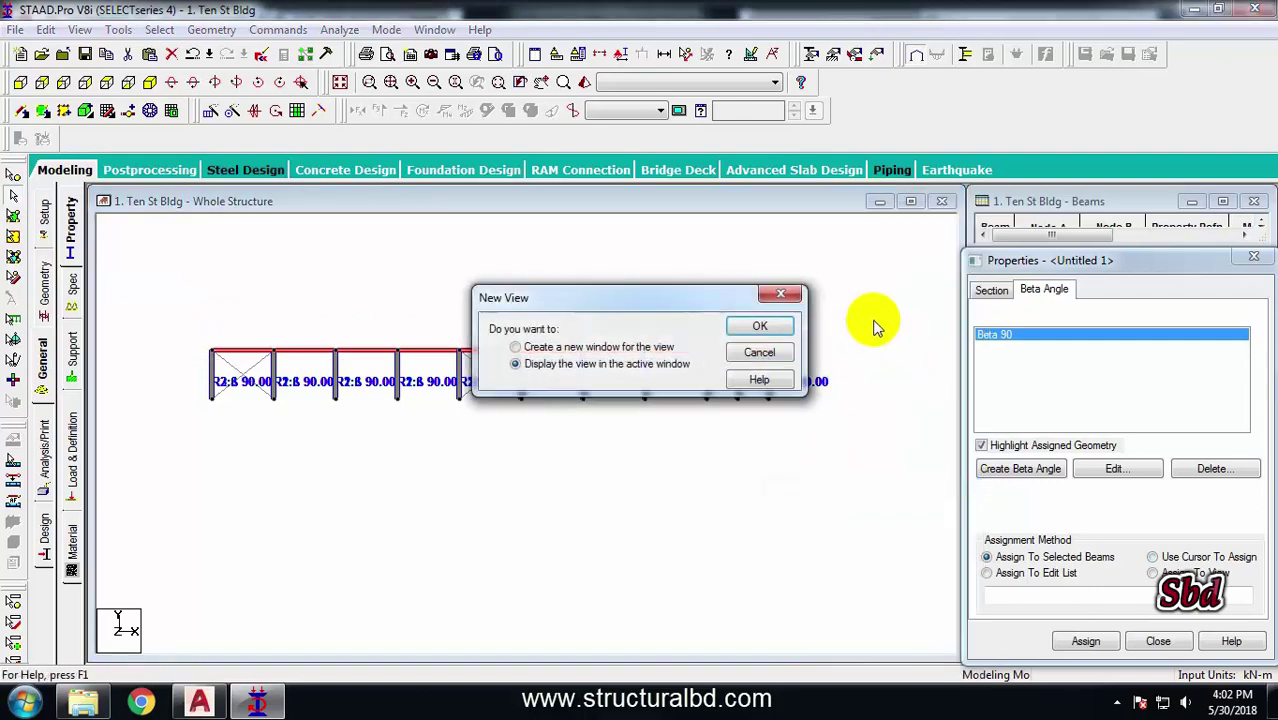
{"action": "left_click", "coordinate": [759, 325]}
{"action": "left_click", "coordinate": [109, 85]}
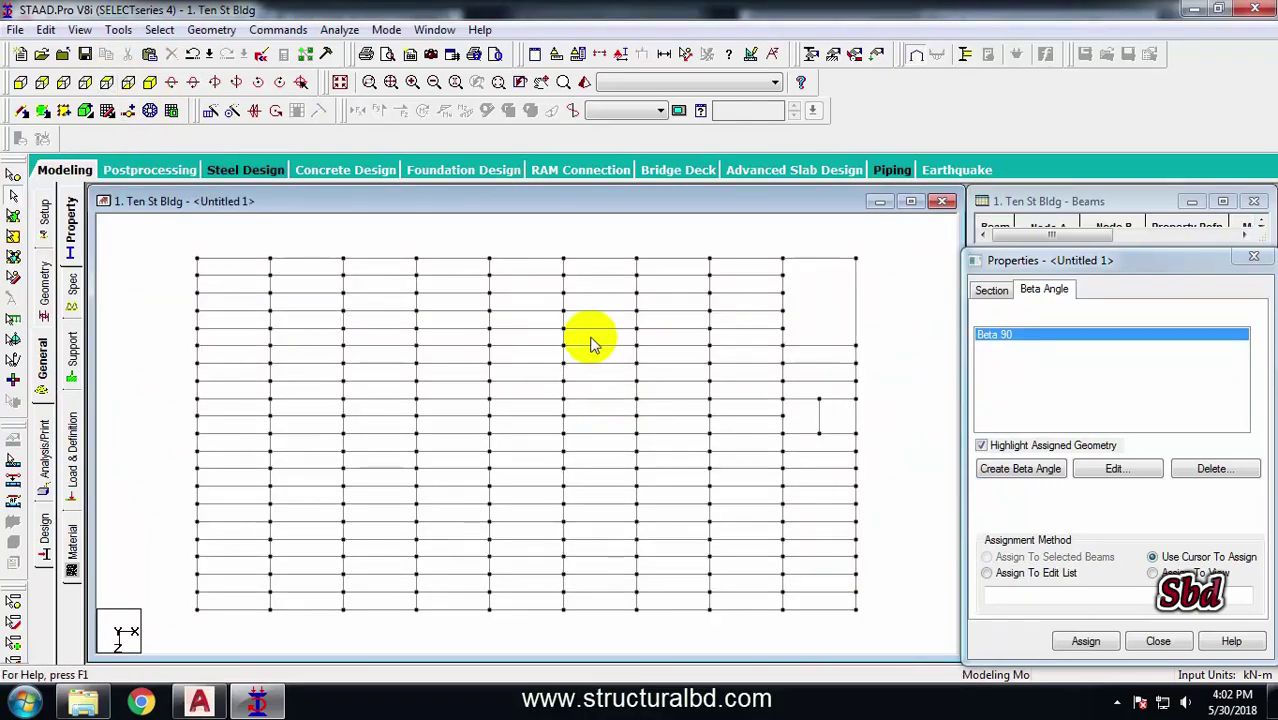
{"action": "scroll", "coordinate": [588, 338], "scroll_direction": "down", "scroll_amount": 1}
Assign Taper section 4 to the main beams along all ten transverse (Z-direction) grid lines, leaving out the short intermediate beam
{"action": "left_click", "coordinate": [992, 290]}
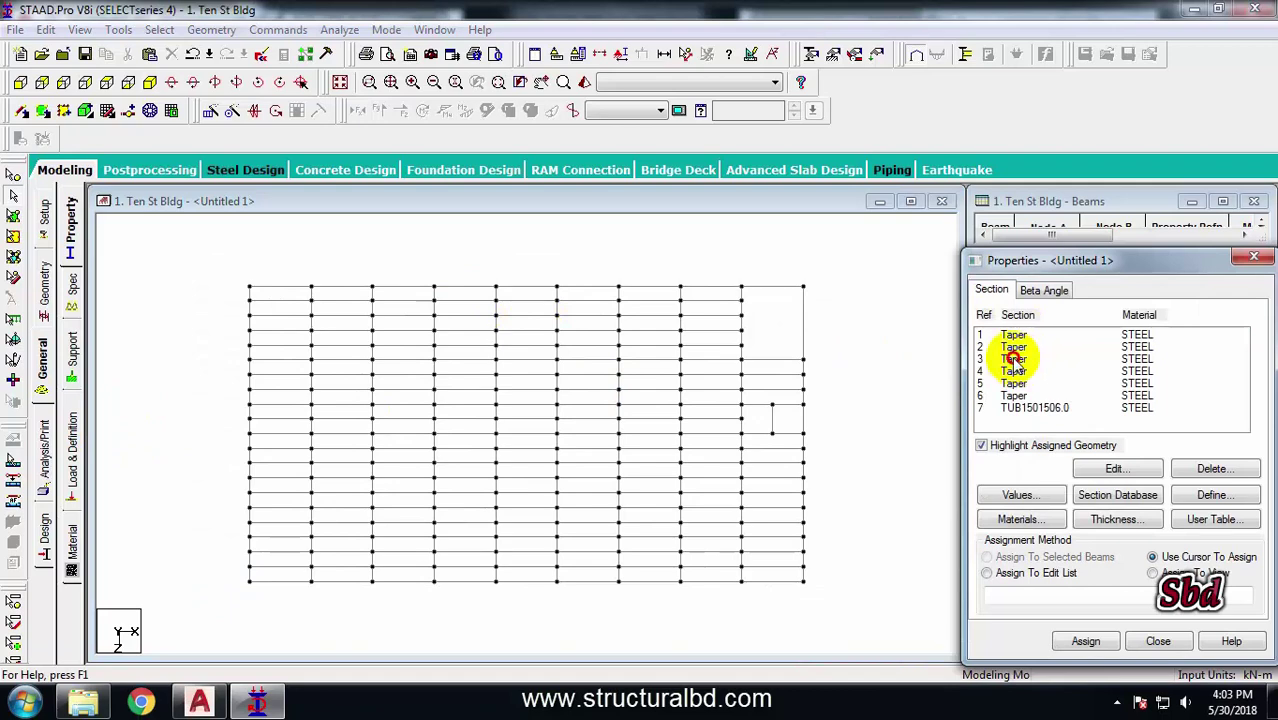
{"action": "left_click", "coordinate": [1013, 358]}
{"action": "left_click", "coordinate": [1014, 372]}
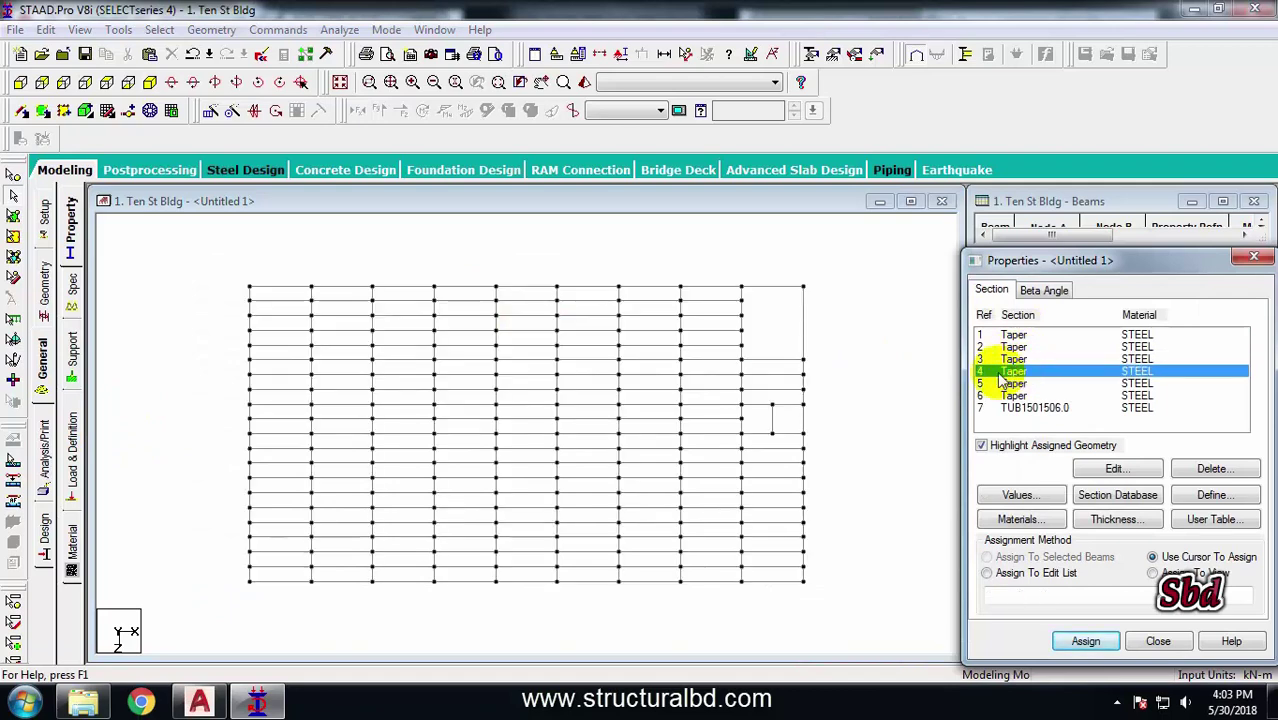
{"action": "left_click_drag", "start_coordinate": [300, 280], "coordinate": [326, 594]}
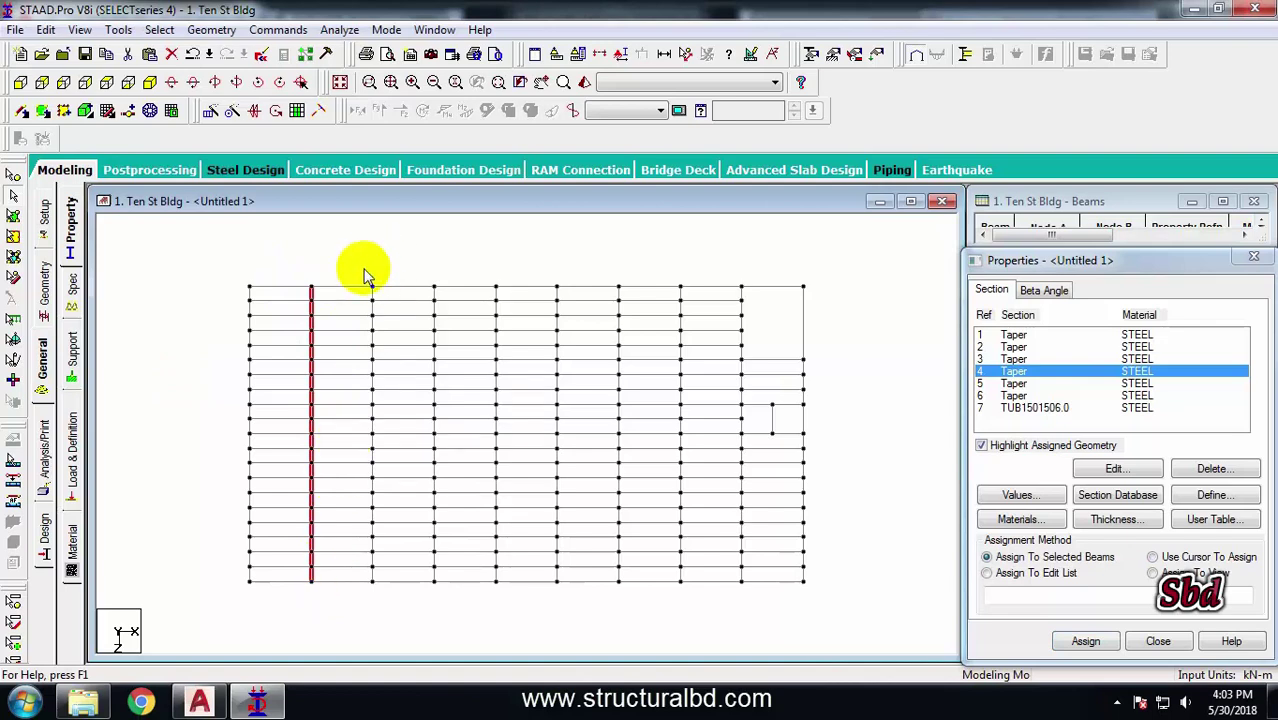
{"action": "left_click_drag", "start_coordinate": [365, 270], "coordinate": [386, 593]}
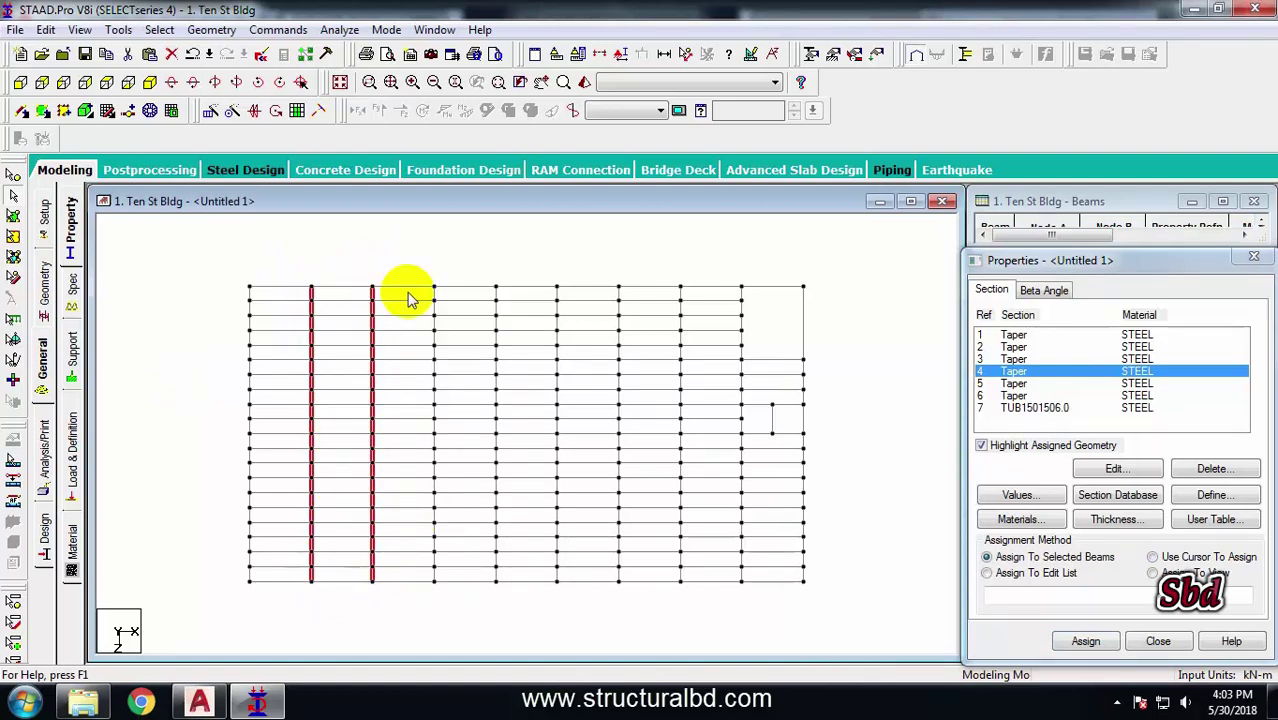
{"action": "left_click_drag", "start_coordinate": [422, 276], "coordinate": [443, 595]}
{"action": "left_click_drag", "start_coordinate": [488, 272], "coordinate": [503, 594]}
{"action": "left_click_drag", "start_coordinate": [214, 276], "coordinate": [257, 590]}
{"action": "left_click_drag", "start_coordinate": [541, 271], "coordinate": [562, 598]}
{"action": "left_click_drag", "start_coordinate": [612, 270], "coordinate": [642, 622]}
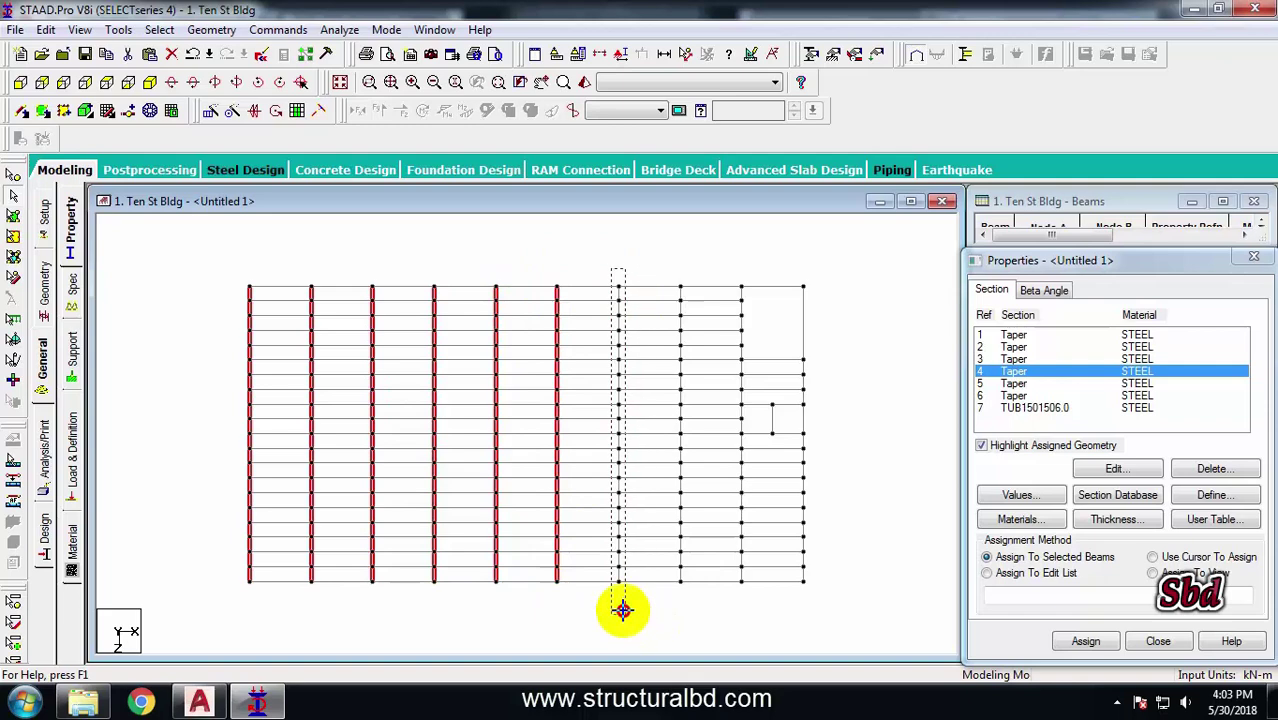
{"action": "left_click_drag", "start_coordinate": [668, 266], "coordinate": [693, 600]}
{"action": "left_click_drag", "start_coordinate": [737, 270], "coordinate": [745, 603]}
{"action": "left_click_drag", "start_coordinate": [792, 266], "coordinate": [838, 598]}
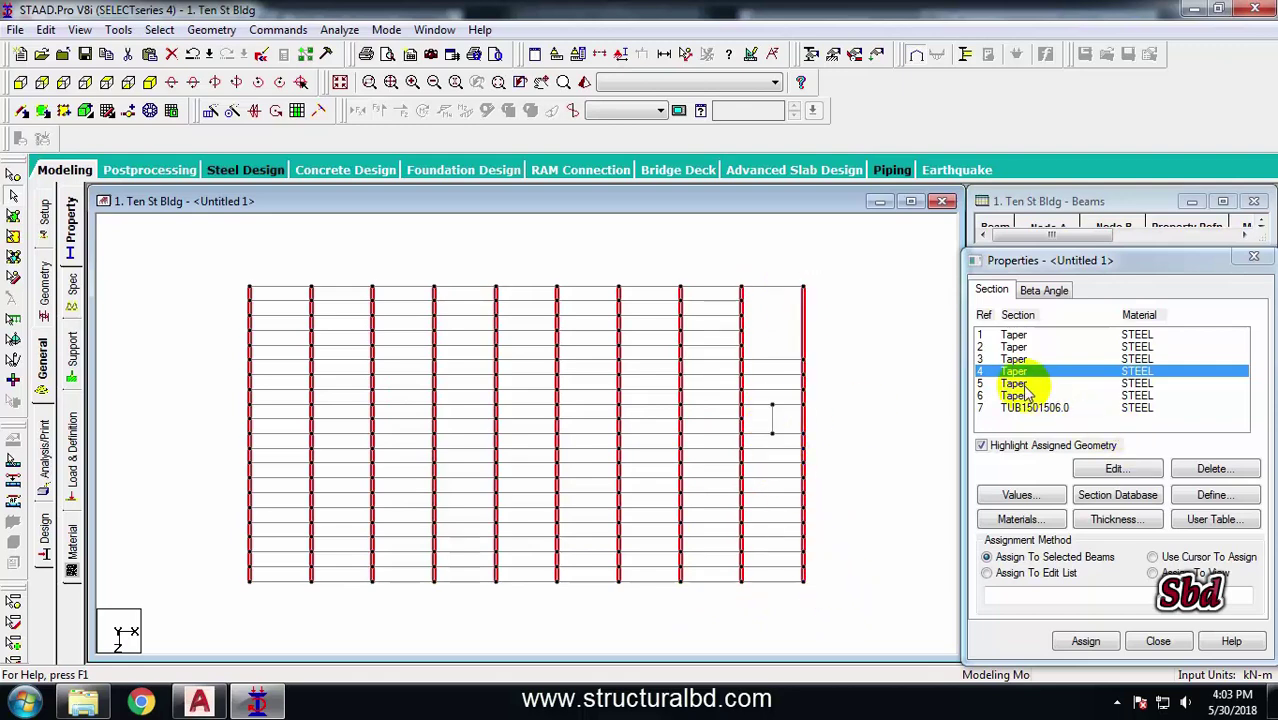
{"action": "left_click", "coordinate": [1086, 641]}
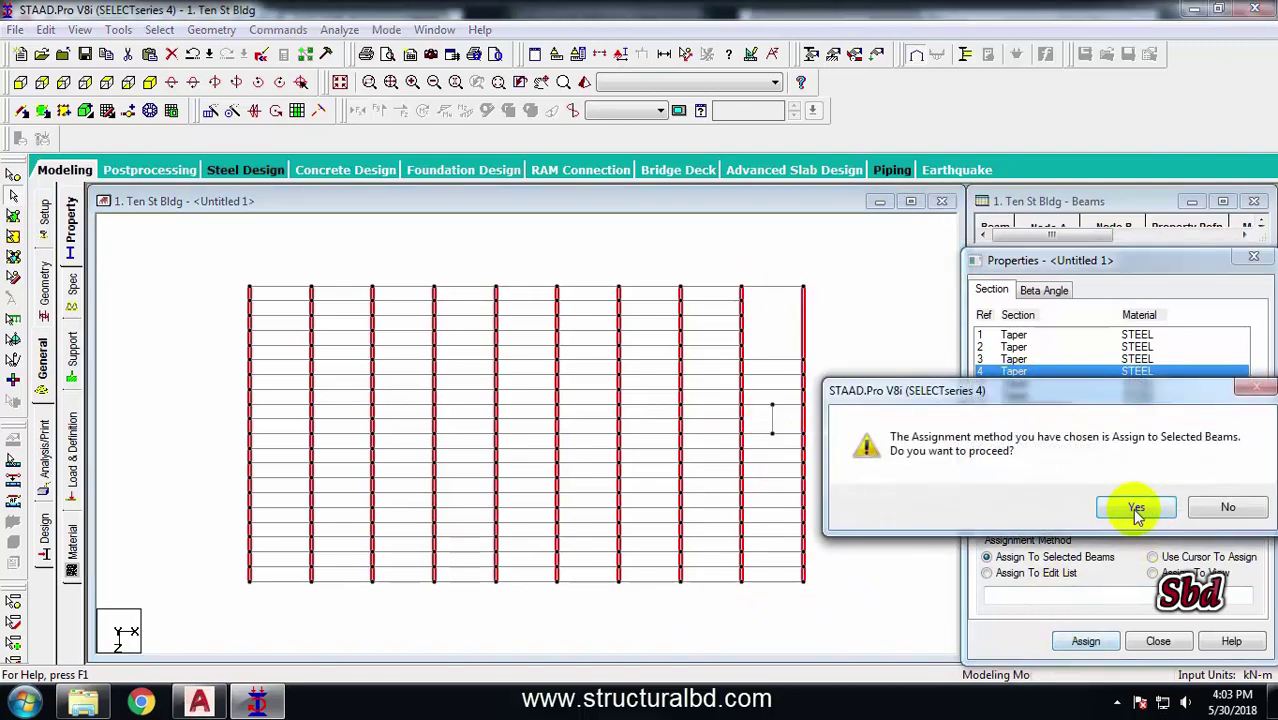
{"action": "left_click", "coordinate": [1133, 508]}
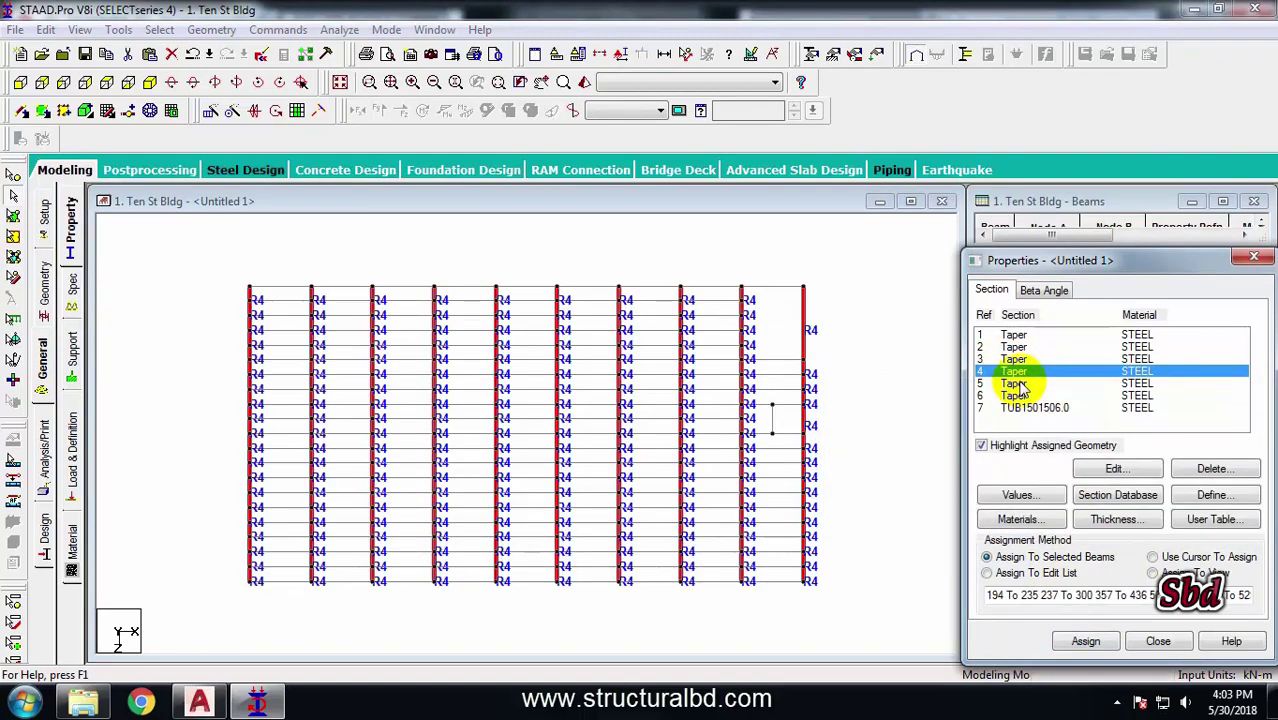
Assign Taper section 5 to the beams along the five longitudinal (X-direction) column lines
{"action": "left_click", "coordinate": [1018, 384]}
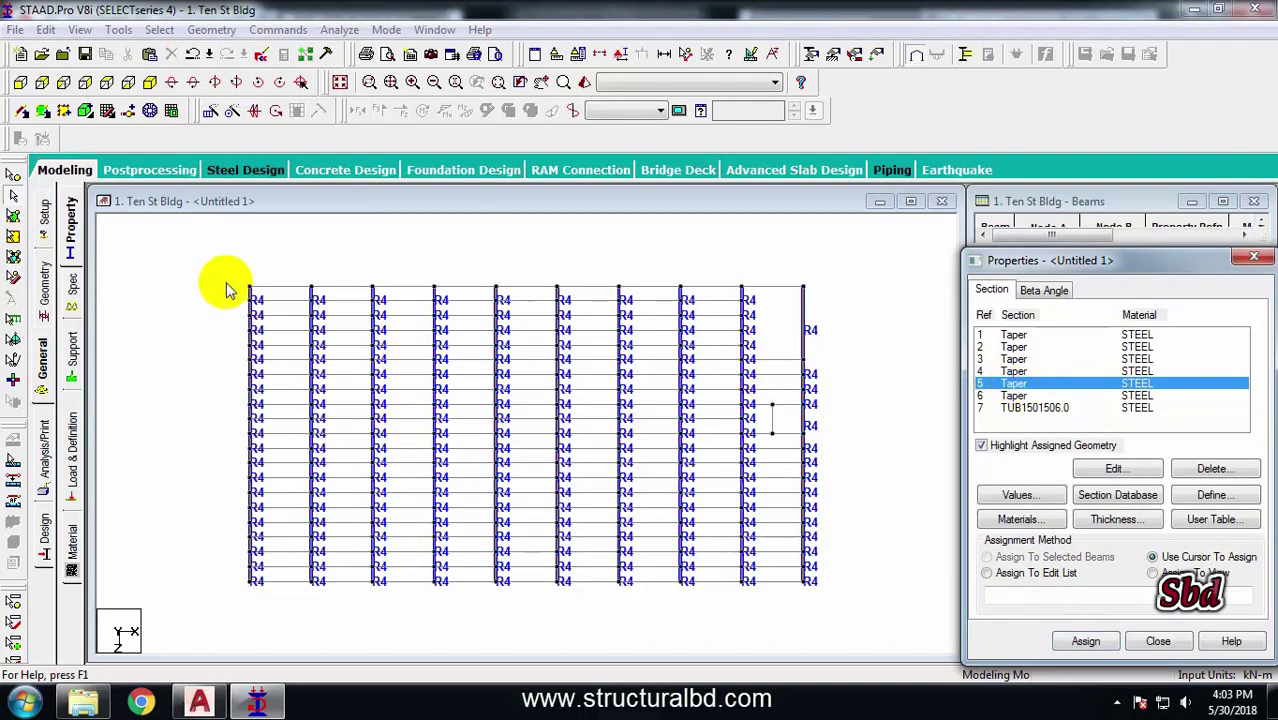
{"action": "left_click", "coordinate": [220, 253]}
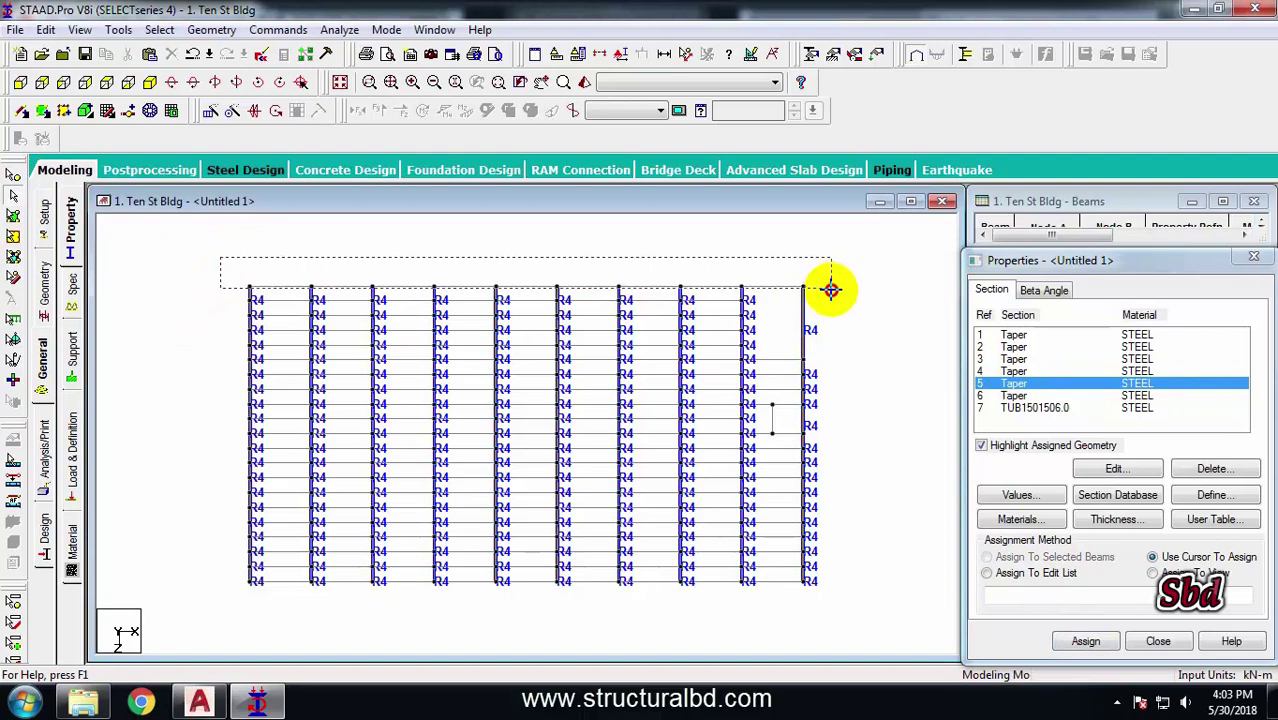
{"action": "left_click_drag", "start_coordinate": [831, 290], "coordinate": [832, 288]}
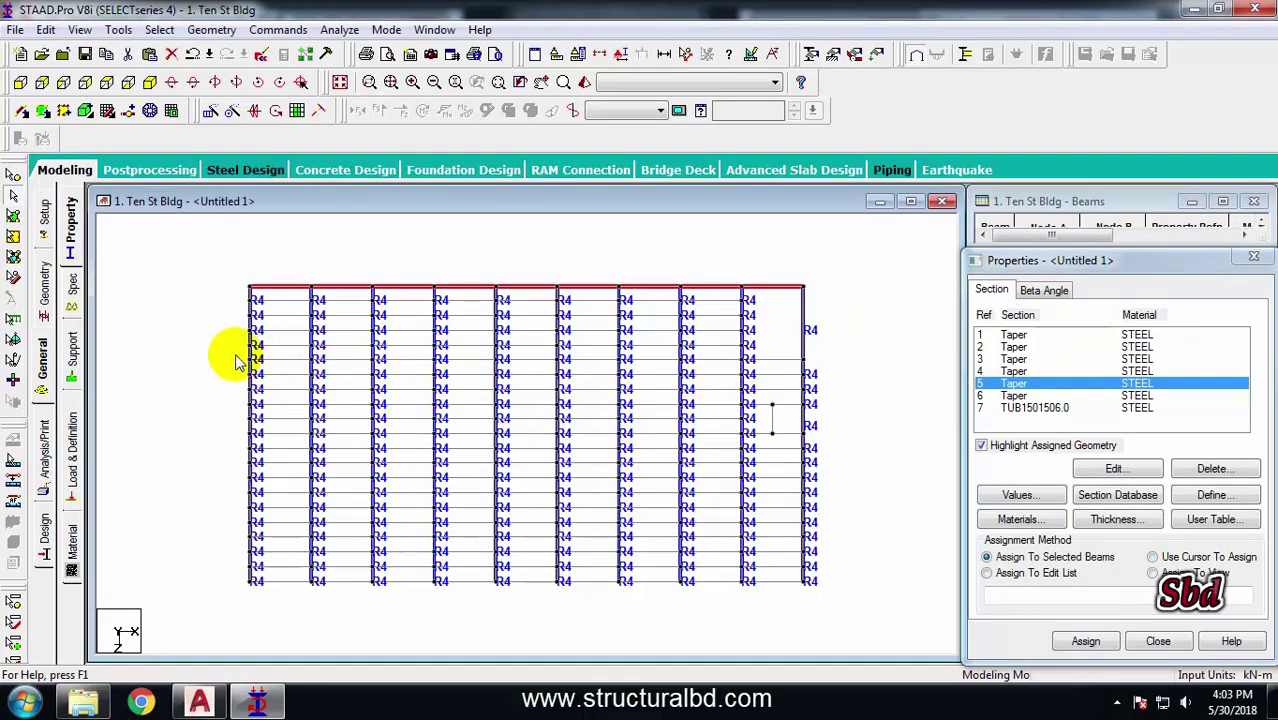
{"action": "left_click_drag", "start_coordinate": [237, 362], "coordinate": [846, 365], "text": "ctrl"}
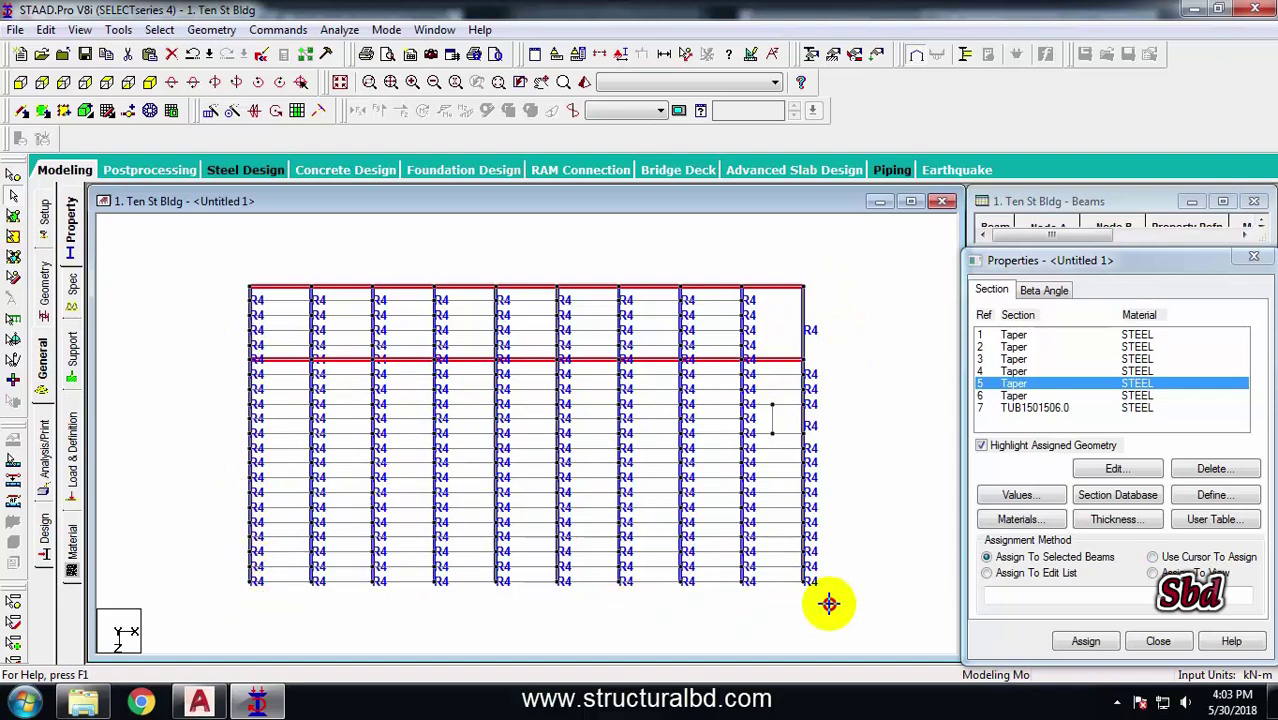
{"action": "left_click_drag", "start_coordinate": [861, 595], "coordinate": [862, 595], "text": "ctrl"}
{"action": "scroll", "coordinate": [768, 491], "scroll_direction": "up", "scroll_amount": 1}
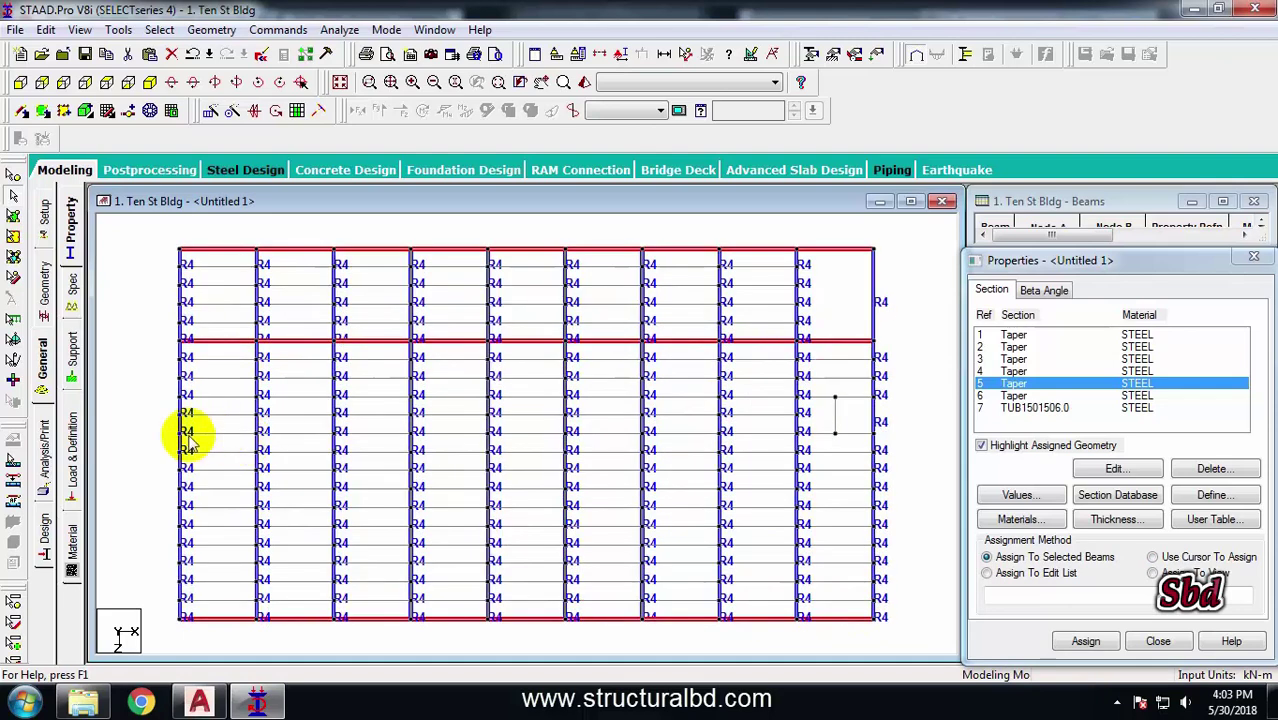
{"action": "left_click_drag", "start_coordinate": [325, 438], "coordinate": [913, 437], "text": "ctrl"}
{"action": "middle_click_drag", "start_coordinate": [656, 490], "coordinate": [667, 447]}
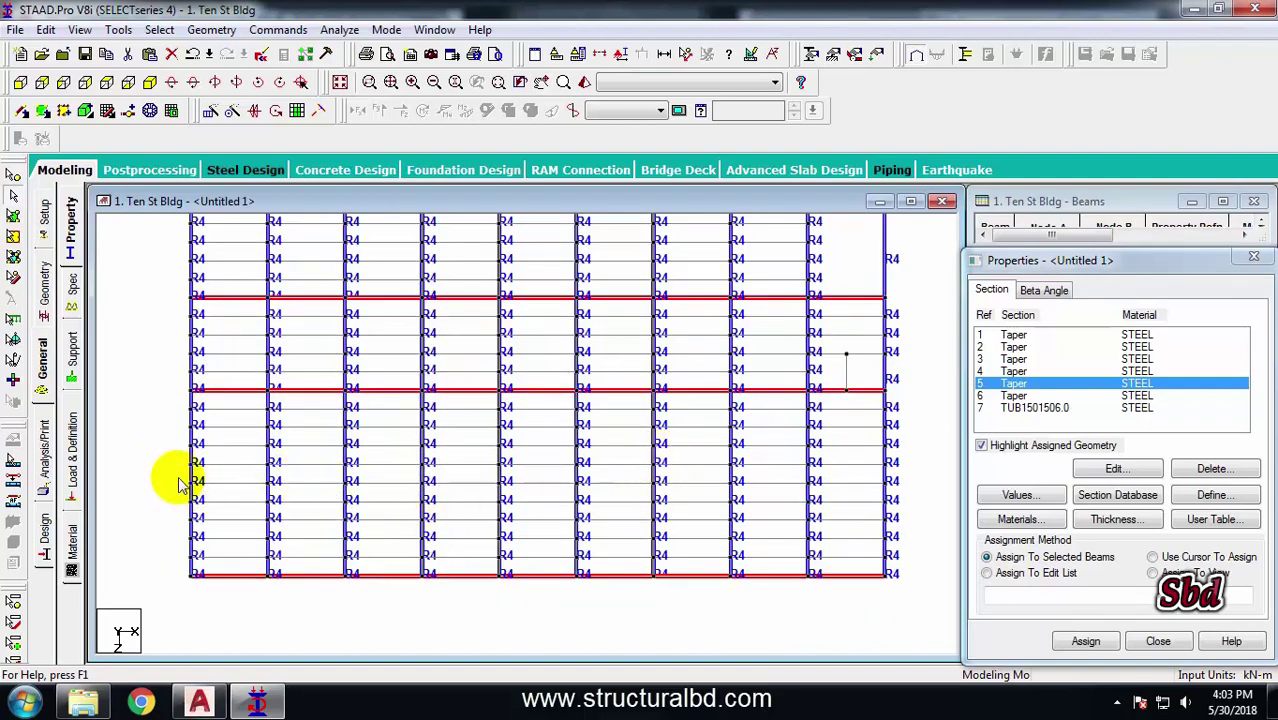
{"action": "left_click_drag", "start_coordinate": [913, 488], "coordinate": [913, 488], "text": "ctrl"}
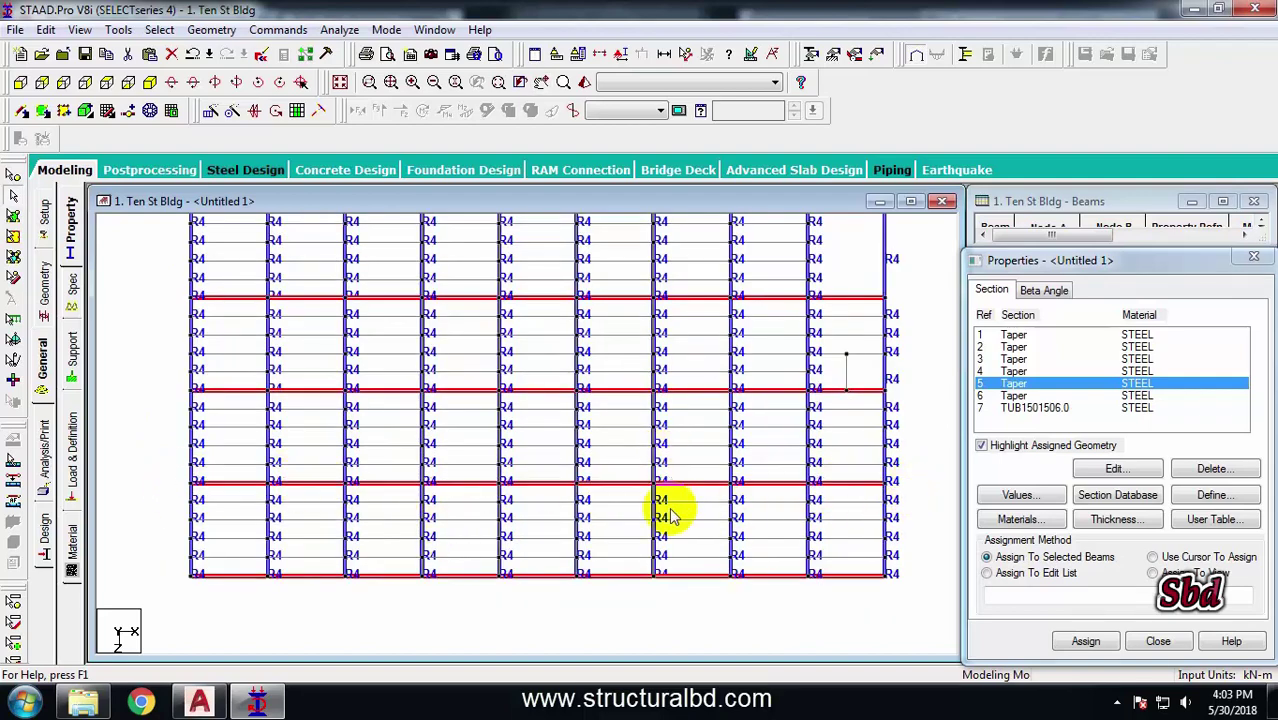
{"action": "scroll", "coordinate": [479, 457], "scroll_direction": "down", "scroll_amount": 1}
{"action": "scroll", "coordinate": [440, 520], "scroll_direction": "down", "scroll_amount": 1}
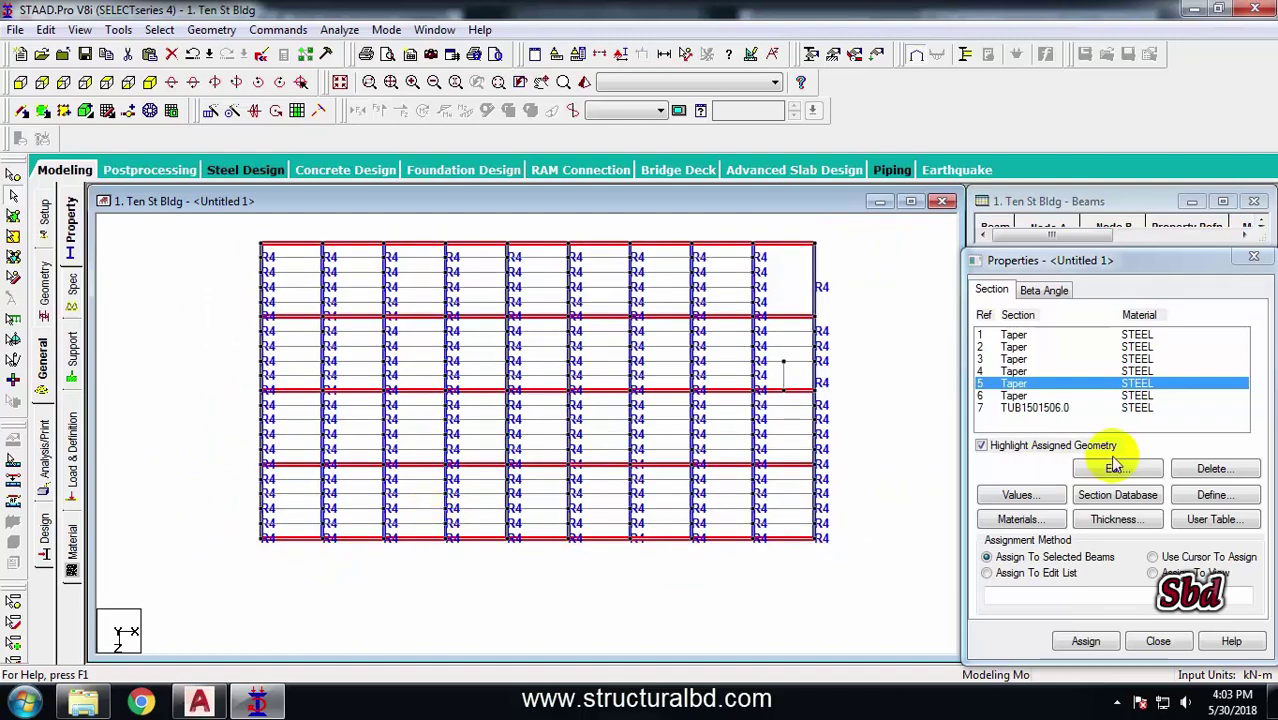
{"action": "left_click", "coordinate": [1085, 641]}
{"action": "left_click", "coordinate": [1133, 507]}
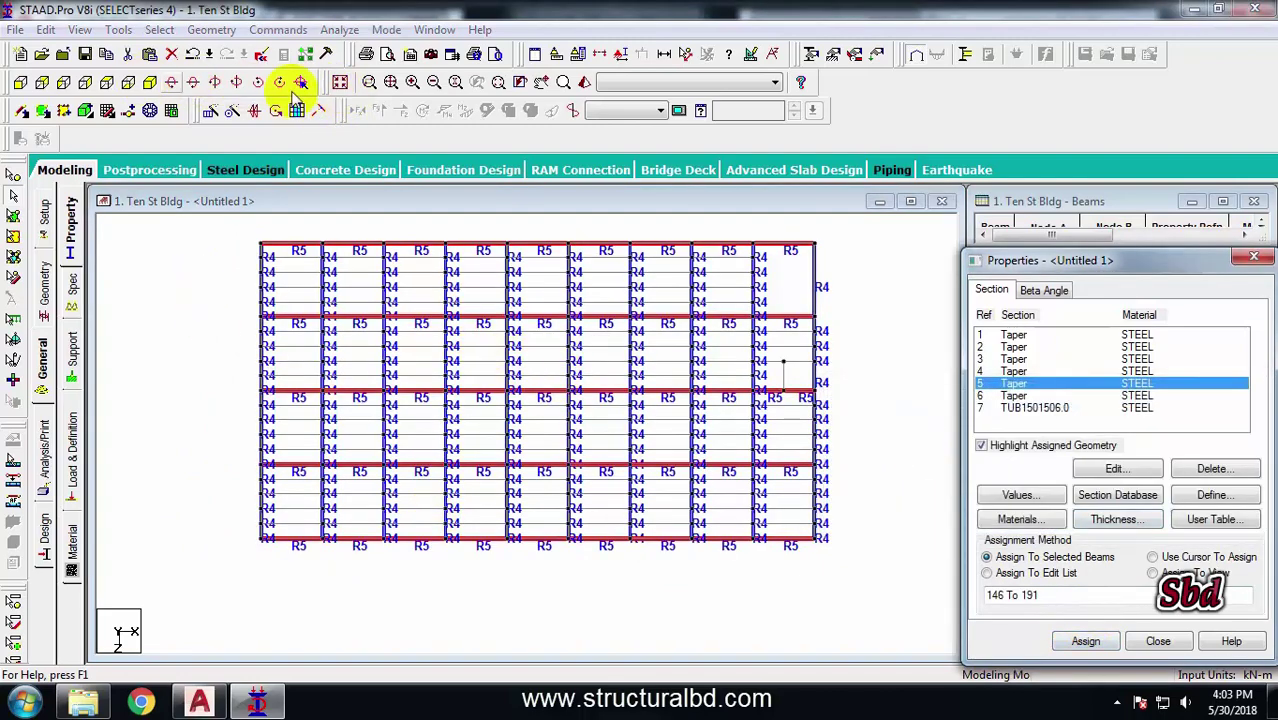
Display the whole structure and examine the beam and column sections in 3D
{"action": "left_click", "coordinate": [340, 83]}
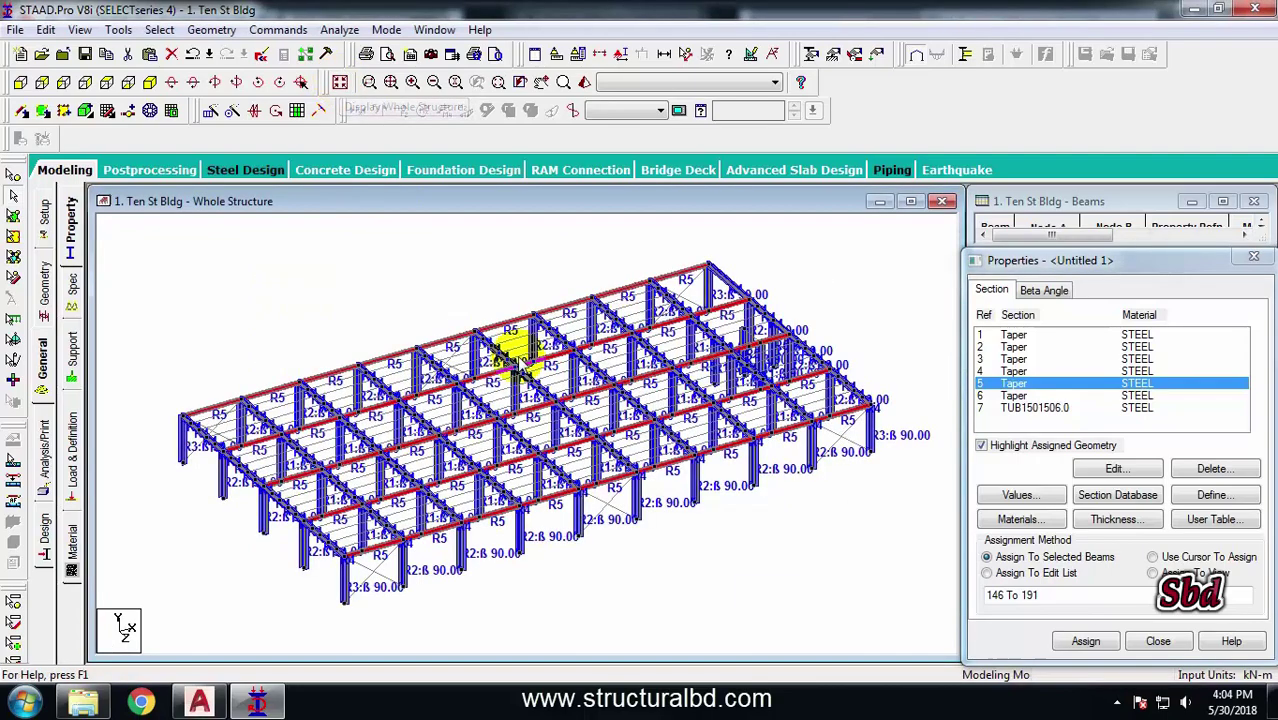
{"action": "scroll", "coordinate": [528, 428], "scroll_direction": "up", "scroll_amount": 4}
{"action": "scroll", "coordinate": [560, 400], "scroll_direction": "down", "scroll_amount": 1}
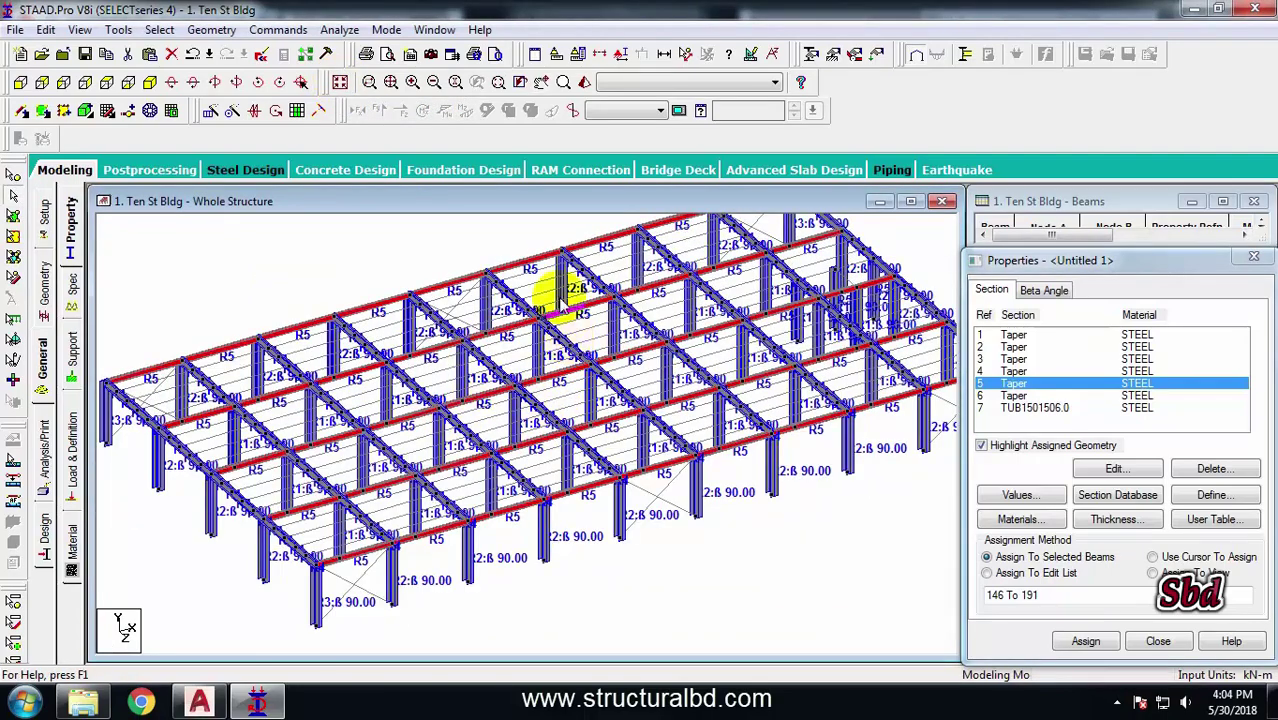
Assign the TUB1501506.0 section to all X-bracing members around the perimeter of the storey
{"action": "scroll", "coordinate": [562, 305], "scroll_direction": "down", "scroll_amount": 1}
{"action": "middle_click_drag", "start_coordinate": [530, 528], "coordinate": [522, 478]}
{"action": "left_click", "coordinate": [697, 497]}
{"action": "middle_click_drag", "start_coordinate": [635, 349], "coordinate": [643, 424]}
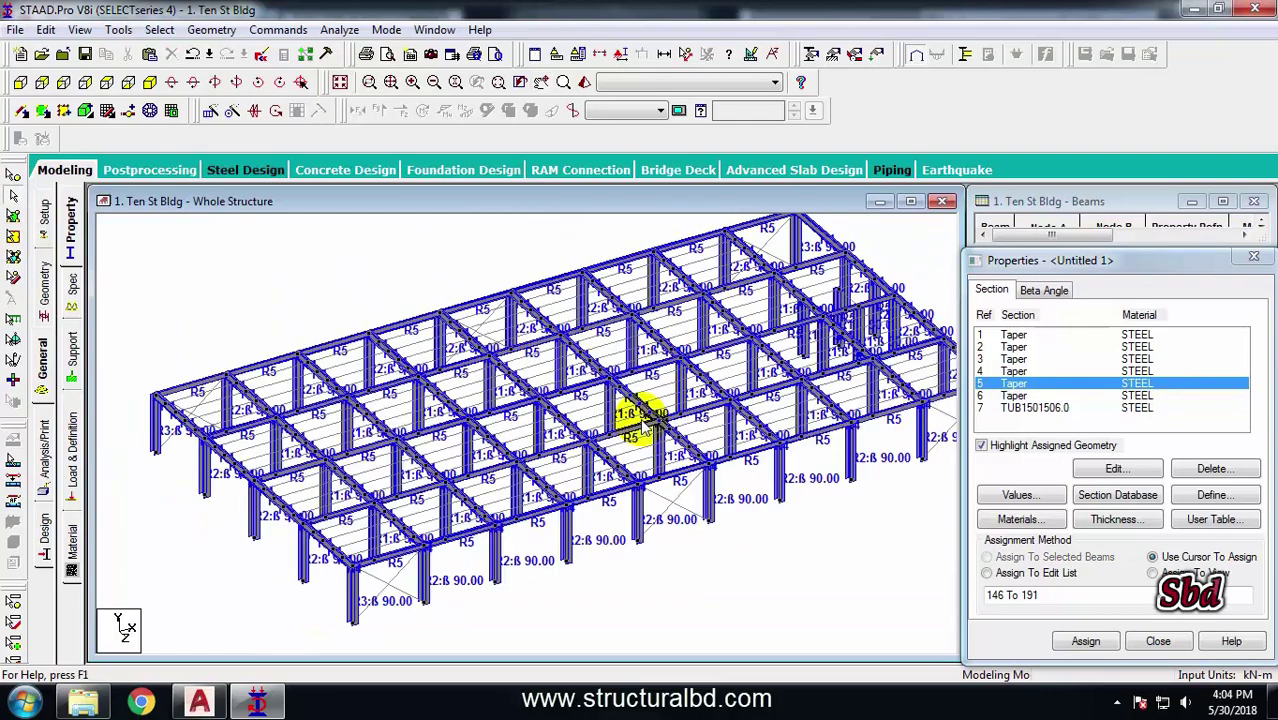
{"action": "left_click", "coordinate": [1013, 396]}
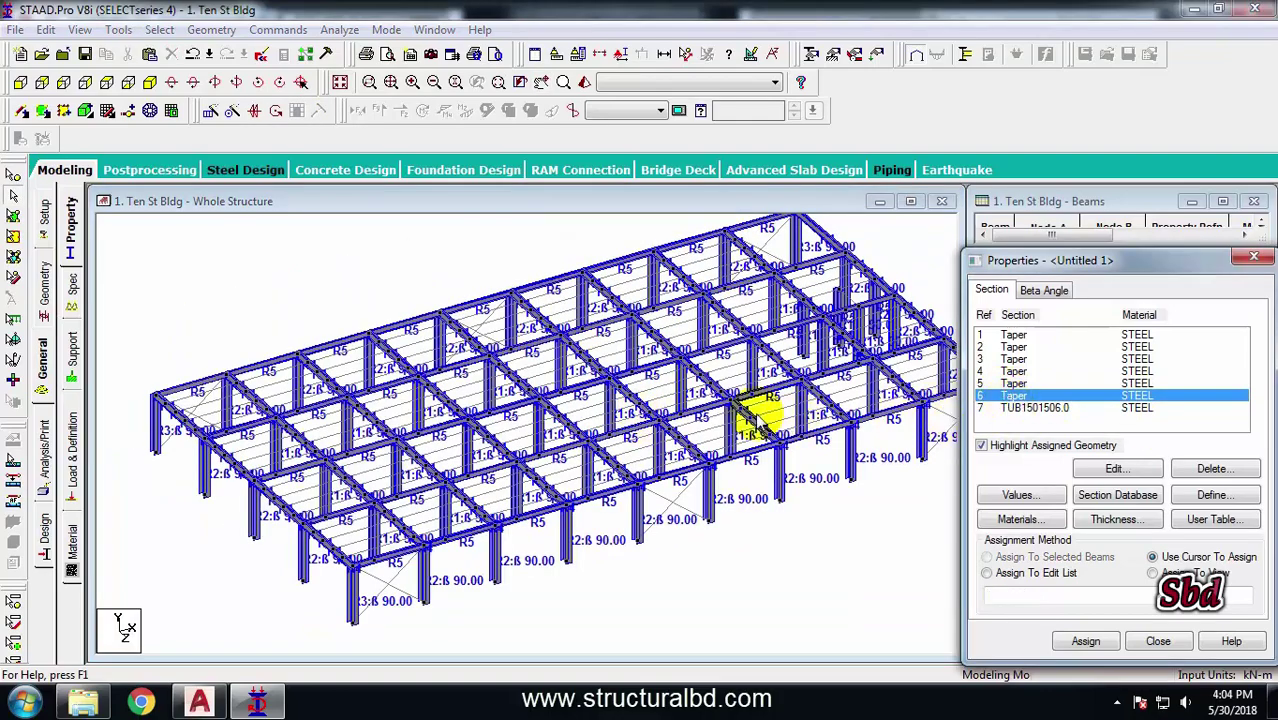
{"action": "left_click", "coordinate": [1035, 408]}
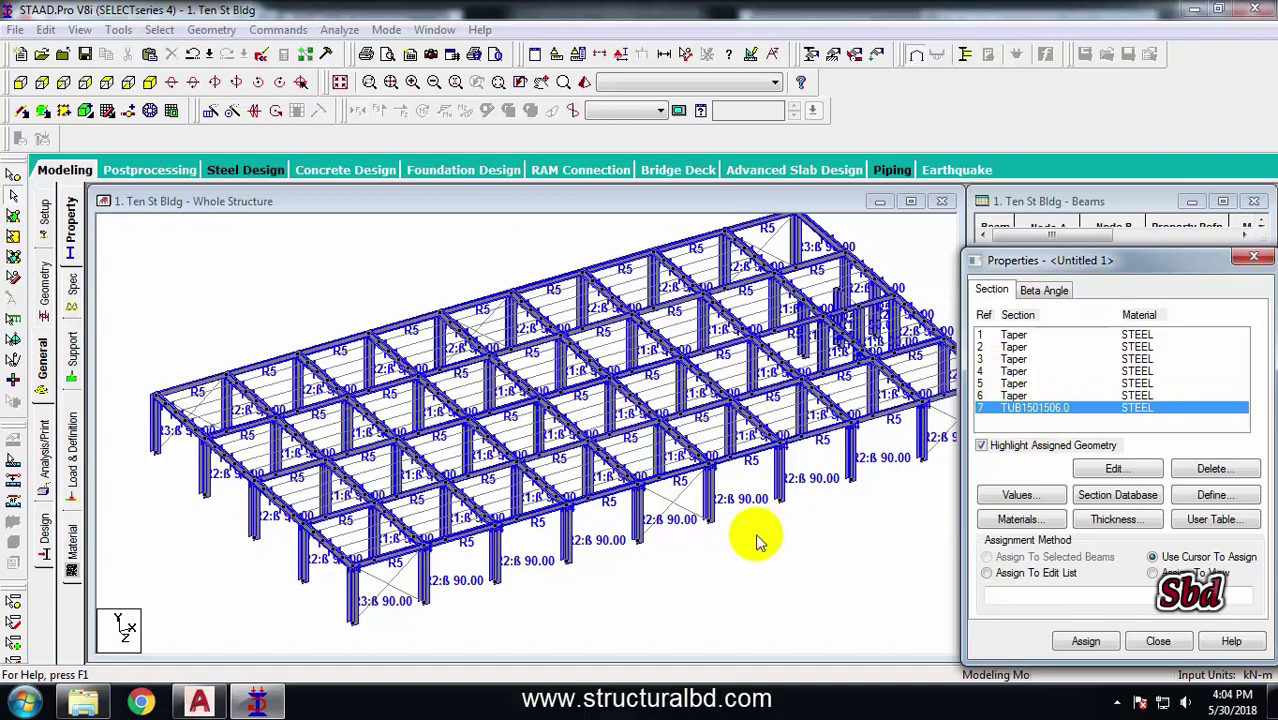
{"action": "middle_click_drag", "start_coordinate": [750, 535], "coordinate": [672, 478]}
{"action": "left_click", "coordinate": [641, 437]}
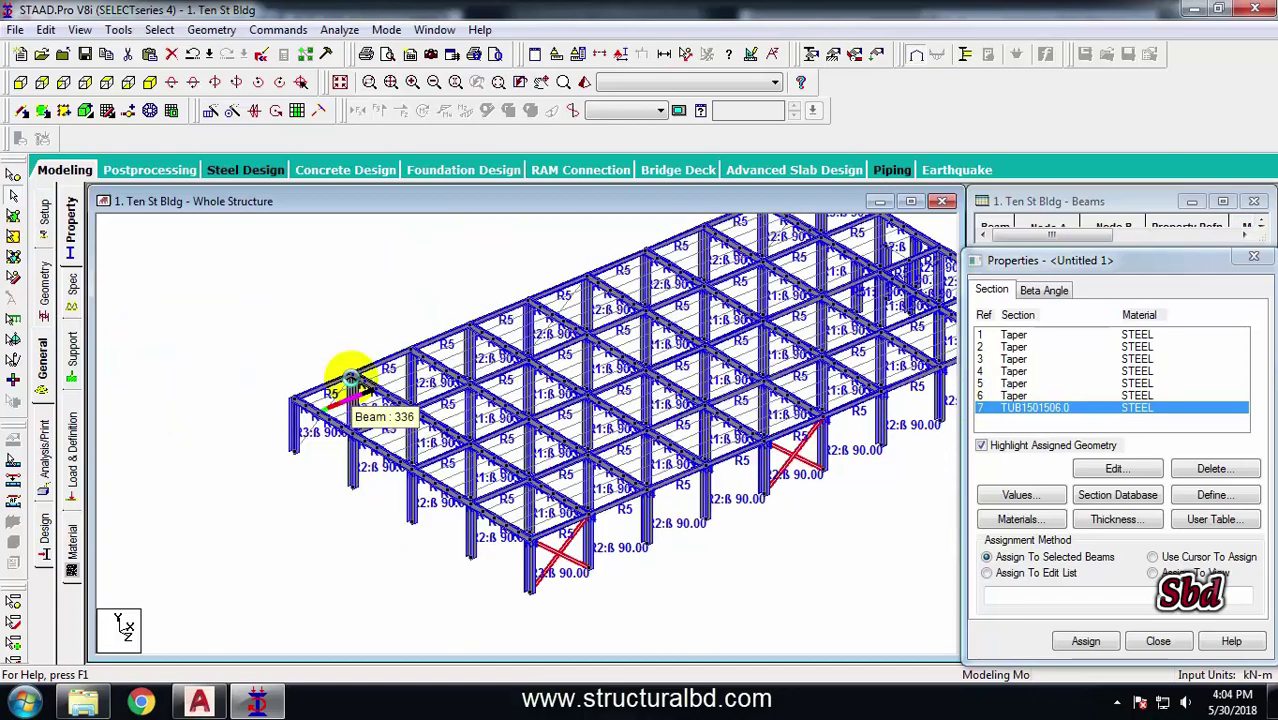
{"action": "key", "text": "Right"}
{"action": "key", "text": "Right"}
{"action": "key", "text": "Right"}
{"action": "key", "text": "Right"}
{"action": "key", "text": "Right"}
{"action": "key", "text": "Right"}
{"action": "key", "text": "Right"}
{"action": "key", "text": "Right"}
{"action": "key", "text": "Right"}
{"action": "key", "text": "Right"}
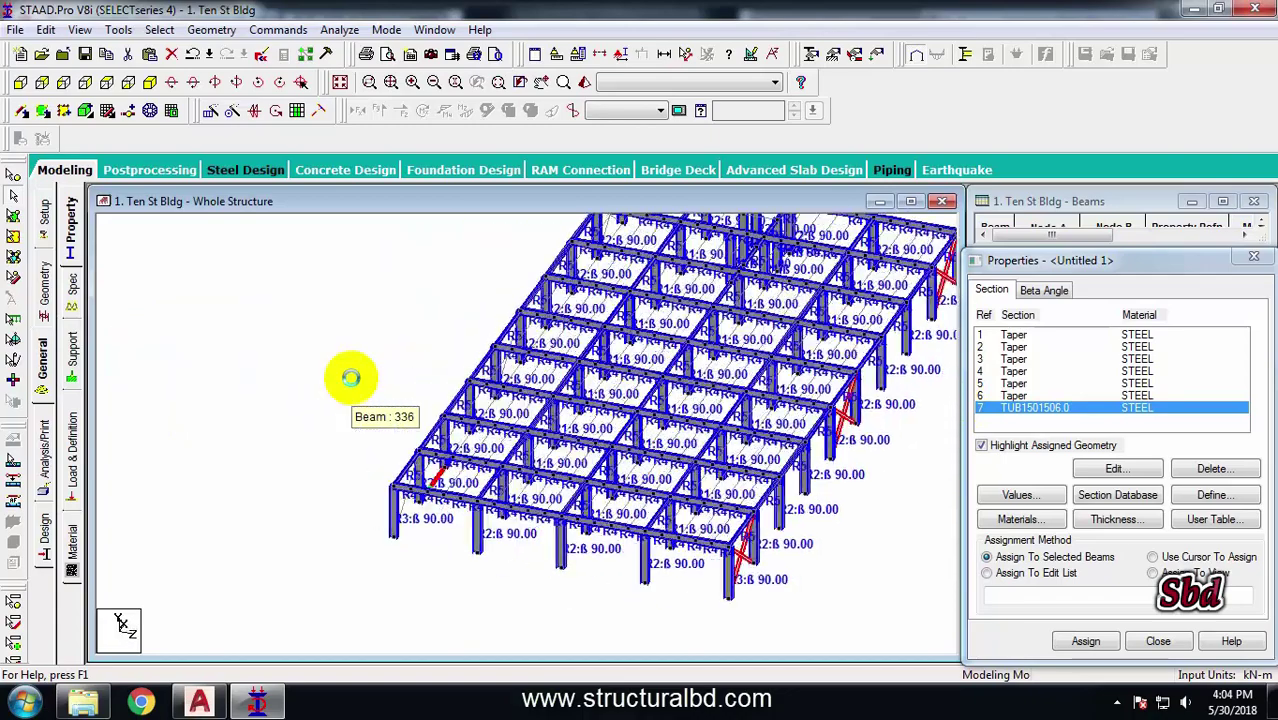
{"action": "key", "text": "Right"}
{"action": "key", "text": "Right"}
{"action": "key", "text": "Right"}
{"action": "key", "text": "Right"}
{"action": "key", "text": "Right"}
{"action": "key", "text": "Right"}
{"action": "key", "text": "Right"}
{"action": "key", "text": "Right"}
{"action": "key", "text": "Right"}
{"action": "key", "text": "Right"}
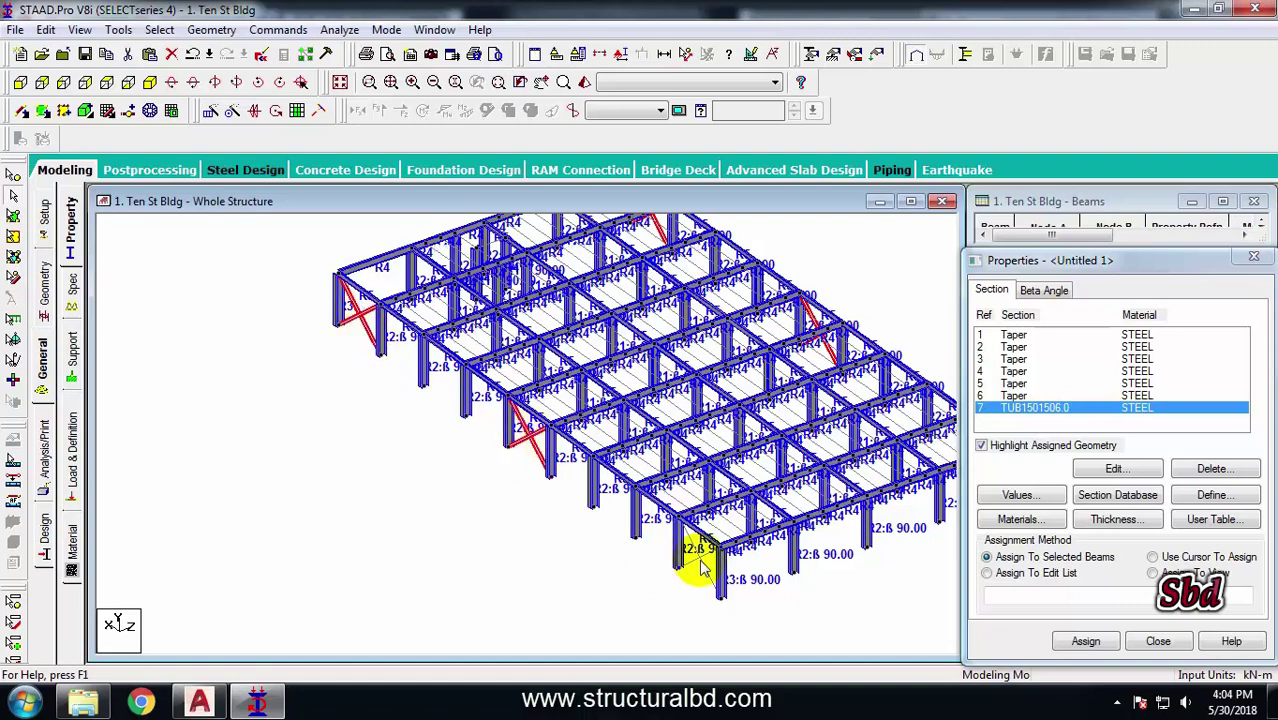
{"action": "key", "text": "Right"}
{"action": "key", "text": "Right"}
{"action": "key", "text": "Right"}
{"action": "key", "text": "Right"}
{"action": "key", "text": "Right"}
{"action": "key", "text": "Right"}
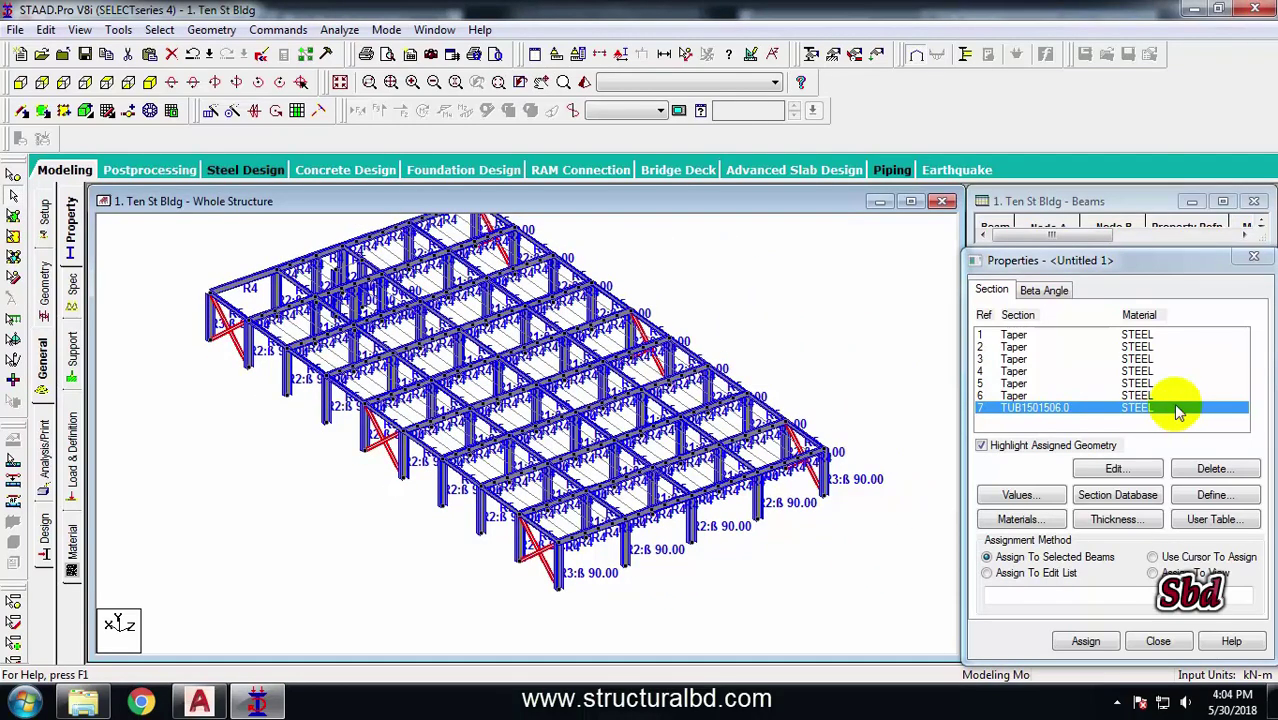
{"action": "left_click", "coordinate": [1086, 641]}
{"action": "left_click", "coordinate": [1140, 508]}
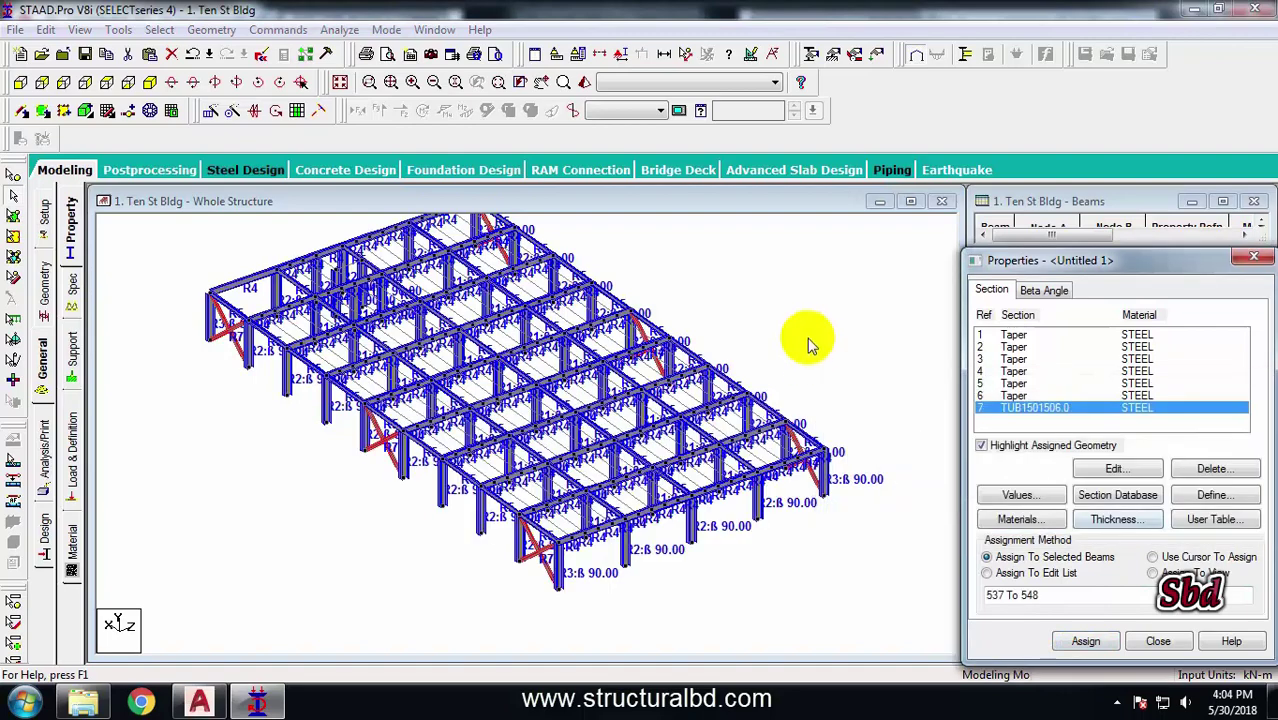
Select all members with missing property and assign Taper section 6 to them
{"action": "left_click", "coordinate": [990, 396]}
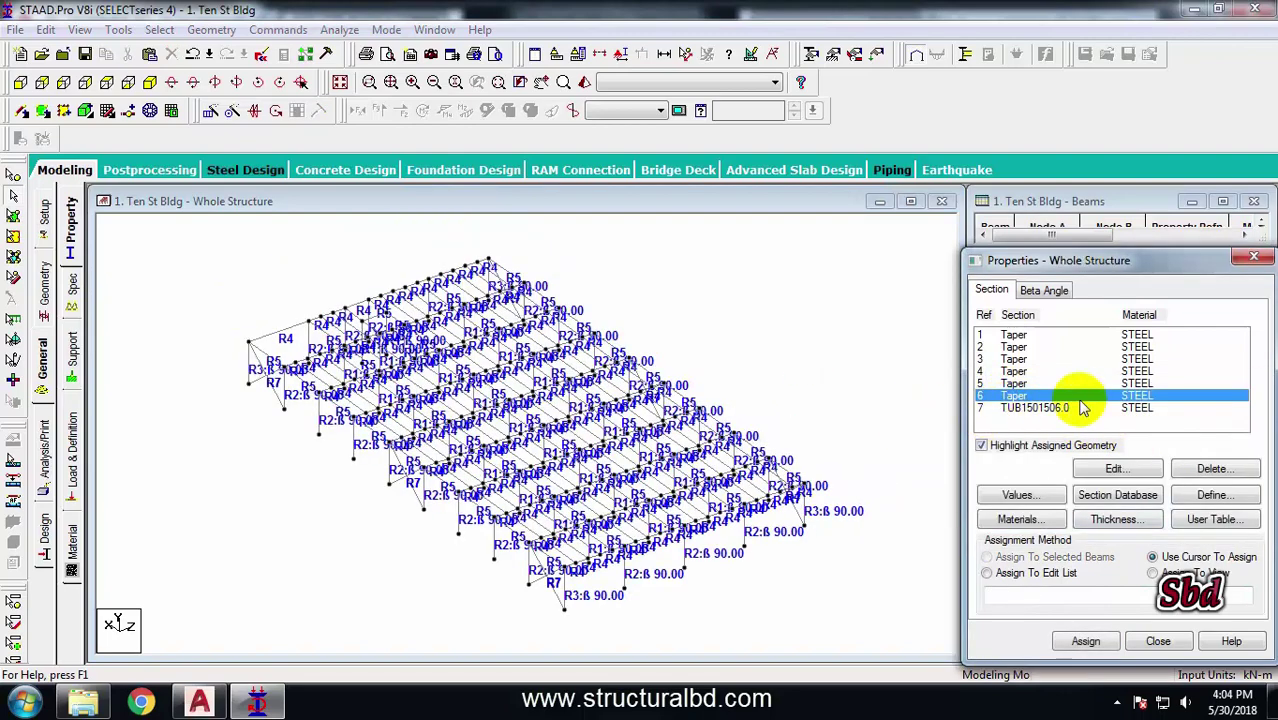
{"action": "key", "text": "Right"}
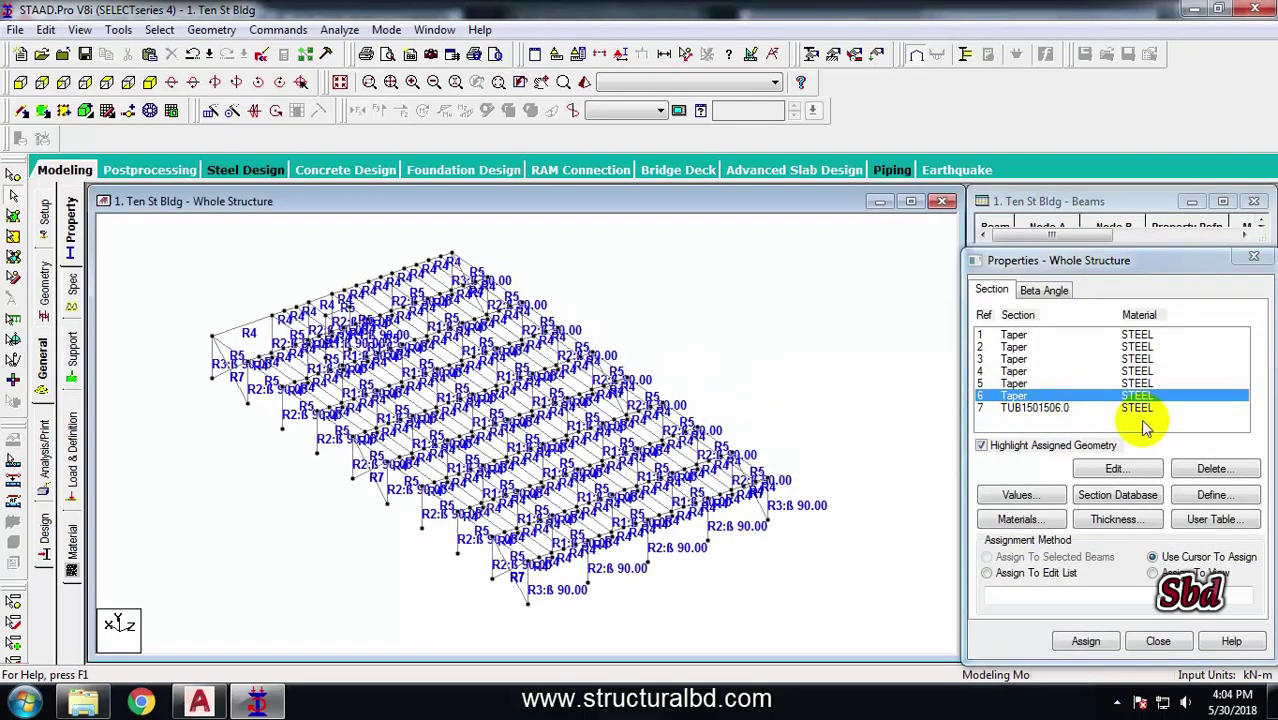
{"action": "left_click", "coordinate": [159, 29]}
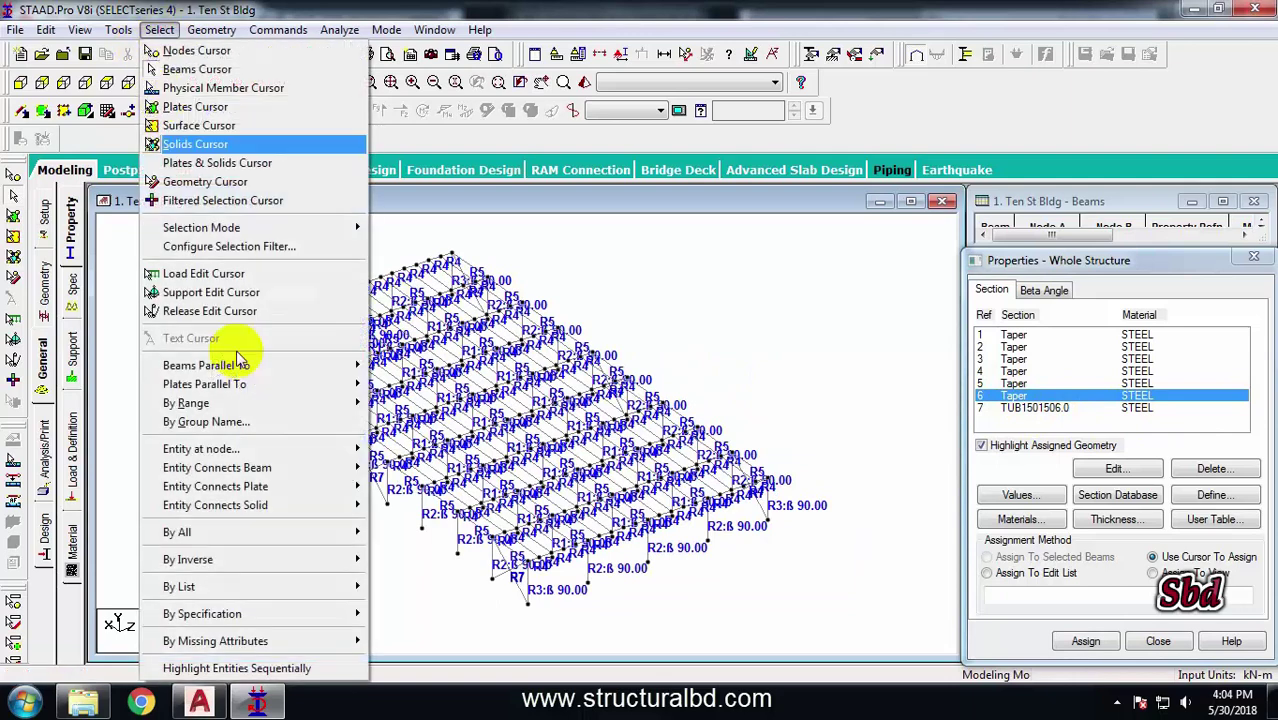
{"action": "mouse_move", "coordinate": [254, 641]}
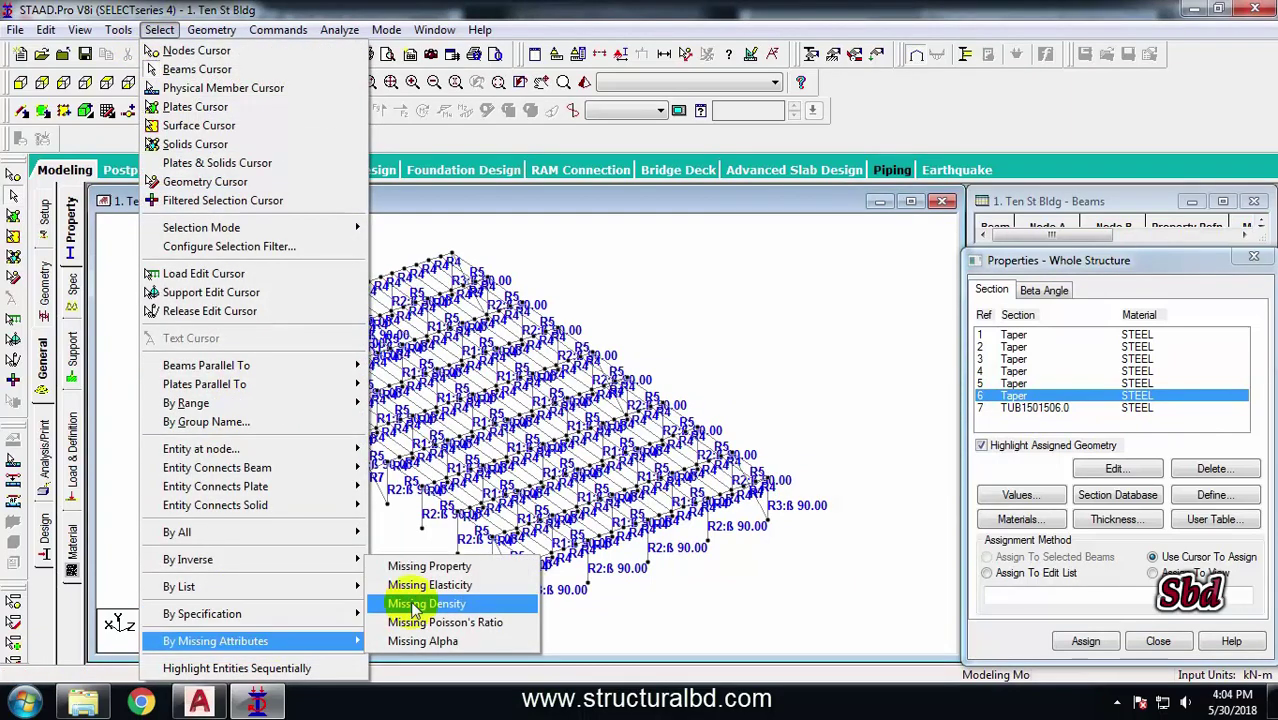
{"action": "left_click", "coordinate": [445, 567]}
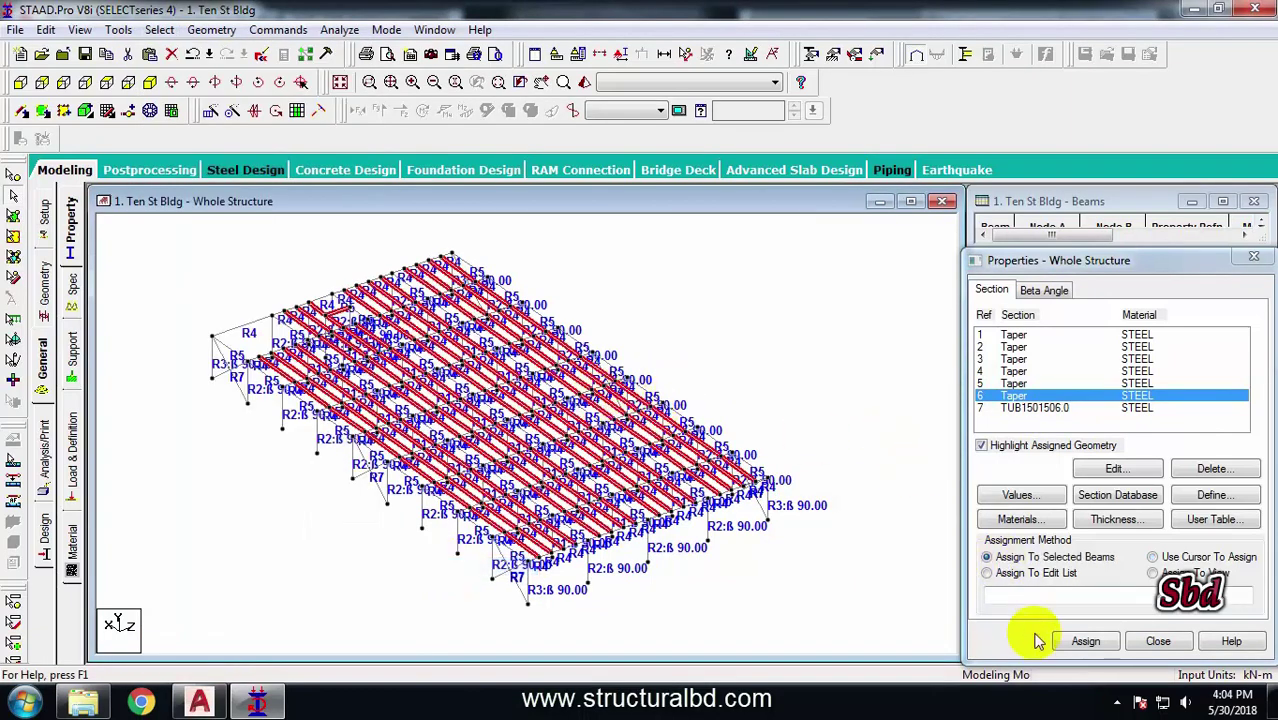
{"action": "left_click", "coordinate": [1105, 648]}
{"action": "left_click", "coordinate": [1137, 505]}
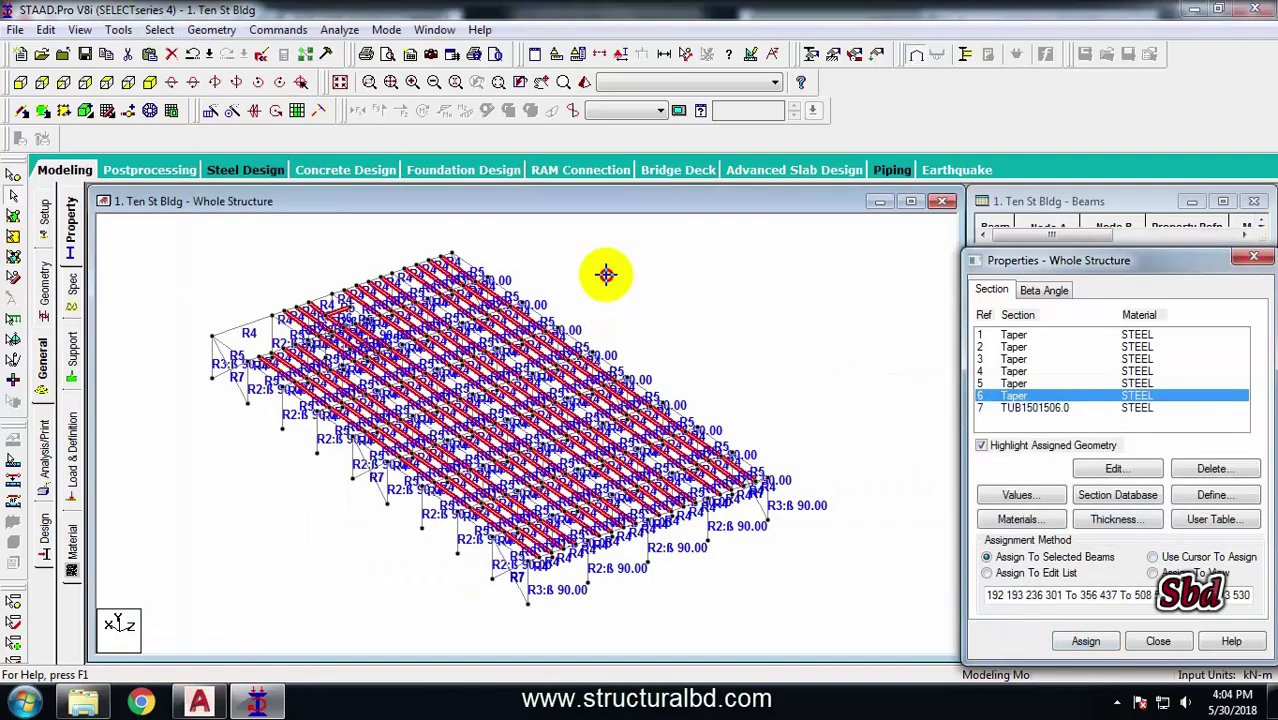
Render the structure with full 3D sections and examine the framing around the small floor opening
{"action": "scroll", "coordinate": [622, 322], "scroll_direction": "up", "scroll_amount": 2}
{"action": "middle_click_drag", "start_coordinate": [670, 347], "coordinate": [639, 322]}
{"action": "scroll", "coordinate": [640, 322], "scroll_direction": "down", "scroll_amount": 1}
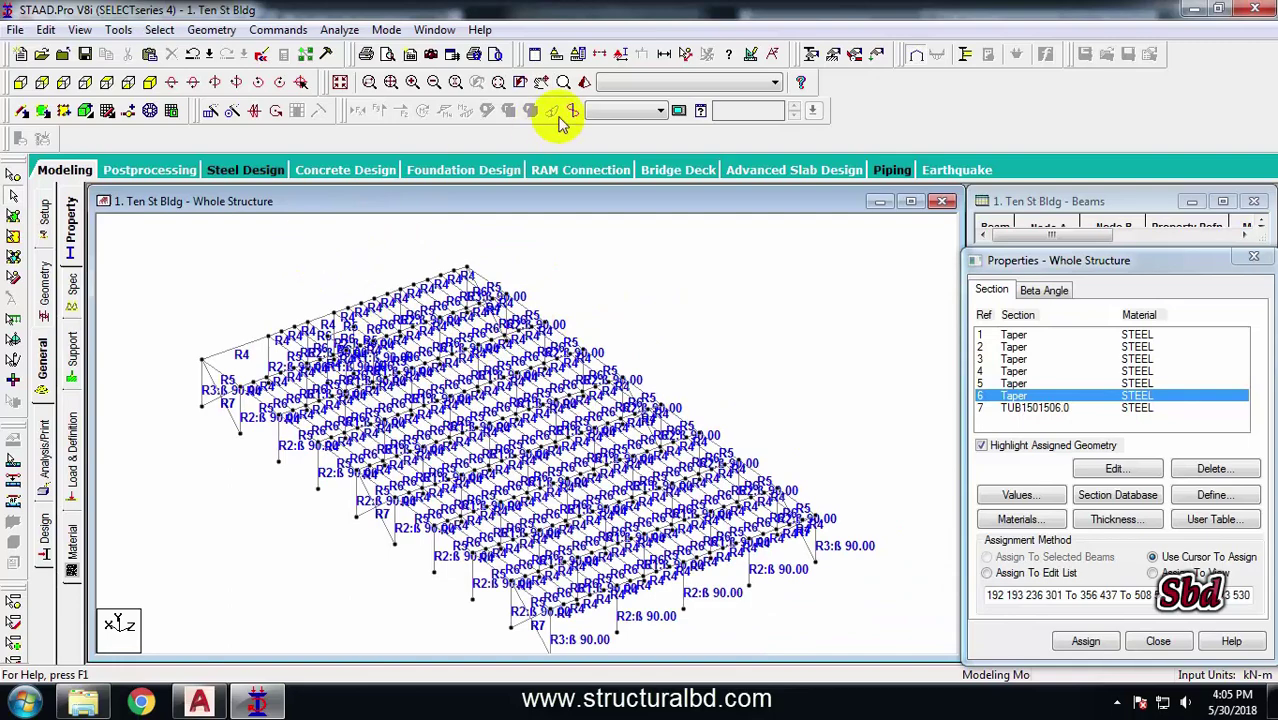
{"action": "left_click", "coordinate": [620, 62]}
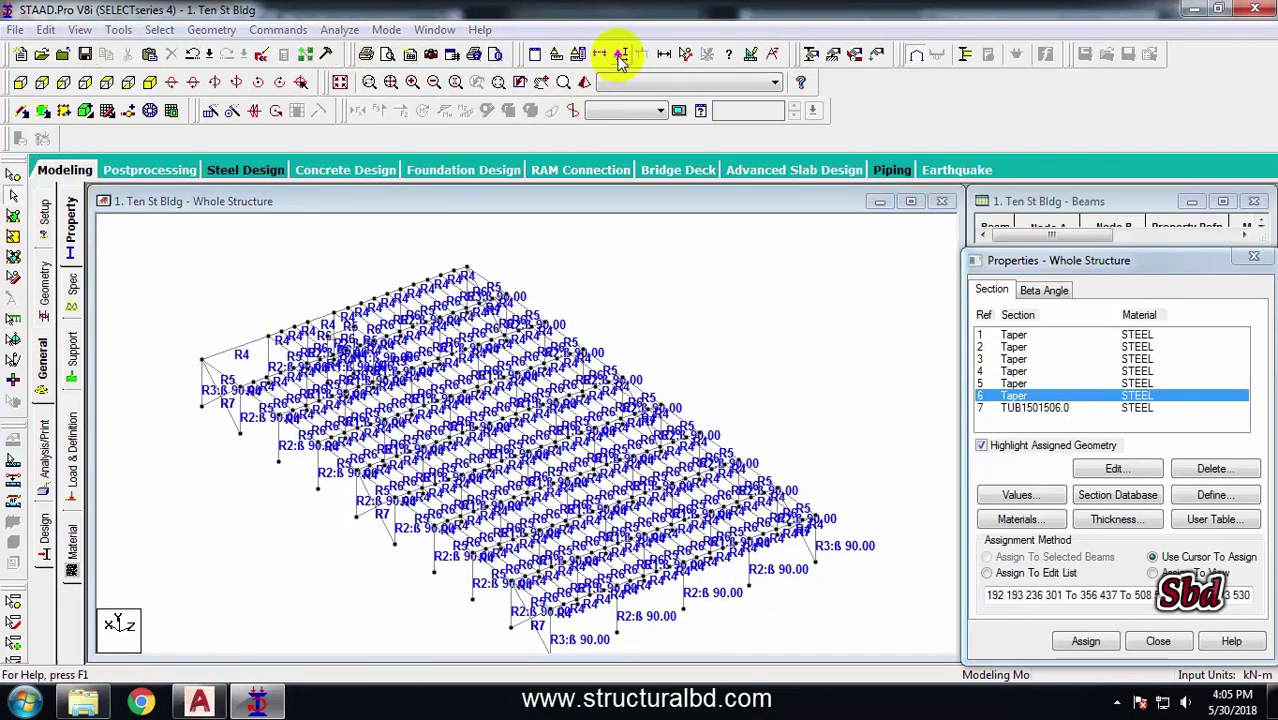
{"action": "left_click", "coordinate": [484, 94]}
{"action": "left_click", "coordinate": [738, 621]}
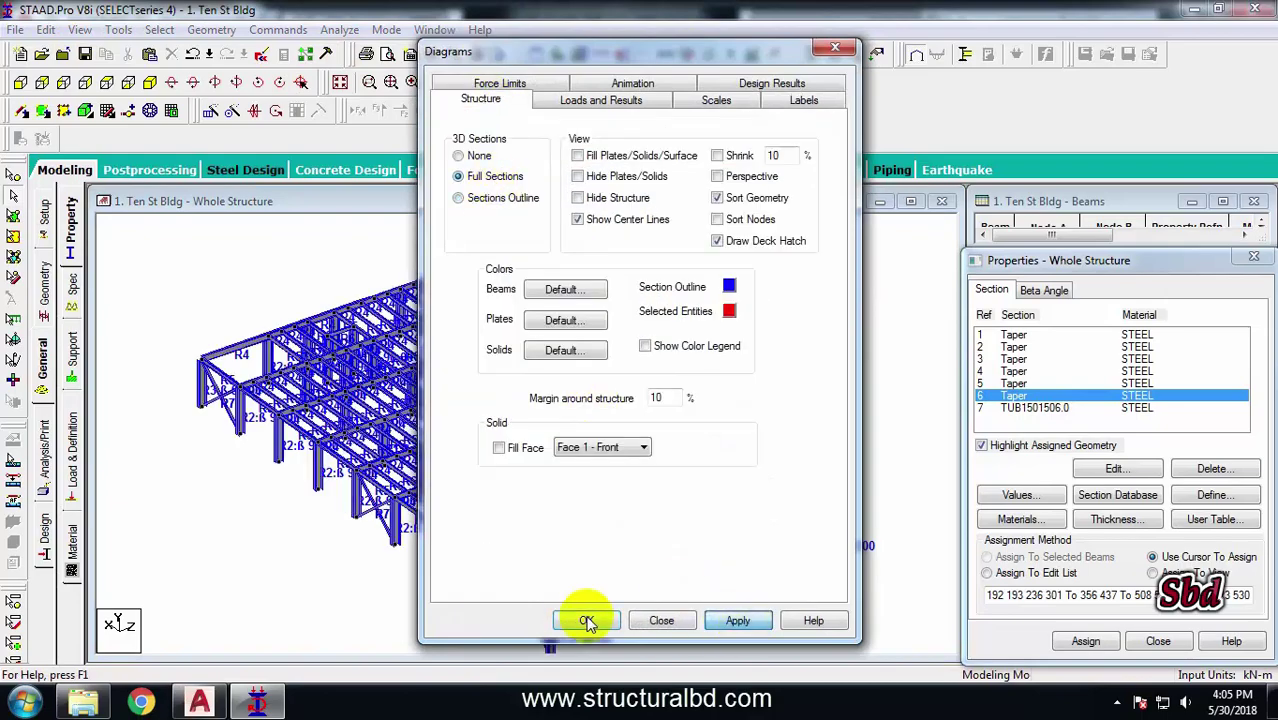
{"action": "left_click", "coordinate": [586, 620]}
{"action": "scroll", "coordinate": [451, 371], "scroll_direction": "up", "scroll_amount": 5}
{"action": "scroll", "coordinate": [398, 335], "scroll_direction": "up", "scroll_amount": 1}
{"action": "middle_click_drag", "start_coordinate": [378, 338], "coordinate": [444, 415]}
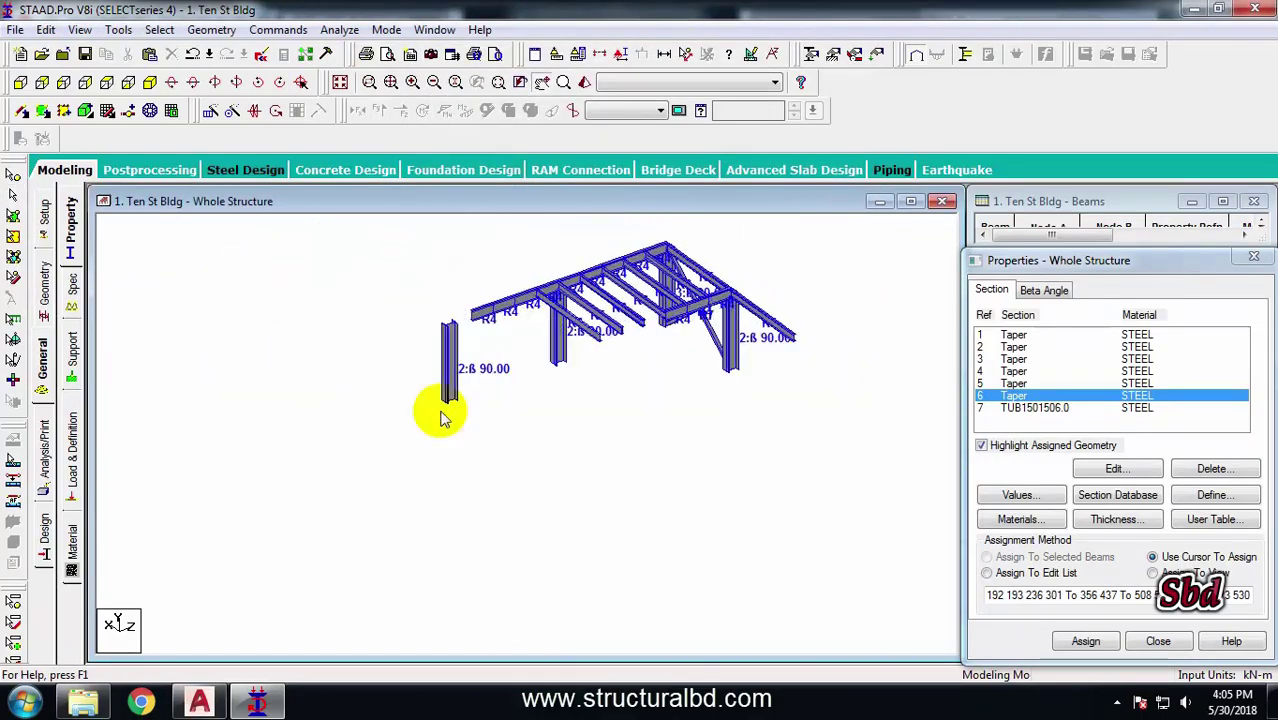
{"action": "scroll", "coordinate": [381, 368], "scroll_direction": "up", "scroll_amount": 1}
{"action": "scroll", "coordinate": [385, 365], "scroll_direction": "down", "scroll_amount": 3}
{"action": "scroll", "coordinate": [380, 365], "scroll_direction": "up", "scroll_amount": 3}
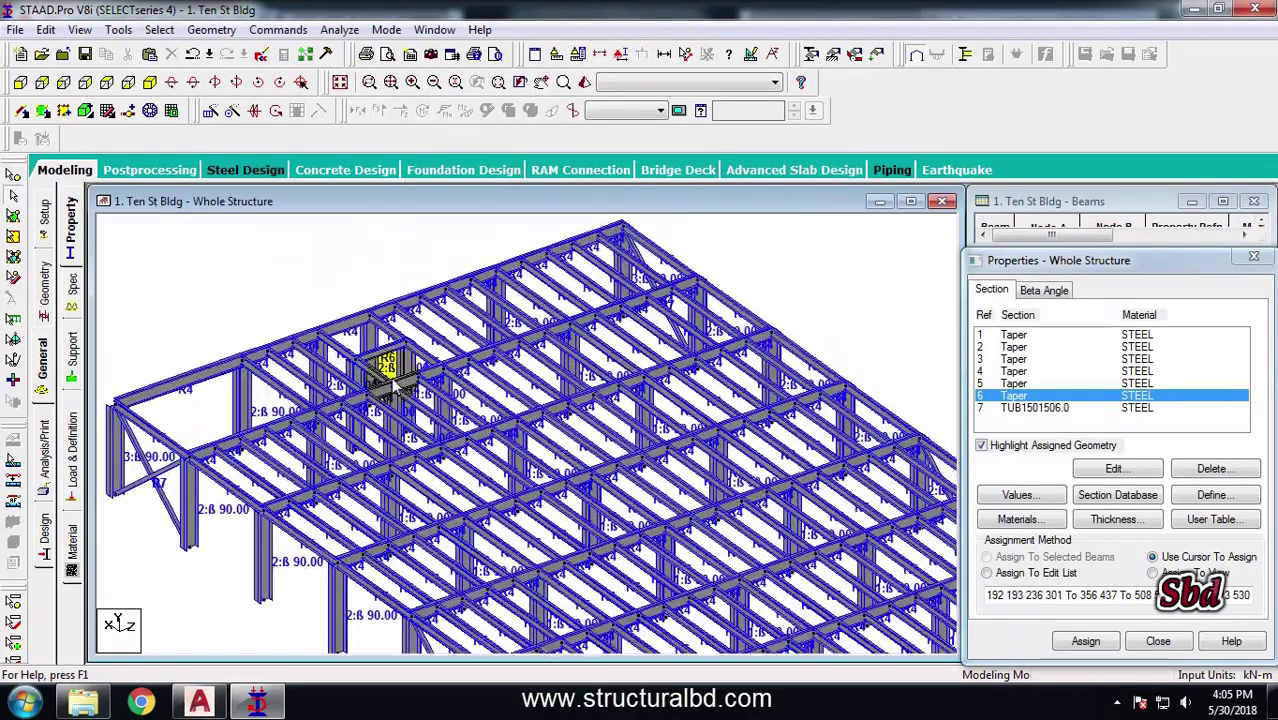
{"action": "scroll", "coordinate": [380, 365], "scroll_direction": "down", "scroll_amount": 1}
Check the whole structure for members with missing property and look over the framing
{"action": "left_click", "coordinate": [163, 30]}
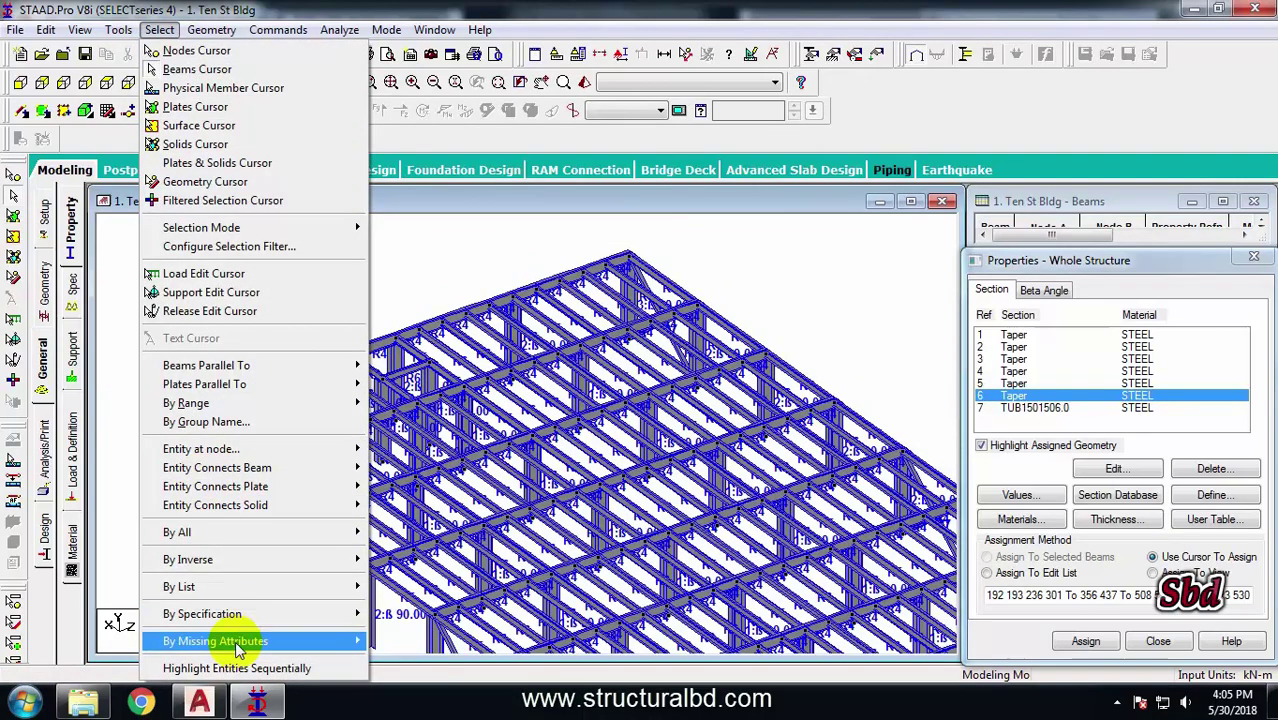
{"action": "mouse_move", "coordinate": [250, 641]}
{"action": "left_click", "coordinate": [505, 570]}
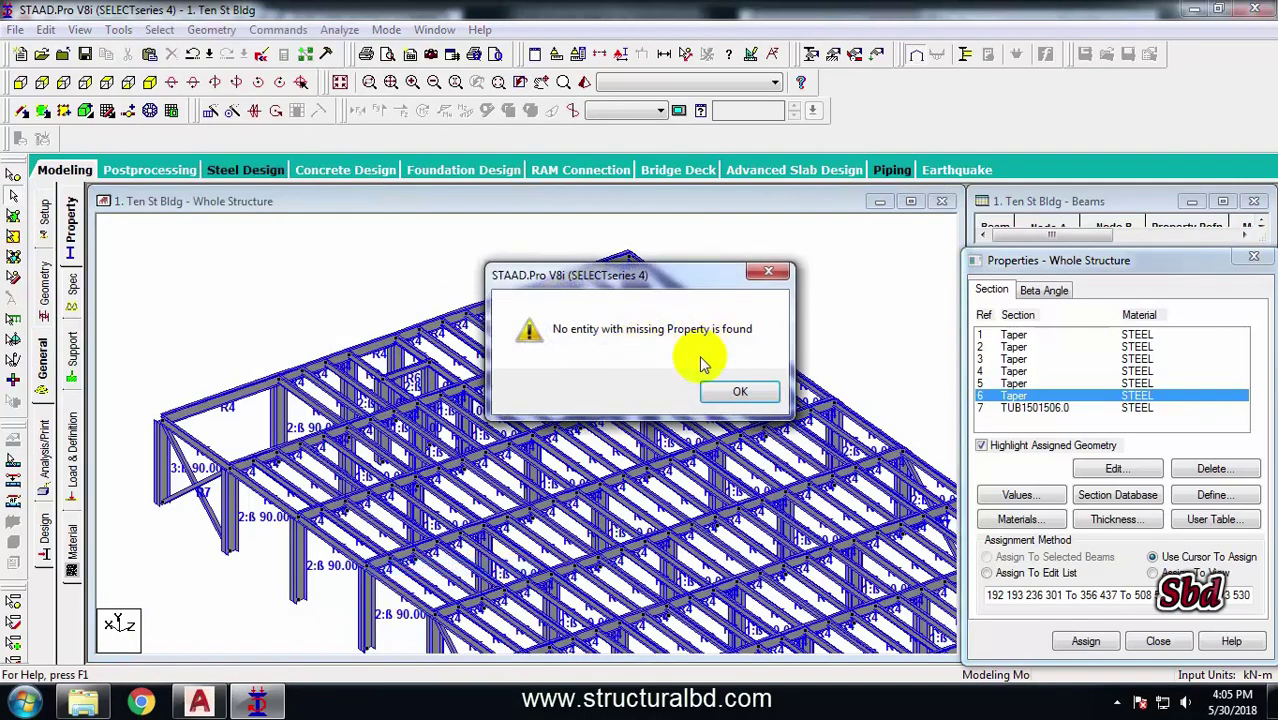
{"action": "left_click", "coordinate": [740, 394]}
{"action": "scroll", "coordinate": [676, 442], "scroll_direction": "up", "scroll_amount": 3}
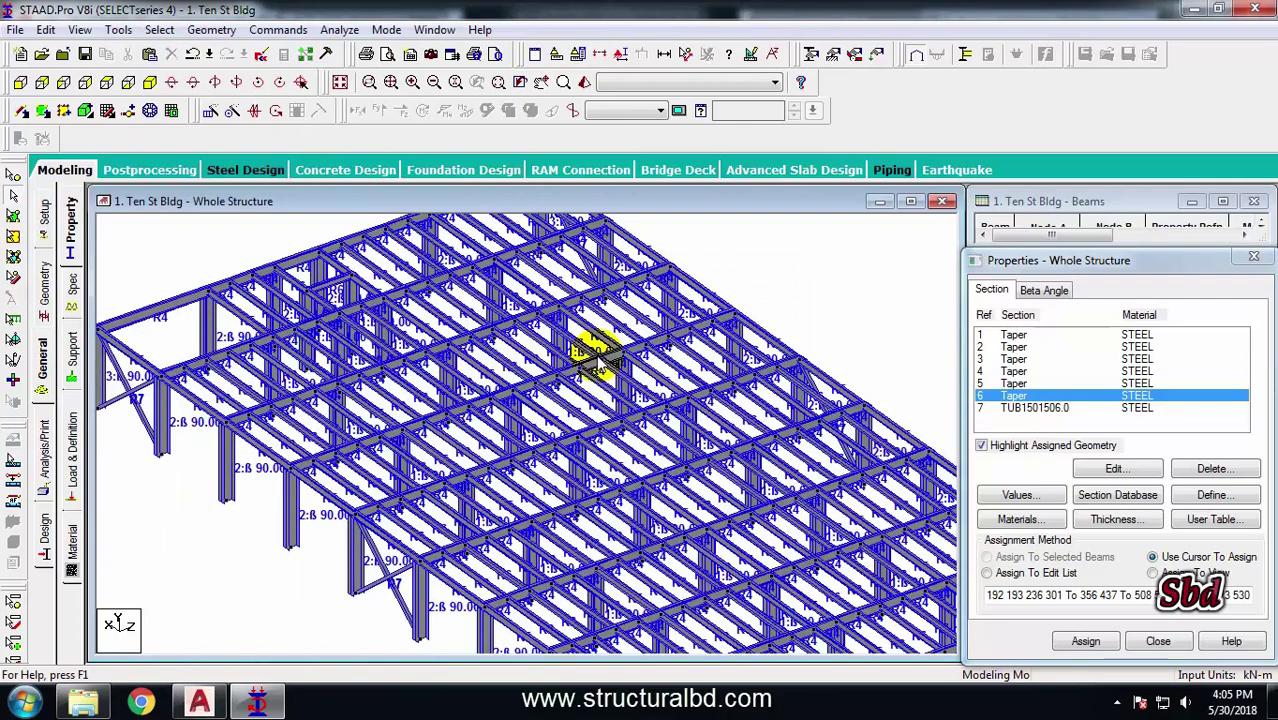
{"action": "scroll", "coordinate": [633, 467], "scroll_direction": "down", "scroll_amount": 3}
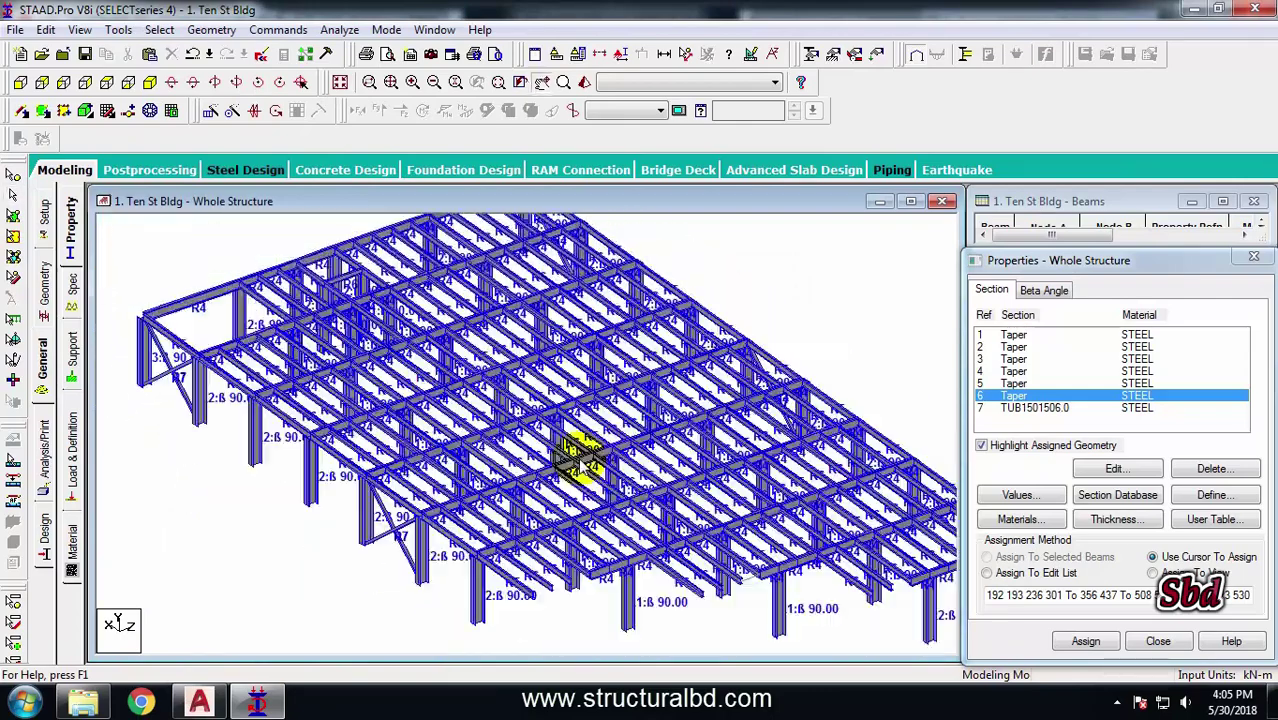
{"action": "scroll", "coordinate": [468, 381], "scroll_direction": "up", "scroll_amount": 1}
{"action": "middle_click_drag", "start_coordinate": [375, 301], "coordinate": [405, 323]}
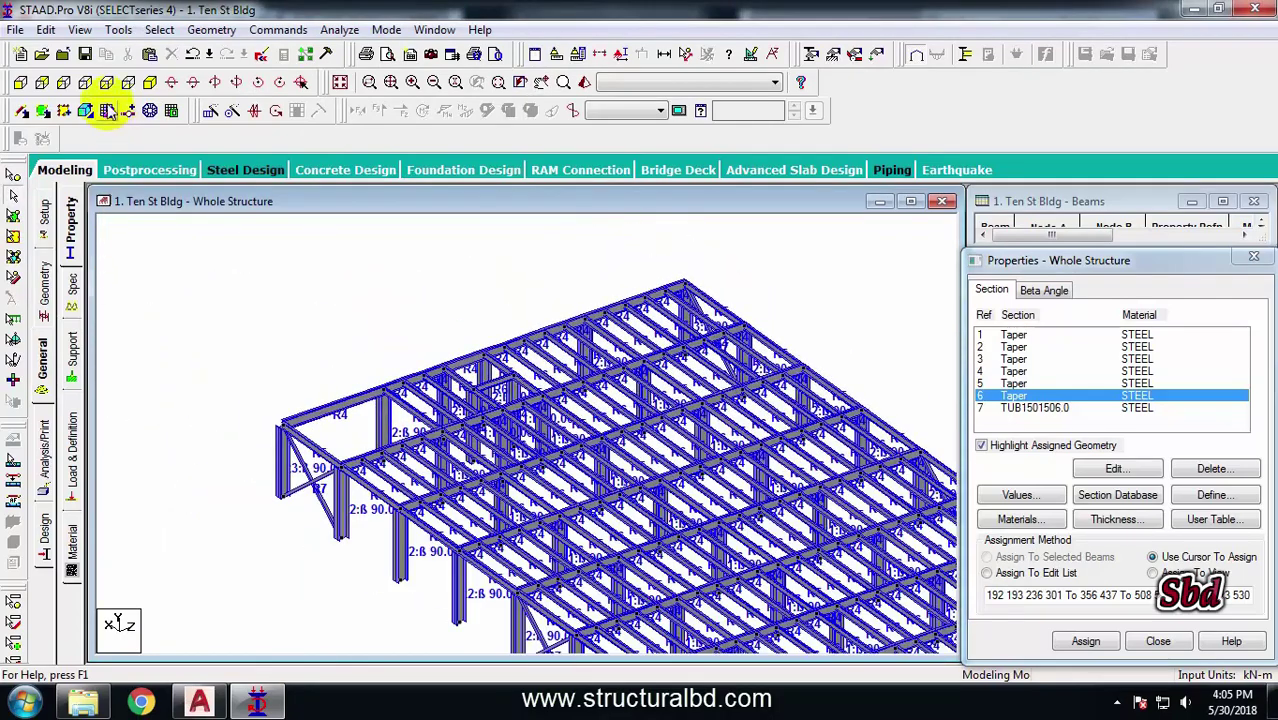
Assign Taper section 5 to the two collinear beams beside the floor opening and the short intermediate beam joining them
{"action": "left_click", "coordinate": [105, 82]}
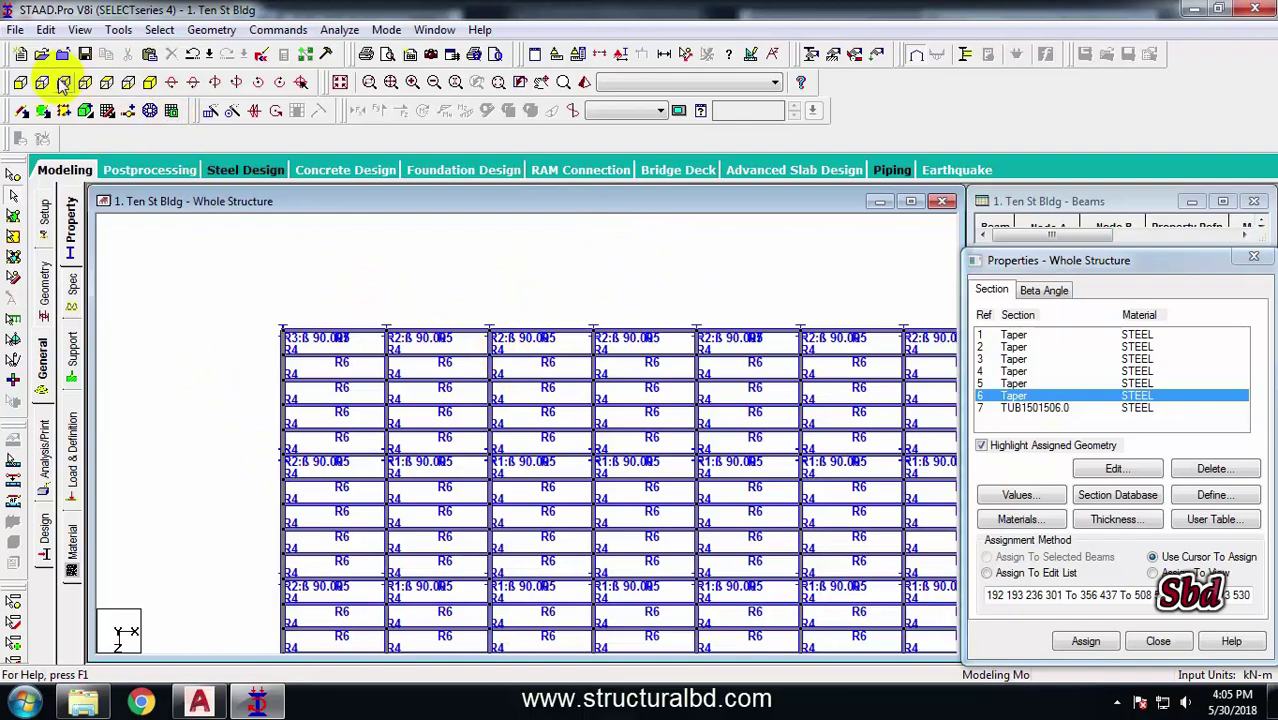
{"action": "left_click", "coordinate": [171, 110]}
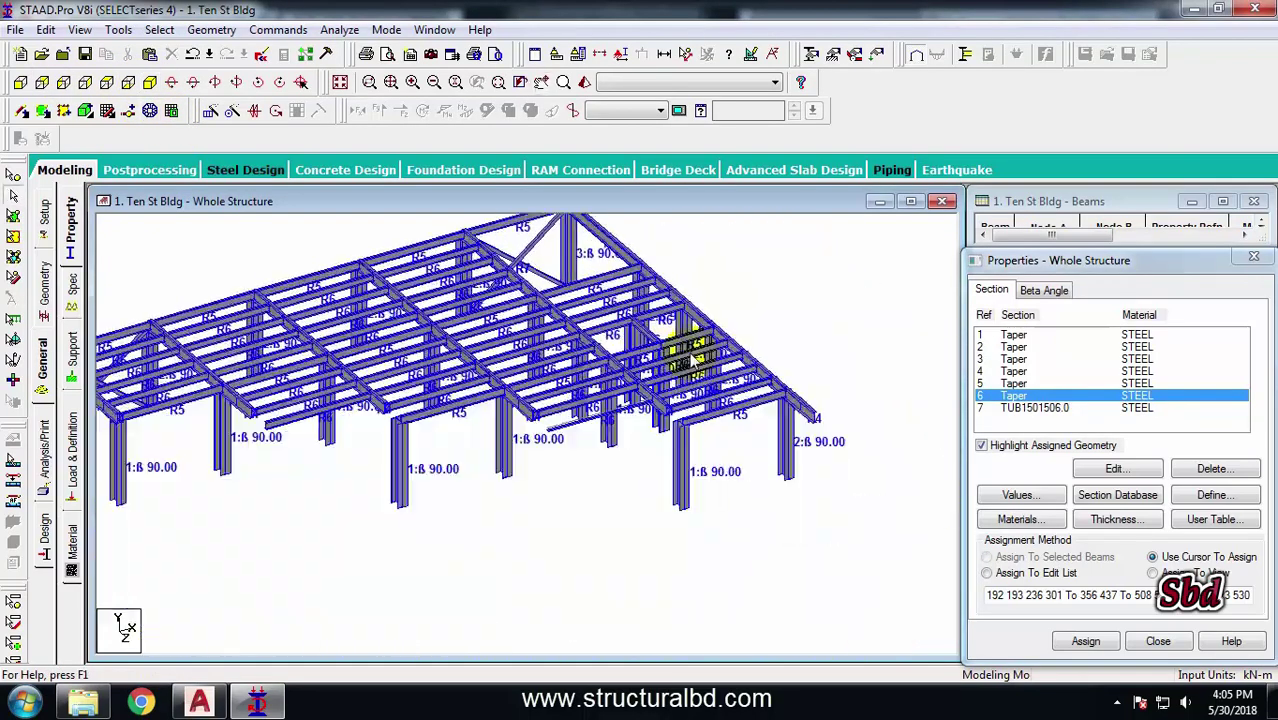
{"action": "scroll", "coordinate": [640, 375], "scroll_direction": "up", "scroll_amount": 3}
{"action": "left_click", "coordinate": [1012, 372]}
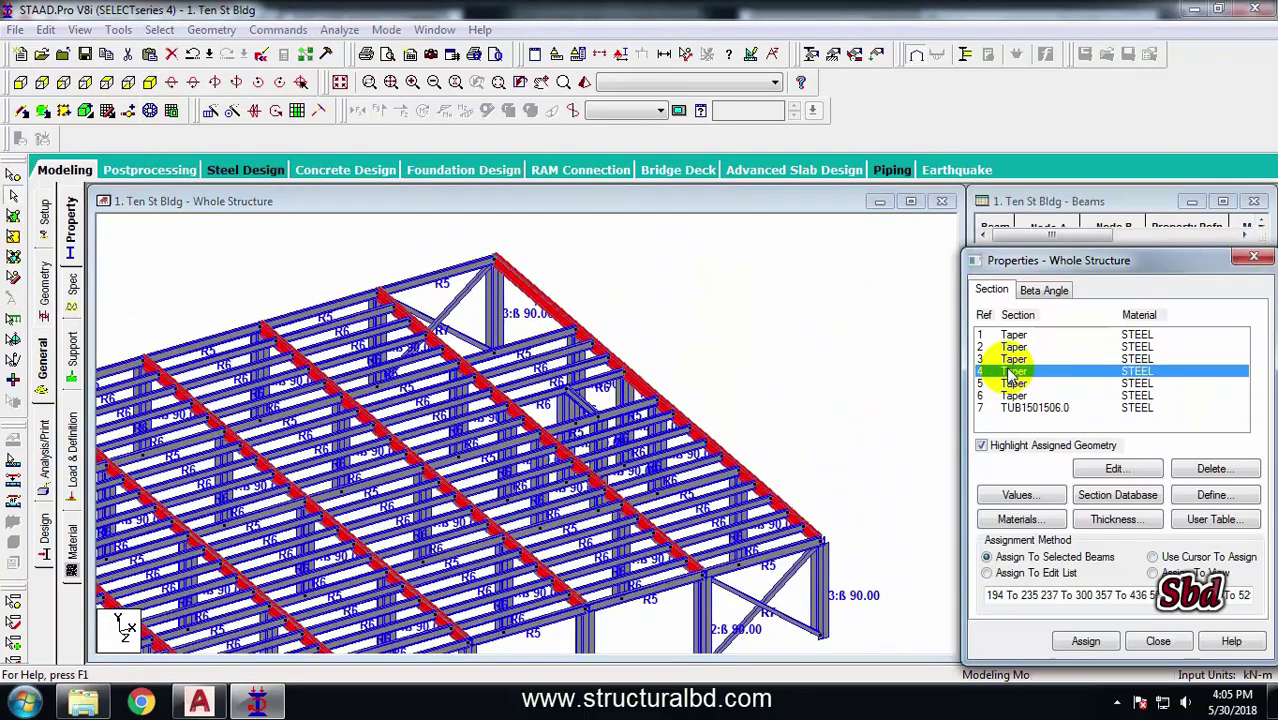
{"action": "left_click", "coordinate": [1015, 383]}
{"action": "scroll", "coordinate": [650, 414], "scroll_direction": "up", "scroll_amount": 3}
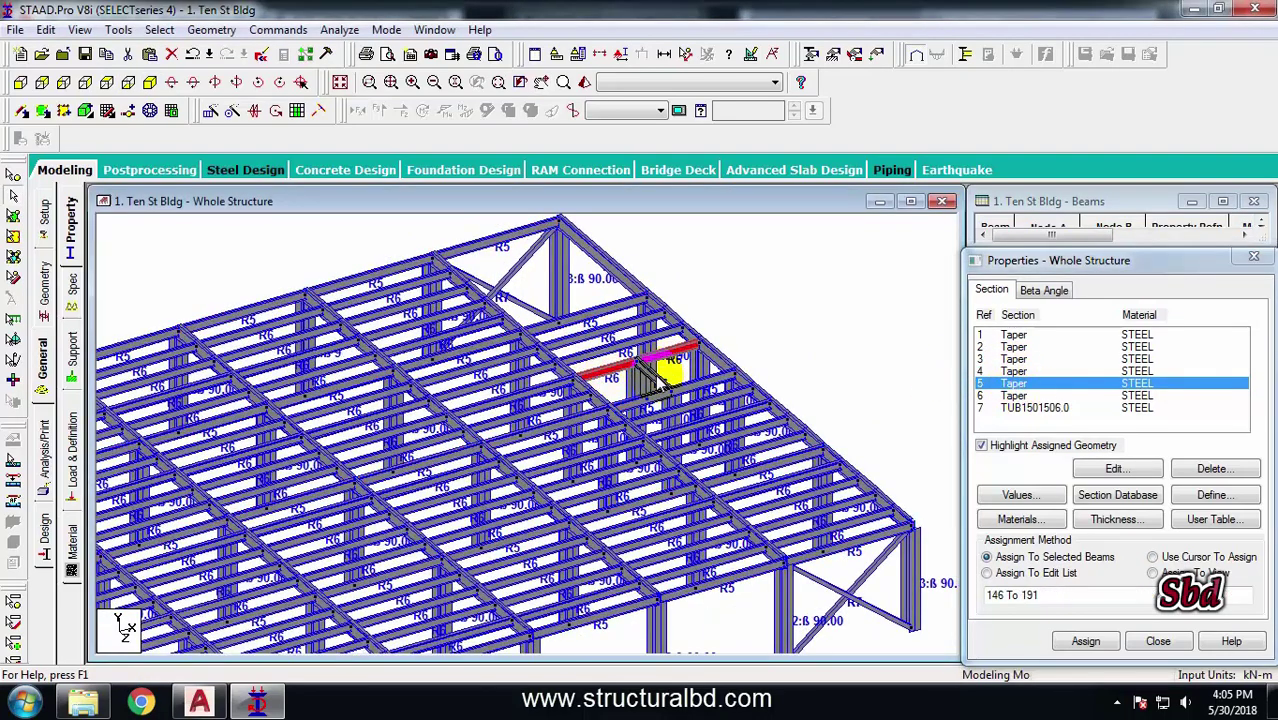
{"action": "scroll", "coordinate": [657, 390], "scroll_direction": "down", "scroll_amount": 3}
{"action": "scroll", "coordinate": [736, 365], "scroll_direction": "up", "scroll_amount": 3}
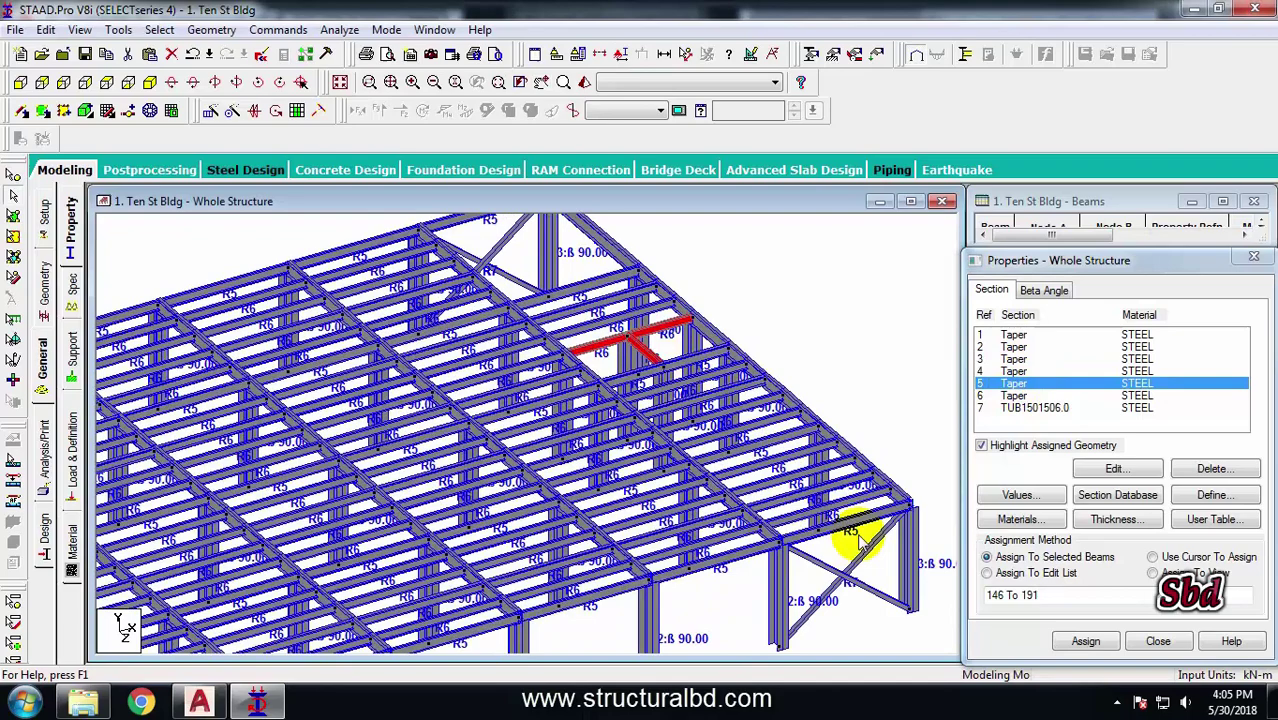
{"action": "left_click", "coordinate": [1086, 642]}
{"action": "left_click", "coordinate": [1133, 502]}
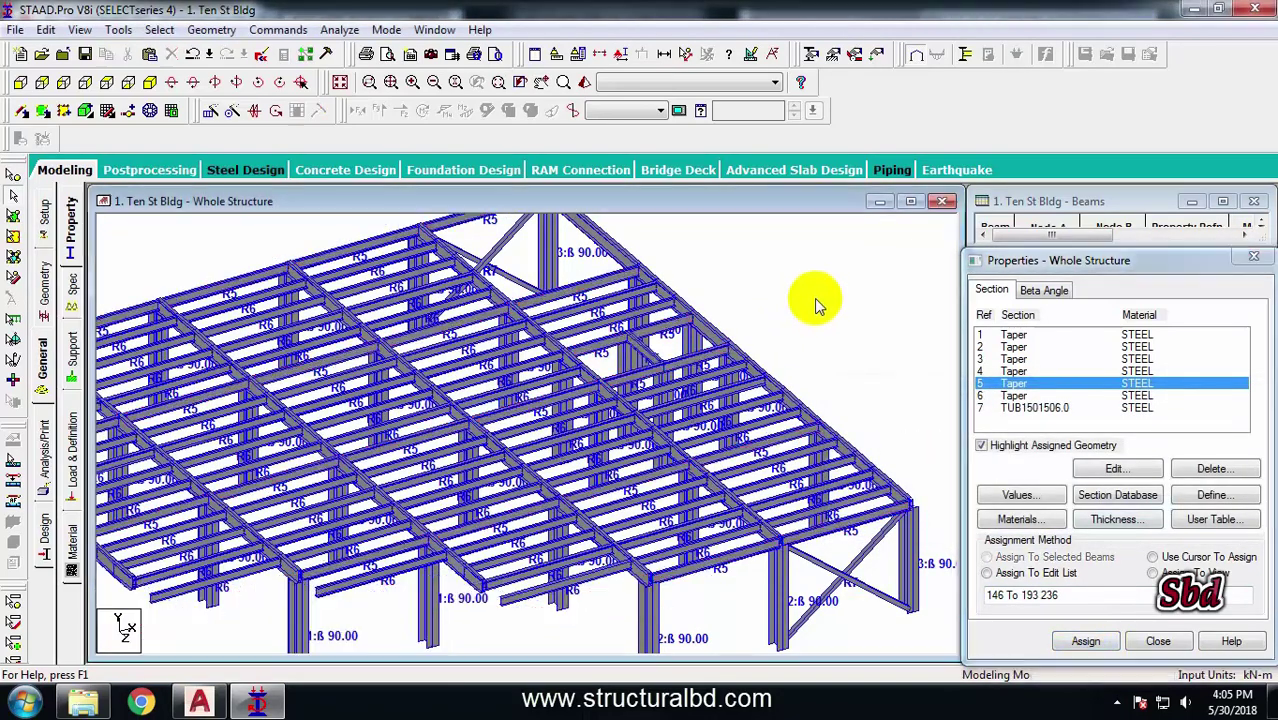
Inspect the framing from the building's corner and let Auto Save save the file
{"action": "scroll", "coordinate": [790, 362], "scroll_direction": "up", "scroll_amount": 10}
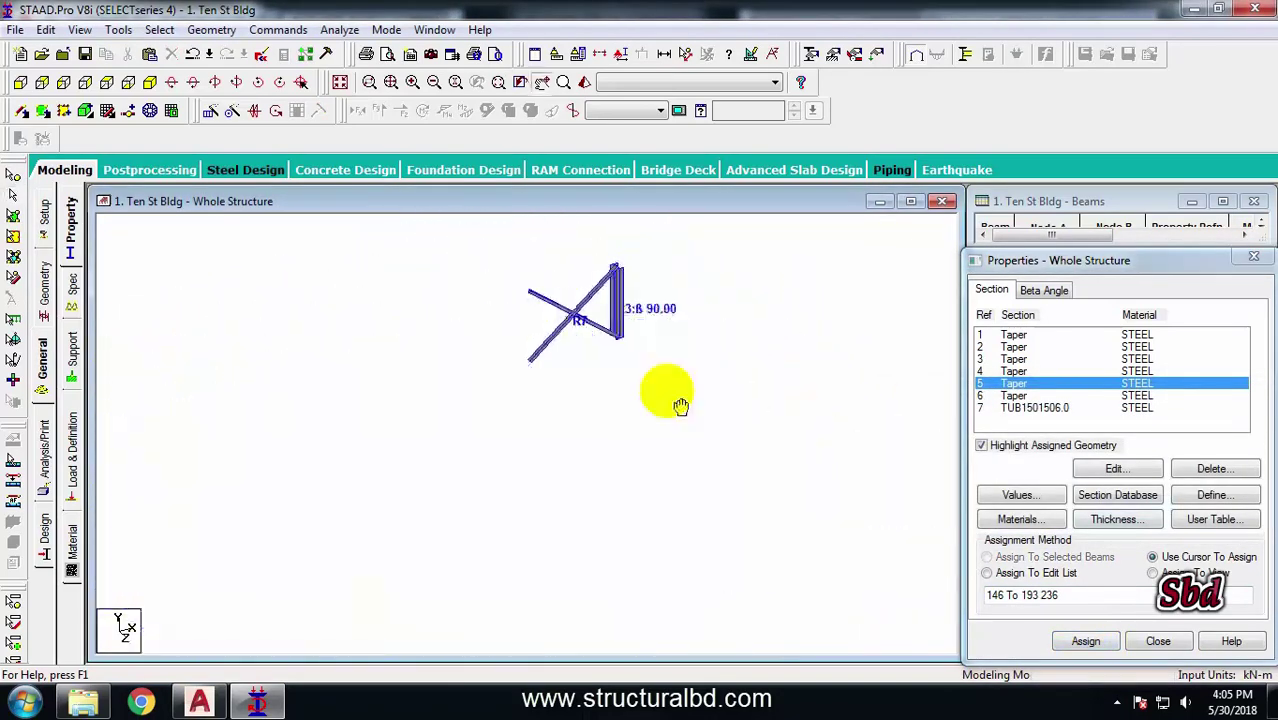
{"action": "scroll", "coordinate": [680, 407], "scroll_direction": "down", "scroll_amount": 10}
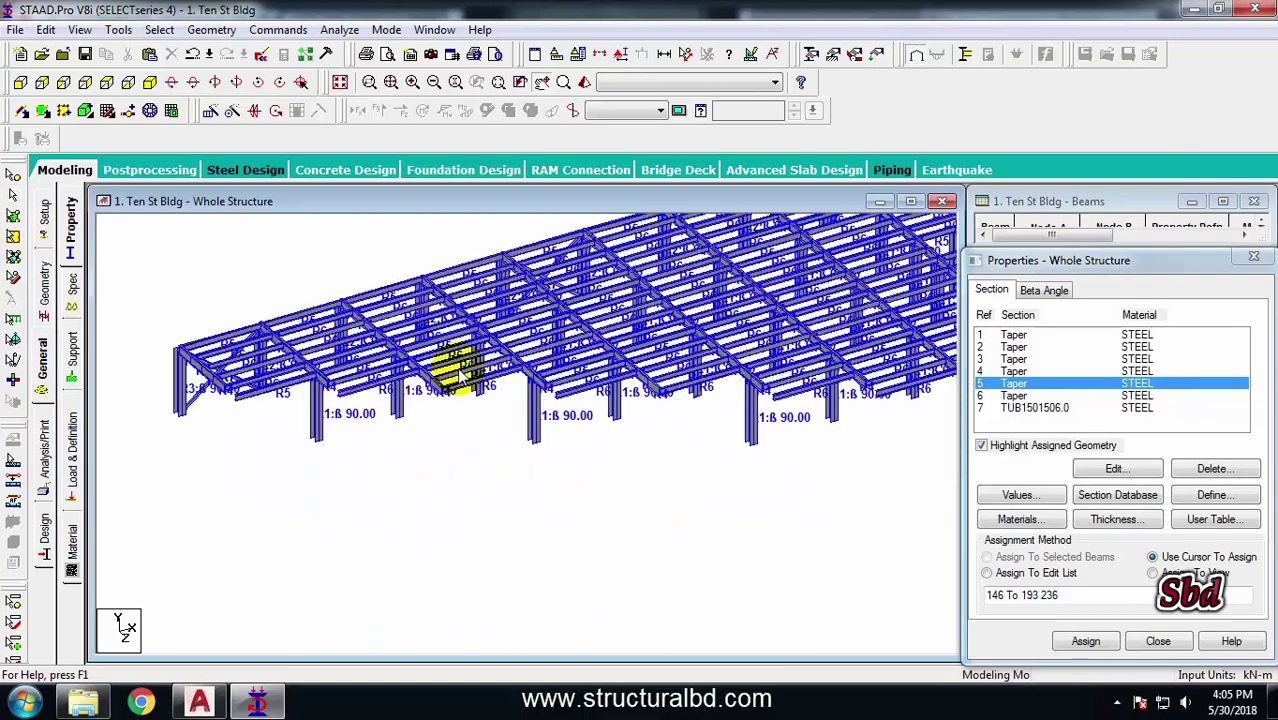
{"action": "scroll", "coordinate": [440, 395], "scroll_direction": "down", "scroll_amount": 3}
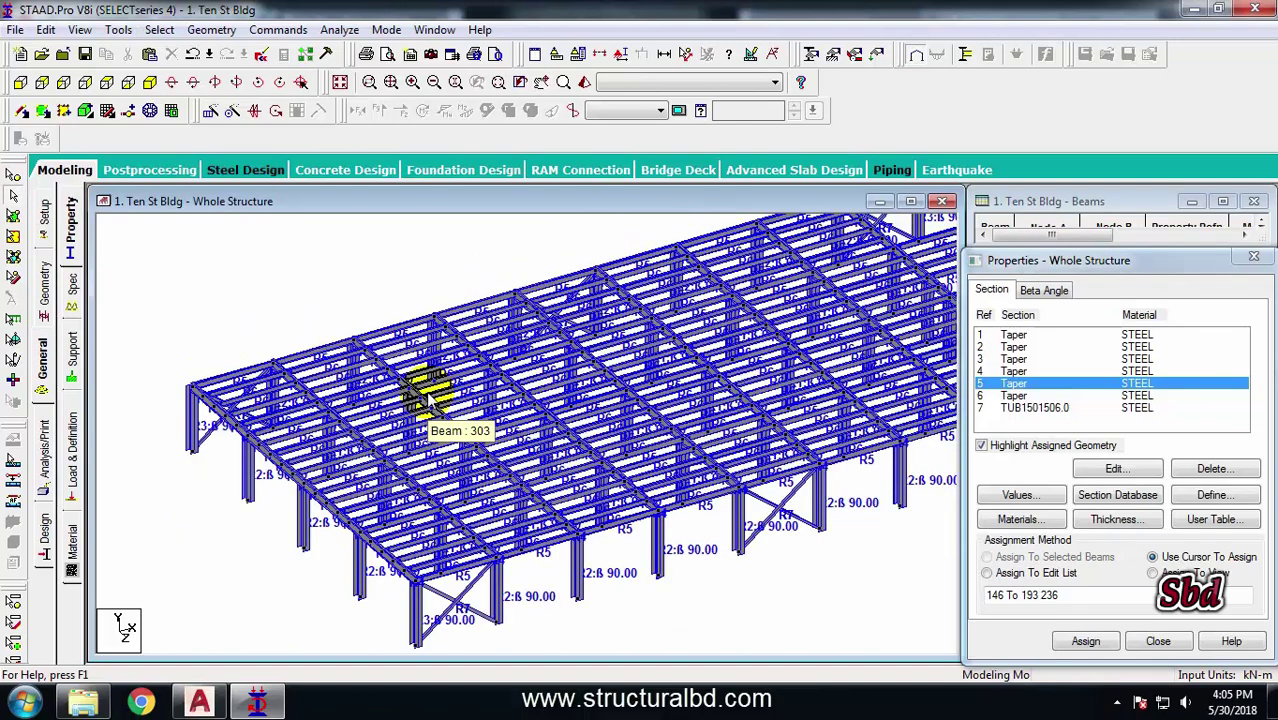
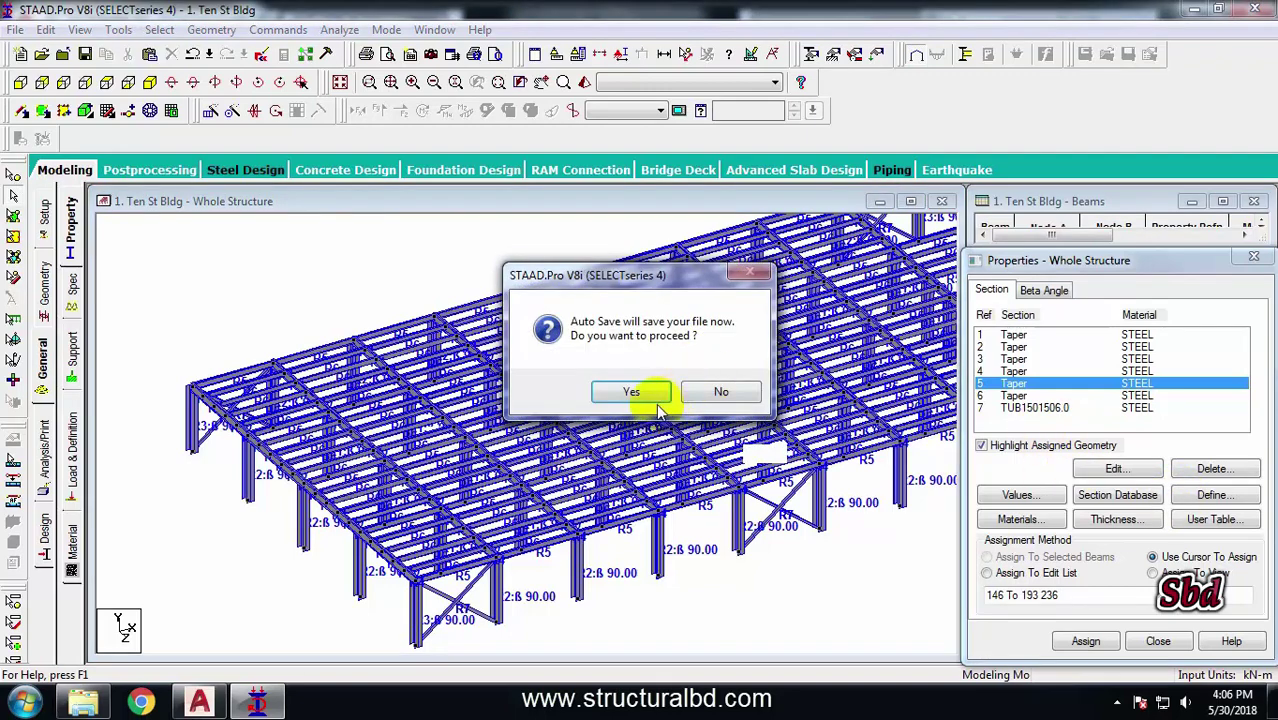
{"action": "left_click", "coordinate": [655, 398]}
{"action": "left_click", "coordinate": [522, 371]}
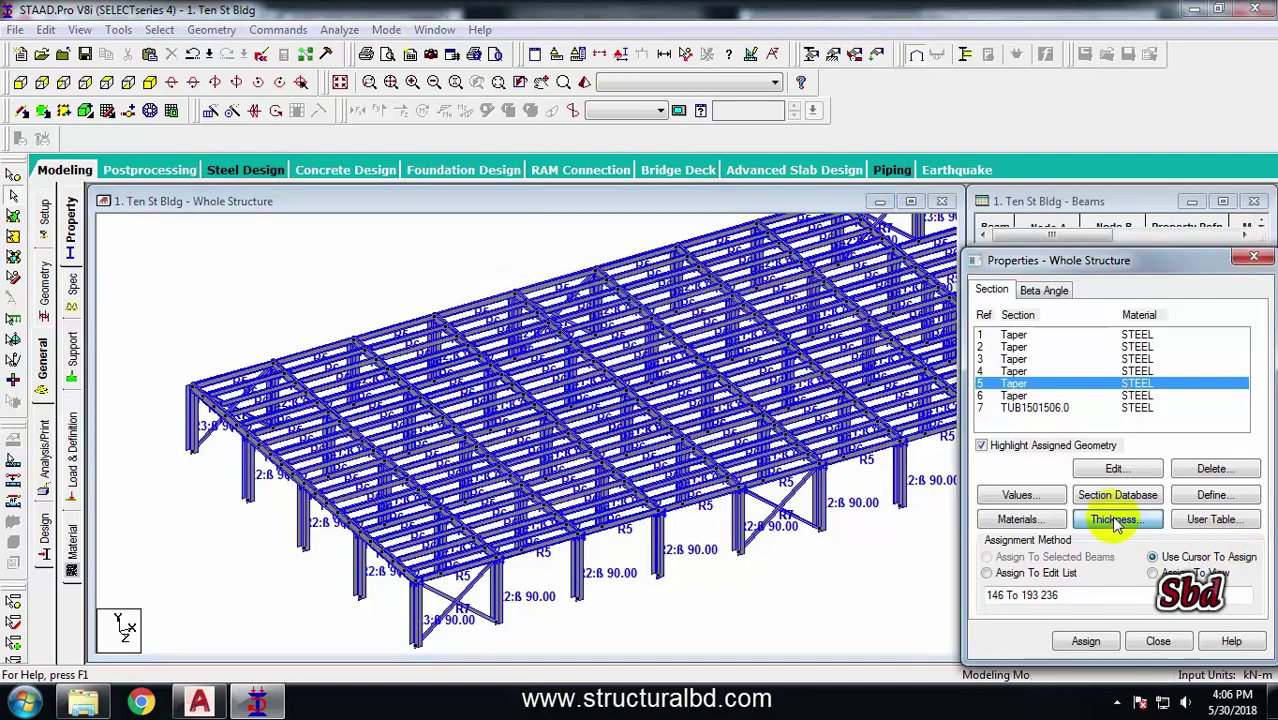
Define a concrete plate element thickness of 0.1 m at all four nodes
{"action": "left_click", "coordinate": [1117, 520]}
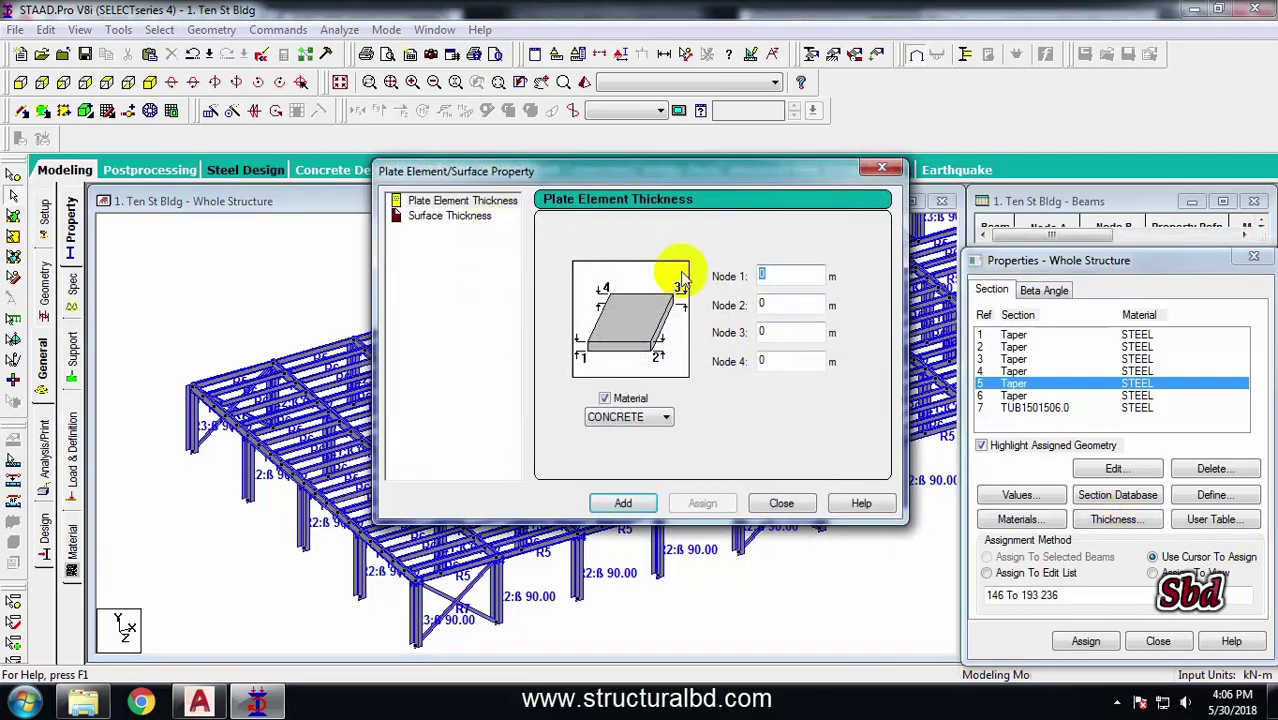
{"action": "left_click", "coordinate": [645, 502]}
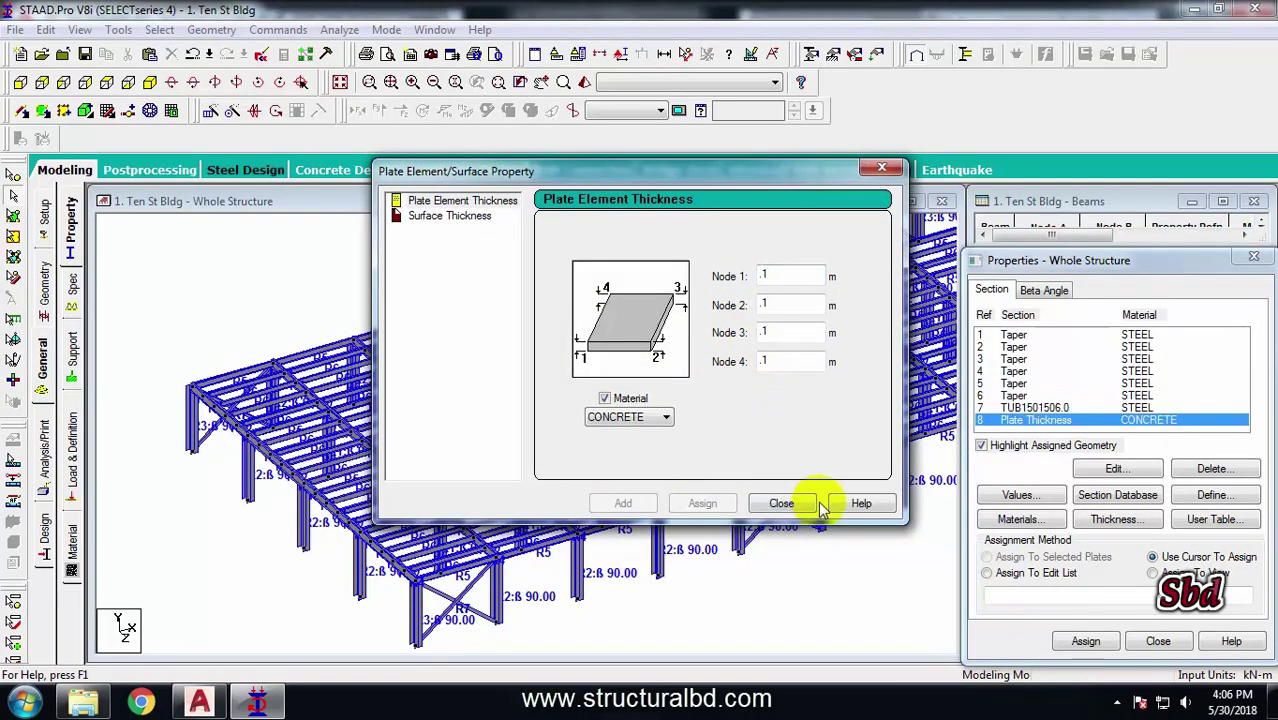
{"action": "left_click", "coordinate": [781, 502]}
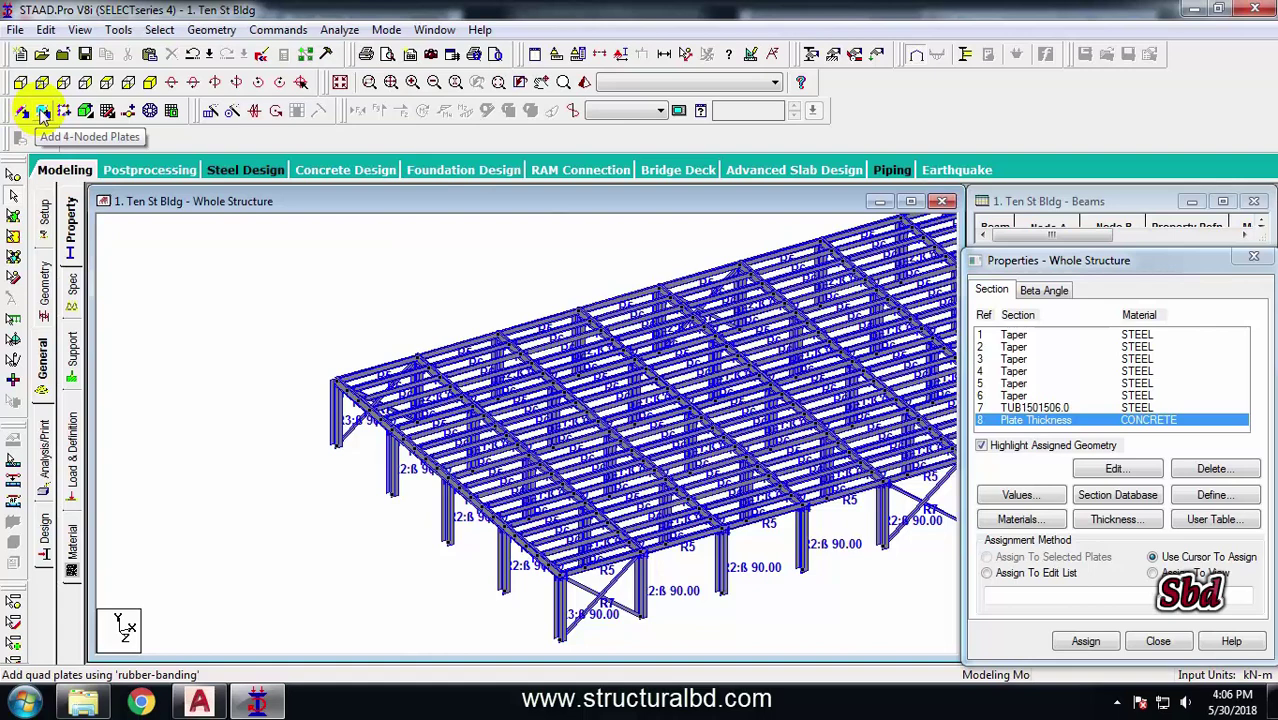
Add a four-noded plate over the corner bay of the first-storey floor, picking its column-top nodes, and switch to plate selection
{"action": "left_click", "coordinate": [42, 112]}
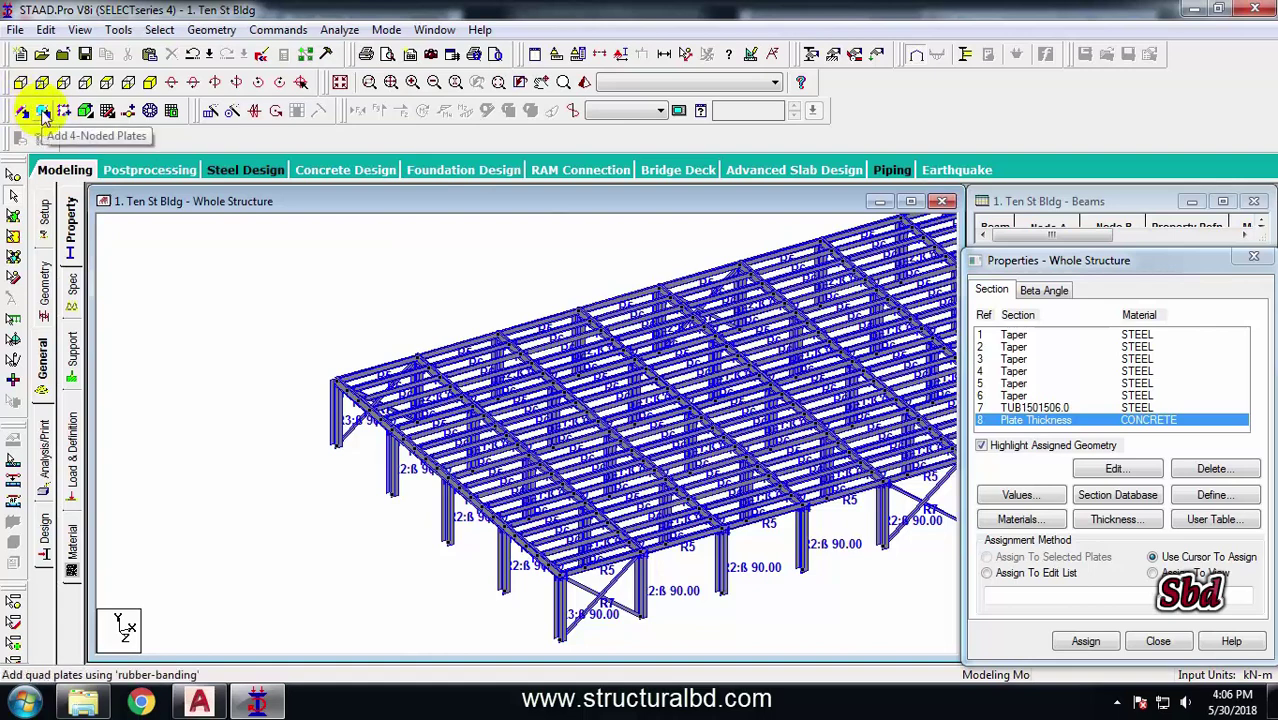
{"action": "left_click", "coordinate": [42, 112]}
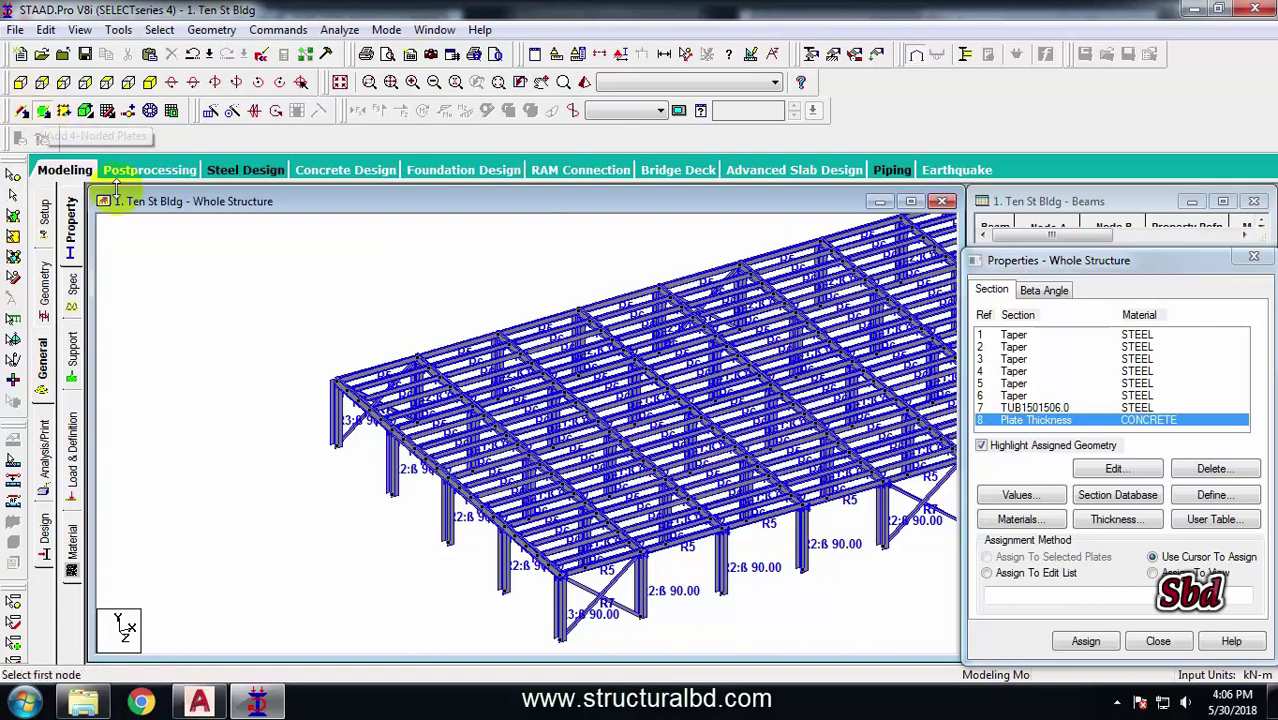
{"action": "scroll", "coordinate": [436, 428], "scroll_direction": "down", "scroll_amount": 2}
{"action": "scroll", "coordinate": [300, 420], "scroll_direction": "up", "scroll_amount": 3}
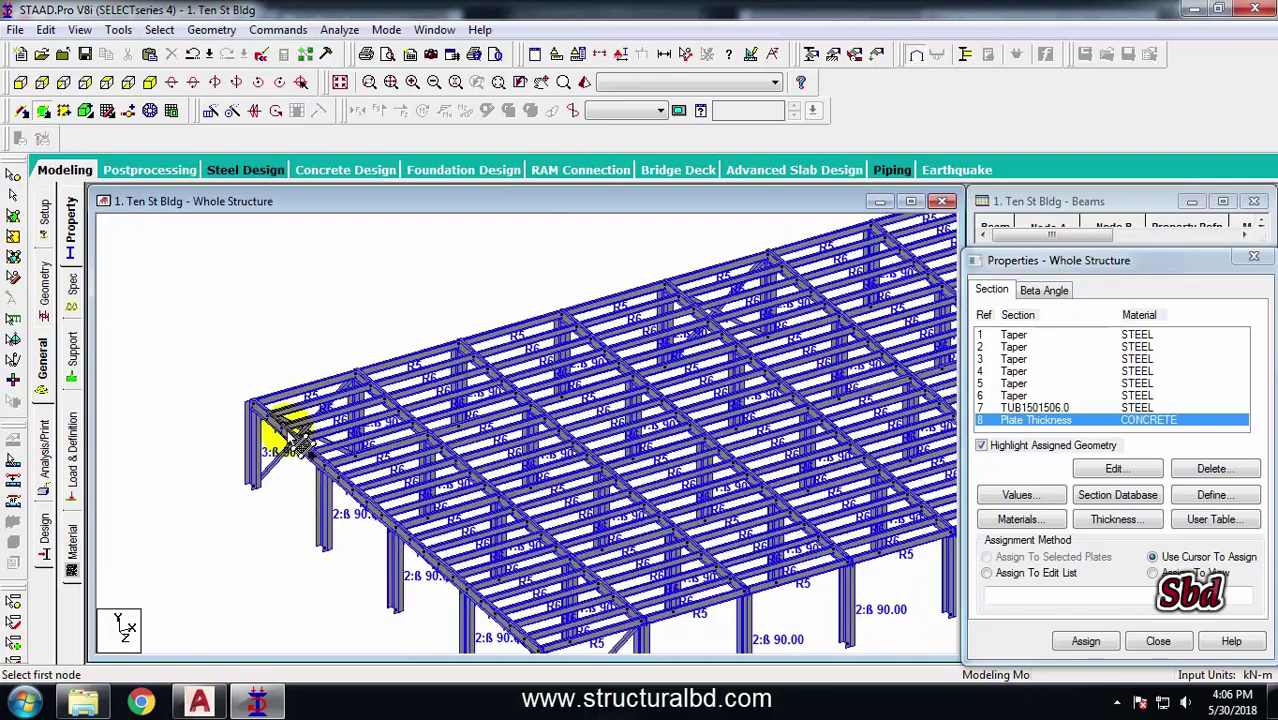
{"action": "left_click", "coordinate": [265, 395]}
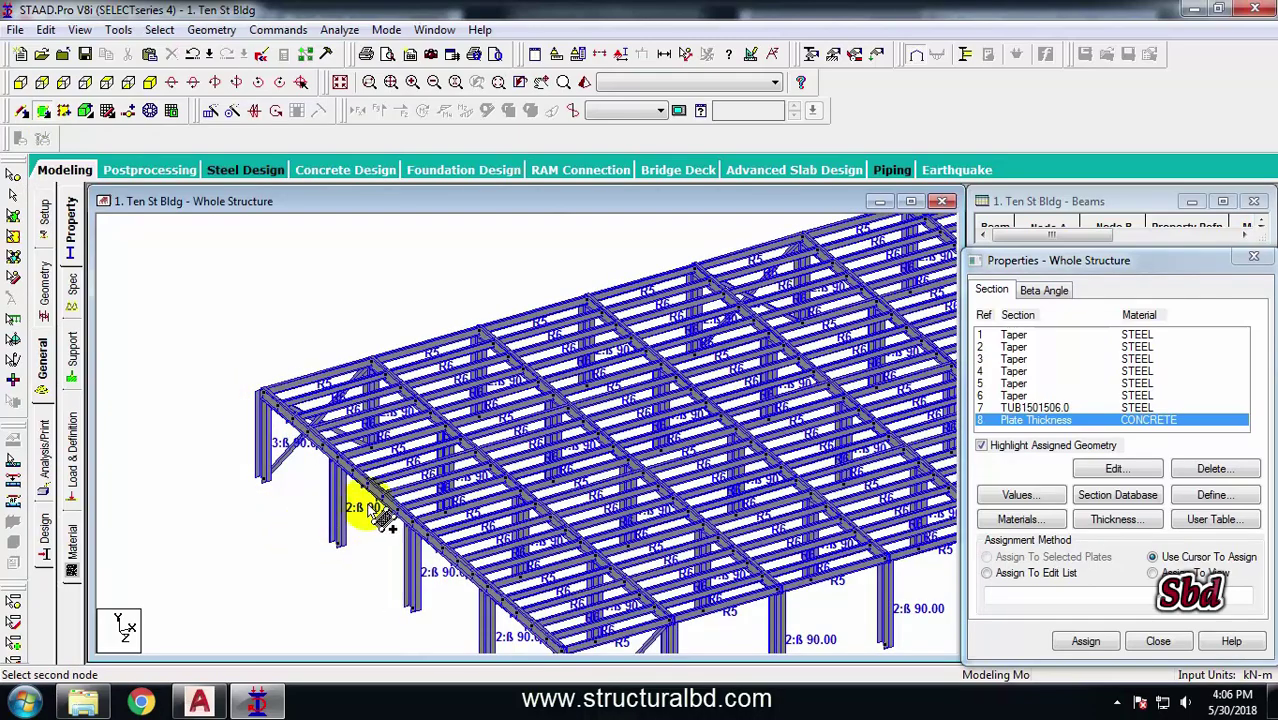
{"action": "left_click", "coordinate": [340, 455]}
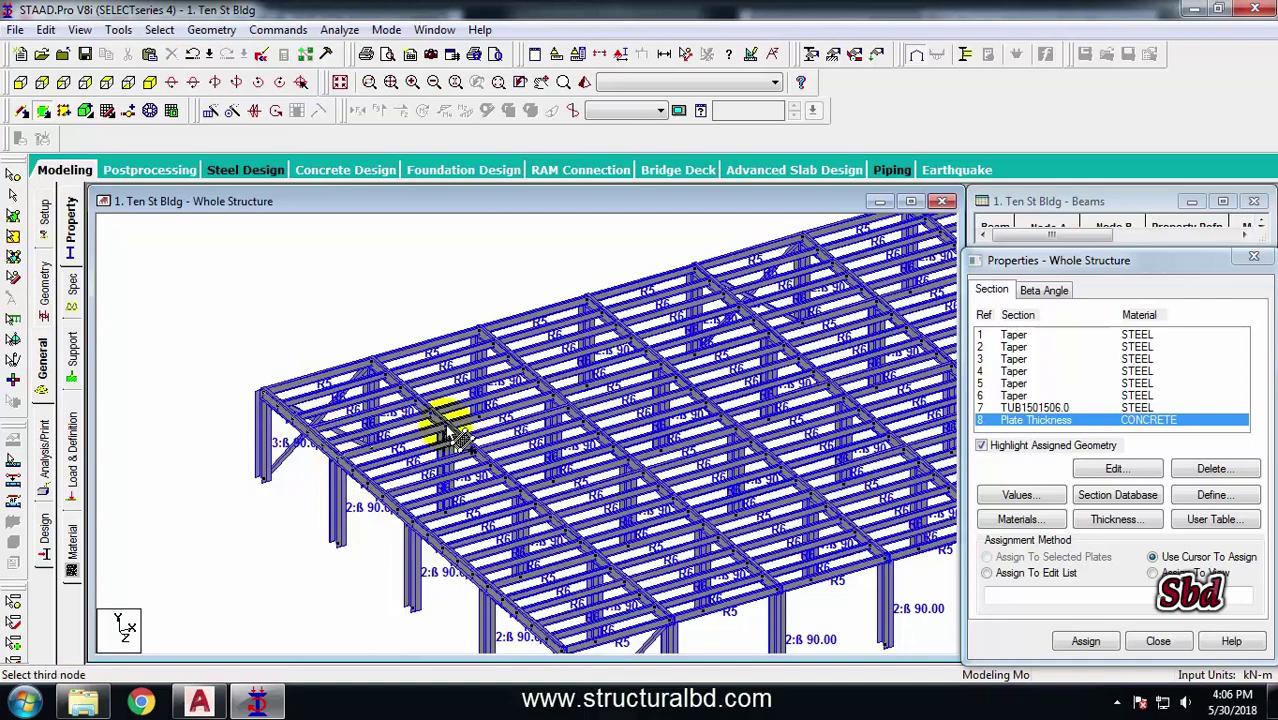
{"action": "left_click", "coordinate": [441, 428]}
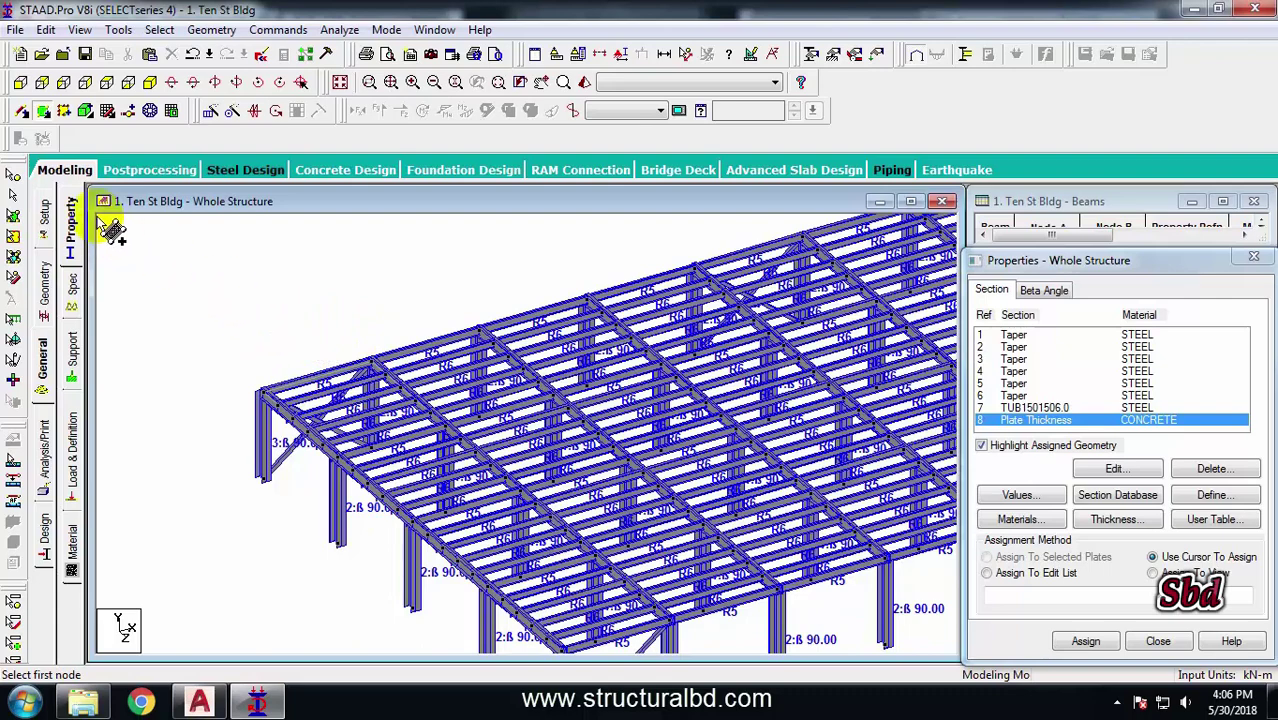
{"action": "left_click", "coordinate": [13, 217]}
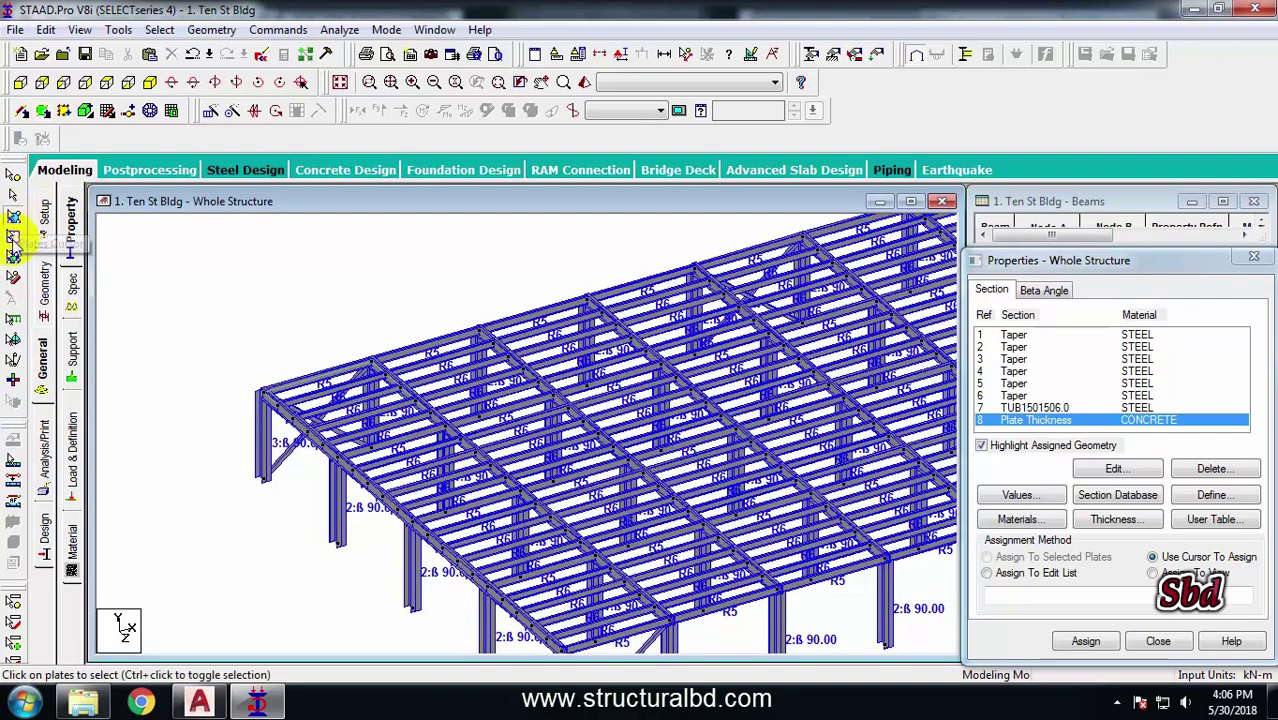
Examine the corner floor plate in the 3D rendered view of the structure
{"action": "middle_click_drag", "start_coordinate": [353, 406], "coordinate": [361, 384]}
{"action": "scroll", "coordinate": [376, 376], "scroll_direction": "up", "scroll_amount": 1}
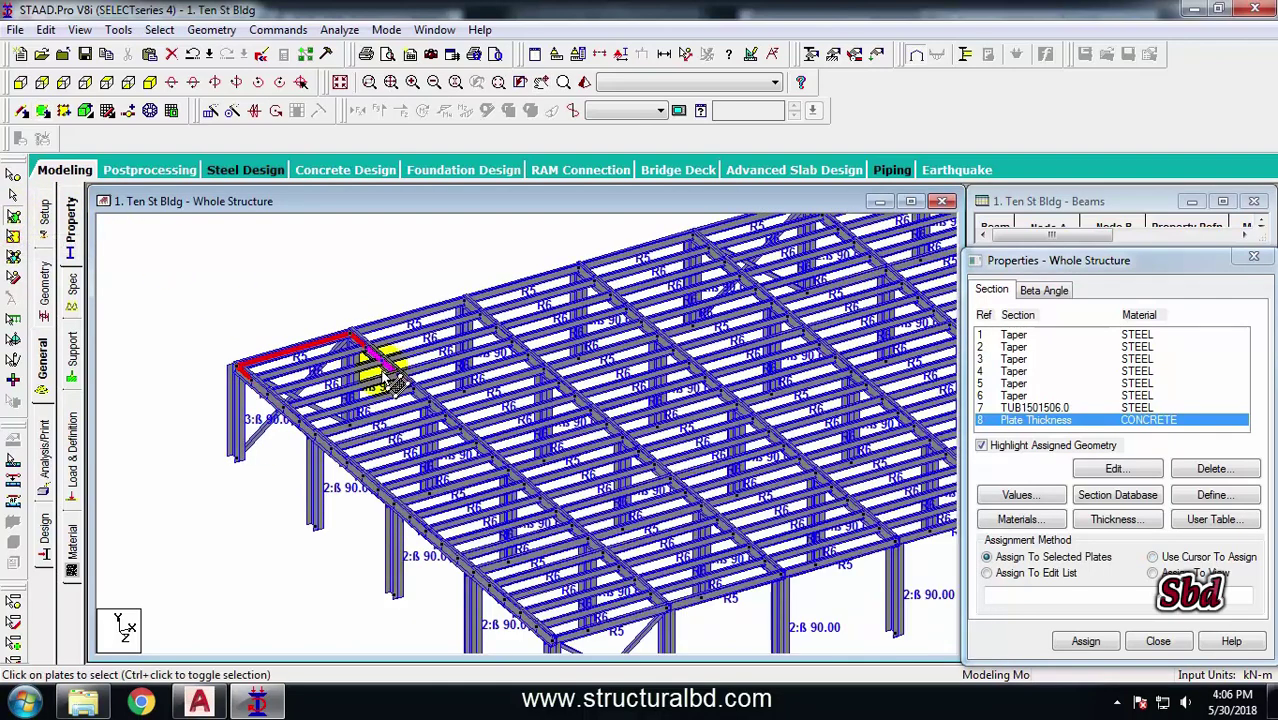
{"action": "left_click", "coordinate": [586, 85]}
{"action": "scroll", "coordinate": [482, 376], "scroll_direction": "up", "scroll_amount": 3}
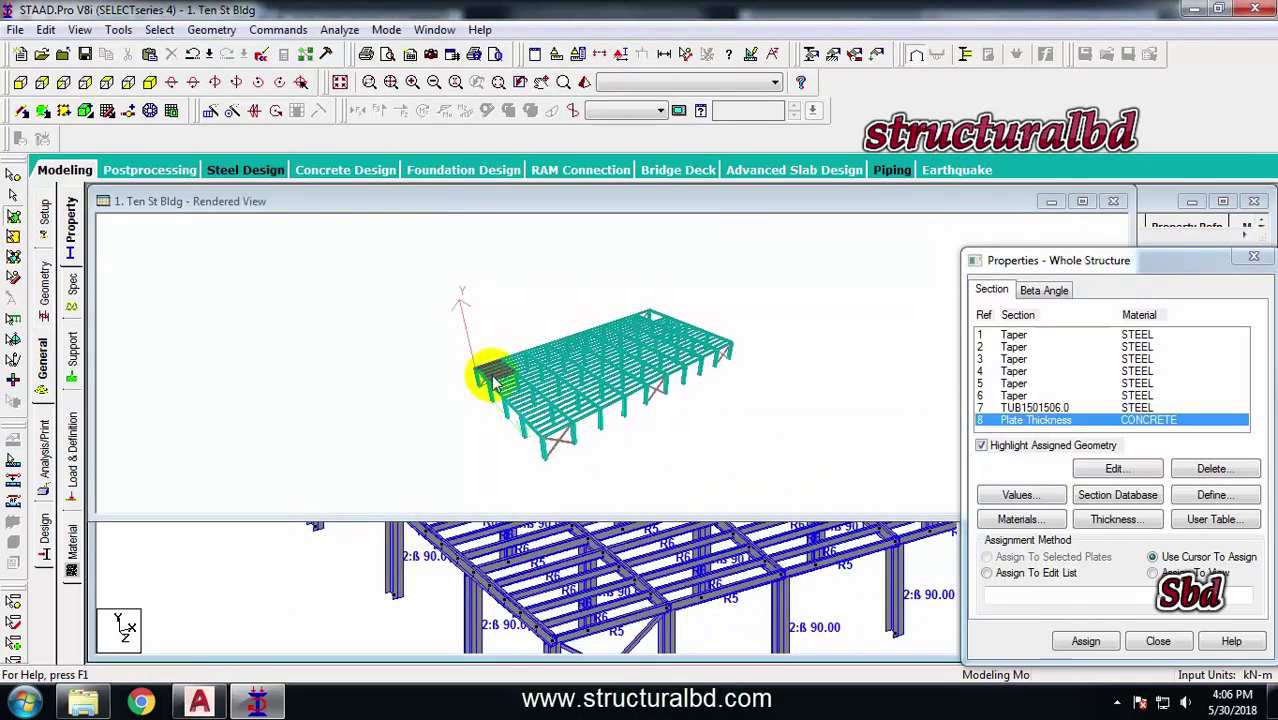
{"action": "scroll", "coordinate": [493, 381], "scroll_direction": "up", "scroll_amount": 5}
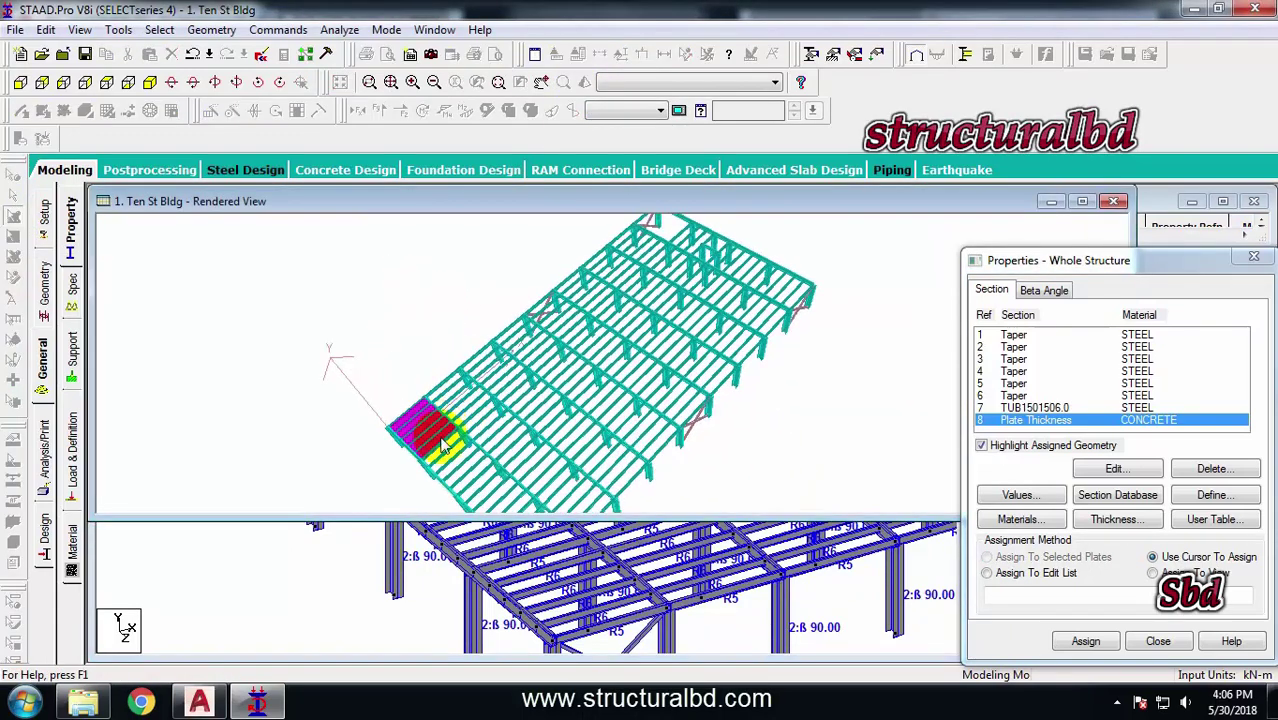
{"action": "left_click_drag", "start_coordinate": [441, 439], "coordinate": [358, 348]}
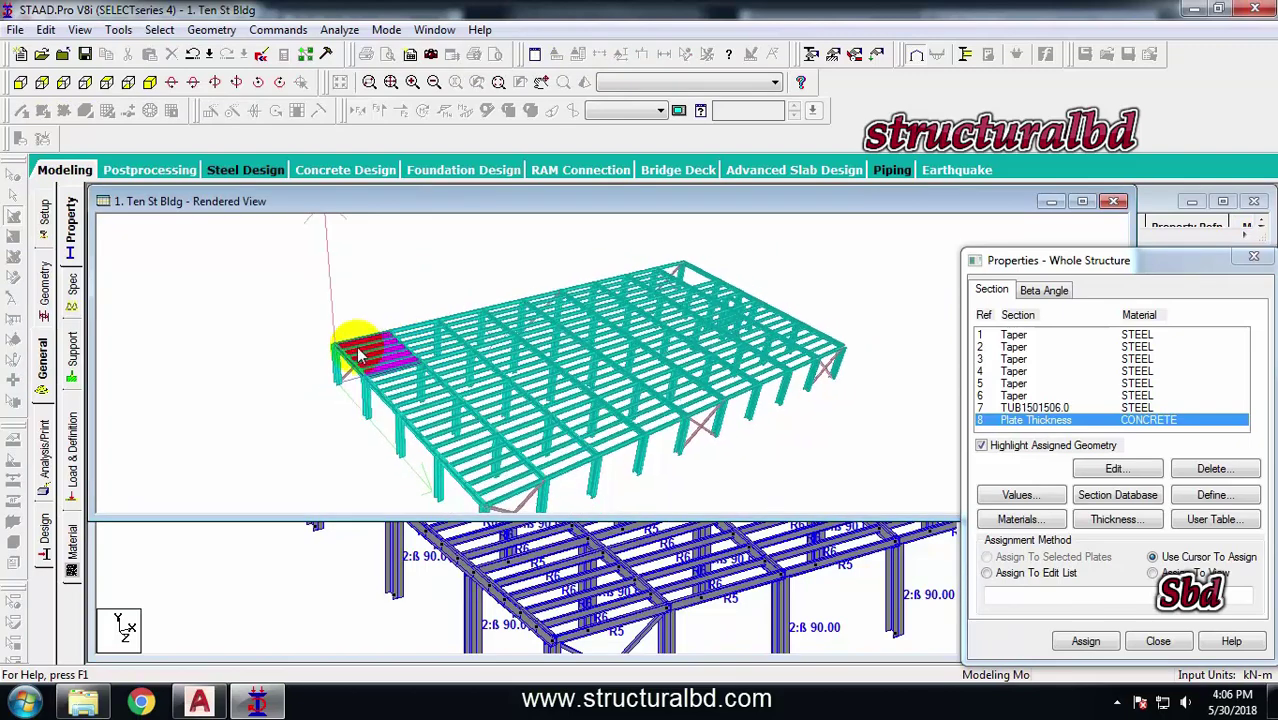
{"action": "left_click", "coordinate": [1113, 201]}
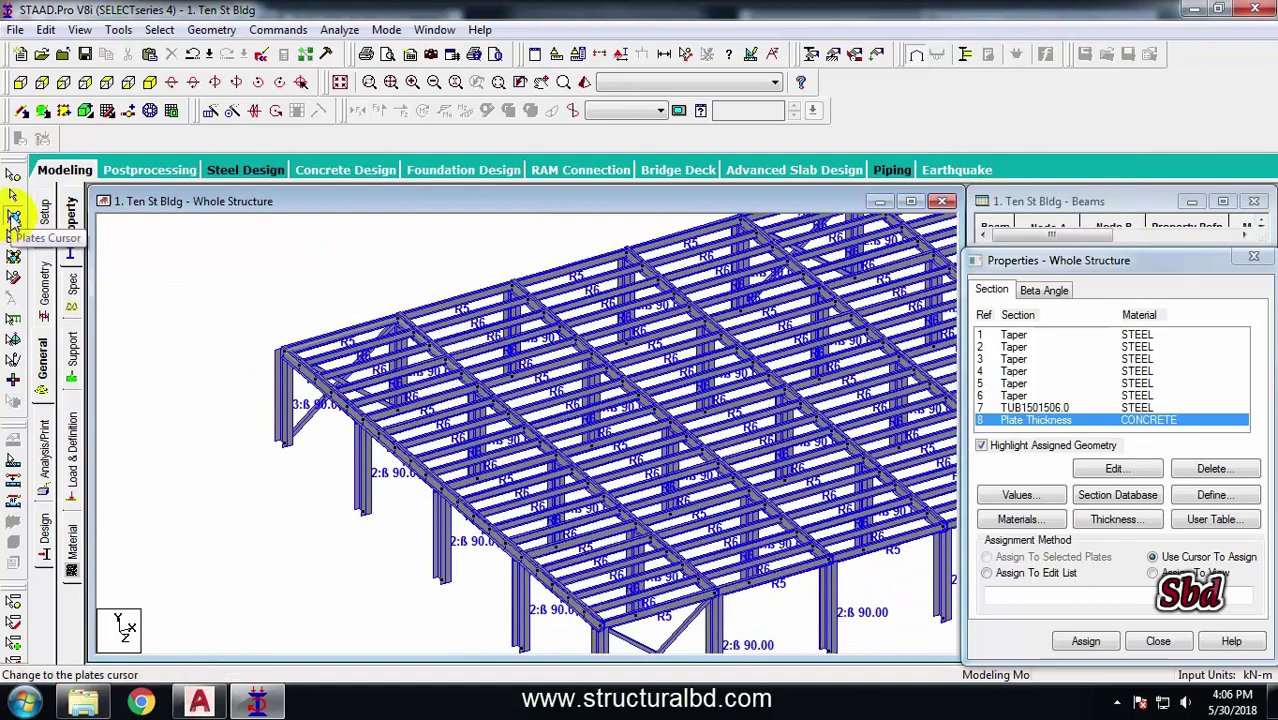
Assign the concrete plate thickness property to the floor plate in the corner bay
{"action": "left_click", "coordinate": [360, 350]}
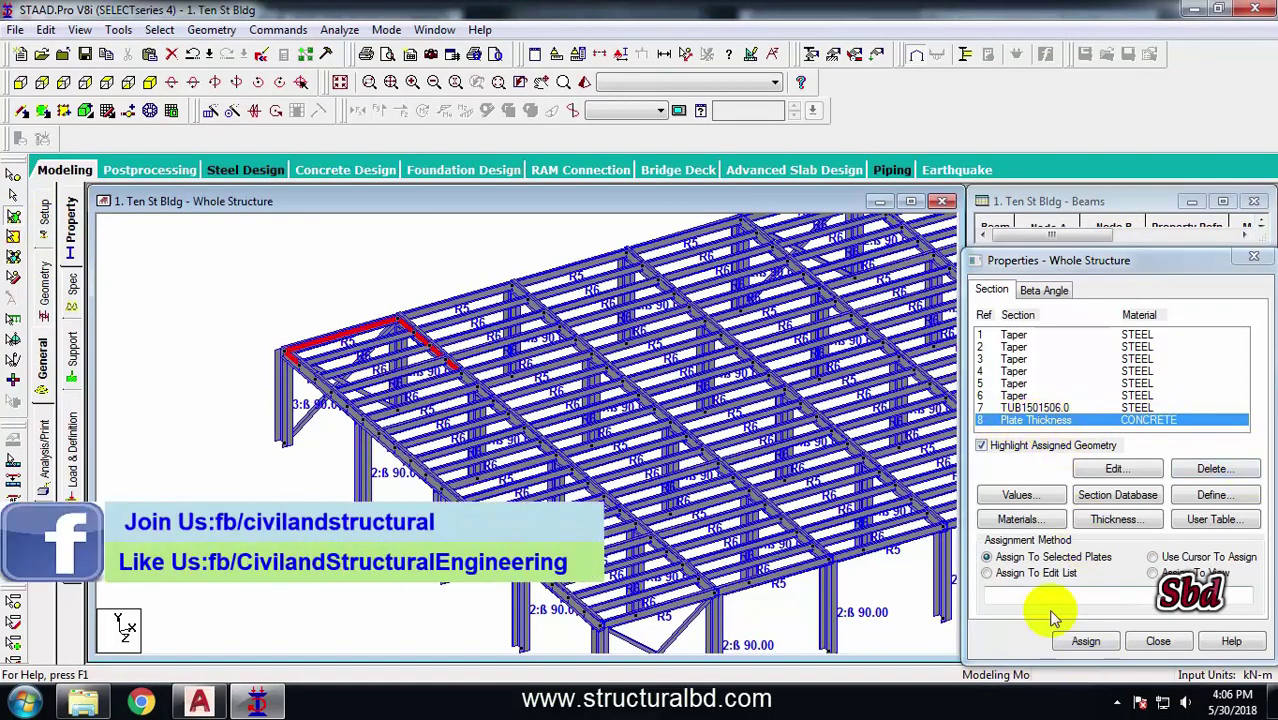
{"action": "left_click", "coordinate": [1116, 648]}
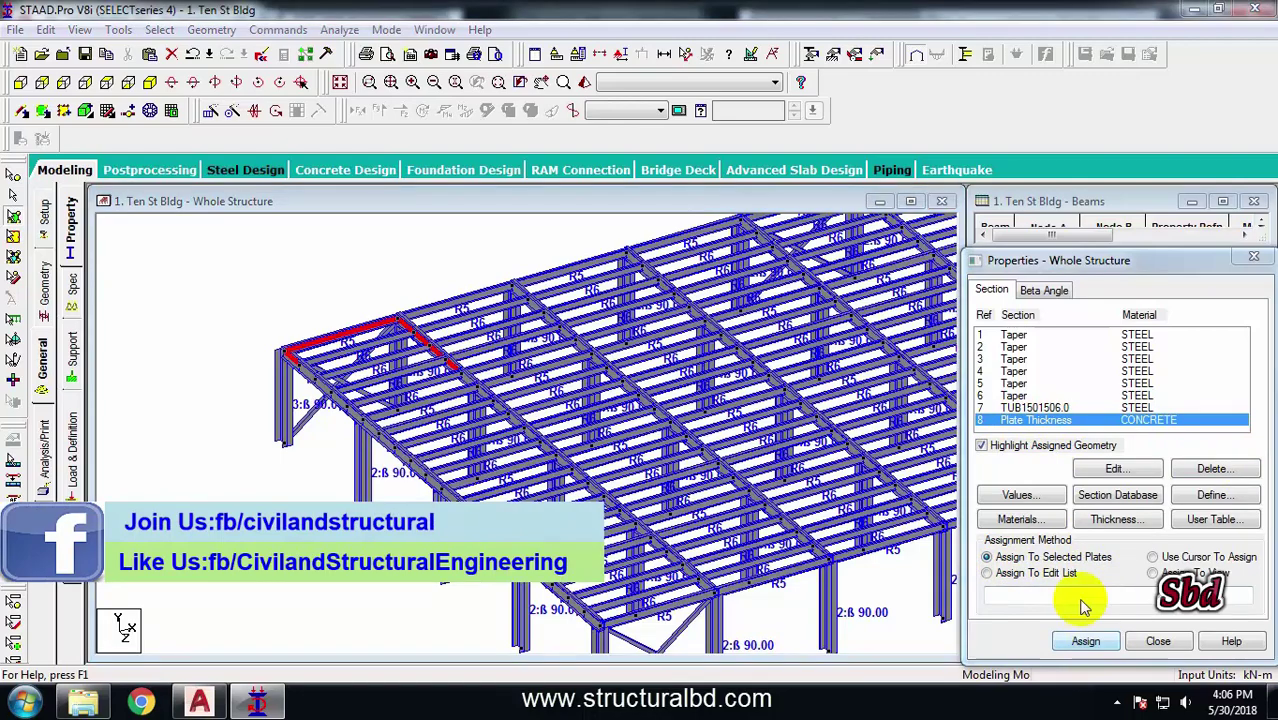
{"action": "left_click", "coordinate": [1133, 505]}
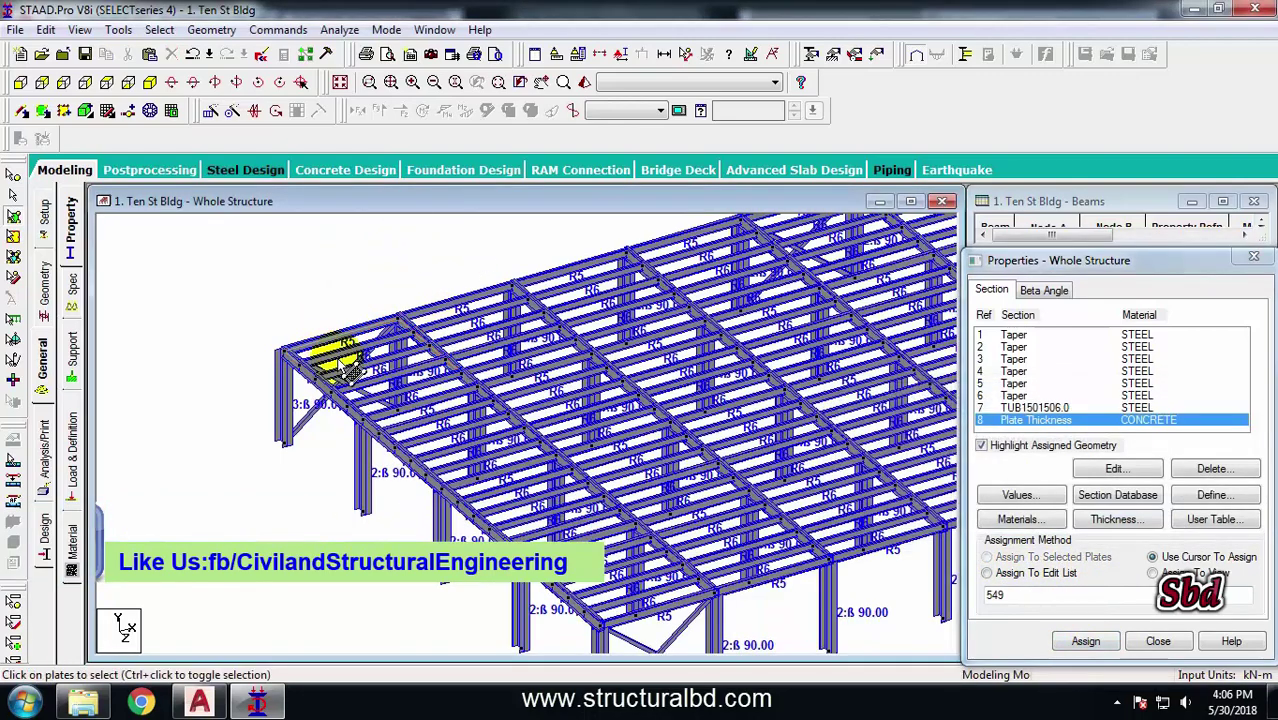
{"action": "scroll", "coordinate": [339, 354], "scroll_direction": "up", "scroll_amount": 1}
{"action": "middle_click_drag", "start_coordinate": [340, 352], "coordinate": [280, 314]}
{"action": "left_click", "coordinate": [383, 364]}
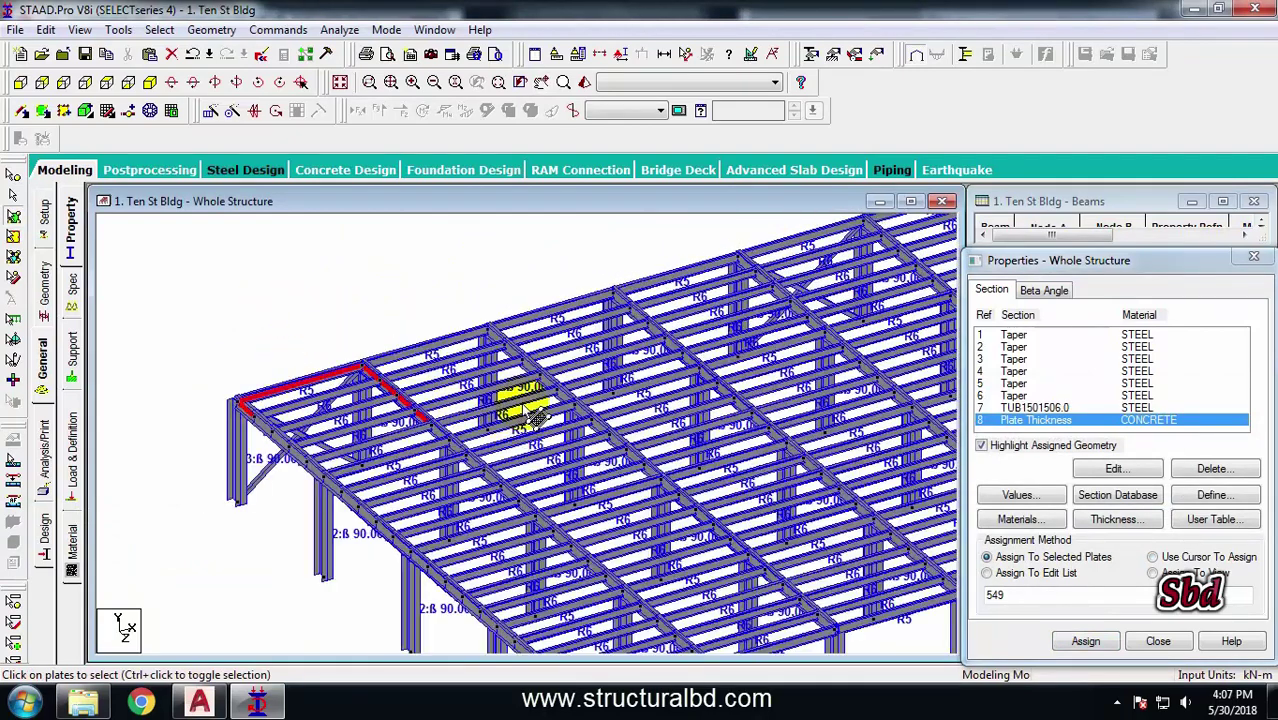
Create a plate between the corner nodes of the bay adjacent to the corner plate along the long edge
{"action": "middle_click_drag", "start_coordinate": [530, 415], "coordinate": [444, 380]}
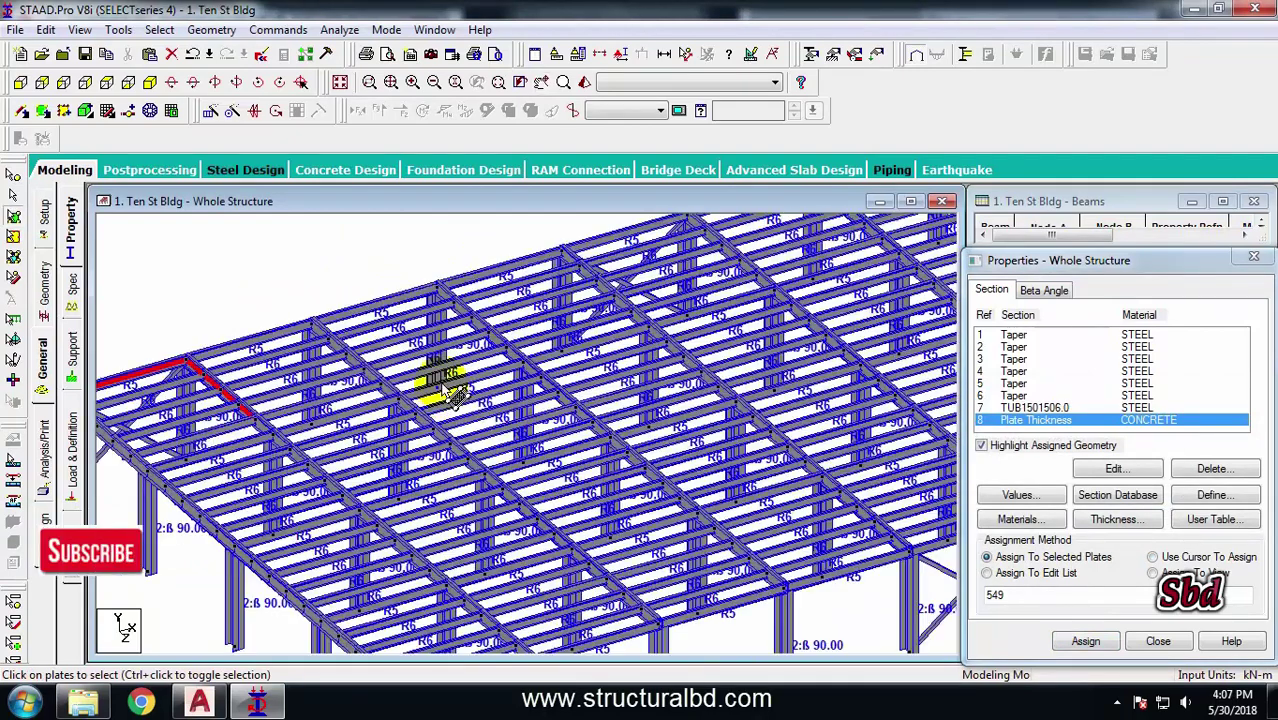
{"action": "left_click", "coordinate": [44, 112]}
{"action": "left_click", "coordinate": [194, 362]}
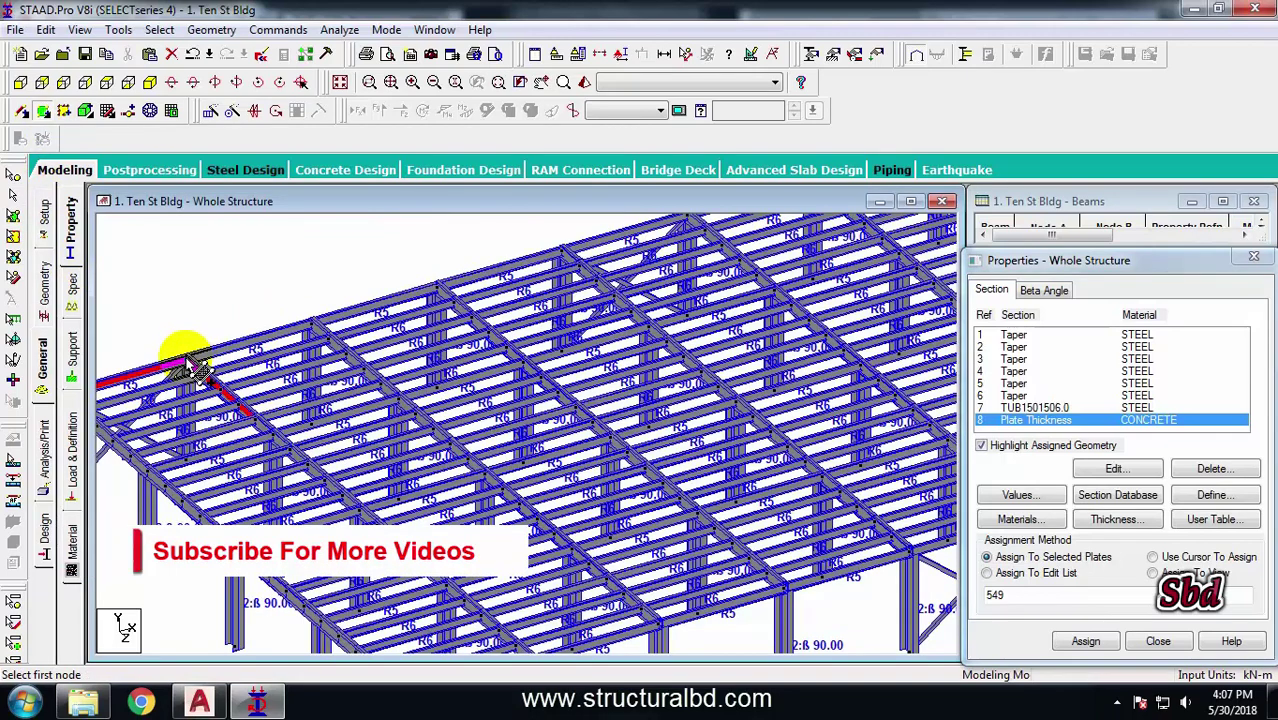
{"action": "left_click", "coordinate": [268, 430]}
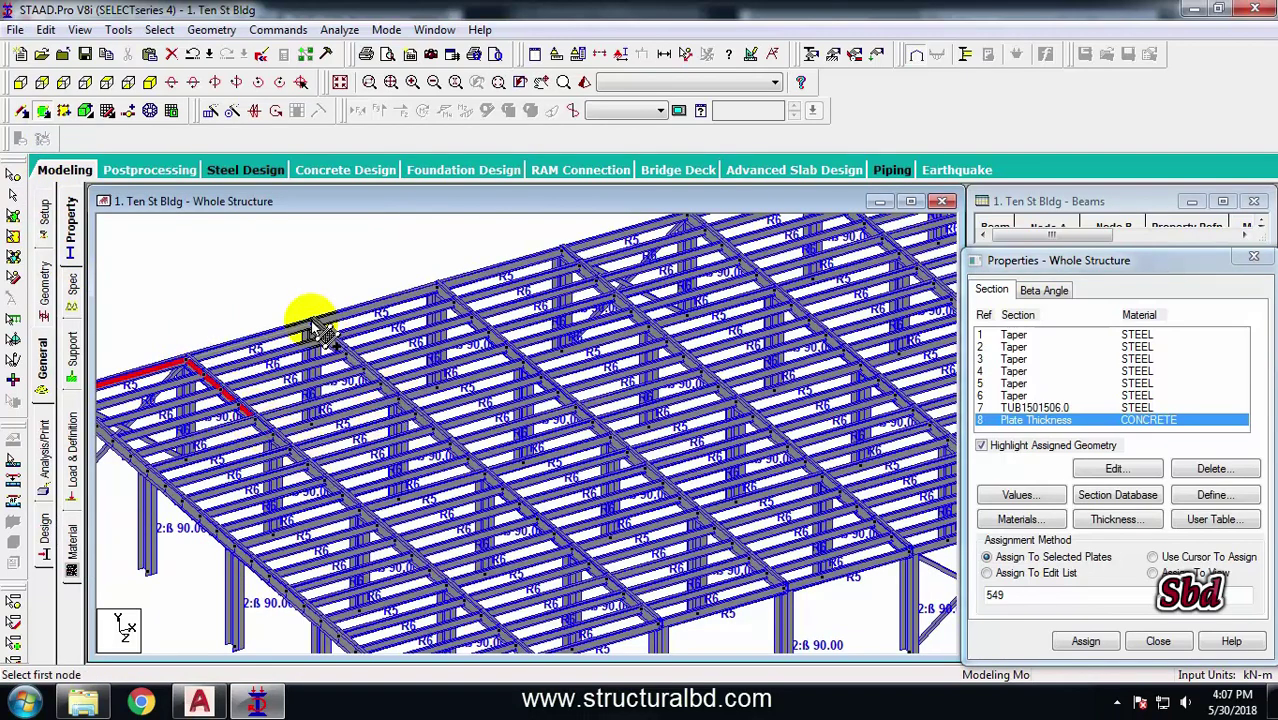
{"action": "scroll", "coordinate": [282, 302], "scroll_direction": "down", "scroll_amount": 2}
{"action": "scroll", "coordinate": [321, 322], "scroll_direction": "up", "scroll_amount": 2}
{"action": "scroll", "coordinate": [284, 342], "scroll_direction": "down", "scroll_amount": 2}
{"action": "scroll", "coordinate": [339, 348], "scroll_direction": "up", "scroll_amount": 2}
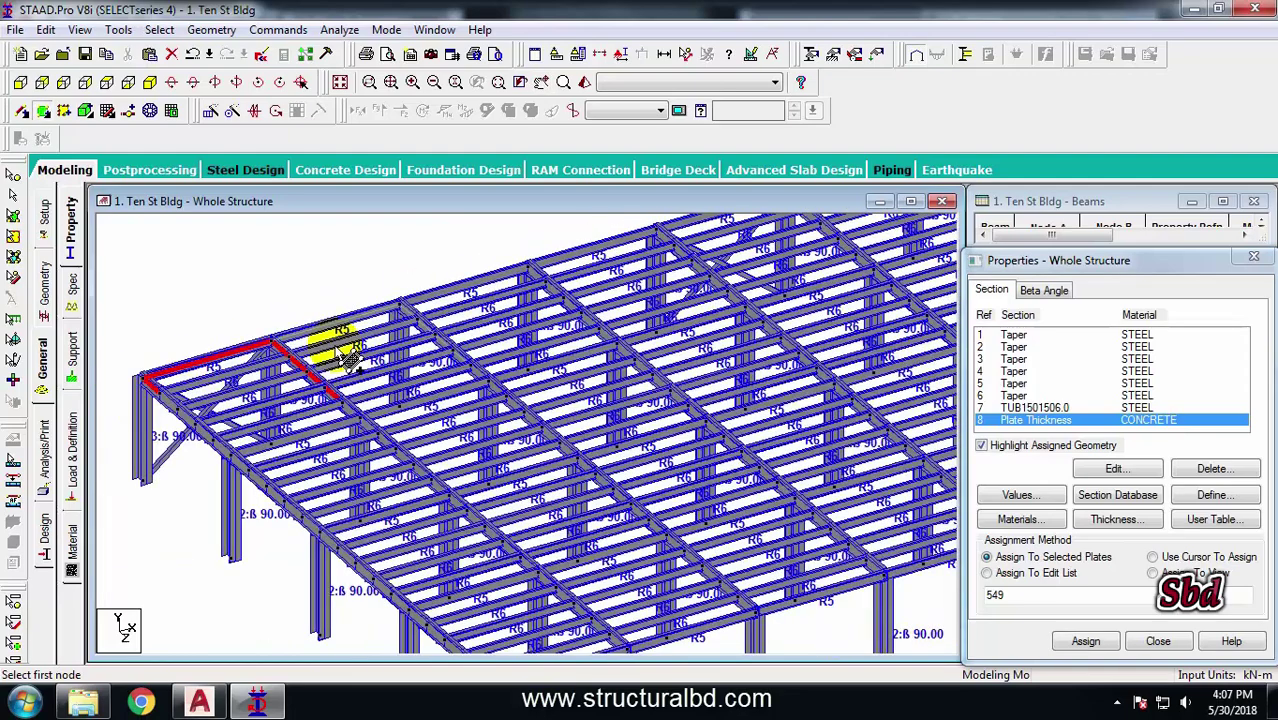
{"action": "middle_click_drag", "start_coordinate": [570, 354], "coordinate": [477, 393]}
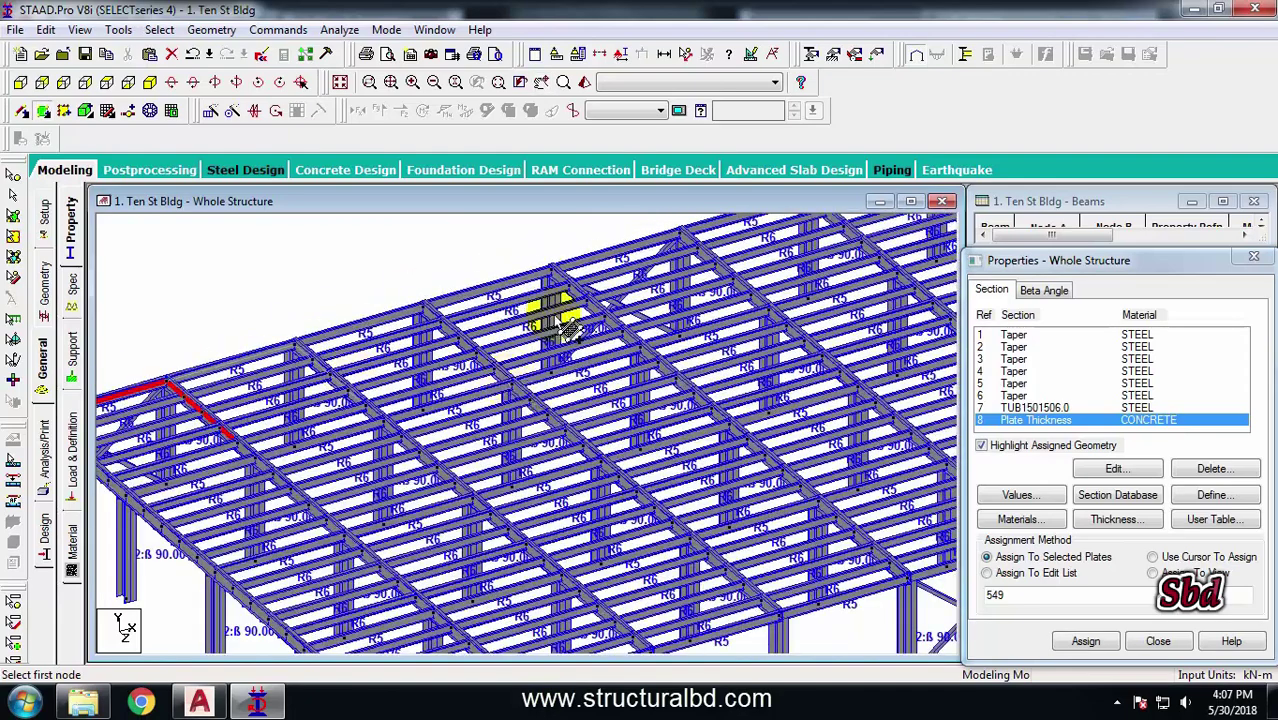
{"action": "scroll", "coordinate": [560, 315], "scroll_direction": "down", "scroll_amount": 1}
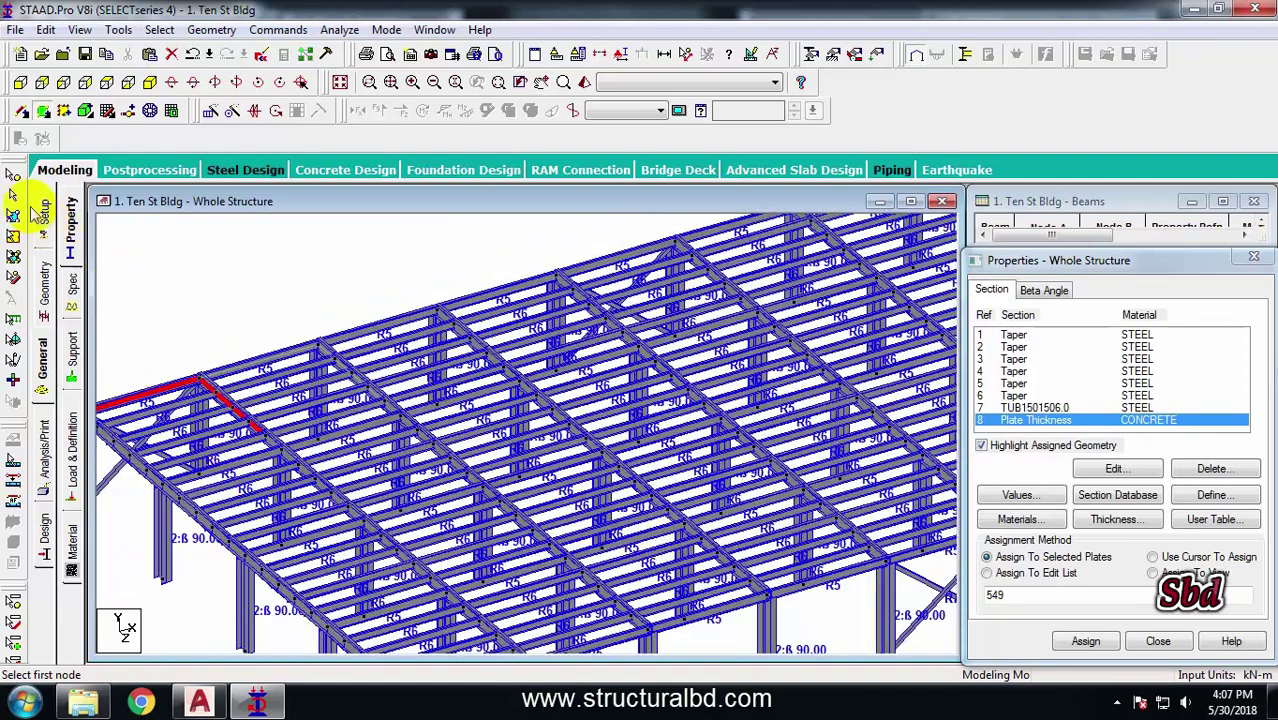
Assign the concrete plate thickness property to the new plate beside the corner bay
{"action": "left_click", "coordinate": [13, 216]}
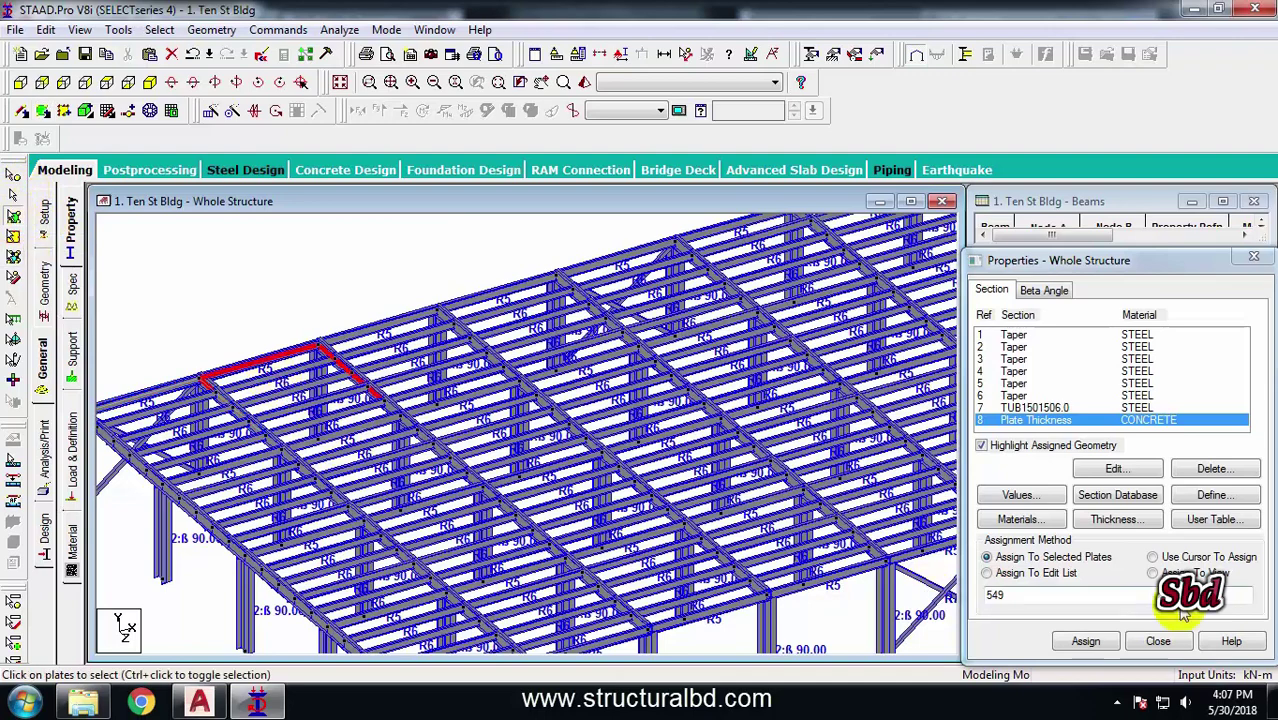
{"action": "left_click", "coordinate": [1086, 641]}
{"action": "left_click", "coordinate": [1135, 585]}
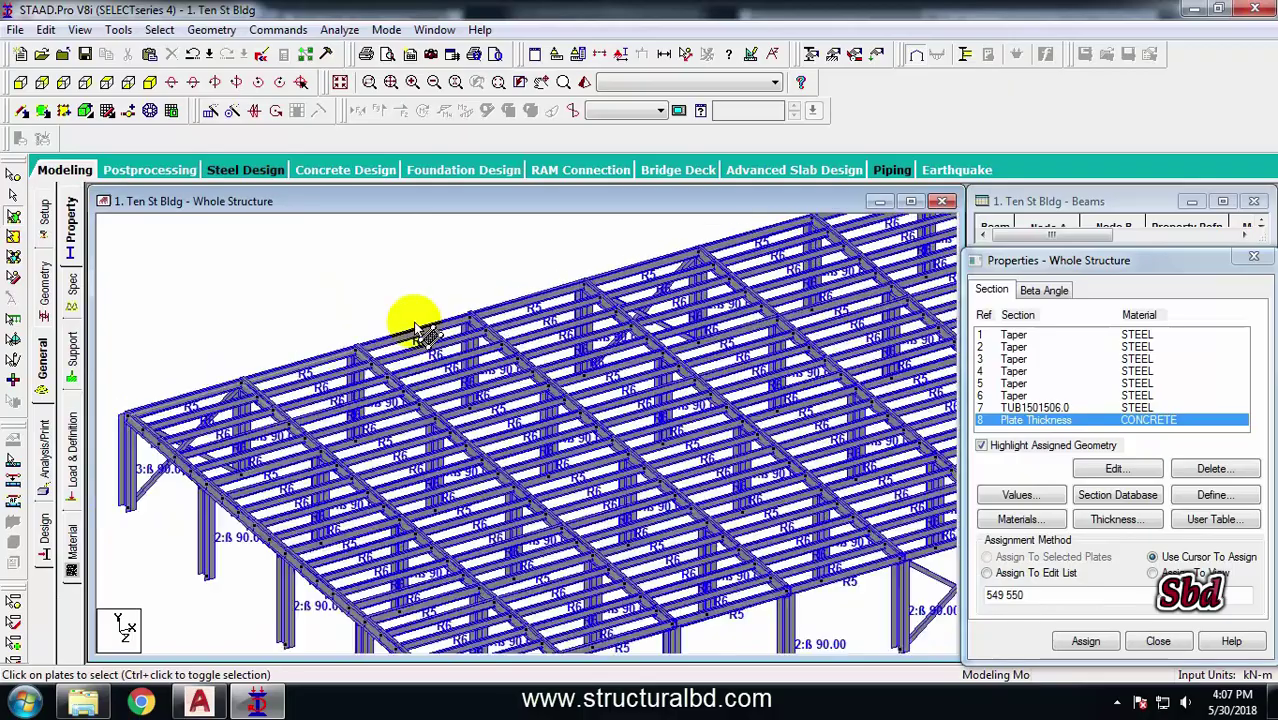
Examine the slab plates and the open bays near the far corner in the 3D rendered view
{"action": "middle_click_drag", "start_coordinate": [415, 332], "coordinate": [785, 590]}
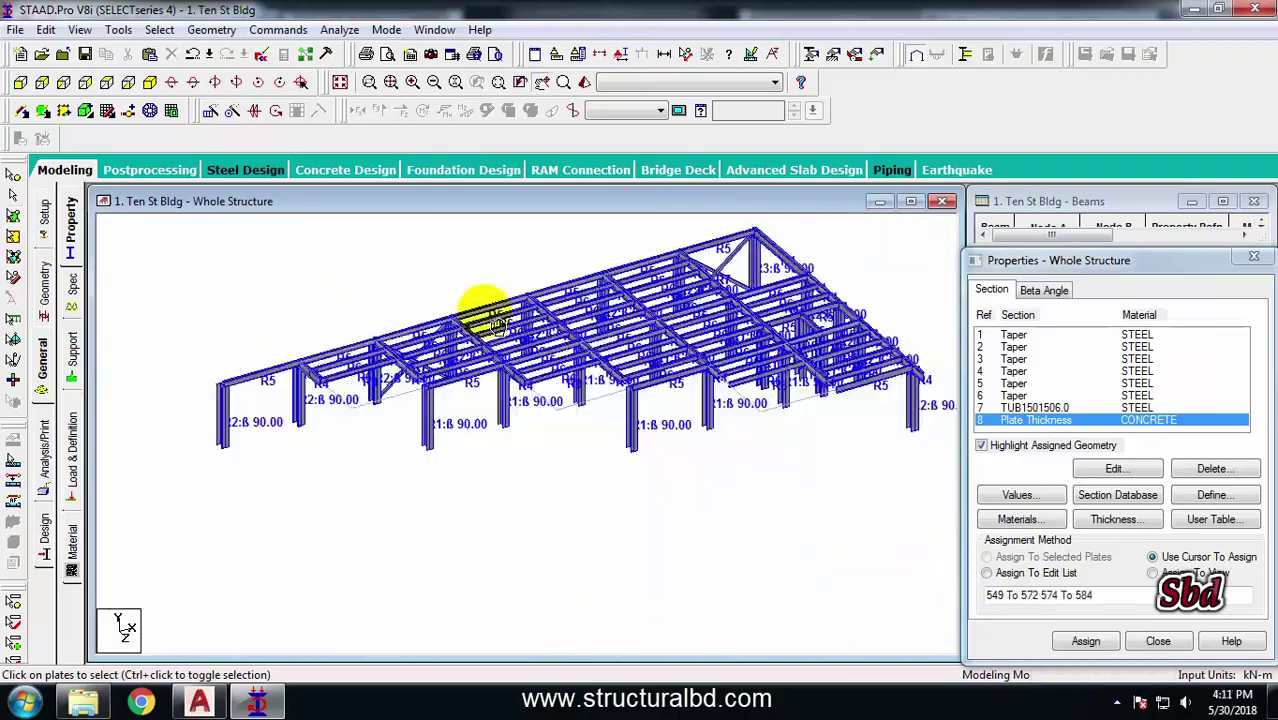
{"action": "scroll", "coordinate": [598, 365], "scroll_direction": "up", "scroll_amount": 3}
{"action": "scroll", "coordinate": [694, 345], "scroll_direction": "up", "scroll_amount": 1}
{"action": "middle_click_drag", "start_coordinate": [780, 225], "coordinate": [628, 350]}
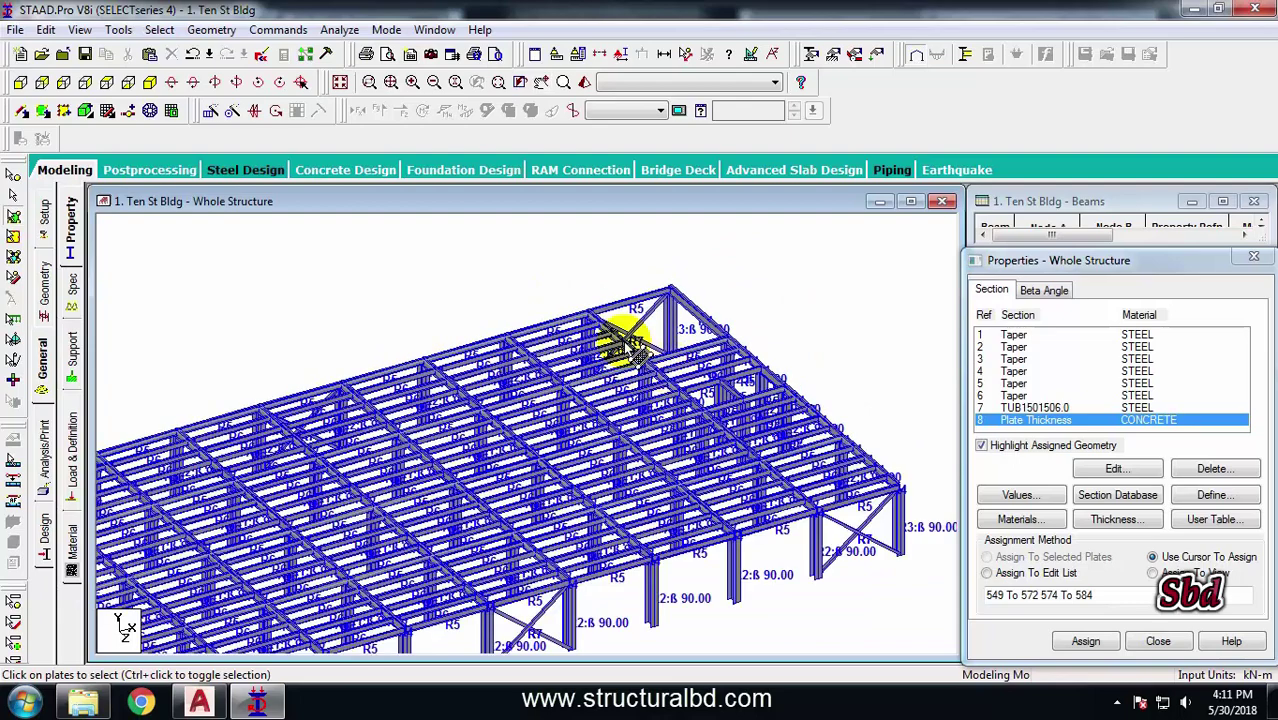
{"action": "left_click", "coordinate": [585, 83]}
{"action": "left_click_drag", "start_coordinate": [770, 490], "coordinate": [882, 380]}
{"action": "left_click_drag", "start_coordinate": [856, 322], "coordinate": [684, 321]}
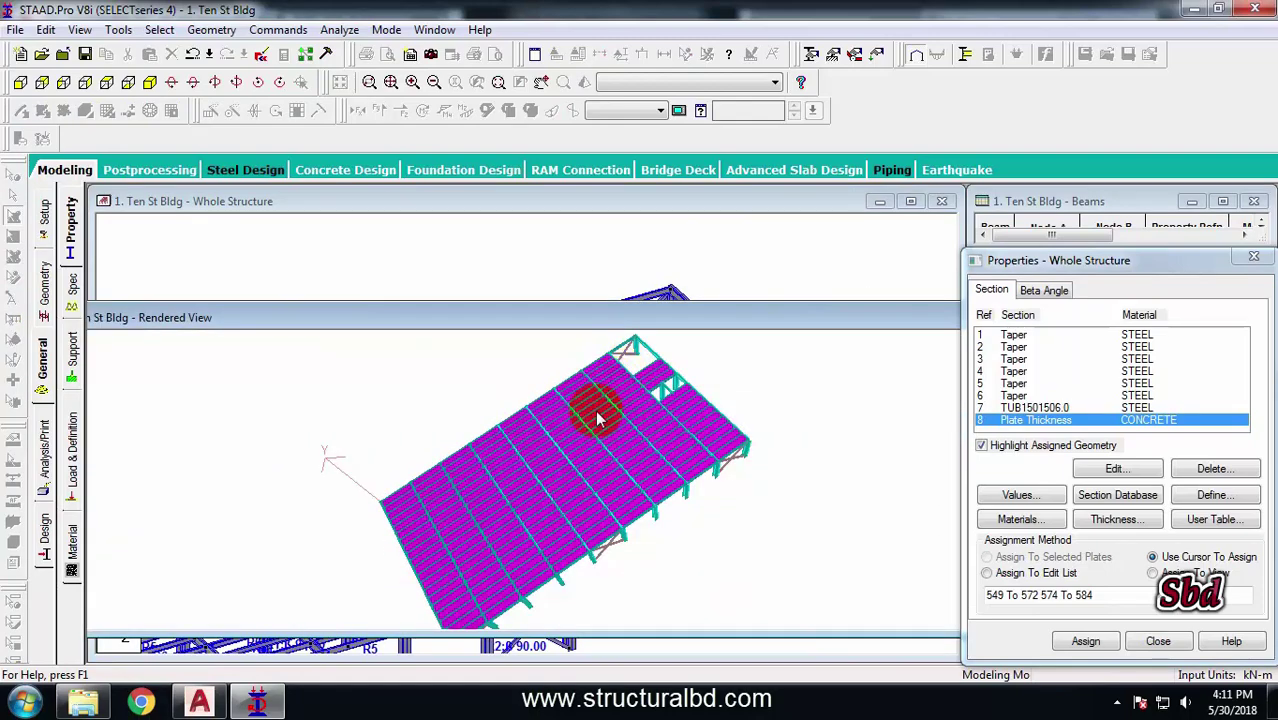
{"action": "left_click_drag", "start_coordinate": [586, 484], "coordinate": [579, 448]}
{"action": "left_click_drag", "start_coordinate": [738, 320], "coordinate": [378, 320]}
{"action": "left_click", "coordinate": [730, 318]}
{"action": "mouse_move", "coordinate": [565, 410]}
{"action": "middle_mouse_down", "text": "ctrl"}
{"action": "mouse_move", "coordinate": [508, 429]}
{"action": "mouse_move", "coordinate": [565, 408]}
{"action": "middle_mouse_up", "text": "ctrl"}
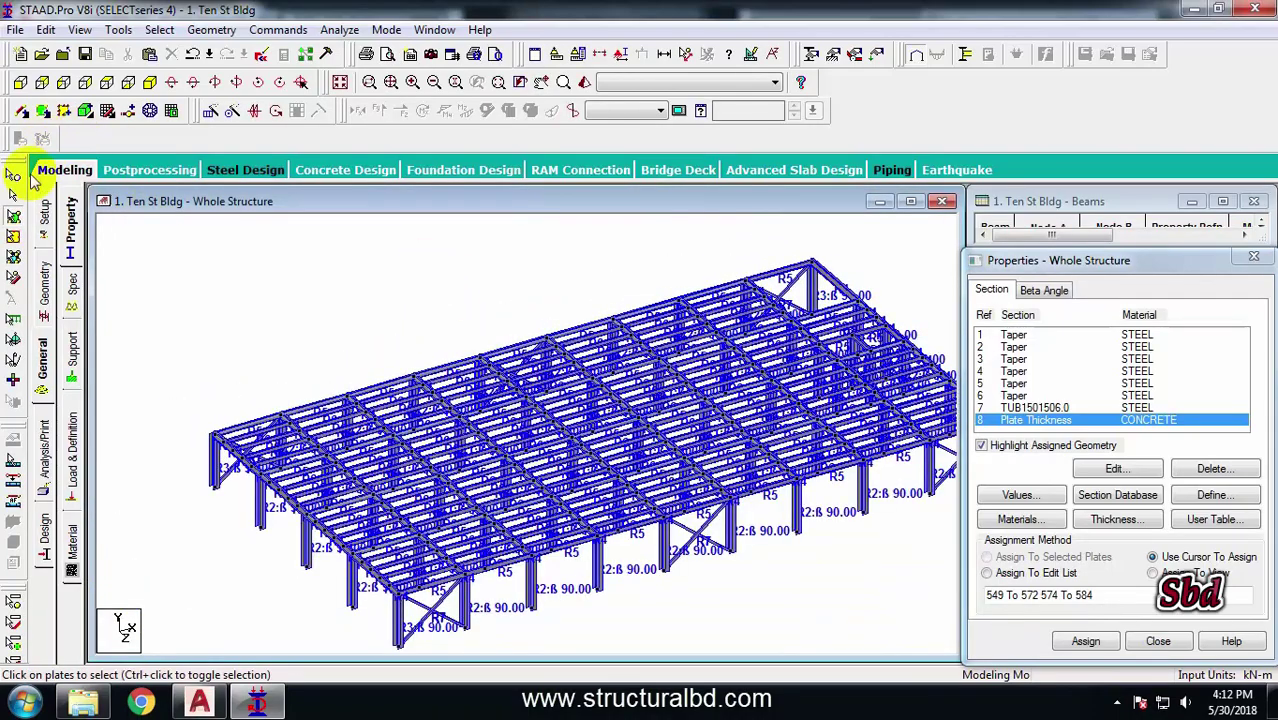
Find the steel material's density in the STAAD Editor and set it to 1e-32 in the input file
{"action": "left_click", "coordinate": [13, 177]}
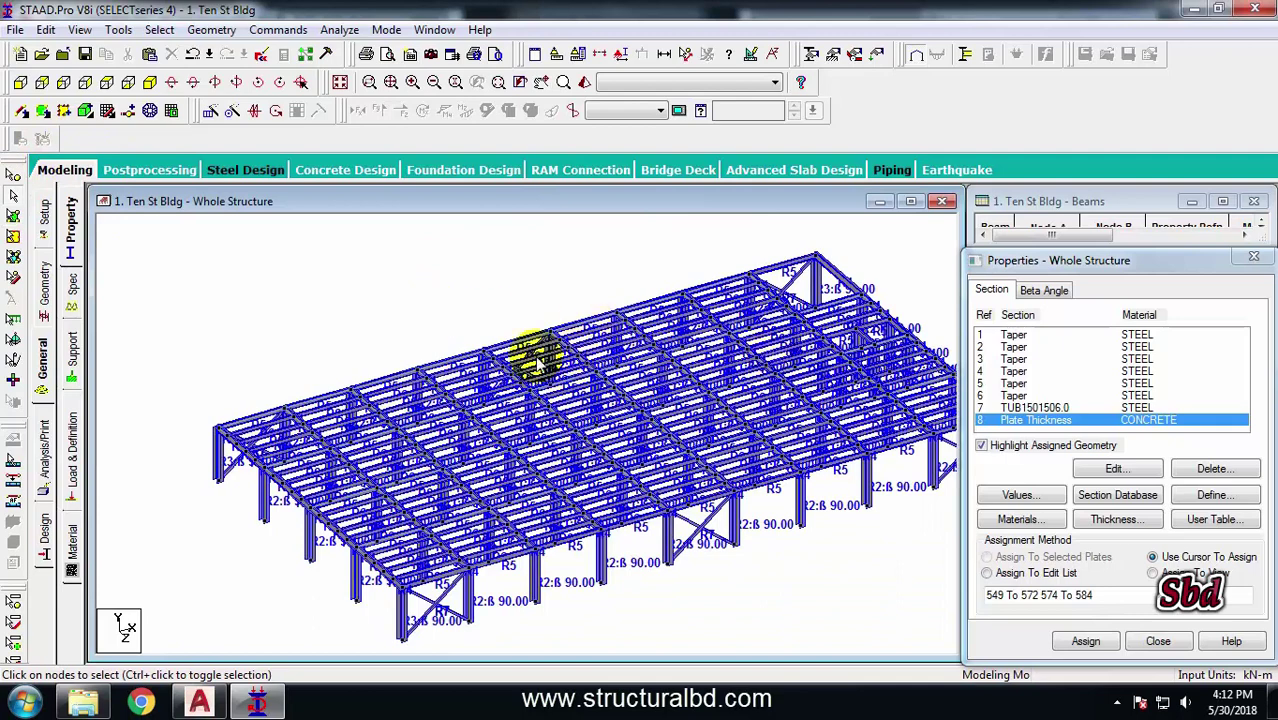
{"action": "left_click", "coordinate": [261, 58]}
{"action": "key", "text": "Return"}
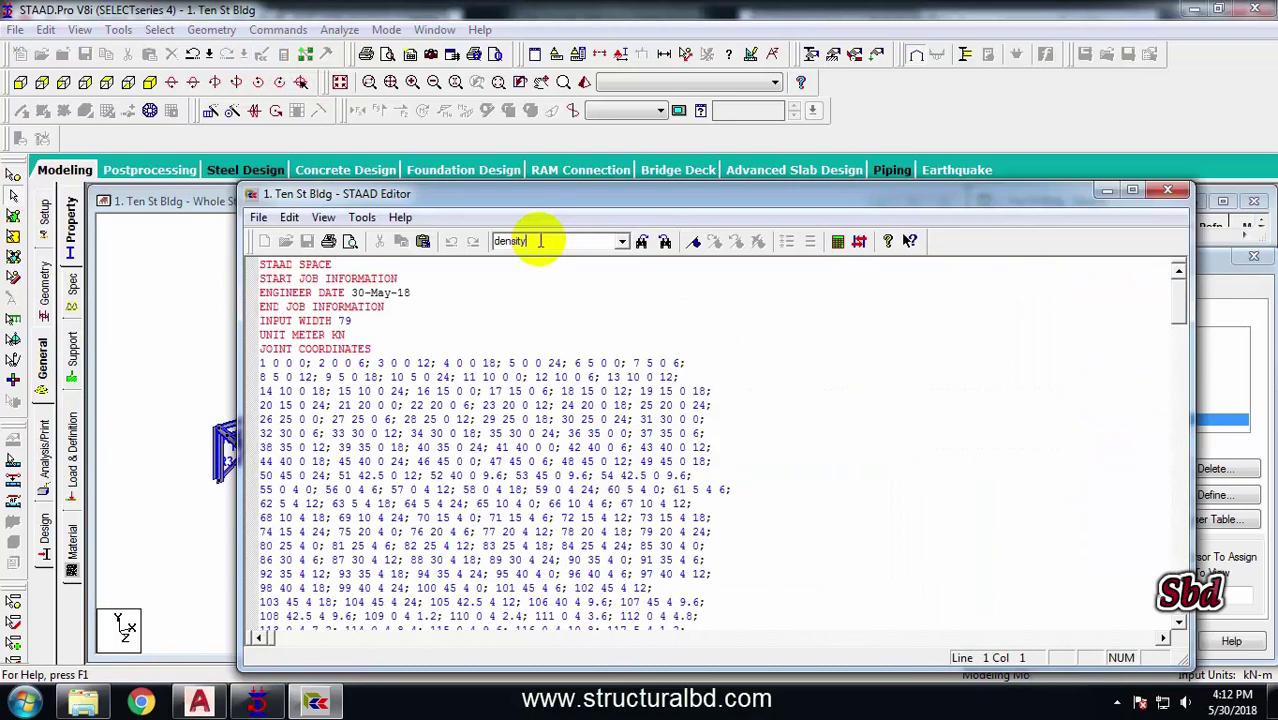
{"action": "key", "text": "Return"}
{"action": "left_click", "coordinate": [313, 265]}
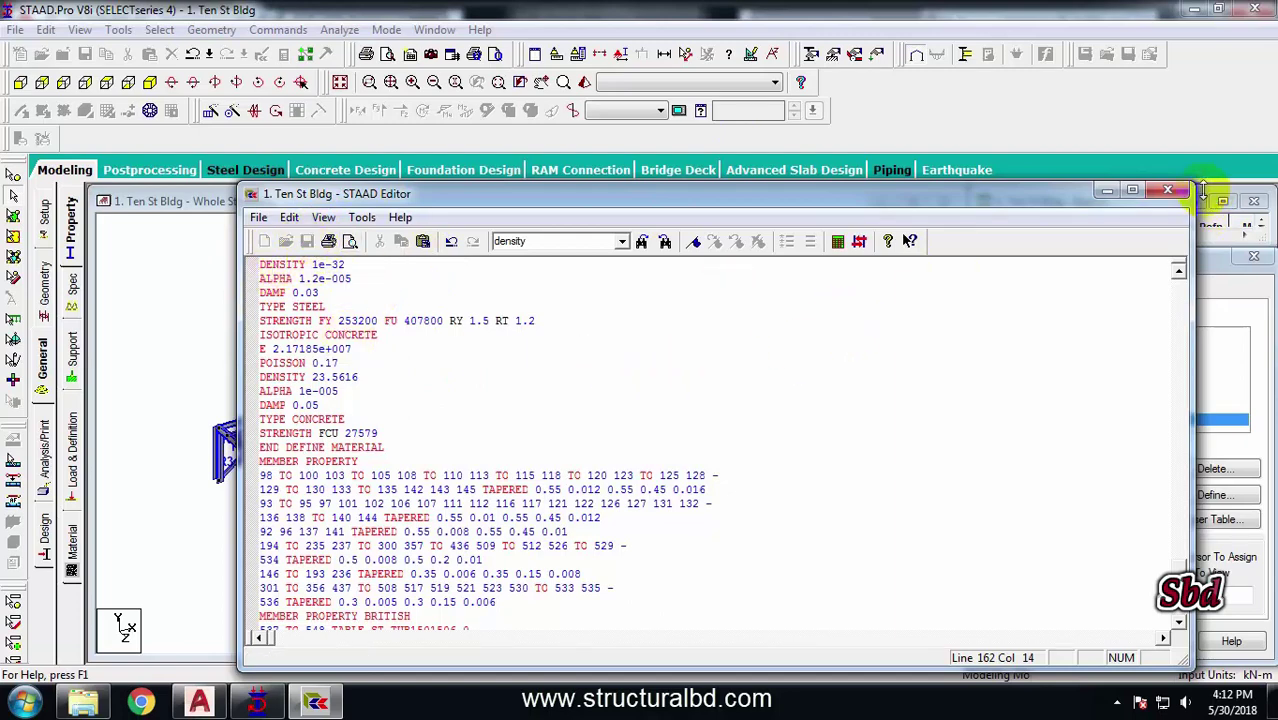
{"action": "left_click", "coordinate": [1167, 192]}
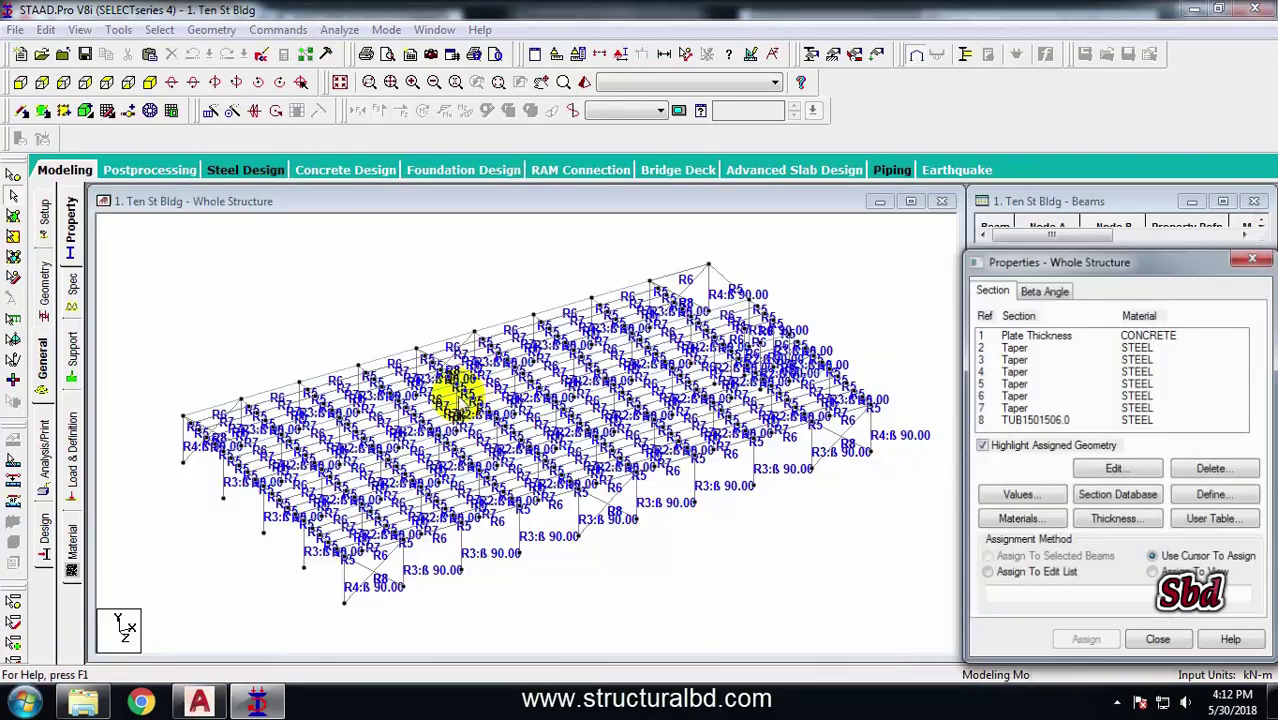
Inspect the properties of a column in the front view of the storey
{"action": "left_click", "coordinate": [20, 84]}
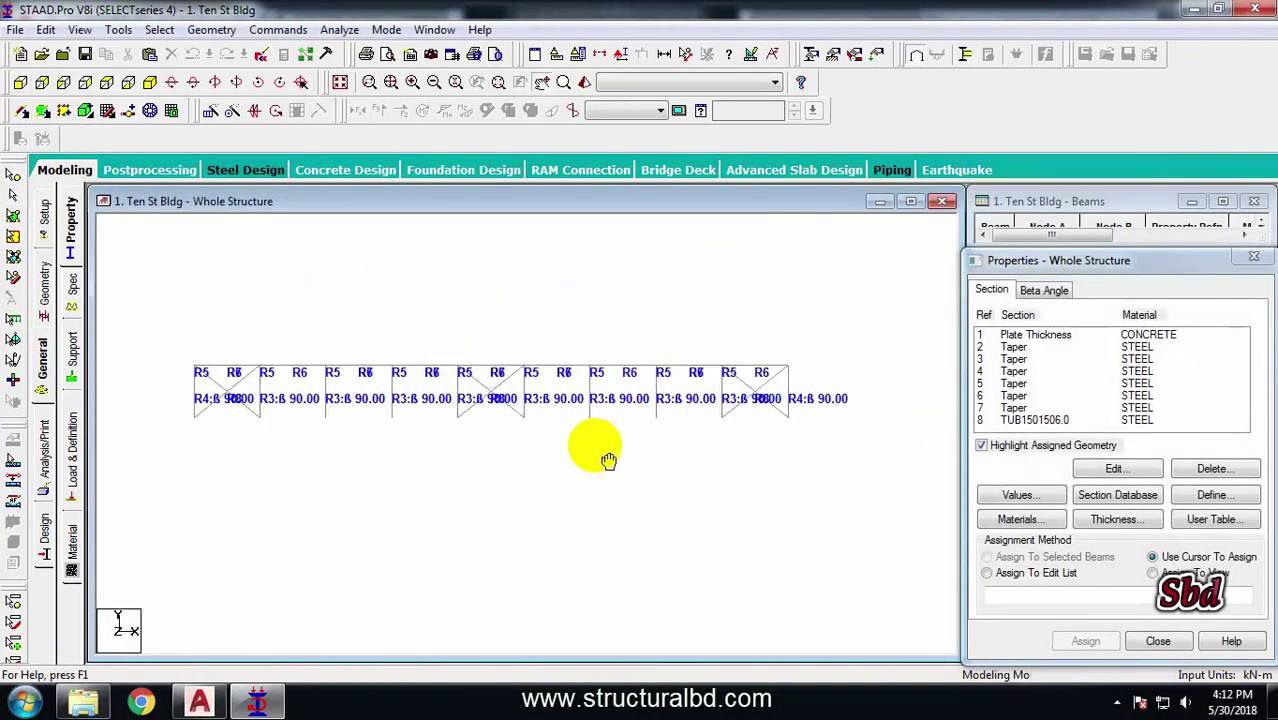
{"action": "middle_click_drag", "start_coordinate": [547, 479], "coordinate": [585, 470]}
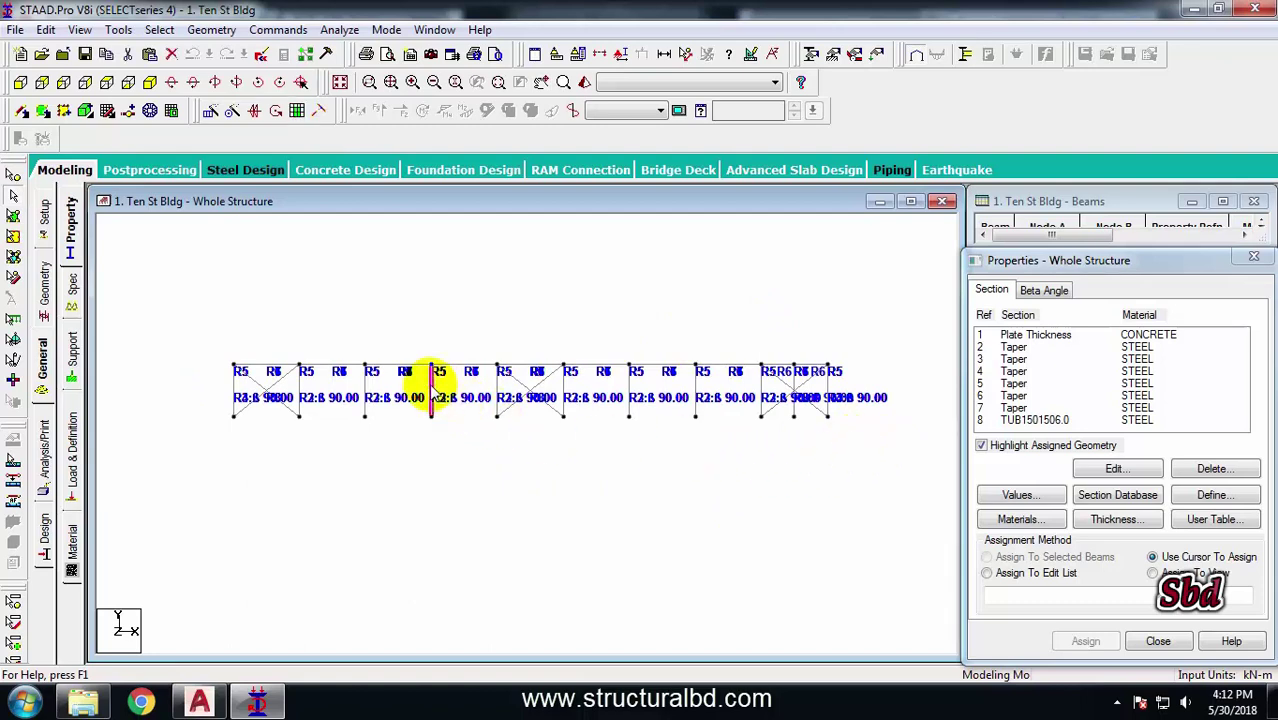
{"action": "double_click", "coordinate": [433, 385]}
{"action": "left_click", "coordinate": [845, 140]}
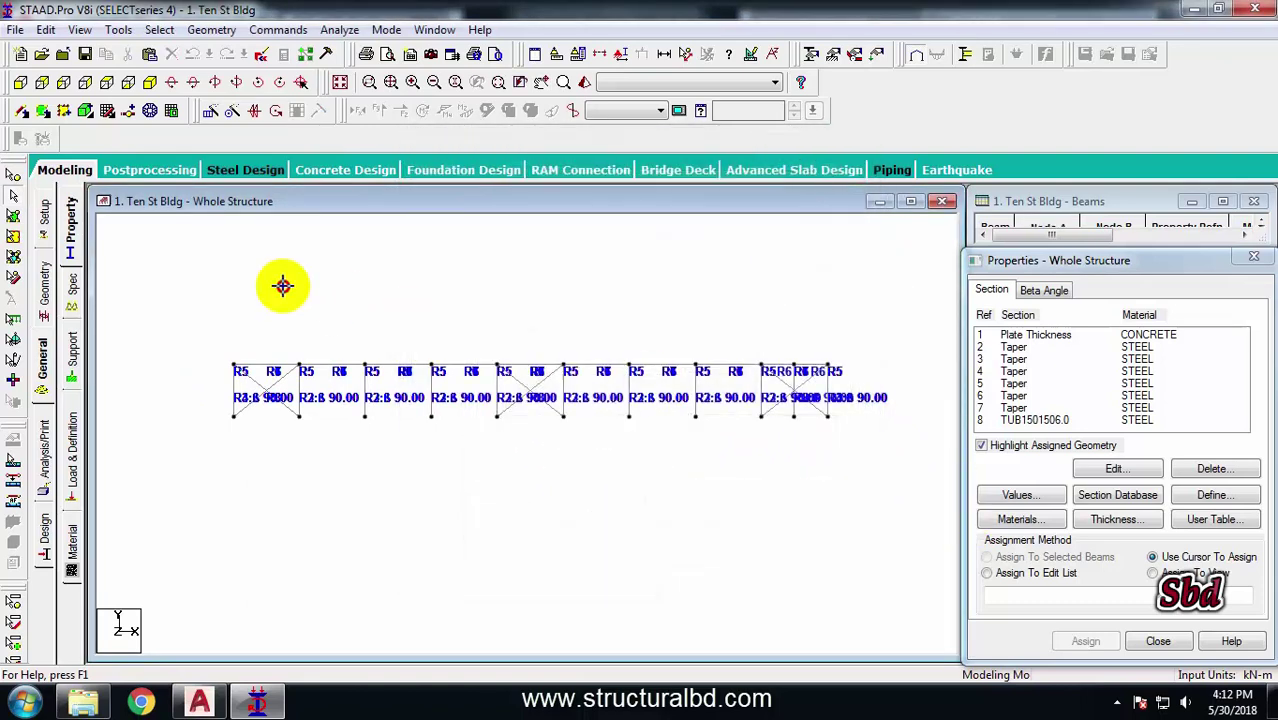
Copy the whole storey upward with Translational Repeat in global Y, using 1 step at 4 m spacing
{"action": "left_click_drag", "start_coordinate": [283, 286], "coordinate": [190, 274]}
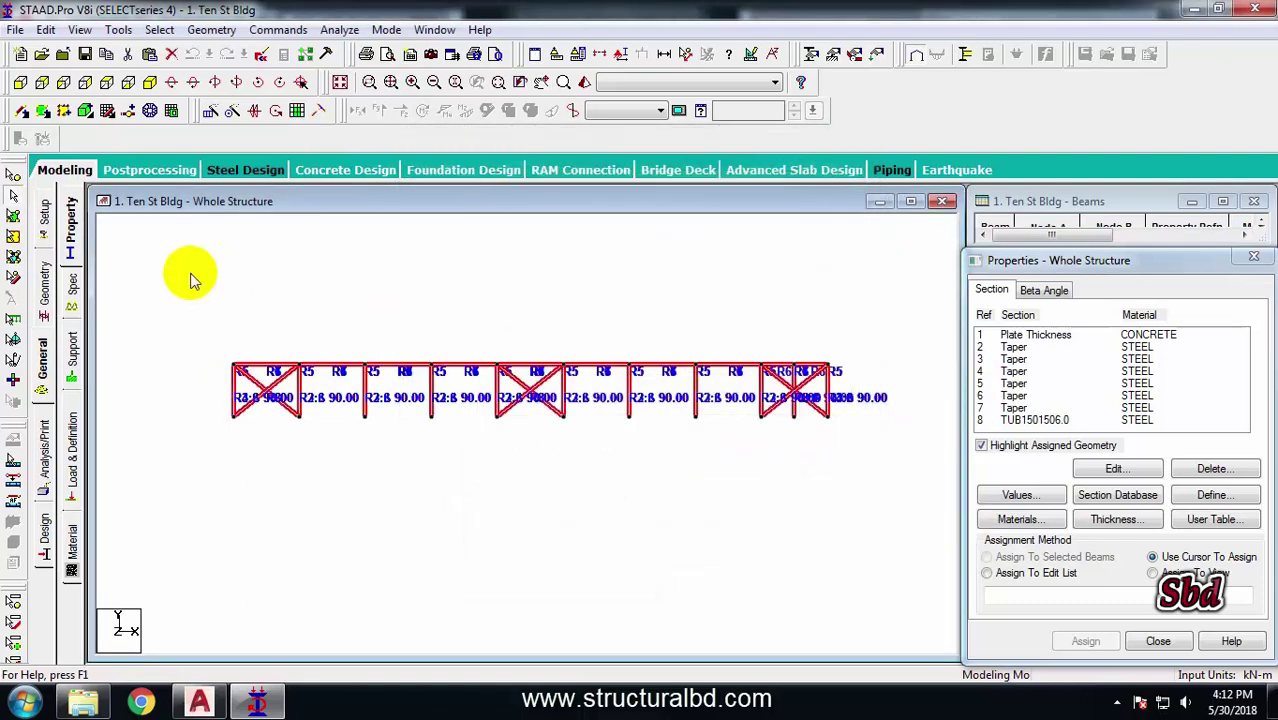
{"action": "left_click", "coordinate": [213, 115]}
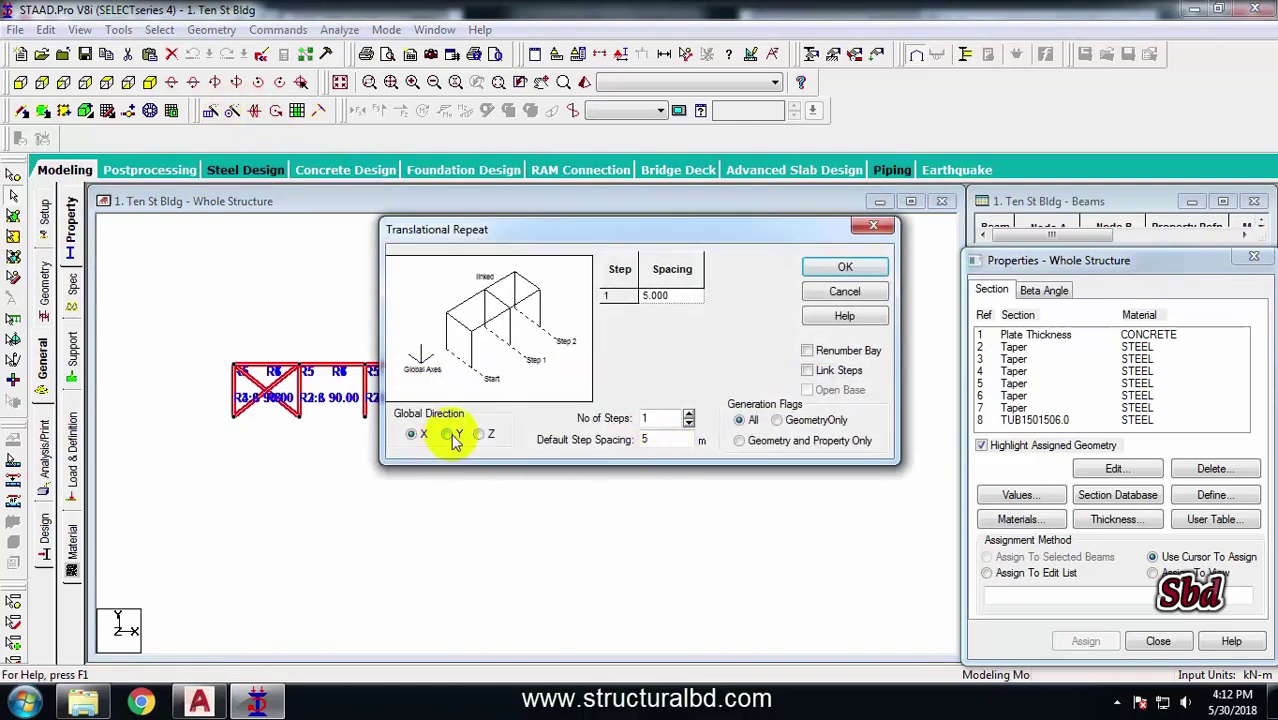
{"action": "left_click", "coordinate": [512, 433]}
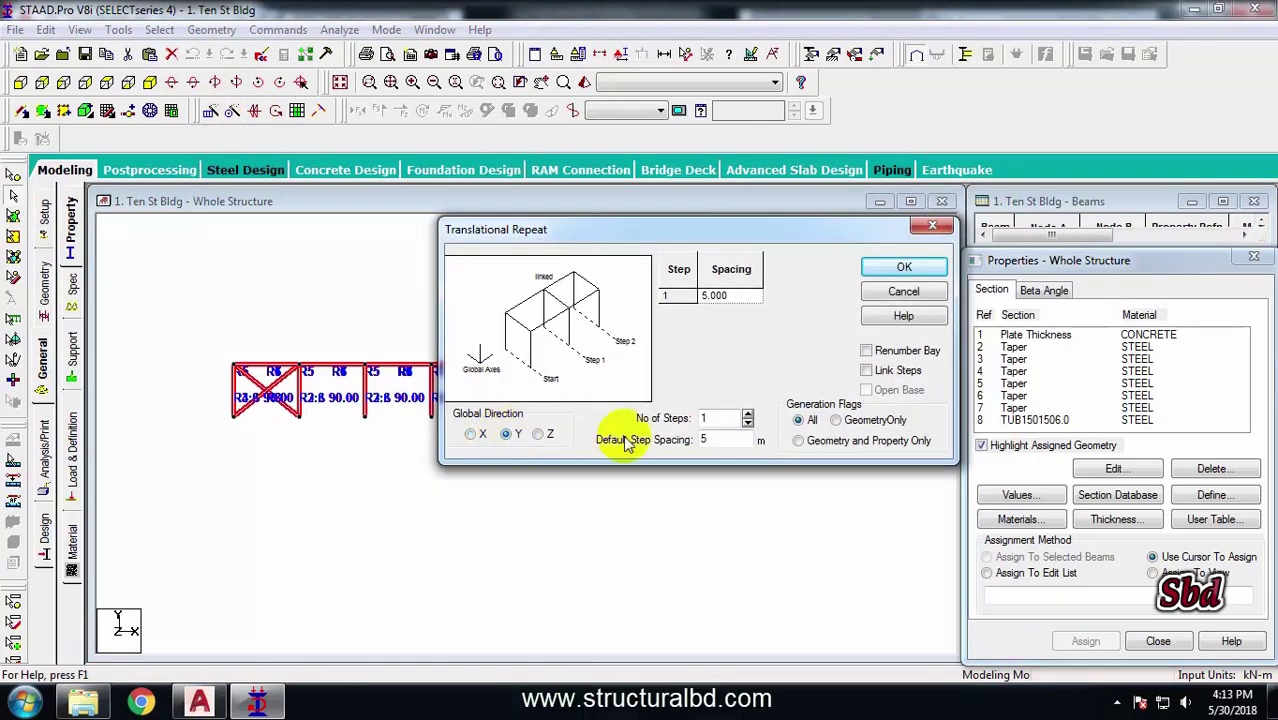
{"action": "double_click", "coordinate": [720, 438]}
{"action": "type", "text": "4"}
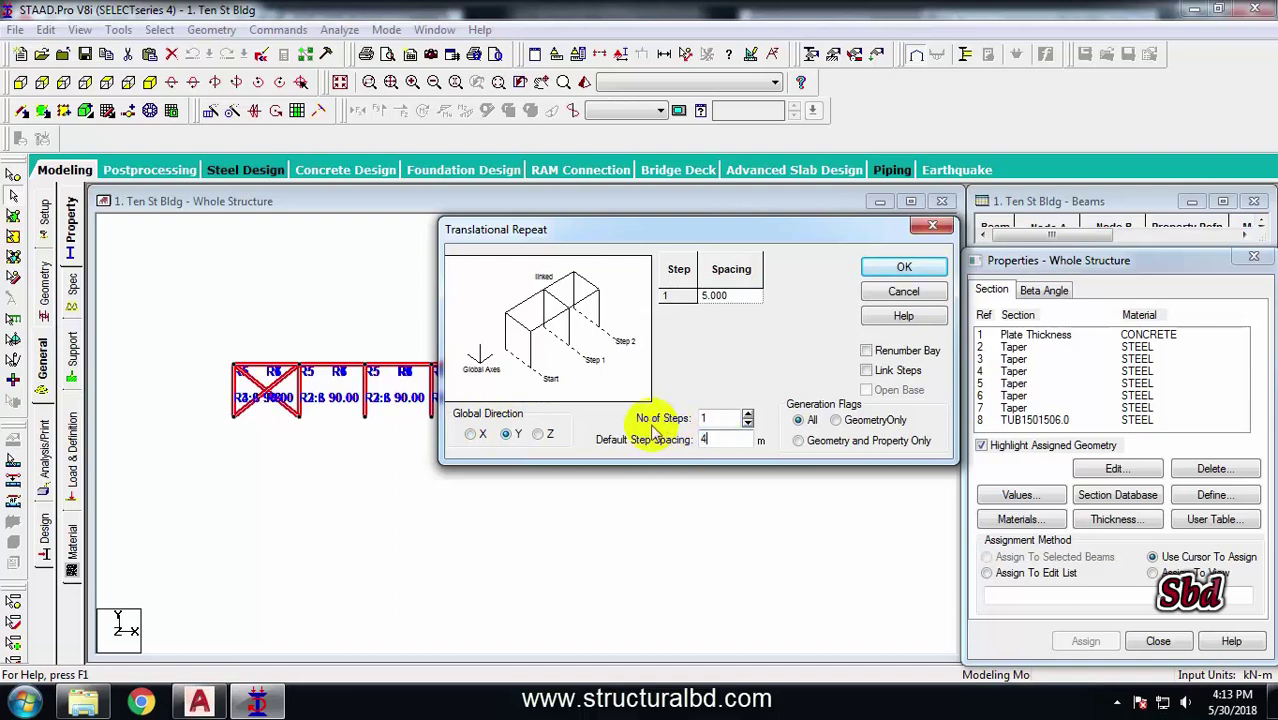
{"action": "type", "text": "444"}
{"action": "key", "text": "BackSpace"}
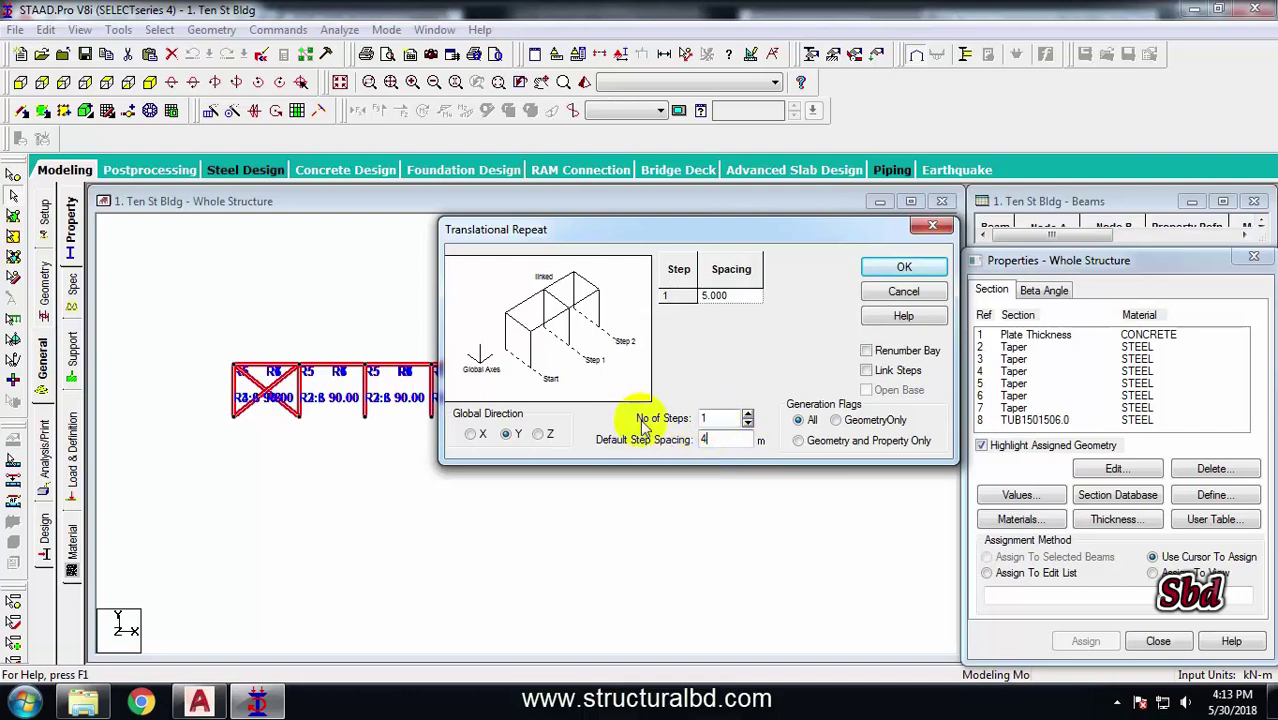
{"action": "left_click", "coordinate": [904, 268]}
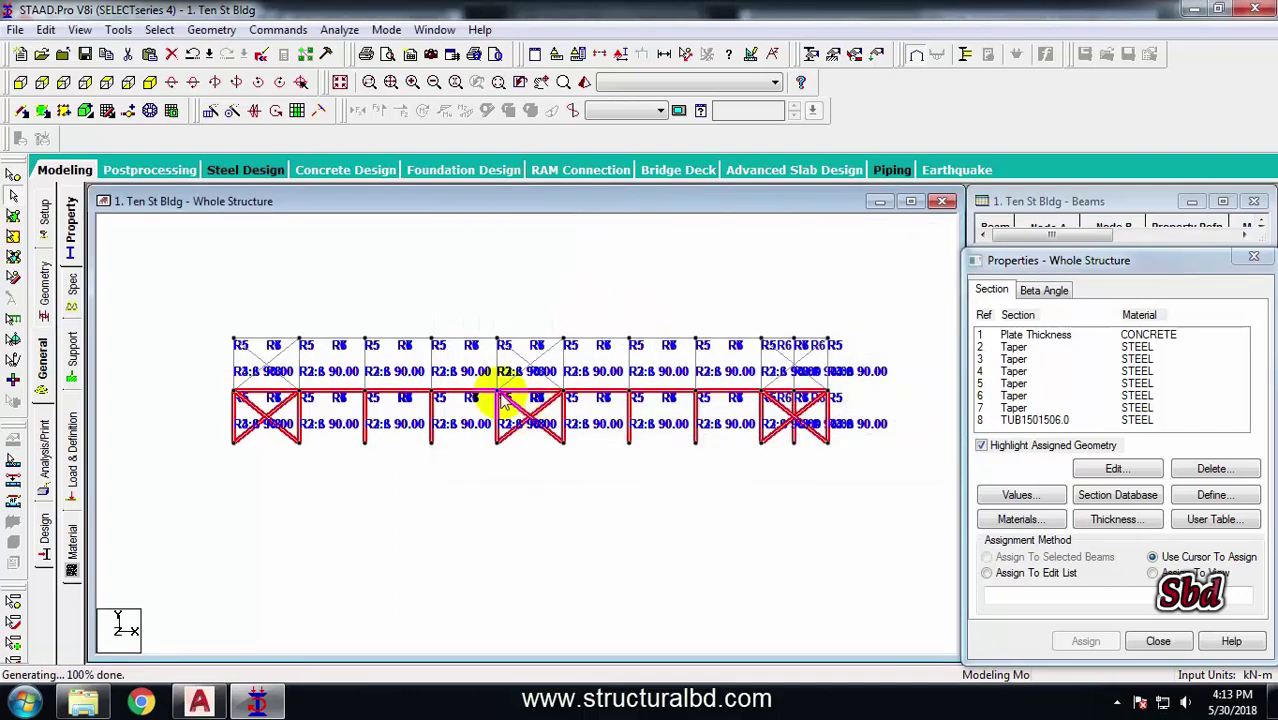
Move the second storey's top nodes by -0.4 m in Y, splitting members at coinciding nodes, and check an end column's length
{"action": "left_click", "coordinate": [14, 178]}
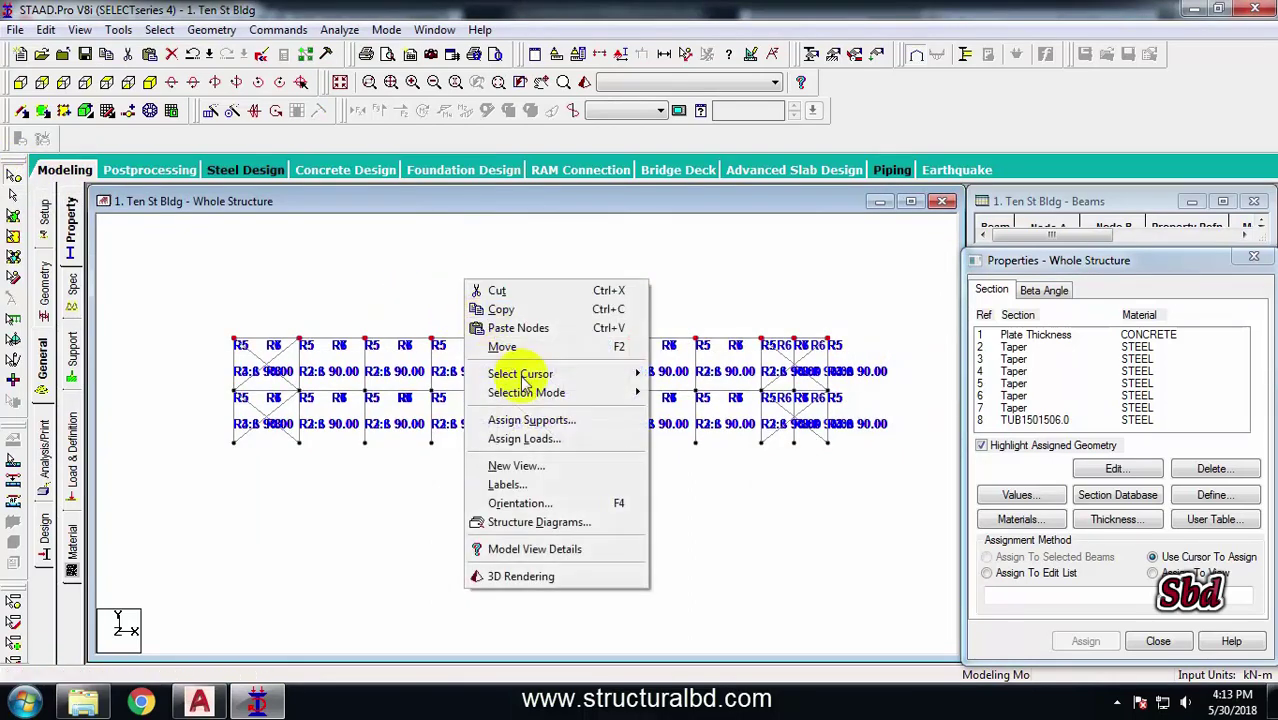
{"action": "right_click", "coordinate": [466, 282]}
{"action": "left_click", "coordinate": [537, 466]}
{"action": "key", "text": "Escape"}
{"action": "right_click", "coordinate": [531, 301]}
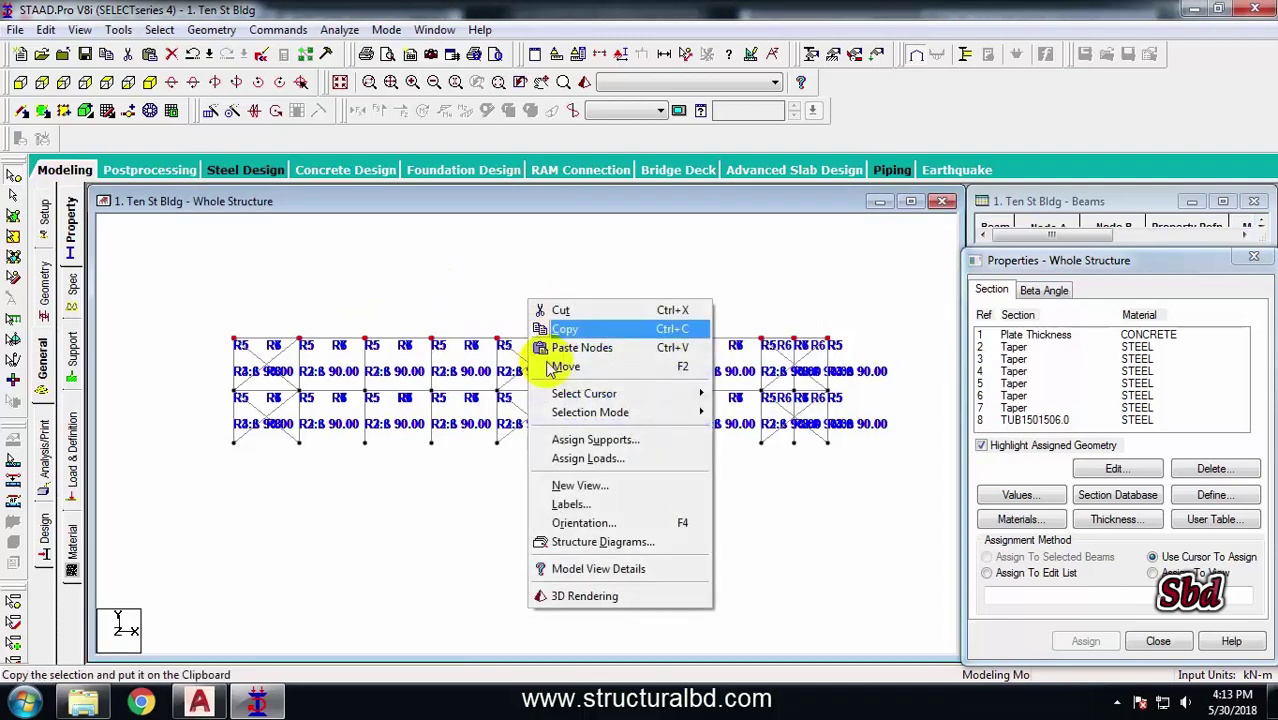
{"action": "left_click", "coordinate": [566, 367]}
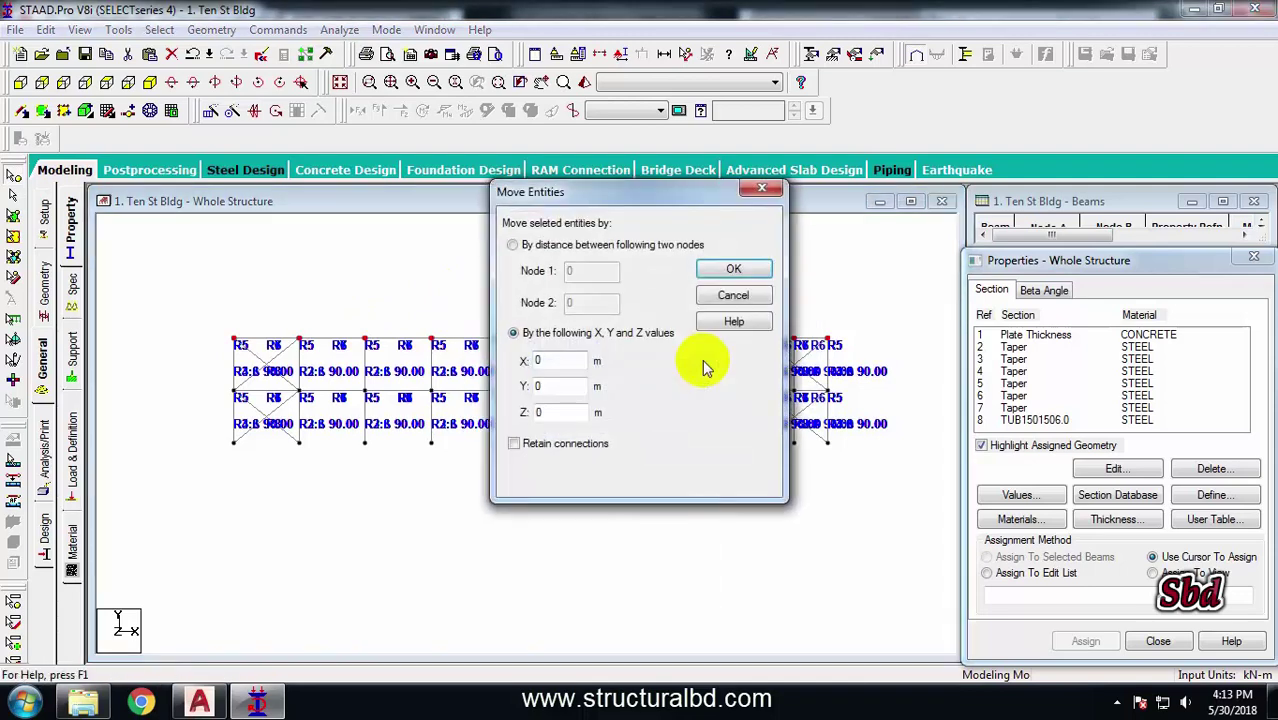
{"action": "double_click", "coordinate": [555, 393]}
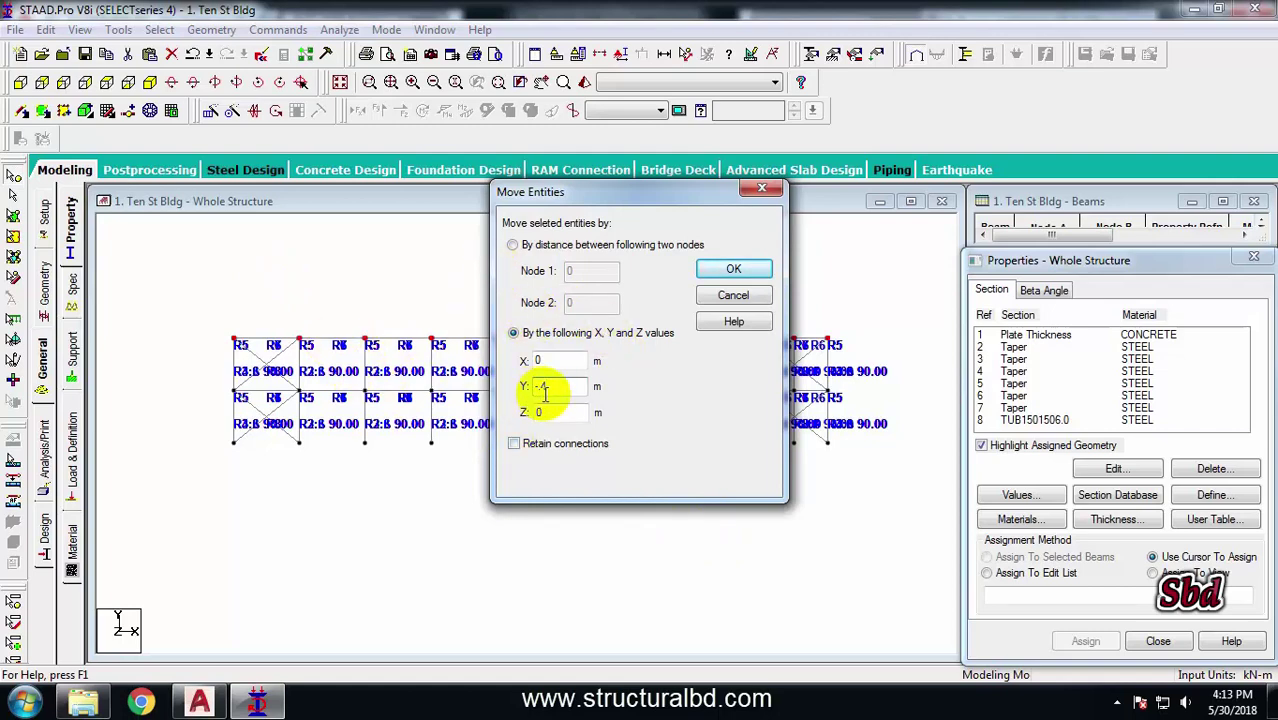
{"action": "left_click", "coordinate": [740, 271]}
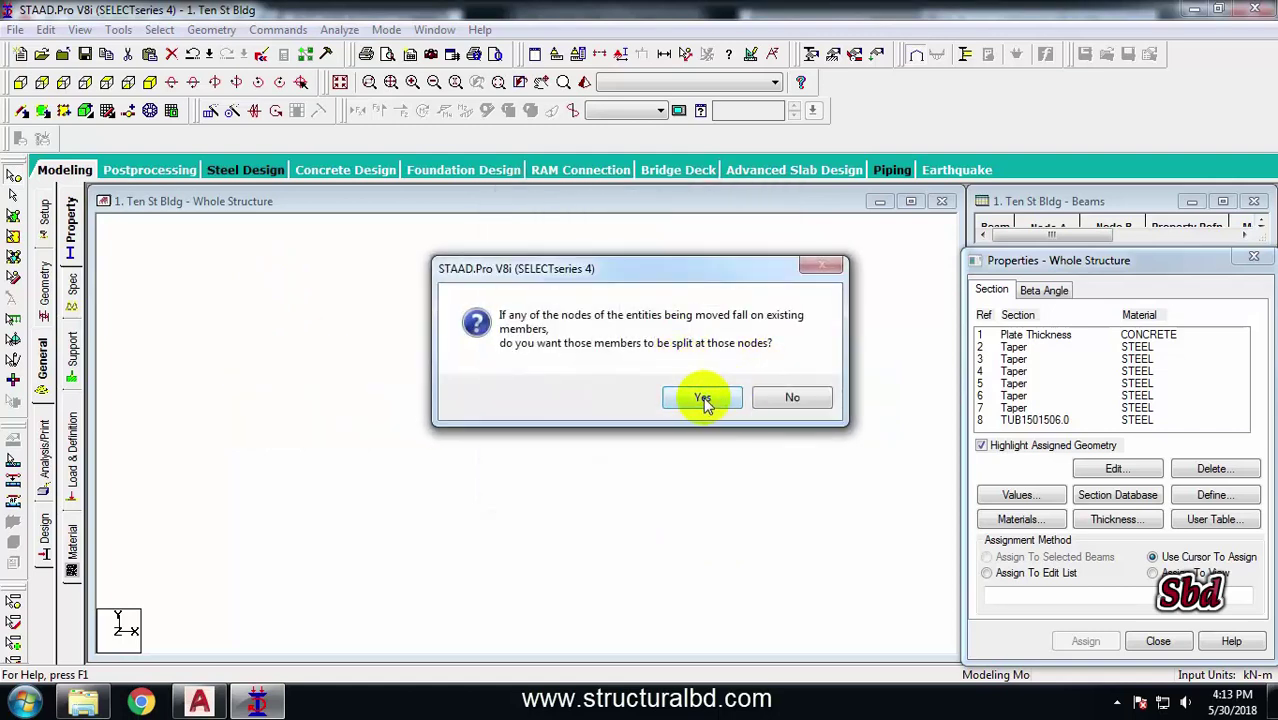
{"action": "left_click", "coordinate": [703, 398]}
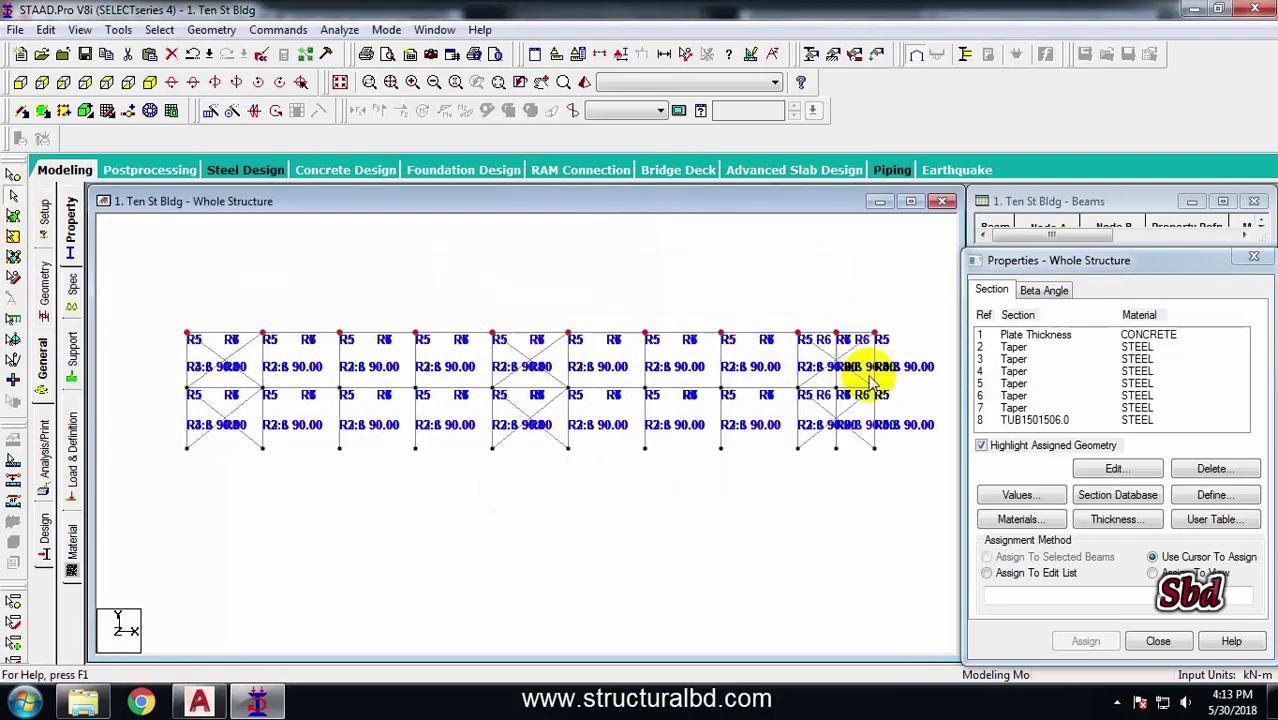
{"action": "double_click", "coordinate": [878, 352]}
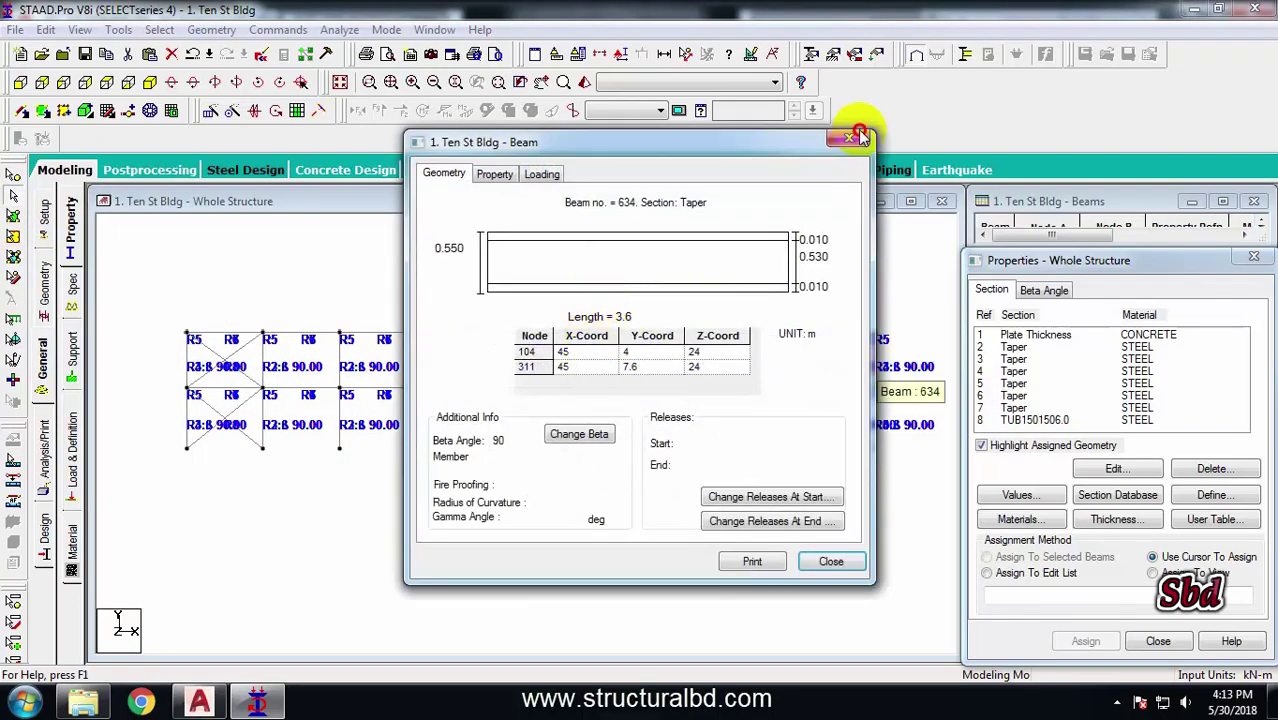
{"action": "left_click", "coordinate": [844, 131]}
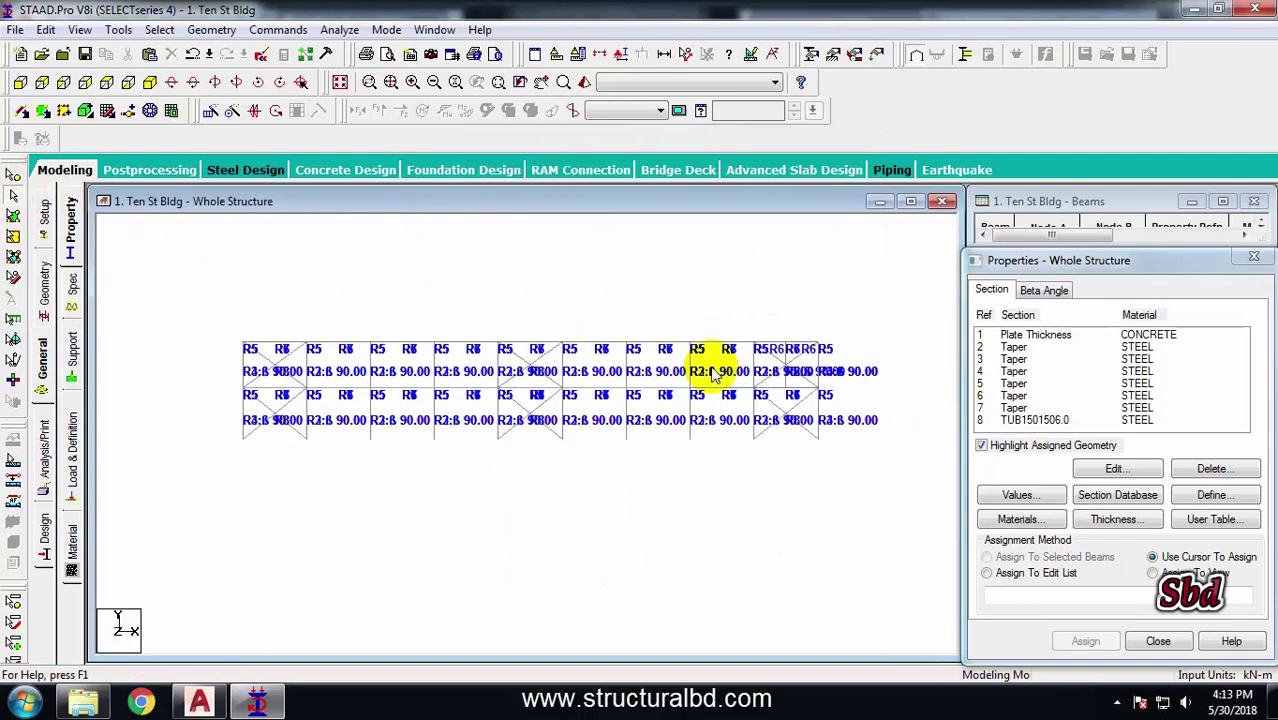
Repeat the second storey upward with Translational Repeat in global Y, using 8 steps at 3.6 m spacing
{"action": "left_click_drag", "start_coordinate": [872, 392], "coordinate": [225, 317]}
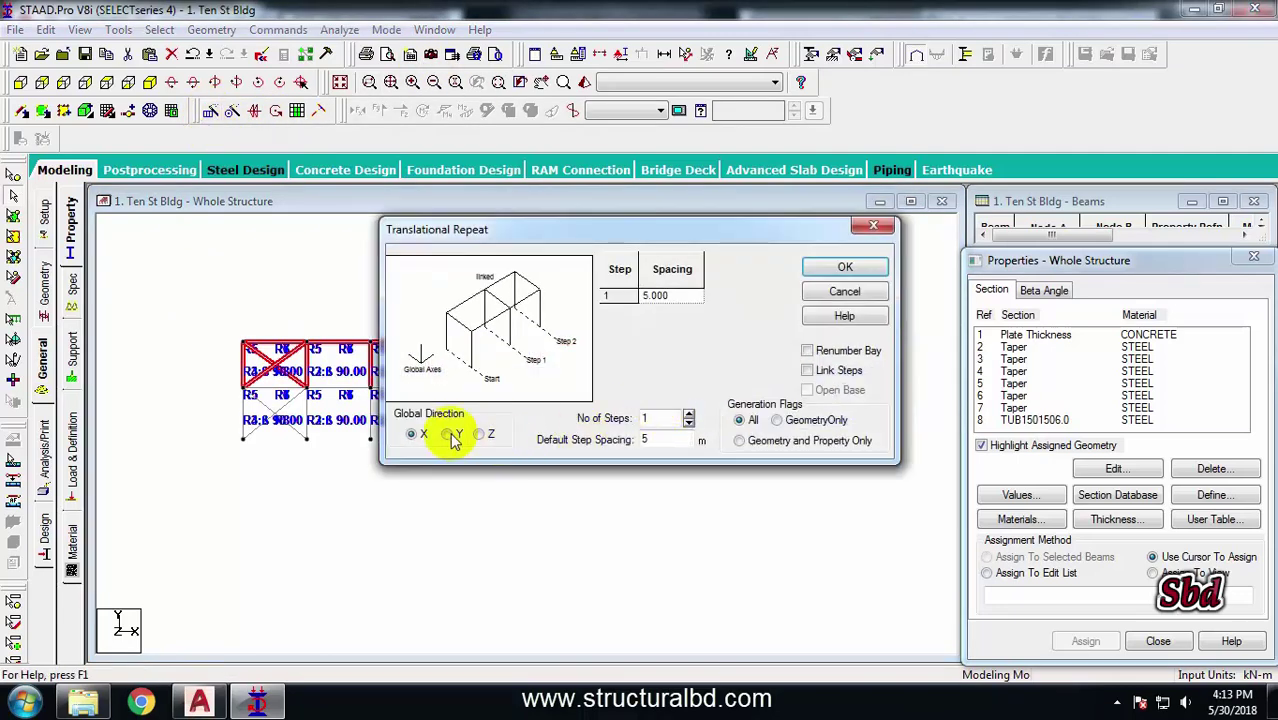
{"action": "left_click", "coordinate": [449, 436]}
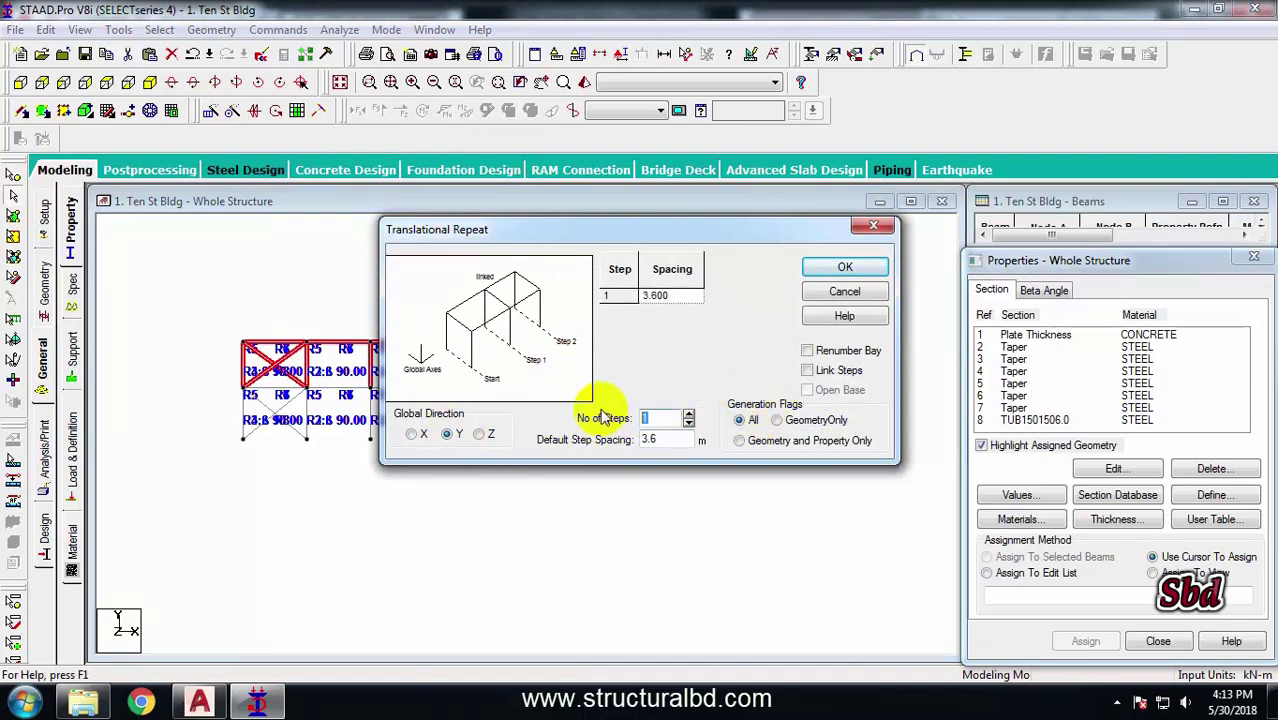
{"action": "type", "text": "8"}
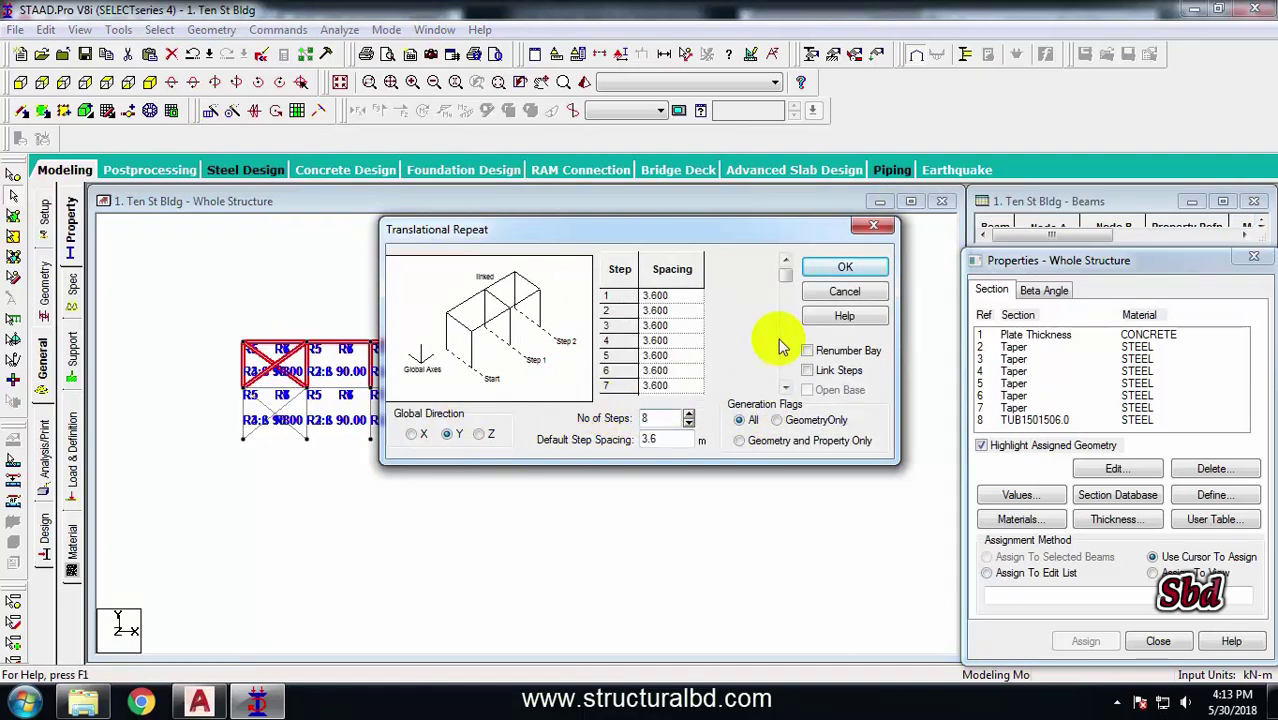
{"action": "left_click", "coordinate": [840, 268]}
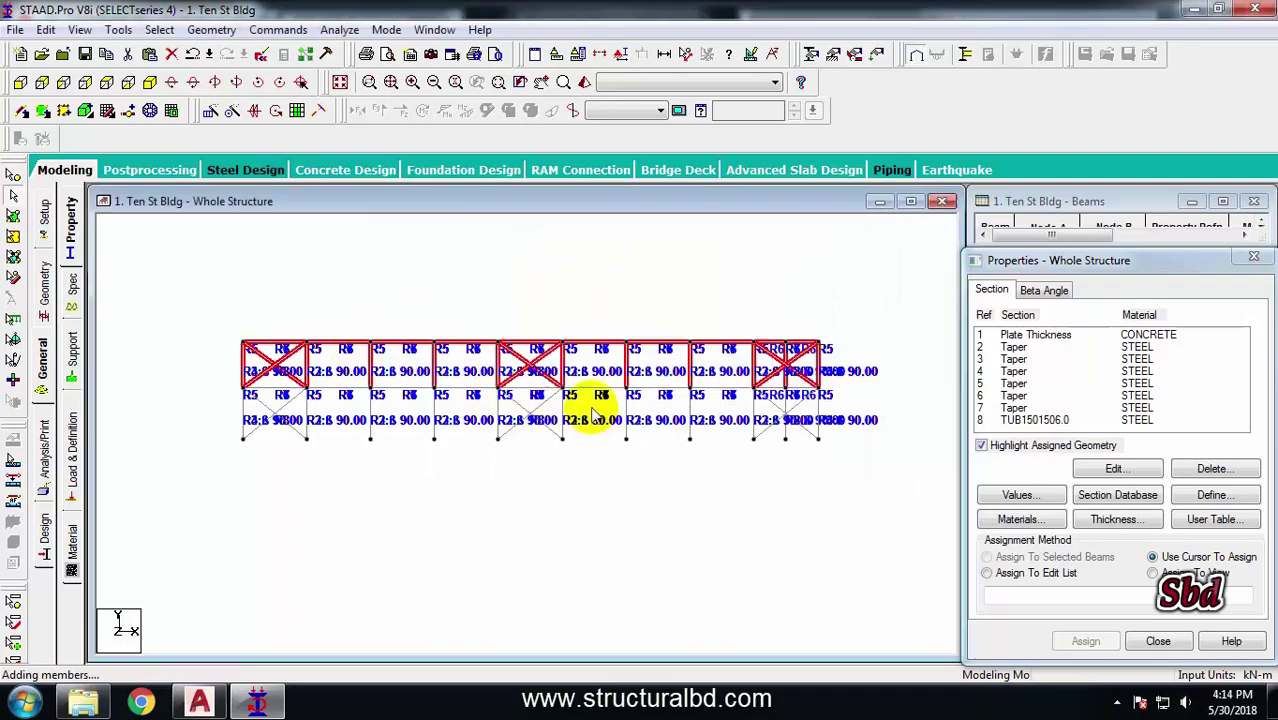
Isolate the roof-level beams in a new view and display them isometrically
{"action": "scroll", "coordinate": [775, 356], "scroll_direction": "up", "scroll_amount": 2}
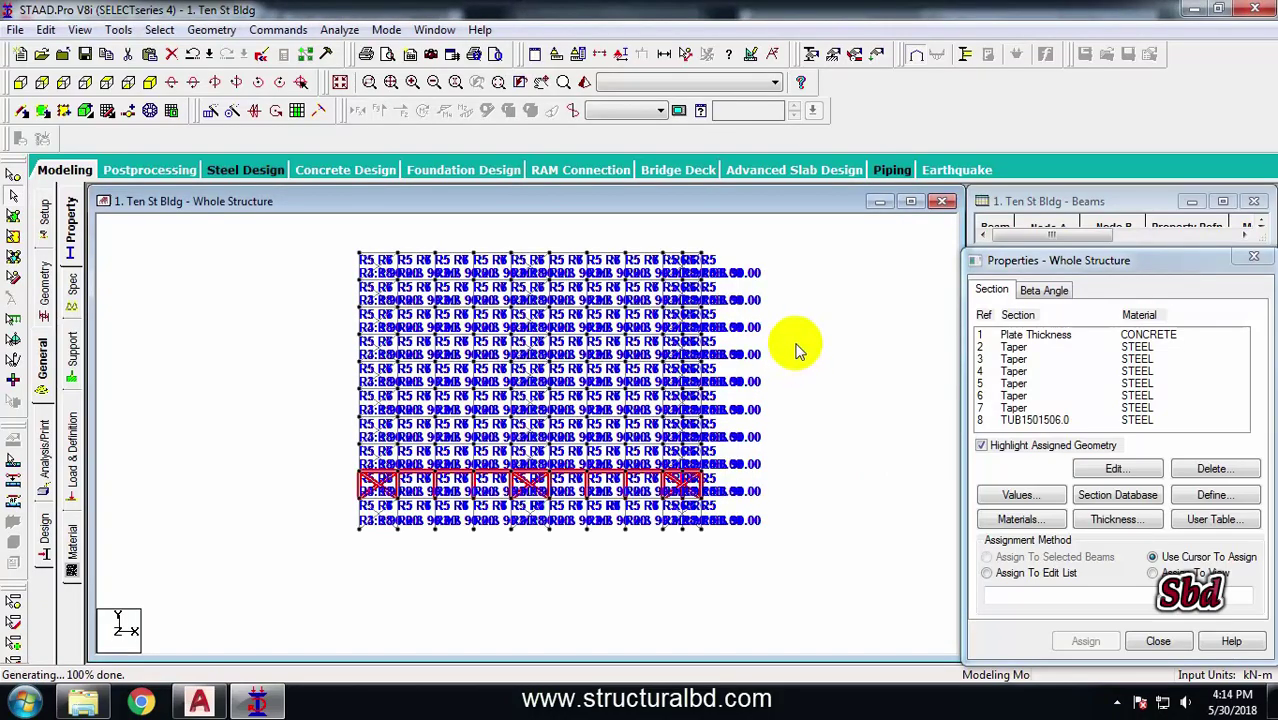
{"action": "scroll", "coordinate": [742, 399], "scroll_direction": "up", "scroll_amount": 2}
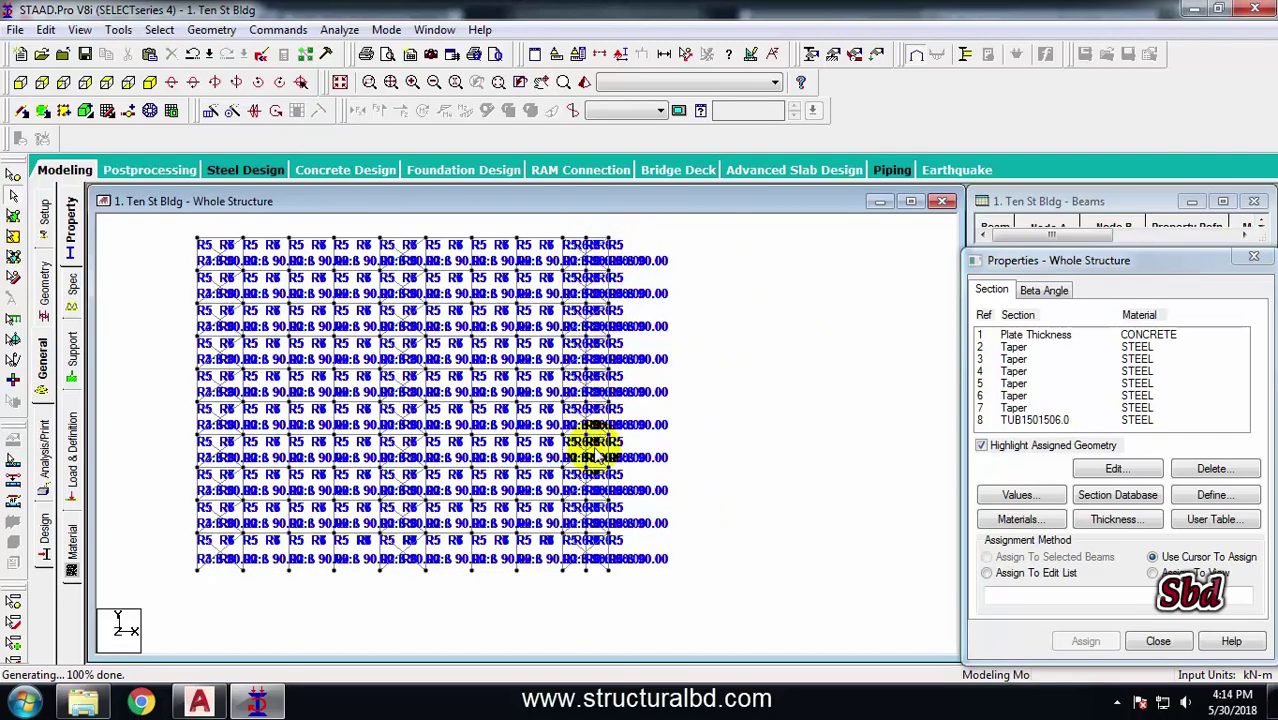
{"action": "middle_click_drag", "start_coordinate": [727, 390], "coordinate": [793, 530]}
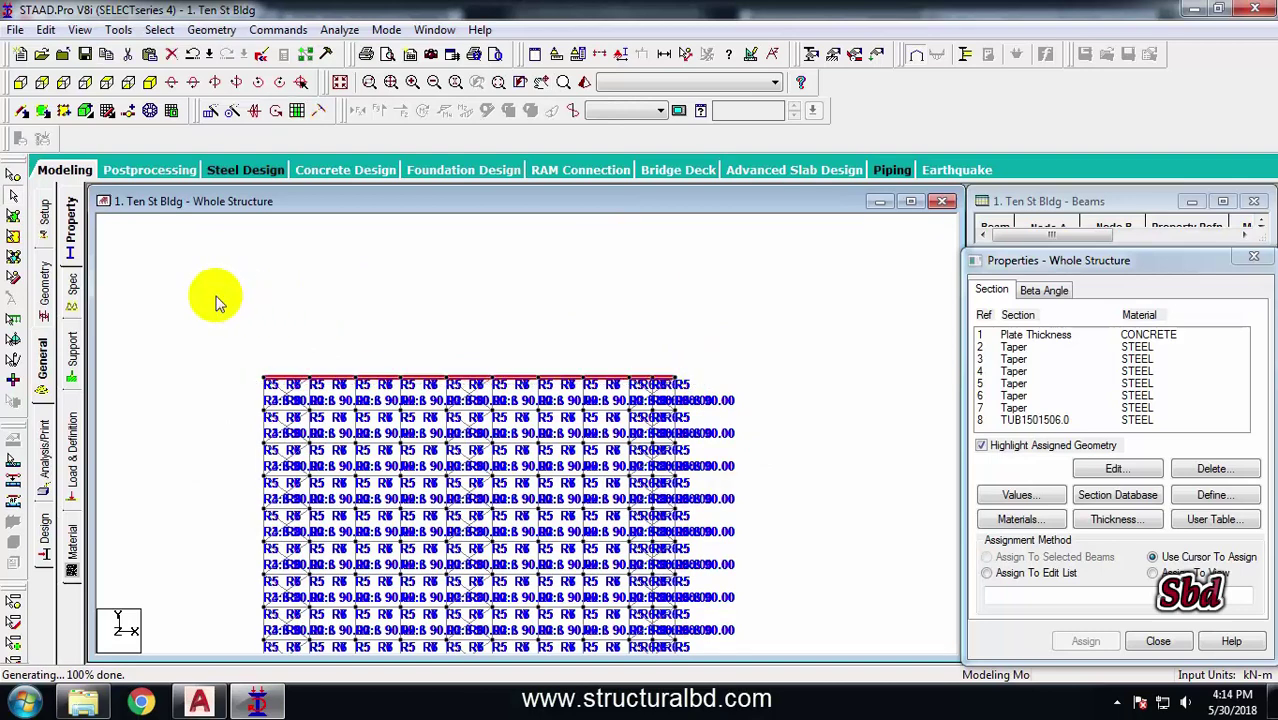
{"action": "right_click", "coordinate": [459, 289]}
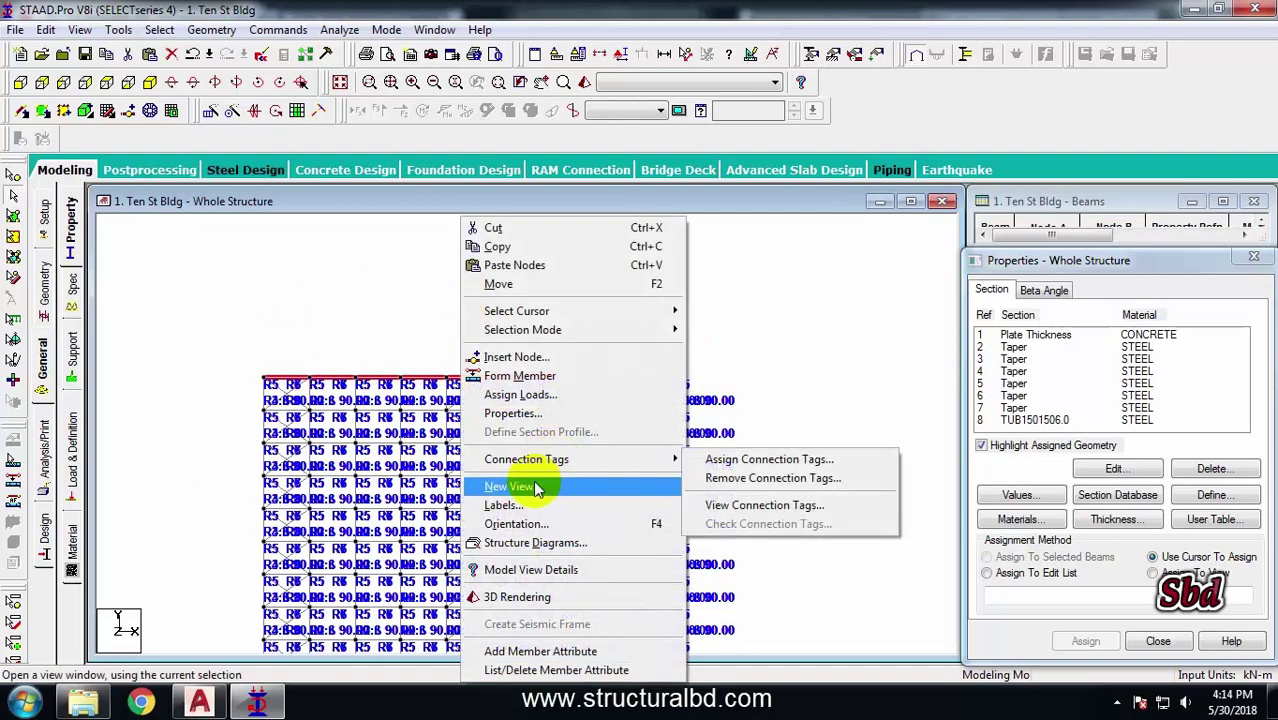
{"action": "left_click", "coordinate": [535, 487]}
{"action": "left_click", "coordinate": [765, 331]}
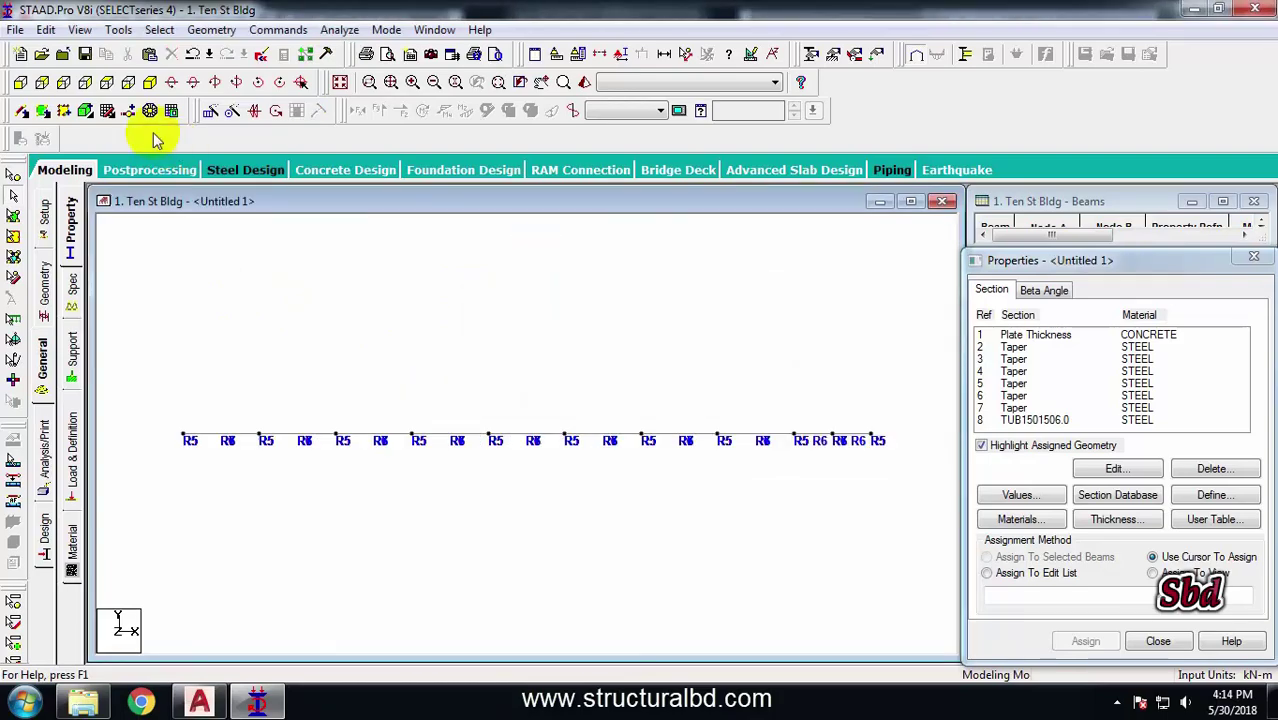
{"action": "left_click", "coordinate": [149, 83]}
{"action": "scroll", "coordinate": [693, 348], "scroll_direction": "up", "scroll_amount": 5}
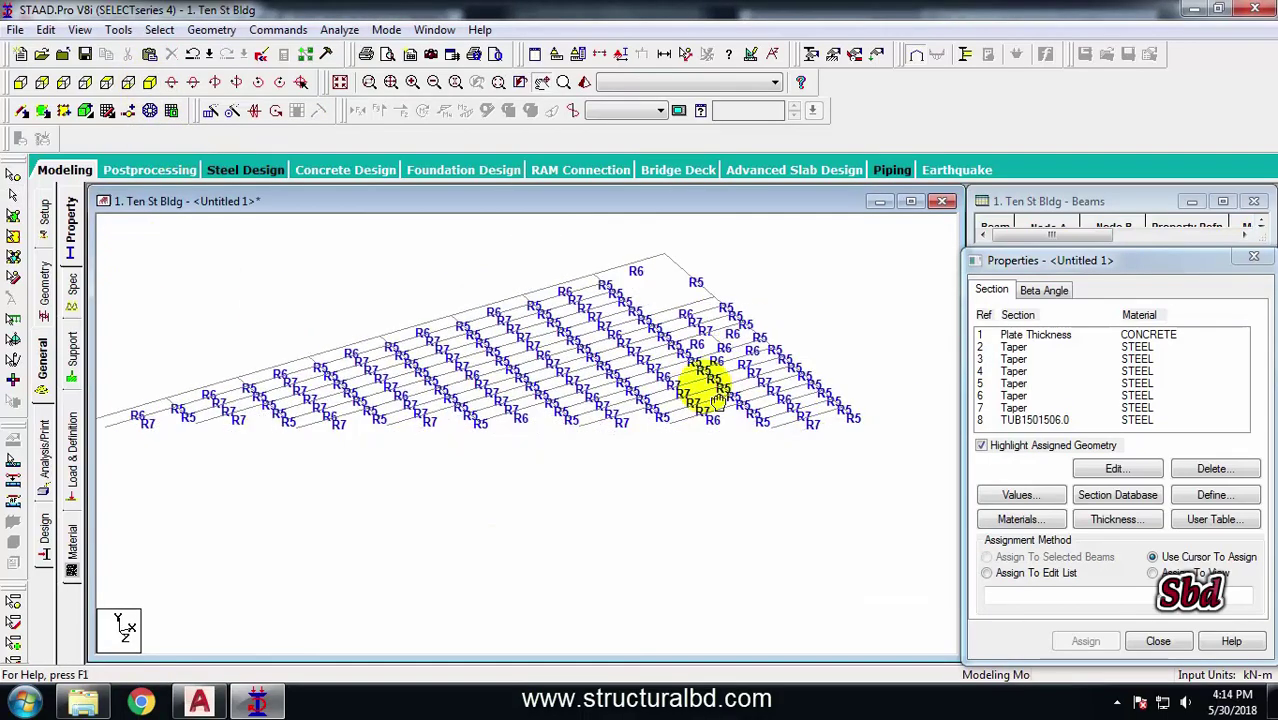
Repeat the open corner bay's perimeter beams once in global Y at 2.4 m with linked steps, and delete the intermediate vertical members
{"action": "scroll", "coordinate": [617, 360], "scroll_direction": "up", "scroll_amount": 1}
{"action": "mouse_move", "coordinate": [617, 360]}
{"action": "middle_mouse_down"}
{"action": "mouse_move", "coordinate": [542, 384]}
{"action": "mouse_move", "coordinate": [600, 360]}
{"action": "middle_mouse_up"}
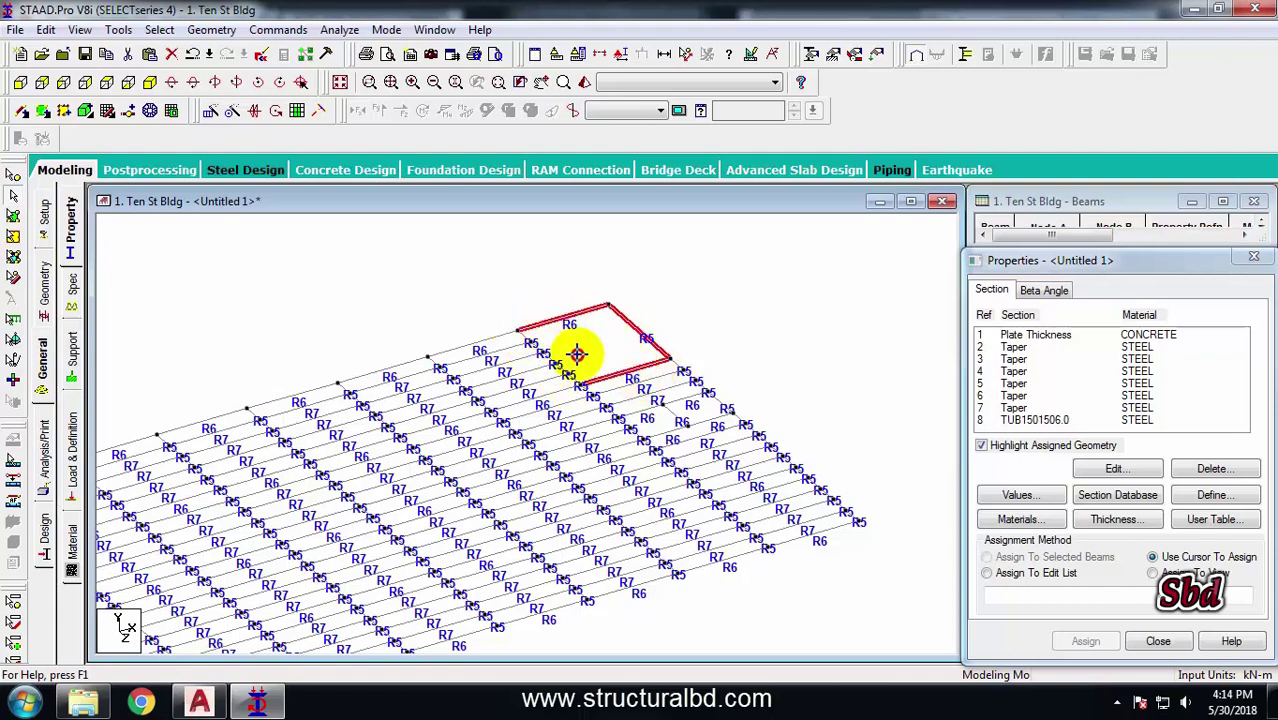
{"action": "left_click_drag", "start_coordinate": [543, 341], "coordinate": [583, 384]}
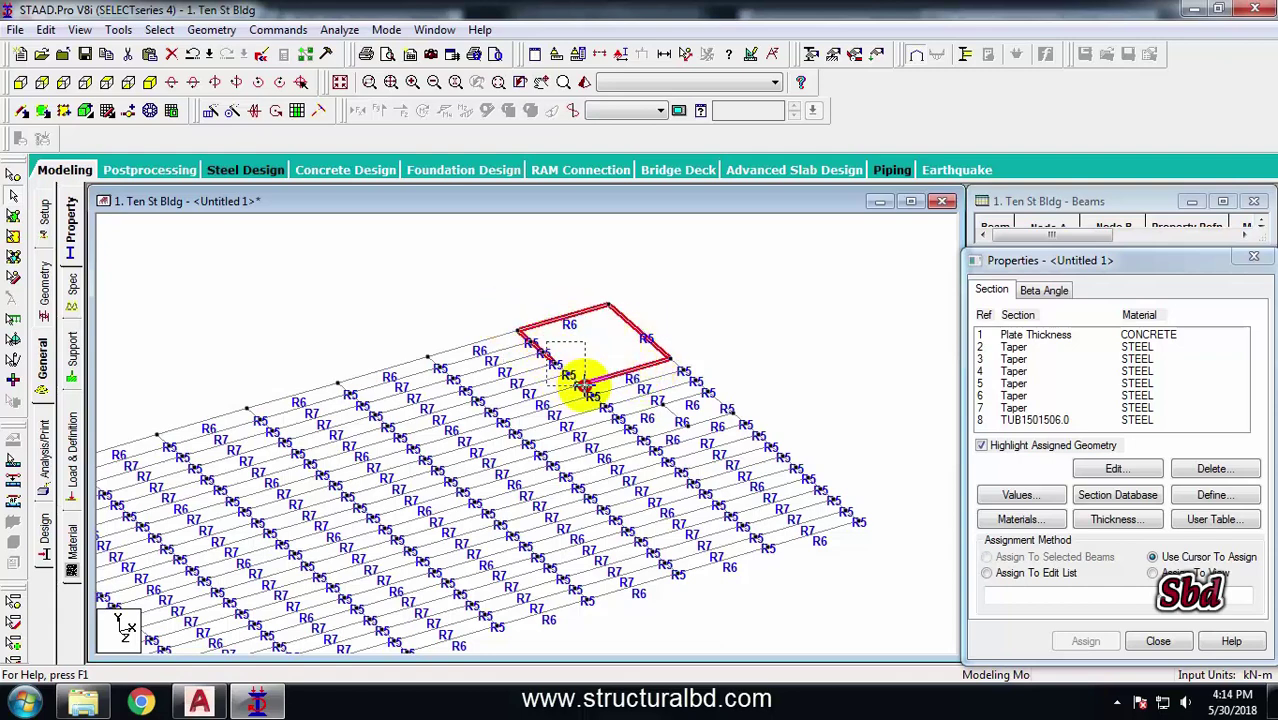
{"action": "middle_click_drag", "start_coordinate": [620, 379], "coordinate": [597, 375]}
{"action": "middle_click_drag", "start_coordinate": [660, 434], "coordinate": [518, 407]}
{"action": "scroll", "coordinate": [587, 402], "scroll_direction": "up", "scroll_amount": 3}
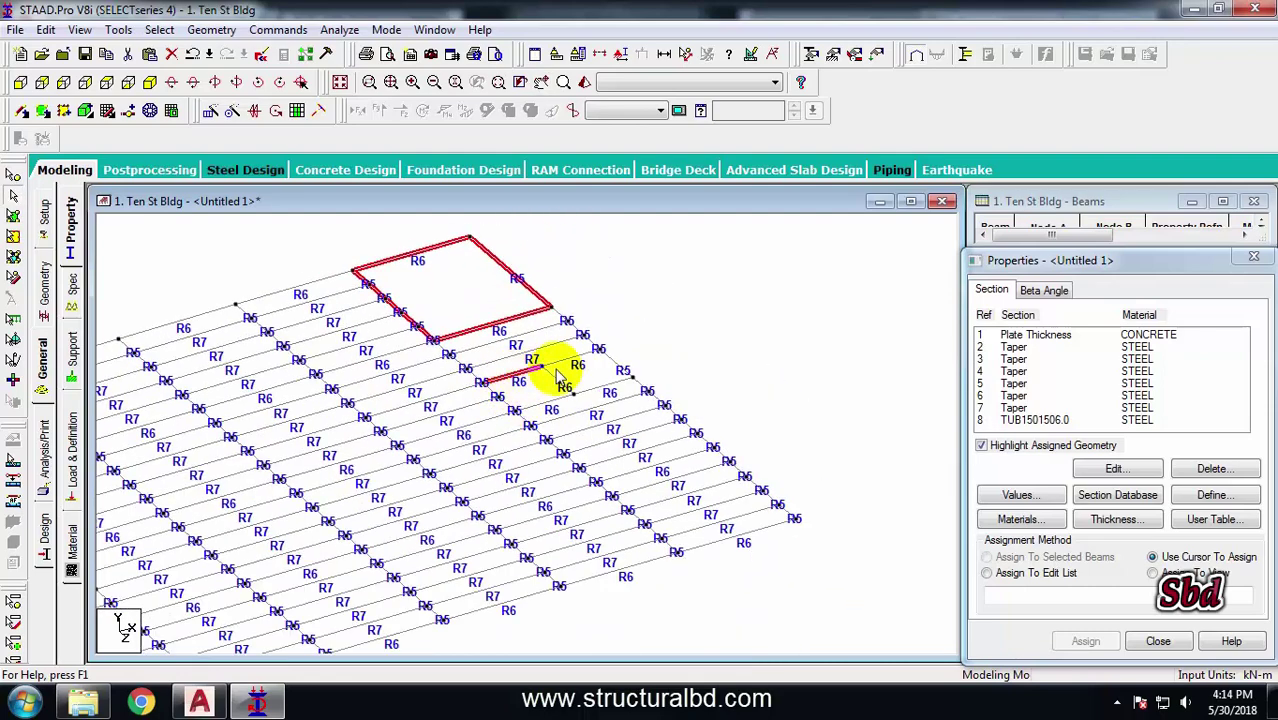
{"action": "middle_click_drag", "start_coordinate": [441, 318], "coordinate": [501, 363]}
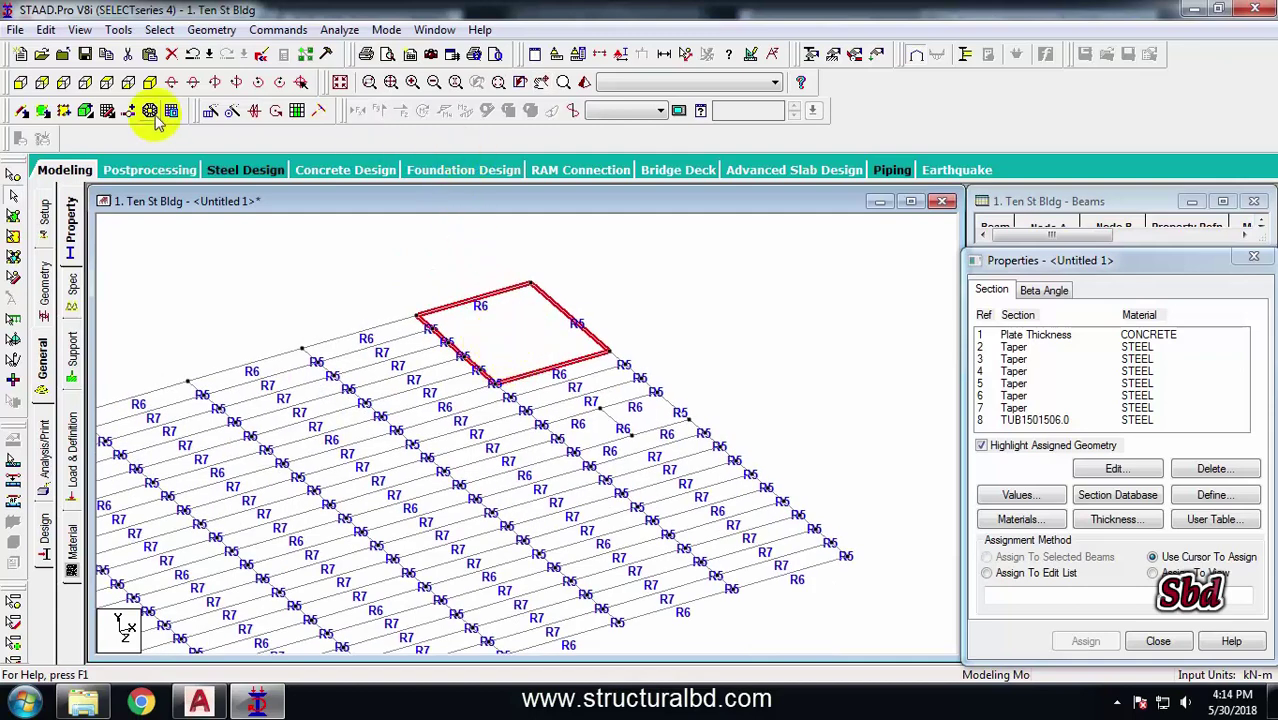
{"action": "left_click", "coordinate": [212, 113]}
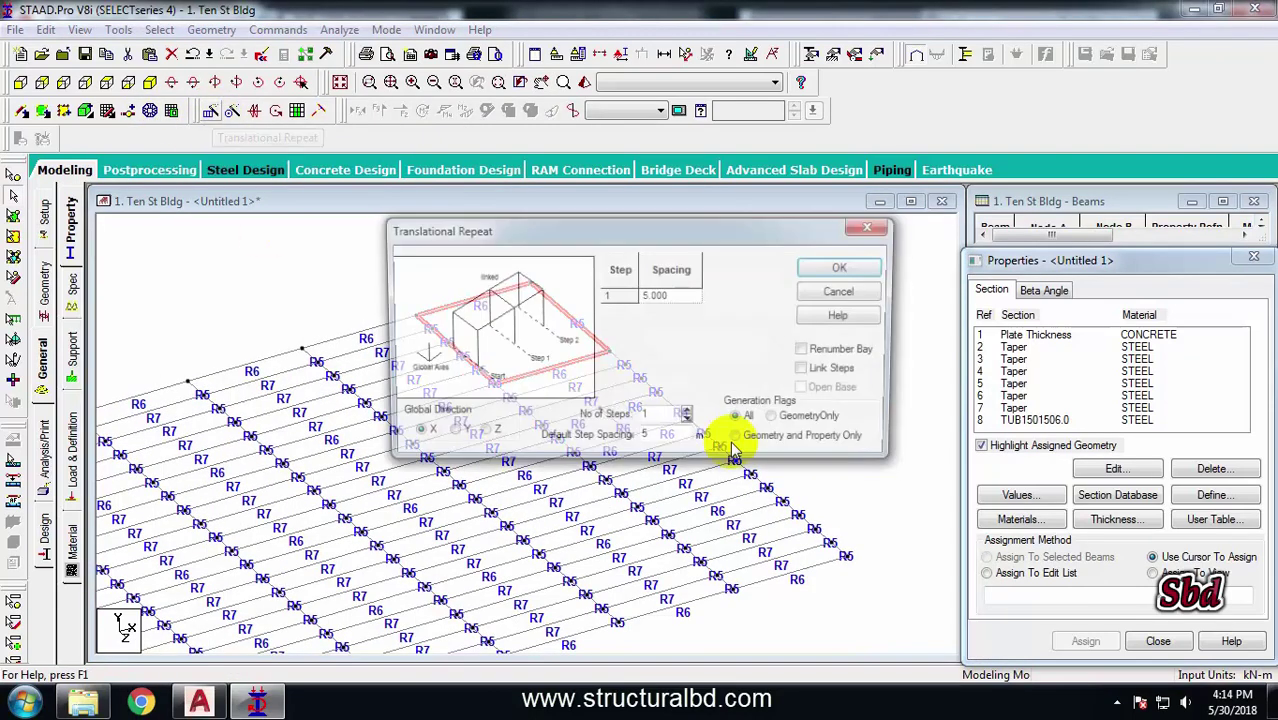
{"action": "left_click", "coordinate": [447, 432]}
{"action": "left_click_drag", "start_coordinate": [653, 437], "coordinate": [567, 444]}
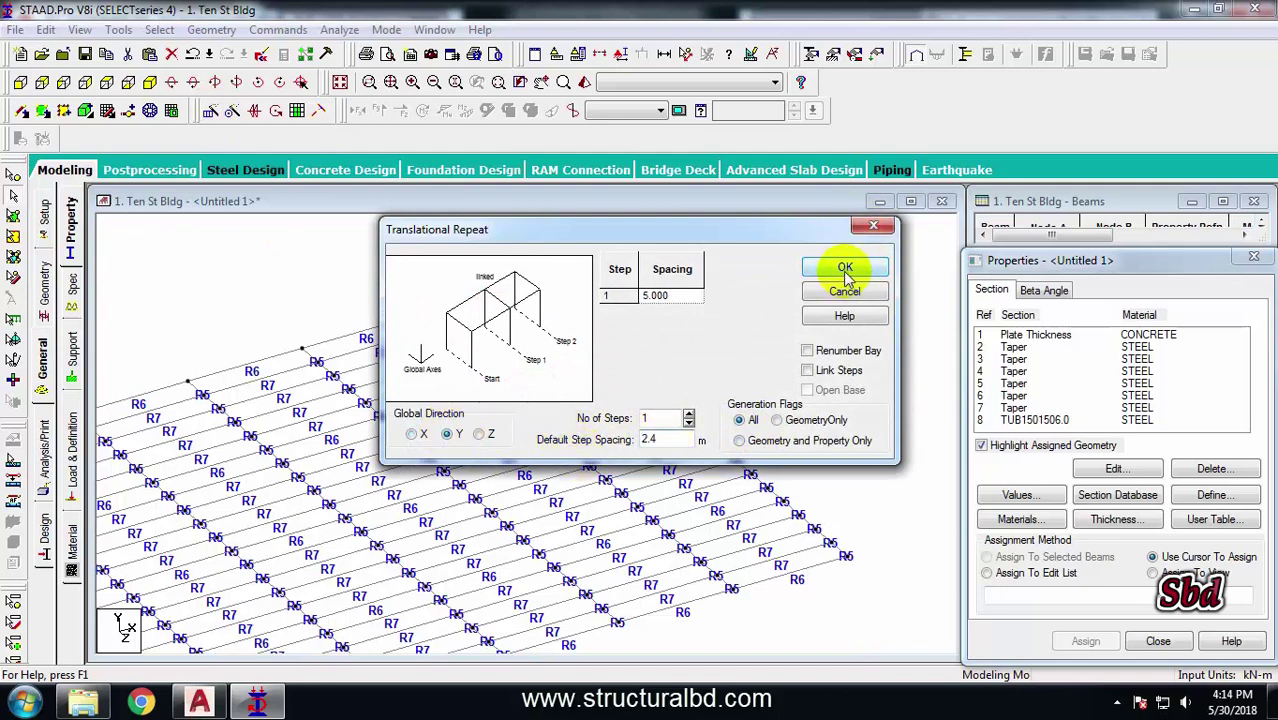
{"action": "left_click", "coordinate": [807, 370]}
{"action": "left_click", "coordinate": [845, 268]}
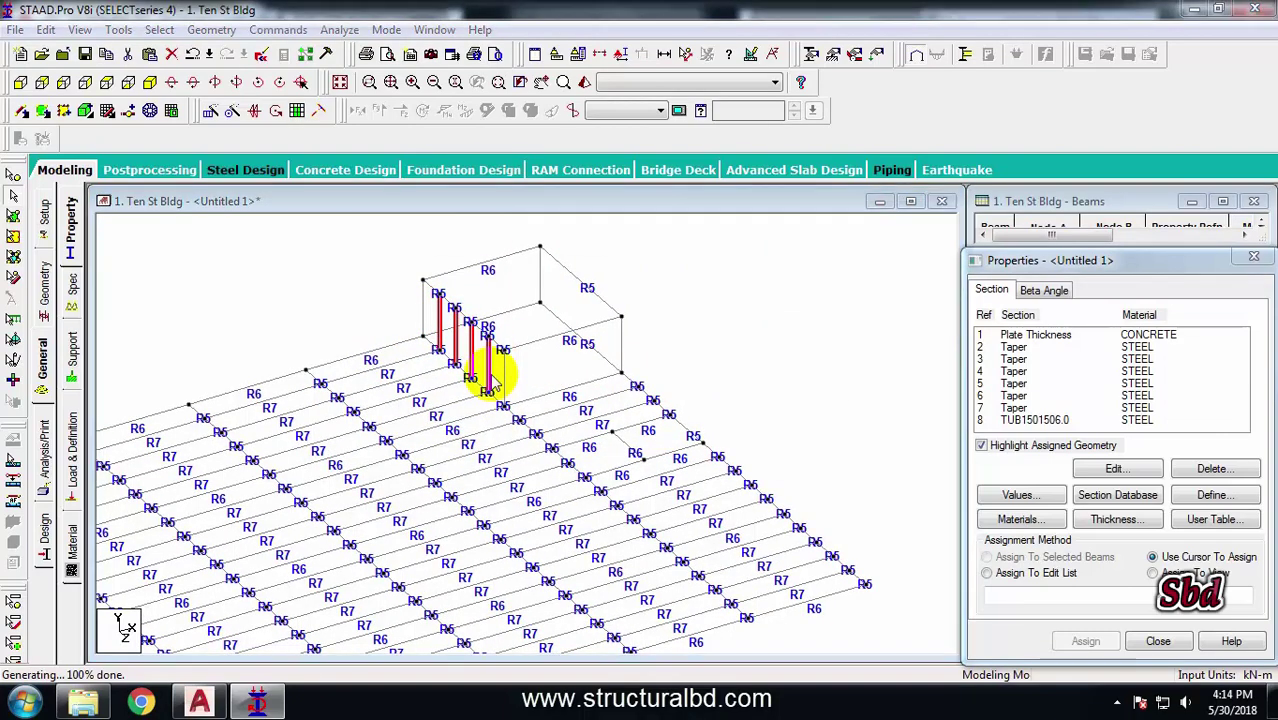
{"action": "key", "text": "Delete"}
{"action": "left_click", "coordinate": [720, 392]}
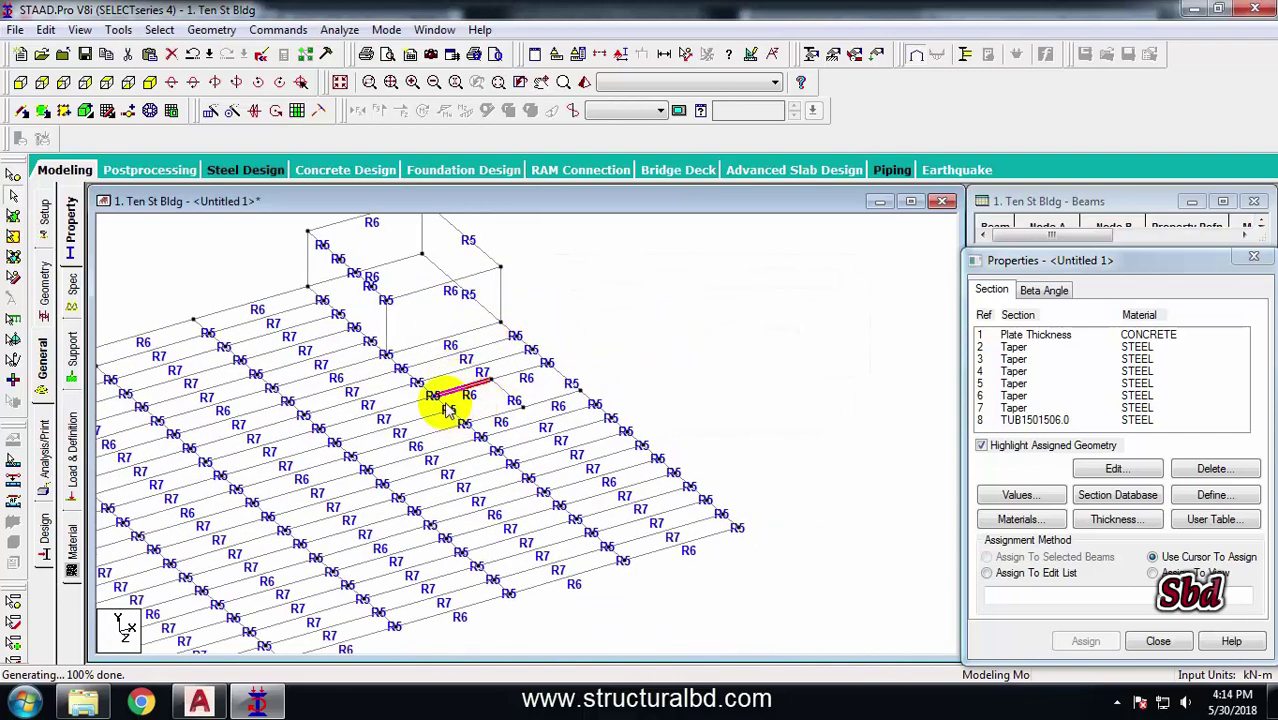
Repeat the beams around the small divided roof opening once in global Y at 1.5 m spacing with linked steps
{"action": "left_click", "coordinate": [511, 377]}
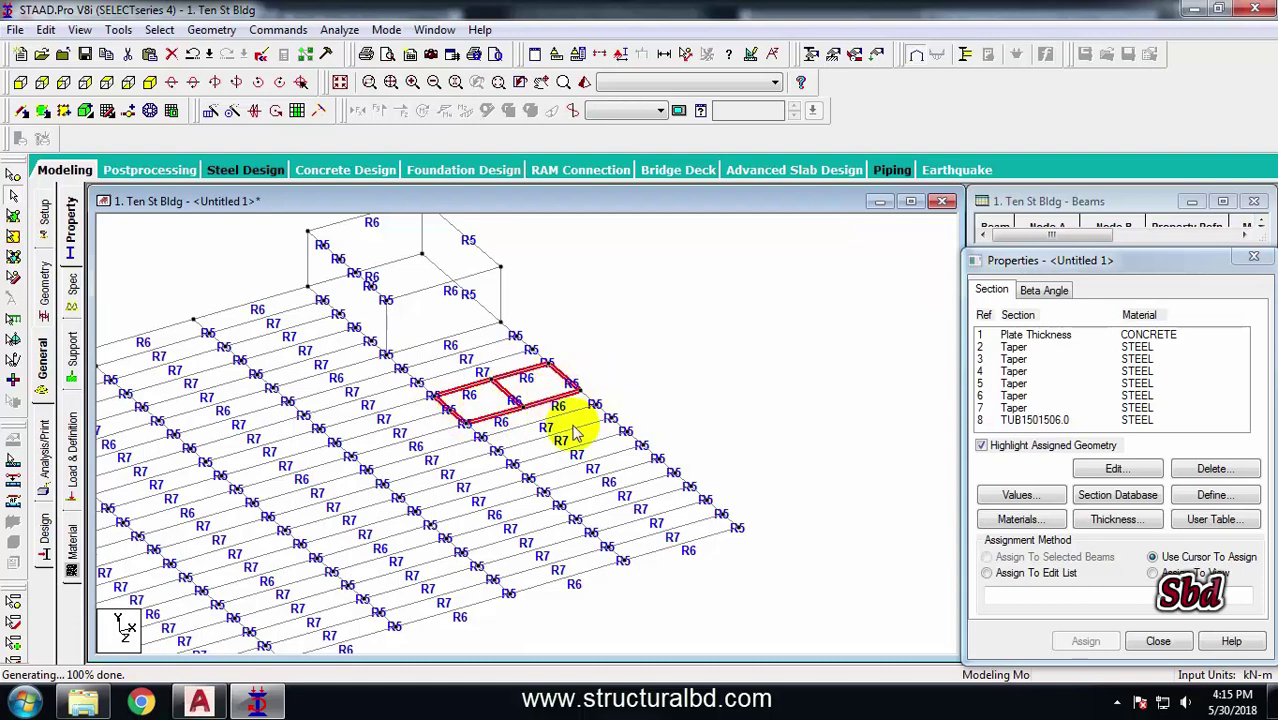
{"action": "left_click", "coordinate": [210, 113]}
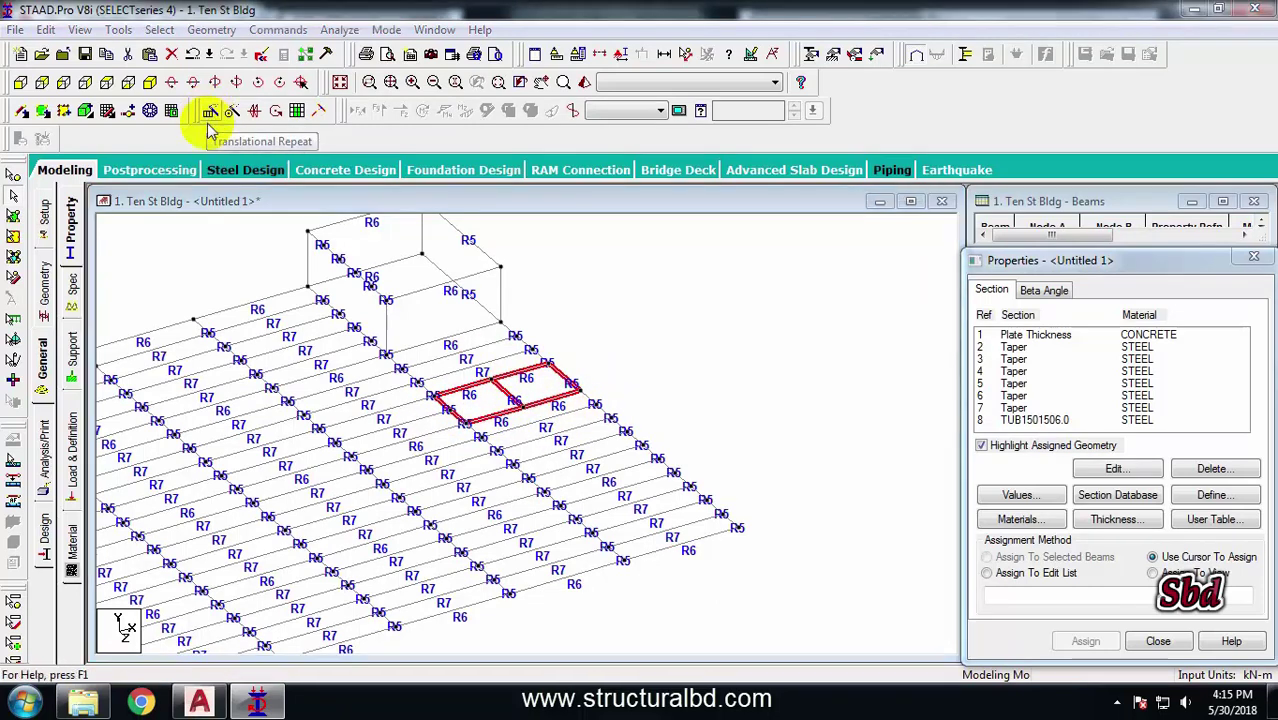
{"action": "left_click", "coordinate": [452, 436]}
{"action": "double_click", "coordinate": [680, 440]}
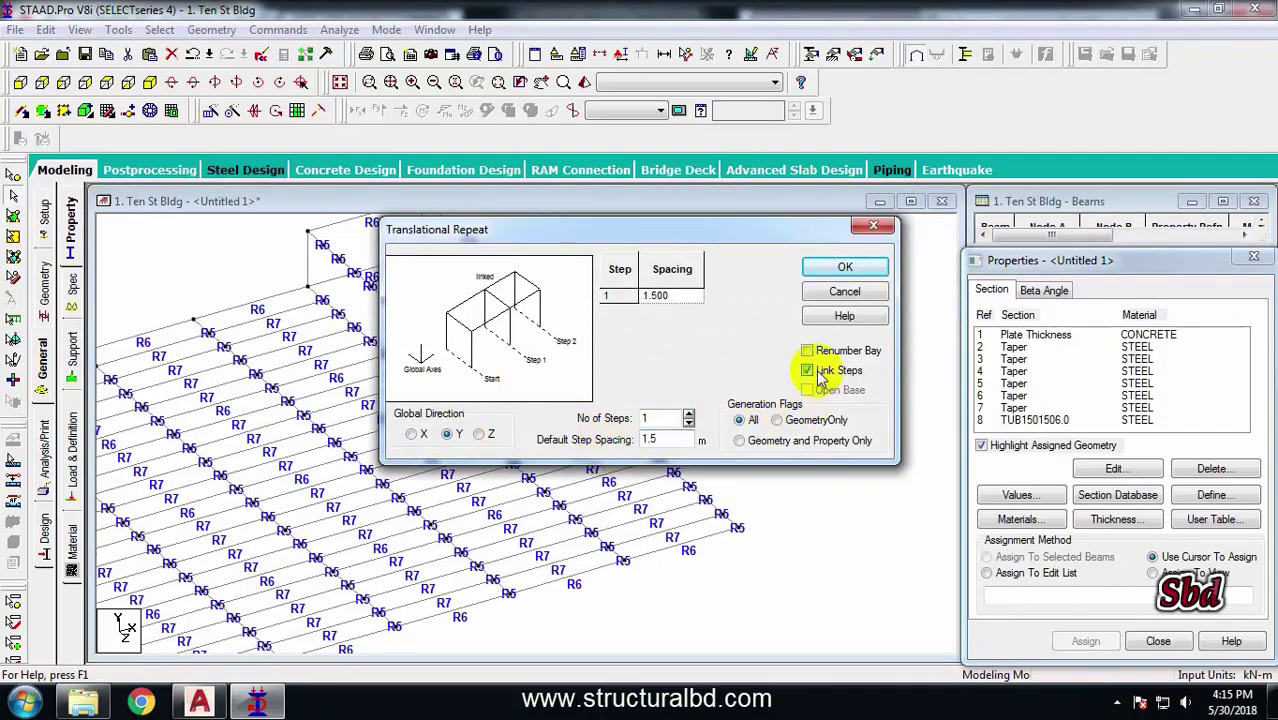
{"action": "left_click", "coordinate": [845, 267]}
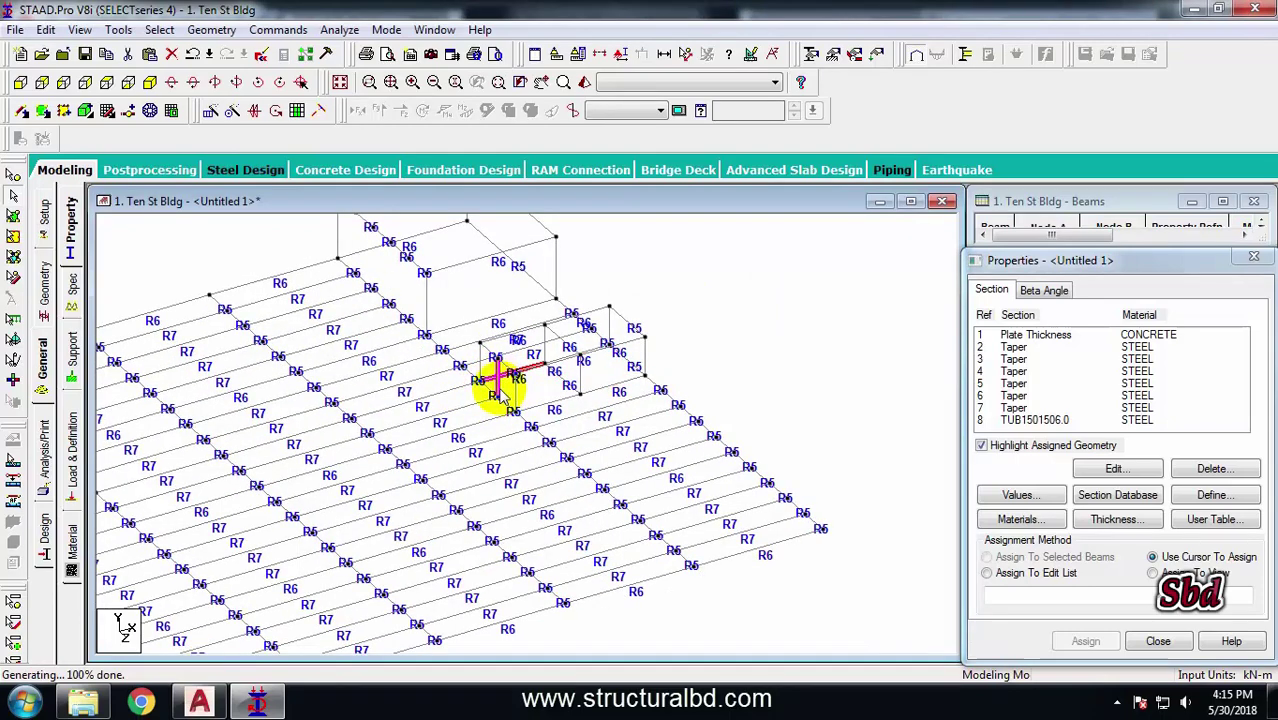
Delete the extra intermediate vertical member generated in the small raised roof frame
{"action": "scroll", "coordinate": [510, 399], "scroll_direction": "up", "scroll_amount": 2}
{"action": "left_click", "coordinate": [513, 396]}
{"action": "key", "text": "Delete"}
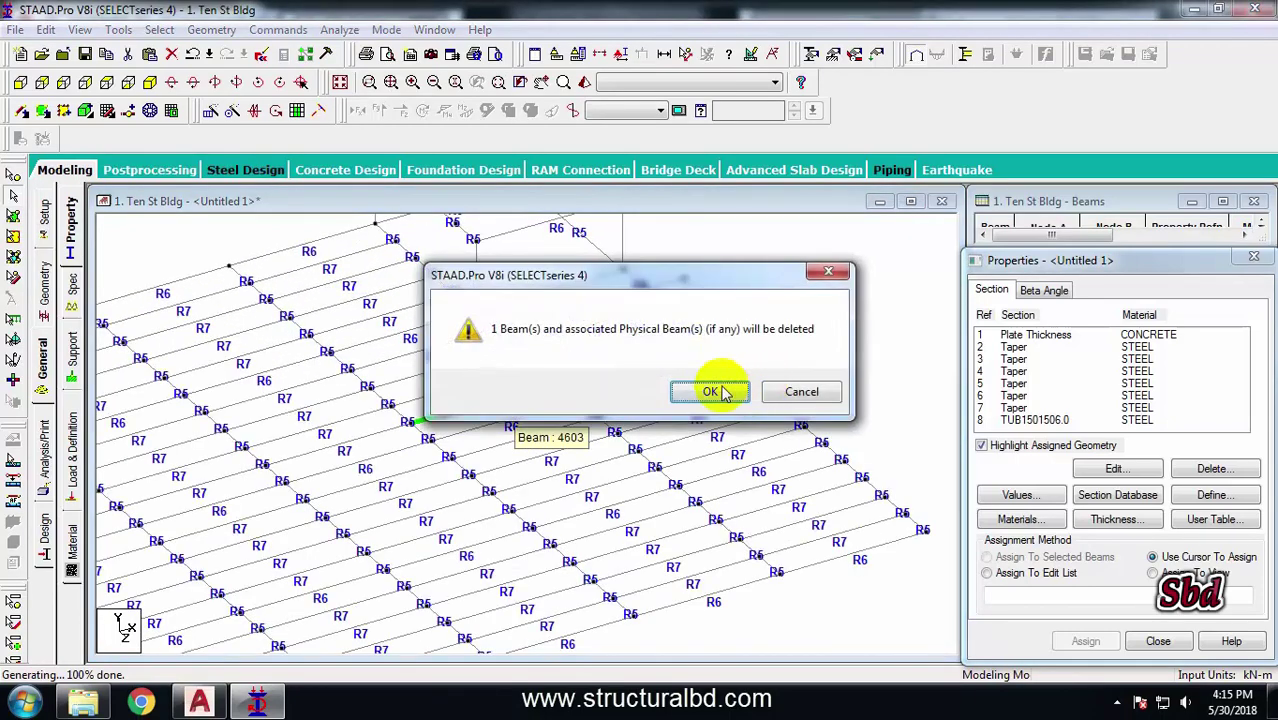
{"action": "left_click", "coordinate": [712, 391]}
Assign the taper section with reference 2 to the inner front vertical member of the large raised roof frame
{"action": "scroll", "coordinate": [720, 330], "scroll_direction": "down", "scroll_amount": 2}
{"action": "scroll", "coordinate": [619, 362], "scroll_direction": "up", "scroll_amount": 2}
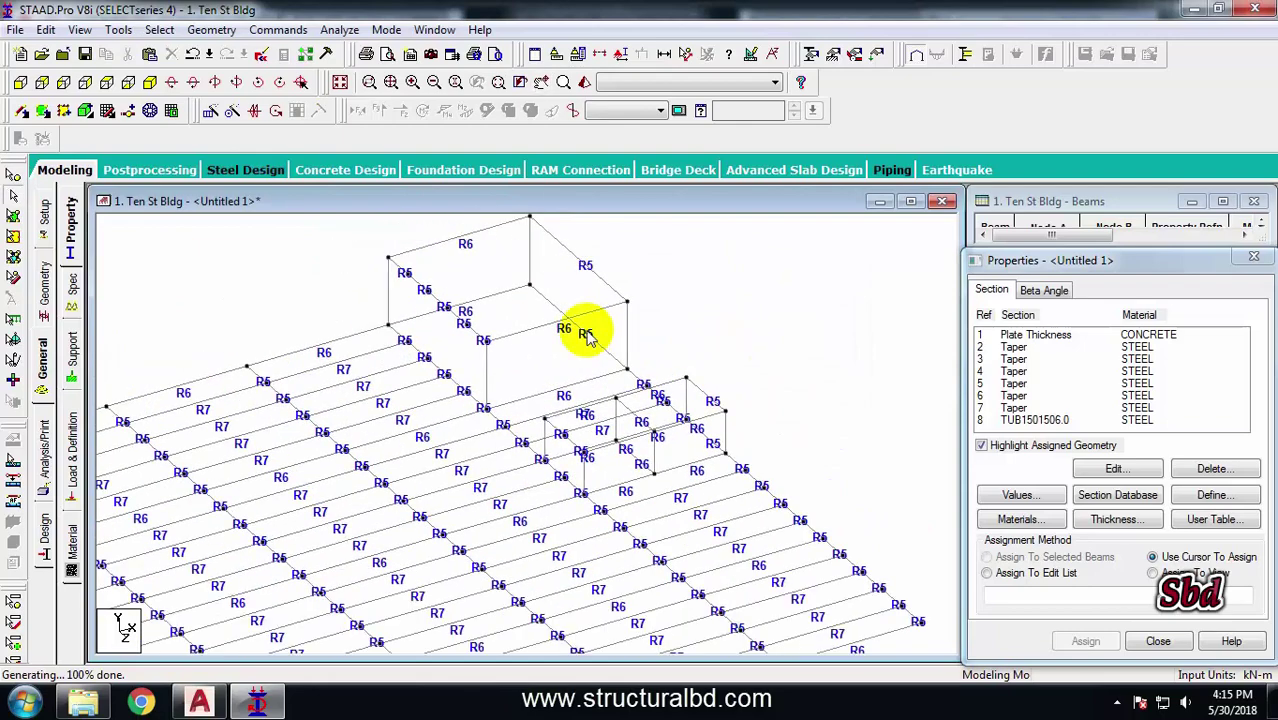
{"action": "scroll", "coordinate": [596, 355], "scroll_direction": "down", "scroll_amount": 1}
{"action": "scroll", "coordinate": [570, 337], "scroll_direction": "up", "scroll_amount": 2}
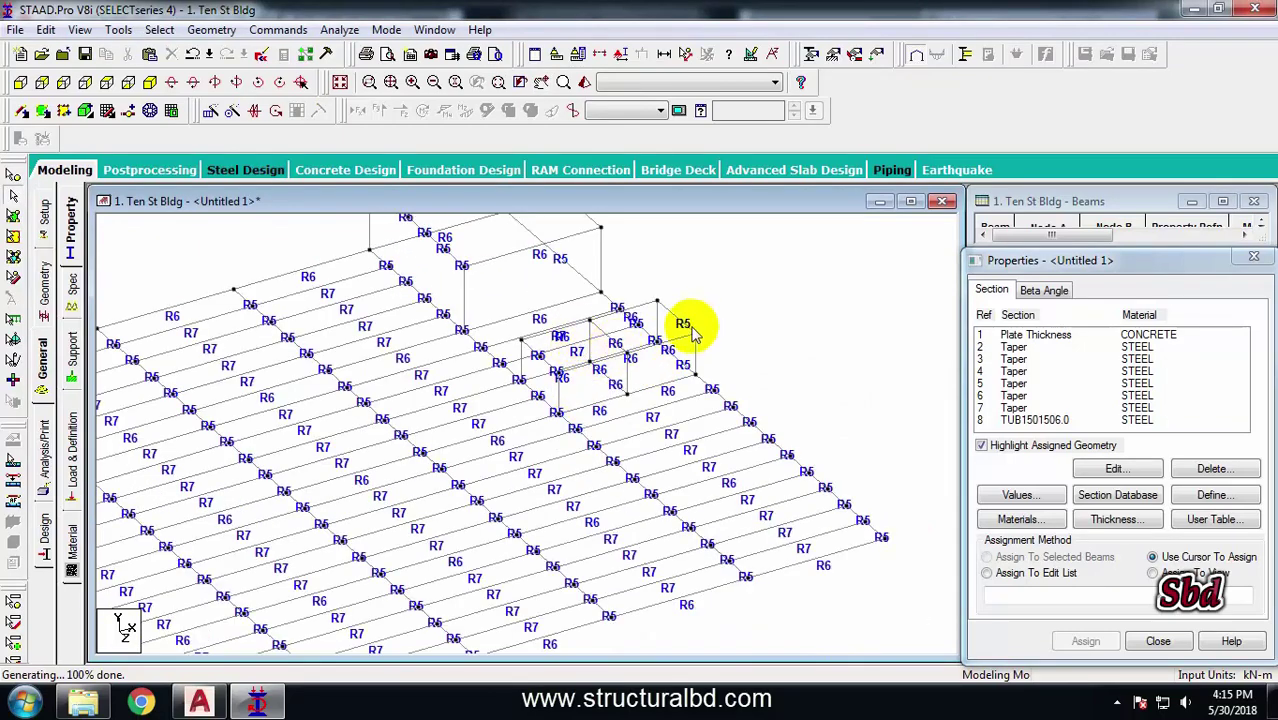
{"action": "scroll", "coordinate": [522, 385], "scroll_direction": "down", "scroll_amount": 2}
{"action": "scroll", "coordinate": [508, 362], "scroll_direction": "up", "scroll_amount": 2}
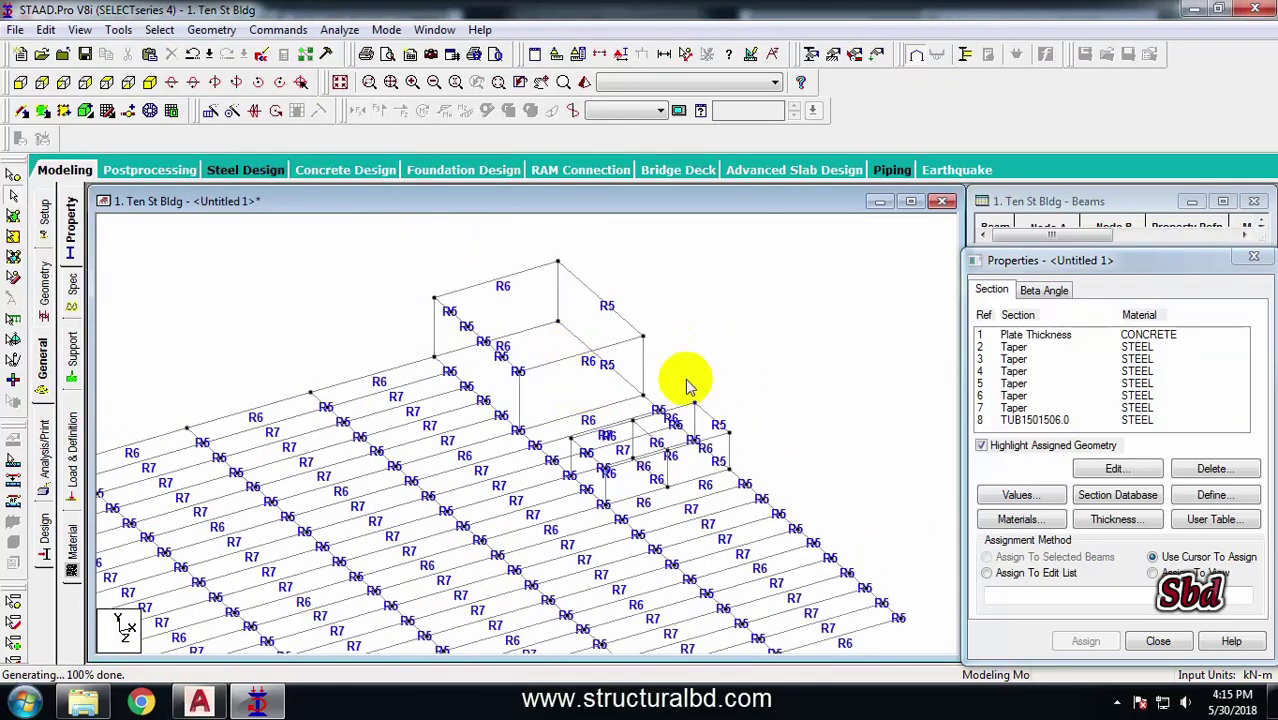
{"action": "scroll", "coordinate": [688, 385], "scroll_direction": "down", "scroll_amount": 1}
{"action": "scroll", "coordinate": [560, 348], "scroll_direction": "up", "scroll_amount": 1}
{"action": "left_click", "coordinate": [1020, 346]}
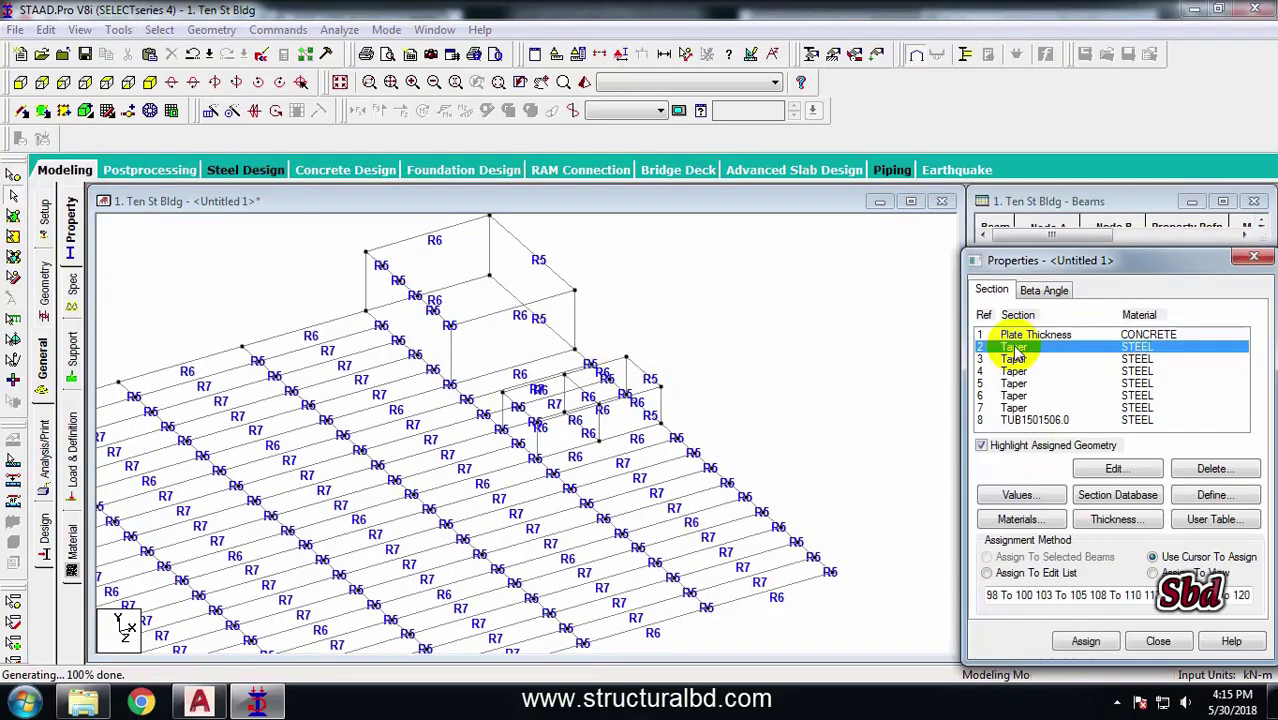
{"action": "left_click", "coordinate": [1014, 360]}
{"action": "left_click", "coordinate": [1012, 348]}
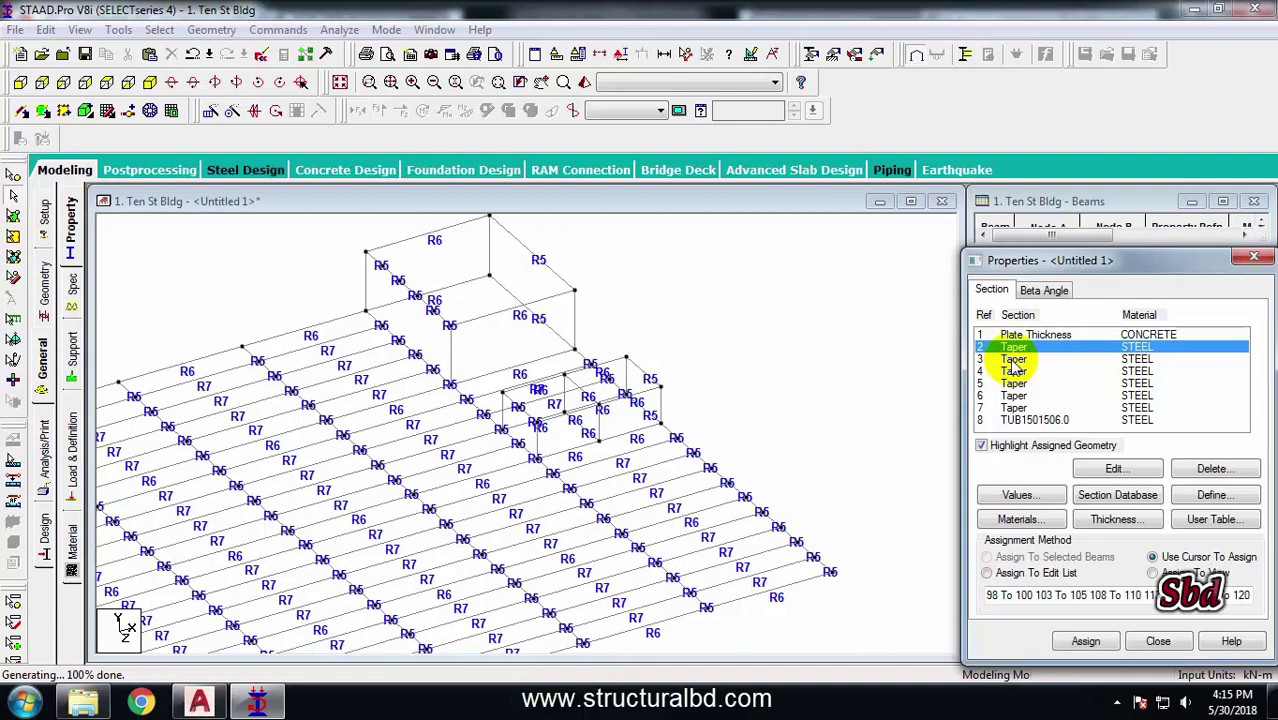
{"action": "left_click", "coordinate": [450, 350]}
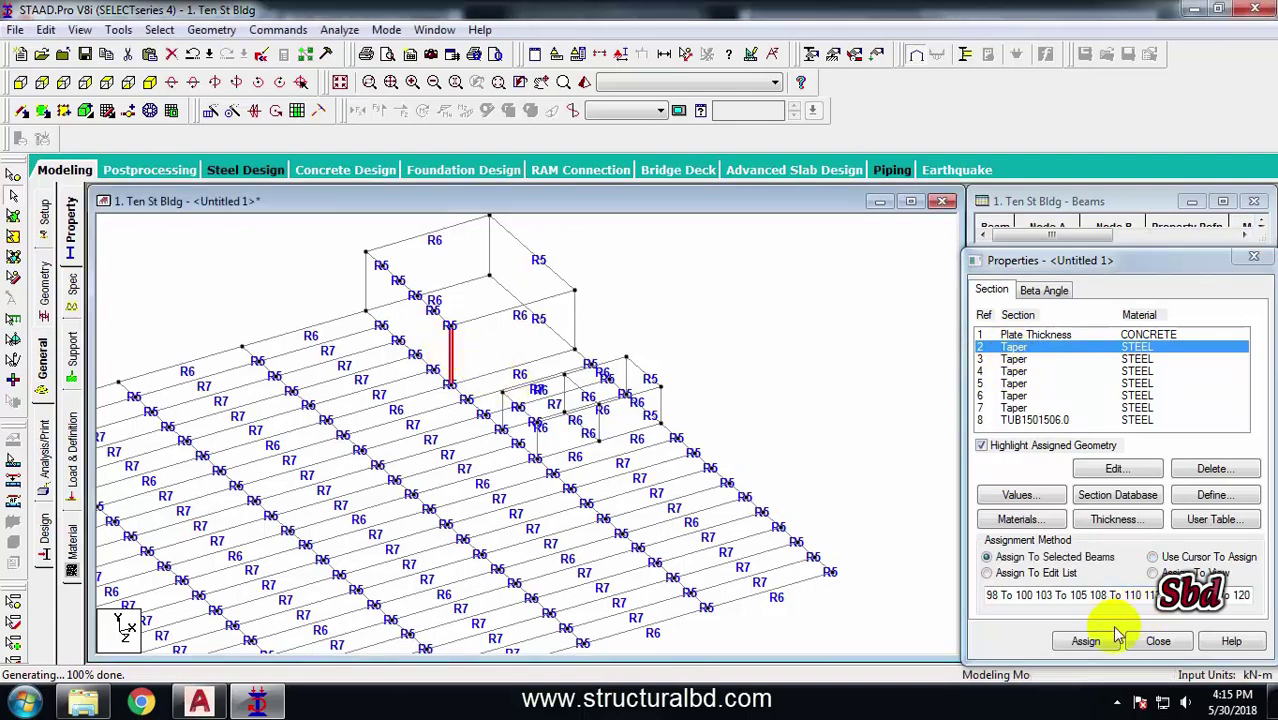
{"action": "left_click", "coordinate": [1084, 641]}
{"action": "left_click", "coordinate": [1130, 507]}
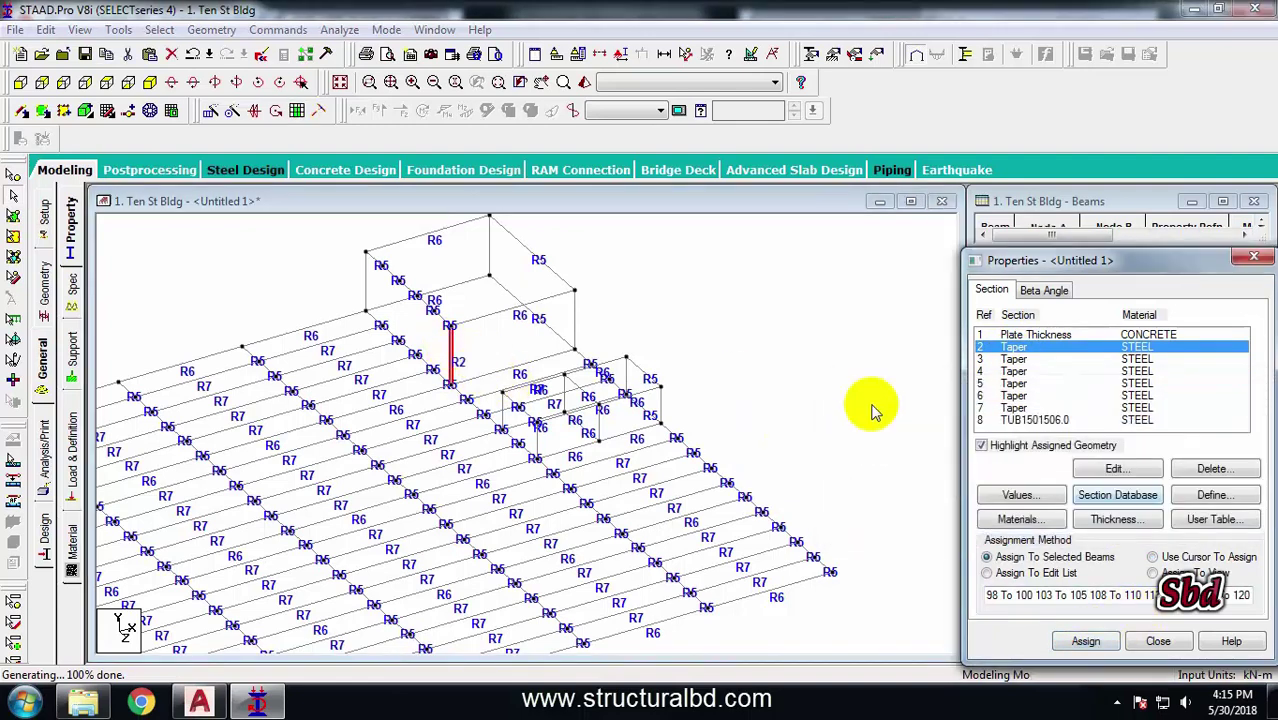
Assign the taper section with reference 3 to the two opposite edge-line vertical members of the large raised roof frame
{"action": "left_click", "coordinate": [1013, 359]}
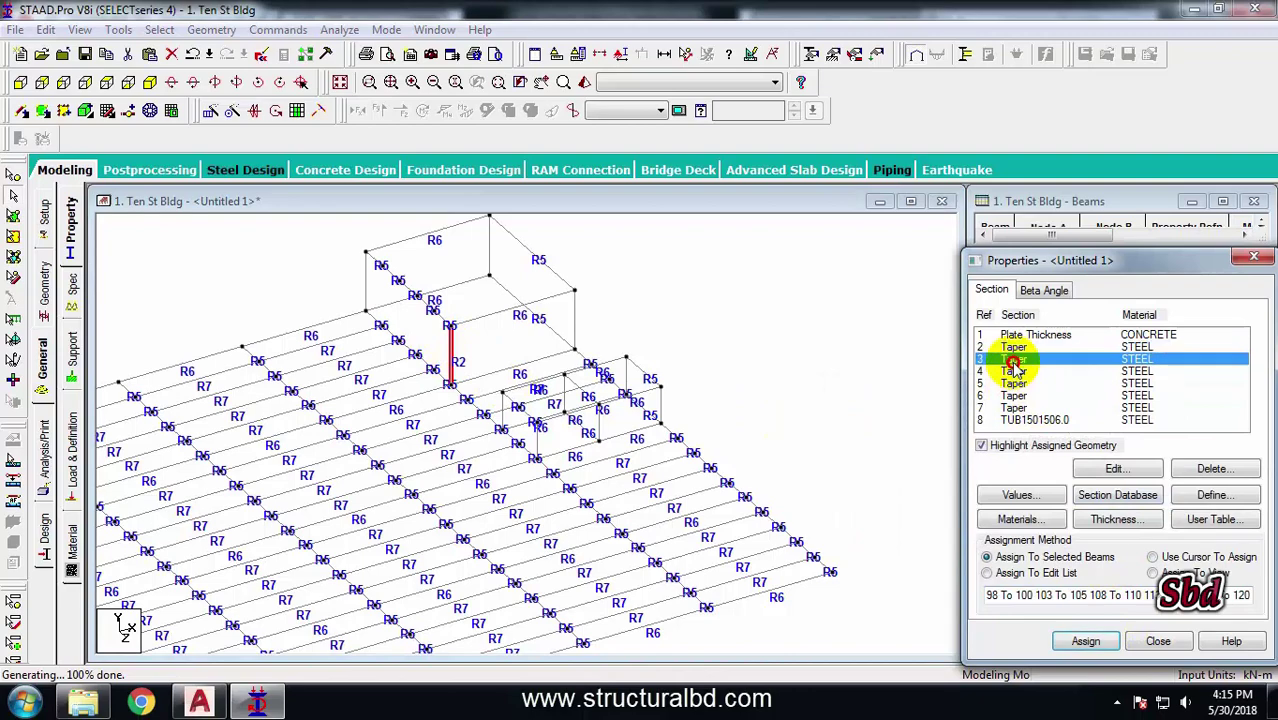
{"action": "left_click", "coordinate": [575, 320]}
{"action": "left_click", "coordinate": [368, 275], "text": "ctrl"}
{"action": "left_click", "coordinate": [1086, 638]}
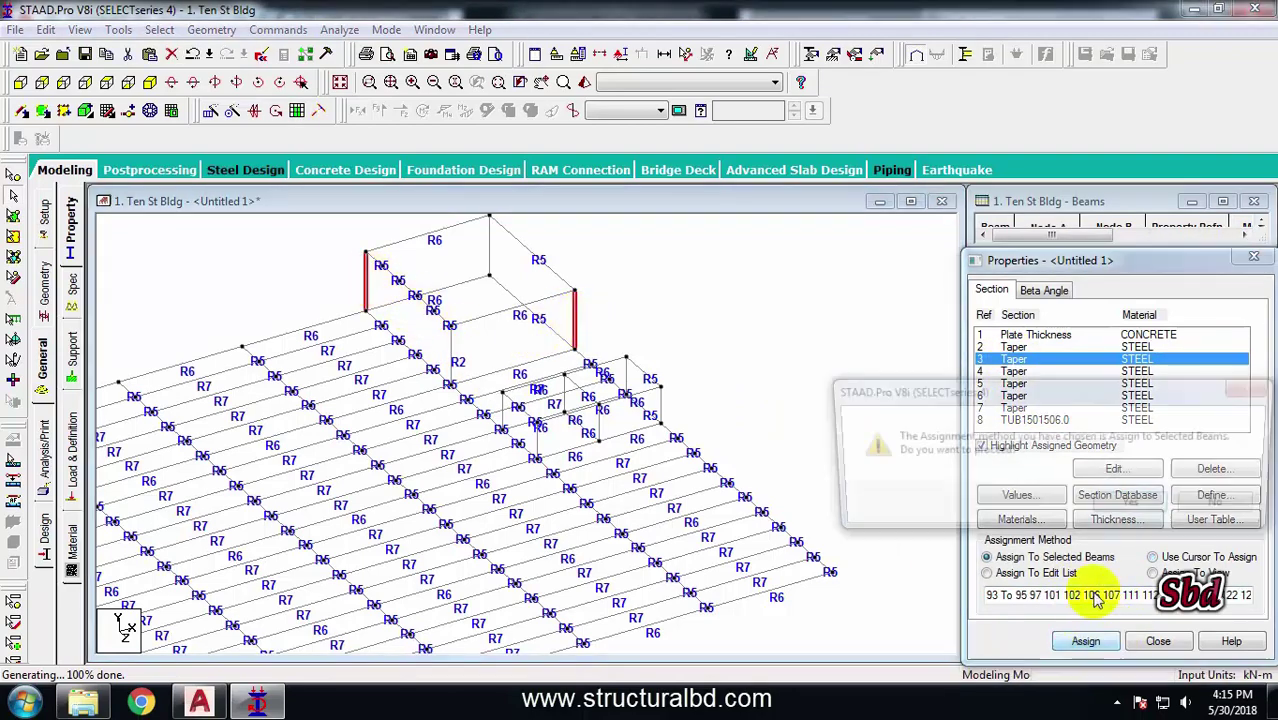
{"action": "left_click", "coordinate": [1128, 507]}
Assign the taper section with reference 4 to the building-corner vertical member of the large raised roof frame
{"action": "left_click", "coordinate": [1013, 371]}
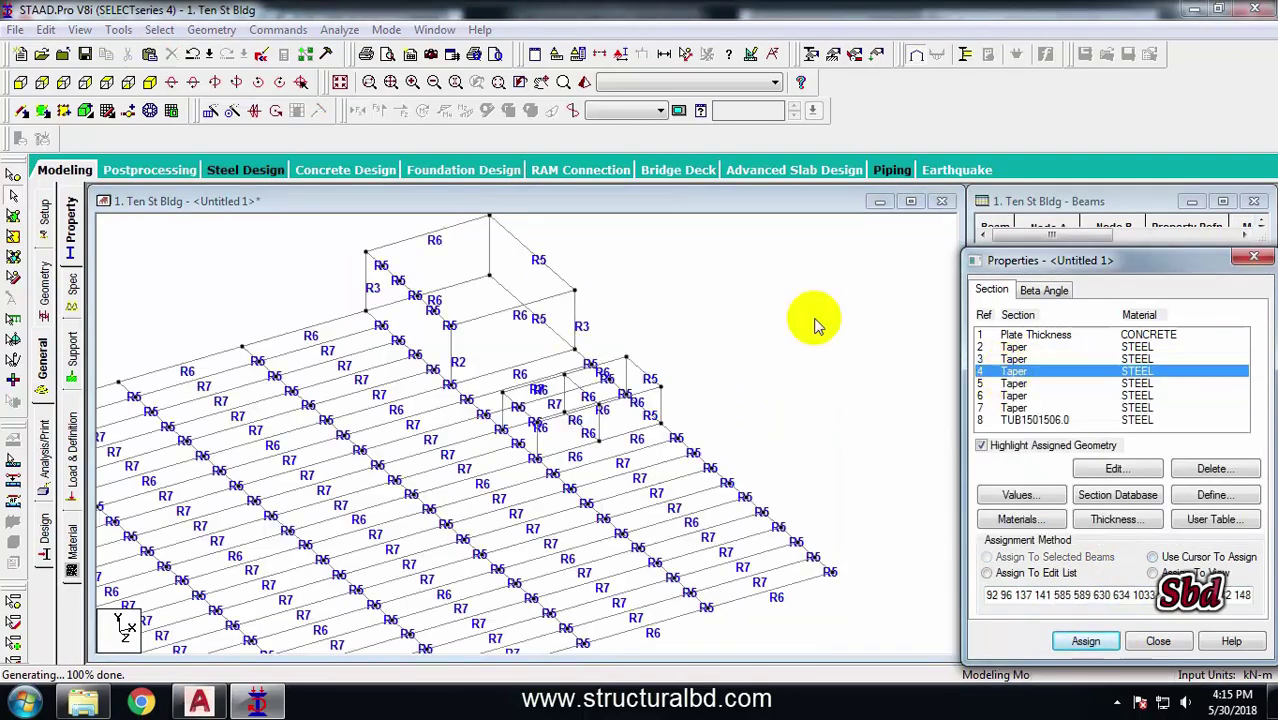
{"action": "left_click", "coordinate": [489, 258]}
{"action": "left_click", "coordinate": [1083, 641]}
{"action": "left_click", "coordinate": [1053, 506]}
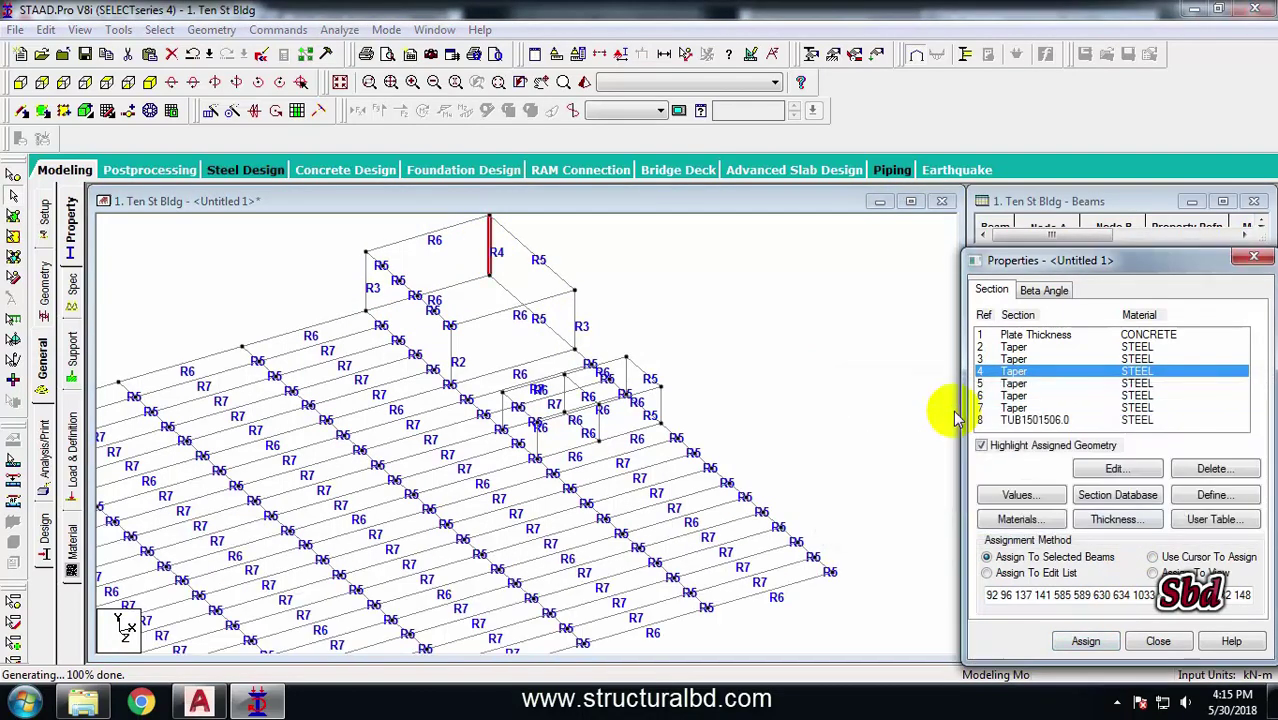
Assign the taper section with reference 3 to the two outer vertical members of the small raised roof frame
{"action": "left_click", "coordinate": [1025, 359]}
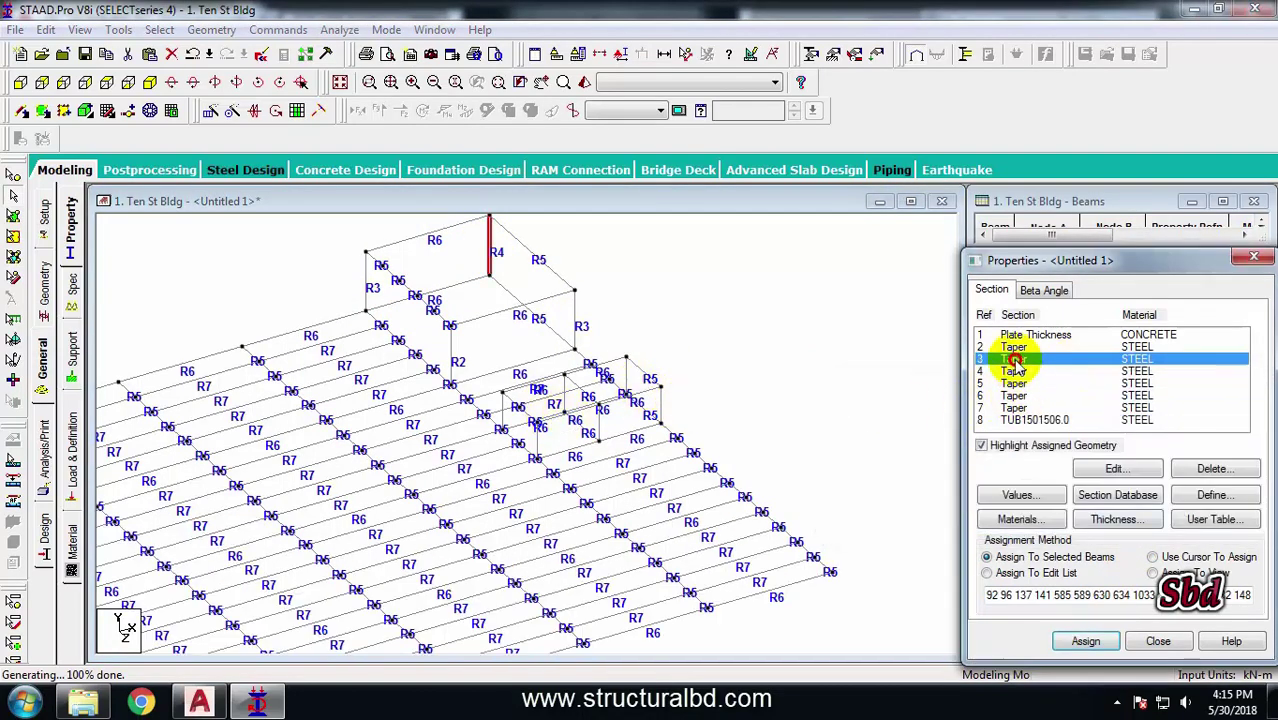
{"action": "left_click", "coordinate": [626, 376]}
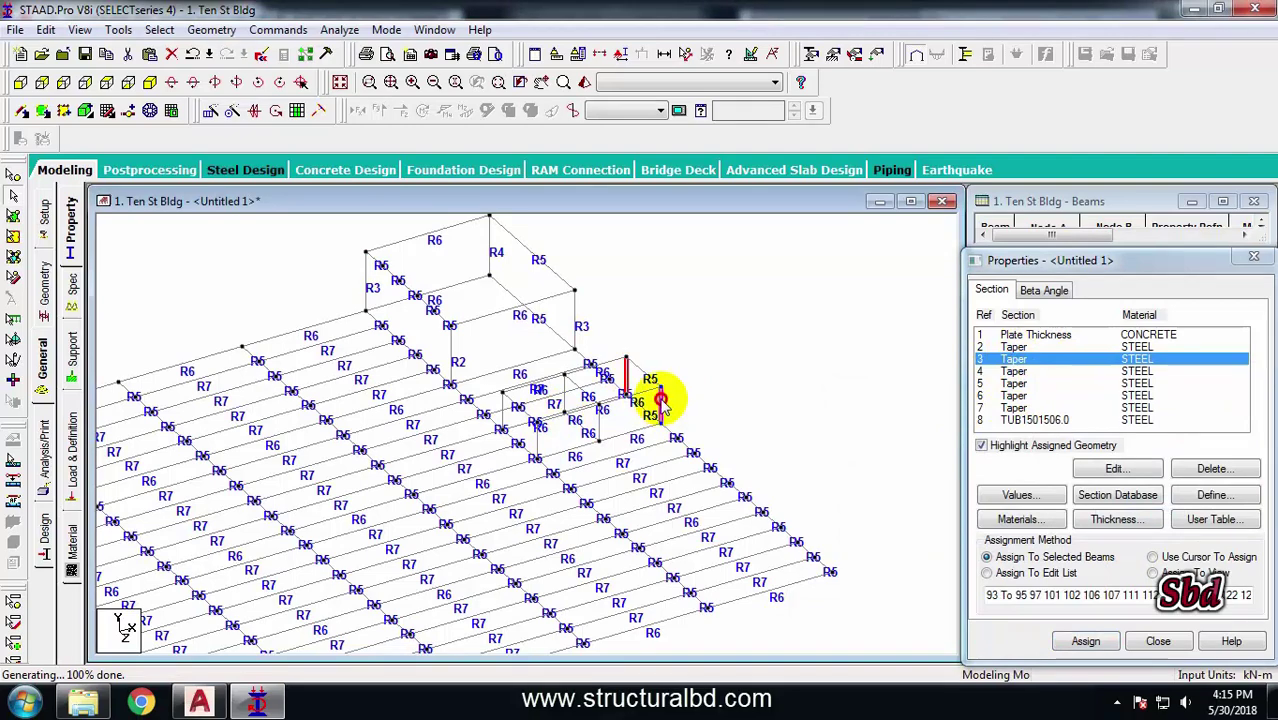
{"action": "left_click", "coordinate": [1085, 641]}
{"action": "left_click", "coordinate": [1053, 506]}
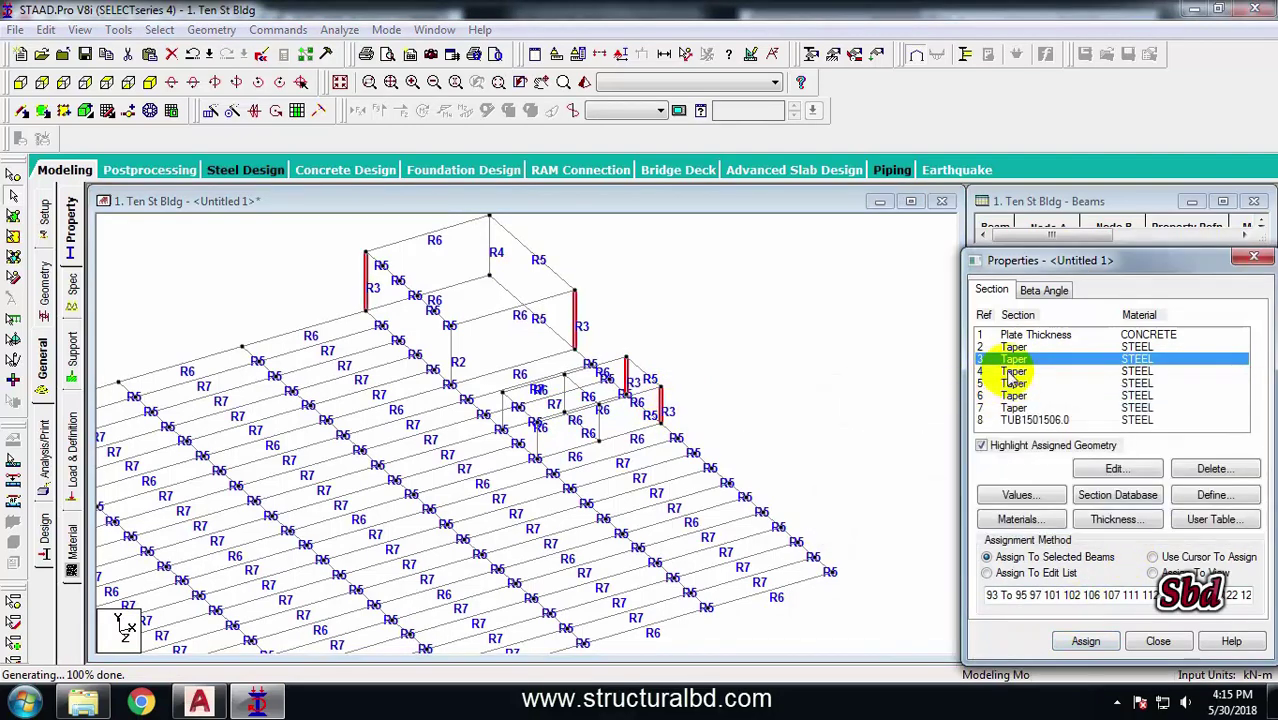
Assign the taper section with reference 2 to the four remaining inner vertical members of the small raised roof frame
{"action": "left_click", "coordinate": [1015, 350]}
{"action": "scroll", "coordinate": [533, 460], "scroll_direction": "up", "scroll_amount": 1}
{"action": "middle_click_drag", "start_coordinate": [530, 445], "coordinate": [576, 436]}
{"action": "middle_click_drag", "start_coordinate": [682, 420], "coordinate": [556, 420]}
{"action": "scroll", "coordinate": [464, 420], "scroll_direction": "up", "scroll_amount": 2}
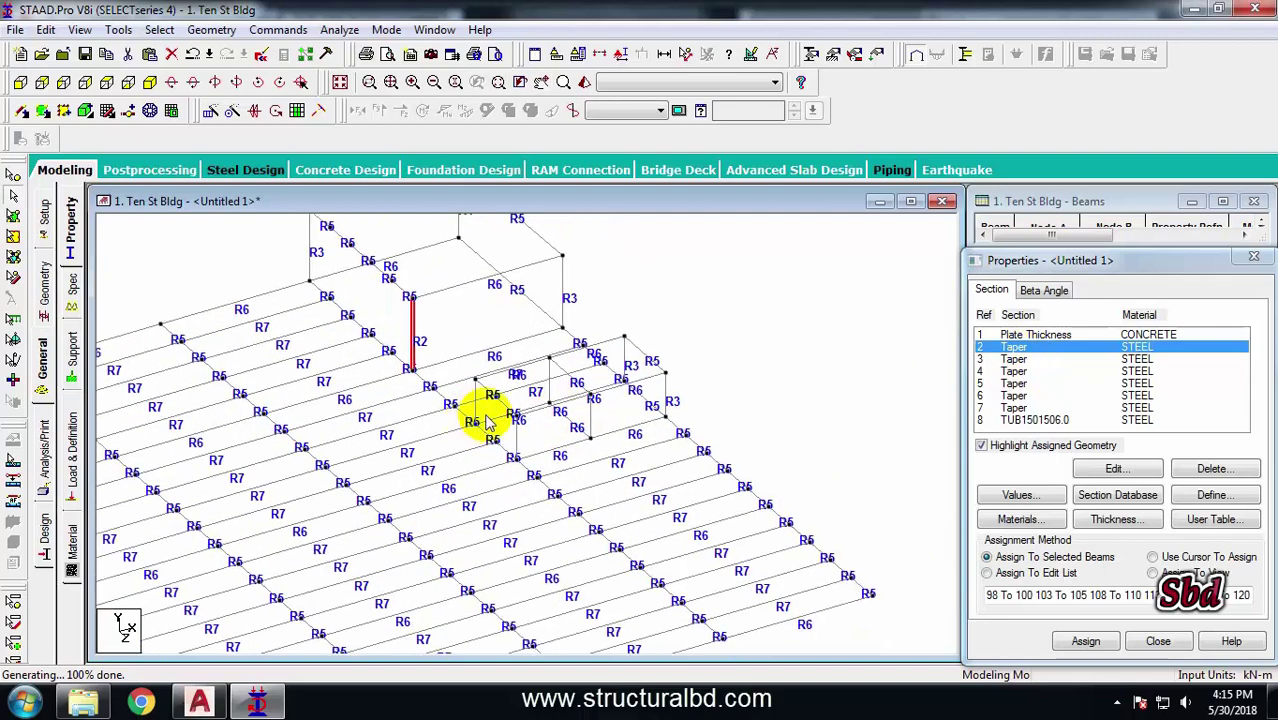
{"action": "left_click", "coordinate": [572, 366], "text": "ctrl"}
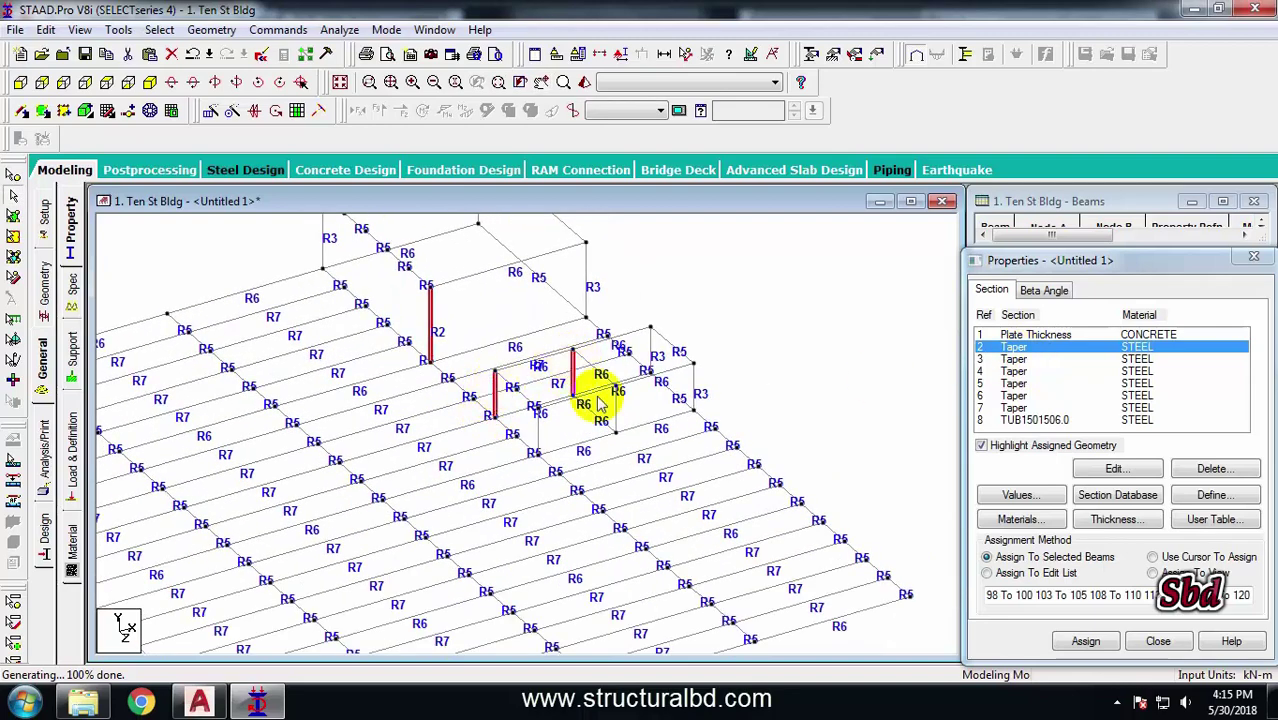
{"action": "left_click", "coordinate": [537, 430], "text": "ctrl"}
{"action": "left_click", "coordinate": [1086, 641]}
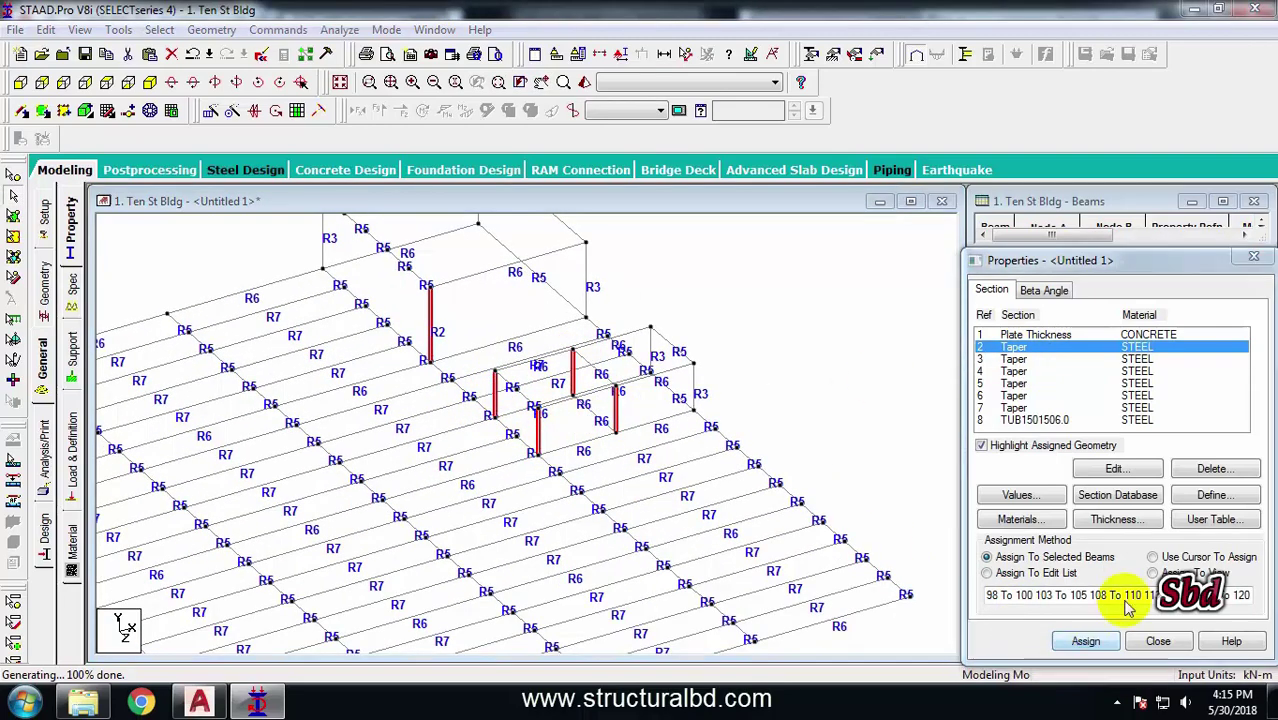
{"action": "left_click", "coordinate": [1136, 507]}
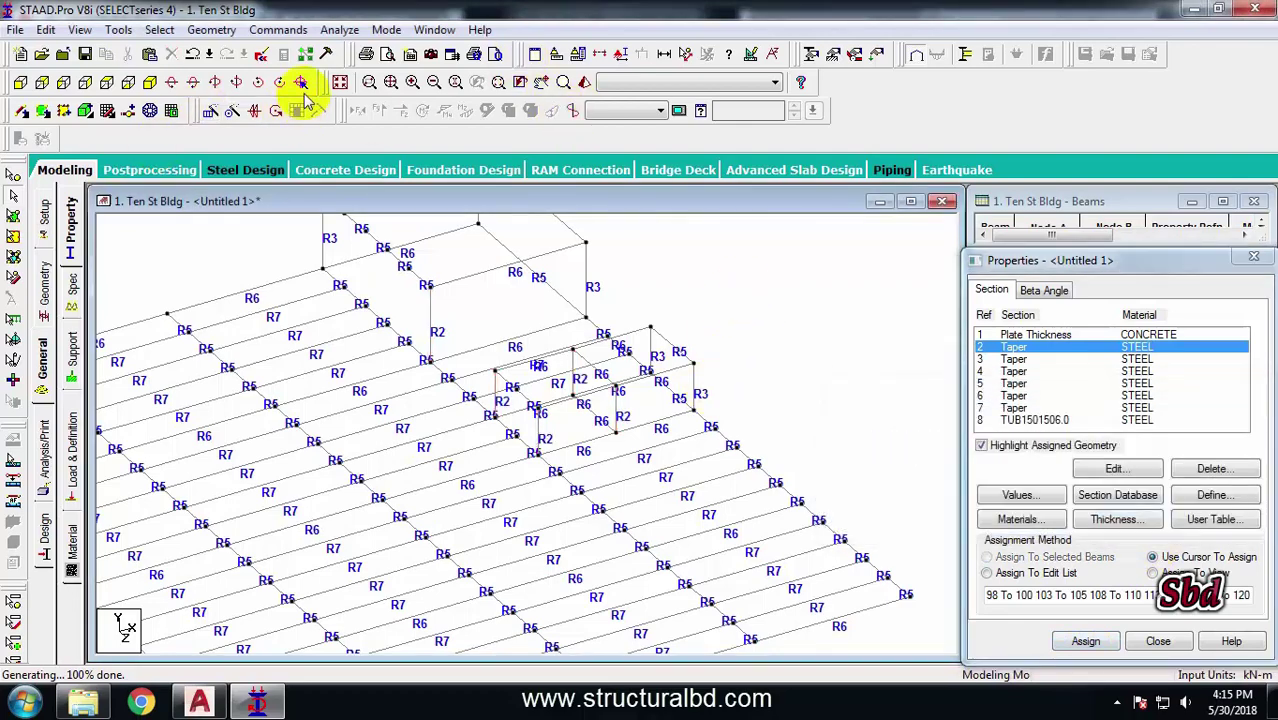
Display the whole structure and render its members as full 3D sections
{"action": "left_click", "coordinate": [338, 85]}
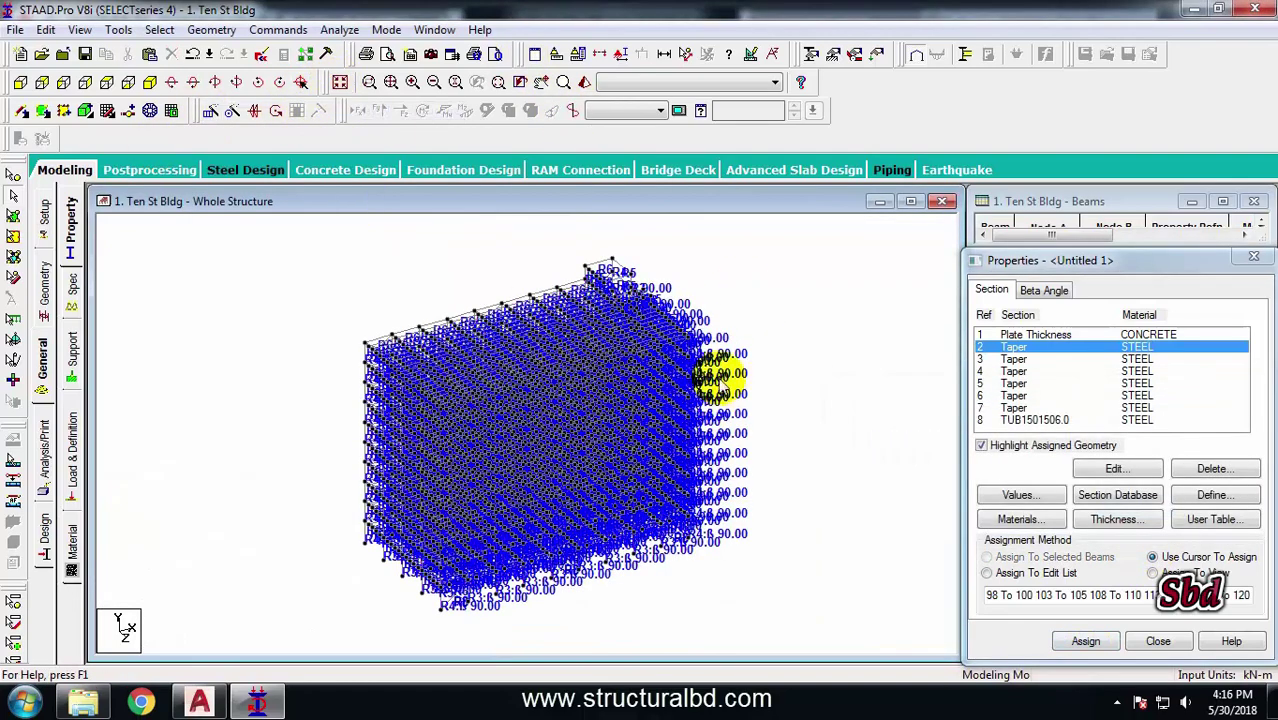
{"action": "left_click", "coordinate": [621, 54]}
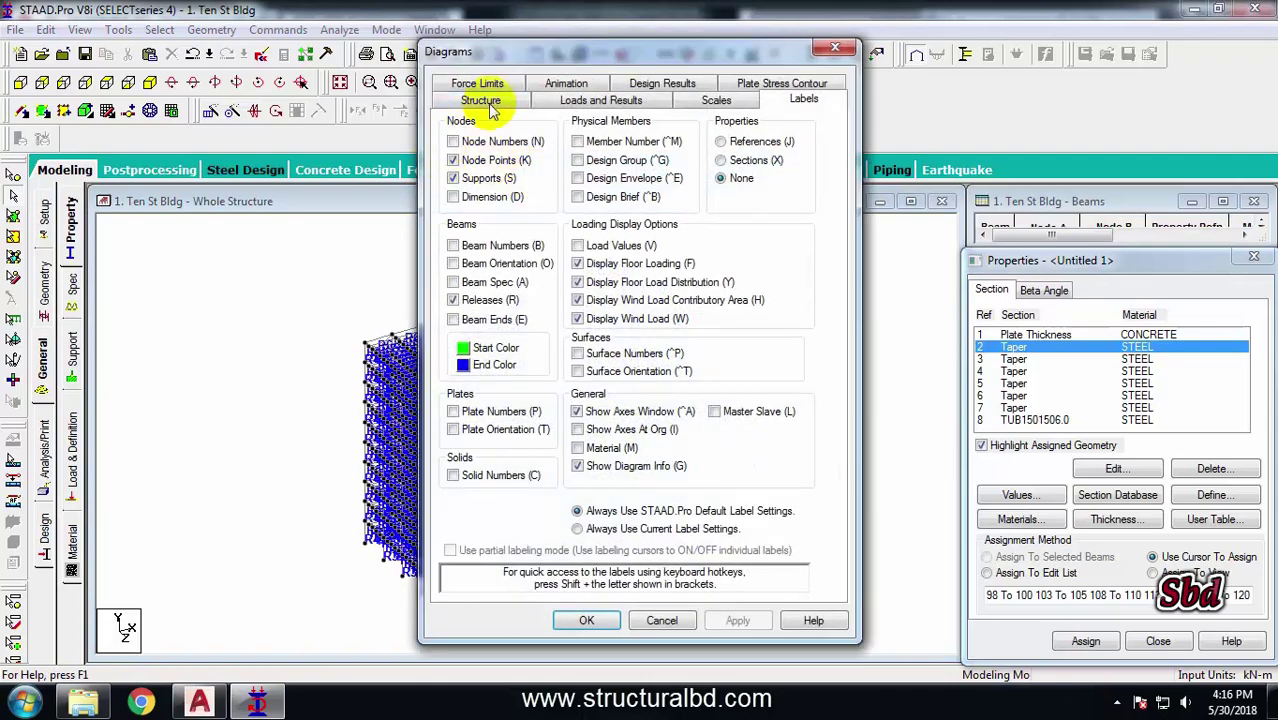
{"action": "left_click", "coordinate": [481, 101]}
{"action": "left_click", "coordinate": [487, 177]}
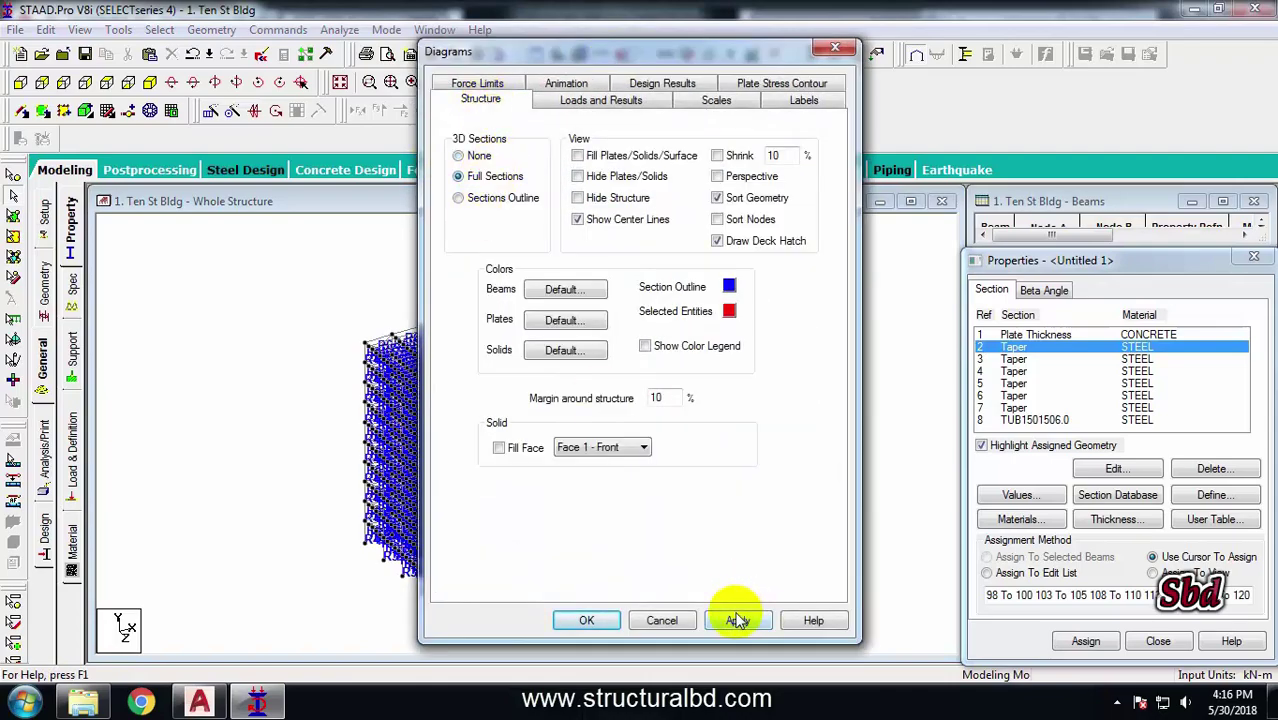
{"action": "left_click", "coordinate": [738, 620]}
{"action": "left_click", "coordinate": [587, 620]}
{"action": "middle_click_drag", "start_coordinate": [556, 463], "coordinate": [559, 414]}
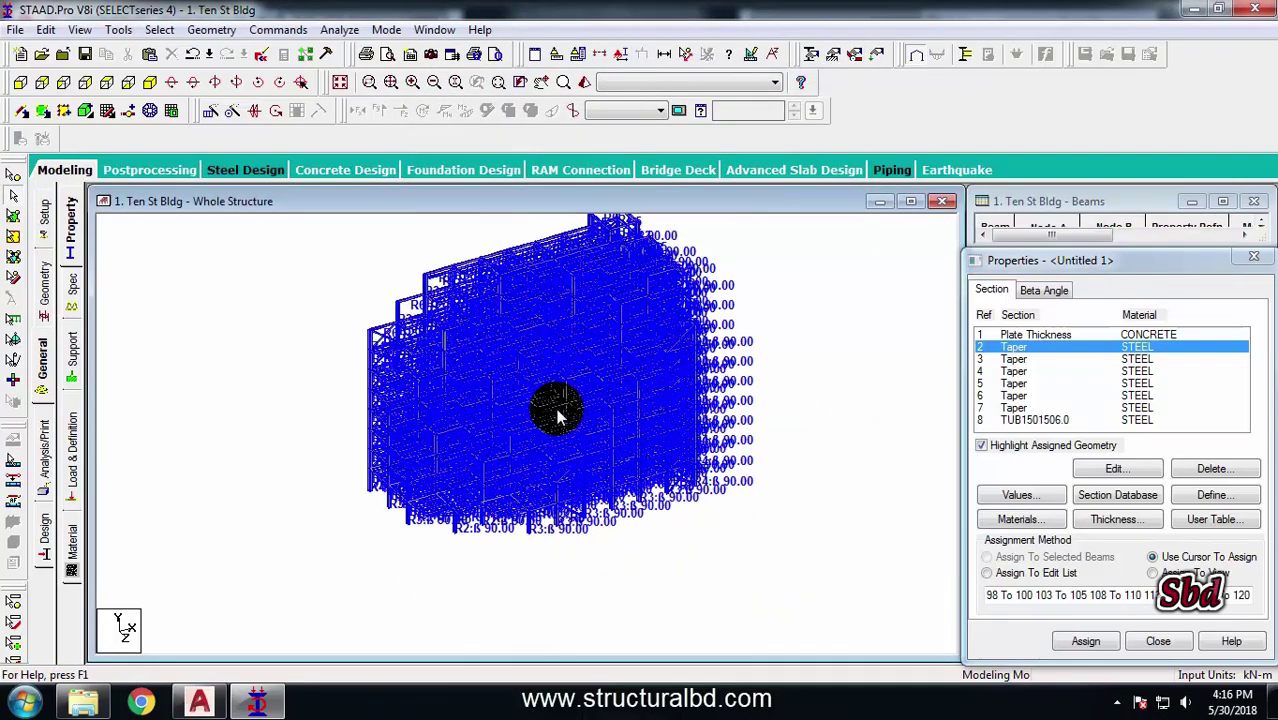
Switch to the job setup page and render the unlabelled whole structure with full 3D sections
{"action": "left_click", "coordinate": [66, 175]}
{"action": "scroll", "coordinate": [542, 416], "scroll_direction": "up", "scroll_amount": 4}
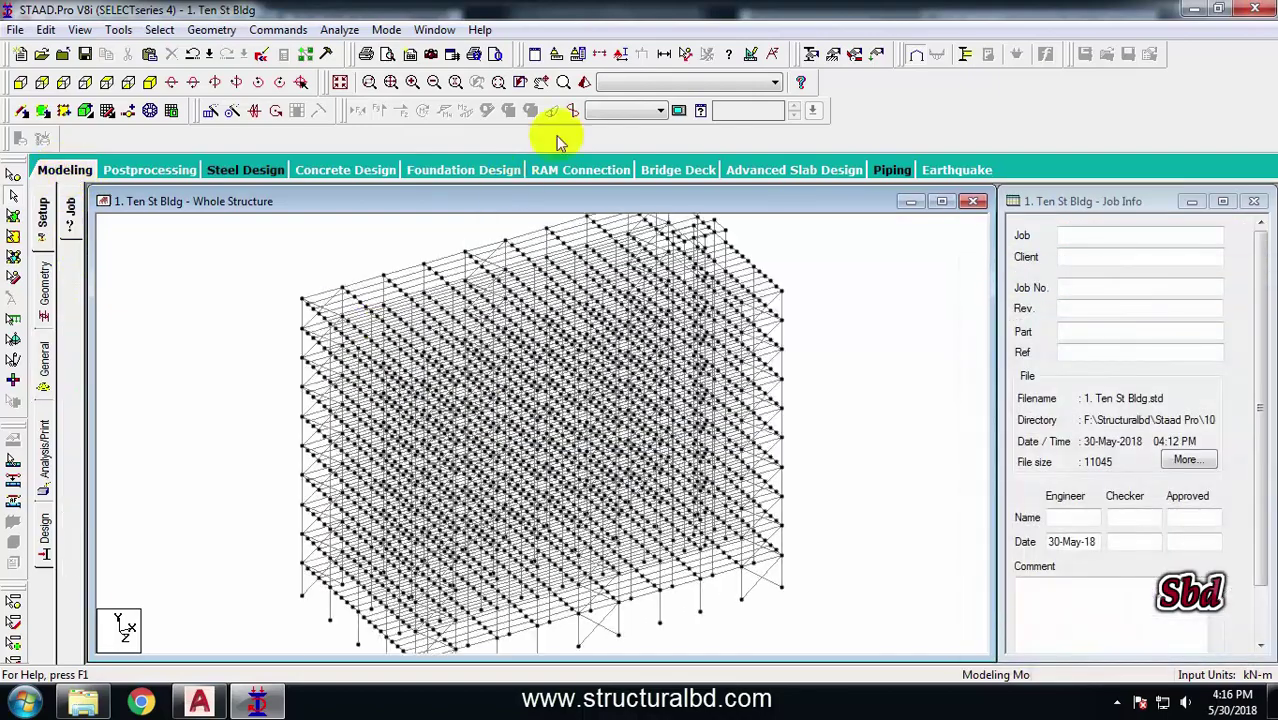
{"action": "left_click", "coordinate": [621, 56]}
{"action": "left_click", "coordinate": [479, 99]}
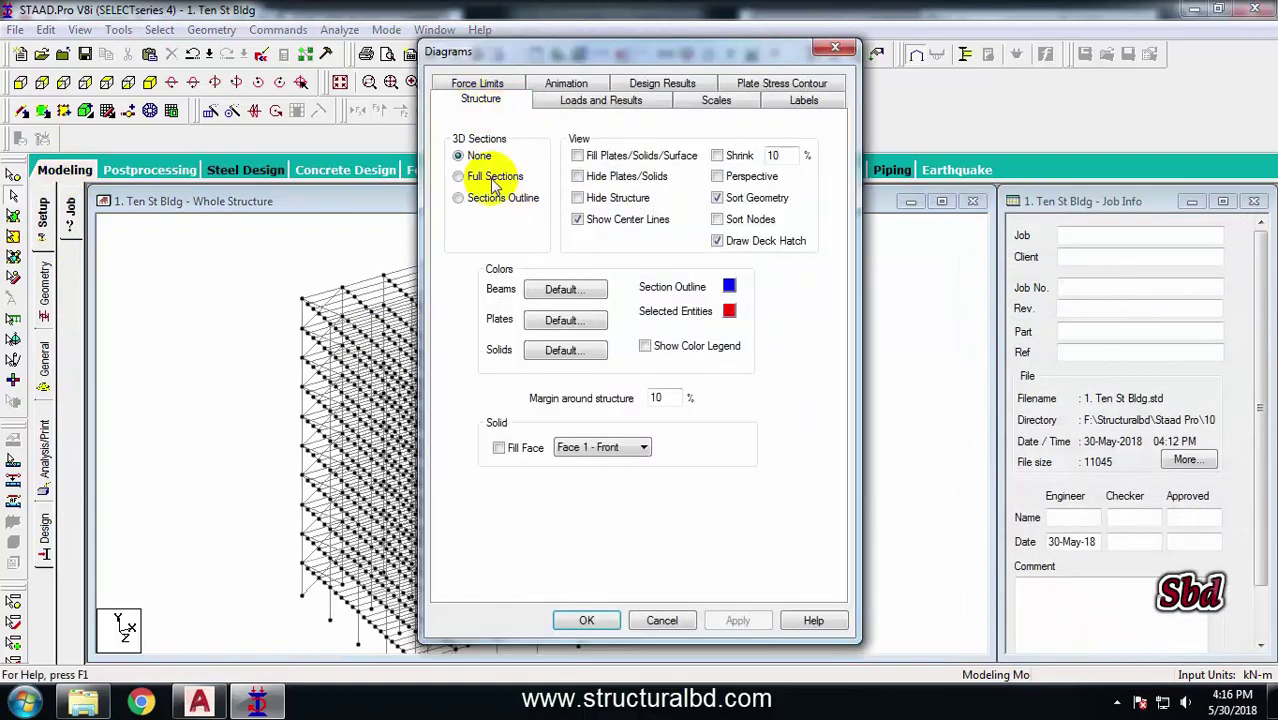
{"action": "left_click", "coordinate": [740, 619]}
{"action": "left_click", "coordinate": [594, 621]}
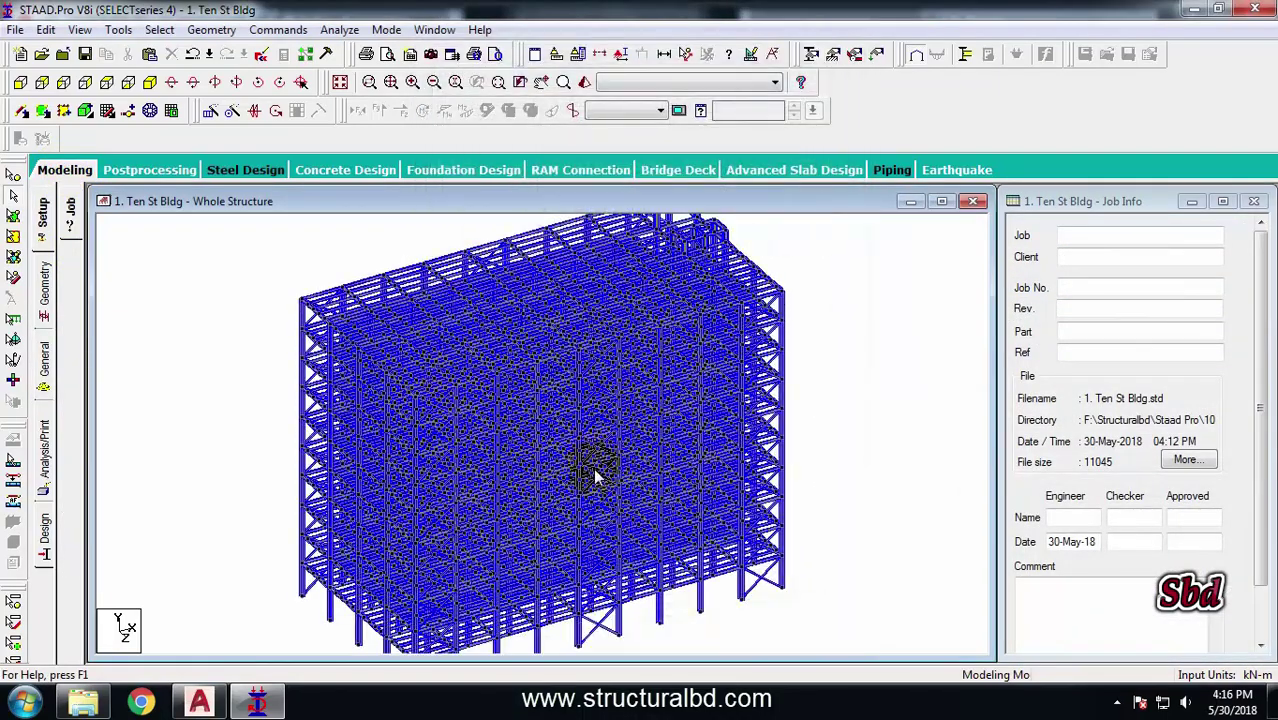
Examine the rendered raised roof frames and the orientation of their columns from a lower viewing angle
{"action": "middle_click_drag", "start_coordinate": [597, 476], "coordinate": [661, 524]}
{"action": "scroll", "coordinate": [756, 361], "scroll_direction": "up", "scroll_amount": 3}
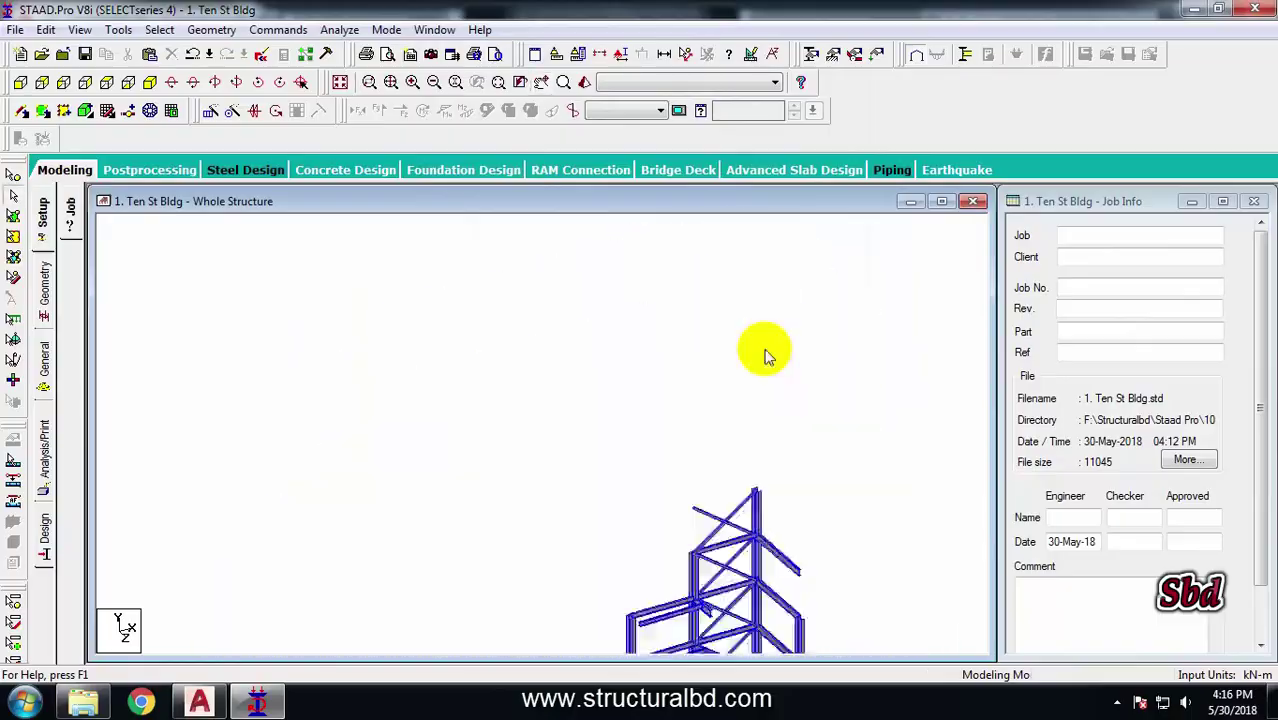
{"action": "middle_click_drag", "start_coordinate": [765, 357], "coordinate": [784, 403]}
{"action": "scroll", "coordinate": [679, 332], "scroll_direction": "up", "scroll_amount": 2}
{"action": "middle_click_drag", "start_coordinate": [679, 329], "coordinate": [685, 391]}
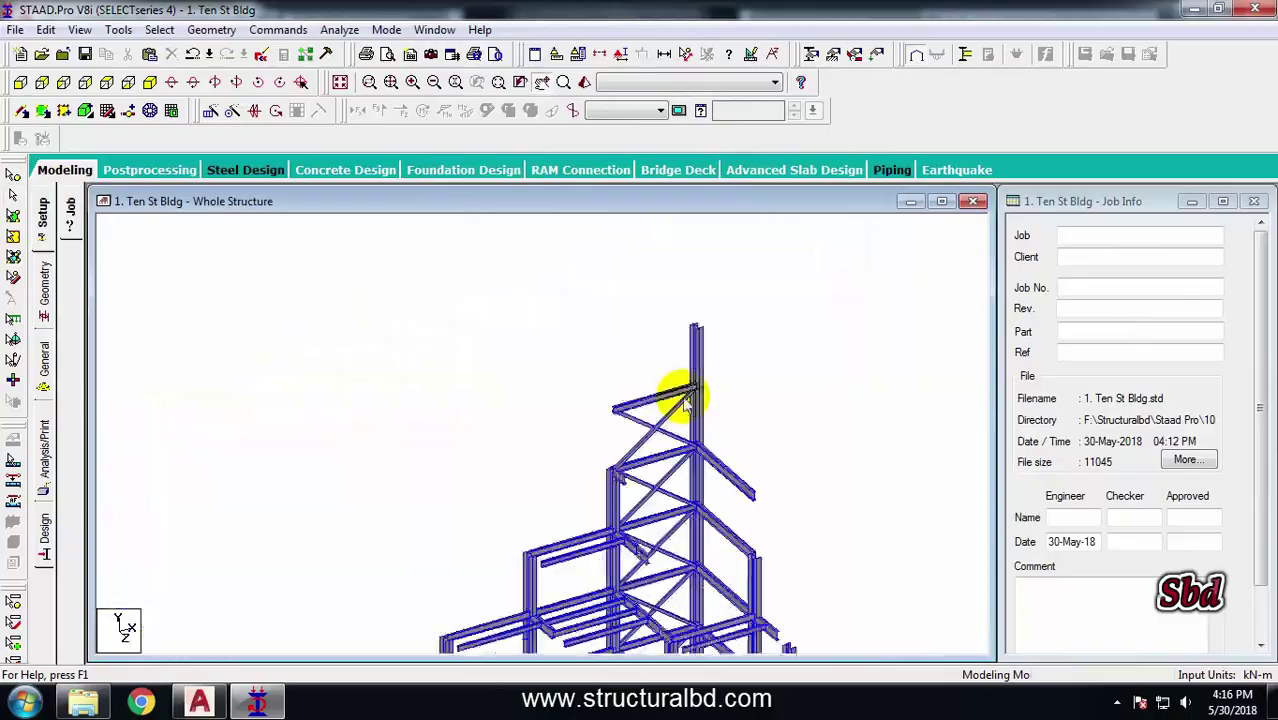
{"action": "scroll", "coordinate": [672, 378], "scroll_direction": "down", "scroll_amount": 3}
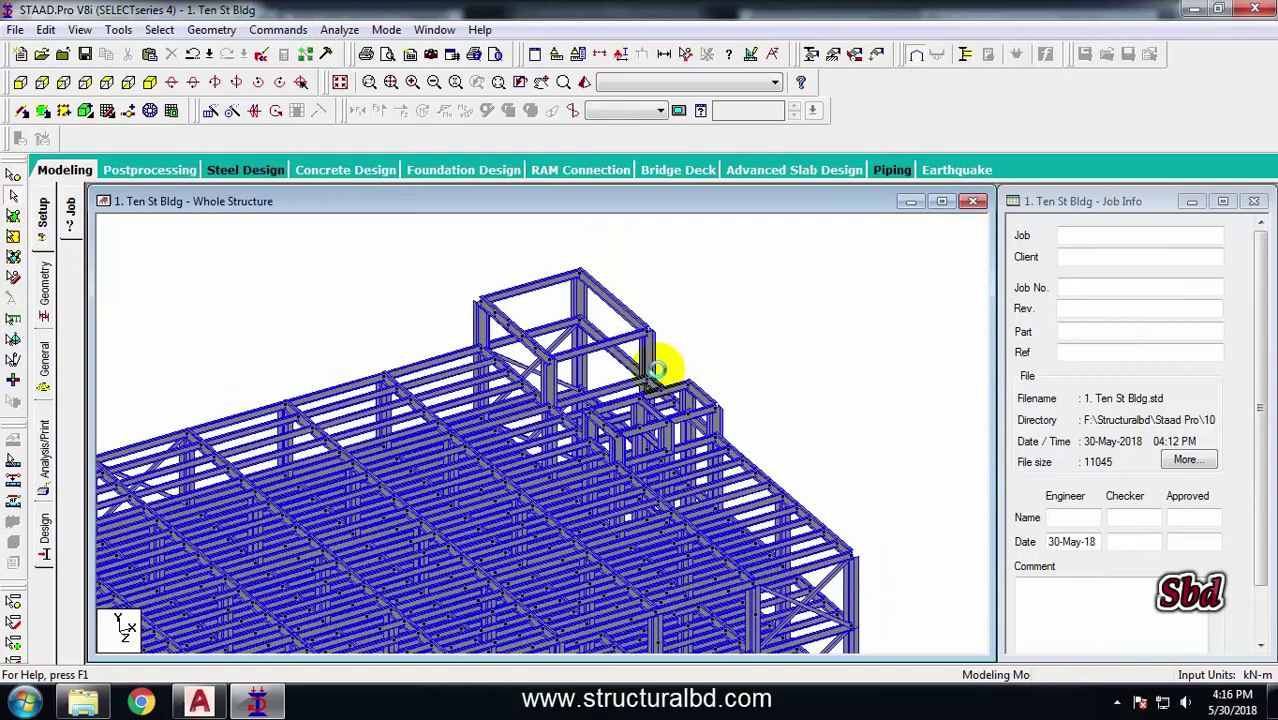
{"action": "key", "text": "Up"}
{"action": "key", "text": "Up"}
{"action": "key", "text": "Up"}
{"action": "key", "text": "Up"}
{"action": "key", "text": "Up"}
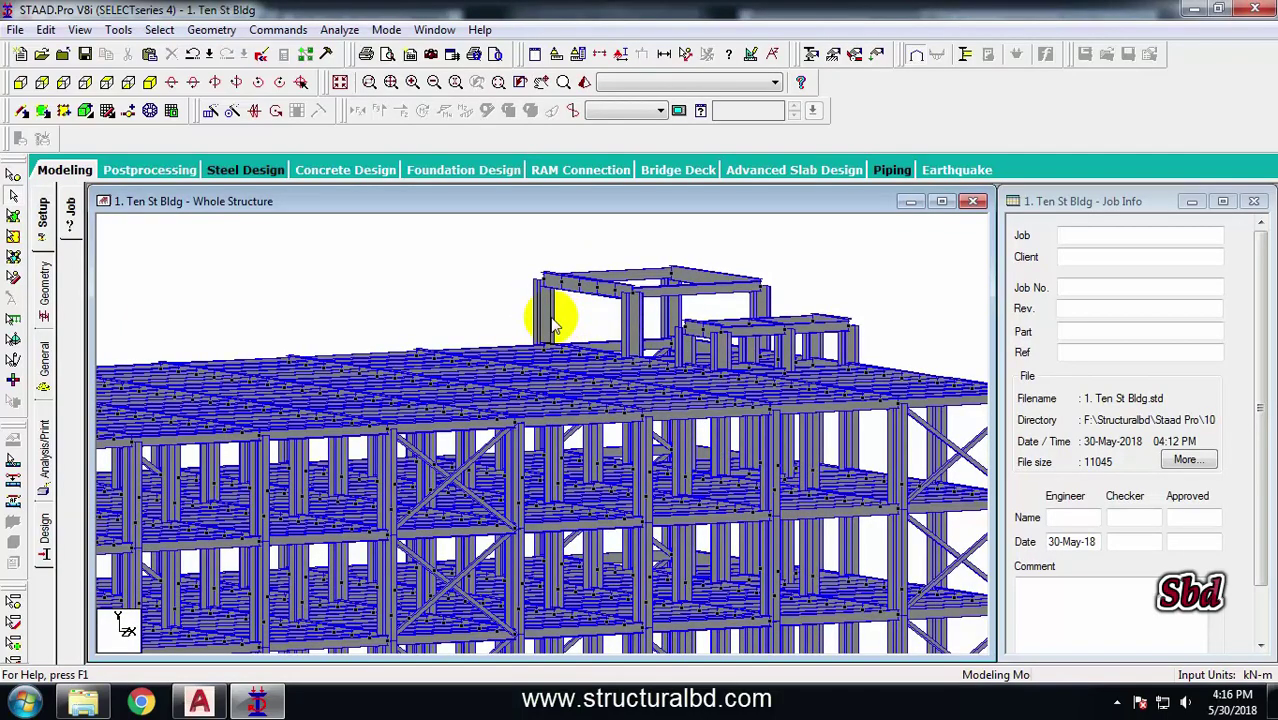
Assign the existing Beta 90 angle to all columns of the two raised roof frames
{"action": "left_click", "coordinate": [44, 285]}
{"action": "left_click", "coordinate": [44, 355]}
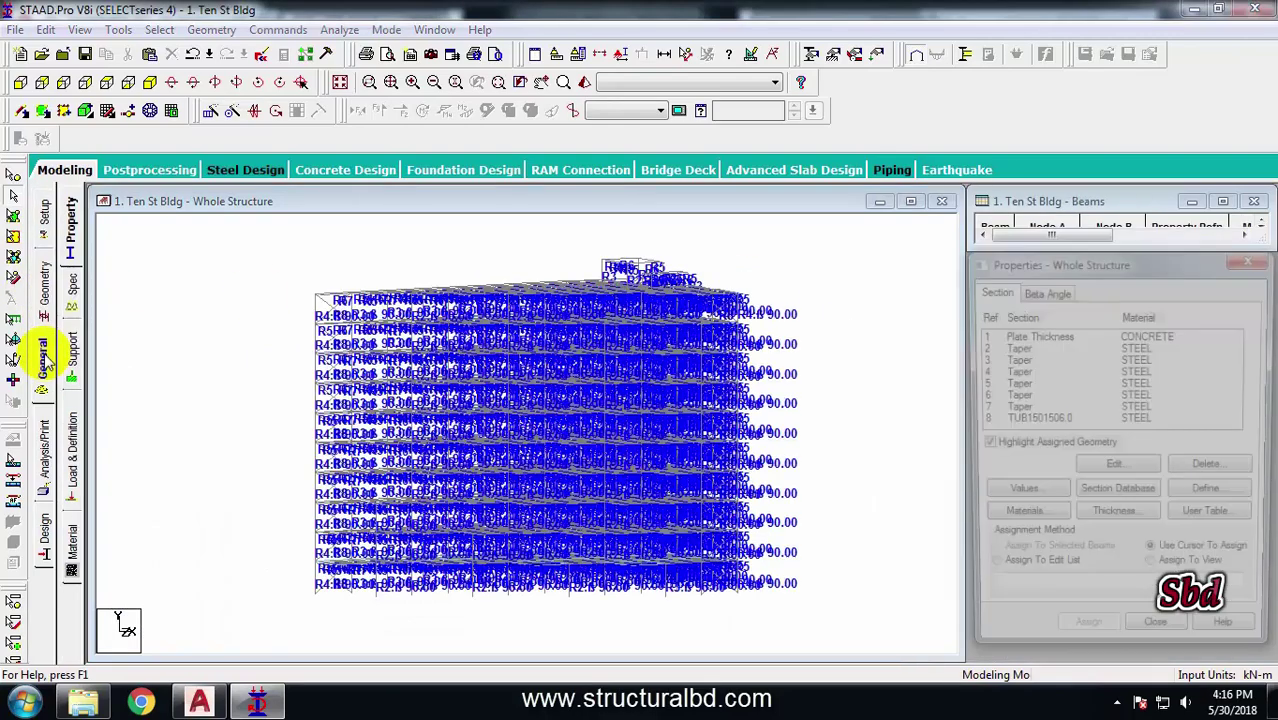
{"action": "left_click", "coordinate": [1044, 289]}
{"action": "left_click", "coordinate": [995, 335]}
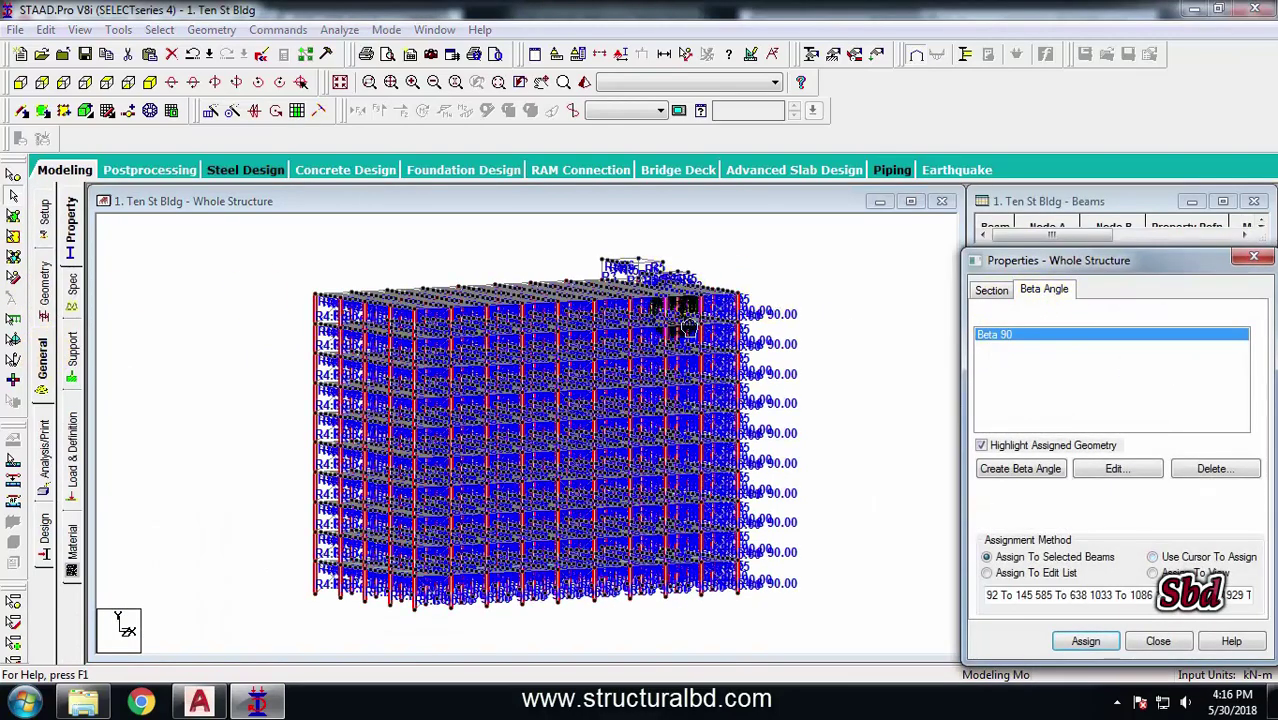
{"action": "scroll", "coordinate": [620, 280], "scroll_direction": "up", "scroll_amount": 3}
{"action": "scroll", "coordinate": [645, 283], "scroll_direction": "up", "scroll_amount": 3}
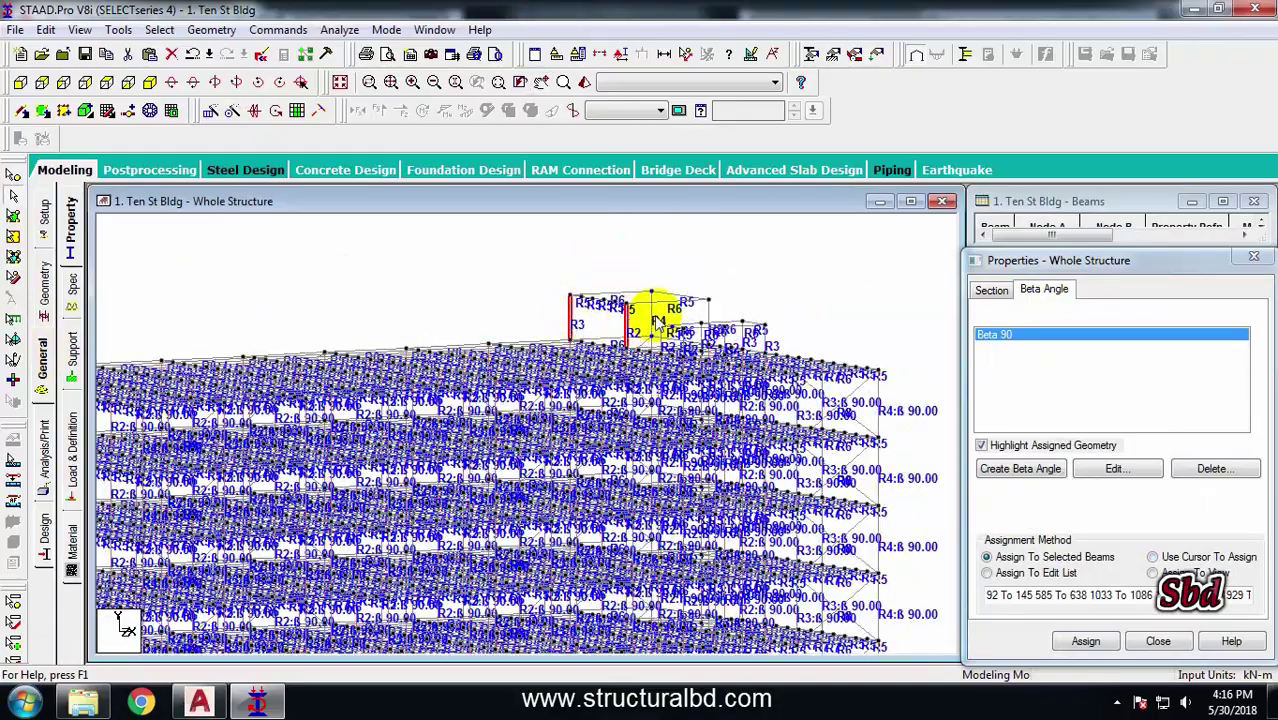
{"action": "key", "text": "Right"}
{"action": "key", "text": "Right"}
{"action": "key", "text": "Right"}
{"action": "key", "text": "Right"}
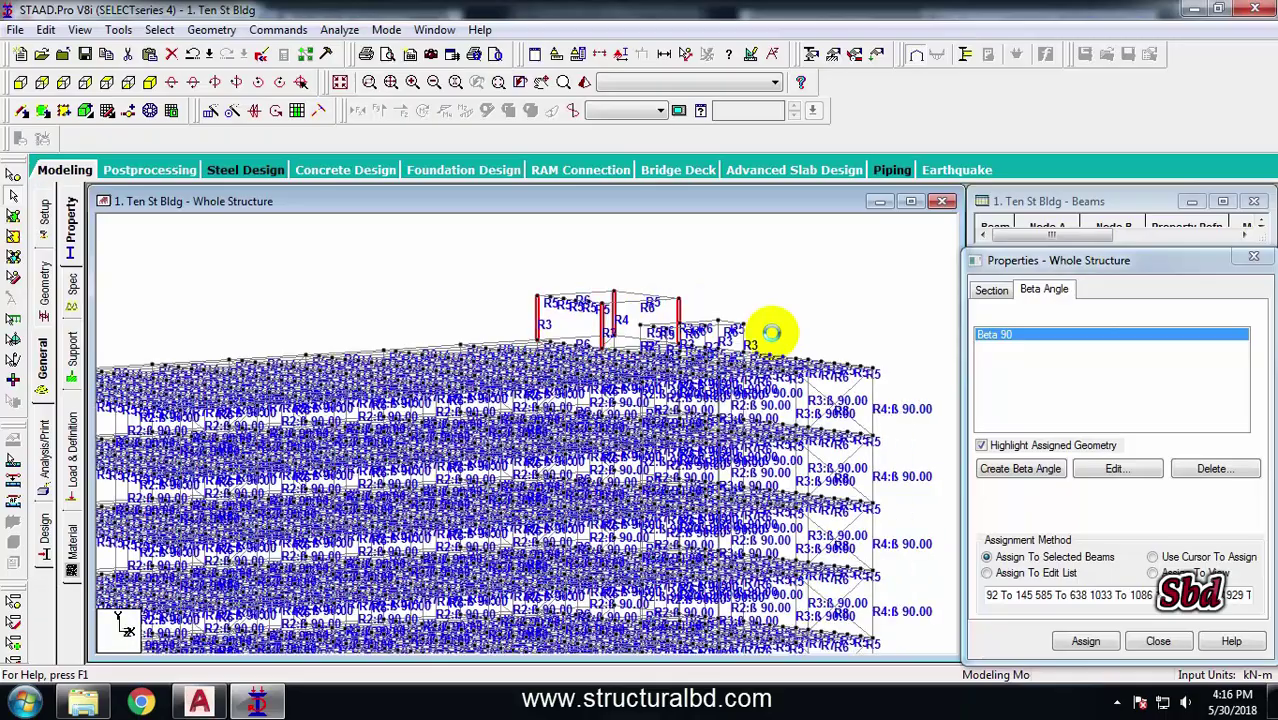
{"action": "key", "text": "Right"}
{"action": "key", "text": "Right"}
{"action": "key", "text": "Right"}
{"action": "scroll", "coordinate": [516, 341], "scroll_direction": "up", "scroll_amount": 2}
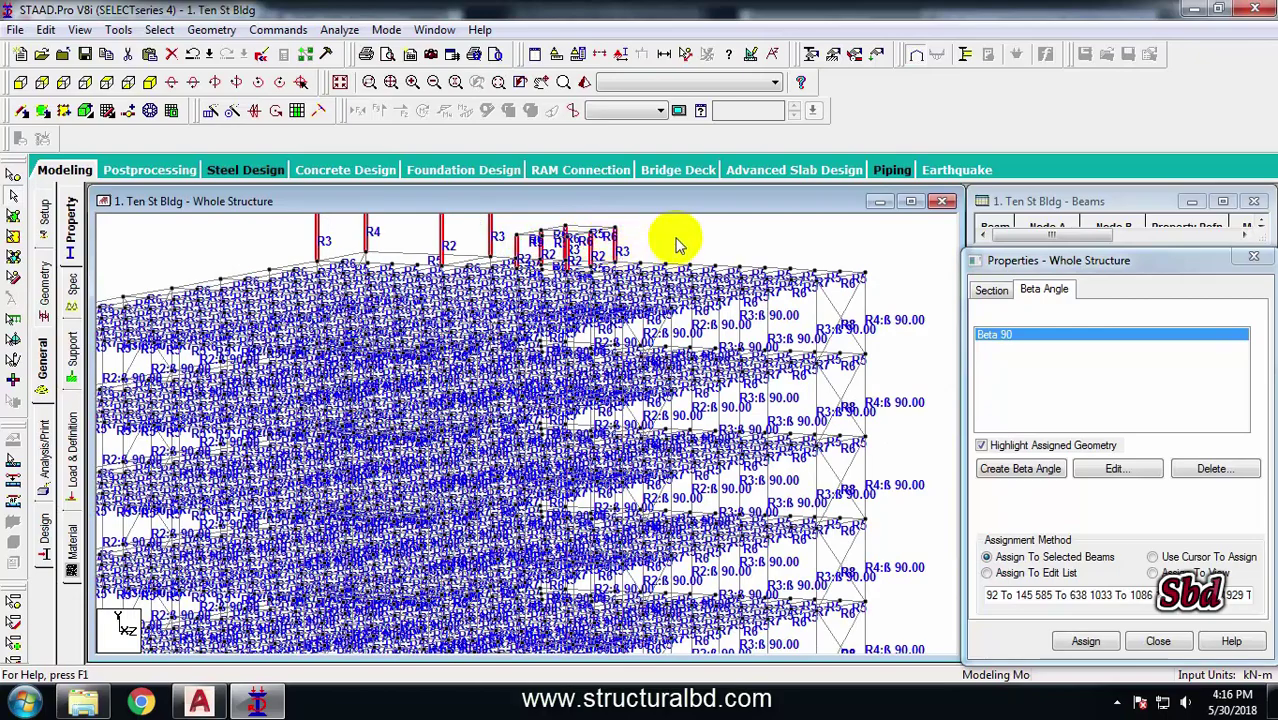
{"action": "key", "text": "Left"}
{"action": "key", "text": "Left"}
{"action": "key", "text": "Left"}
{"action": "key", "text": "Left"}
{"action": "key", "text": "Left"}
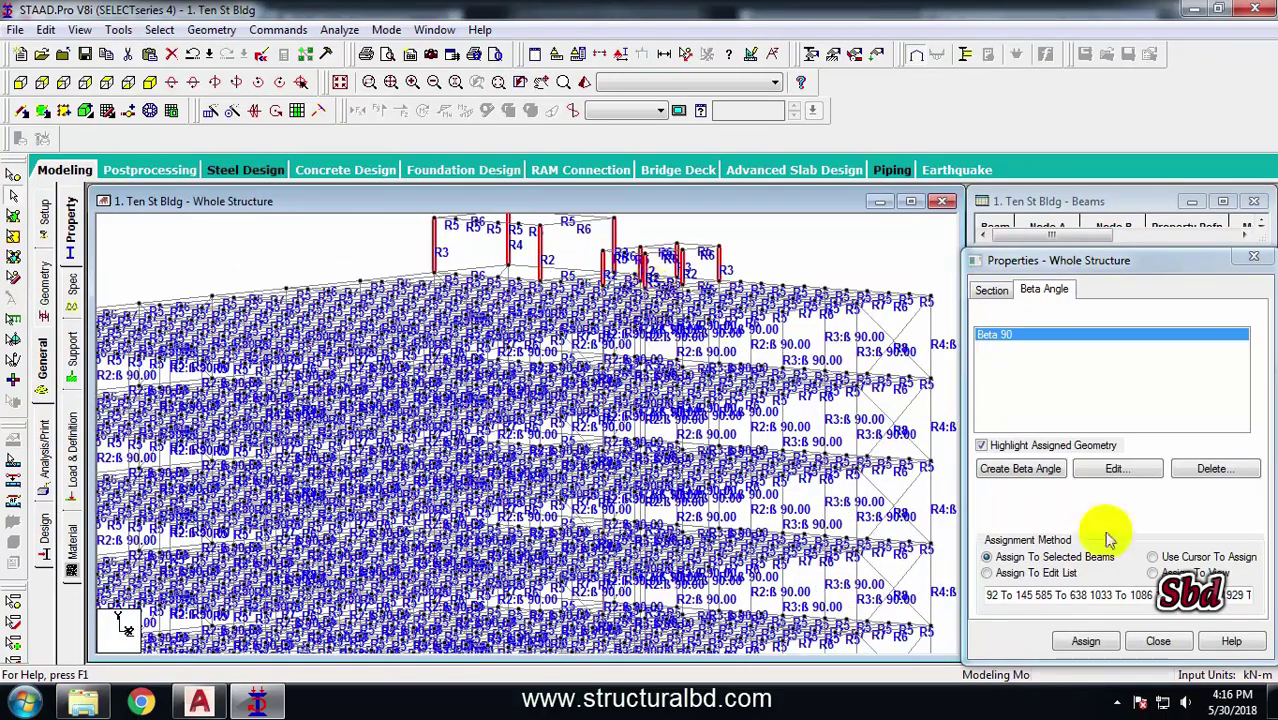
{"action": "left_click", "coordinate": [1100, 641]}
{"action": "left_click", "coordinate": [1142, 510]}
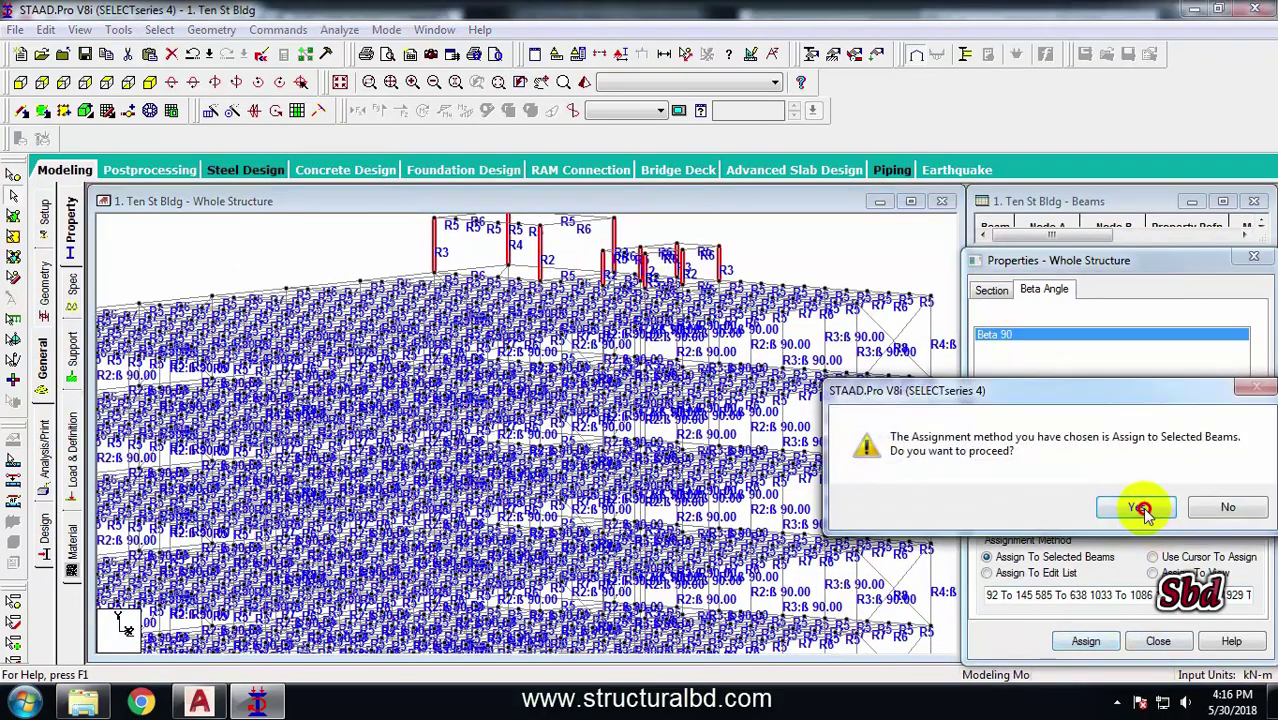
Render the structure with full 3D sections and check the orientation of the raised roof frame columns
{"action": "left_click", "coordinate": [606, 53]}
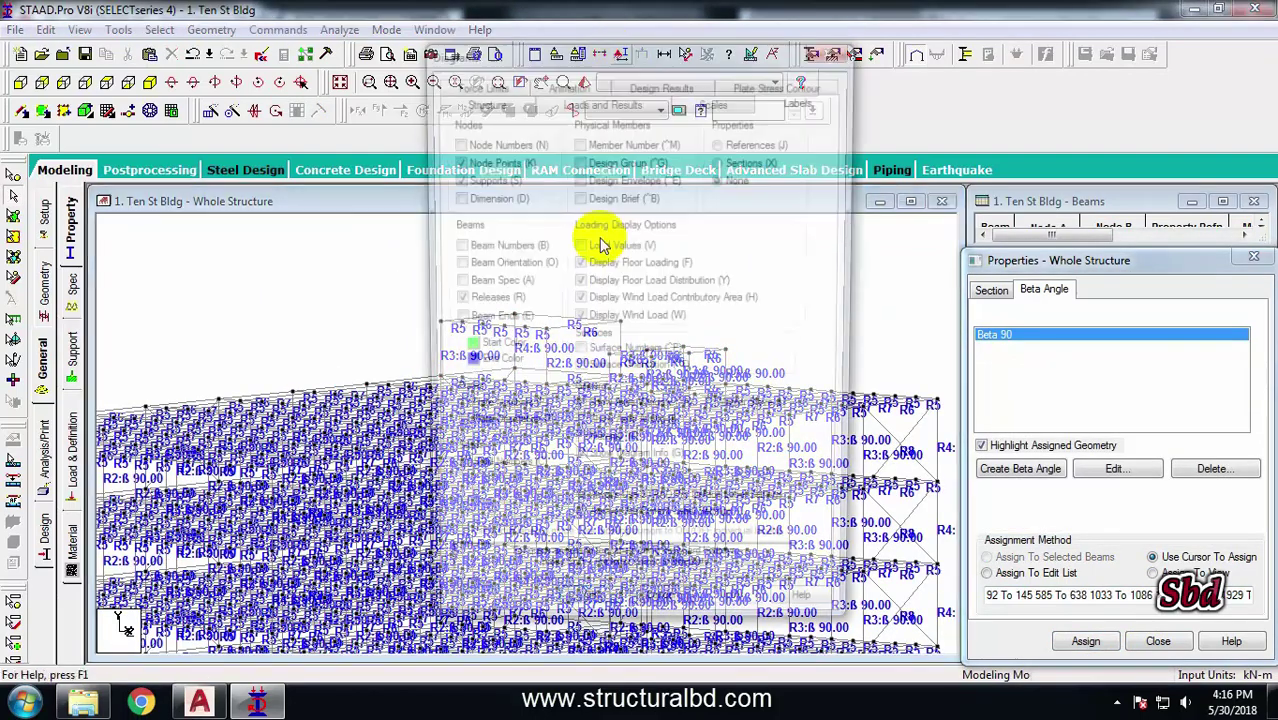
{"action": "left_click", "coordinate": [482, 98]}
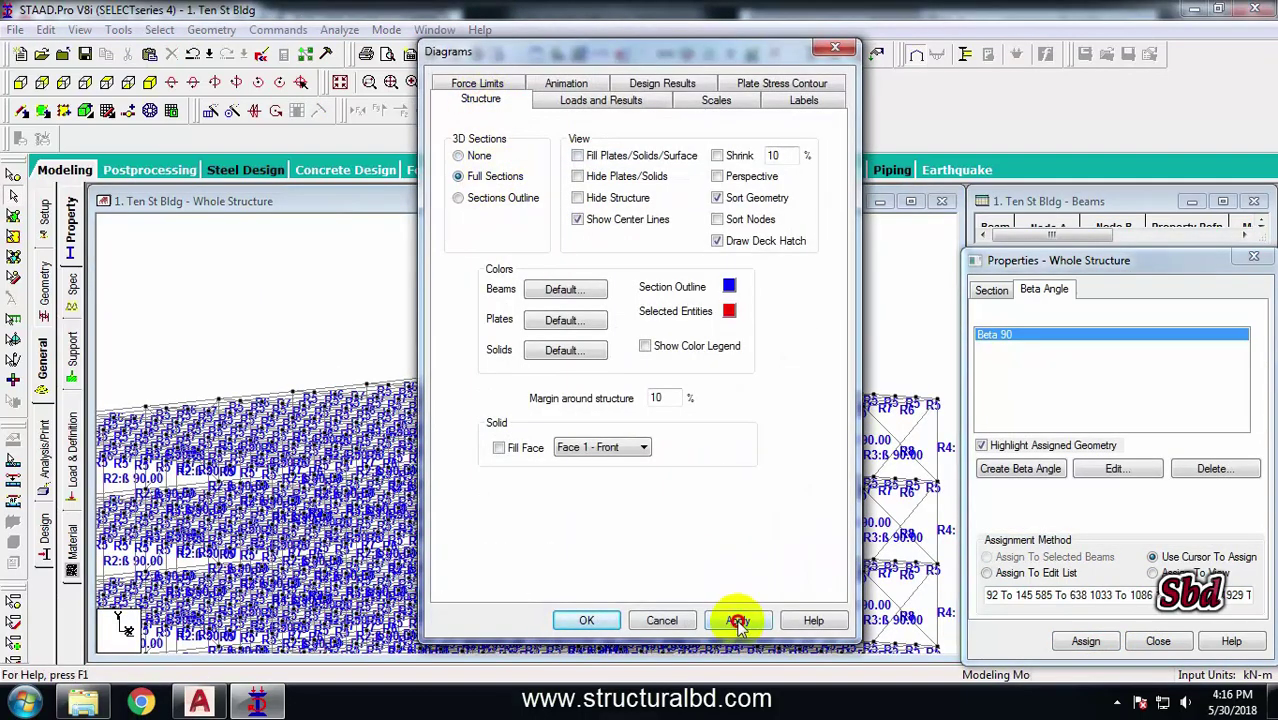
{"action": "left_click", "coordinate": [737, 620]}
{"action": "left_click", "coordinate": [586, 620]}
{"action": "scroll", "coordinate": [676, 309], "scroll_direction": "up", "scroll_amount": 3}
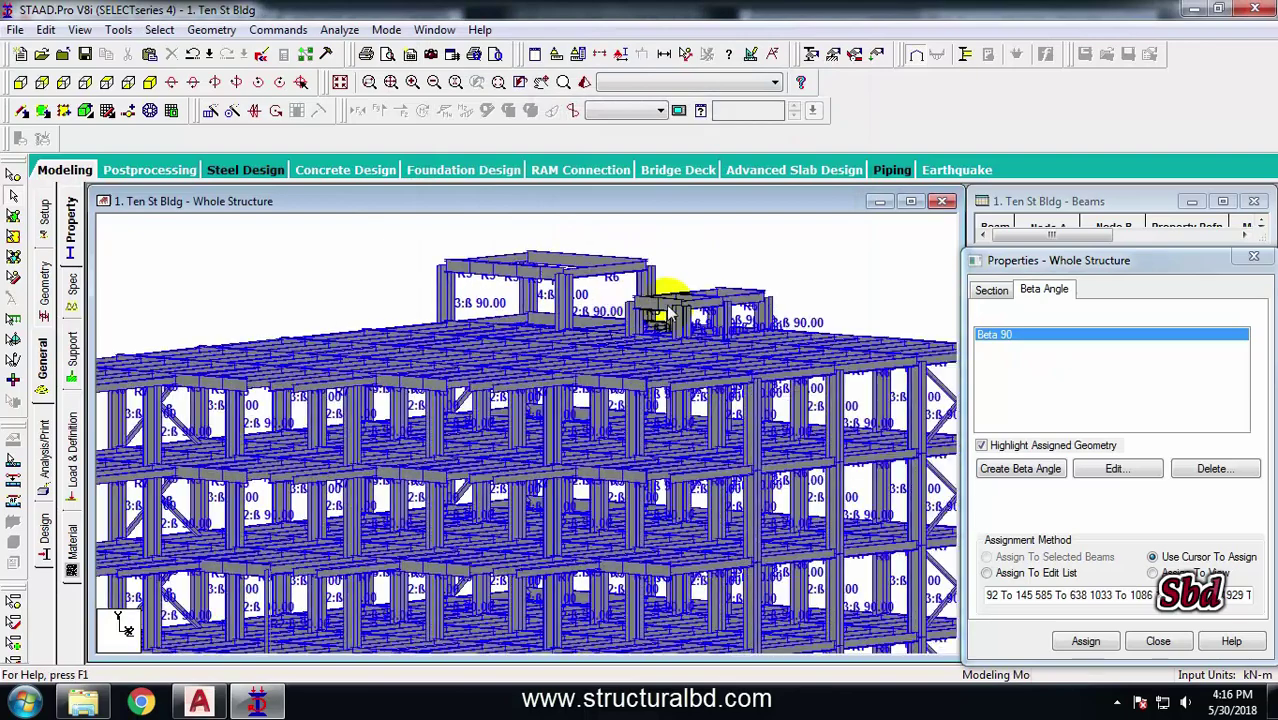
{"action": "middle_click_drag", "start_coordinate": [671, 312], "coordinate": [641, 341]}
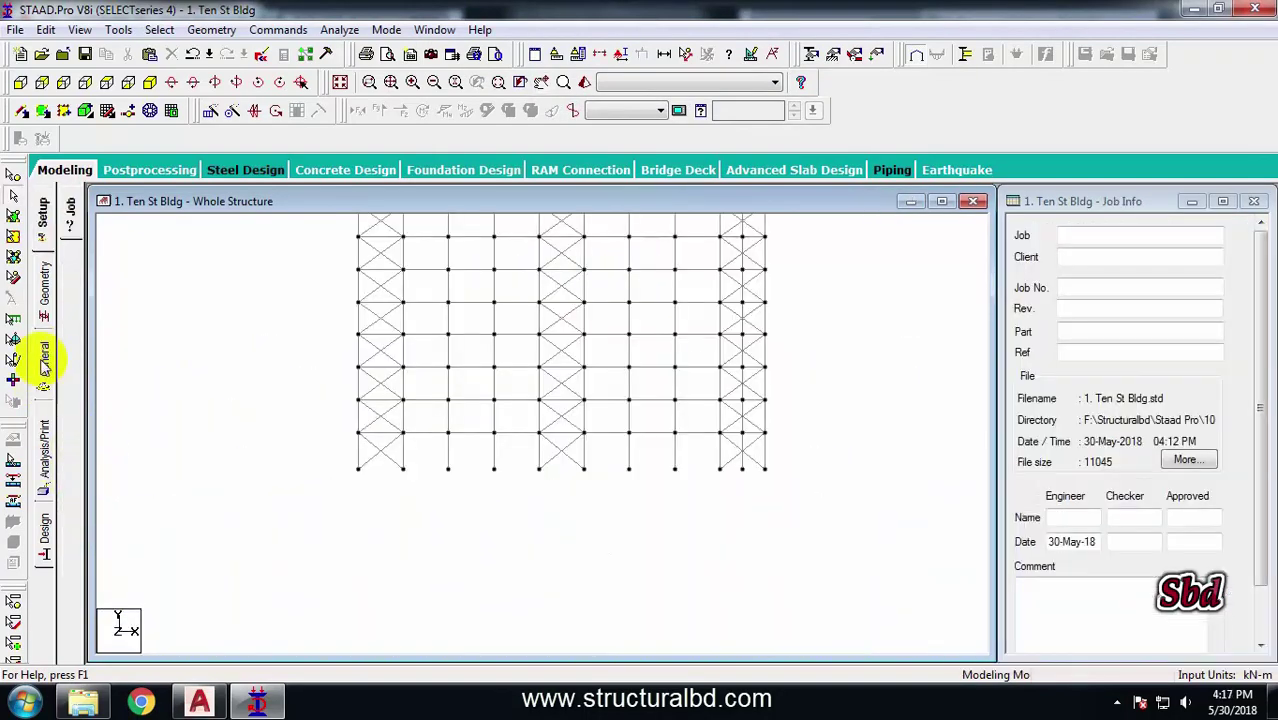
Create a pinned support definition for the structure
{"action": "left_click", "coordinate": [44, 360]}
{"action": "left_click", "coordinate": [72, 345]}
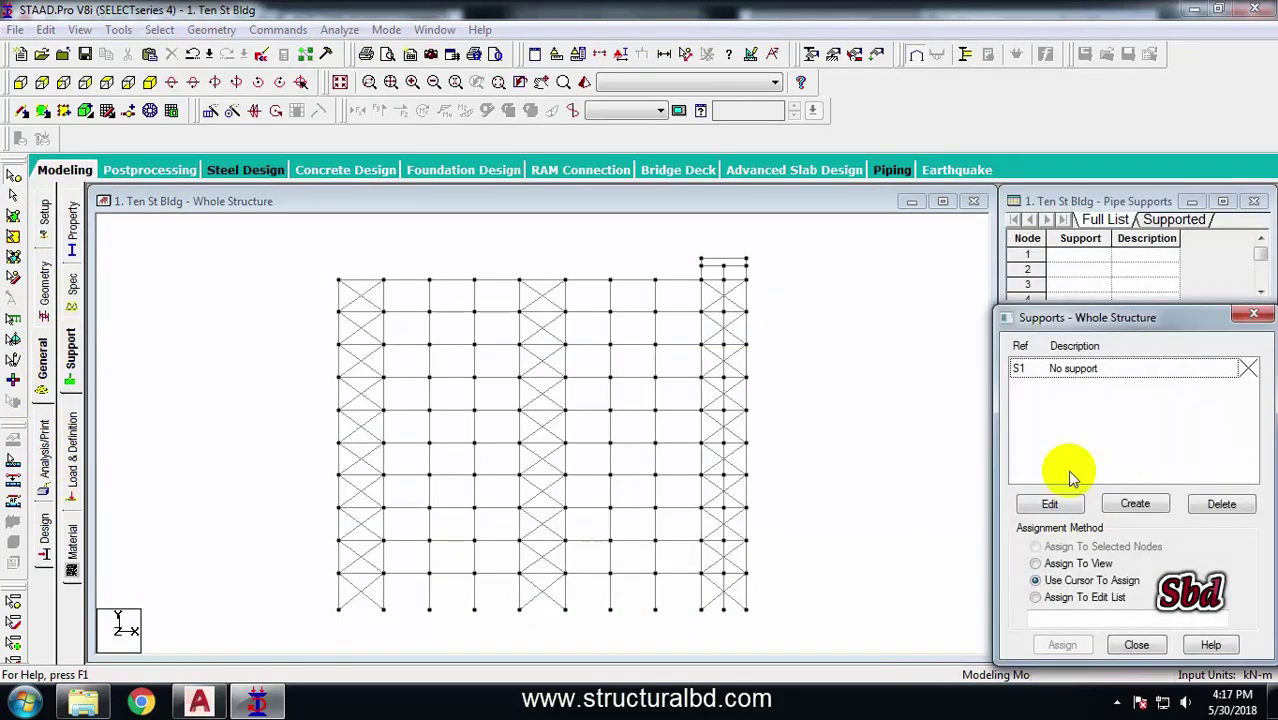
{"action": "left_click", "coordinate": [1137, 506]}
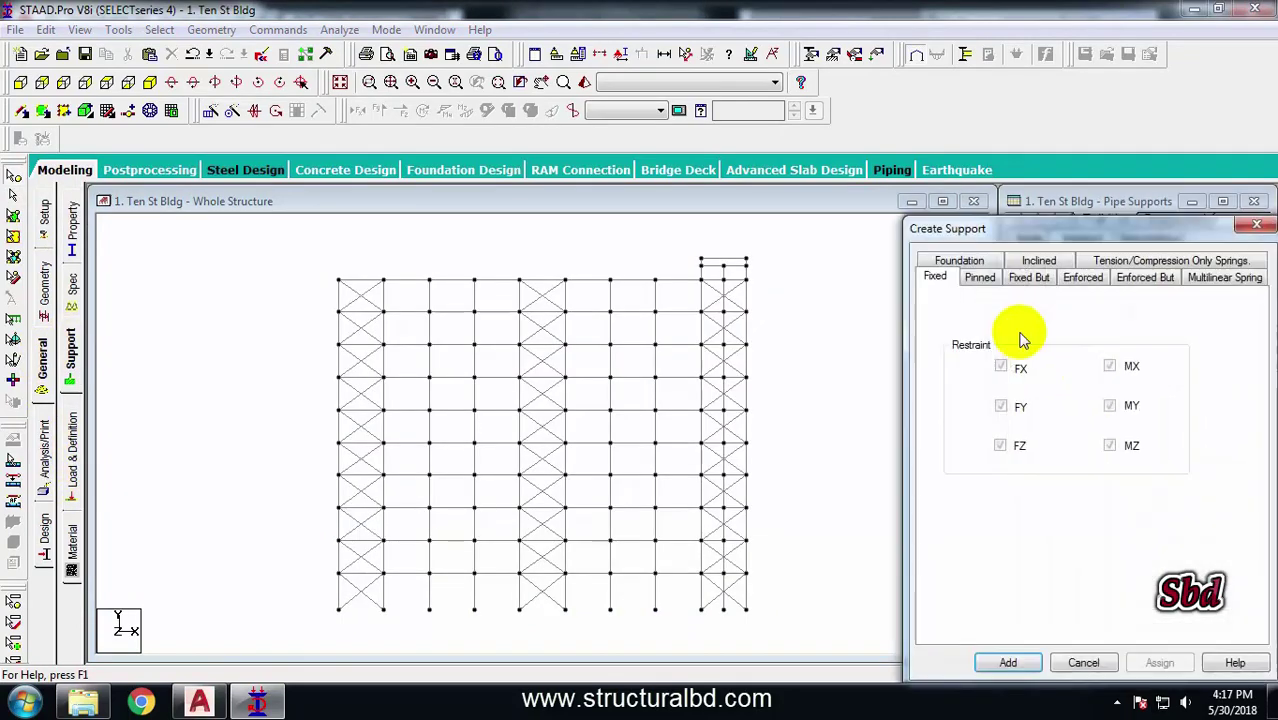
{"action": "left_click", "coordinate": [979, 277]}
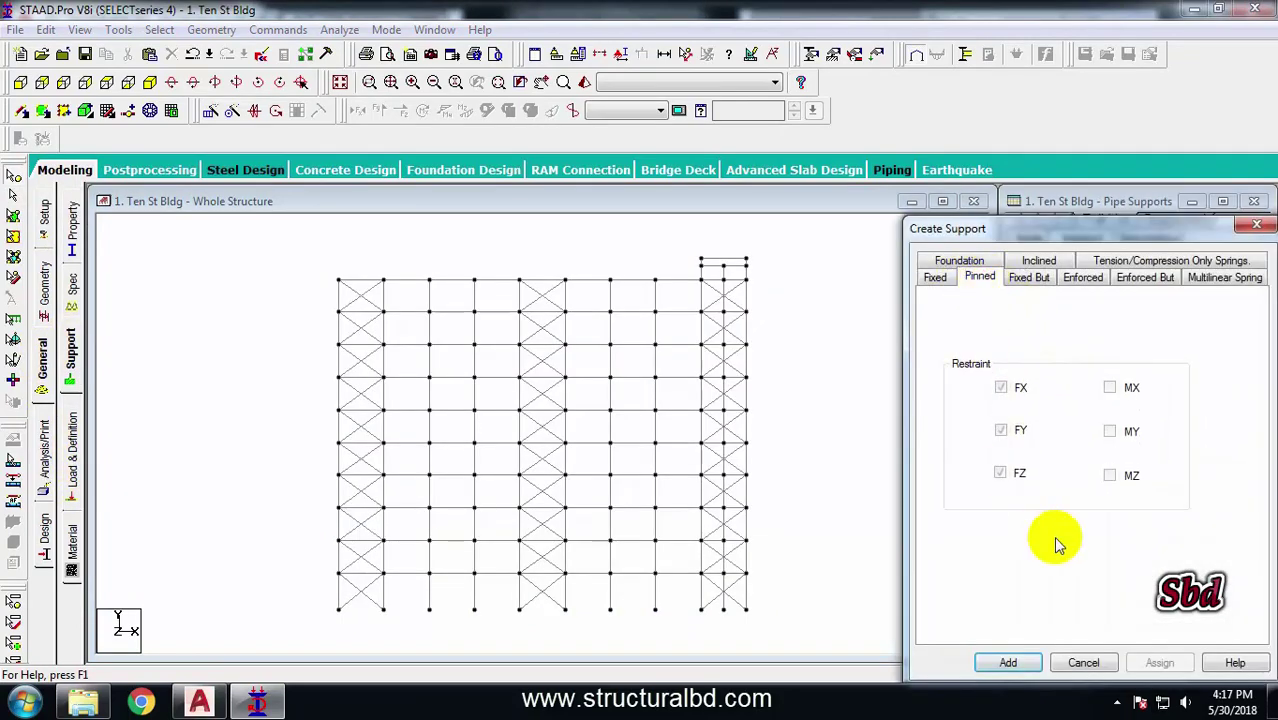
{"action": "left_click", "coordinate": [1008, 665]}
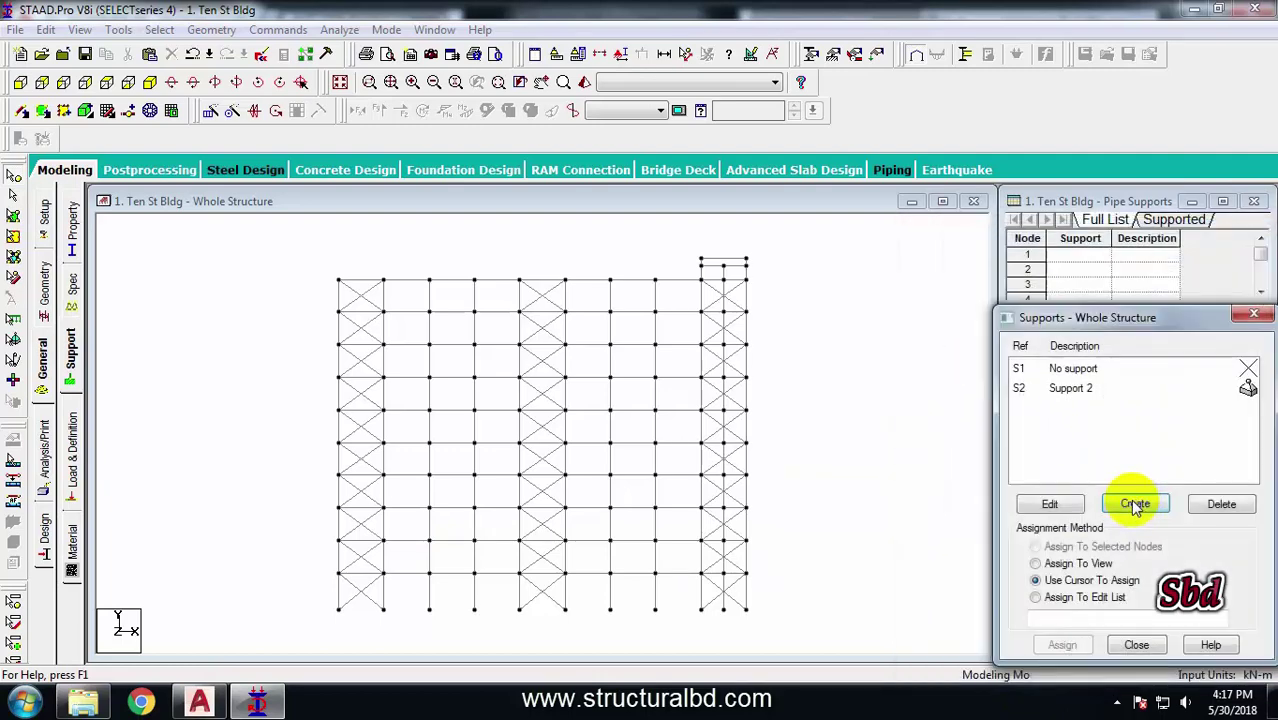
Assign the pinned support to all base nodes of the building, nodes 1 to 54
{"action": "left_click", "coordinate": [1060, 390]}
{"action": "left_click", "coordinate": [13, 178]}
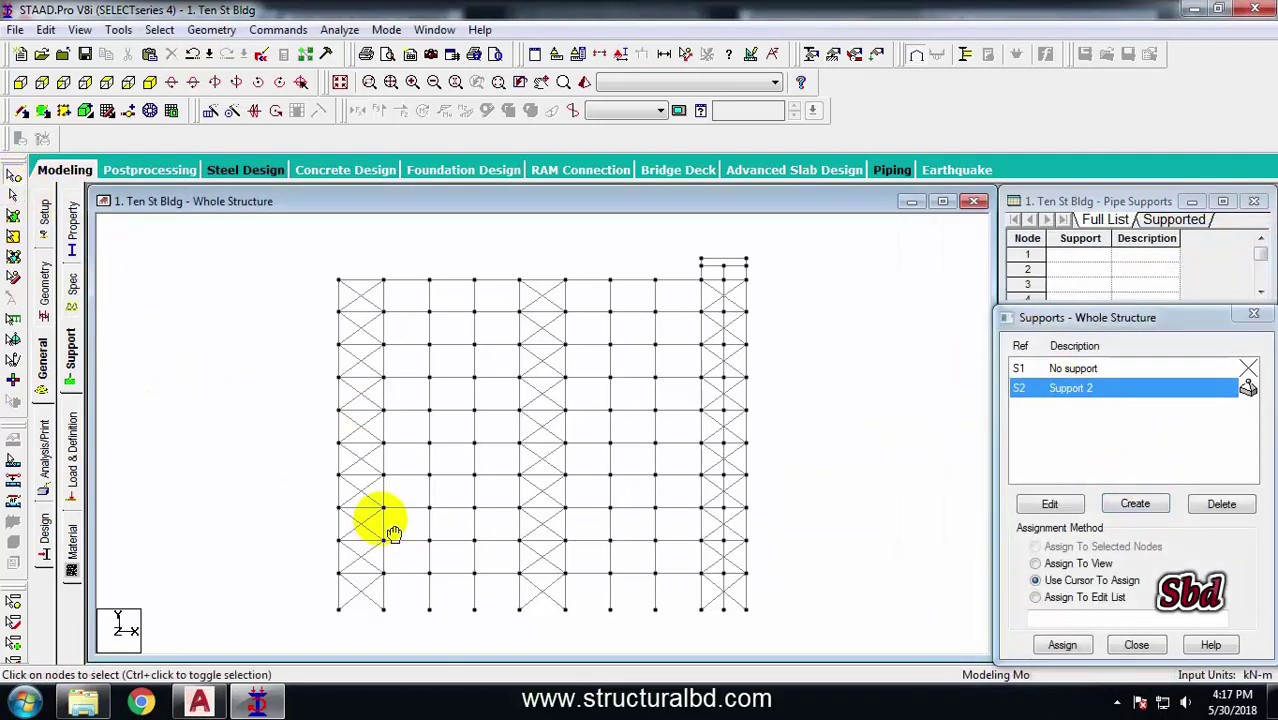
{"action": "middle_click_drag", "start_coordinate": [380, 522], "coordinate": [300, 471]}
{"action": "left_click_drag", "start_coordinate": [787, 502], "coordinate": [790, 504]}
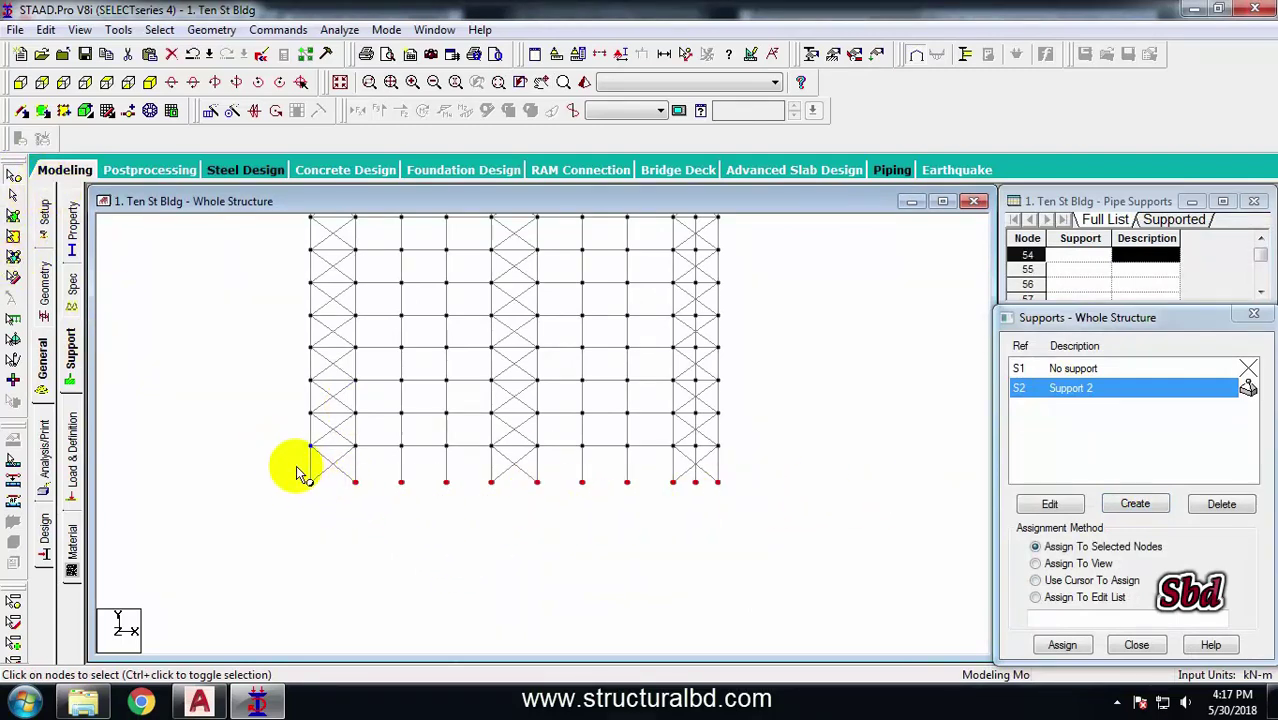
{"action": "left_click", "coordinate": [1088, 398]}
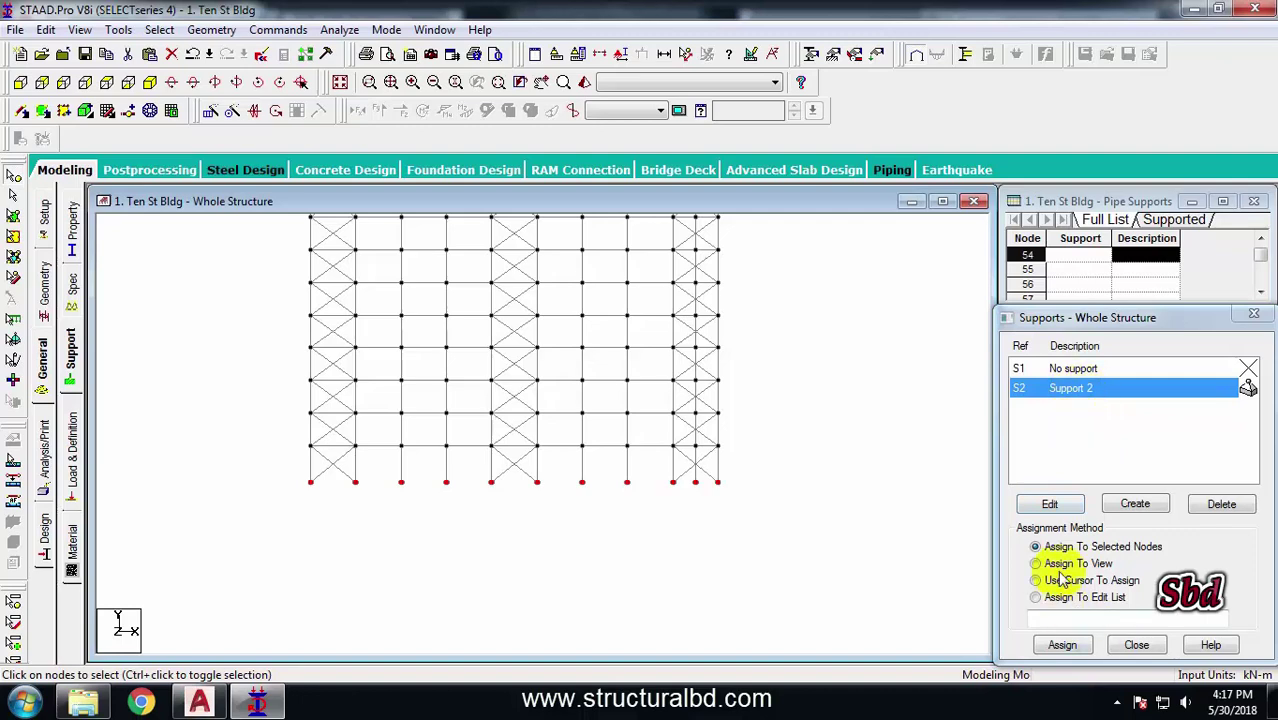
{"action": "left_click", "coordinate": [1062, 644]}
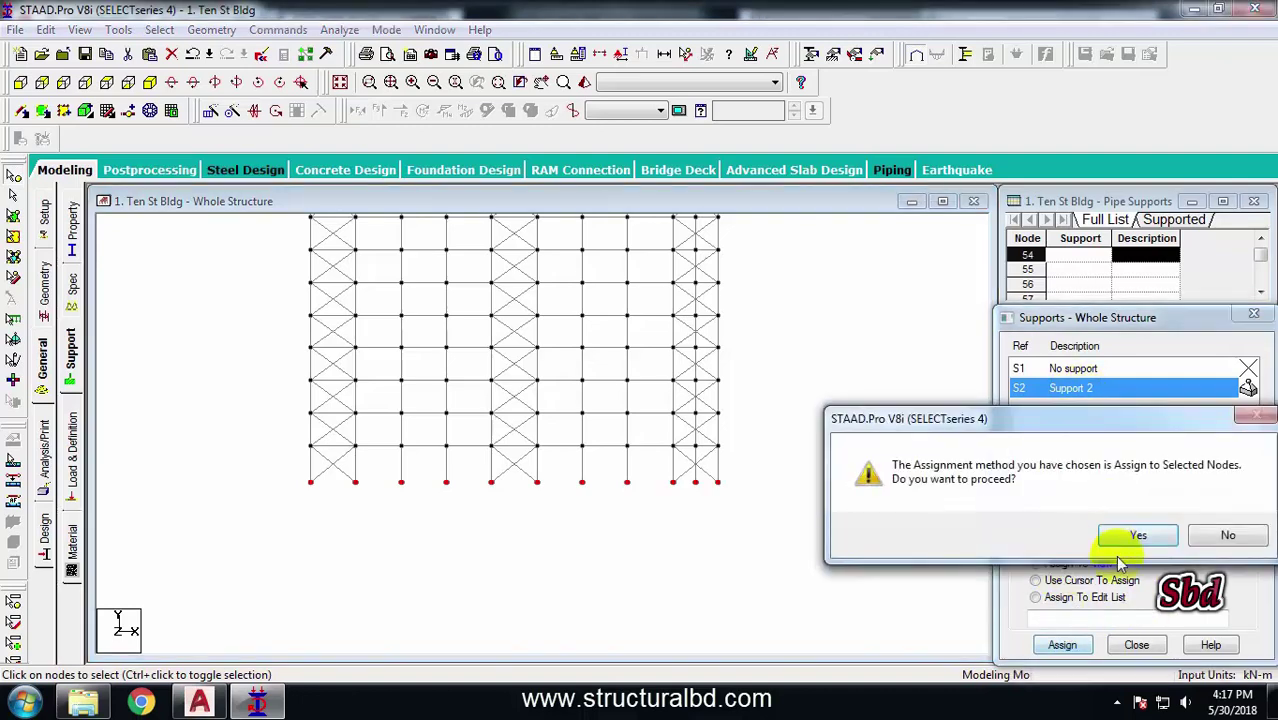
{"action": "left_click", "coordinate": [1135, 531]}
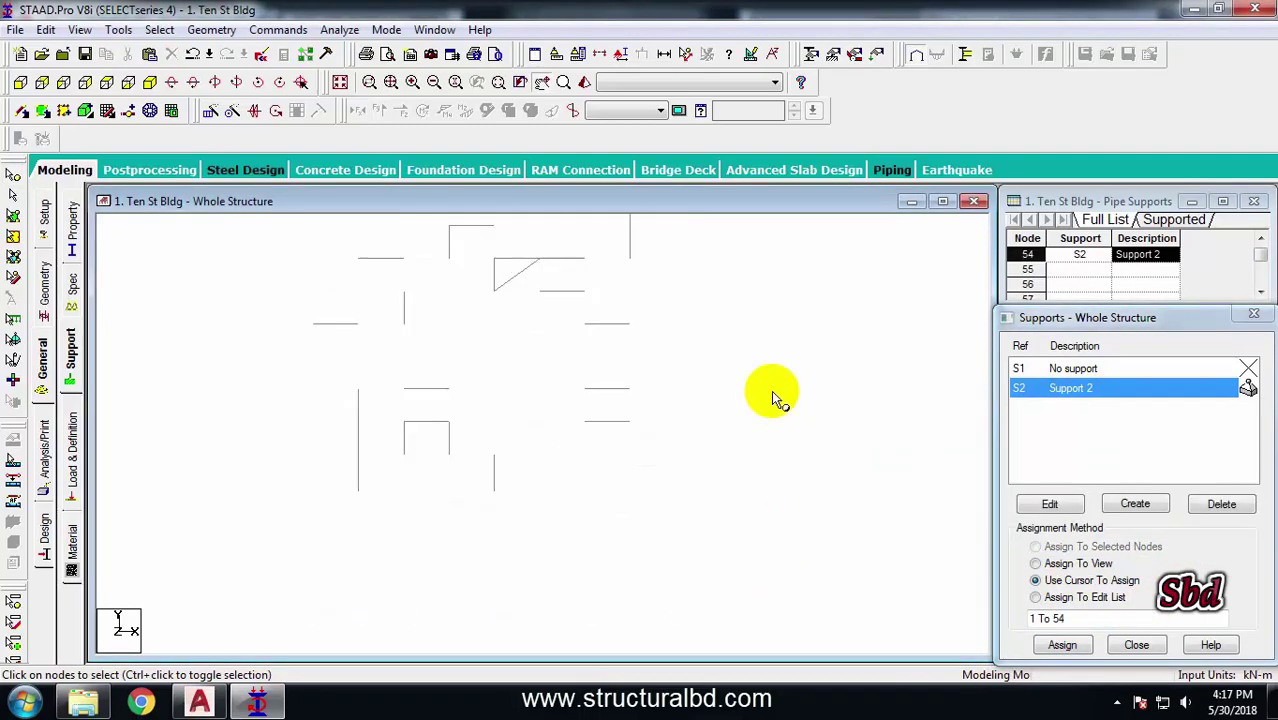
Inspect the supports along the building's base, then check the whole structure from below in a 3D rendered view
{"action": "middle_click_drag", "start_coordinate": [791, 436], "coordinate": [734, 500]}
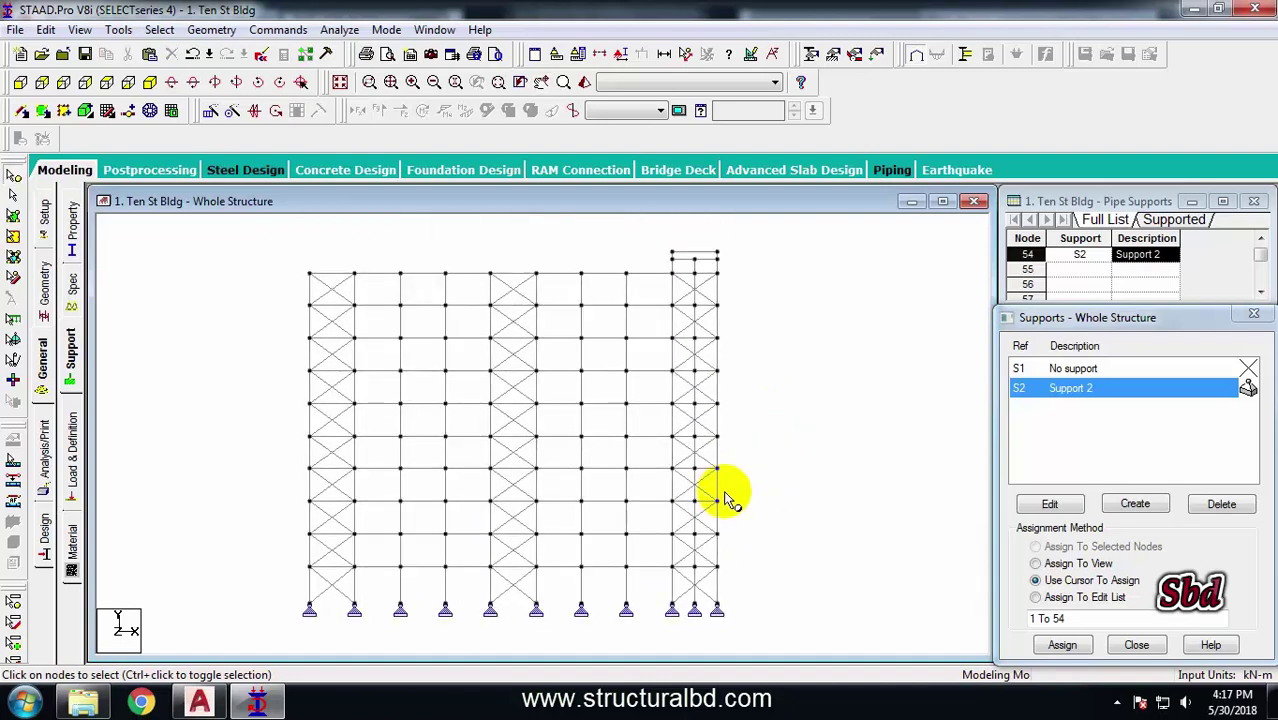
{"action": "middle_click_drag", "start_coordinate": [793, 485], "coordinate": [786, 439]}
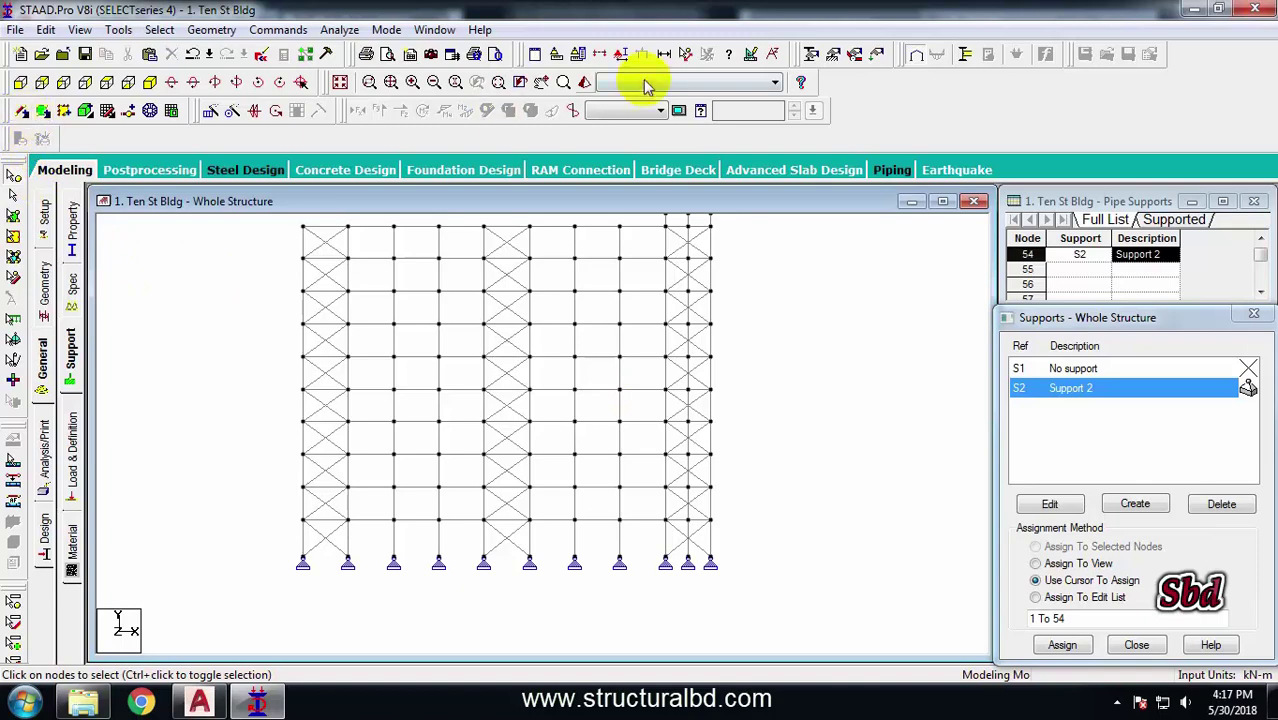
{"action": "left_click", "coordinate": [584, 82]}
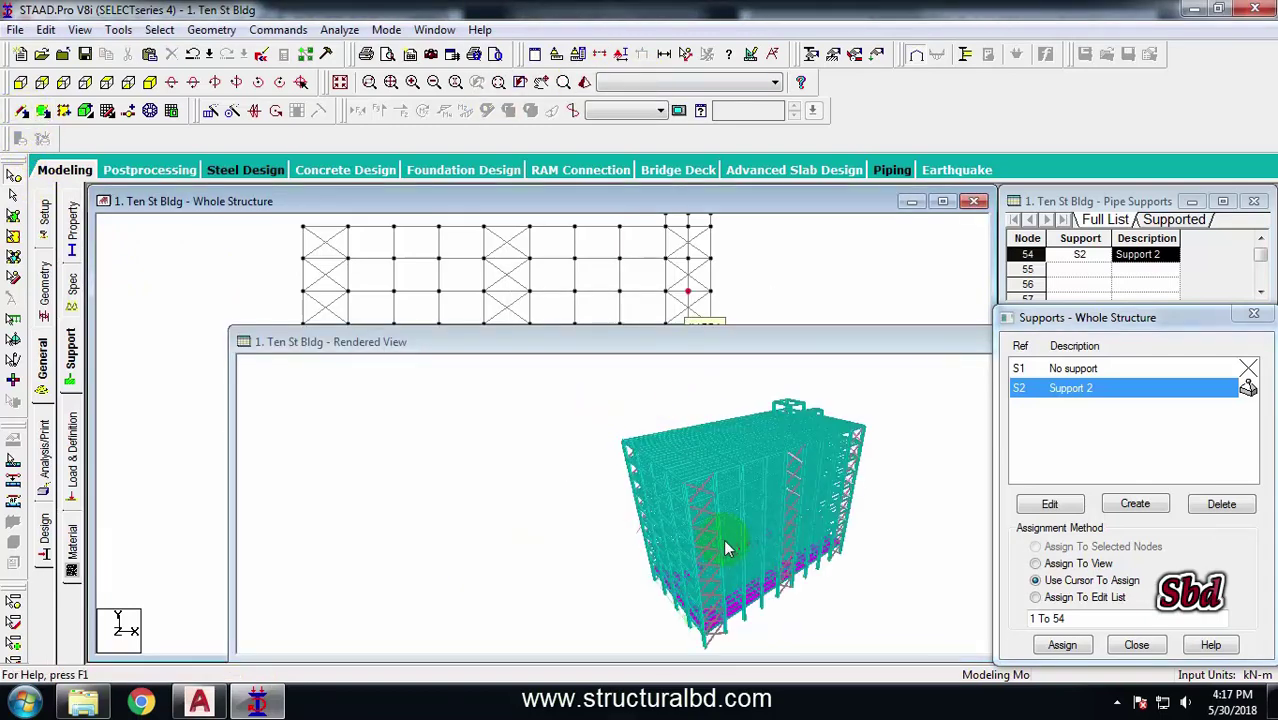
{"action": "left_click_drag", "start_coordinate": [727, 548], "coordinate": [742, 598]}
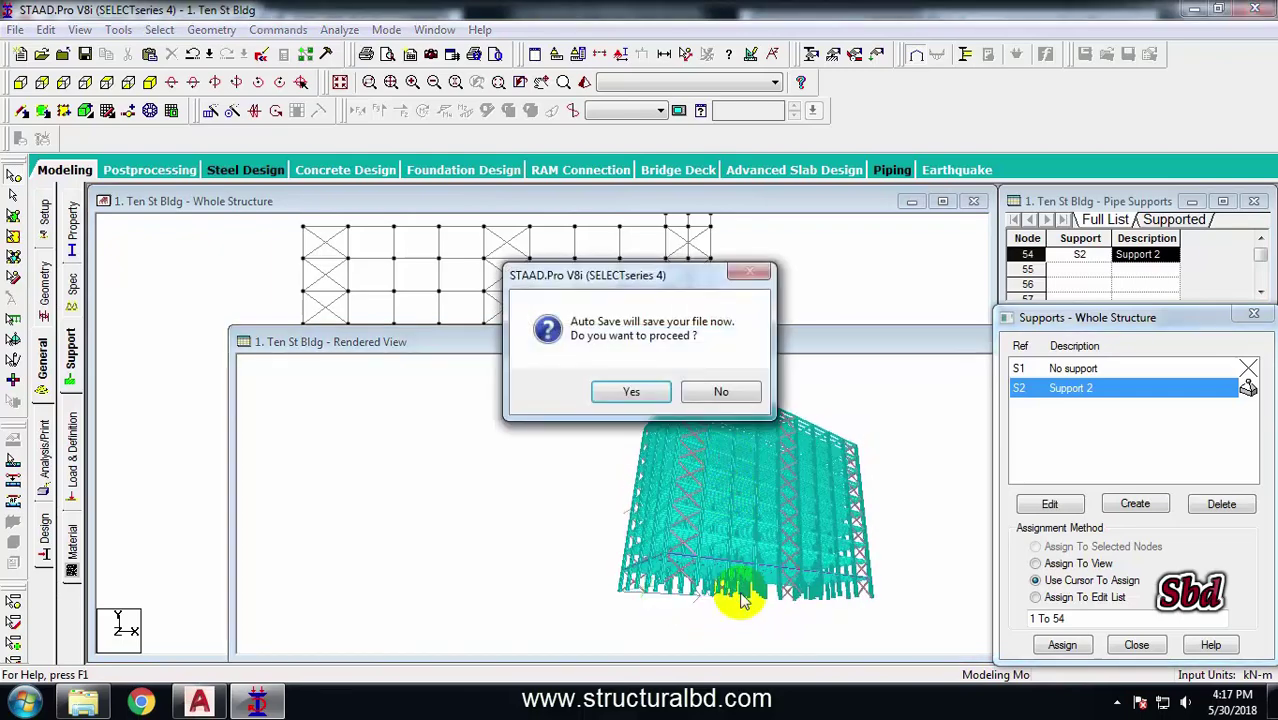
Accept the auto save and save the modified structure under its current file
{"action": "left_click", "coordinate": [632, 392]}
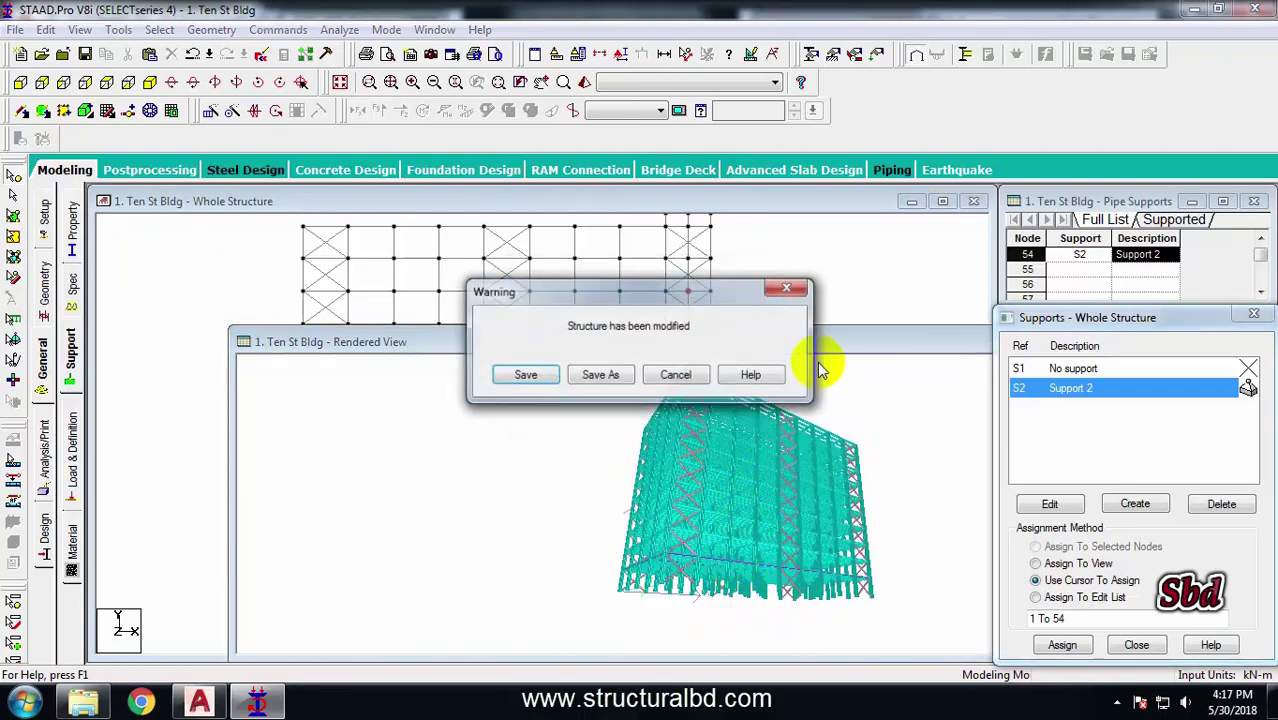
{"action": "left_click", "coordinate": [529, 374]}
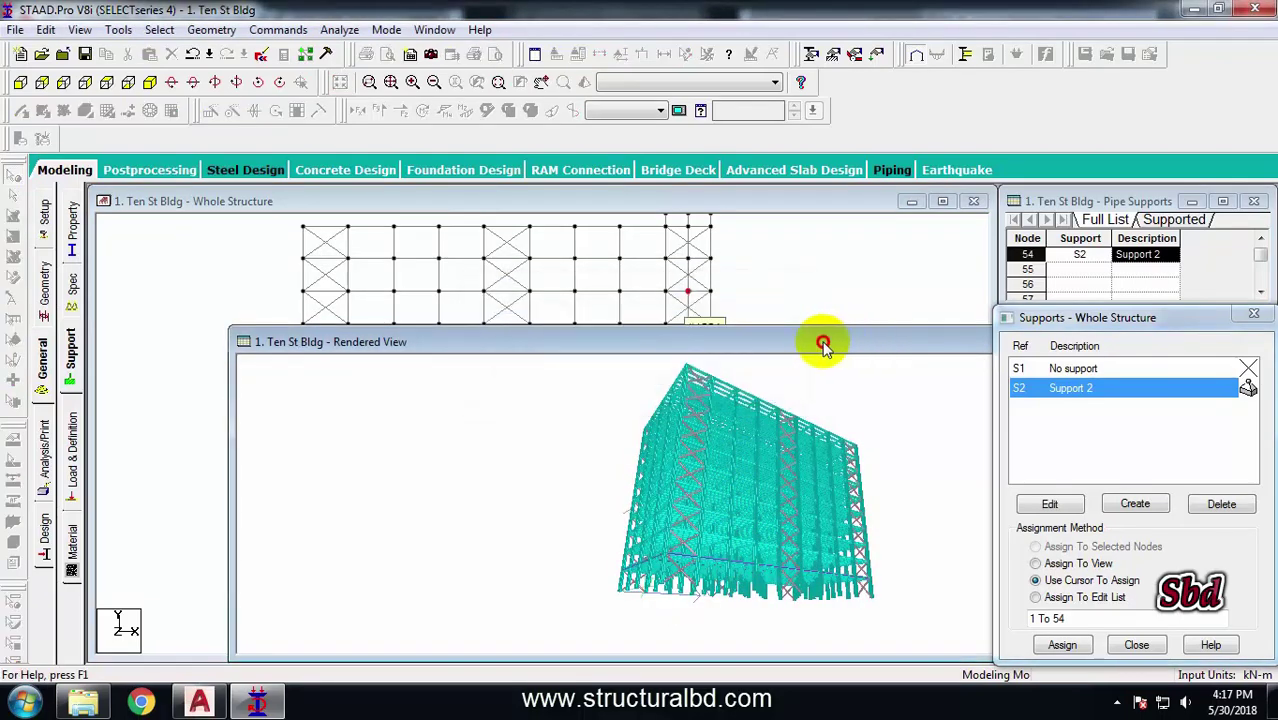
{"action": "left_click", "coordinate": [820, 289]}
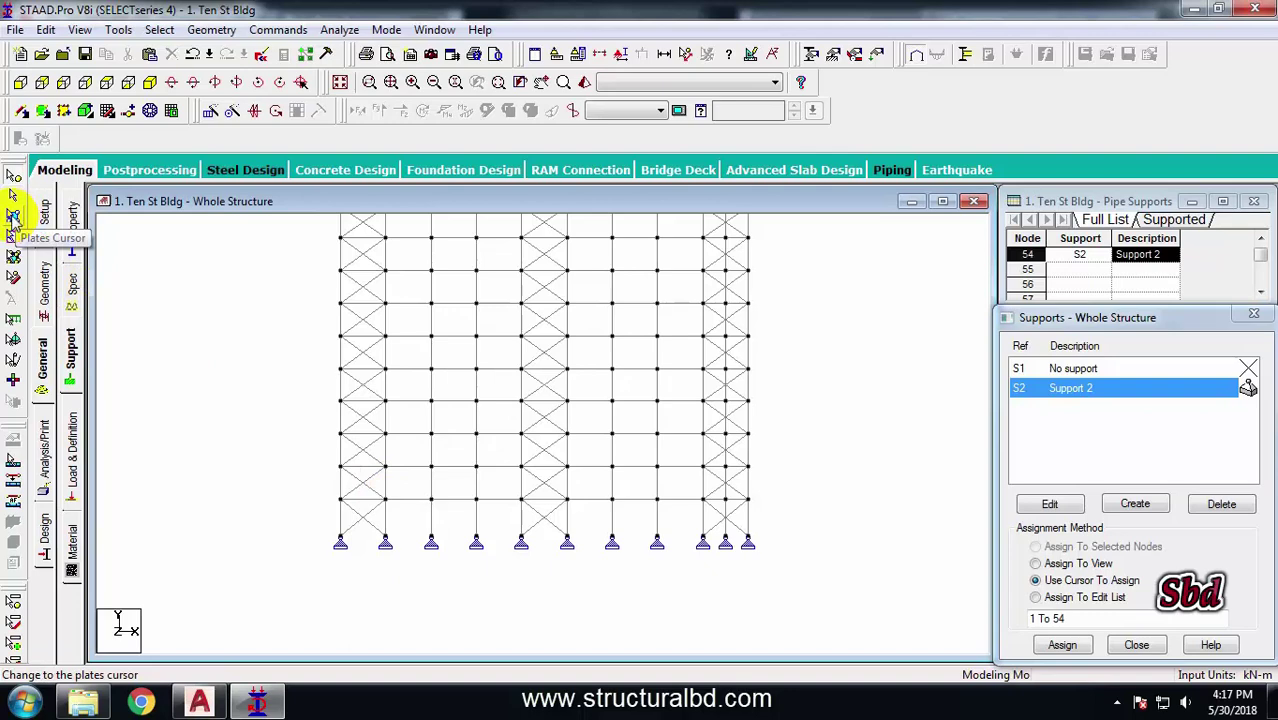
Repeat the lowest floor's plates upward along global Y in 9 steps with a spacing of 3.6 m
{"action": "left_click", "coordinate": [13, 215]}
{"action": "left_click_drag", "start_coordinate": [322, 491], "coordinate": [818, 517]}
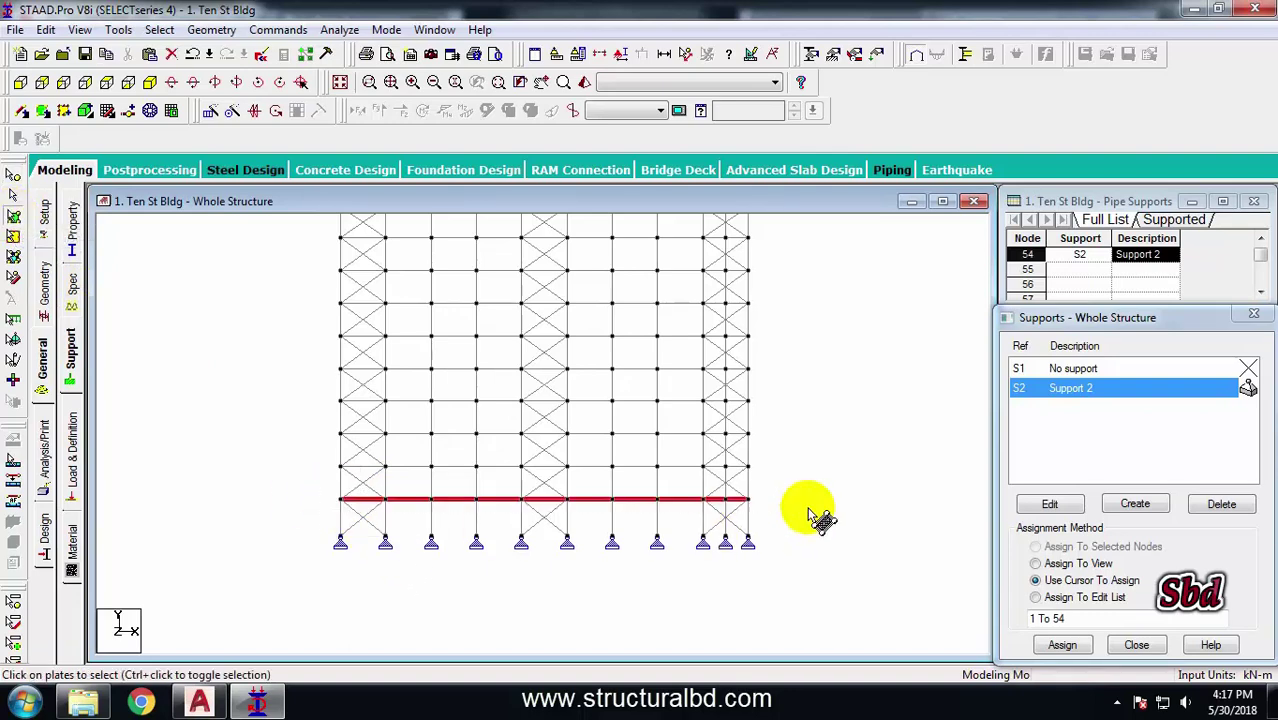
{"action": "left_click", "coordinate": [210, 112]}
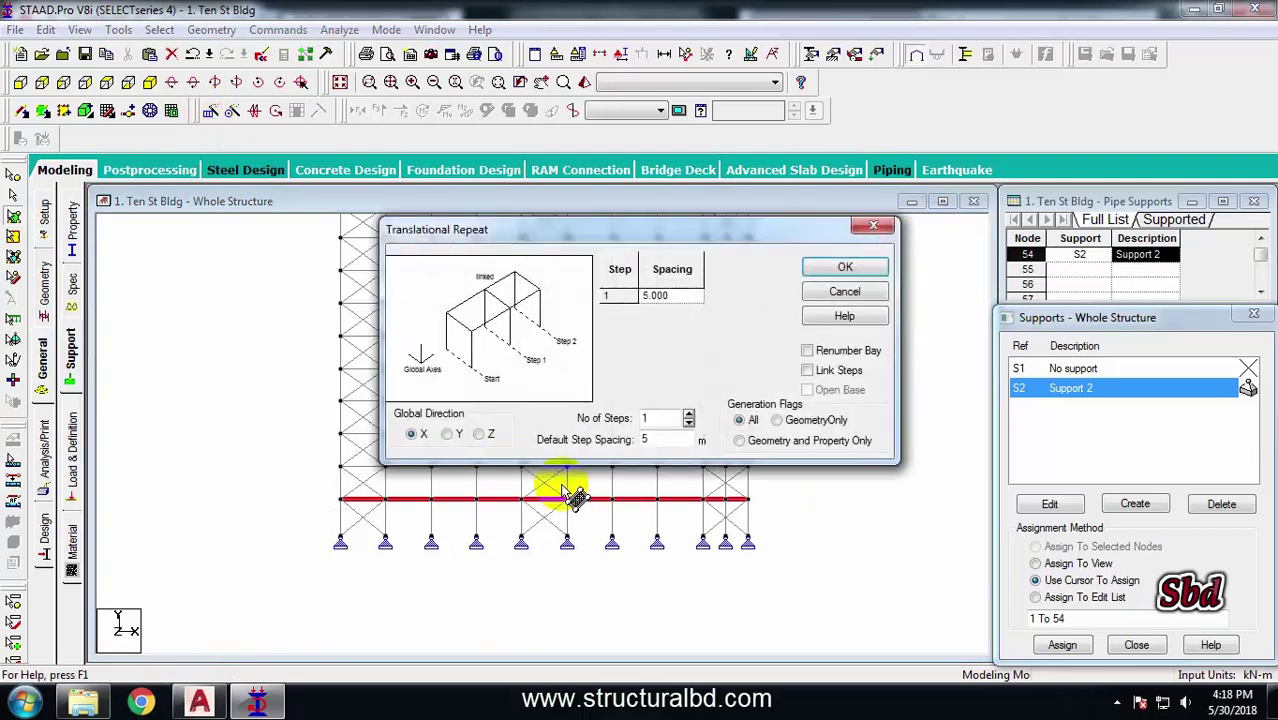
{"action": "left_click", "coordinate": [448, 434]}
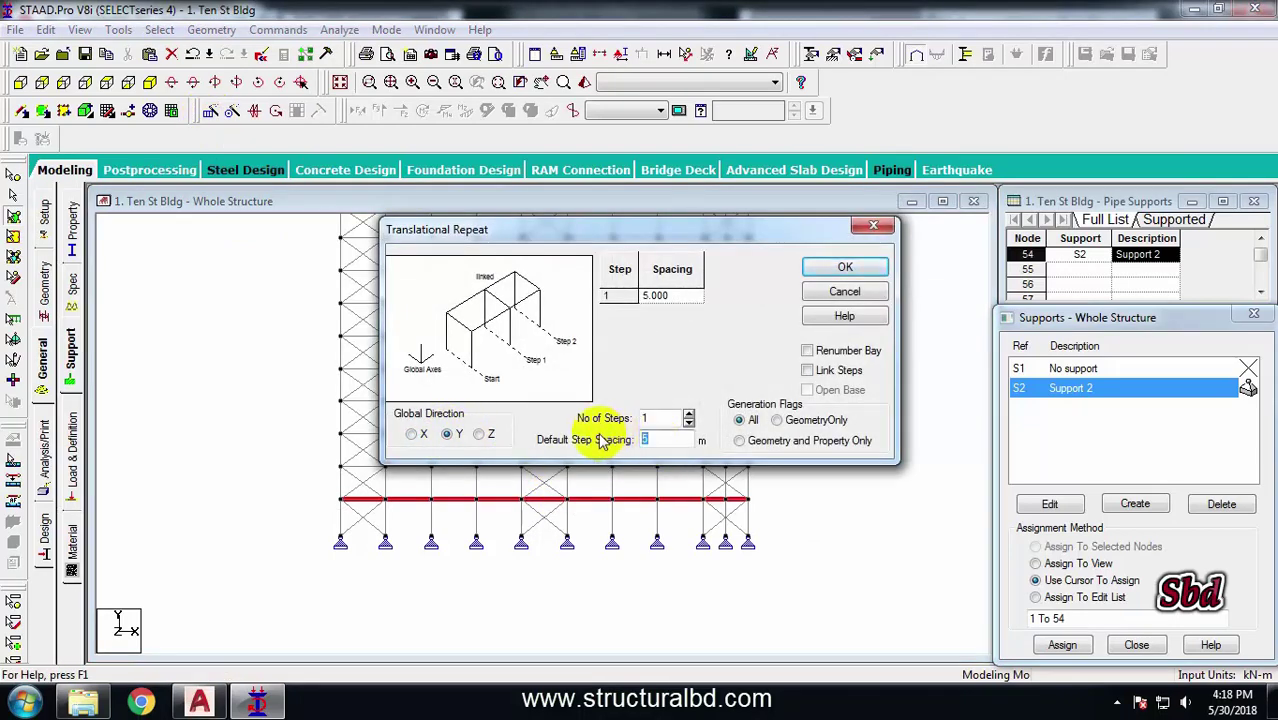
{"action": "type", "text": "3.6"}
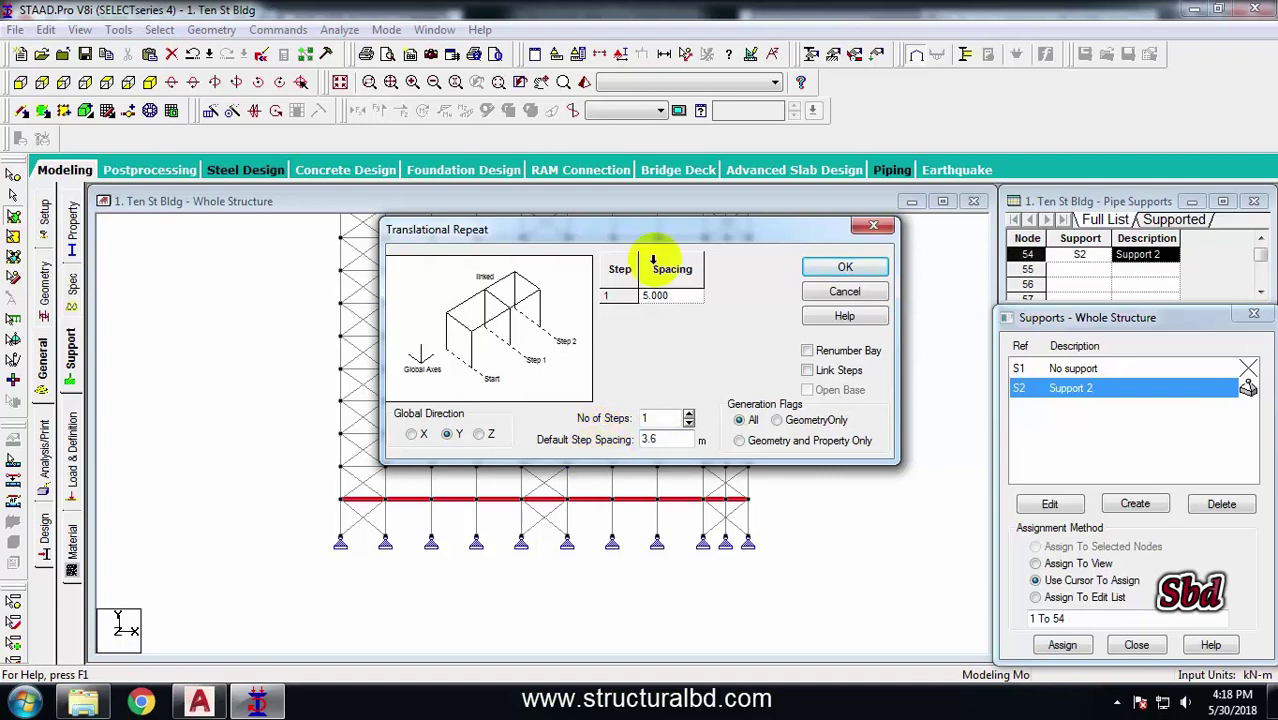
{"action": "double_click", "coordinate": [660, 419]}
{"action": "type", "text": "9"}
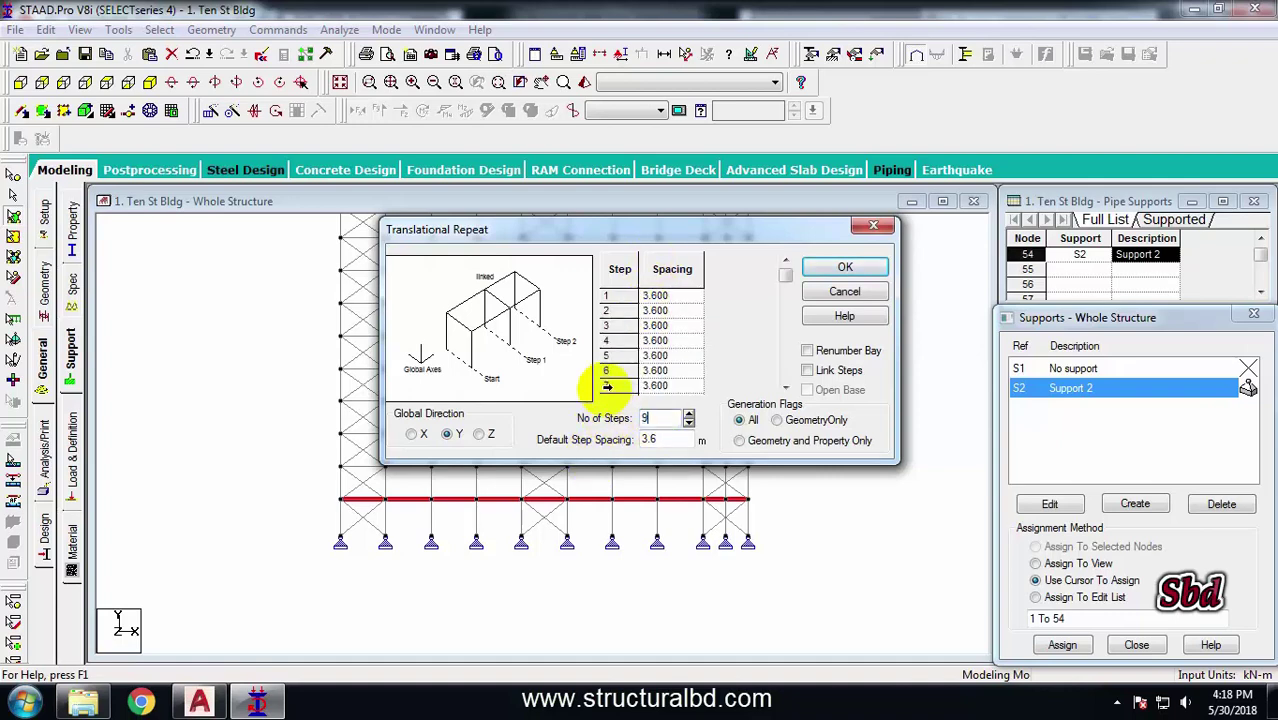
{"action": "left_click", "coordinate": [846, 268]}
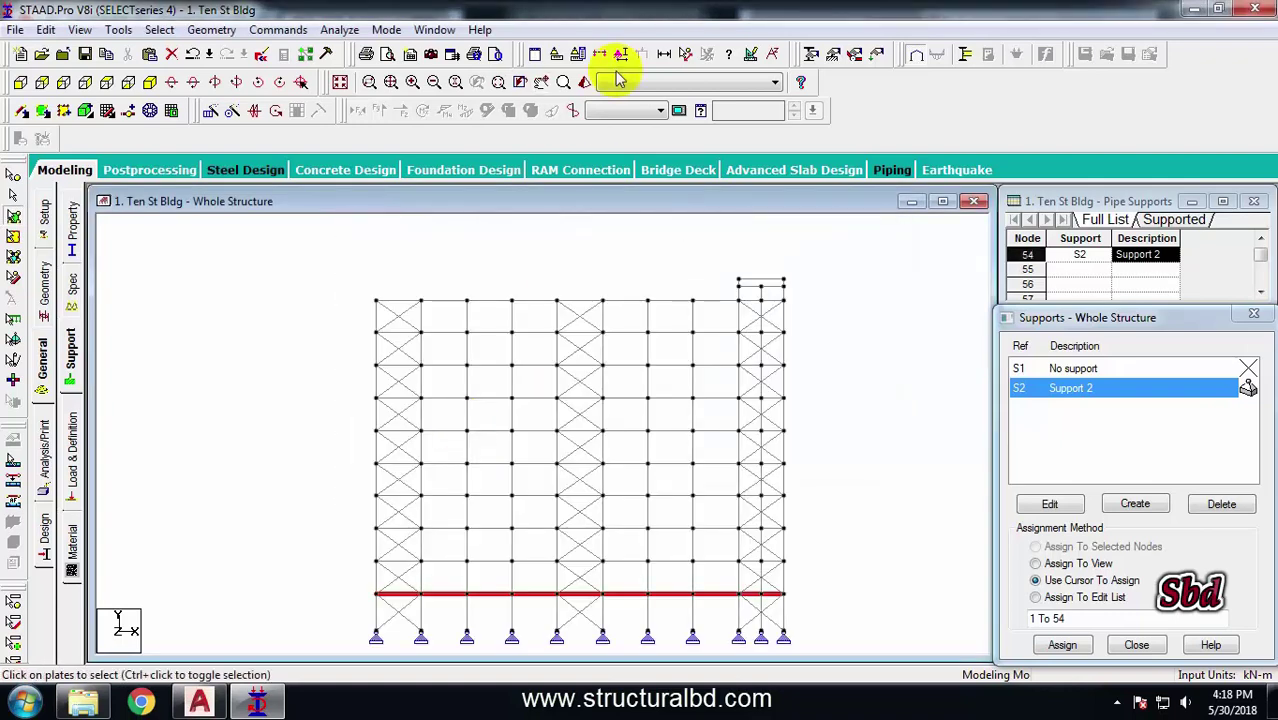
Clear the plate selection and examine the floor plates of every storey in a 3D rendered view
{"action": "left_click", "coordinate": [436, 251]}
{"action": "left_click", "coordinate": [584, 82]}
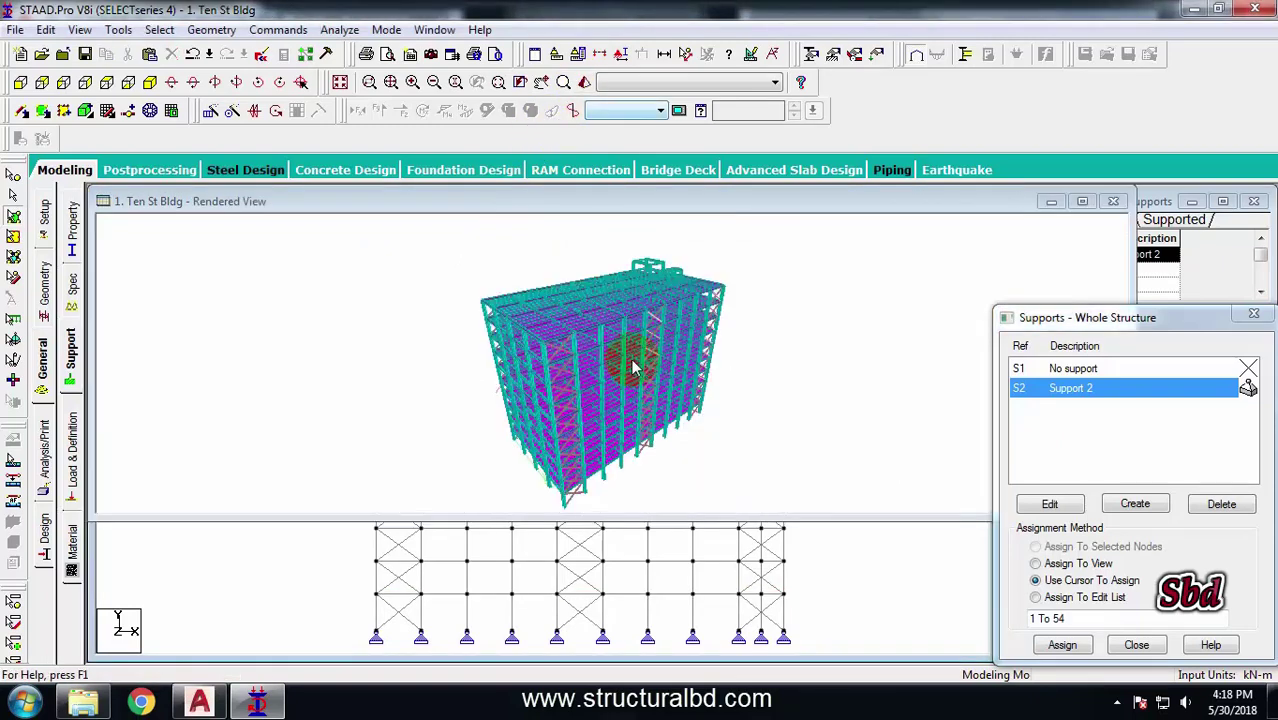
{"action": "left_click_drag", "start_coordinate": [604, 340], "coordinate": [414, 334]}
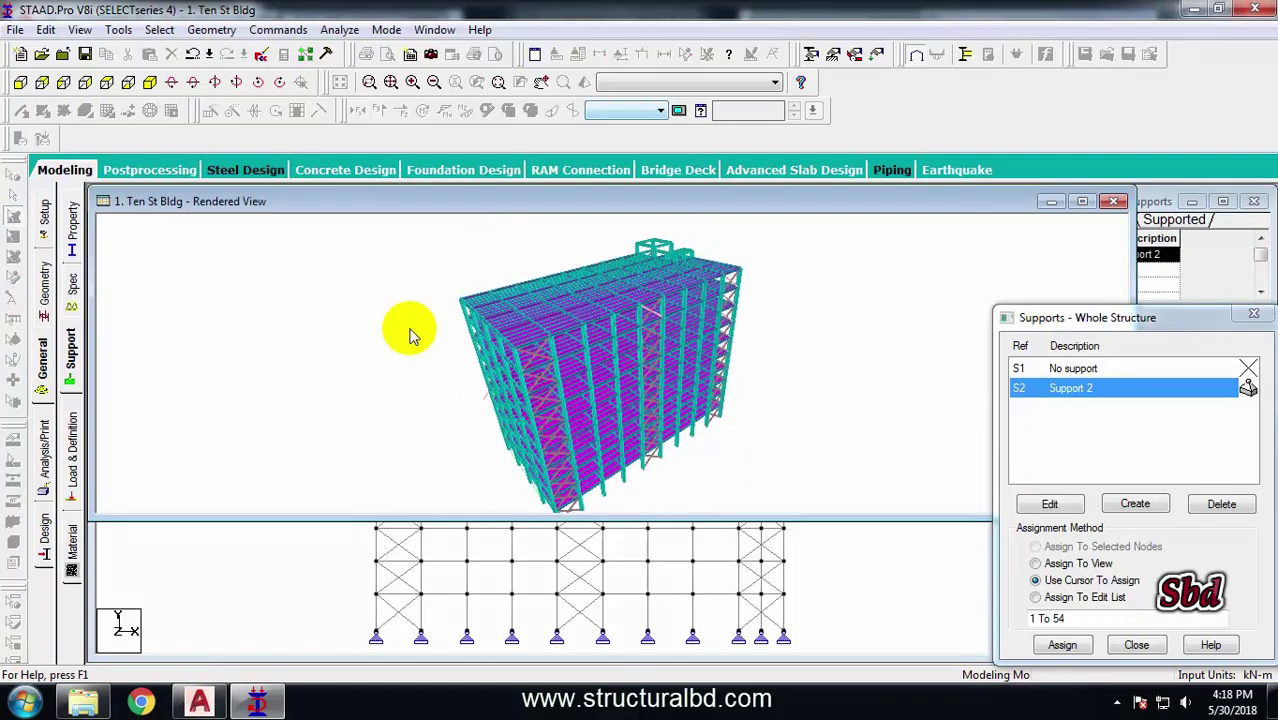
Close the 3D rendered view and show the whole structure's wireframe isometrically
{"action": "left_click", "coordinate": [1113, 201]}
{"action": "middle_click_drag", "start_coordinate": [740, 432], "coordinate": [717, 493]}
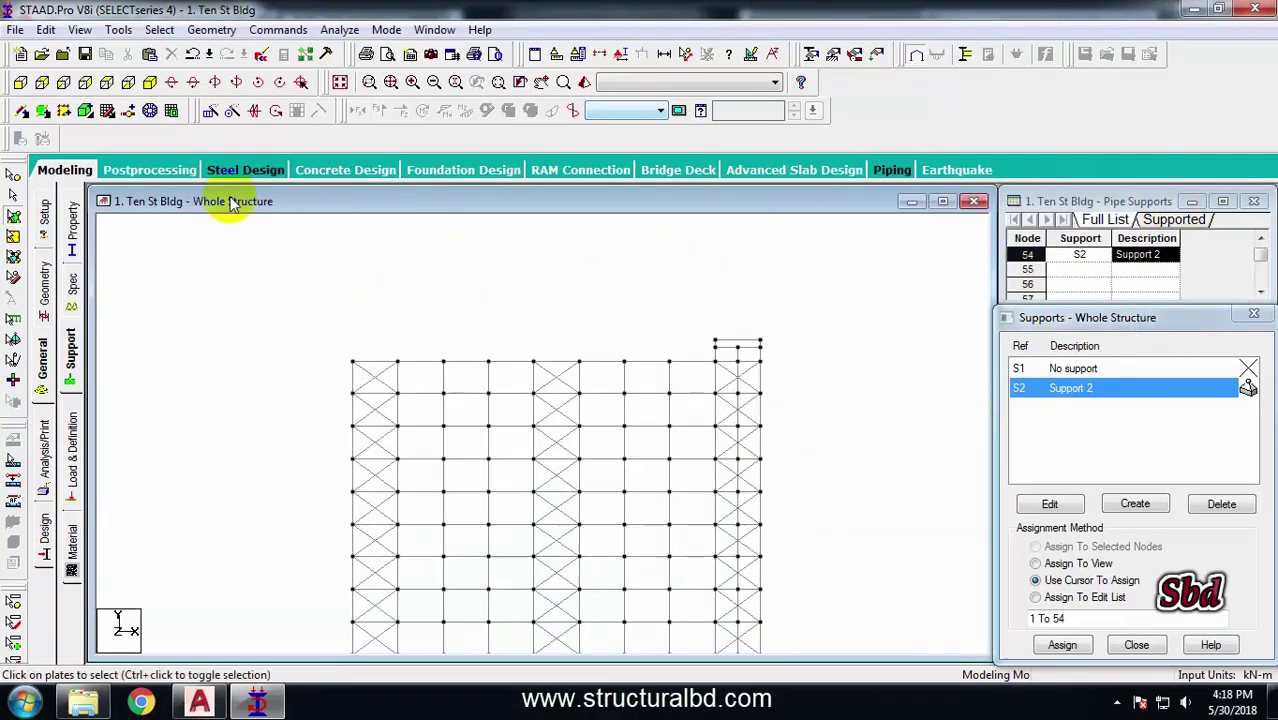
{"action": "left_click_drag", "start_coordinate": [145, 73], "coordinate": [151, 74]}
{"action": "left_click", "coordinate": [157, 83]}
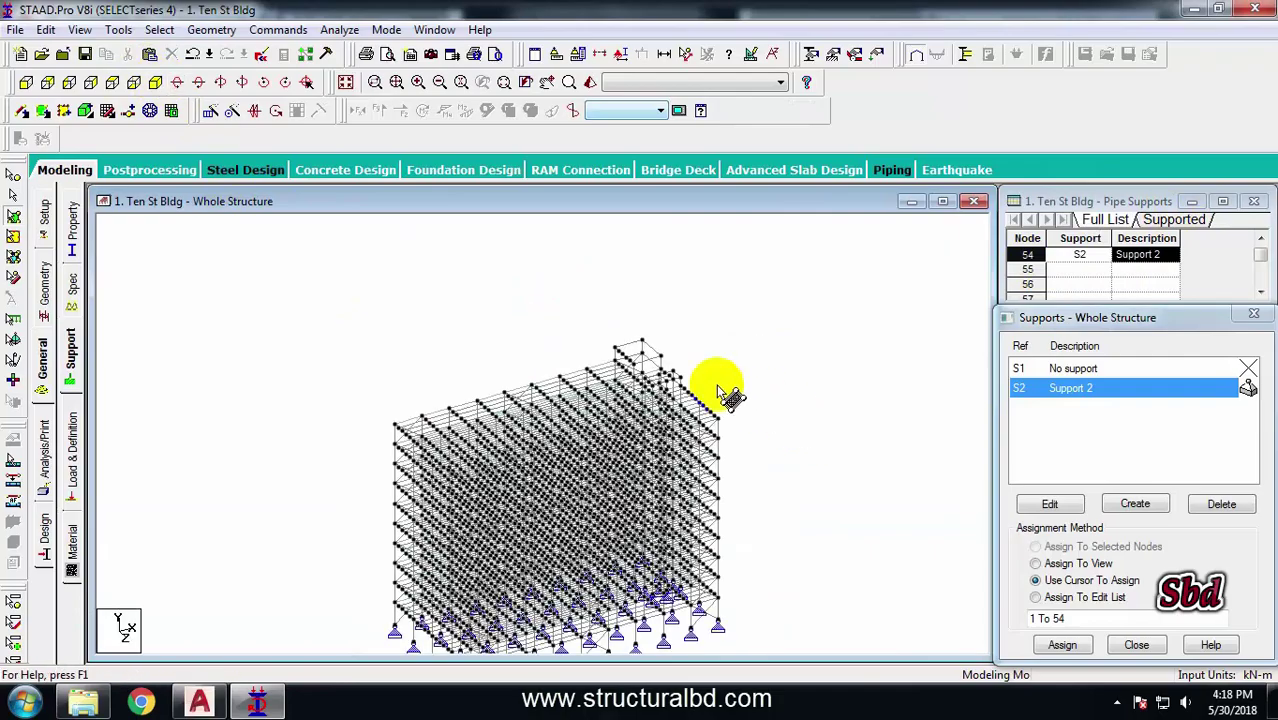
Isolate the top beams of the two raised roof frames in a new view within the active window, seen in plan
{"action": "scroll", "coordinate": [653, 419], "scroll_direction": "up", "scroll_amount": 5}
{"action": "scroll", "coordinate": [620, 405], "scroll_direction": "up", "scroll_amount": 3}
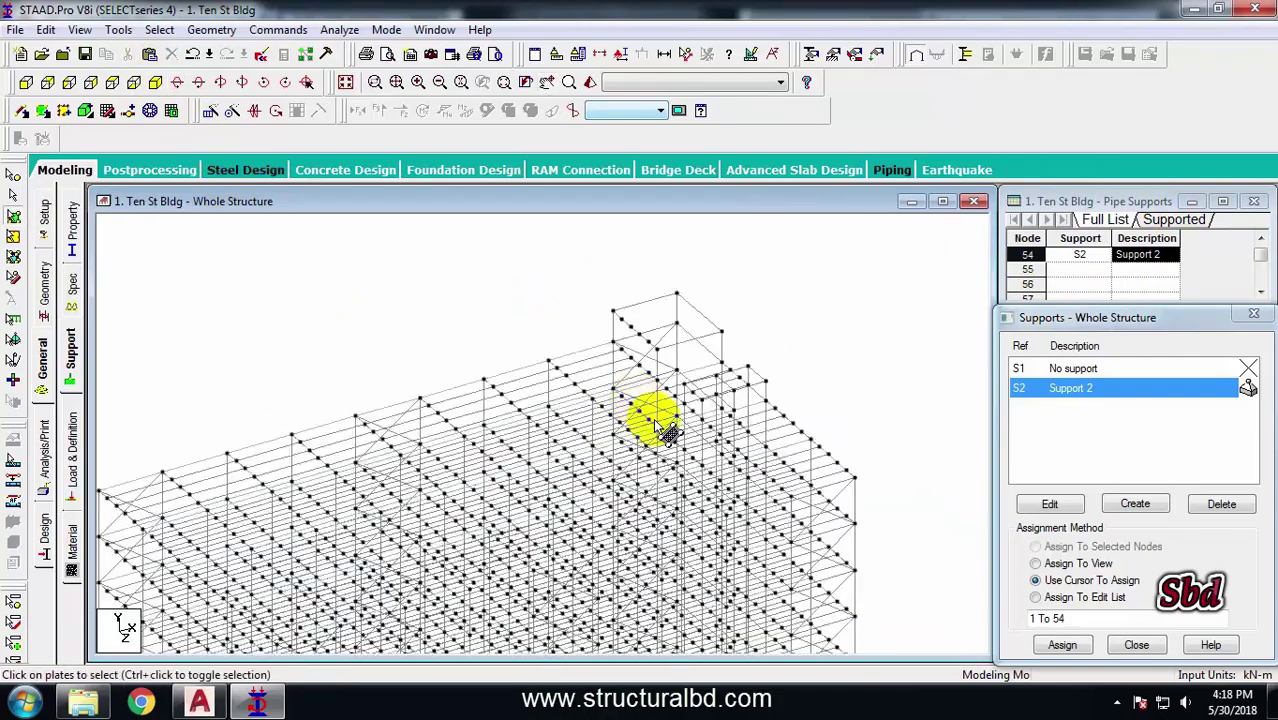
{"action": "scroll", "coordinate": [651, 372], "scroll_direction": "up", "scroll_amount": 3}
{"action": "scroll", "coordinate": [692, 364], "scroll_direction": "down", "scroll_amount": 5}
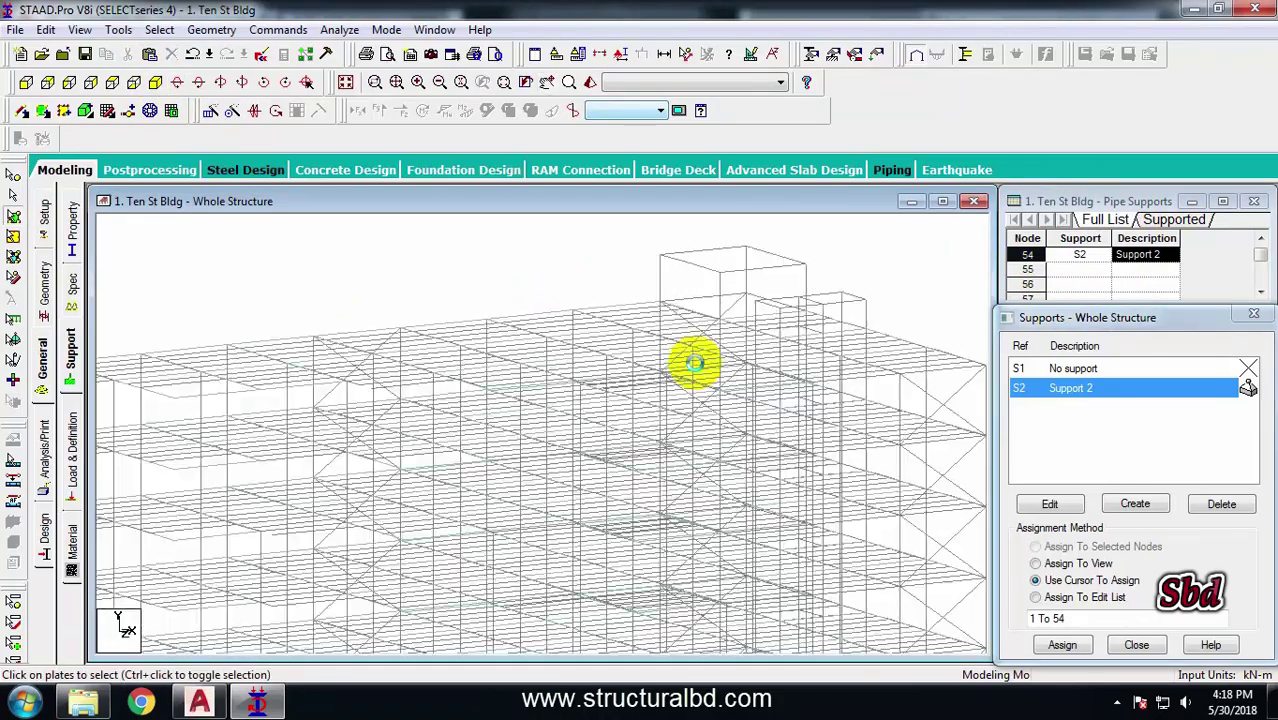
{"action": "key", "text": "Up"}
{"action": "key", "text": "Up"}
{"action": "key", "text": "Up"}
{"action": "middle_click_drag", "start_coordinate": [808, 324], "coordinate": [678, 404]}
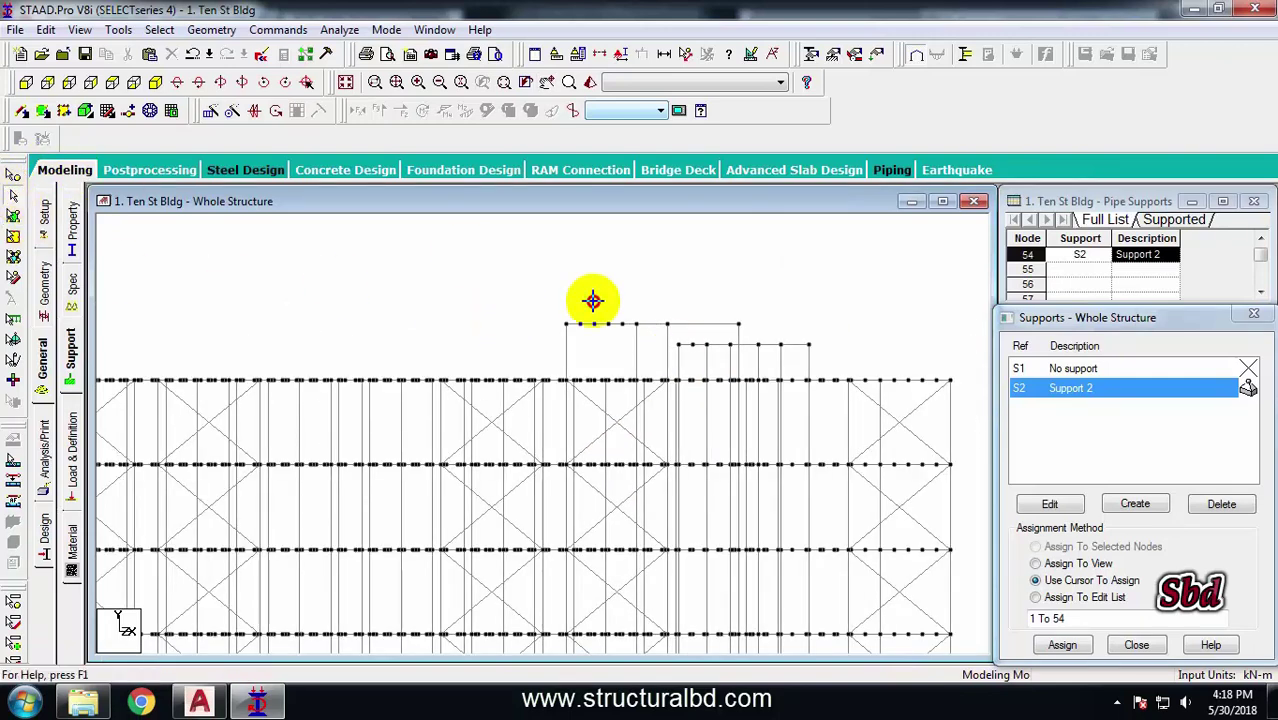
{"action": "left_click_drag", "start_coordinate": [852, 352], "coordinate": [851, 349]}
{"action": "right_click", "coordinate": [737, 252]}
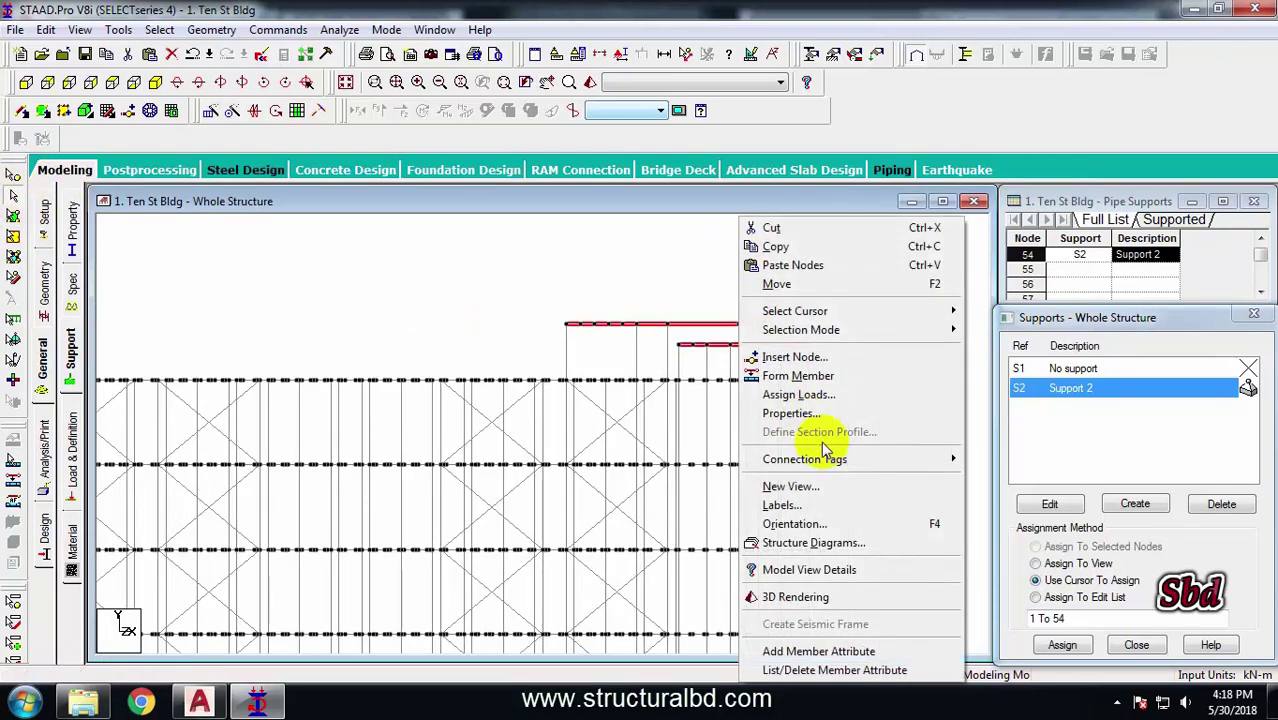
{"action": "left_click", "coordinate": [806, 488]}
{"action": "left_click", "coordinate": [778, 324]}
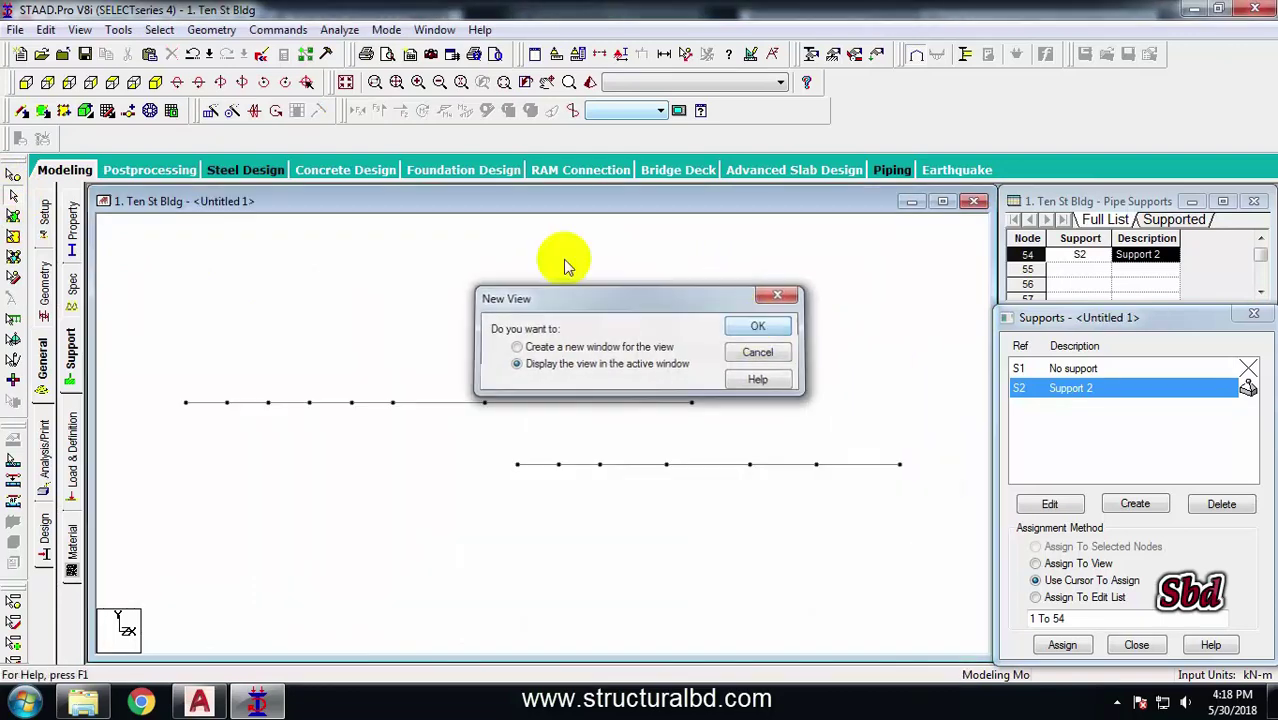
{"action": "left_click", "coordinate": [113, 85]}
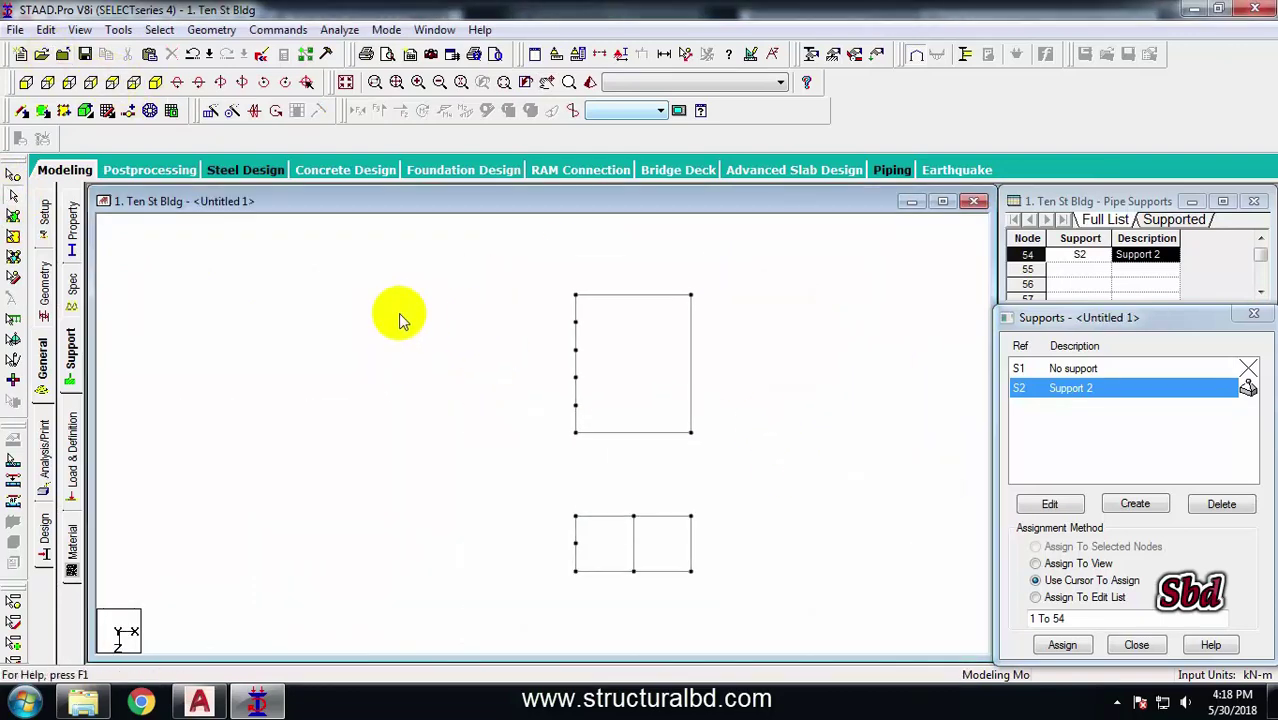
Merge the collinear beam segments along the subdivided side of the larger roof frame, keeping beam 4627 and its Taper property
{"action": "left_click_drag", "start_coordinate": [606, 418], "coordinate": [527, 325]}
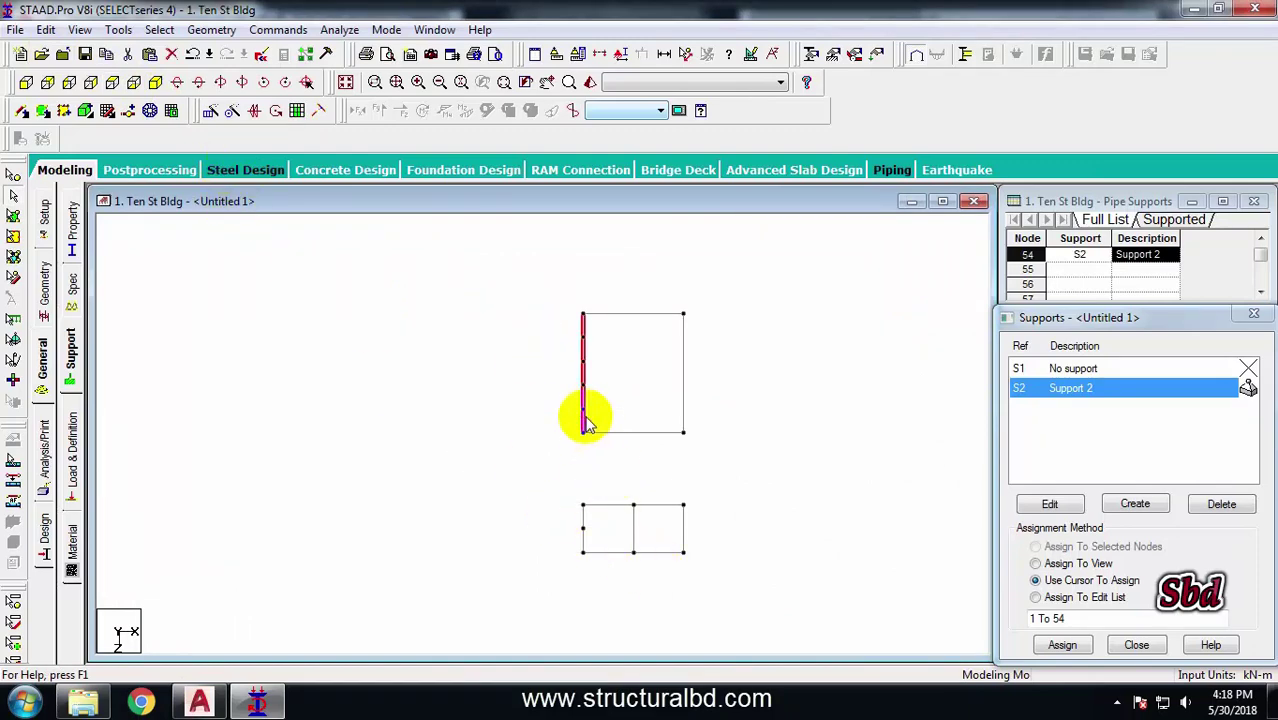
{"action": "left_click", "coordinate": [211, 29]}
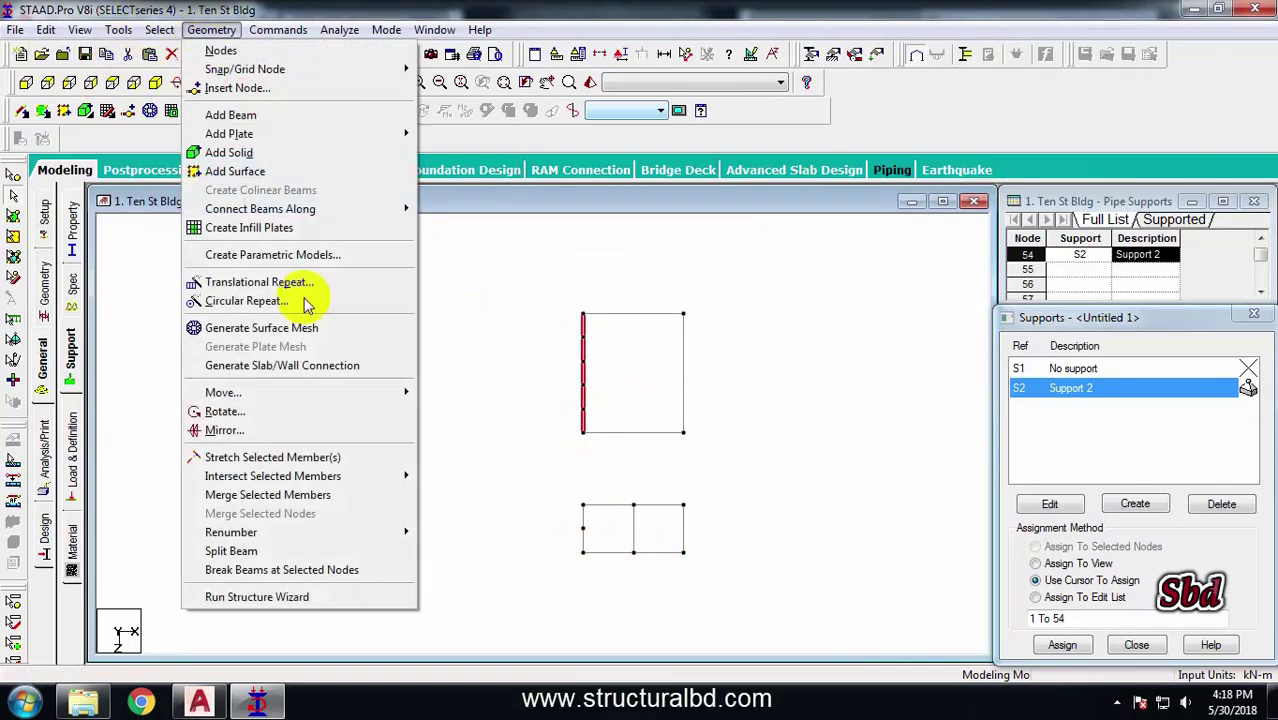
{"action": "left_click", "coordinate": [302, 494]}
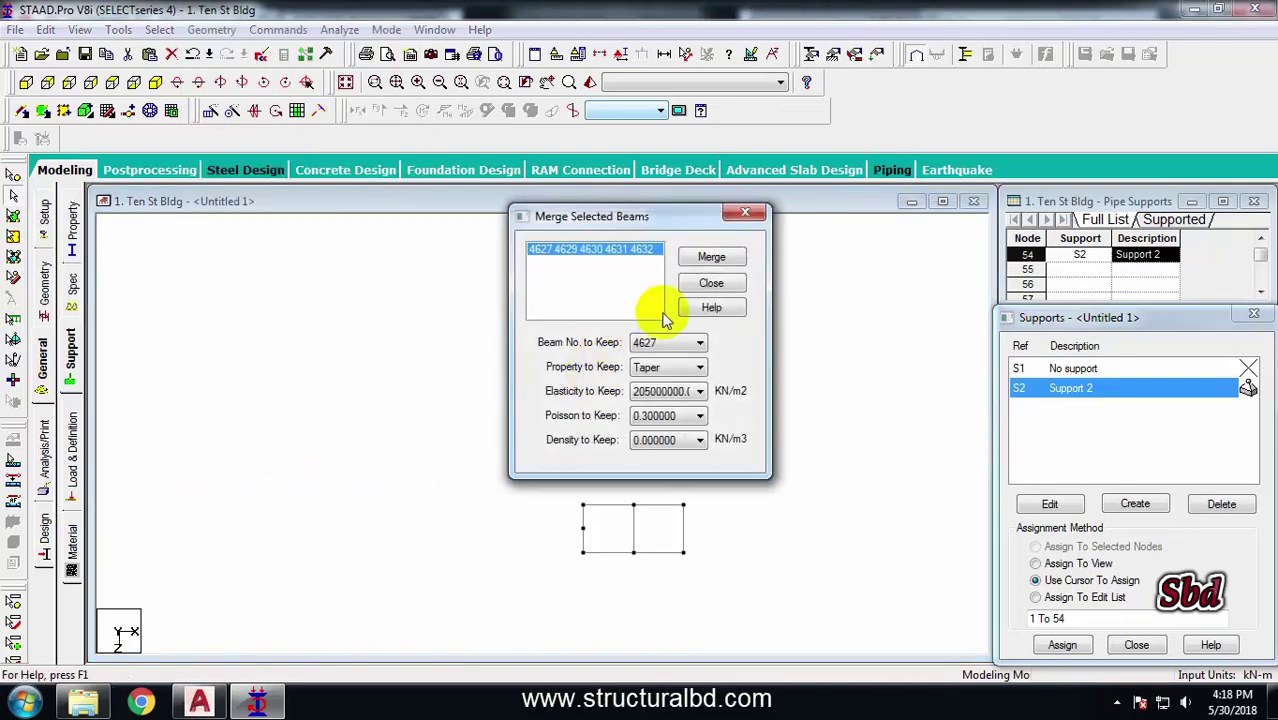
{"action": "left_click", "coordinate": [711, 257]}
{"action": "left_click", "coordinate": [745, 217]}
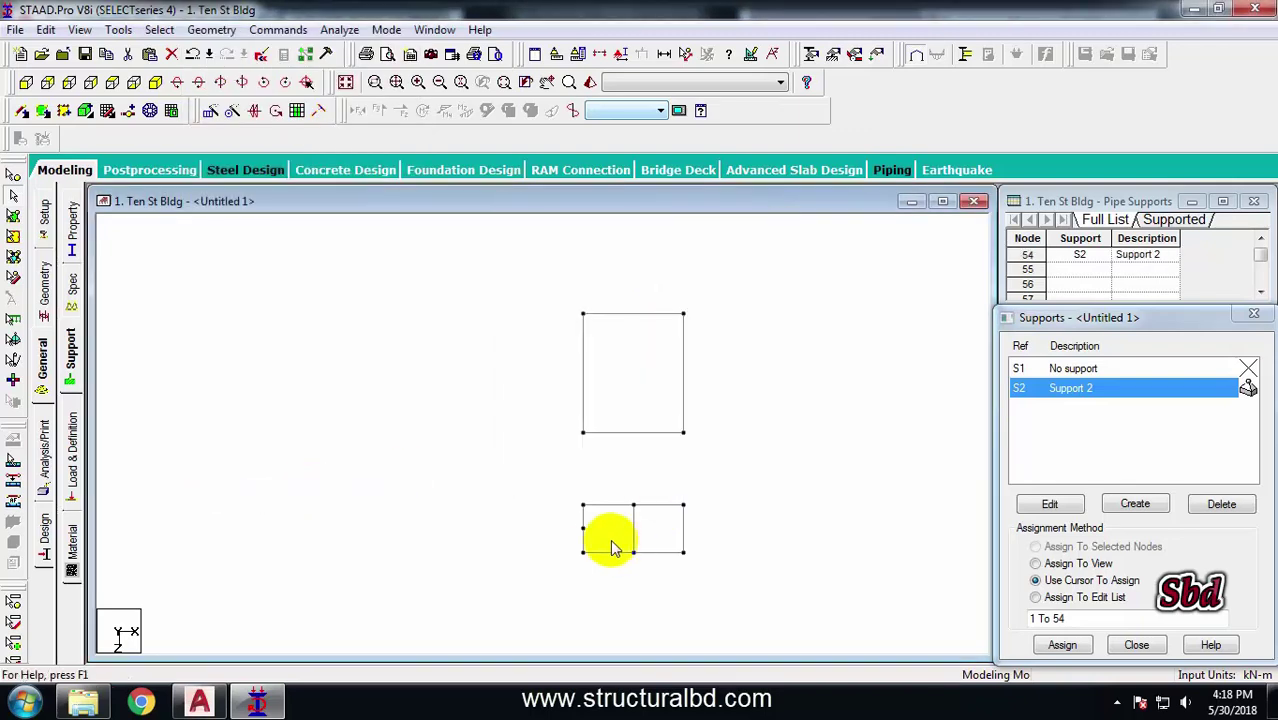
Merge the two collinear beam segments along the subdivided side of the smaller roof frame into one member
{"action": "left_click", "coordinate": [582, 527]}
{"action": "left_click", "coordinate": [211, 30]}
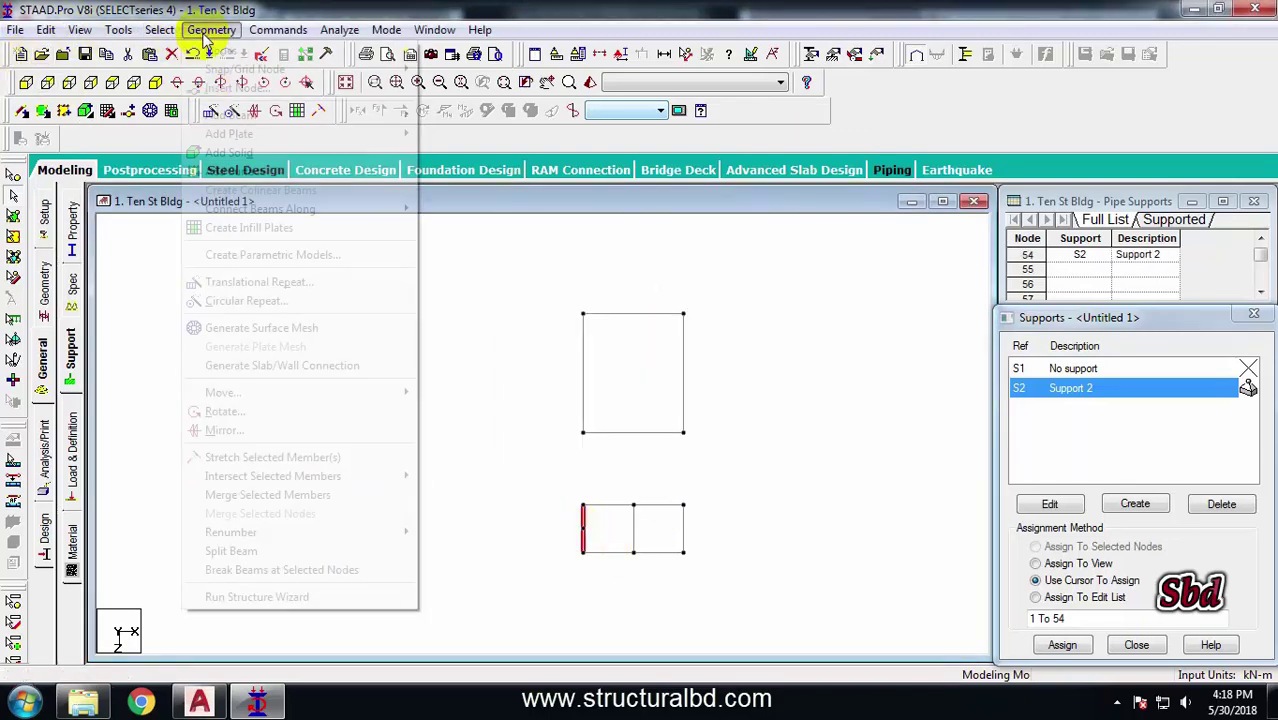
{"action": "left_click", "coordinate": [320, 494]}
{"action": "left_click", "coordinate": [711, 284]}
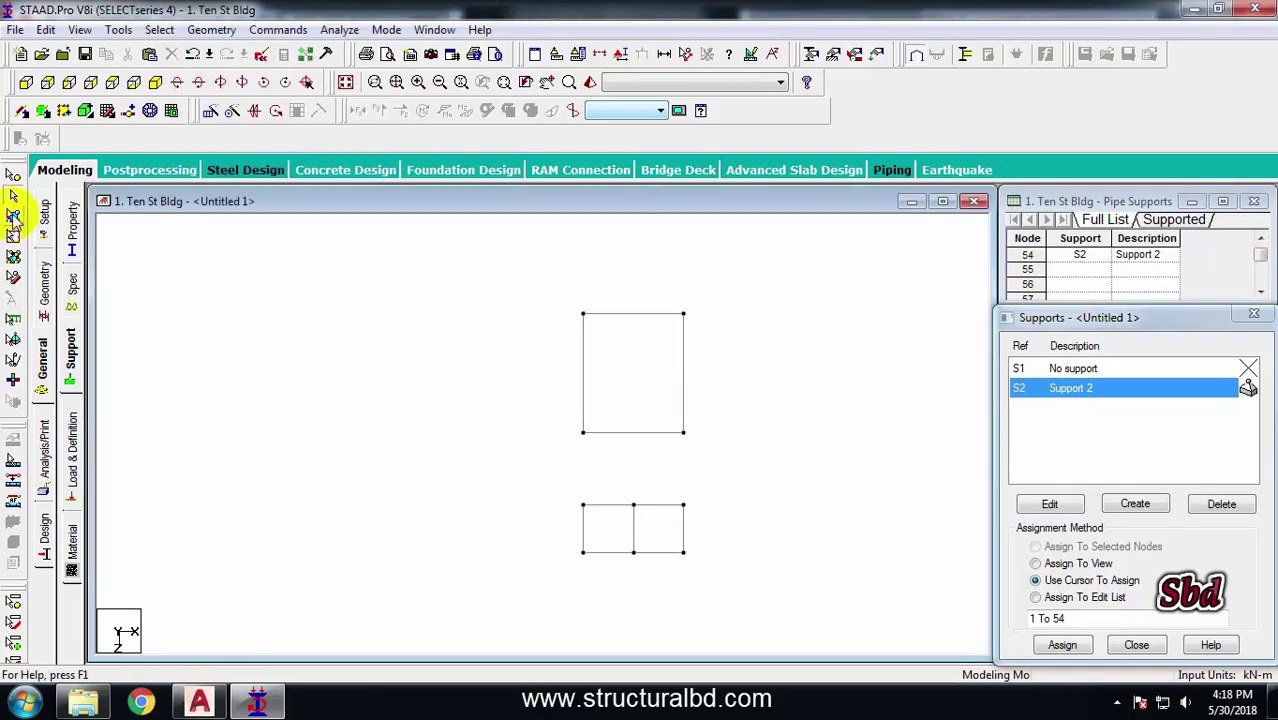
Add 4-noded plates filling the larger roof frame and both bays of the smaller roof frame
{"action": "left_click", "coordinate": [44, 112]}
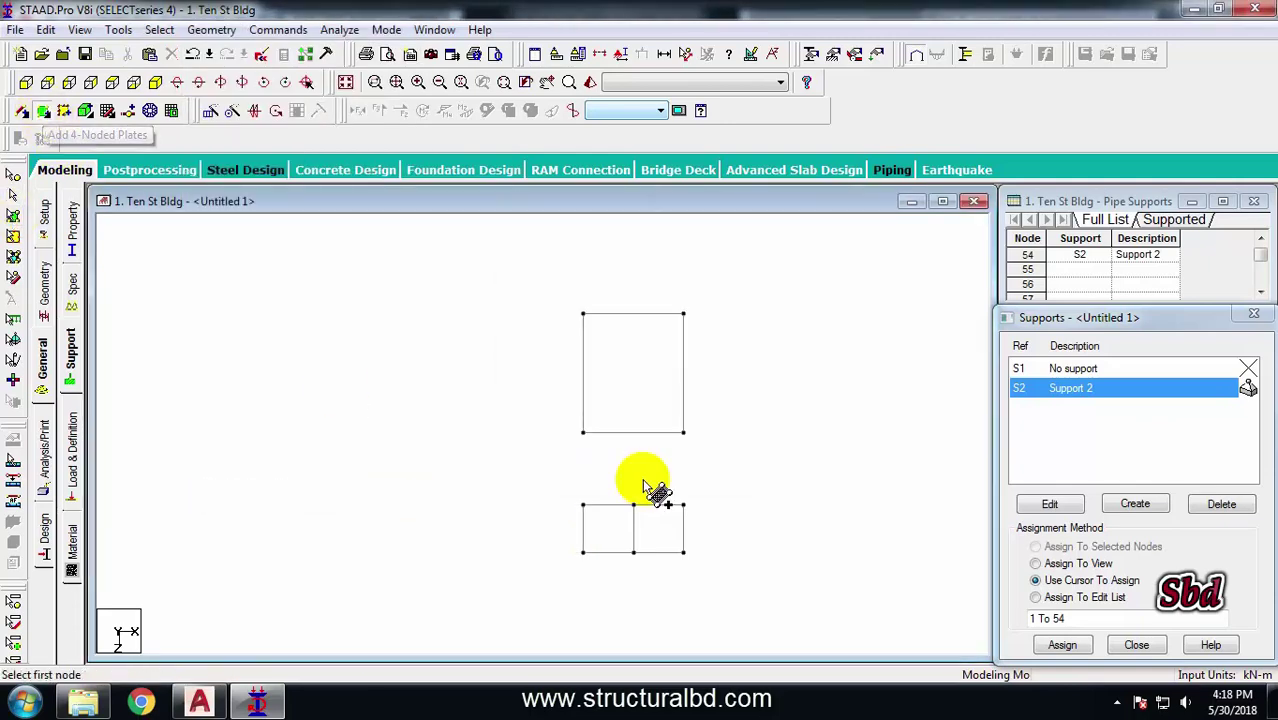
{"action": "left_click", "coordinate": [583, 432]}
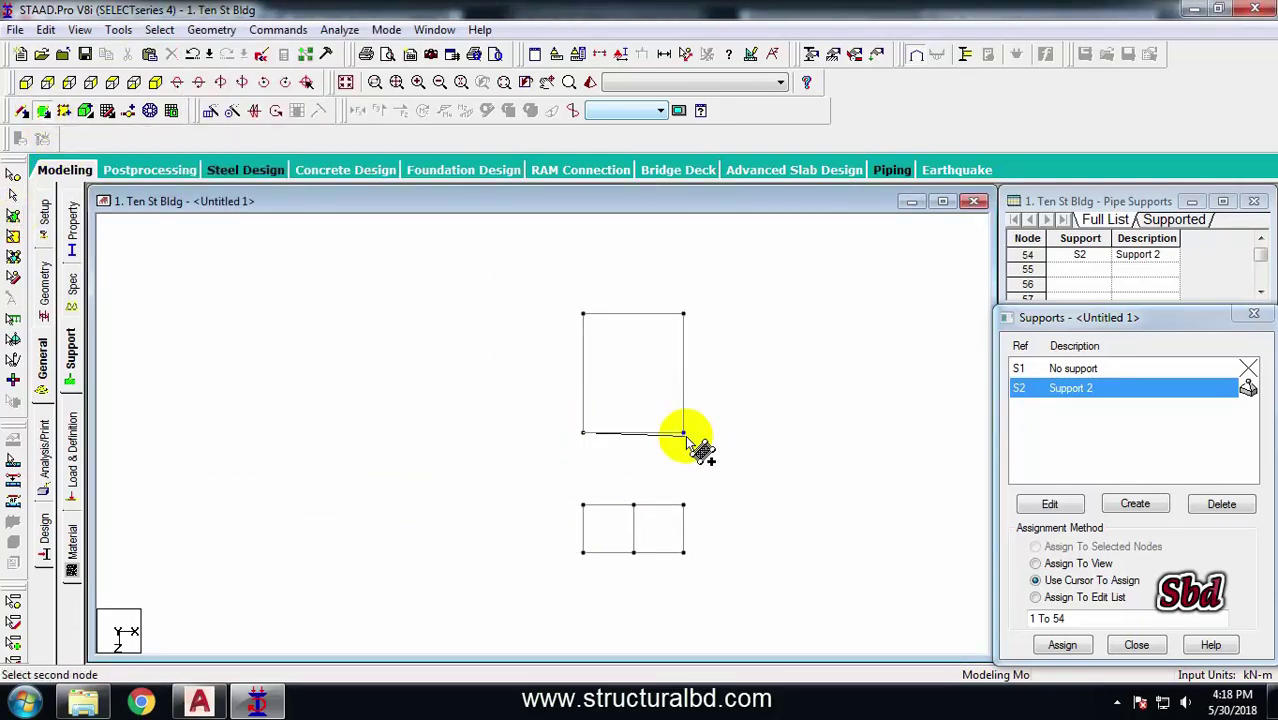
{"action": "left_click", "coordinate": [684, 314]}
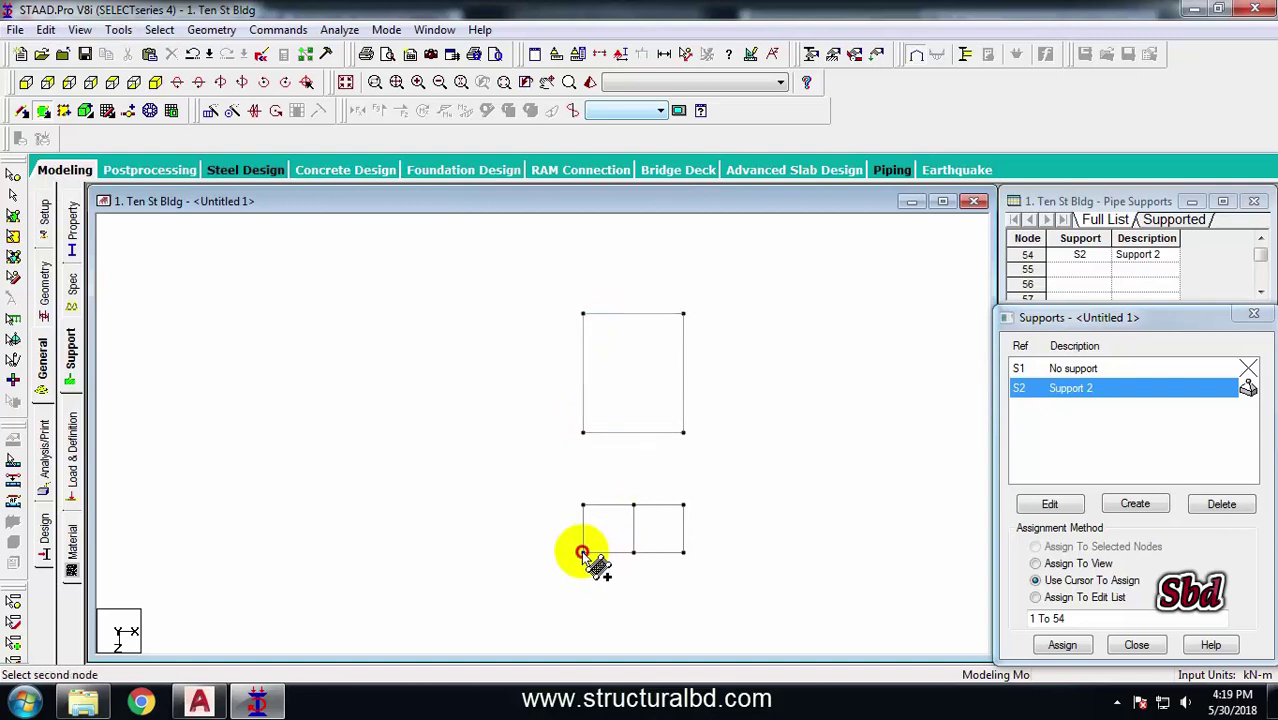
{"action": "left_click", "coordinate": [633, 505]}
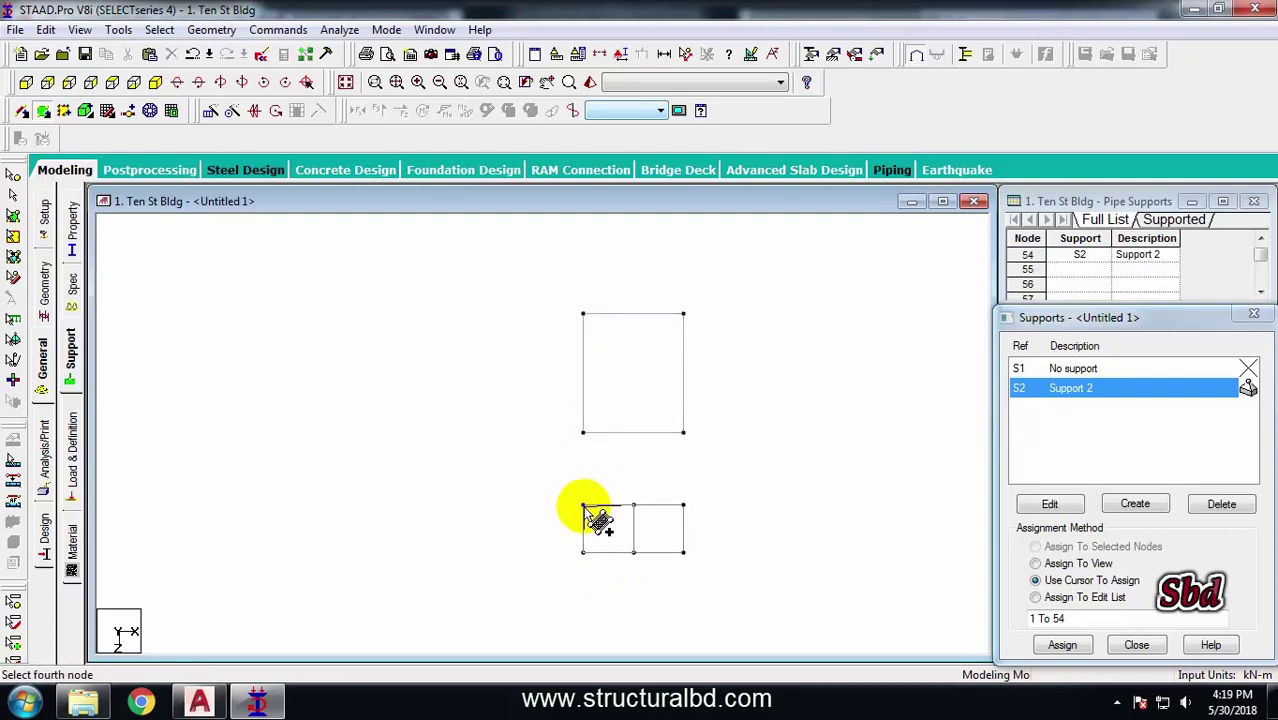
{"action": "left_click", "coordinate": [583, 505]}
{"action": "left_click", "coordinate": [633, 552]}
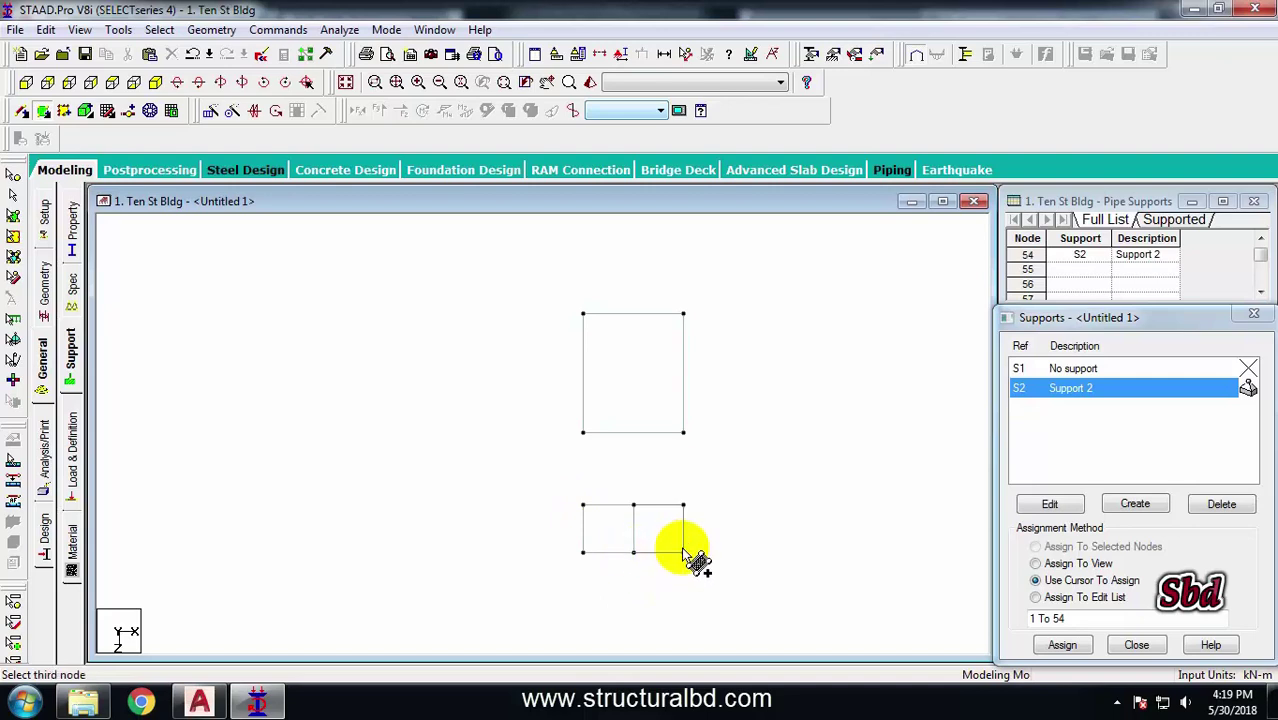
{"action": "left_click", "coordinate": [683, 505]}
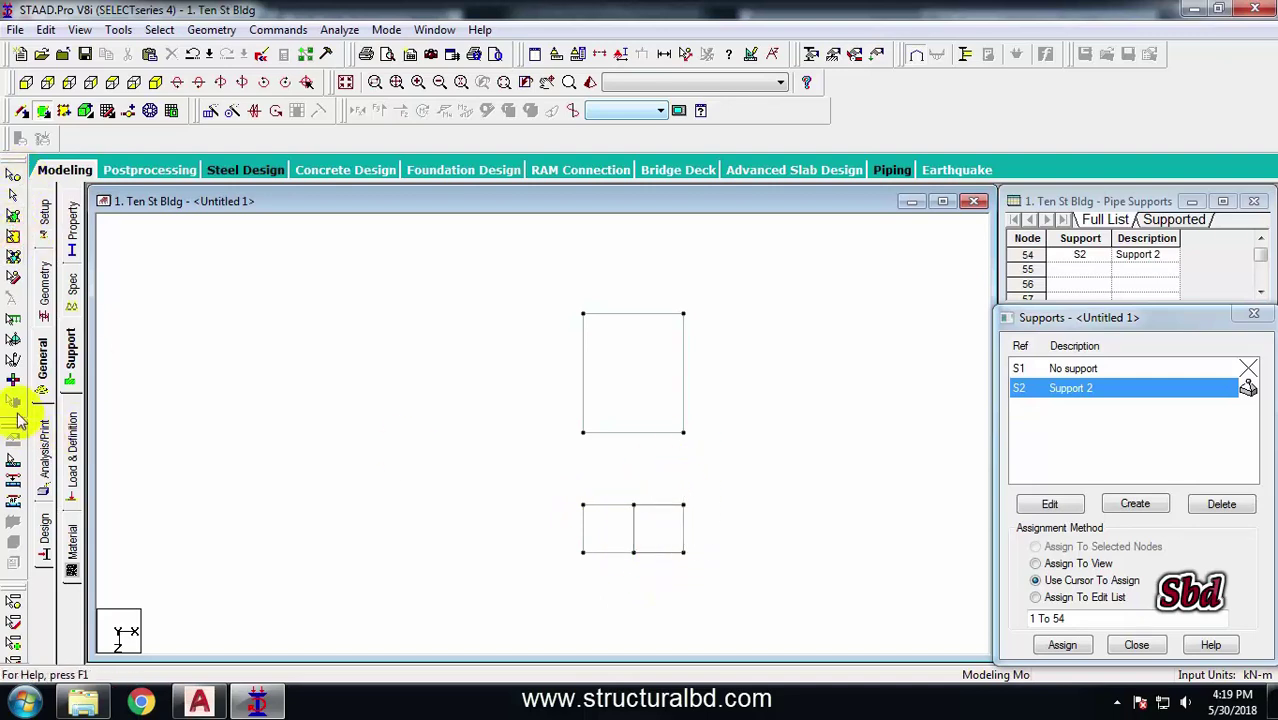
Assign the concrete plate thickness property to the three plates of the raised roof frames
{"action": "left_click", "coordinate": [44, 290]}
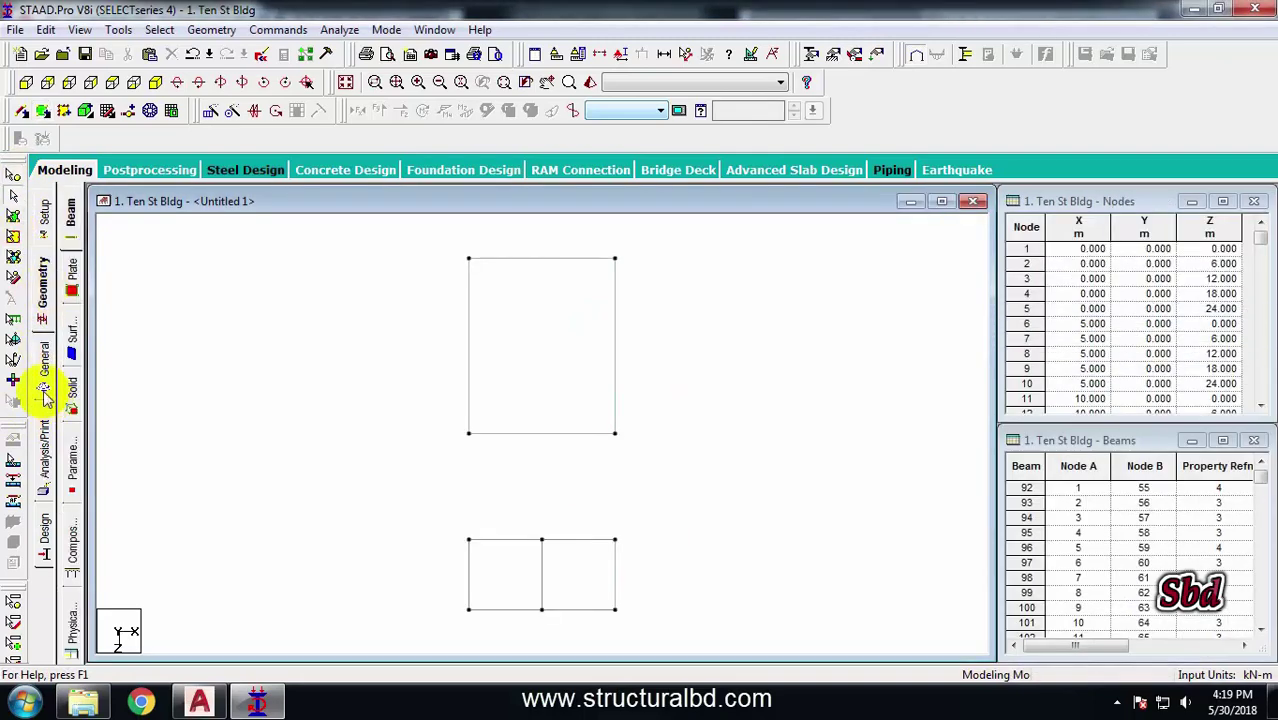
{"action": "left_click", "coordinate": [44, 360]}
{"action": "left_click", "coordinate": [1038, 336]}
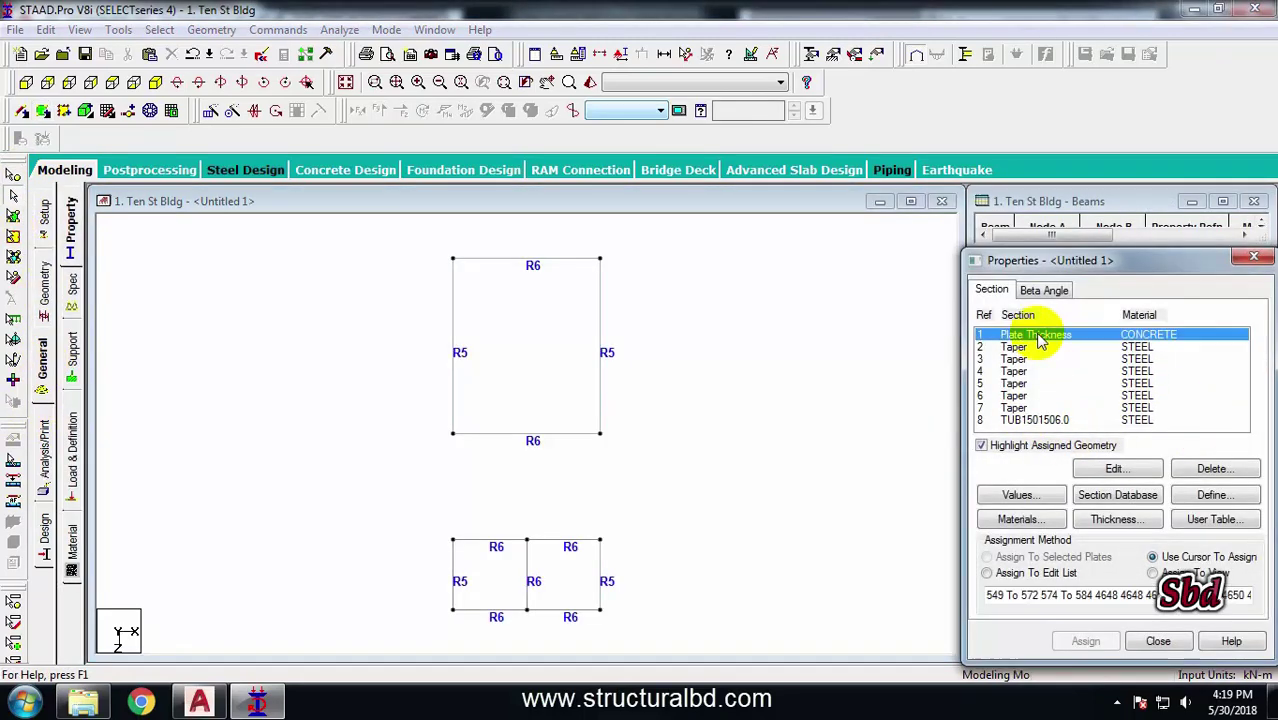
{"action": "left_click", "coordinate": [13, 215]}
{"action": "left_click", "coordinate": [539, 334]}
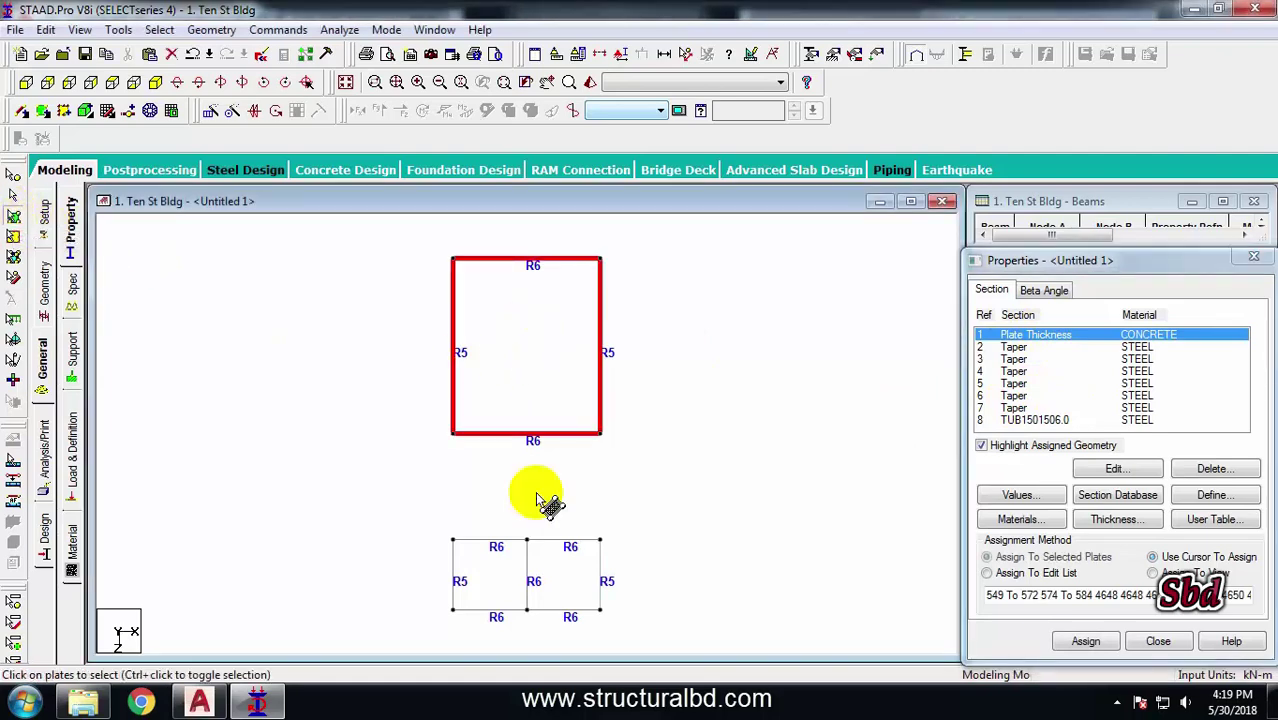
{"action": "left_click", "coordinate": [499, 585], "text": "ctrl"}
{"action": "left_click", "coordinate": [575, 587], "text": "ctrl"}
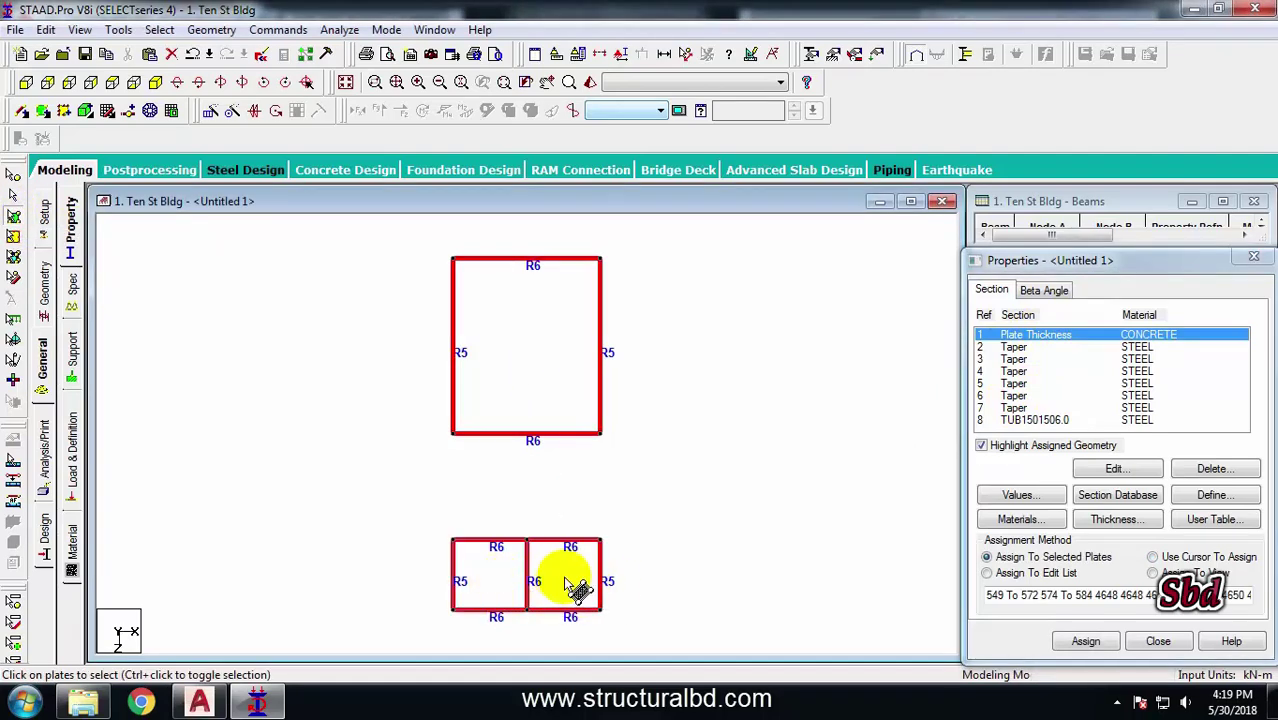
{"action": "left_click", "coordinate": [1086, 641]}
{"action": "left_click", "coordinate": [1058, 506]}
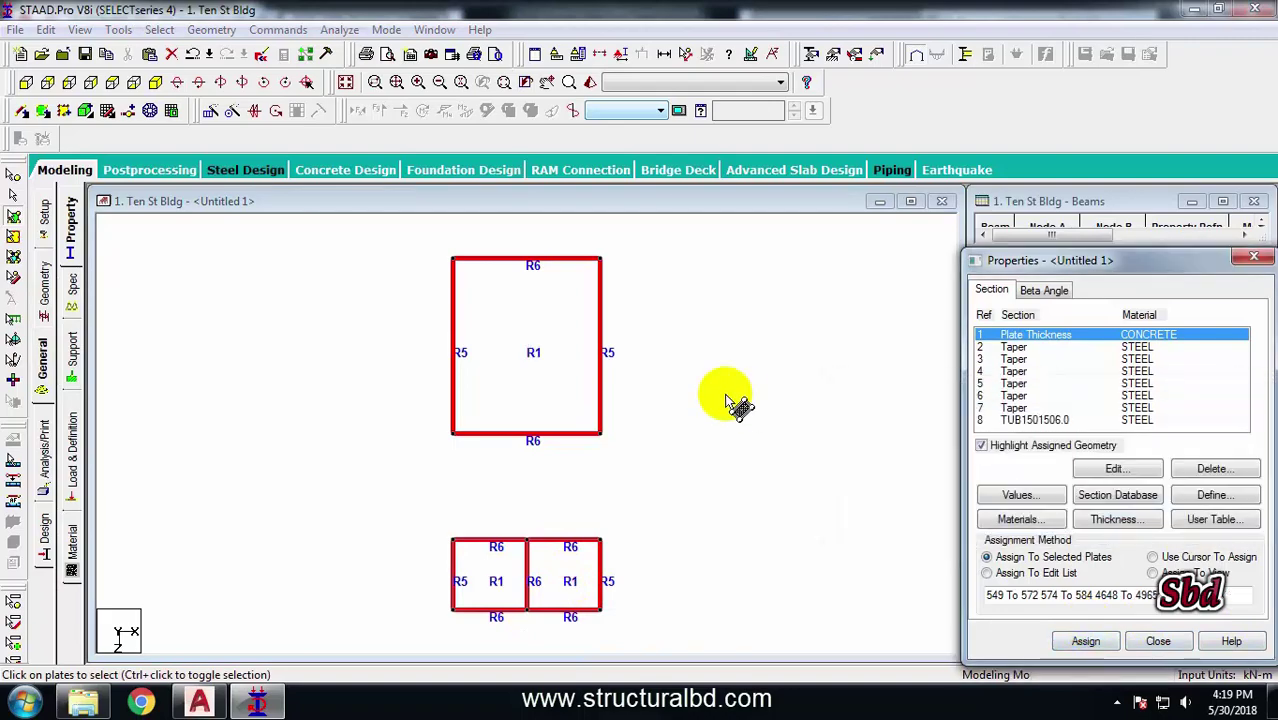
Redisplay the whole structure and save the model
{"action": "left_click", "coordinate": [151, 112]}
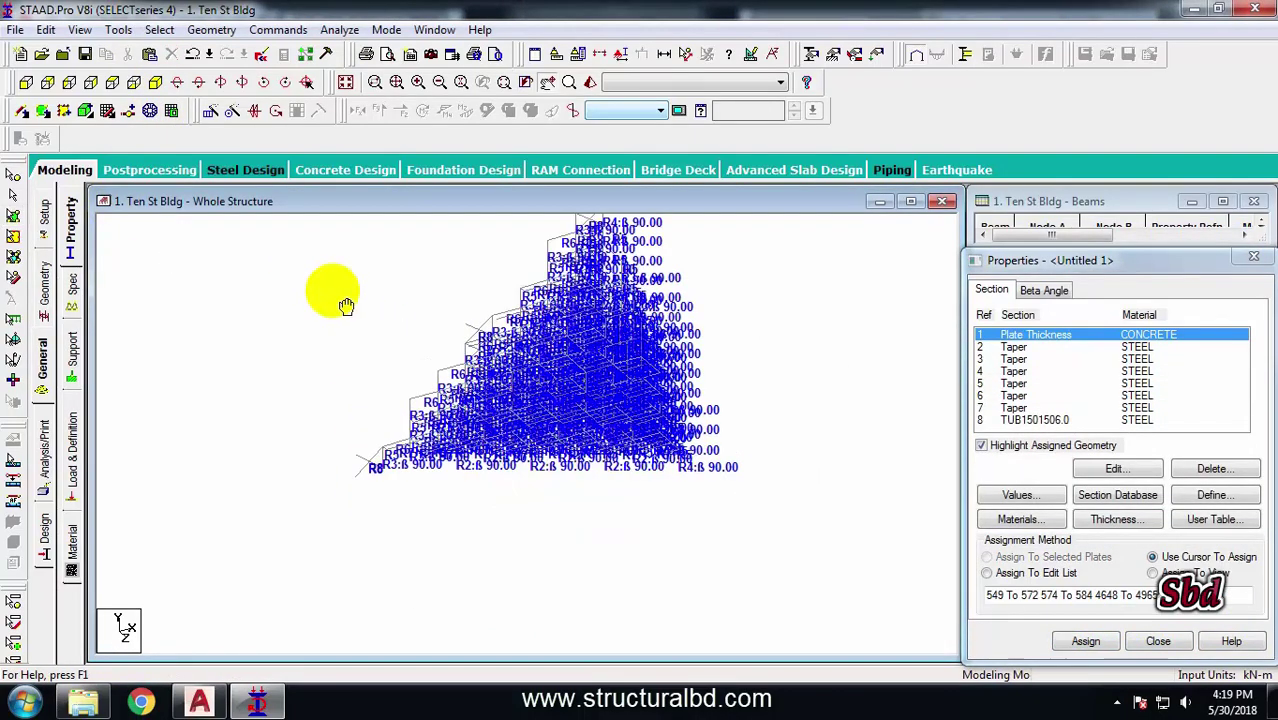
{"action": "left_click", "coordinate": [86, 55]}
{"action": "left_click", "coordinate": [542, 374]}
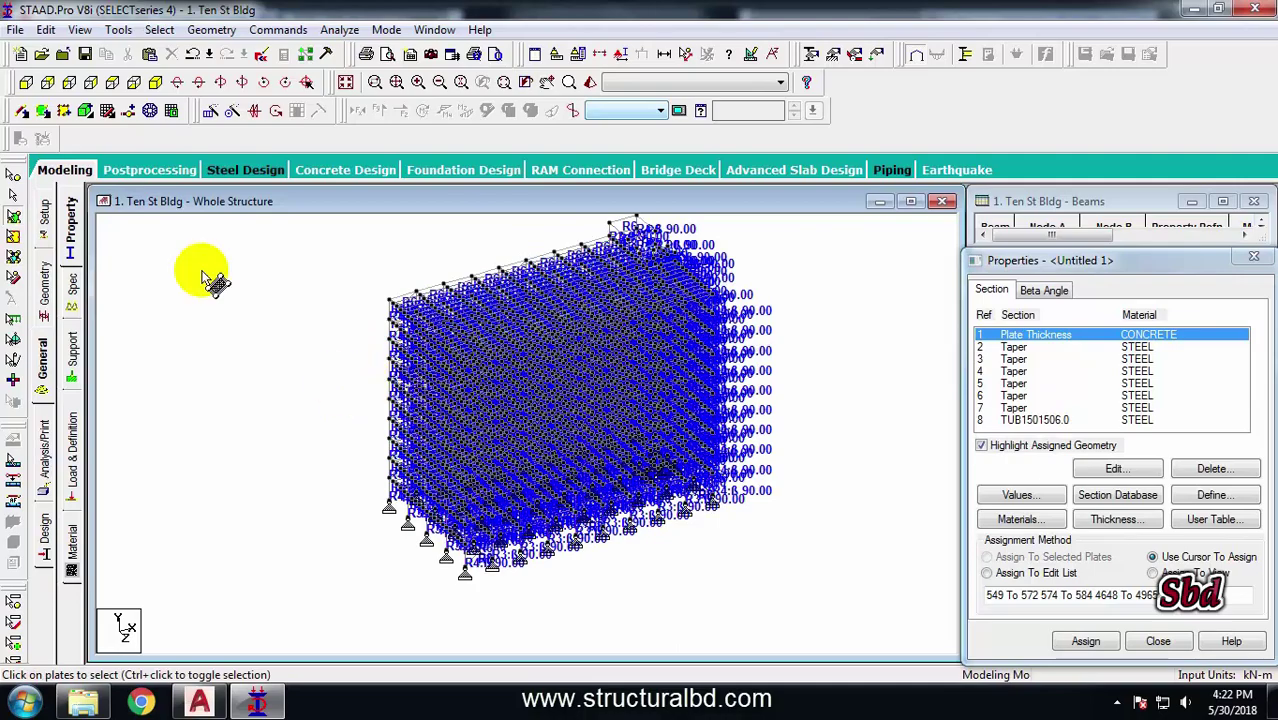
Add a partial moment release with MPZ 0.99 at the start of secondary roof beam 4407, near the building's corner
{"action": "left_click", "coordinate": [26, 83]}
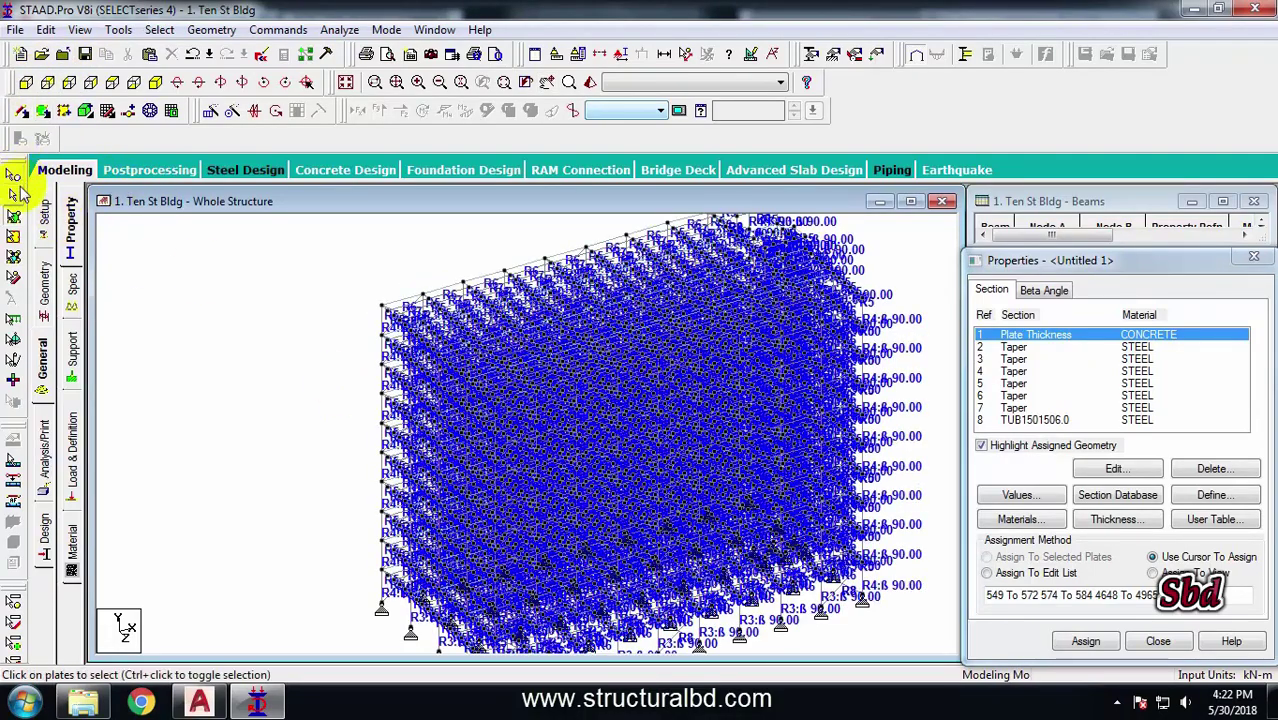
{"action": "scroll", "coordinate": [420, 340], "scroll_direction": "up", "scroll_amount": 3}
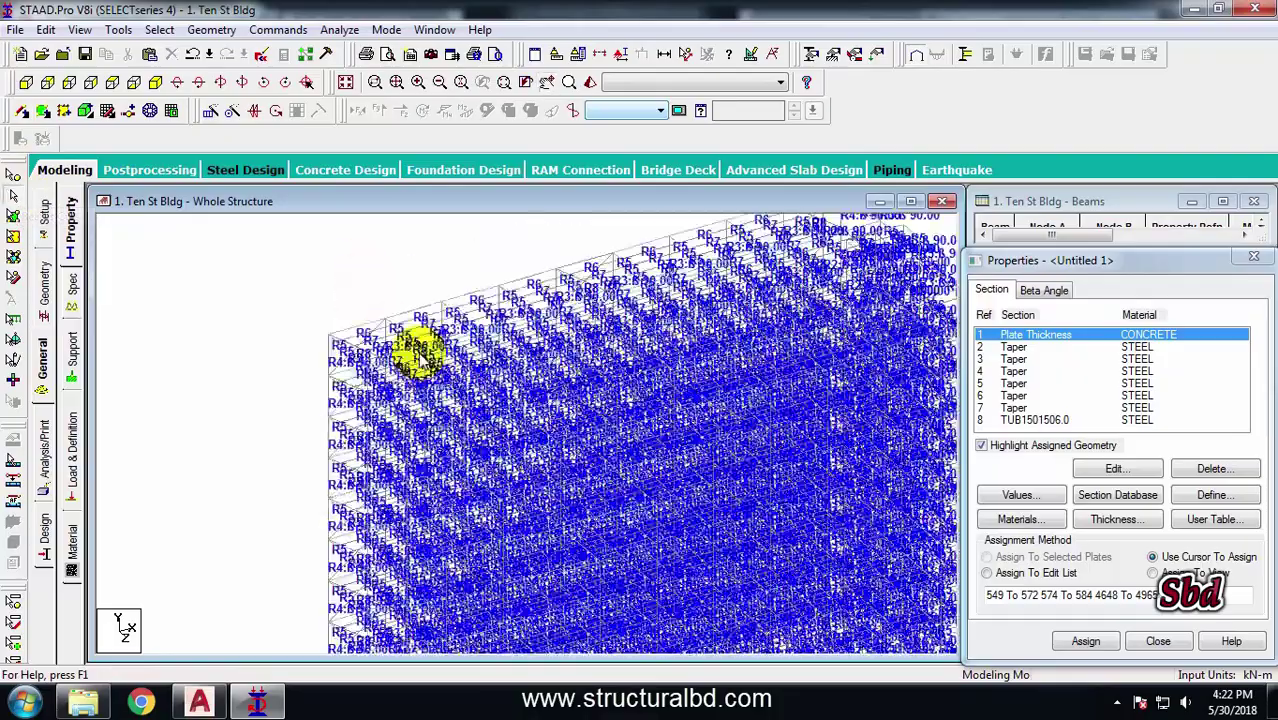
{"action": "scroll", "coordinate": [400, 310], "scroll_direction": "up", "scroll_amount": 2}
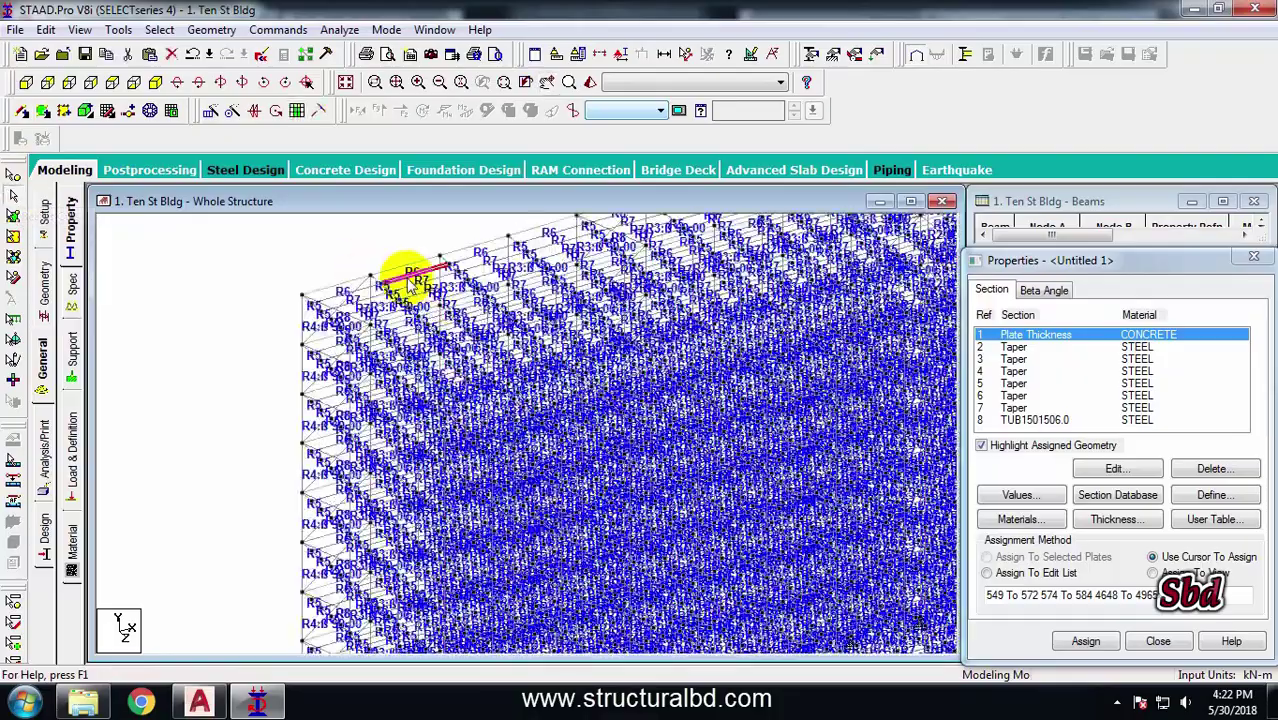
{"action": "double_click", "coordinate": [411, 284]}
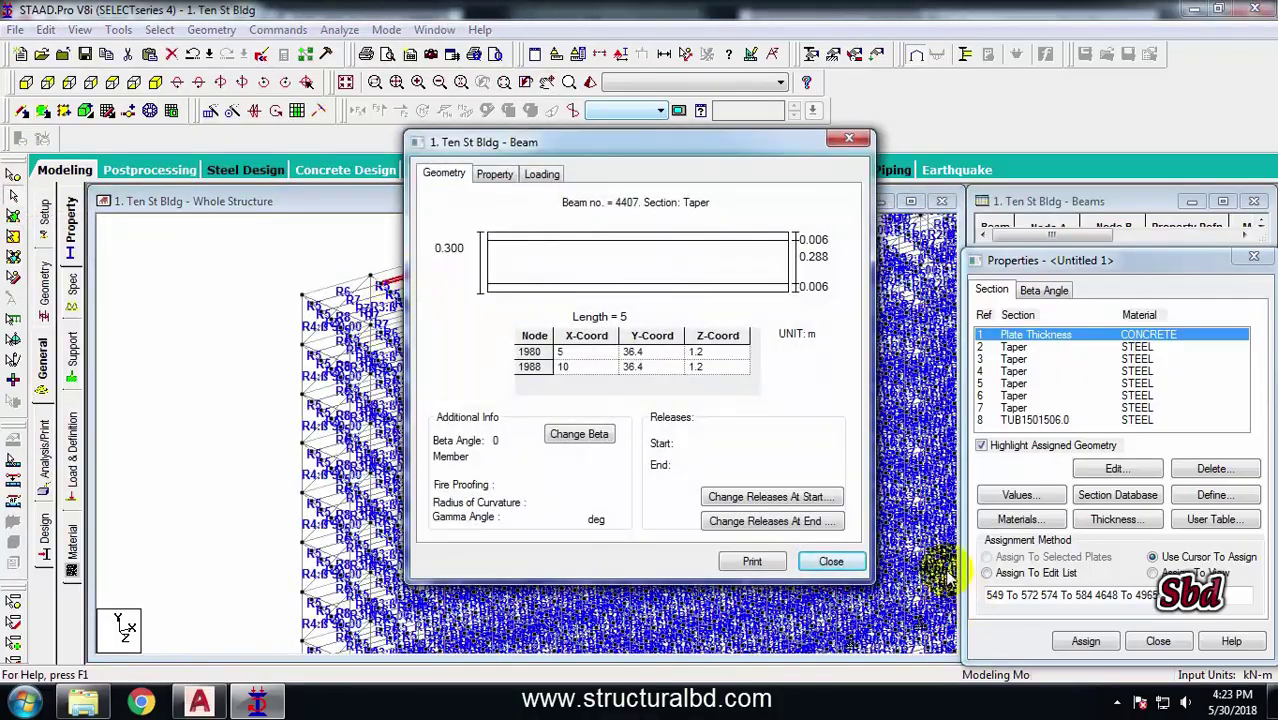
{"action": "left_click", "coordinate": [762, 497]}
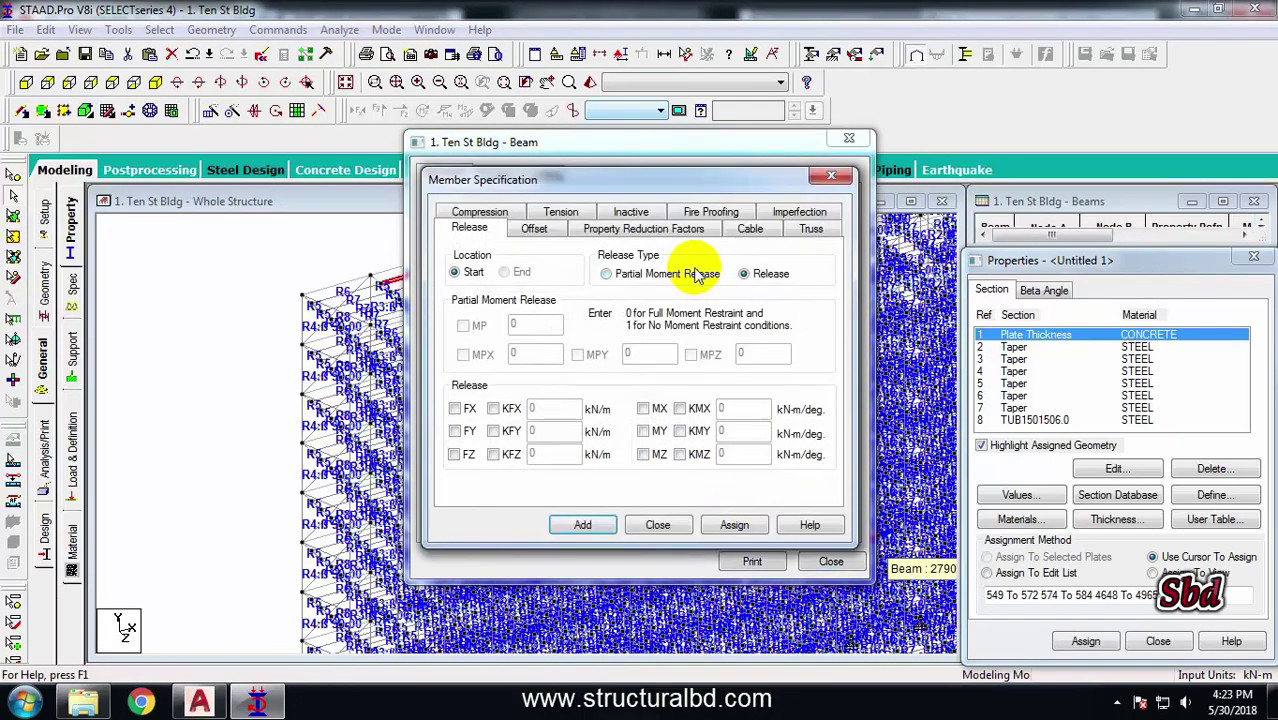
{"action": "left_click", "coordinate": [607, 275]}
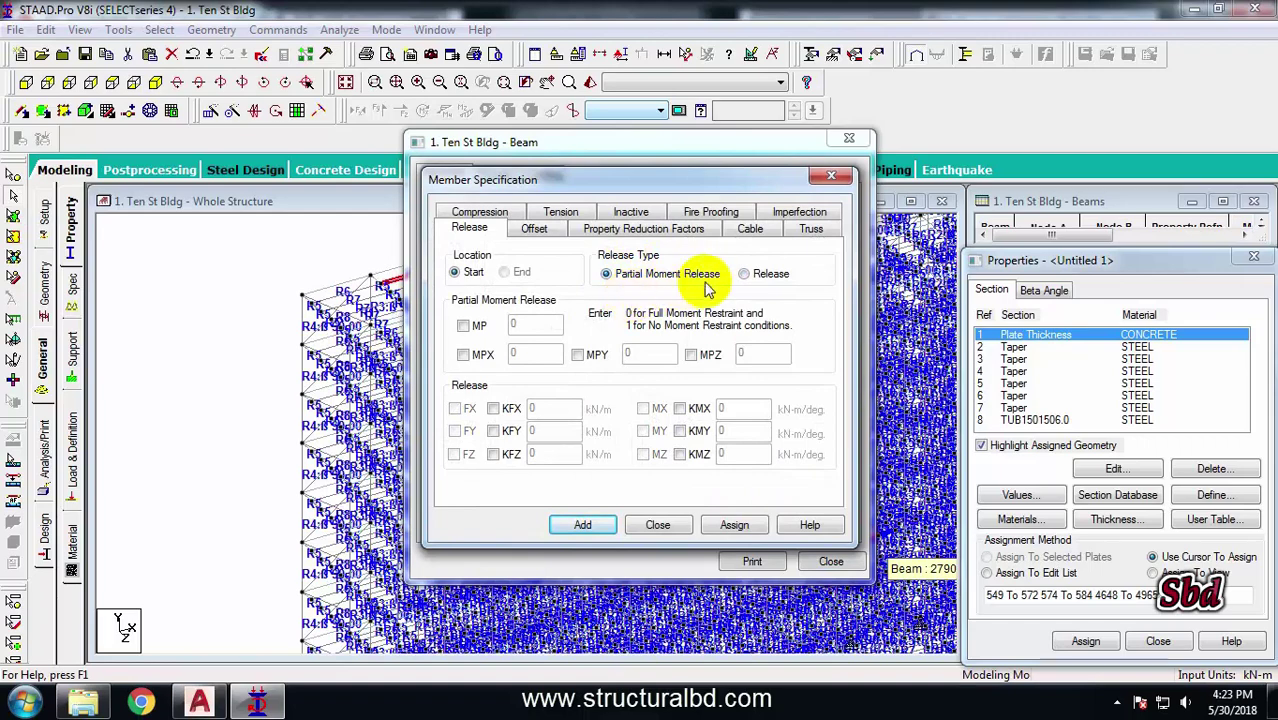
{"action": "left_click", "coordinate": [691, 355]}
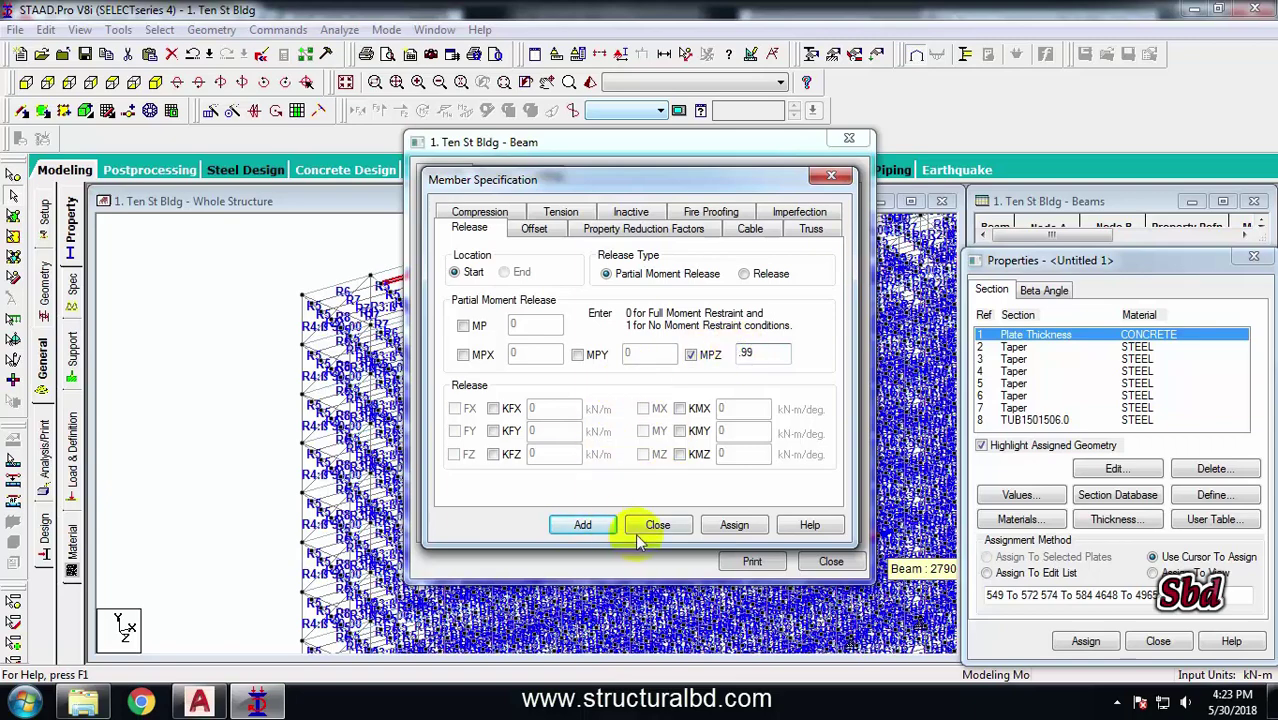
{"action": "left_click", "coordinate": [584, 526]}
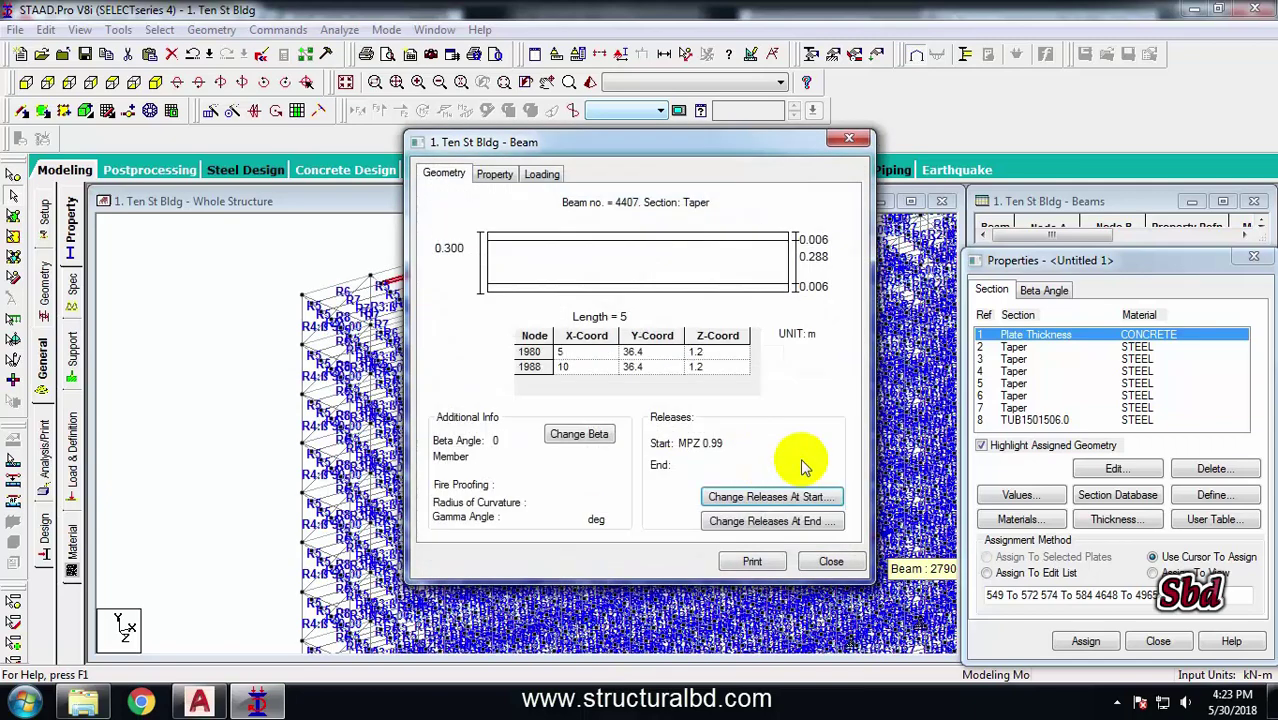
Add a partial moment release with MPZ 0.99 at the end of roof beam 4407, and deselect the beam
{"action": "left_click", "coordinate": [757, 522]}
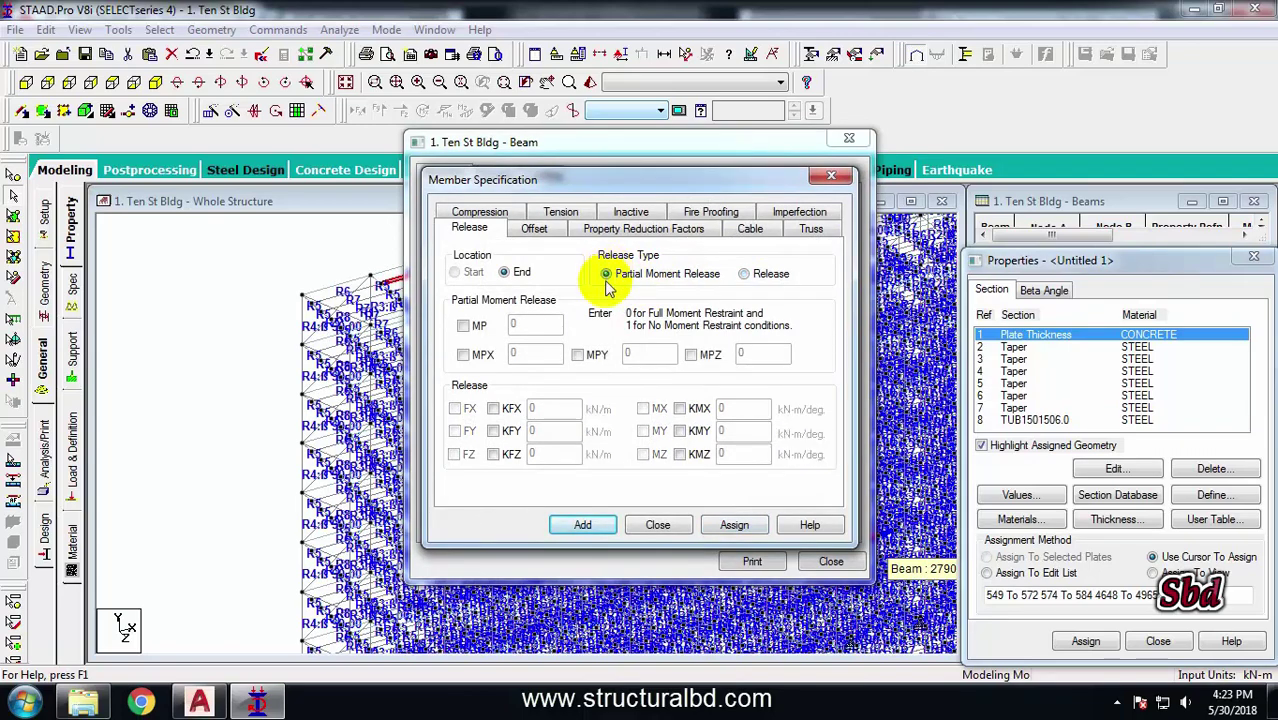
{"action": "left_click", "coordinate": [690, 354]}
{"action": "double_click", "coordinate": [760, 353]}
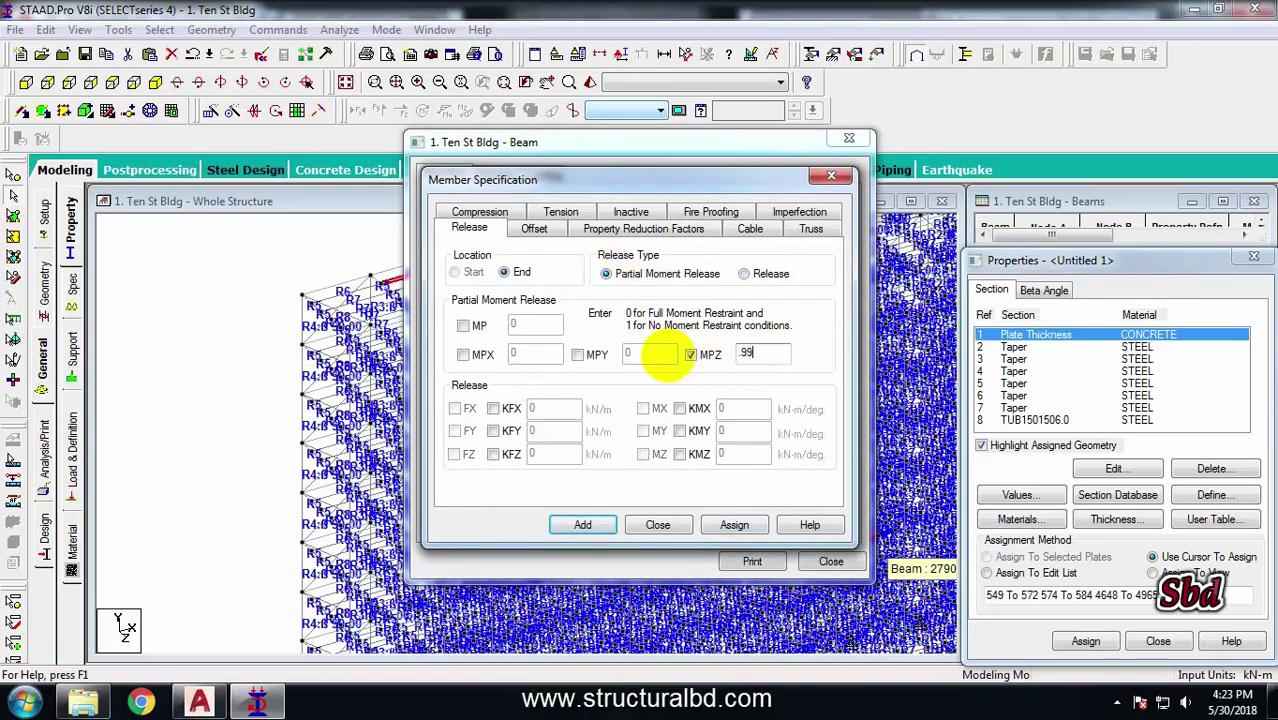
{"action": "left_click", "coordinate": [583, 527]}
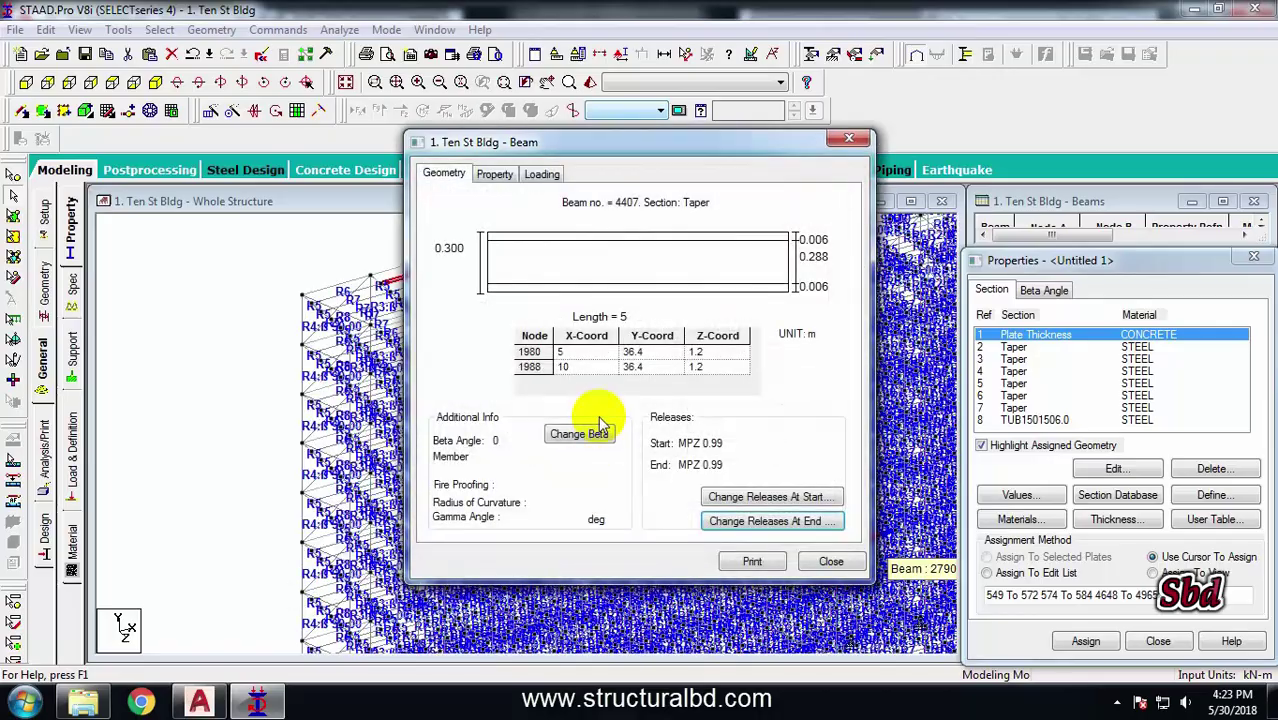
{"action": "left_click", "coordinate": [831, 562]}
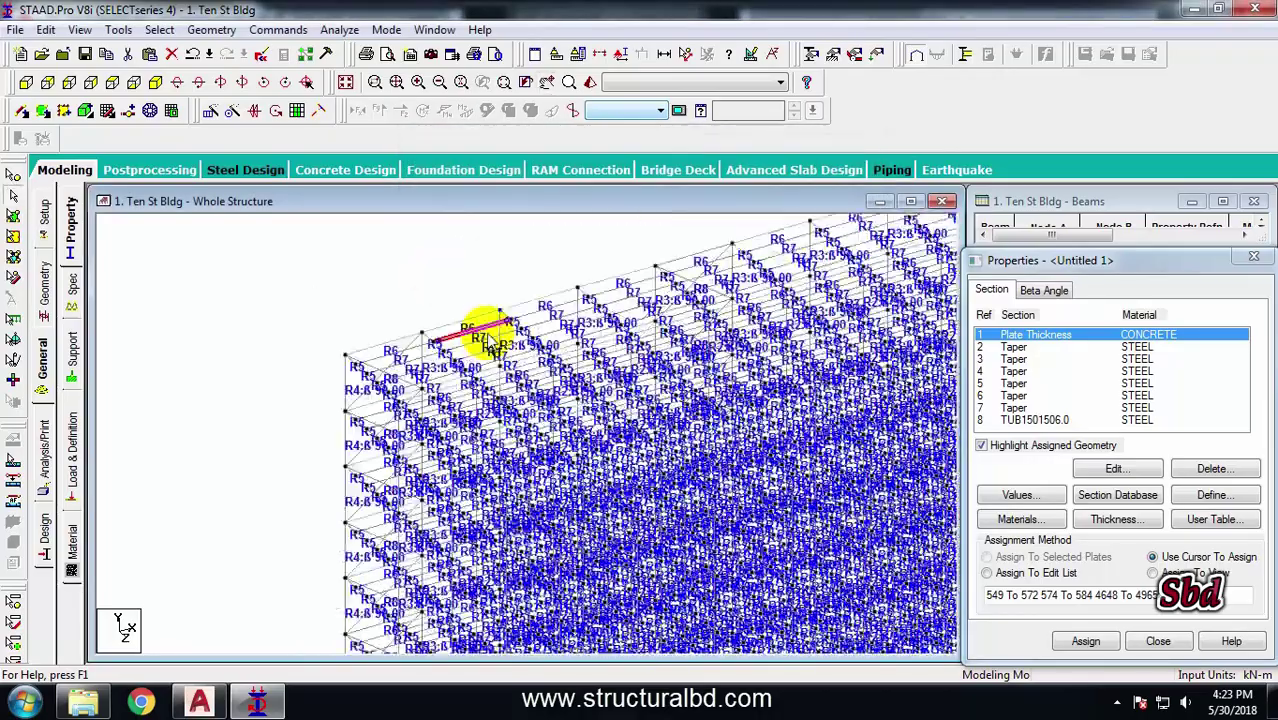
{"action": "scroll", "coordinate": [471, 316], "scroll_direction": "up", "scroll_amount": 1}
{"action": "middle_click_drag", "start_coordinate": [386, 272], "coordinate": [417, 378]}
{"action": "left_click", "coordinate": [408, 249]}
{"action": "scroll", "coordinate": [439, 357], "scroll_direction": "up", "scroll_amount": 1}
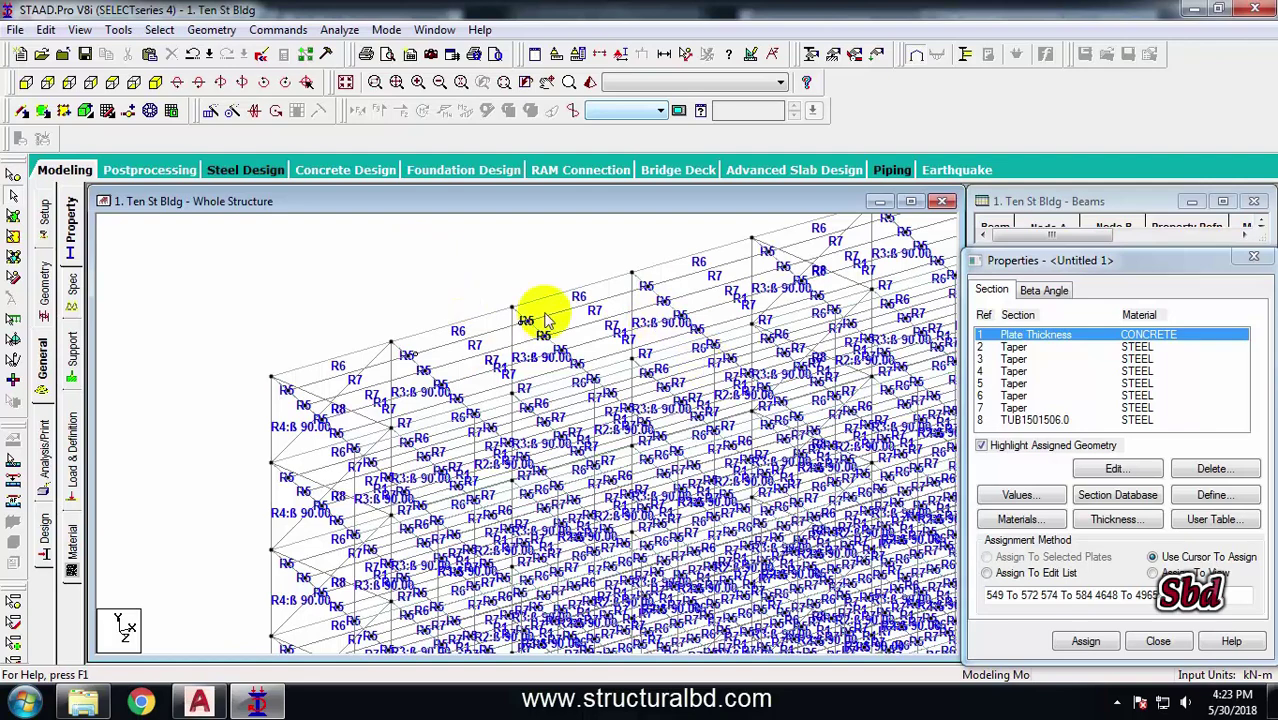
Select all beams with the 7 Taper property and assign the START MPZ 0.99 release specification to them
{"action": "left_click", "coordinate": [72, 285]}
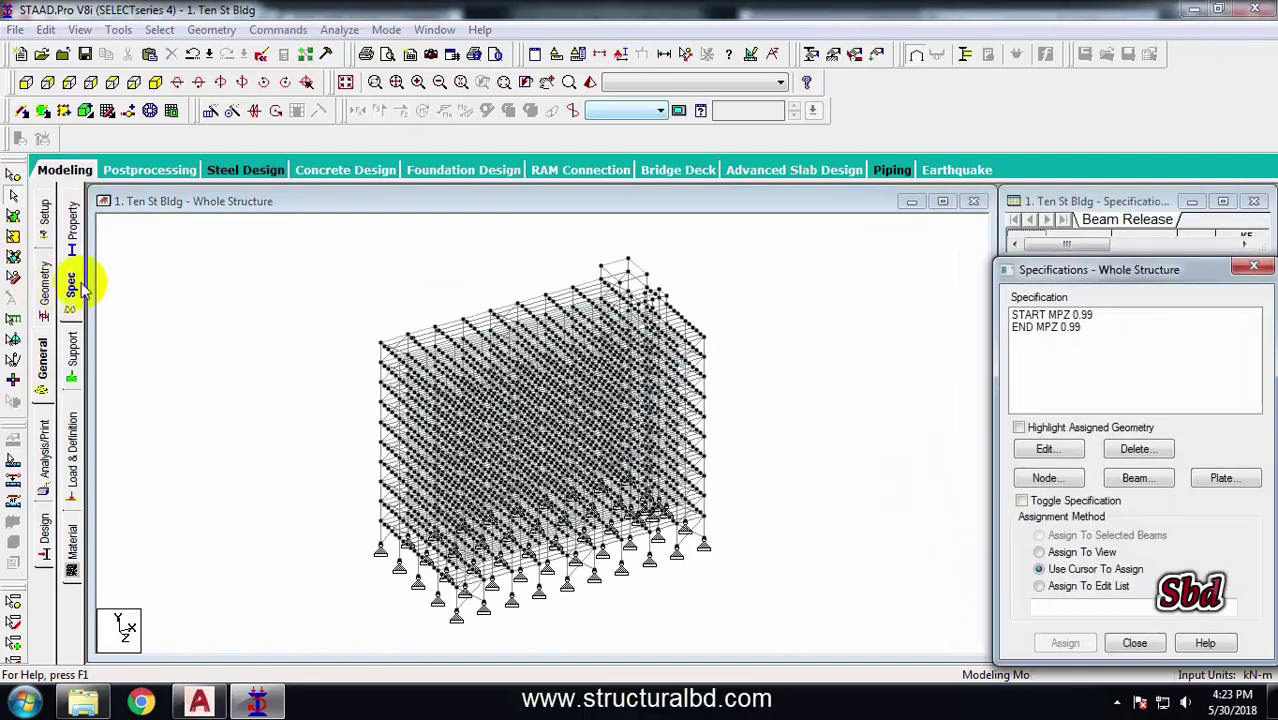
{"action": "left_click", "coordinate": [1042, 316]}
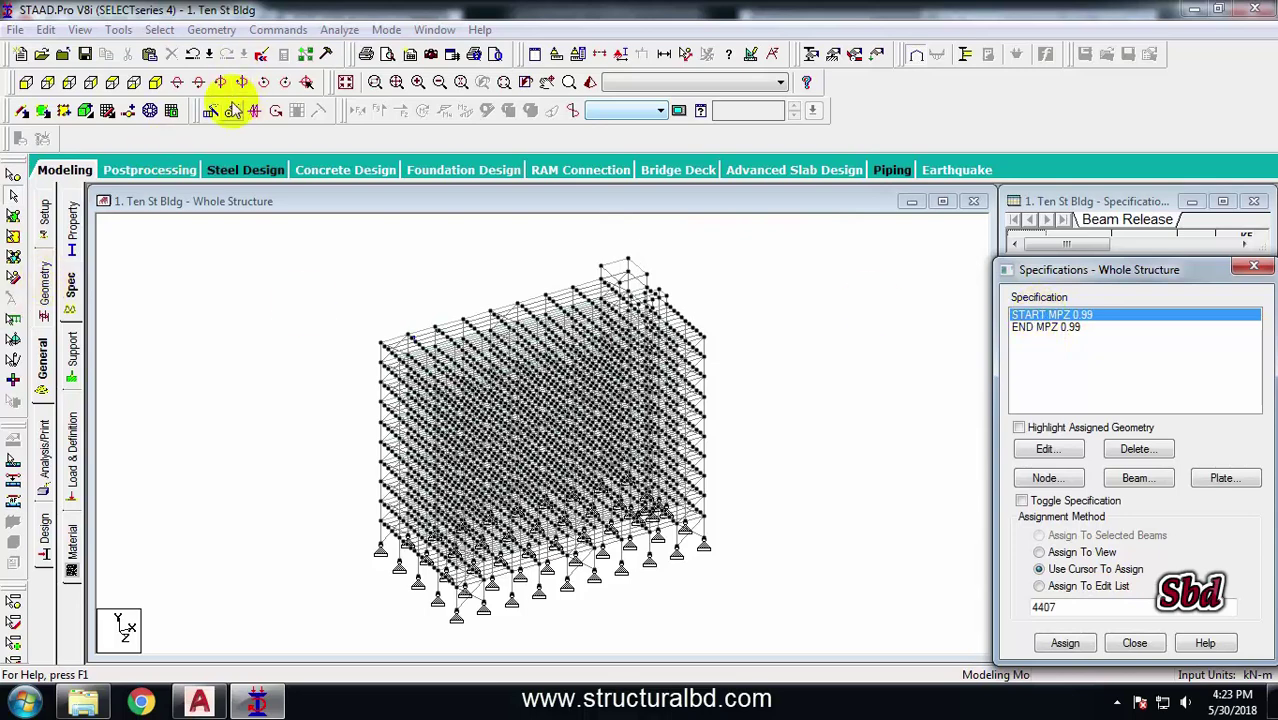
{"action": "left_click", "coordinate": [159, 29]}
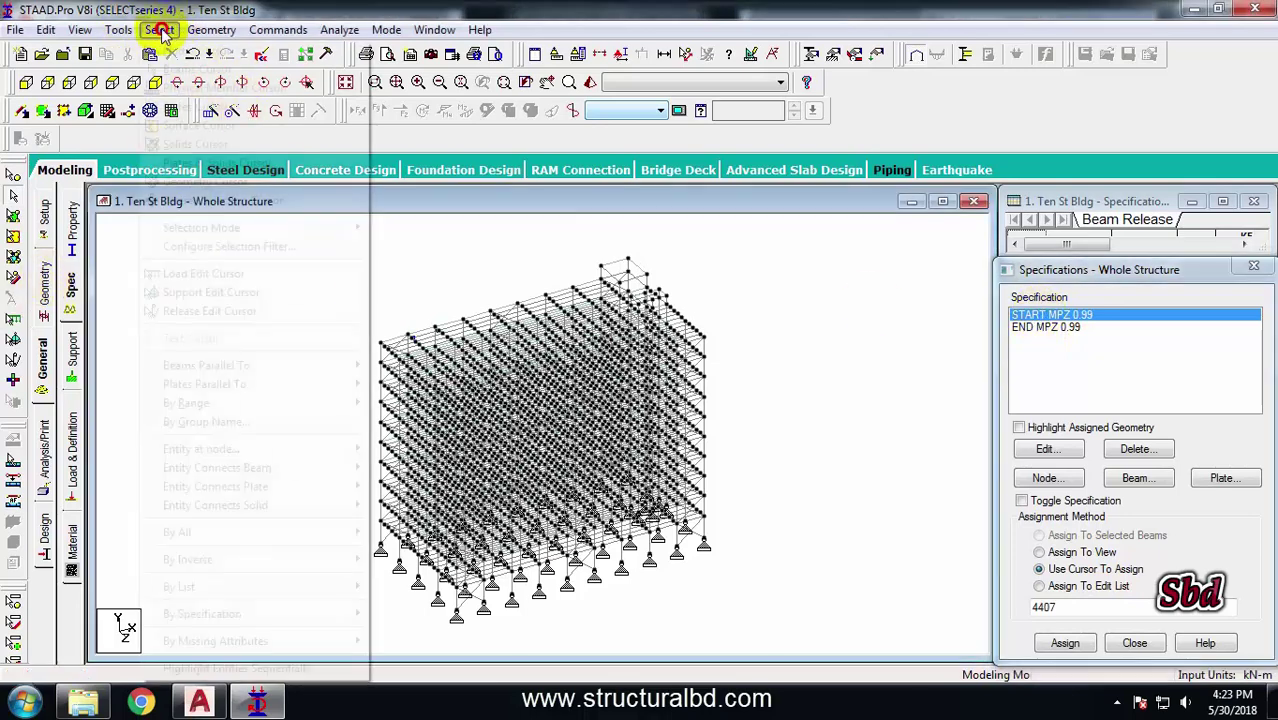
{"action": "mouse_move", "coordinate": [222, 613]}
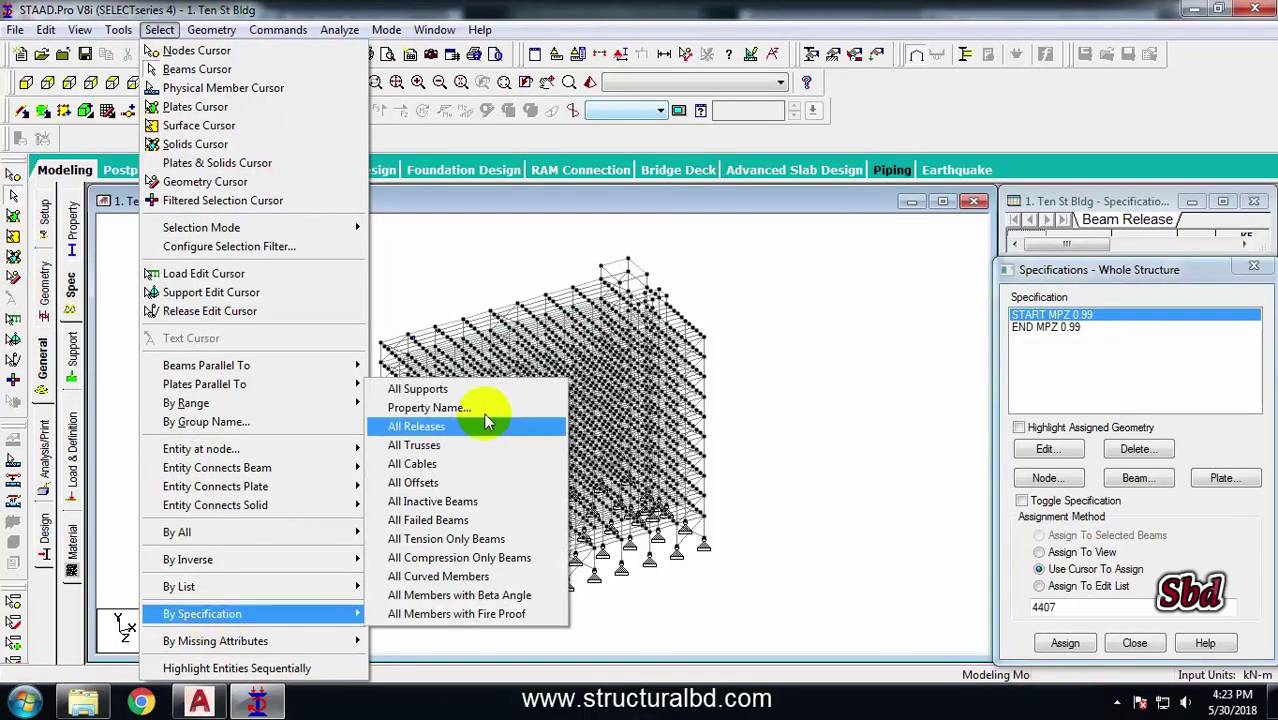
{"action": "left_click", "coordinate": [441, 411]}
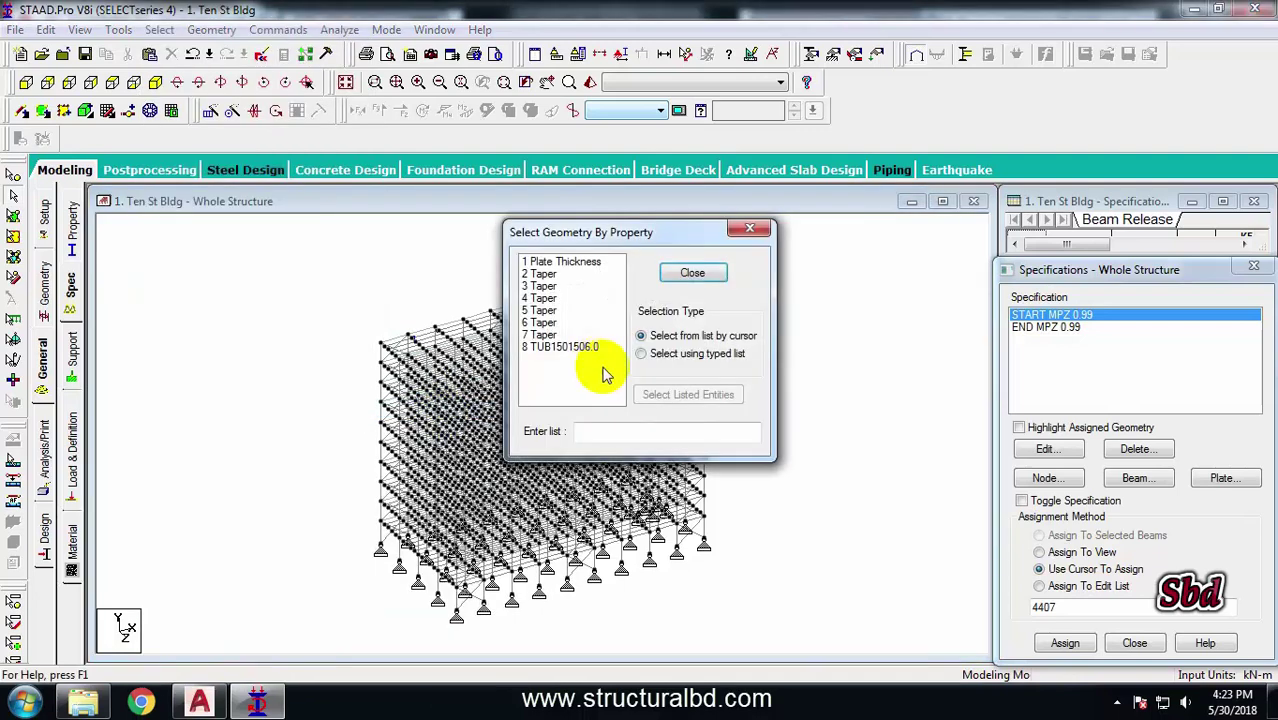
{"action": "left_click", "coordinate": [548, 336]}
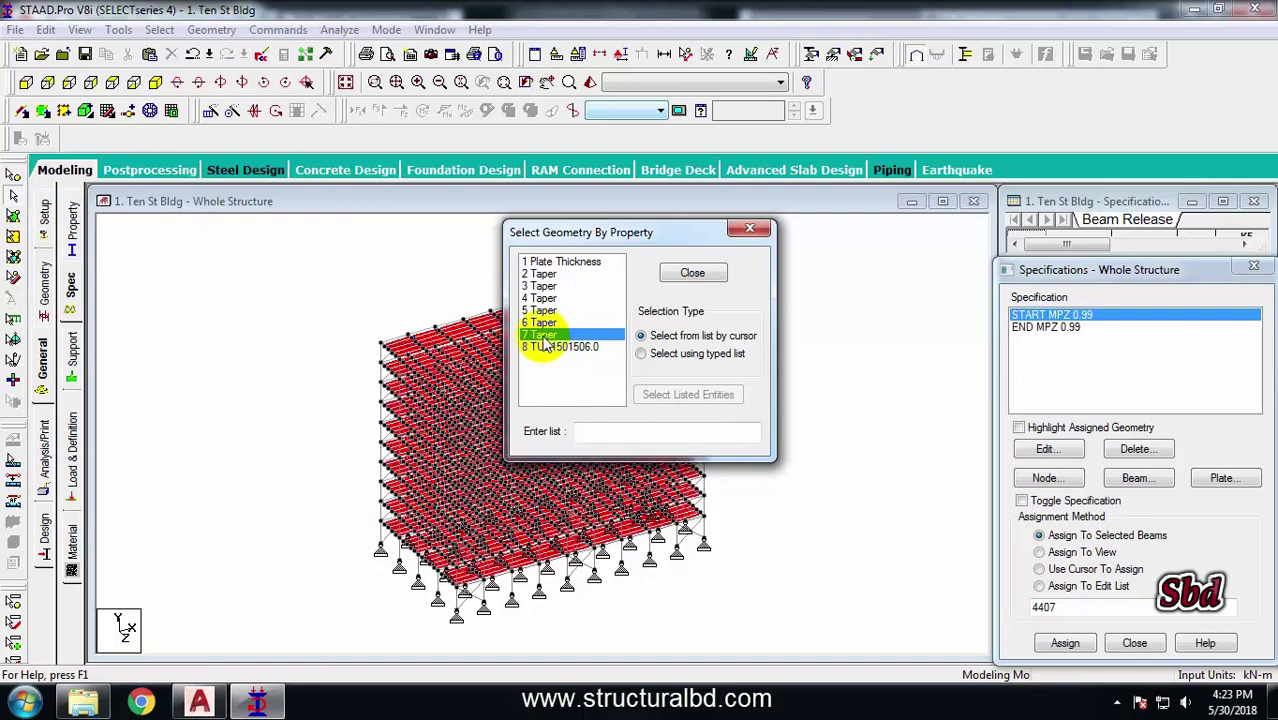
{"action": "left_click", "coordinate": [690, 276]}
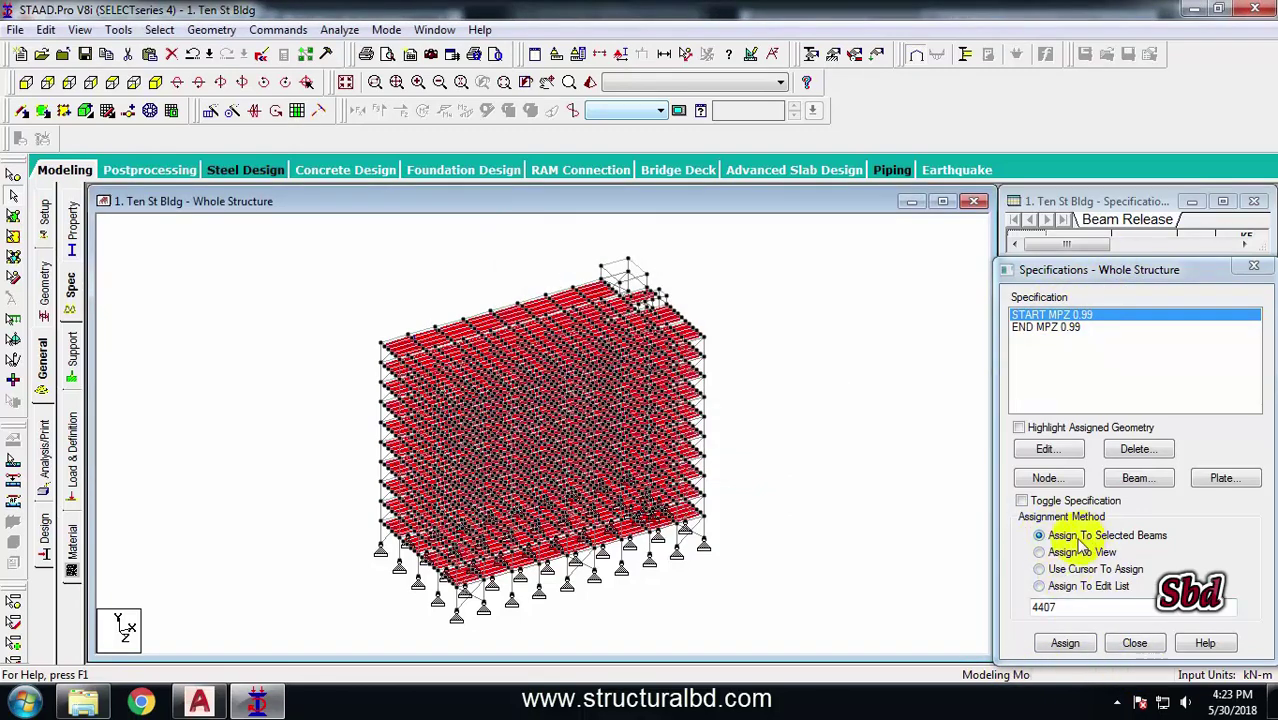
{"action": "left_click", "coordinate": [1063, 641]}
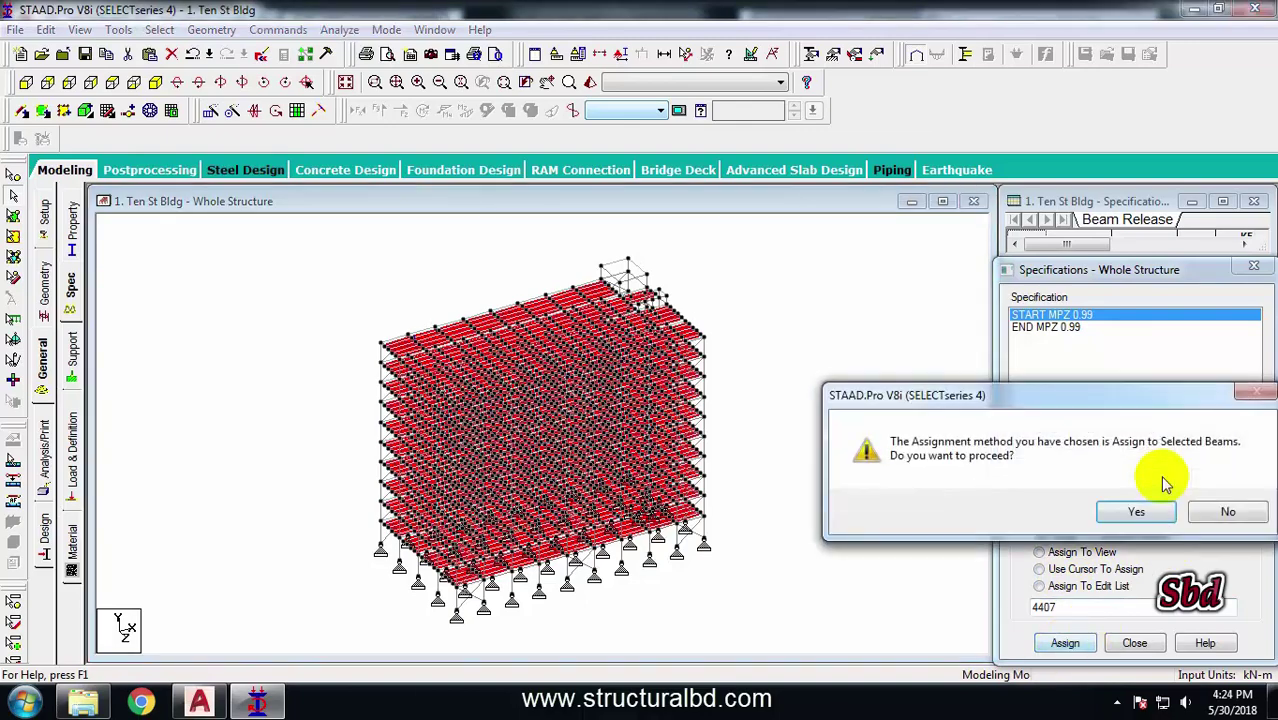
{"action": "left_click", "coordinate": [1138, 510]}
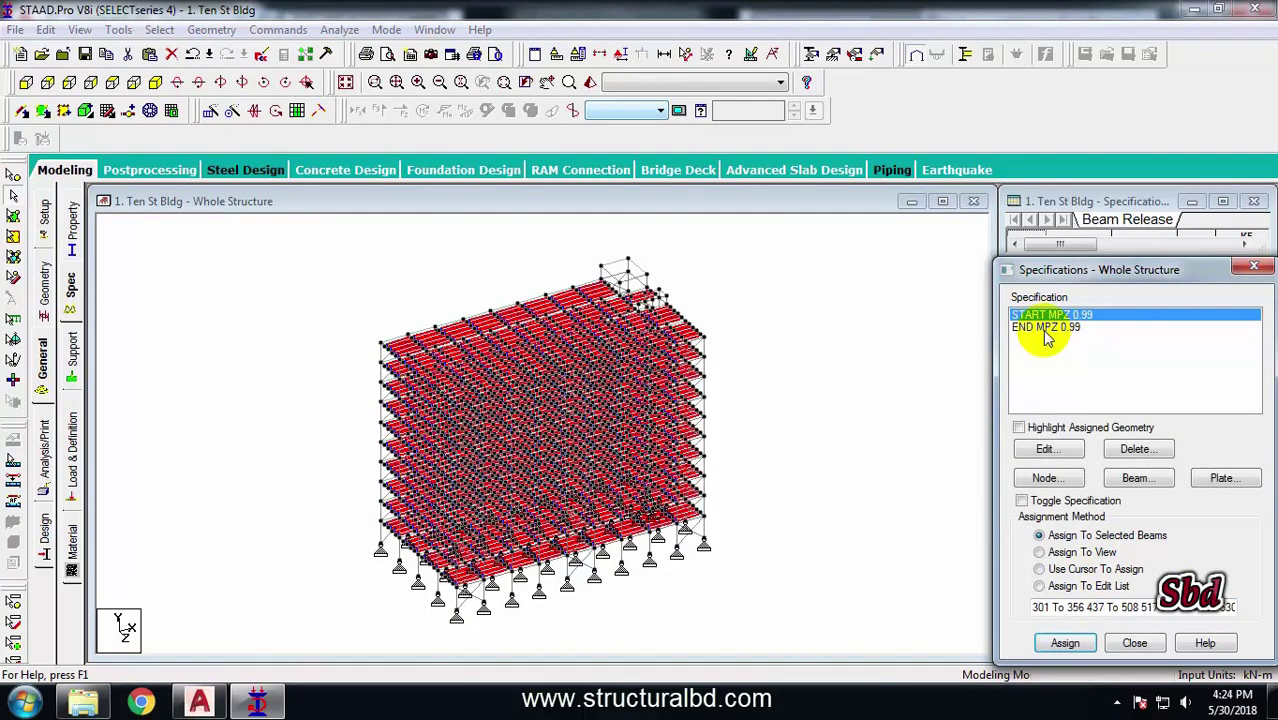
Assign the END MPZ 0.99 release specification to the same selected beams, and clear the selection
{"action": "left_click", "coordinate": [1046, 328]}
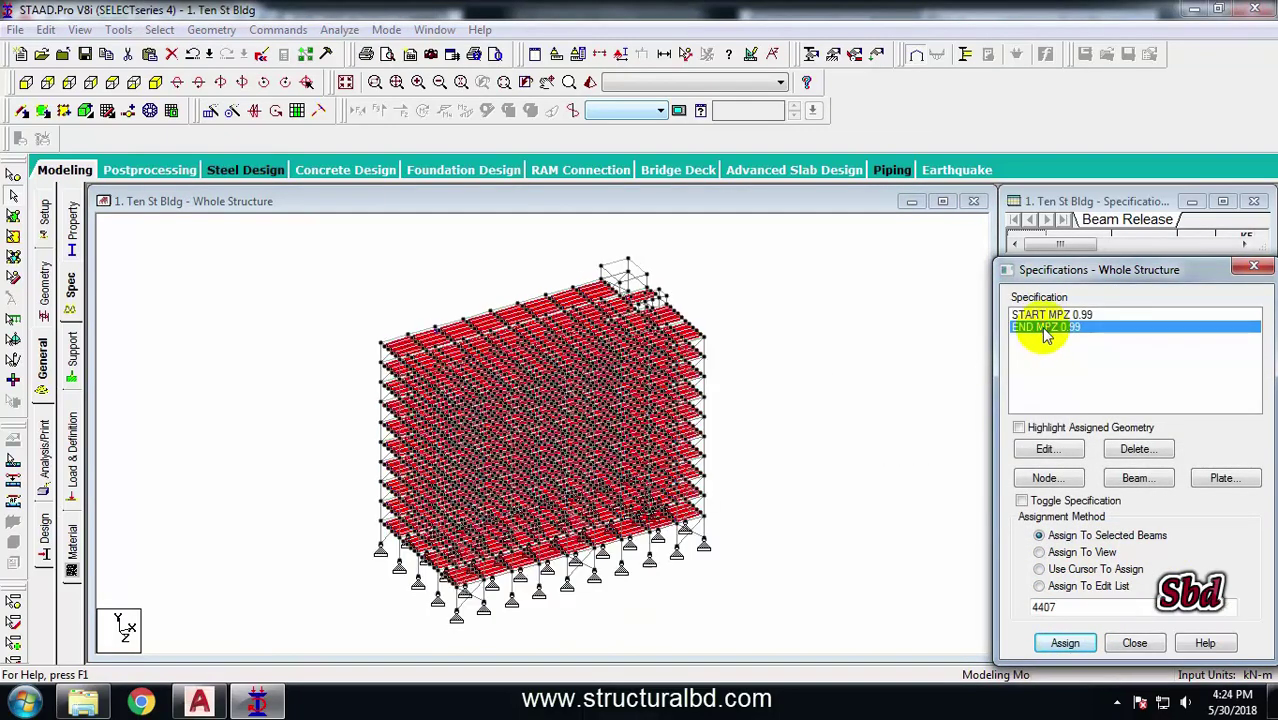
{"action": "left_click", "coordinate": [1065, 643]}
{"action": "left_click", "coordinate": [1138, 510]}
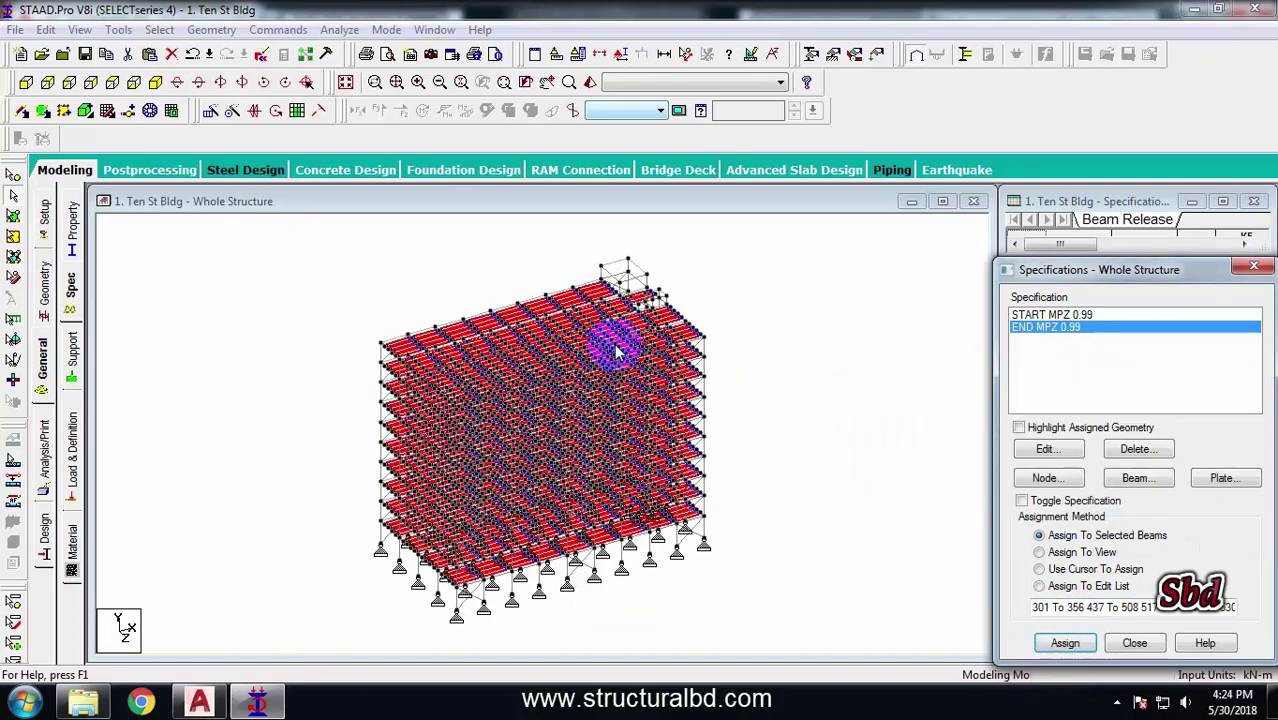
{"action": "scroll", "coordinate": [585, 371], "scroll_direction": "up", "scroll_amount": 5}
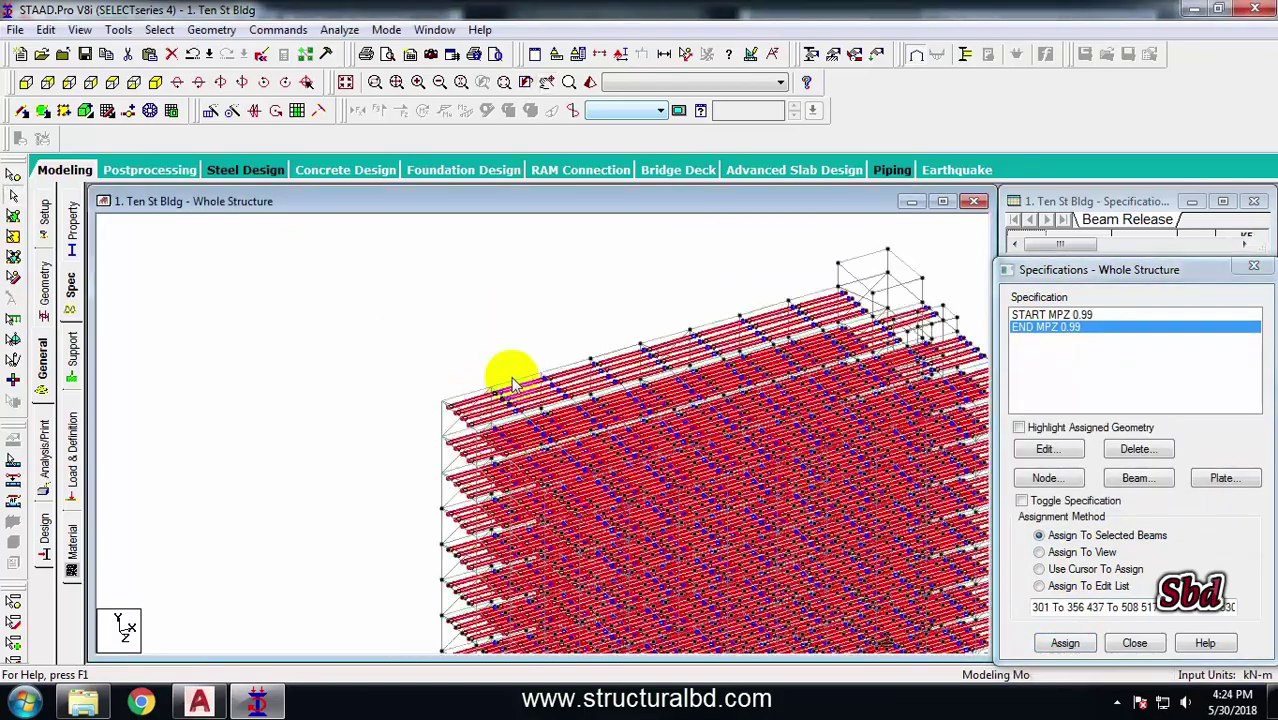
{"action": "scroll", "coordinate": [512, 385], "scroll_direction": "up", "scroll_amount": 1}
{"action": "left_click", "coordinate": [456, 302]}
Create a Truss member specification for the diagonal bracing, leaving no members selected
{"action": "scroll", "coordinate": [385, 257], "scroll_direction": "down", "scroll_amount": 4}
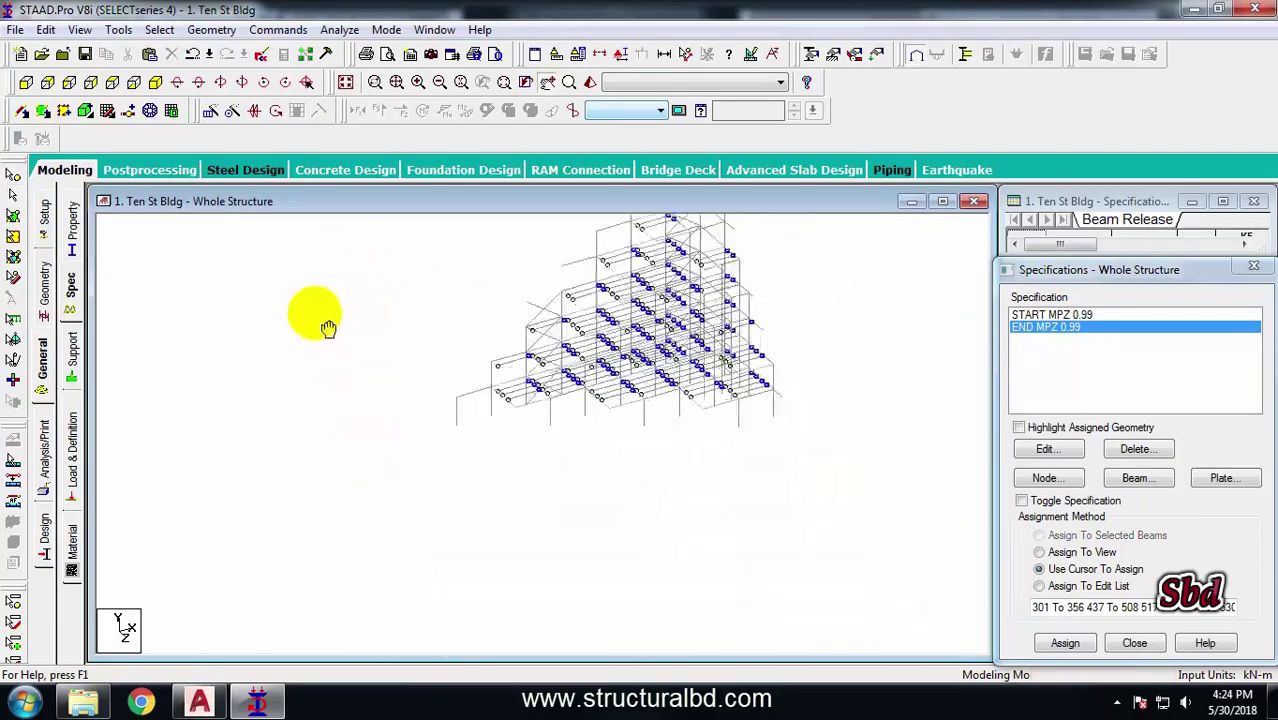
{"action": "scroll", "coordinate": [579, 522], "scroll_direction": "up", "scroll_amount": 3}
{"action": "left_click", "coordinate": [493, 513]}
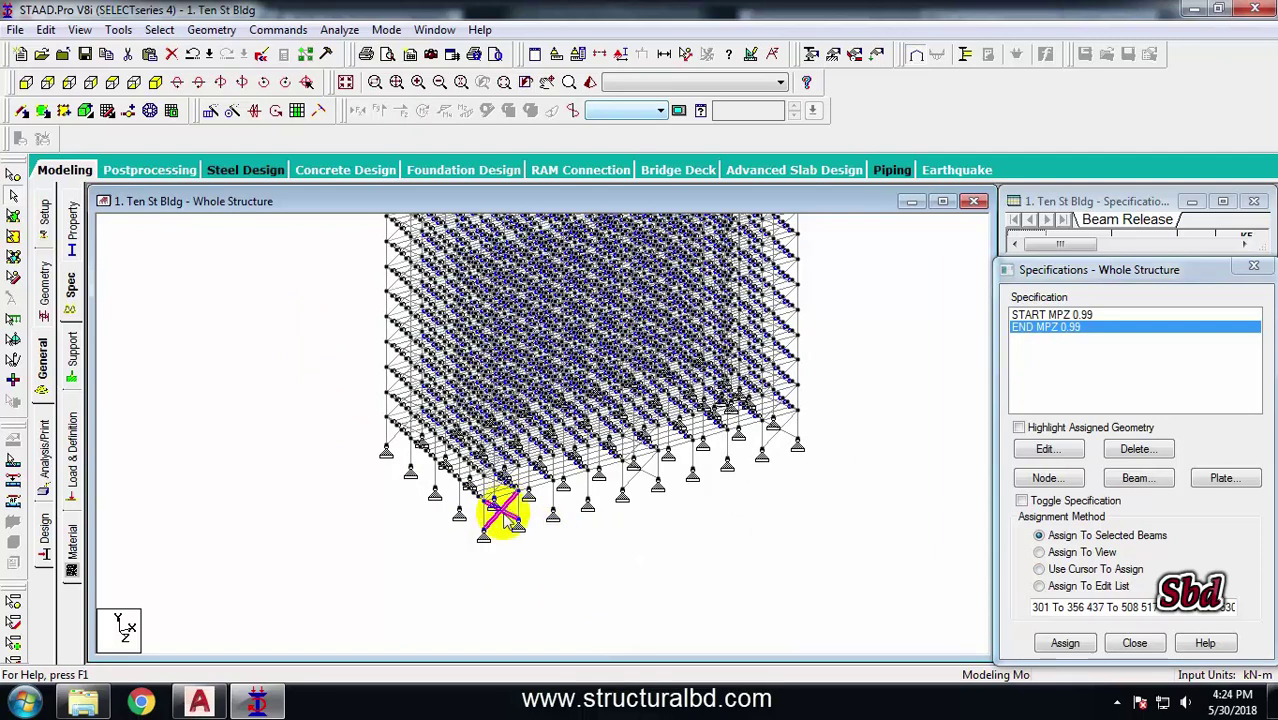
{"action": "left_click", "coordinate": [758, 501]}
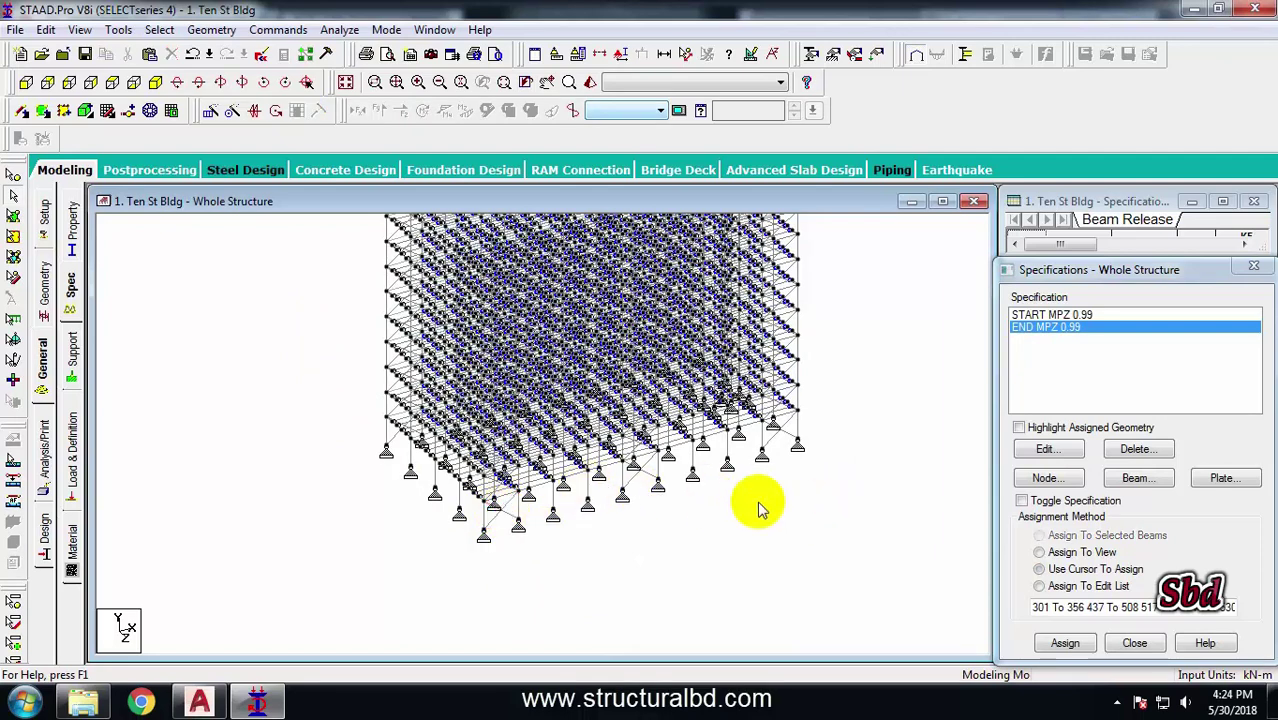
{"action": "left_click", "coordinate": [1130, 479]}
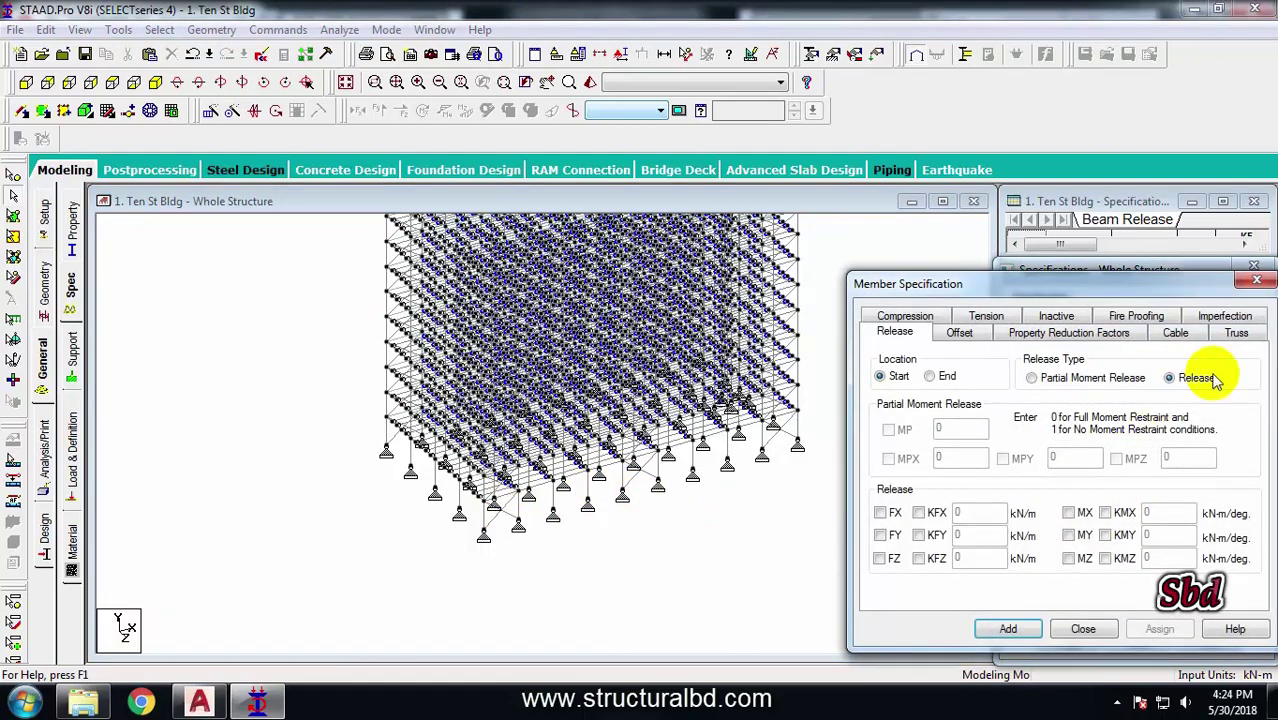
{"action": "left_click", "coordinate": [1237, 334]}
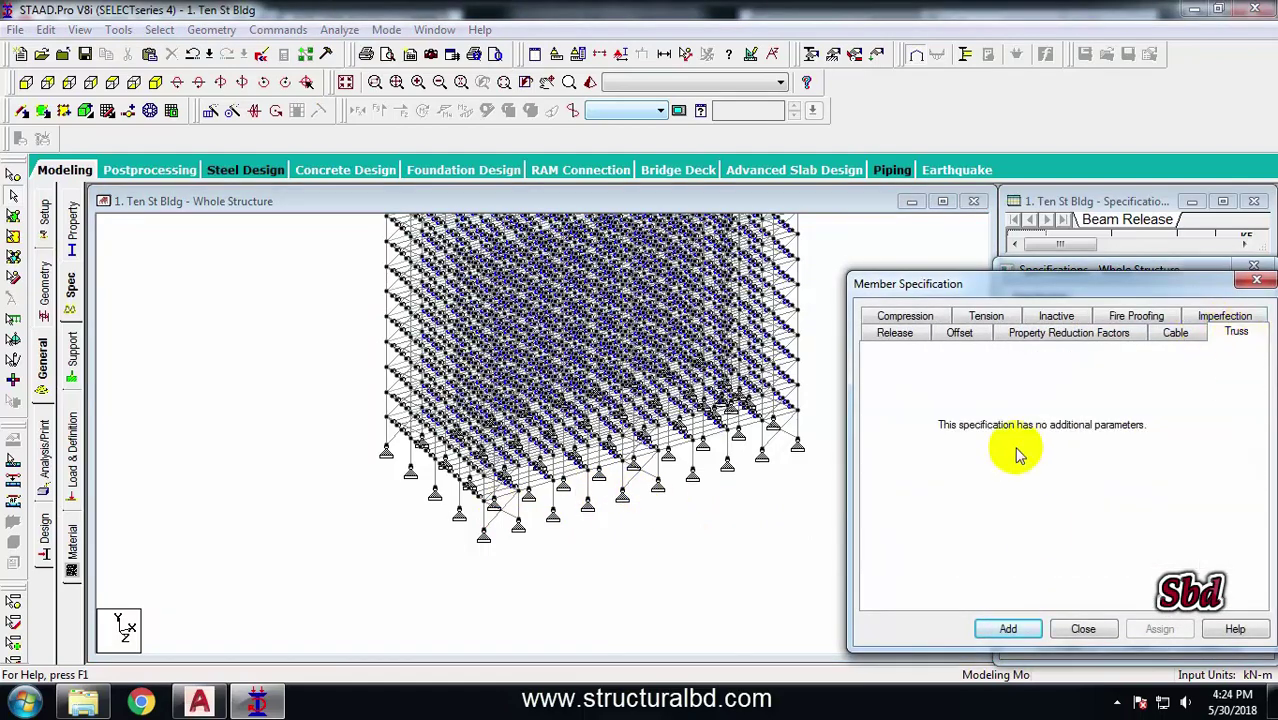
{"action": "left_click", "coordinate": [1008, 628]}
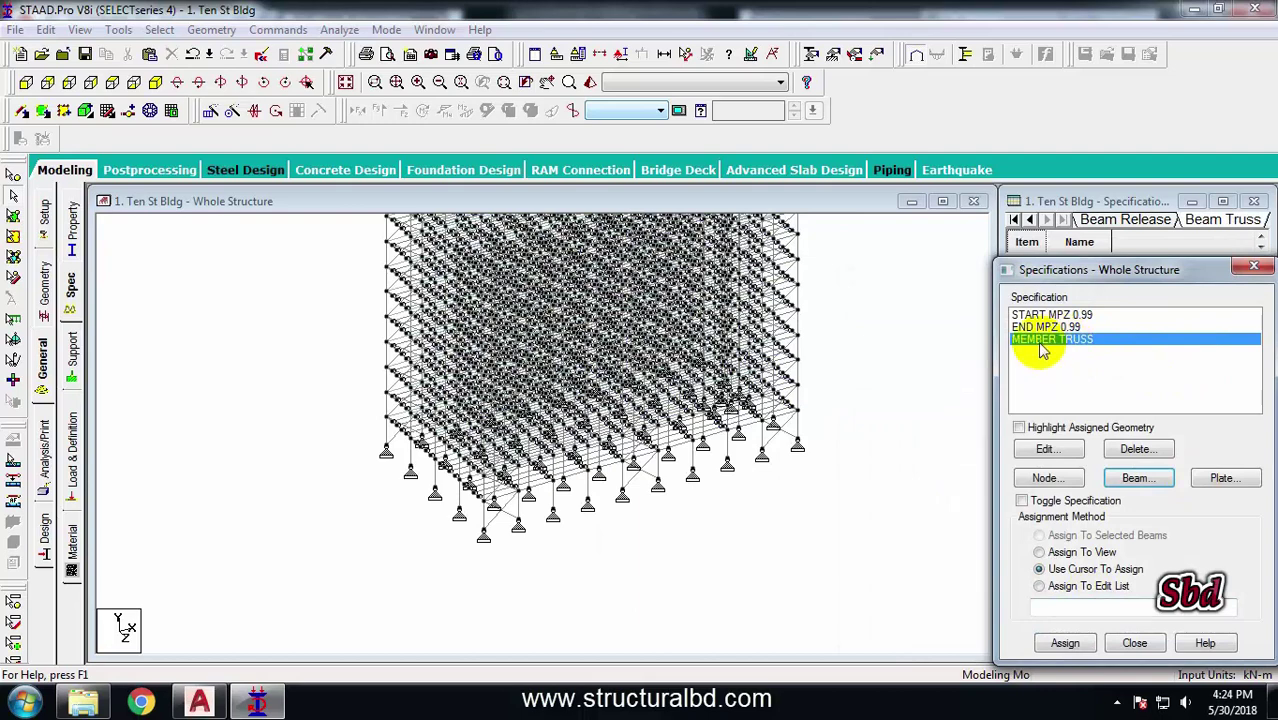
Select all members with the TUB1501506.0 property and assign the MEMBER TRUSS specification to them
{"action": "left_click", "coordinate": [159, 31]}
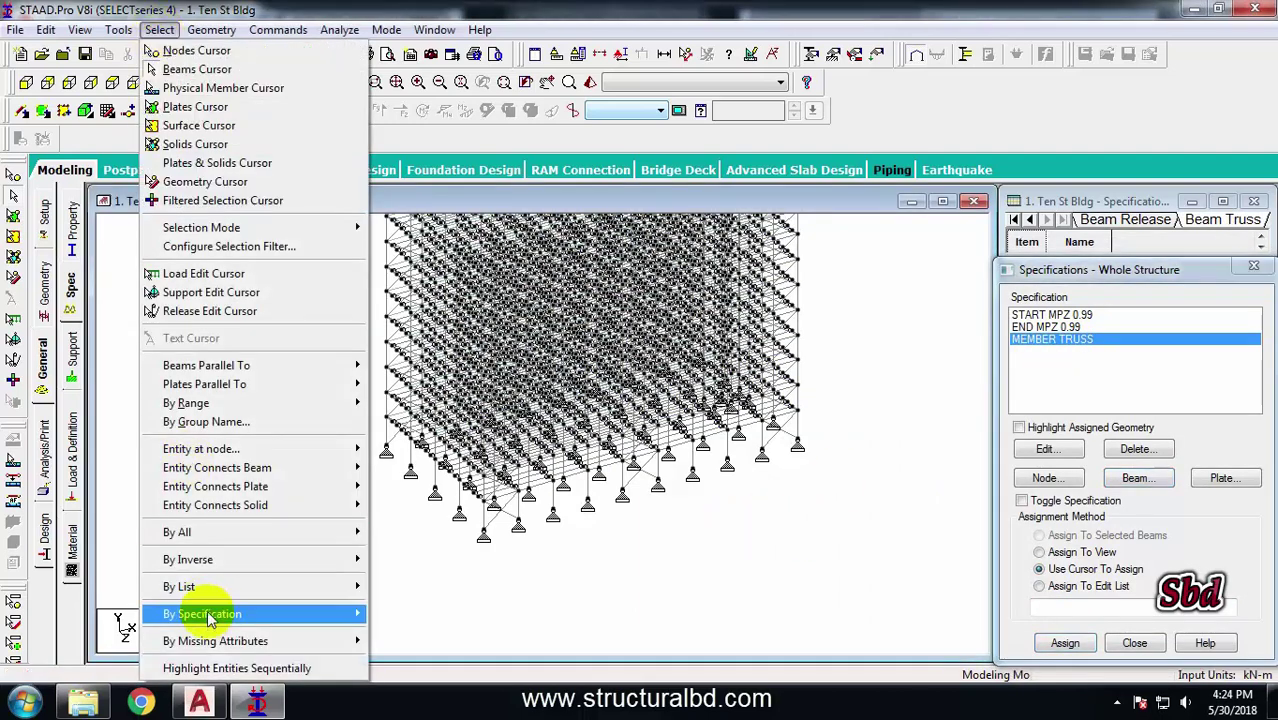
{"action": "mouse_move", "coordinate": [210, 617]}
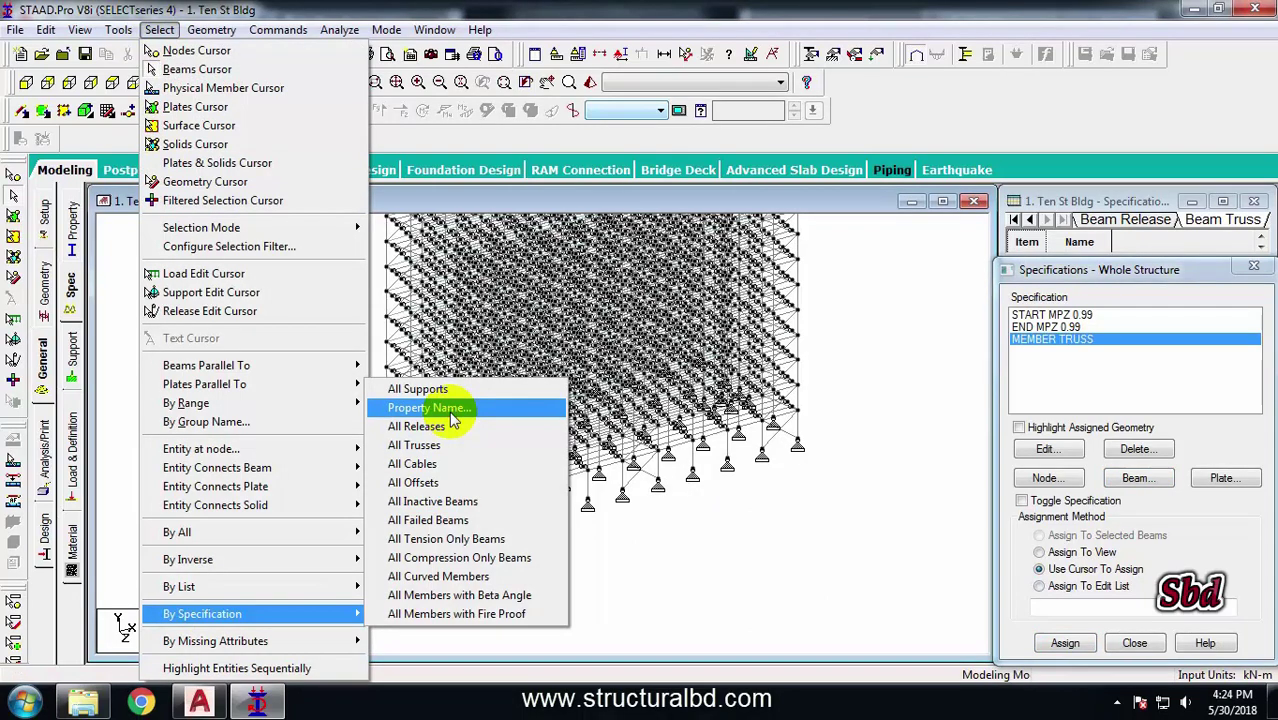
{"action": "left_click", "coordinate": [452, 408]}
{"action": "left_click", "coordinate": [558, 347]}
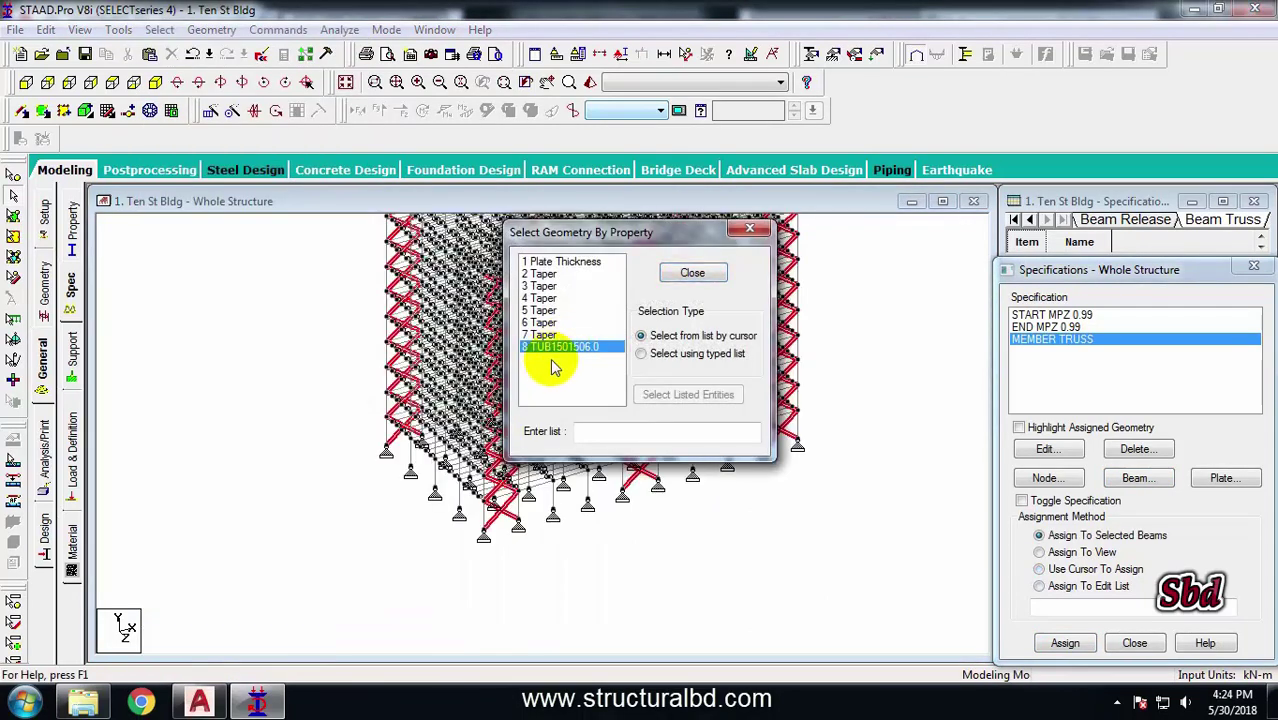
{"action": "left_click", "coordinate": [696, 277]}
{"action": "left_click", "coordinate": [1065, 643]}
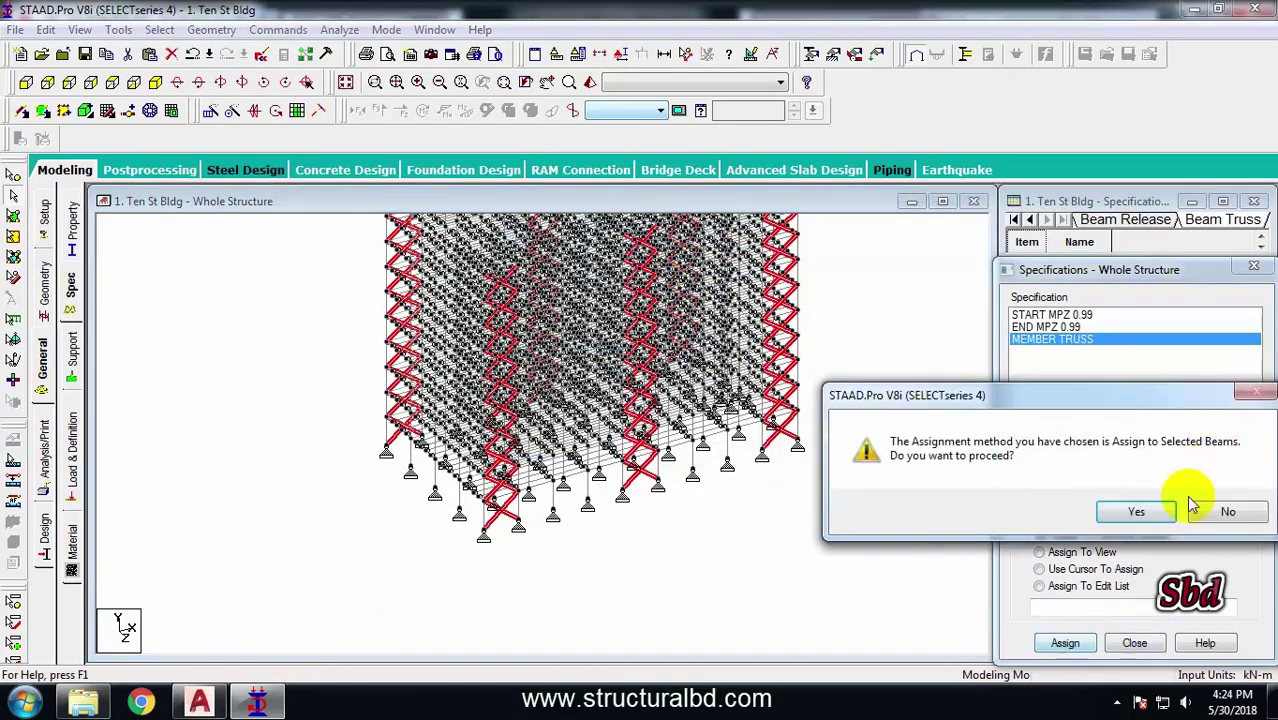
{"action": "left_click", "coordinate": [1135, 508]}
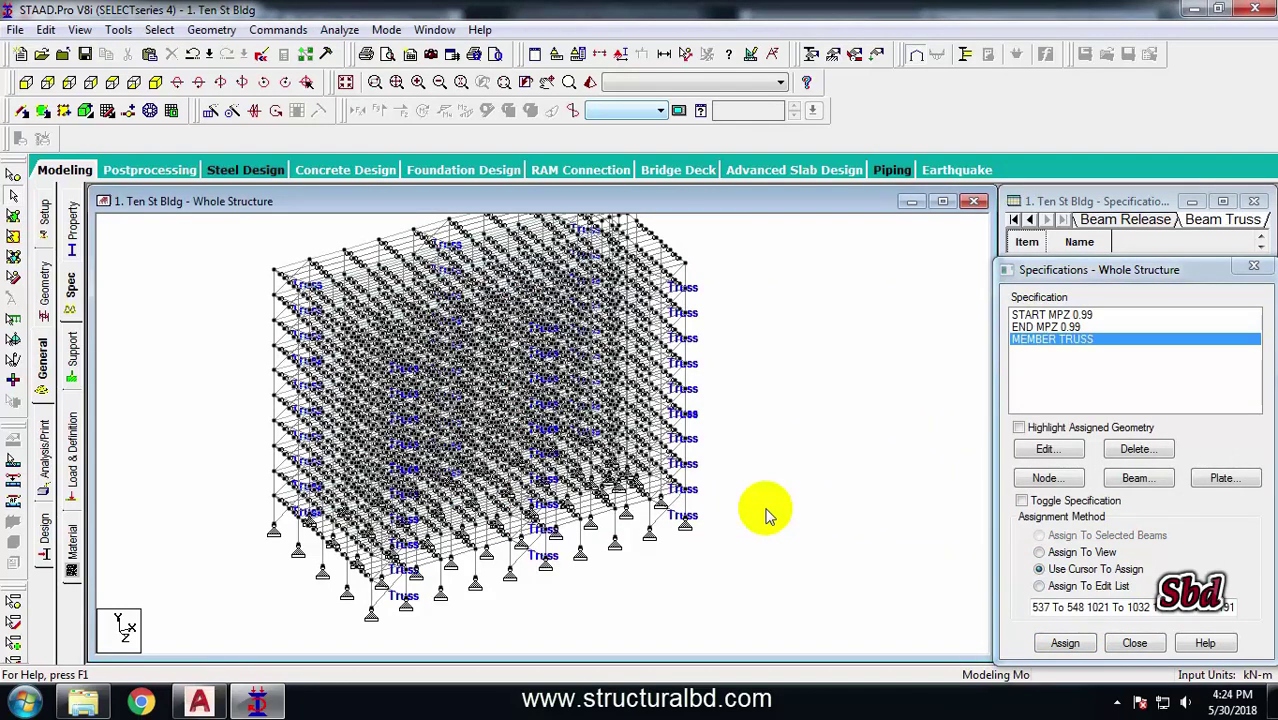
Add primary load case 1 titled EX+ with loading type None
{"action": "scroll", "coordinate": [735, 410], "scroll_direction": "down", "scroll_amount": 2}
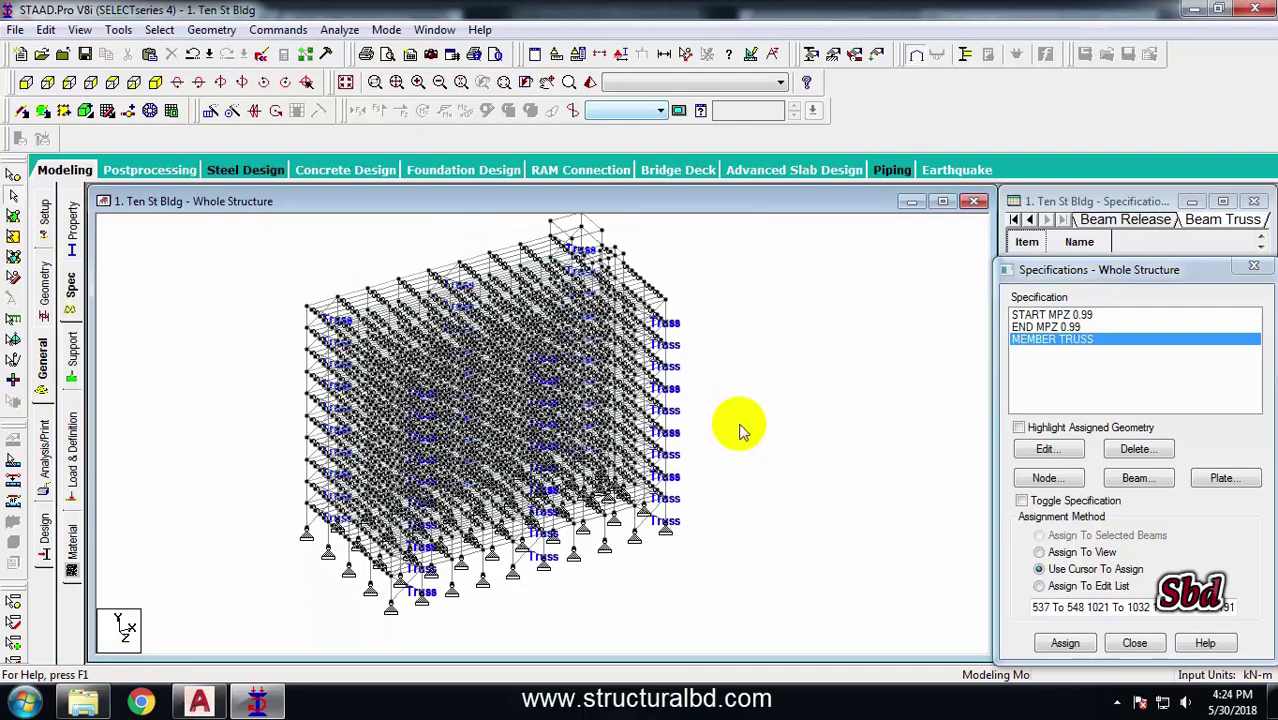
{"action": "middle_click_drag", "start_coordinate": [250, 464], "coordinate": [369, 430]}
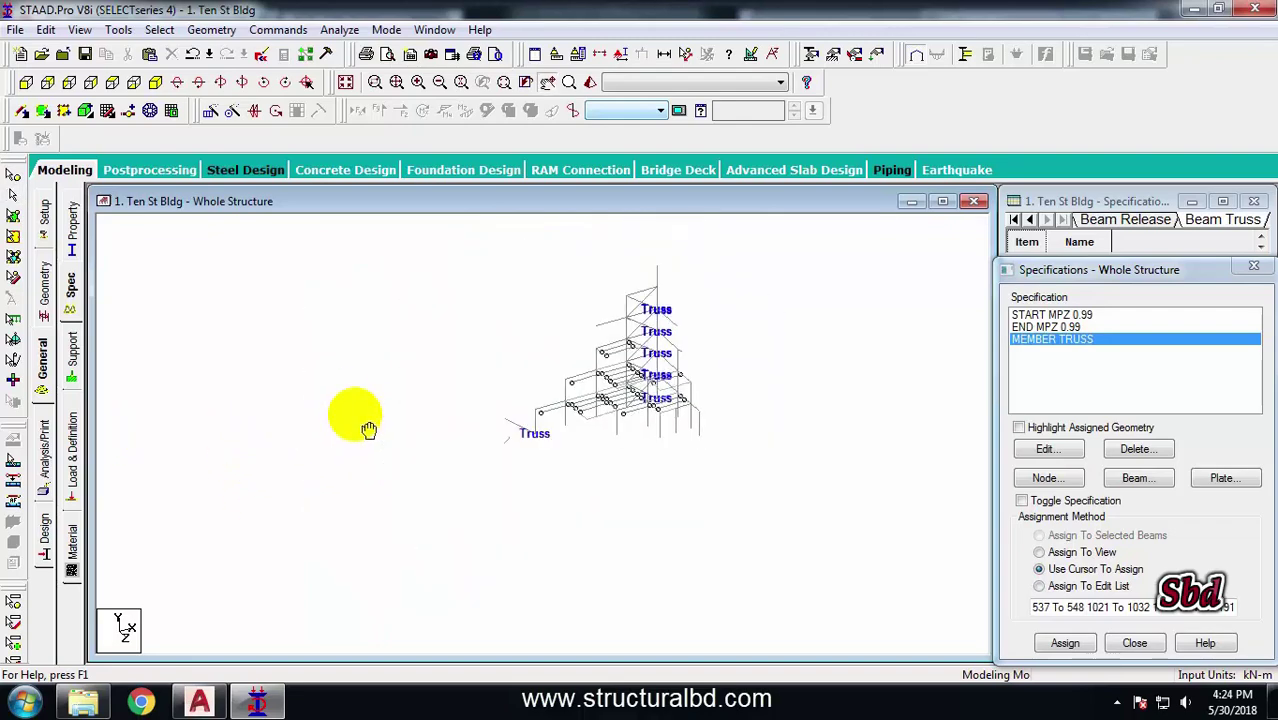
{"action": "left_click", "coordinate": [72, 448]}
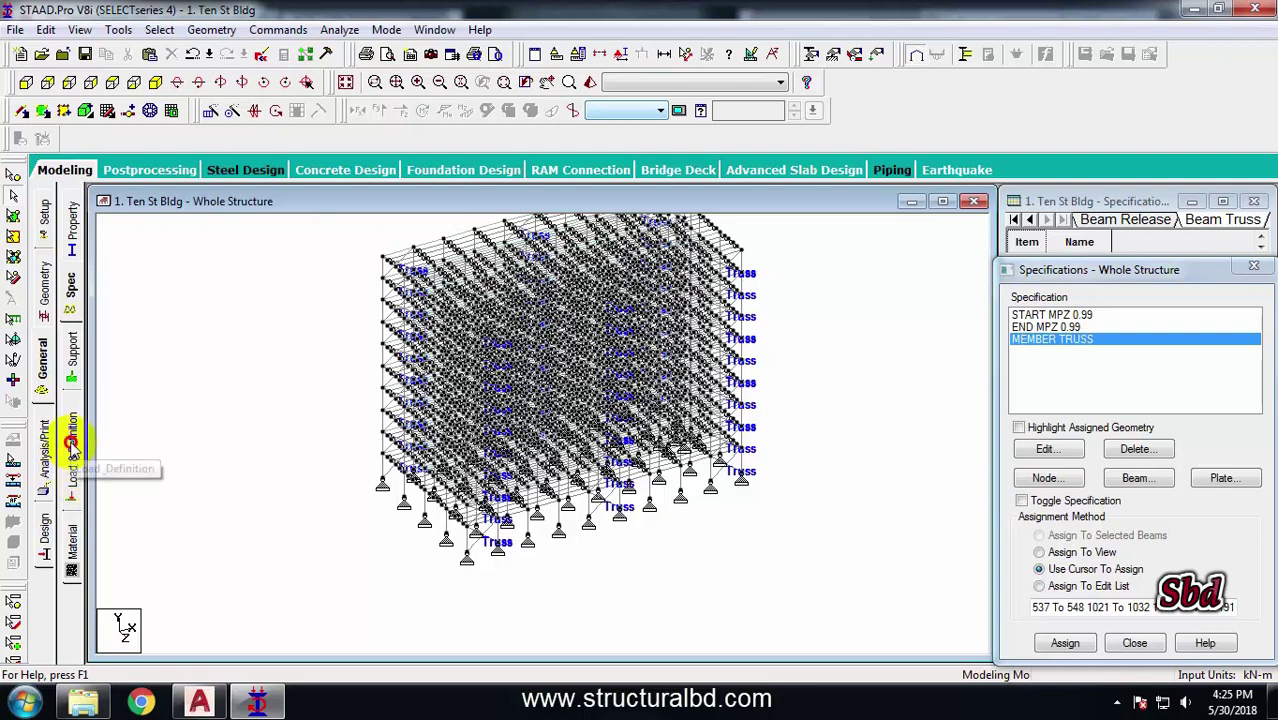
{"action": "left_click", "coordinate": [1030, 240]}
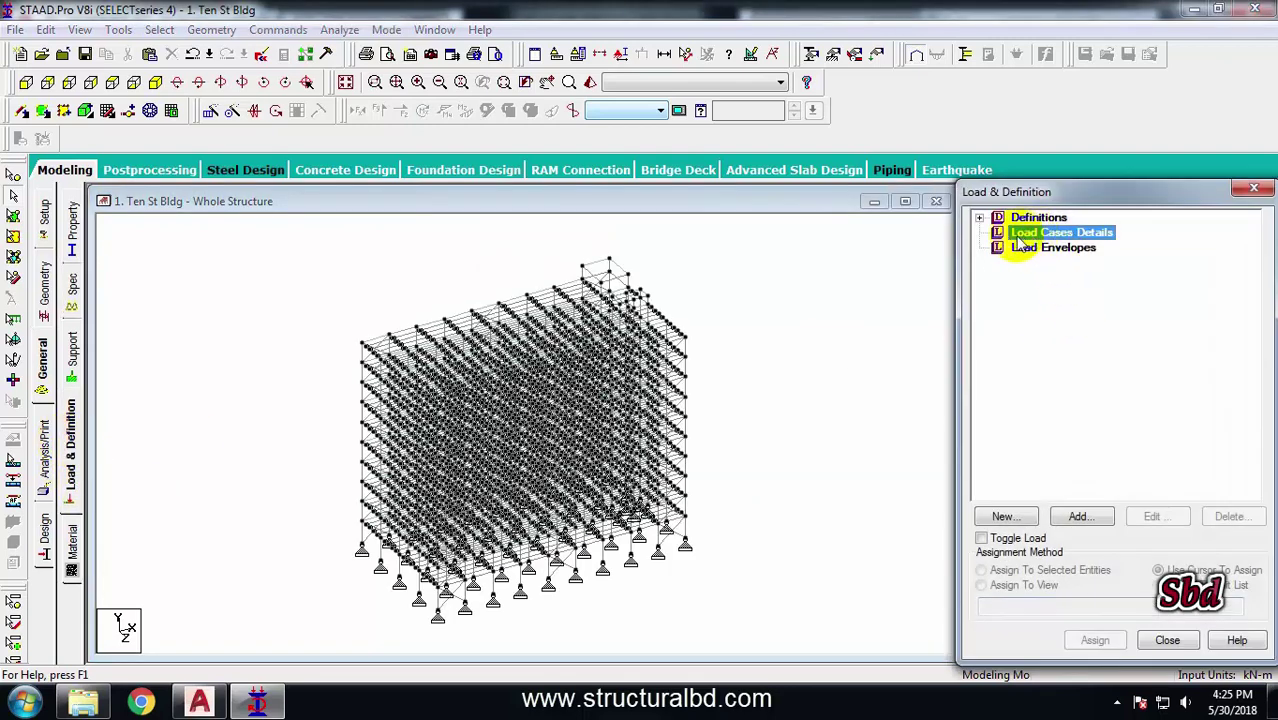
{"action": "left_click", "coordinate": [1077, 516]}
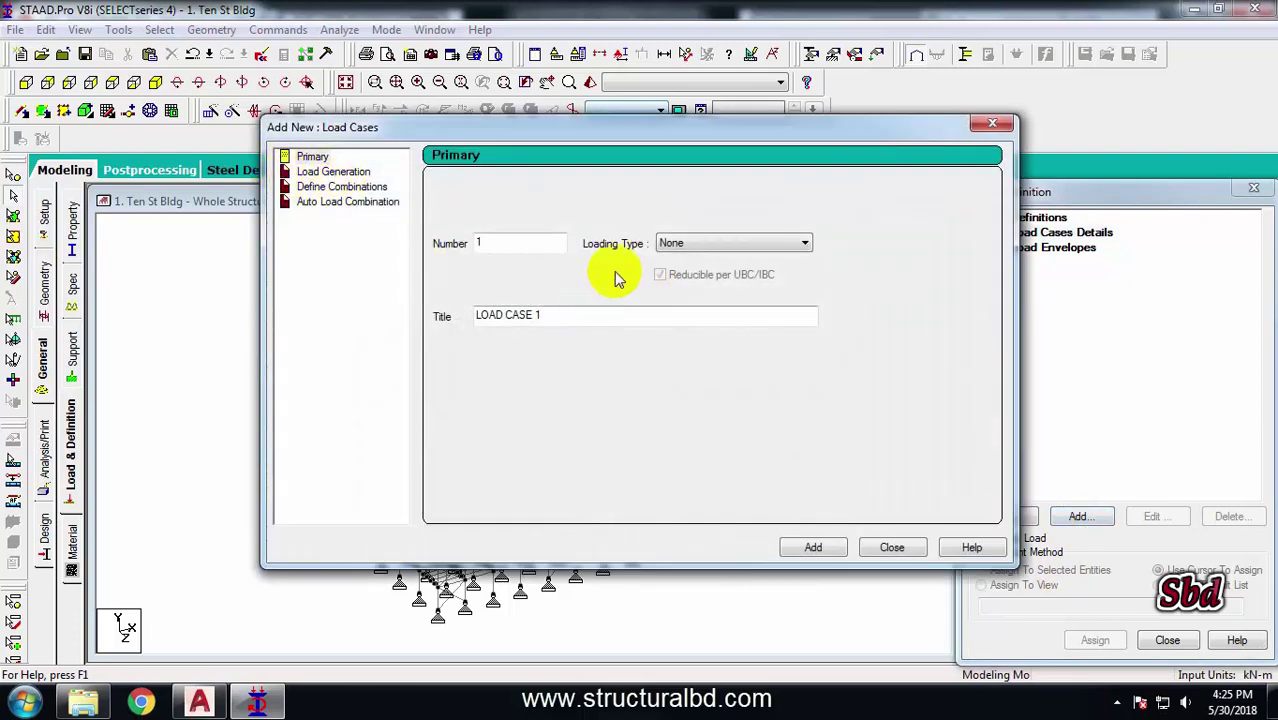
{"action": "left_click_drag", "start_coordinate": [573, 318], "coordinate": [365, 322]}
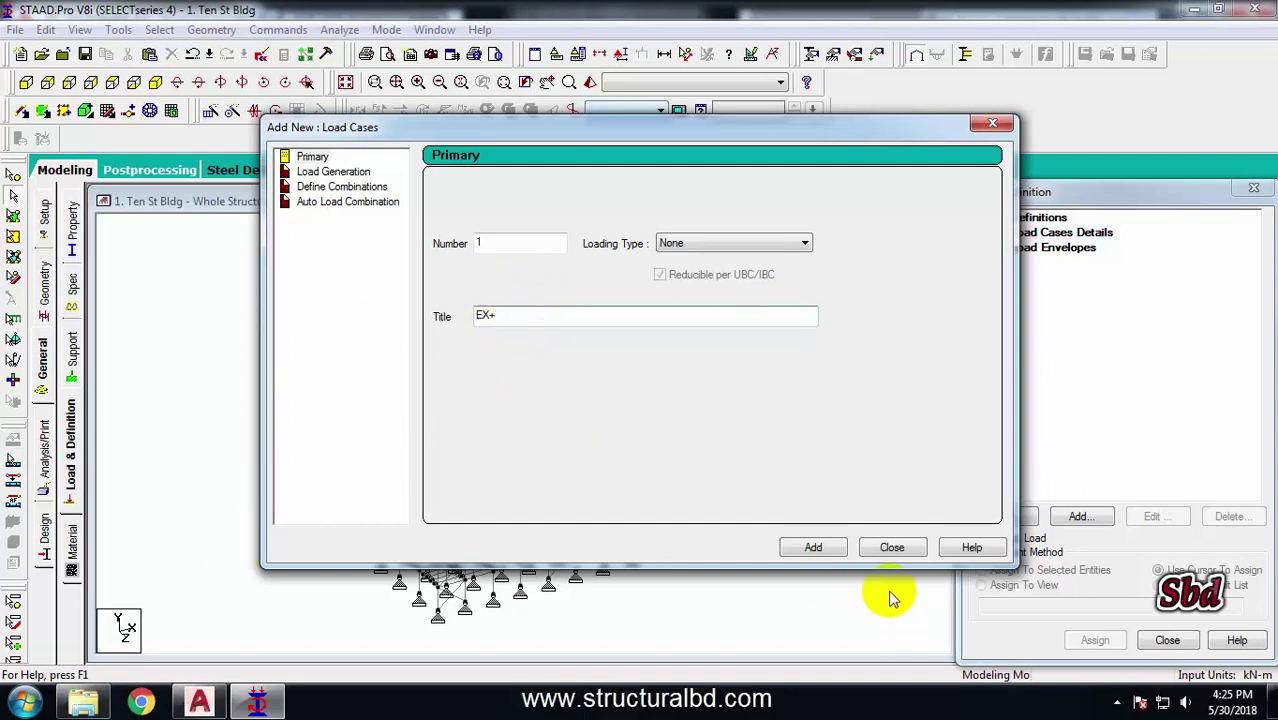
{"action": "left_click", "coordinate": [815, 547]}
Add primary load case 2 titled EX- with loading type None
{"action": "triple_click", "coordinate": [556, 318]}
{"action": "type", "text": "E"}
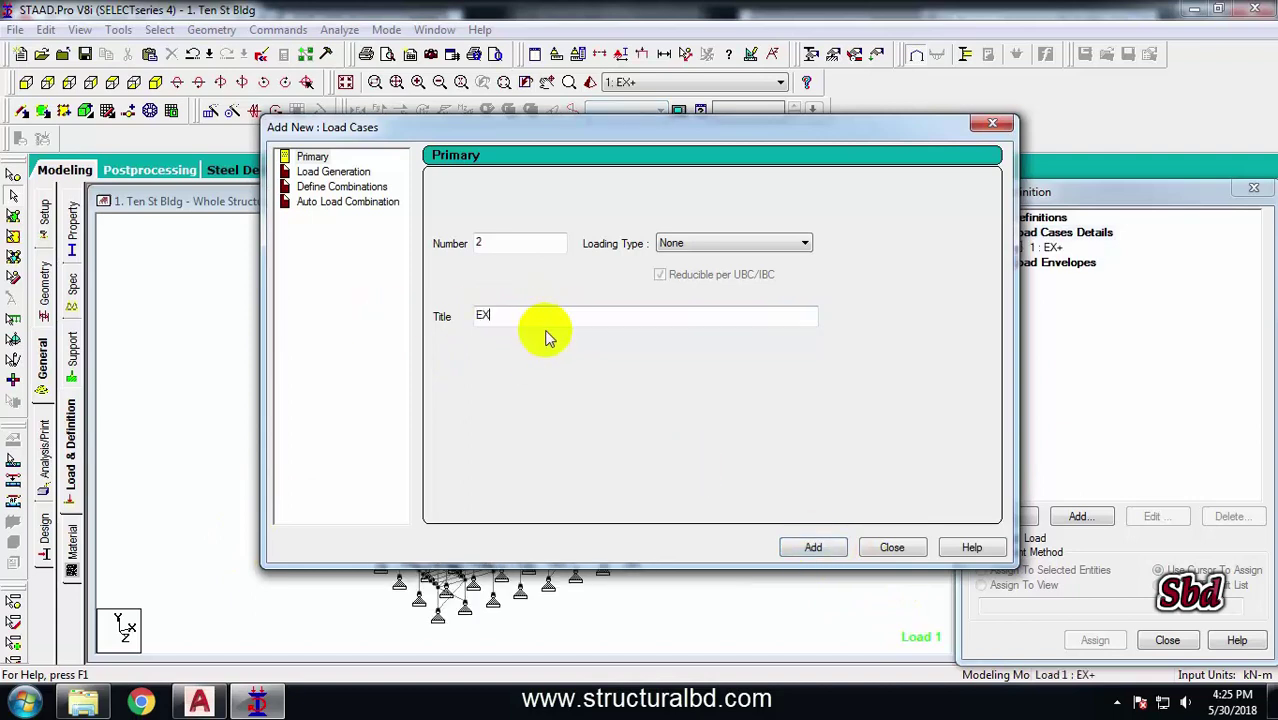
{"action": "left_click", "coordinate": [813, 547]}
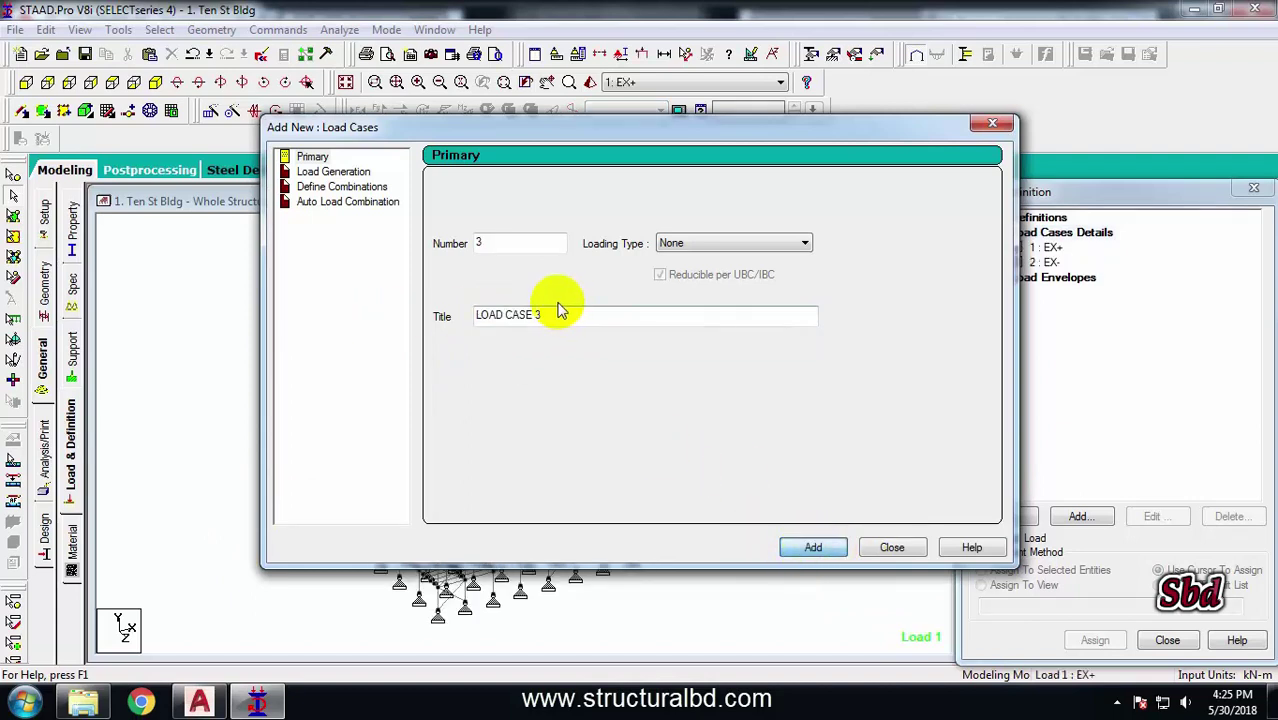
Add primary load cases 3 and 4, titled EZ+ and EZ-, with loading type None
{"action": "left_click_drag", "start_coordinate": [559, 312], "coordinate": [425, 318]}
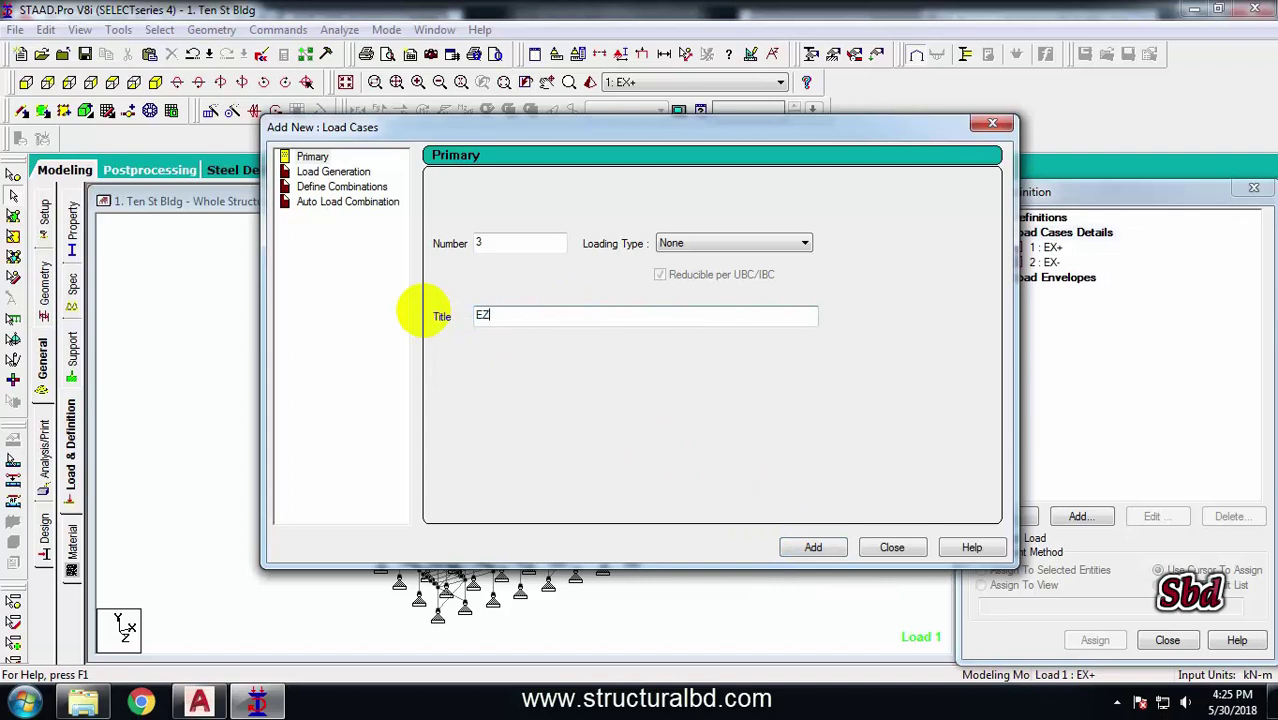
{"action": "type", "text": "EZ+"}
{"action": "left_click", "coordinate": [826, 550]}
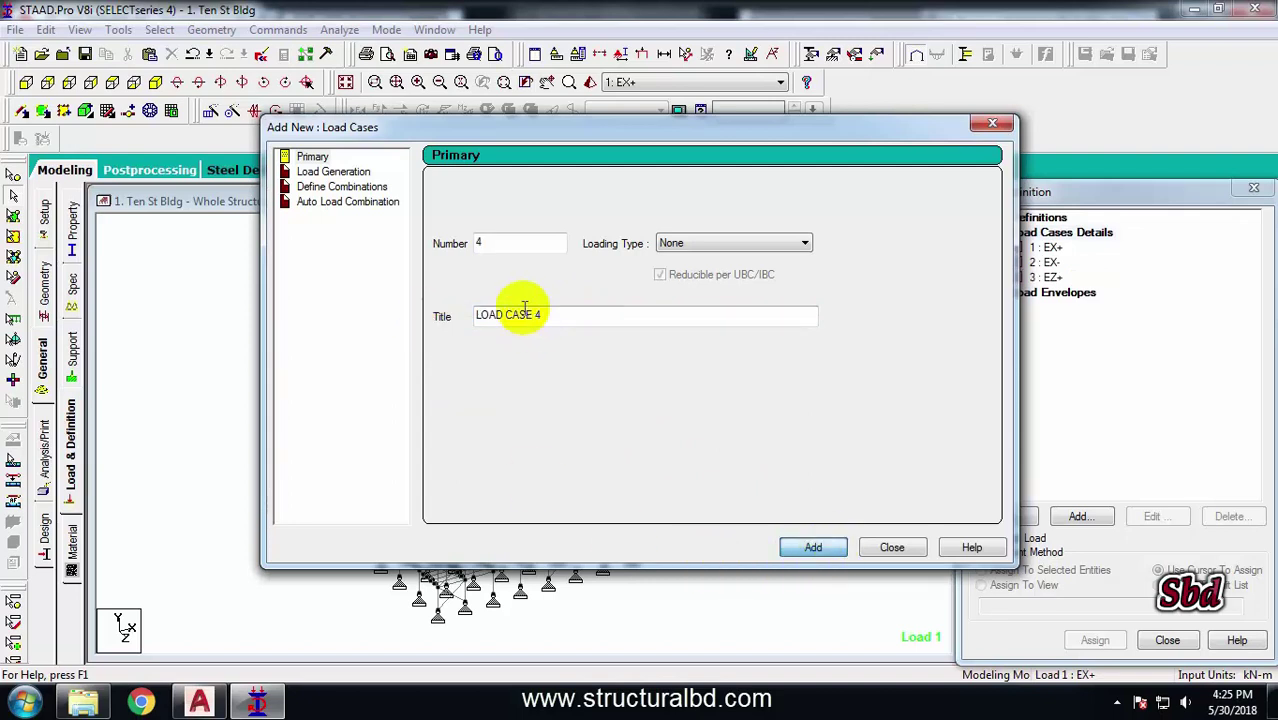
{"action": "left_click_drag", "start_coordinate": [545, 316], "coordinate": [388, 323]}
{"action": "type", "text": "EZ-"}
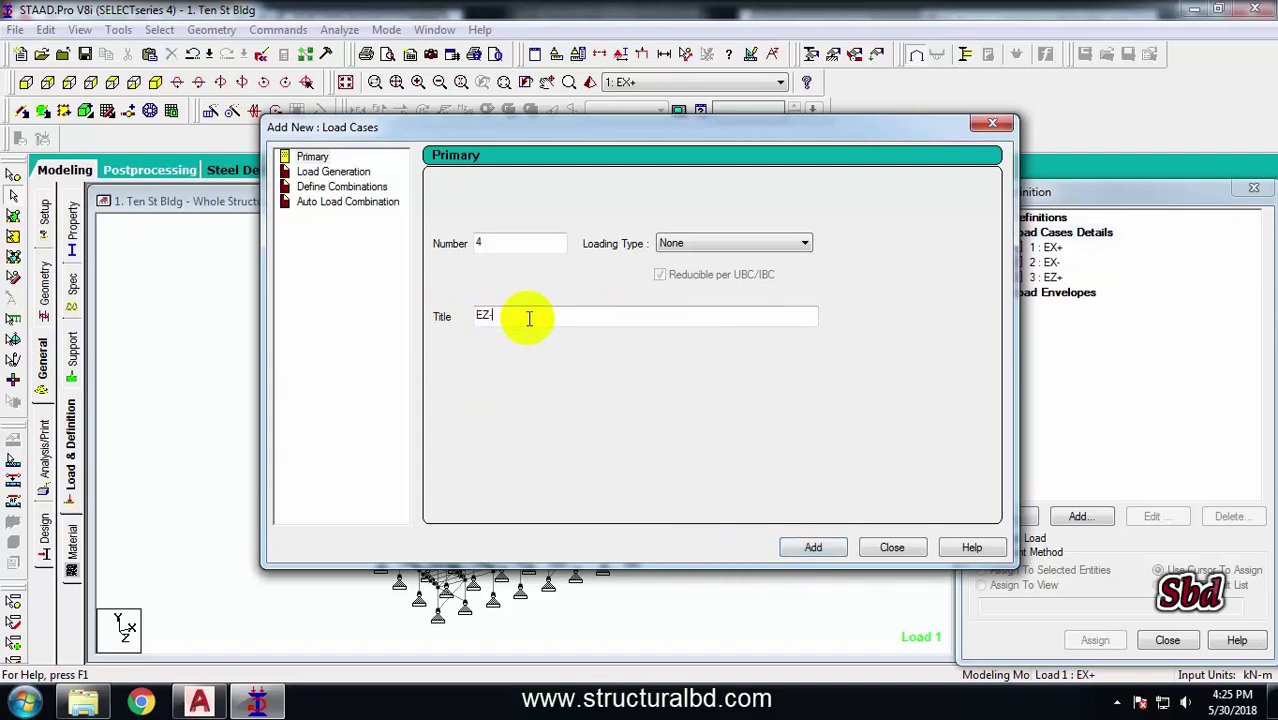
{"action": "left_click", "coordinate": [816, 548]}
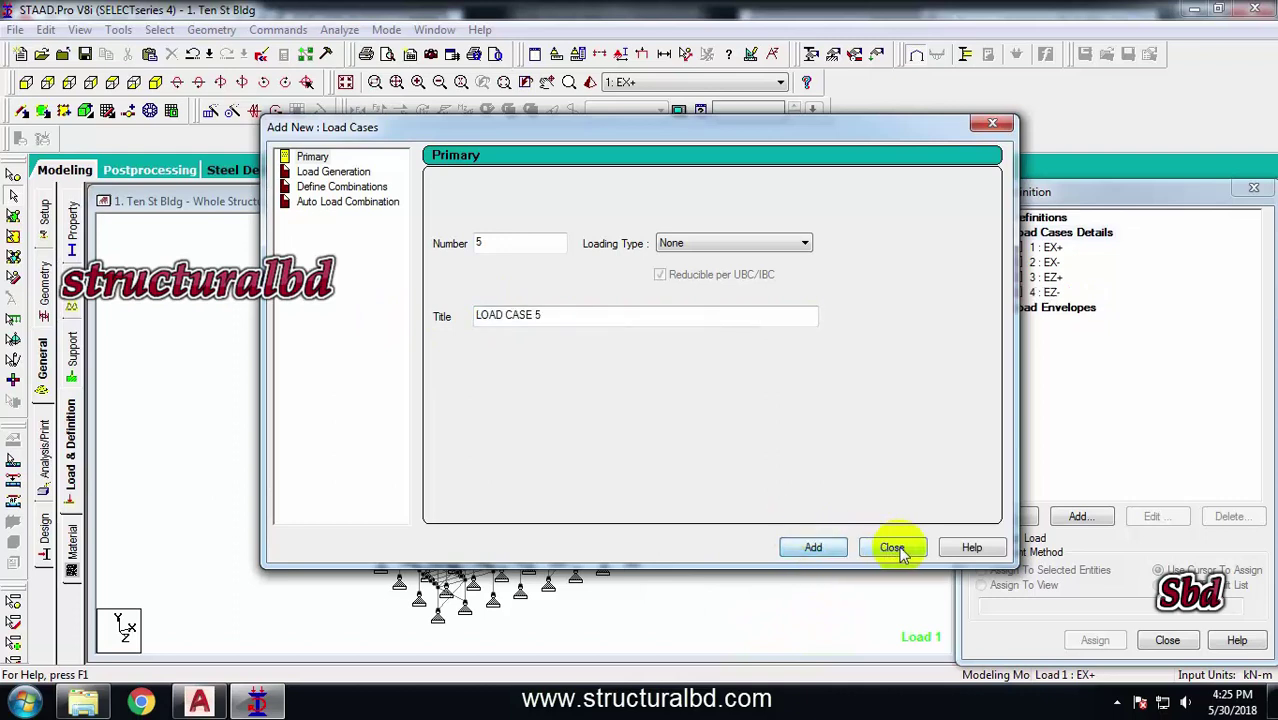
Add primary load cases 5 and 6, titled DL and LL, with loading type None, and finish adding load cases
{"action": "left_click_drag", "start_coordinate": [560, 316], "coordinate": [422, 322]}
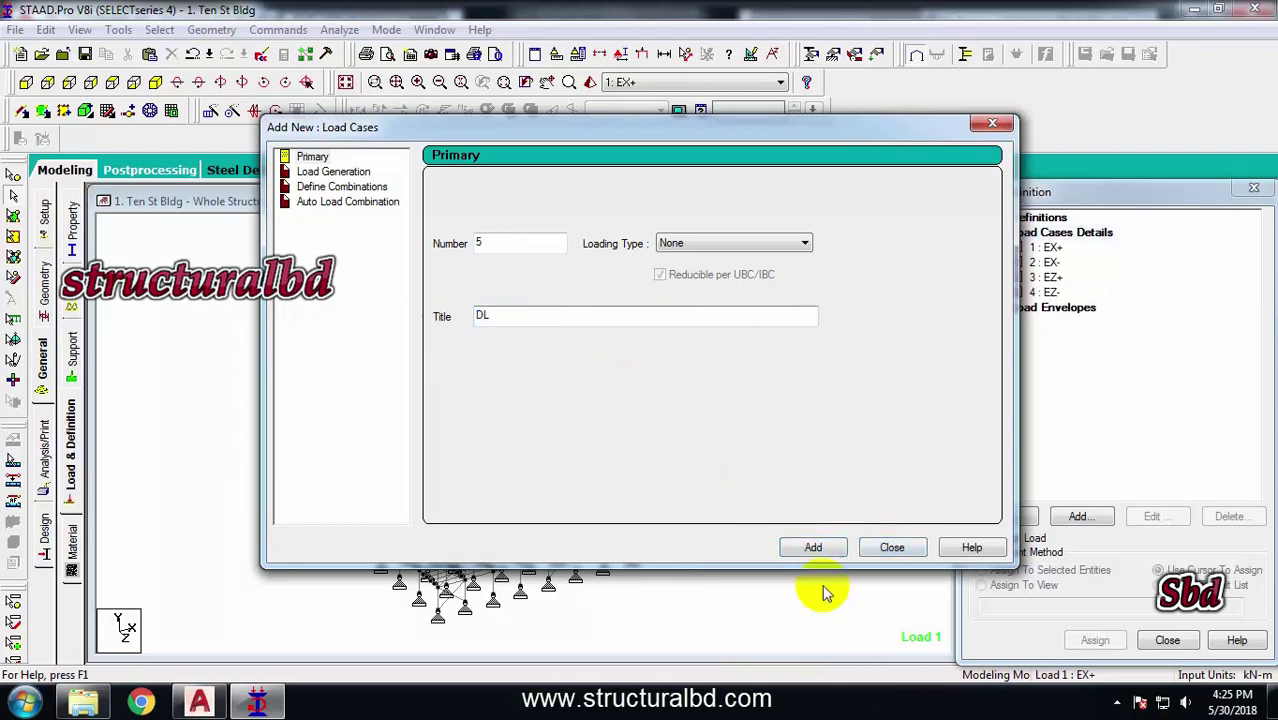
{"action": "left_click", "coordinate": [816, 547]}
{"action": "left_click_drag", "start_coordinate": [434, 312], "coordinate": [405, 322]}
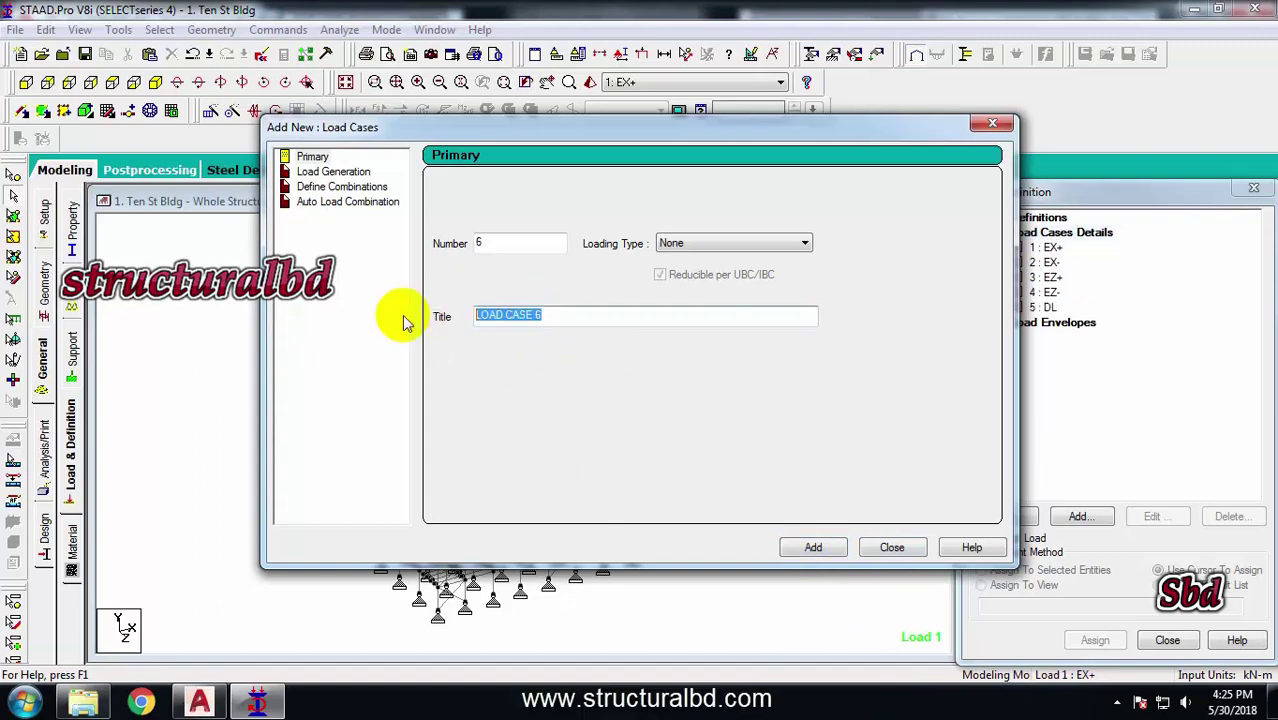
{"action": "left_click", "coordinate": [818, 547]}
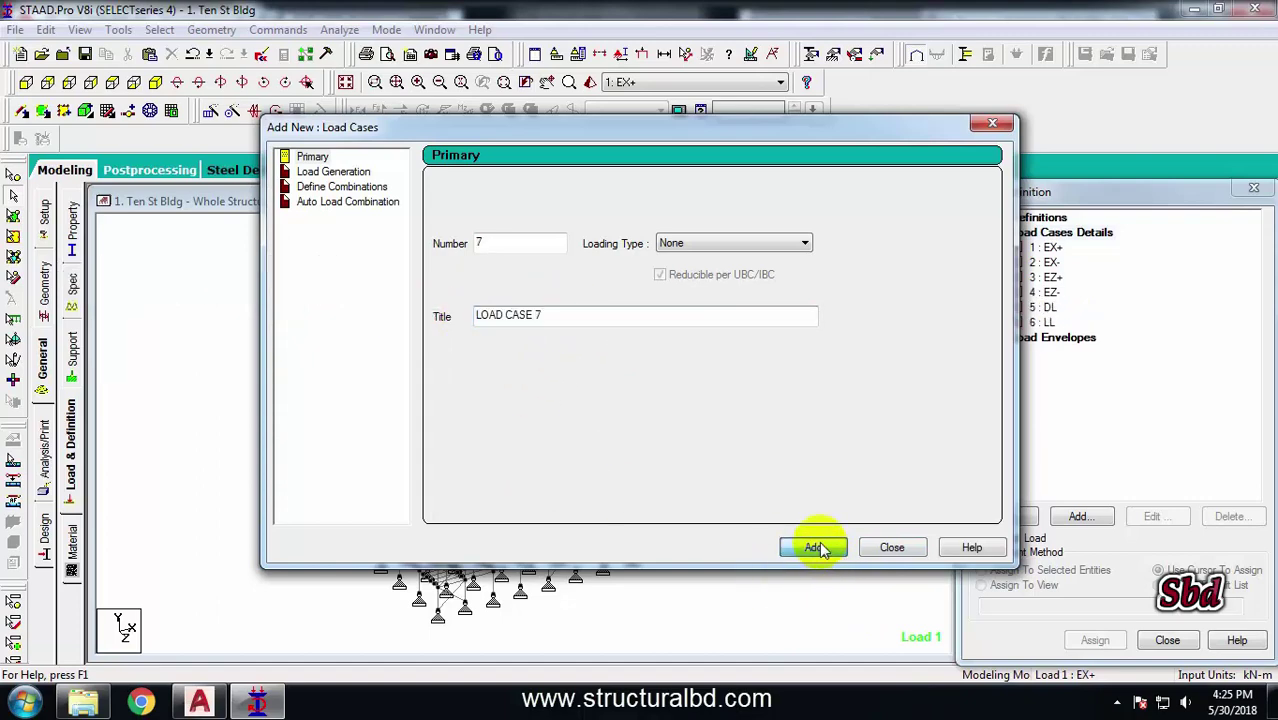
{"action": "left_click", "coordinate": [891, 548]}
Add a selfweight load in the Y direction with factor -1 to load case DL
{"action": "left_click", "coordinate": [1042, 307]}
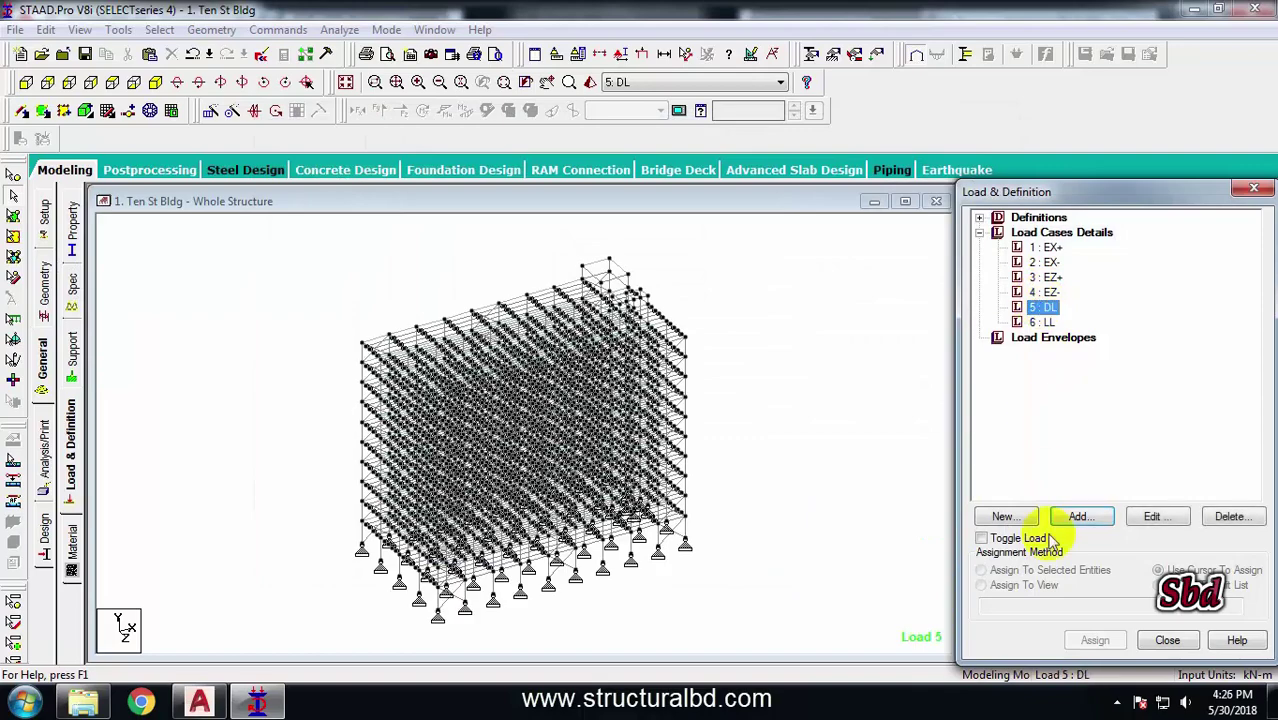
{"action": "left_click", "coordinate": [1082, 516]}
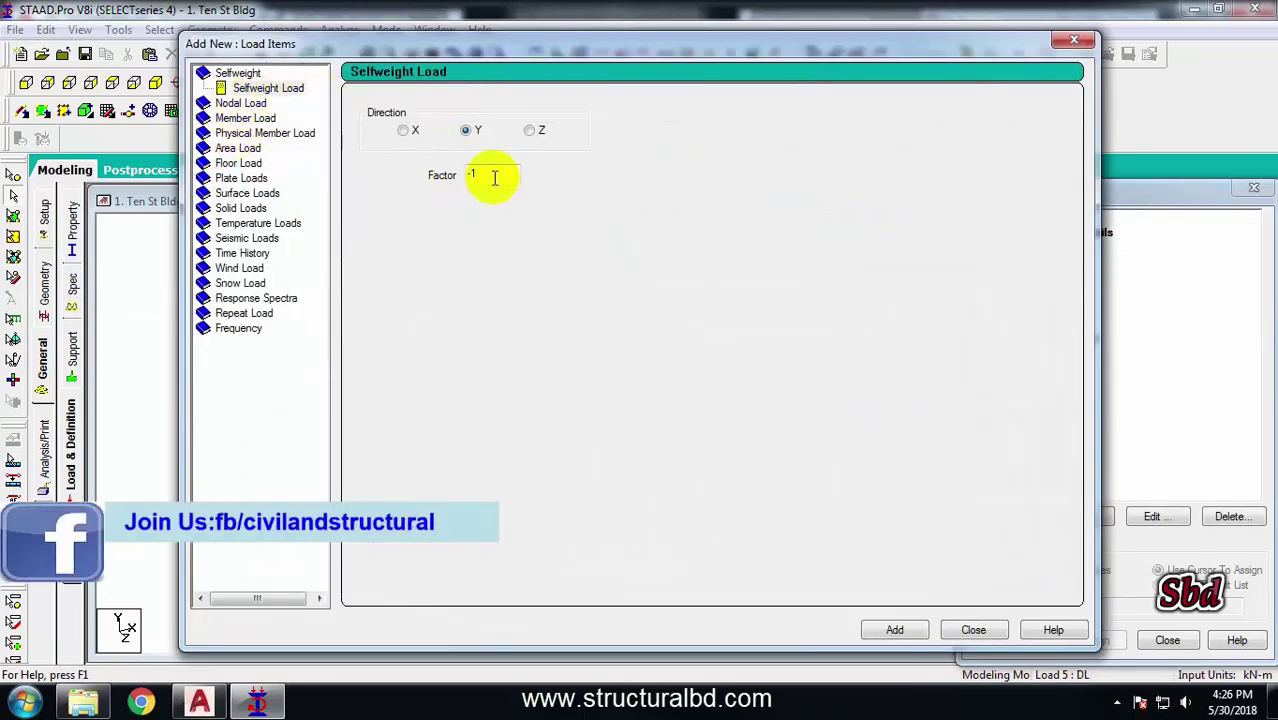
{"action": "left_click", "coordinate": [893, 629]}
{"action": "left_click", "coordinate": [968, 630]}
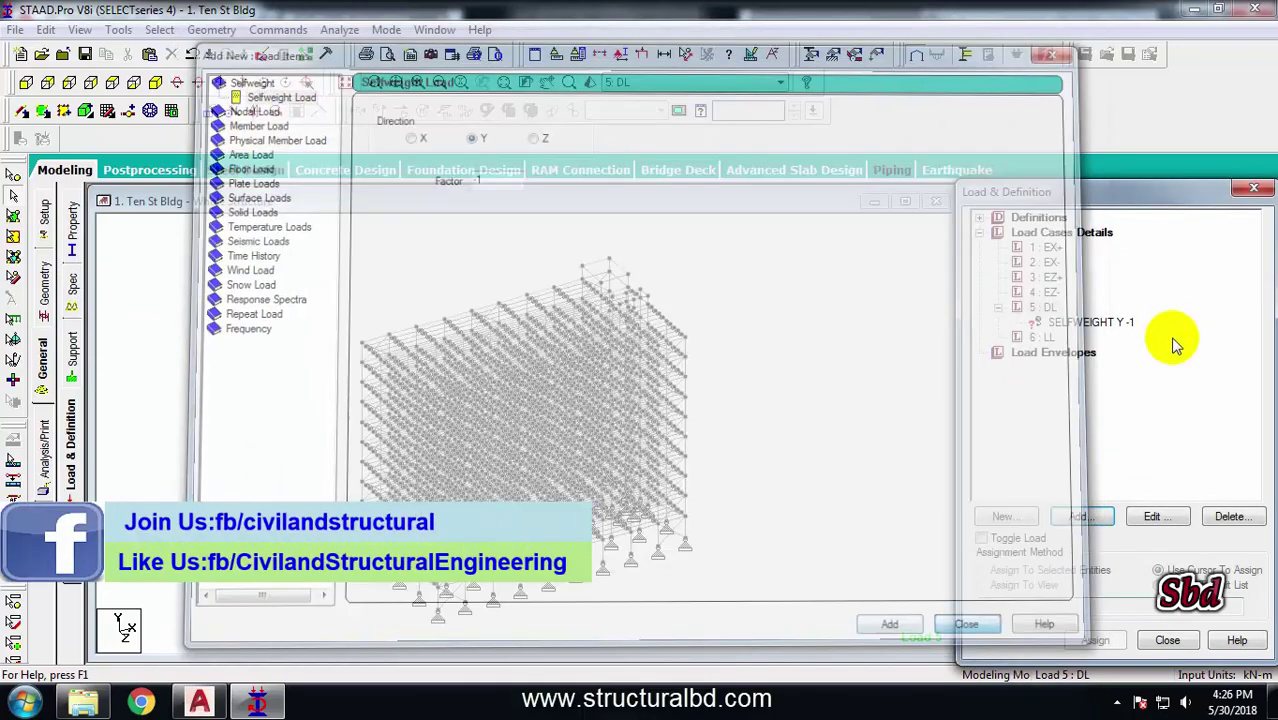
Assign the SELFWEIGHT Y -1 load to the whole structure in view
{"action": "left_click", "coordinate": [1090, 322]}
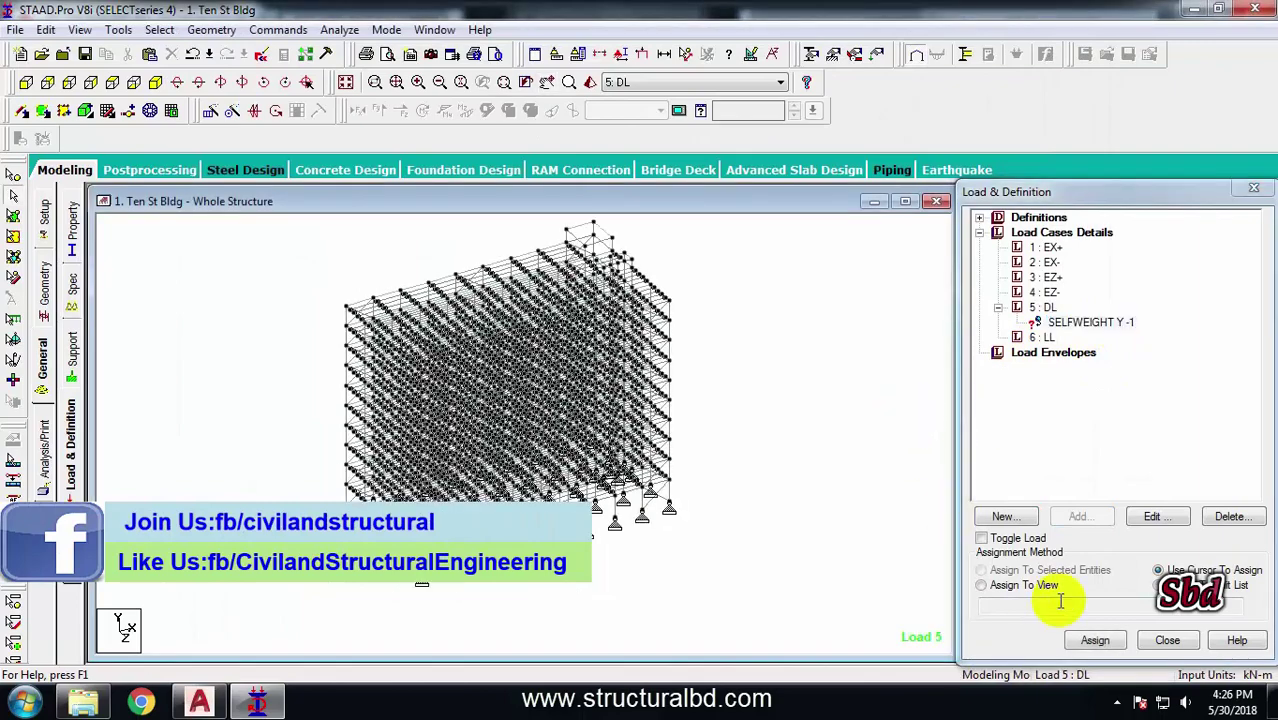
{"action": "left_click", "coordinate": [1000, 585]}
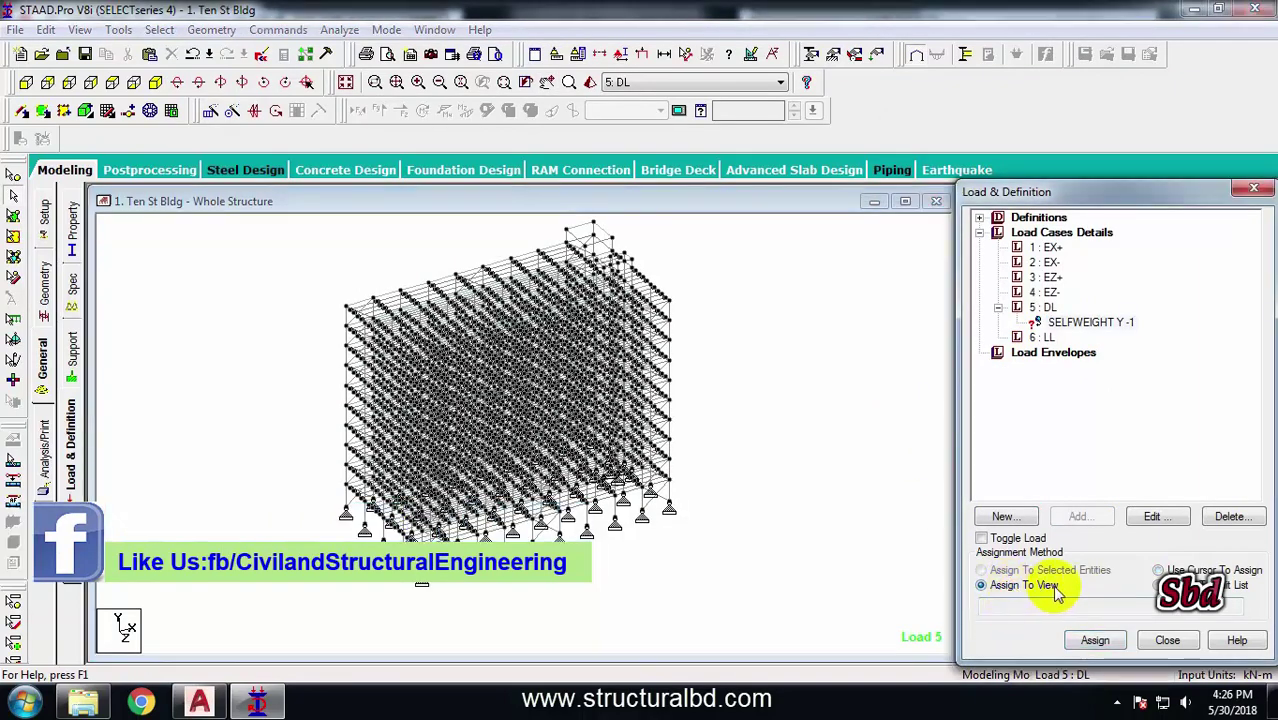
{"action": "left_click", "coordinate": [1095, 640]}
{"action": "left_click", "coordinate": [1133, 471]}
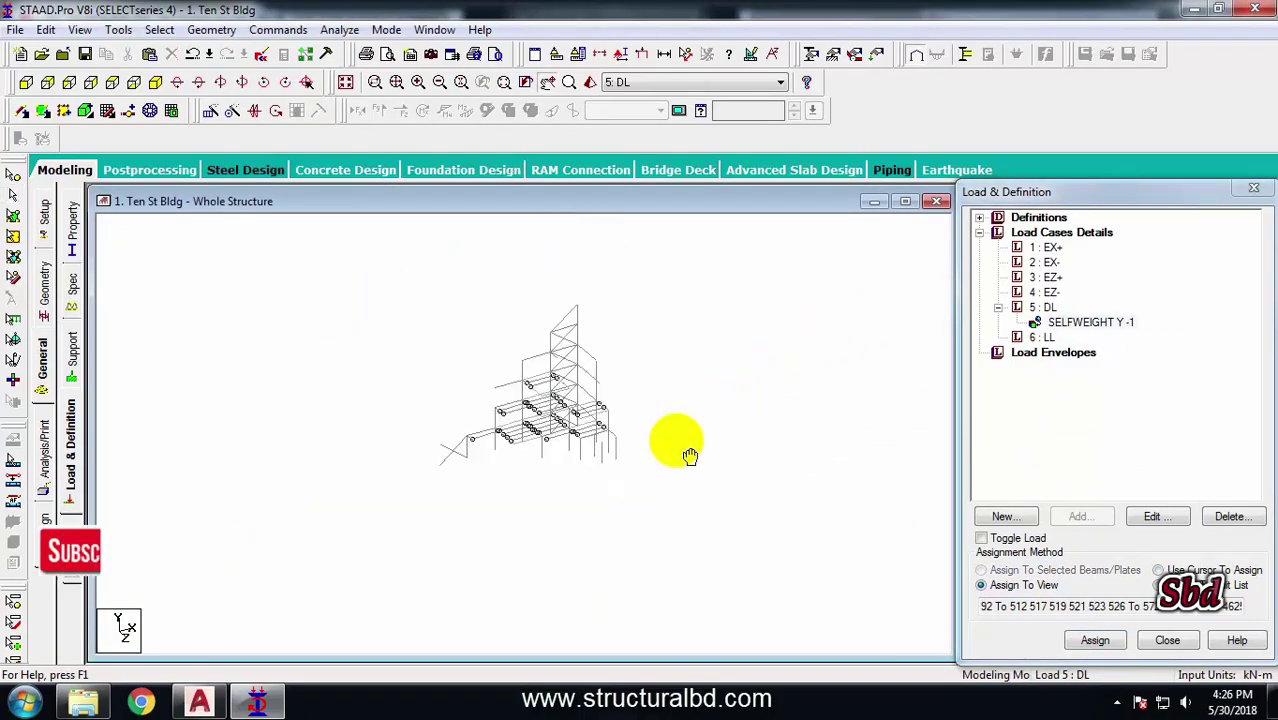
Switch to the Loading 10 Storied workbook in Excel and review the live load, slab dead load, floor finish and partition wall values
{"action": "left_click", "coordinate": [1046, 307]}
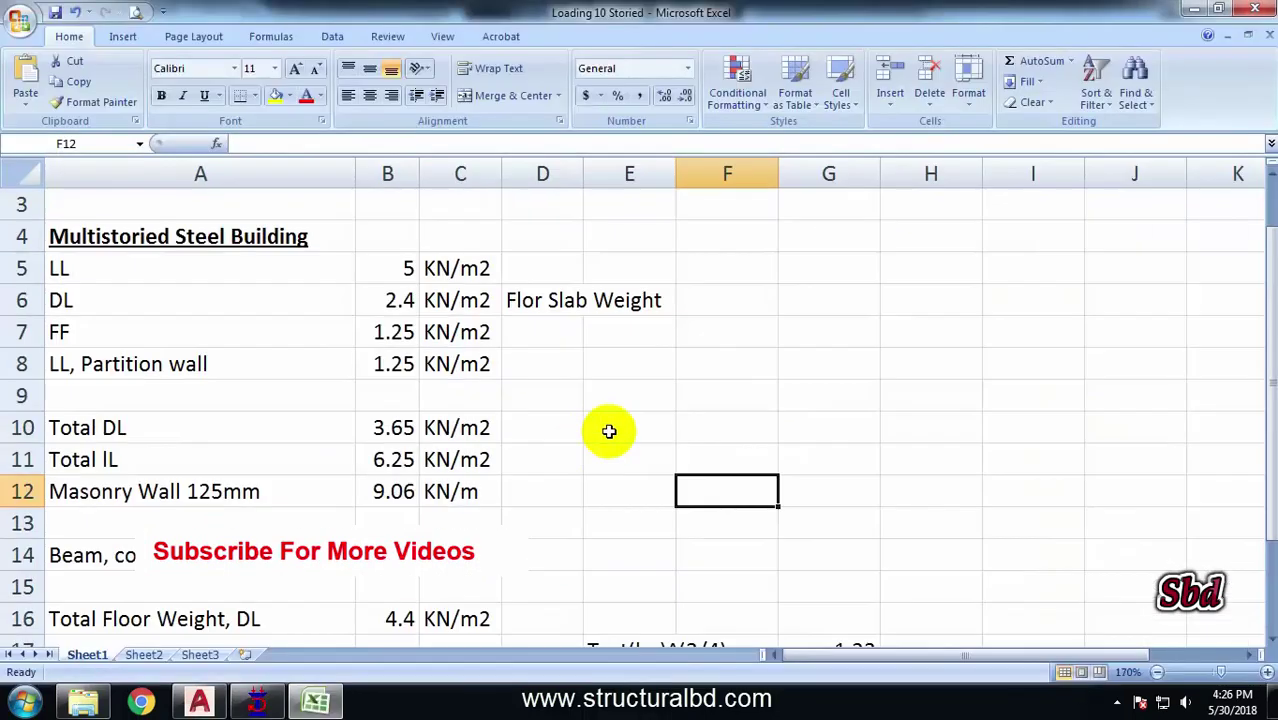
{"action": "left_click", "coordinate": [607, 428]}
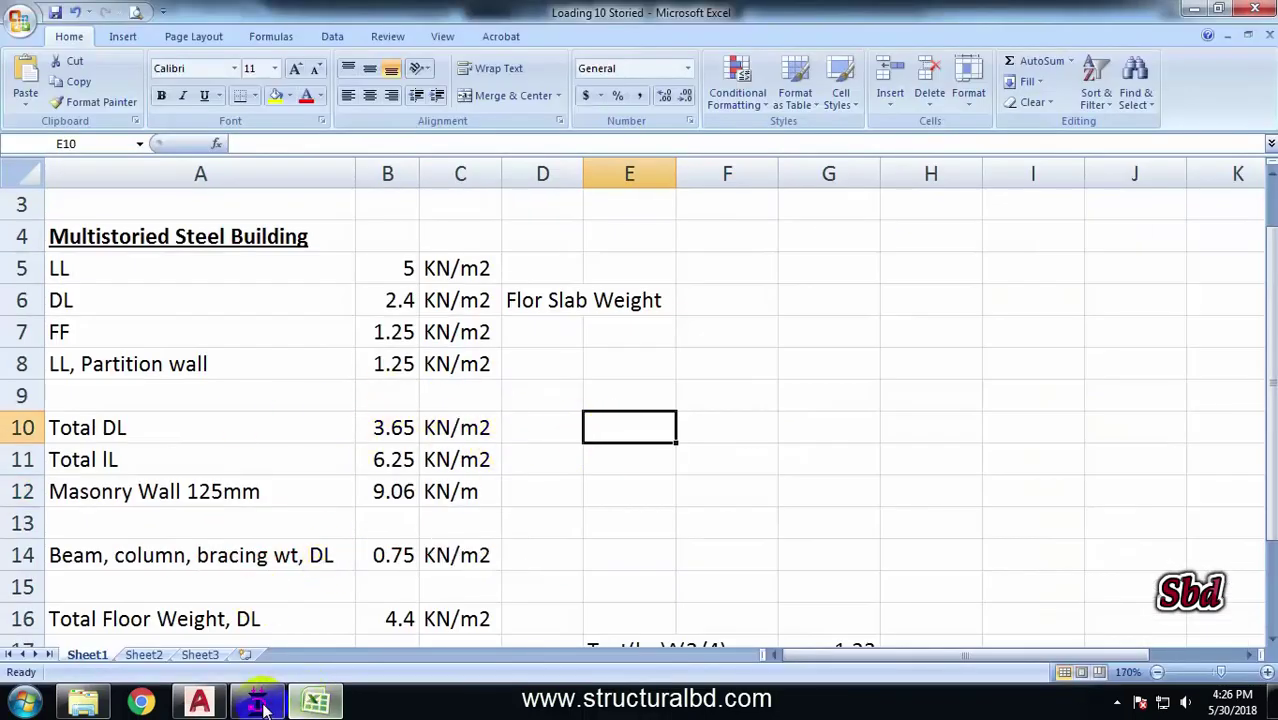
{"action": "left_click", "coordinate": [322, 296]}
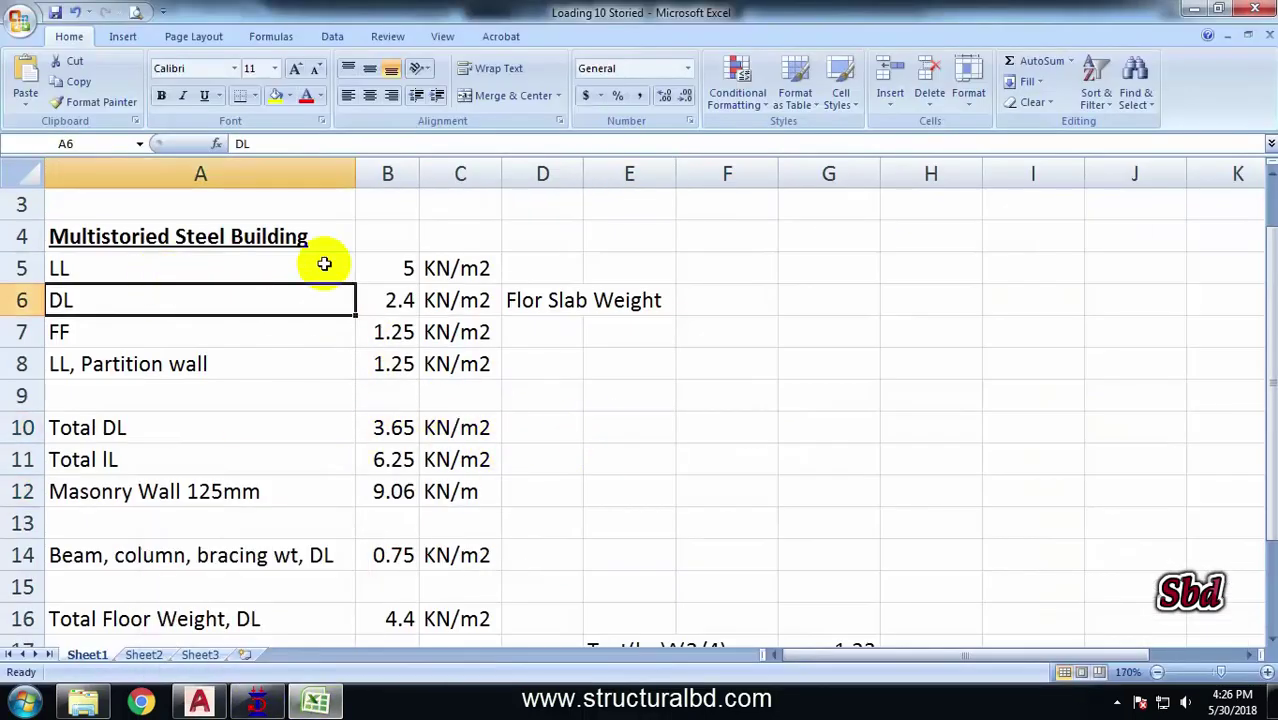
{"action": "left_click", "coordinate": [405, 268]}
{"action": "left_click", "coordinate": [465, 268]}
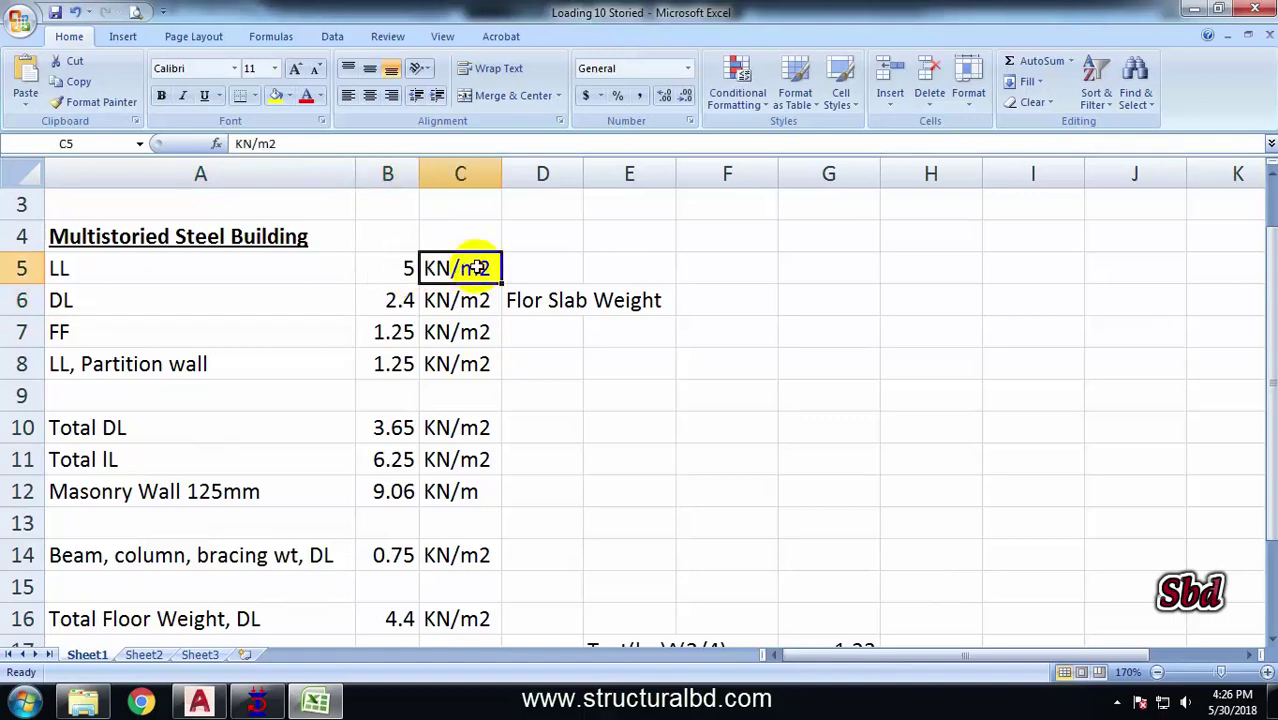
{"action": "left_click", "coordinate": [165, 304]}
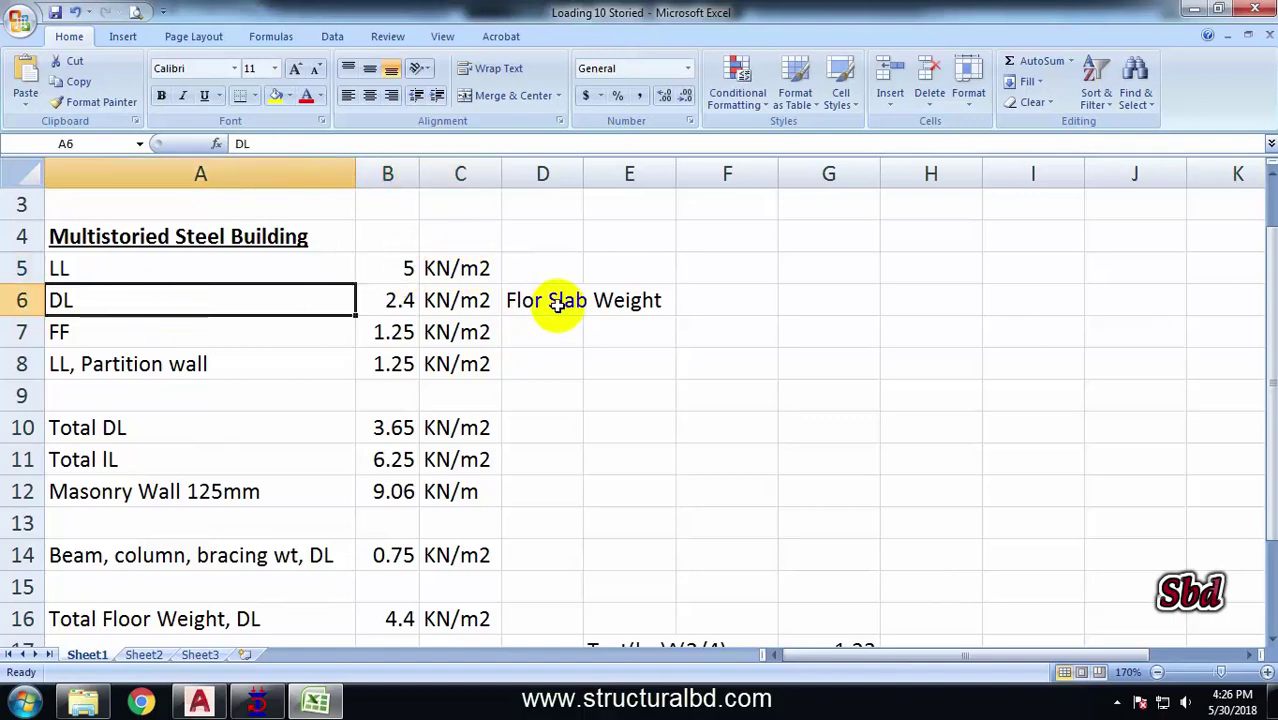
{"action": "left_click", "coordinate": [405, 300]}
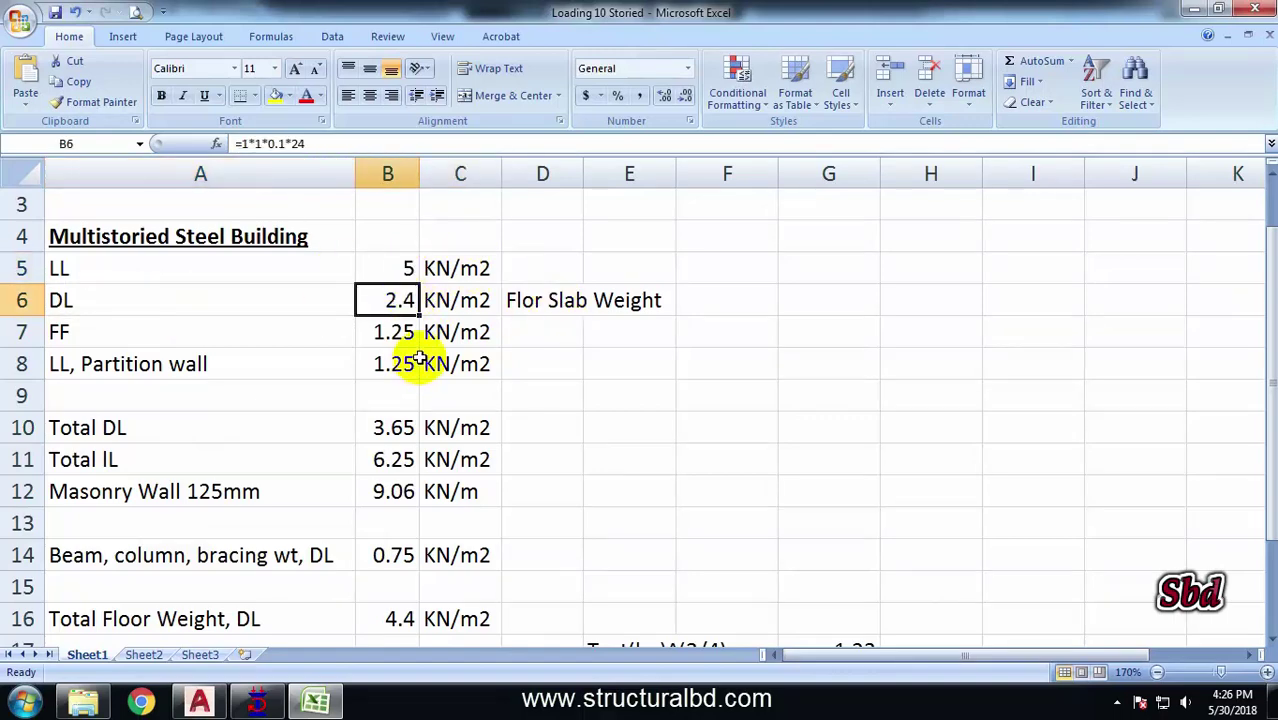
{"action": "left_click", "coordinate": [482, 300]}
{"action": "left_click", "coordinate": [395, 332]}
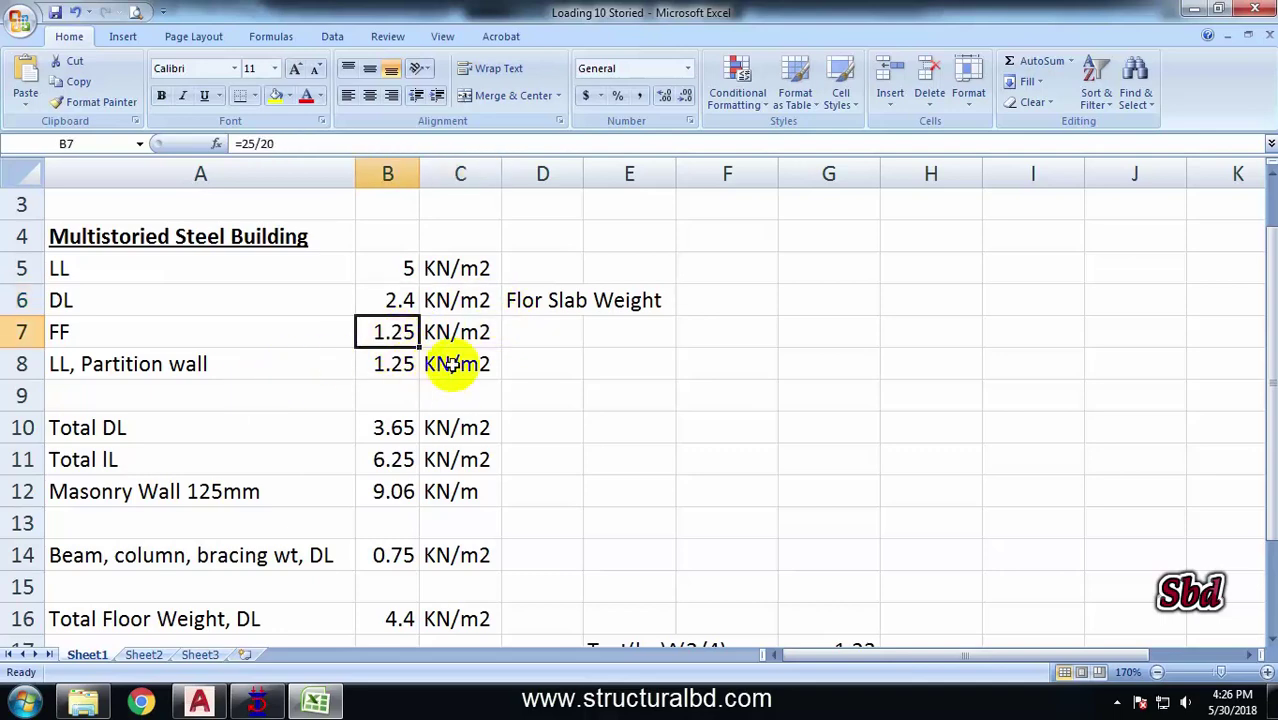
{"action": "left_click", "coordinate": [458, 330]}
{"action": "left_click", "coordinate": [393, 364]}
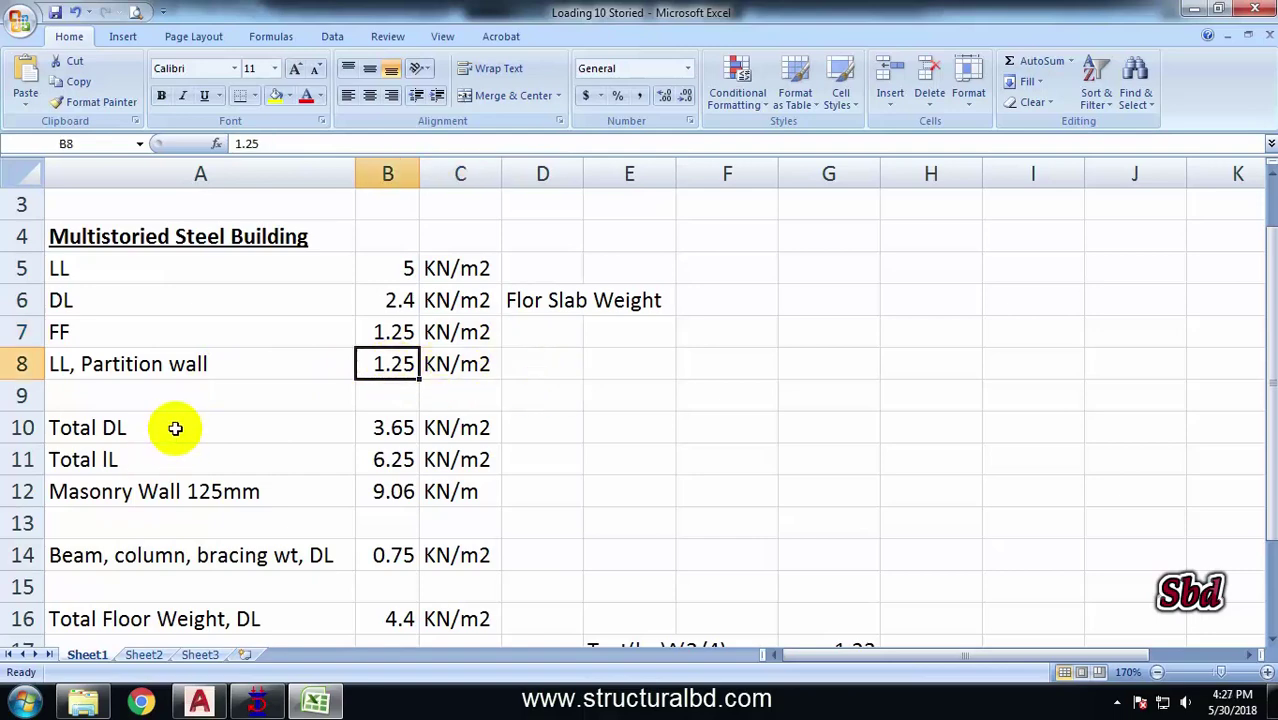
Examine how the total dead load, total live load and 125 mm masonry wall load are calculated in the worksheet
{"action": "left_click", "coordinate": [390, 427]}
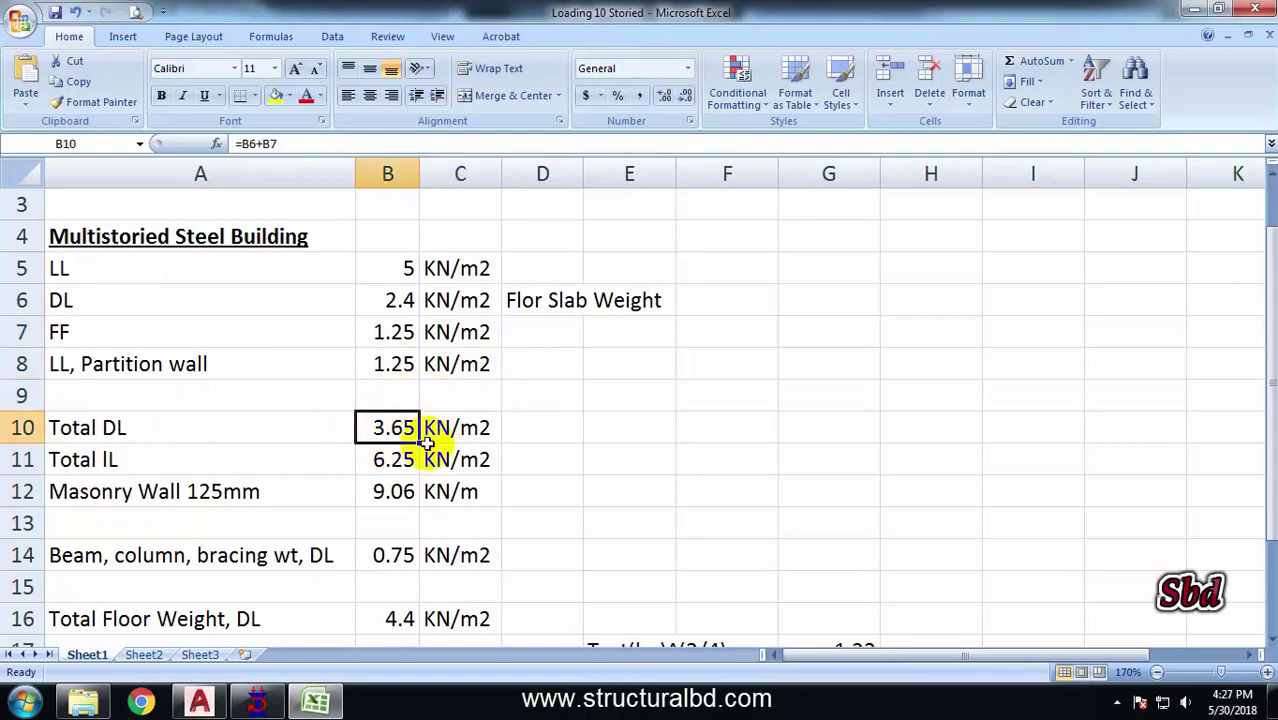
{"action": "left_click", "coordinate": [393, 460]}
{"action": "scroll", "coordinate": [585, 431], "scroll_direction": "down", "scroll_amount": 1}
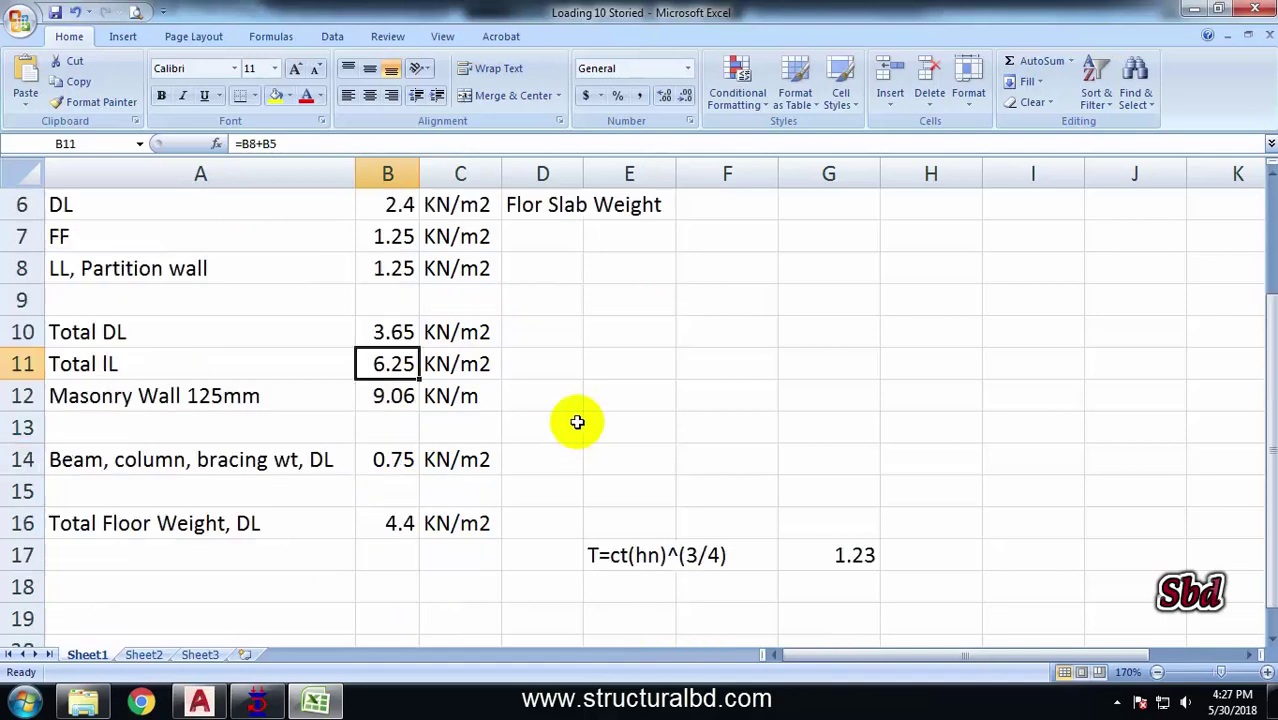
{"action": "left_click", "coordinate": [396, 396]}
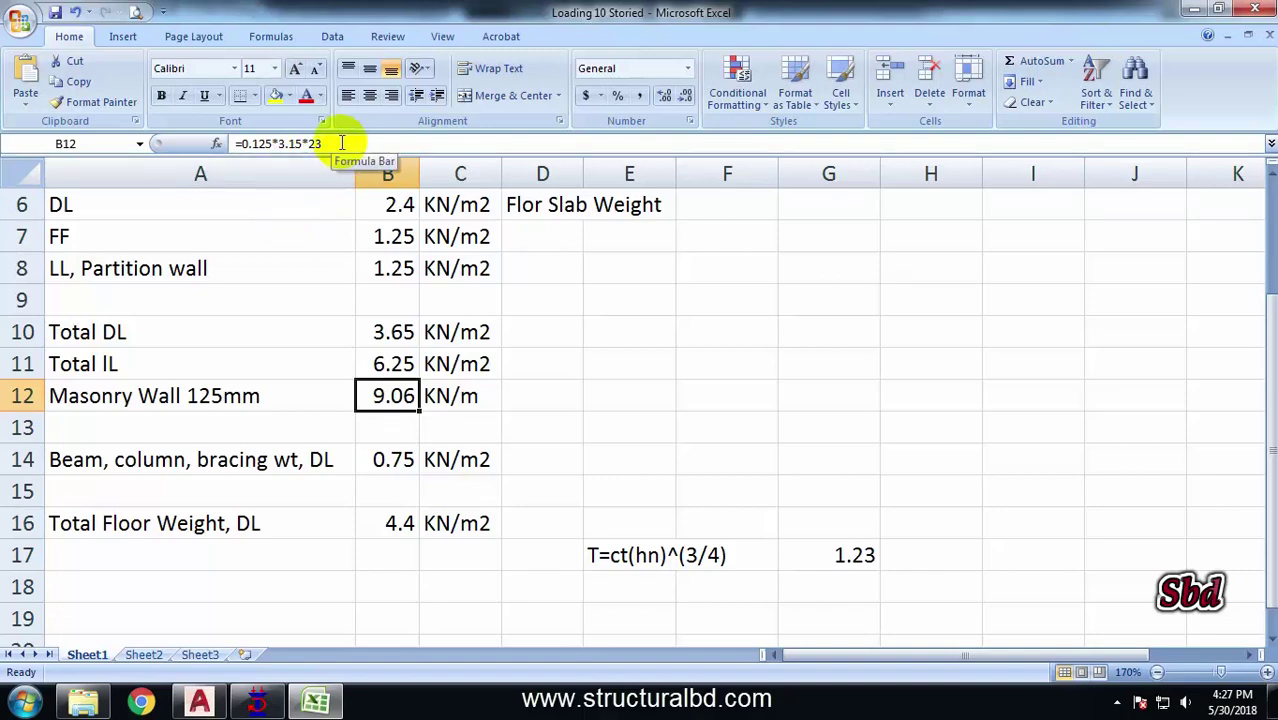
{"action": "left_click", "coordinate": [528, 402]}
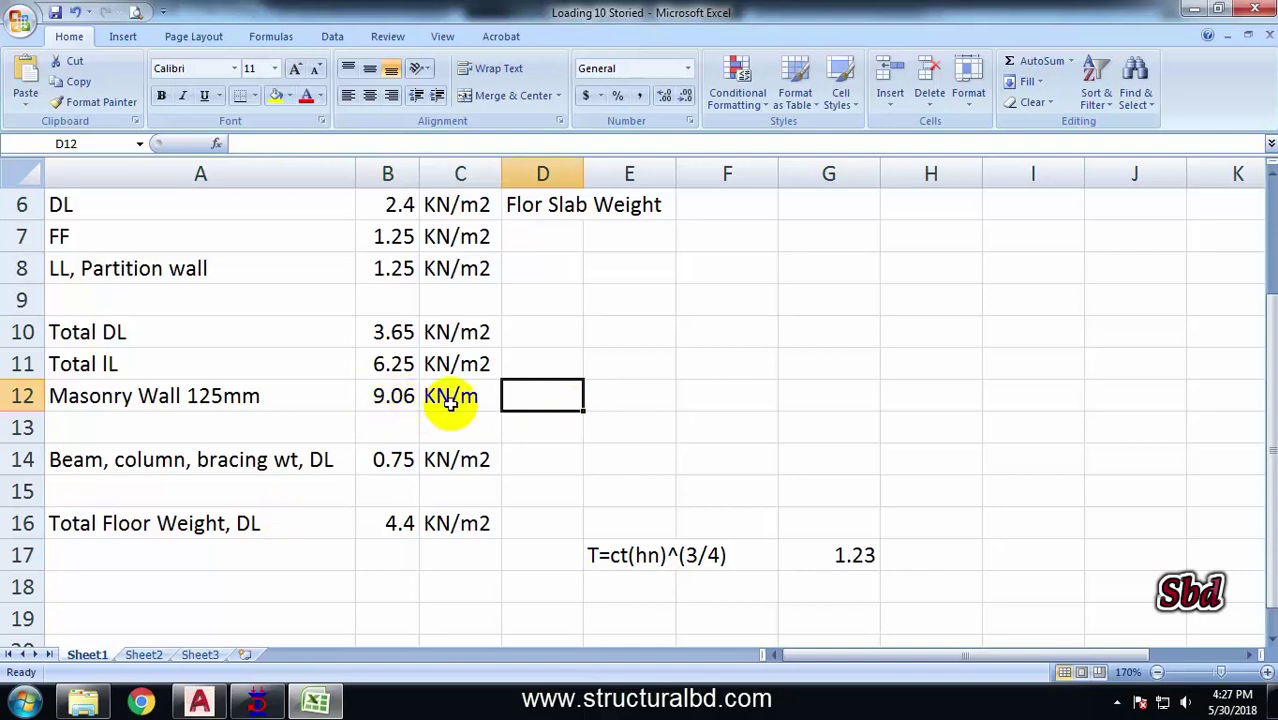
{"action": "key", "text": "Right"}
{"action": "key", "text": "Right"}
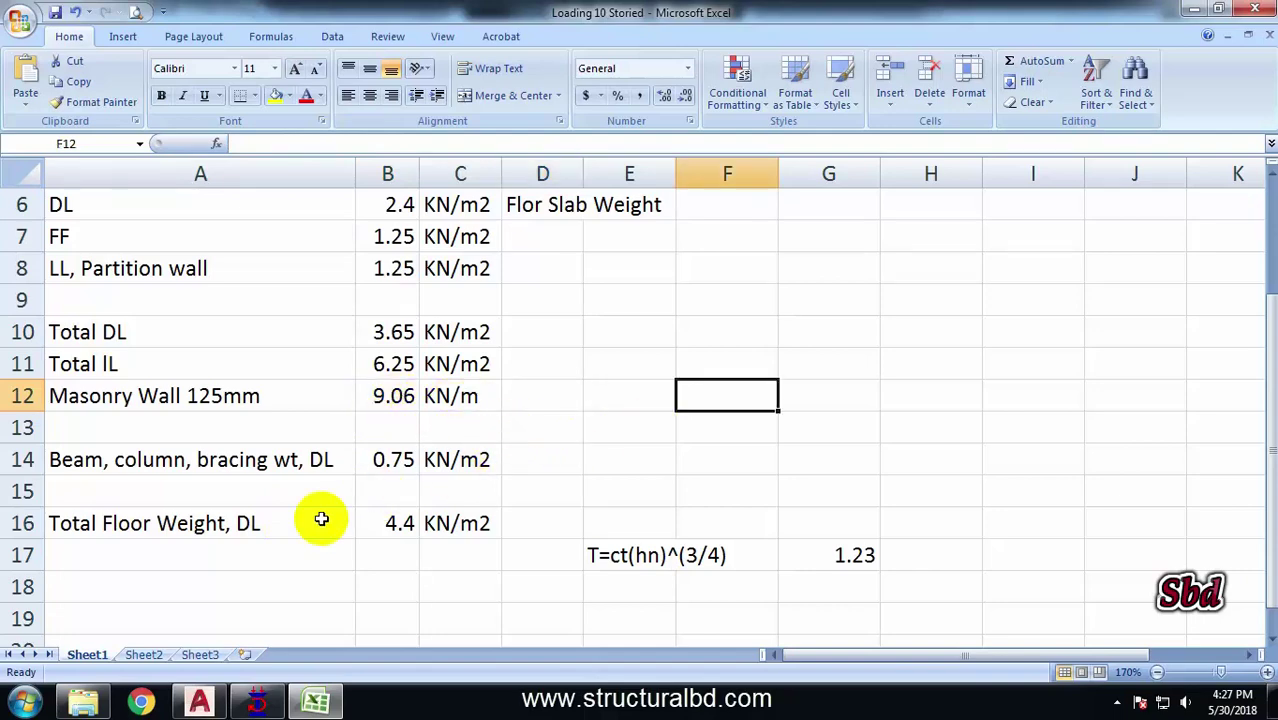
Return to STAAD.Pro and start a YRANGE floor load for load case DL with pressure -3.65 kN/m2 in Global Y
{"action": "left_click", "coordinate": [258, 700]}
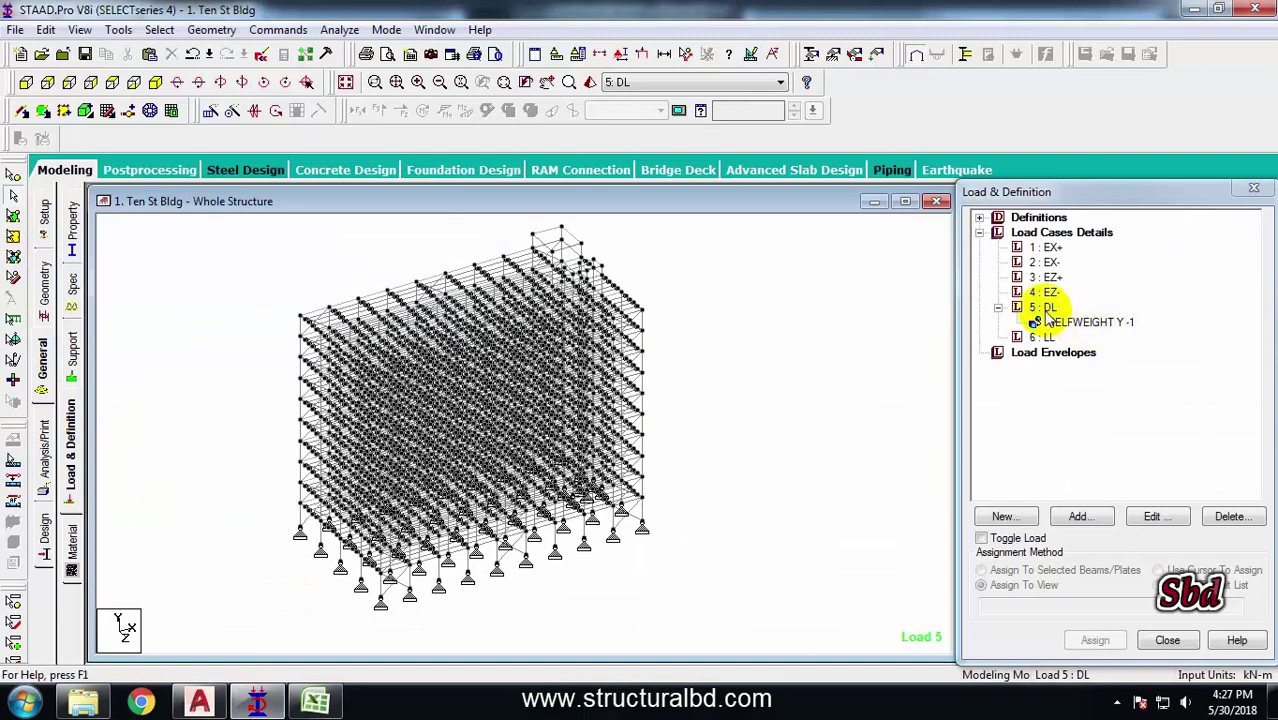
{"action": "left_click", "coordinate": [1045, 307]}
{"action": "left_click", "coordinate": [1077, 516]}
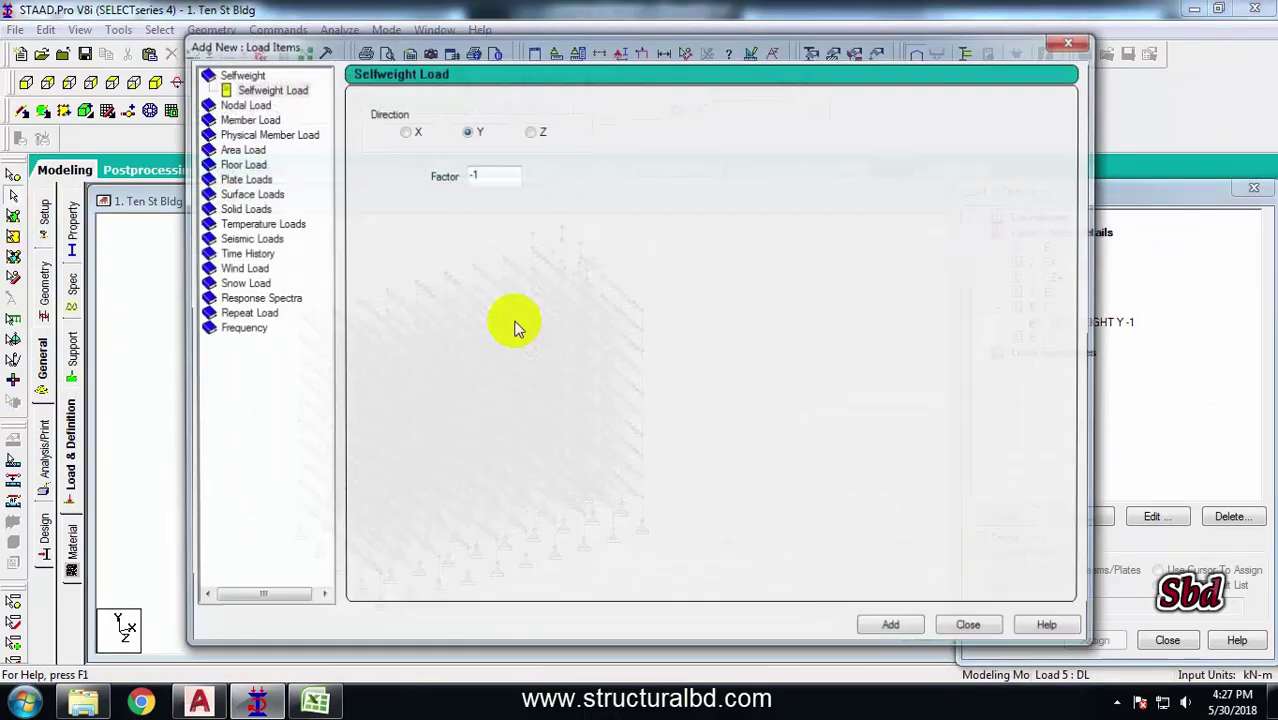
{"action": "left_click", "coordinate": [238, 163]}
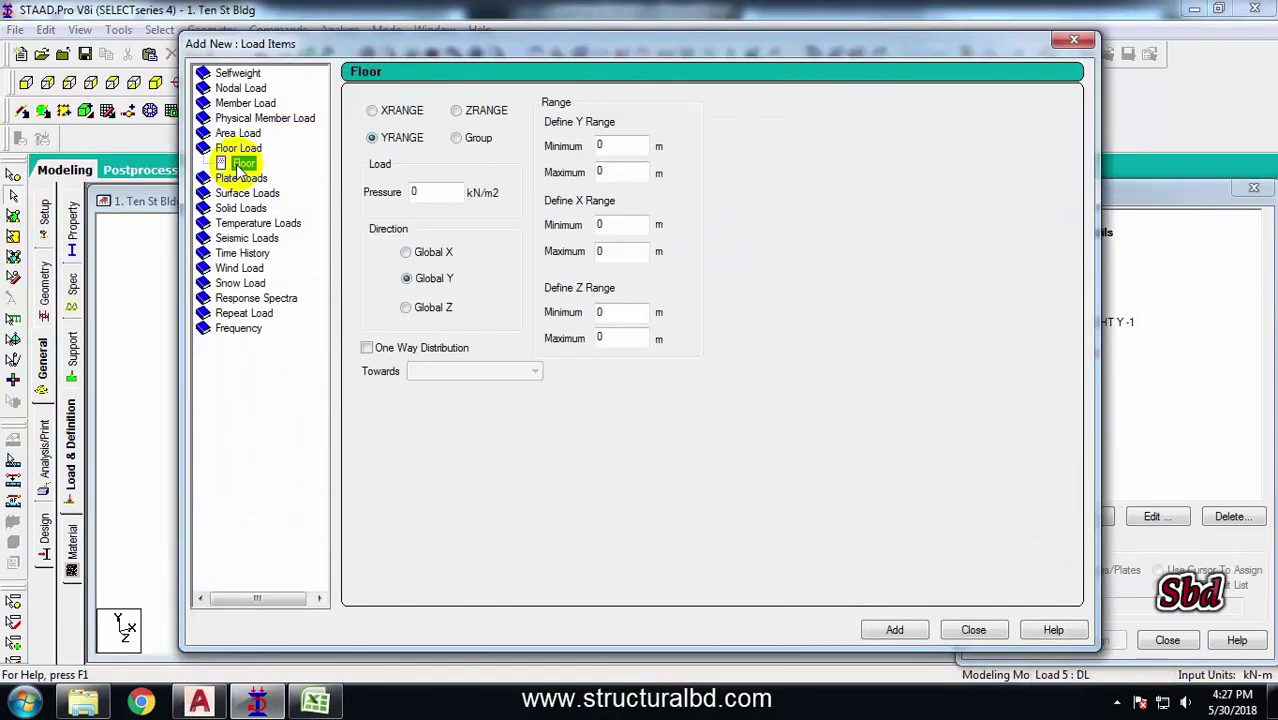
{"action": "left_click", "coordinate": [315, 700]}
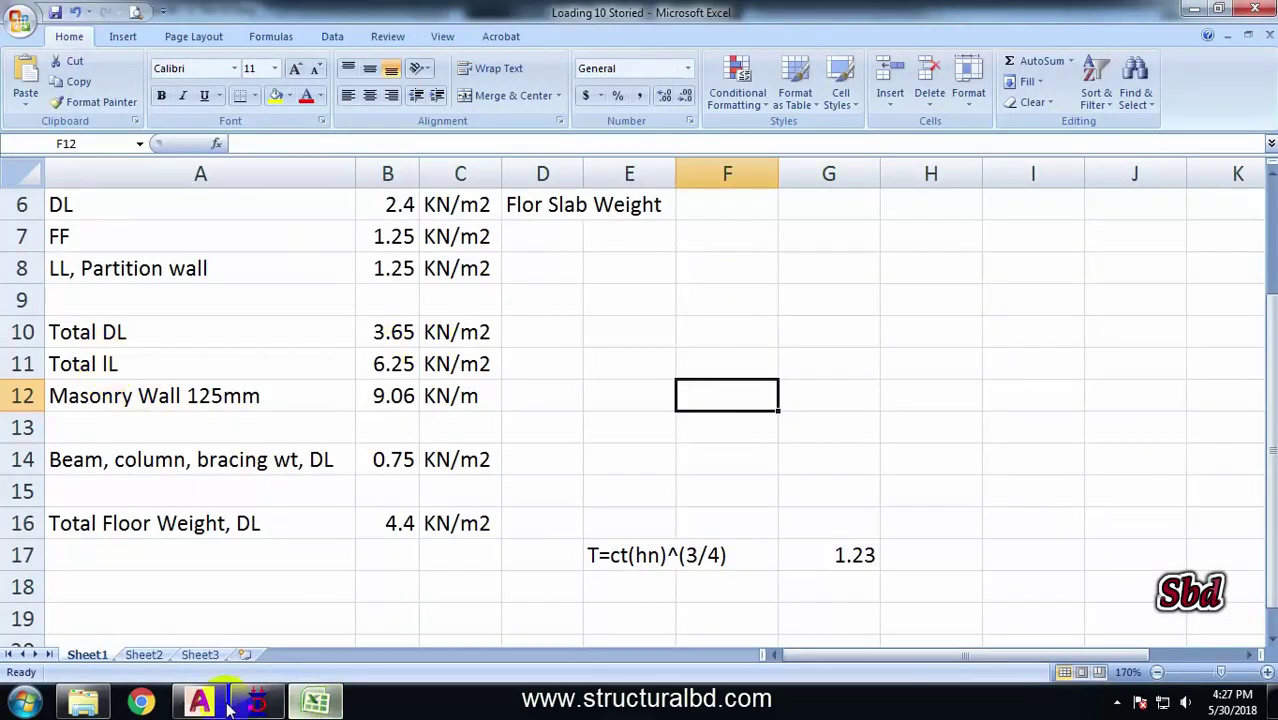
{"action": "left_click", "coordinate": [257, 700]}
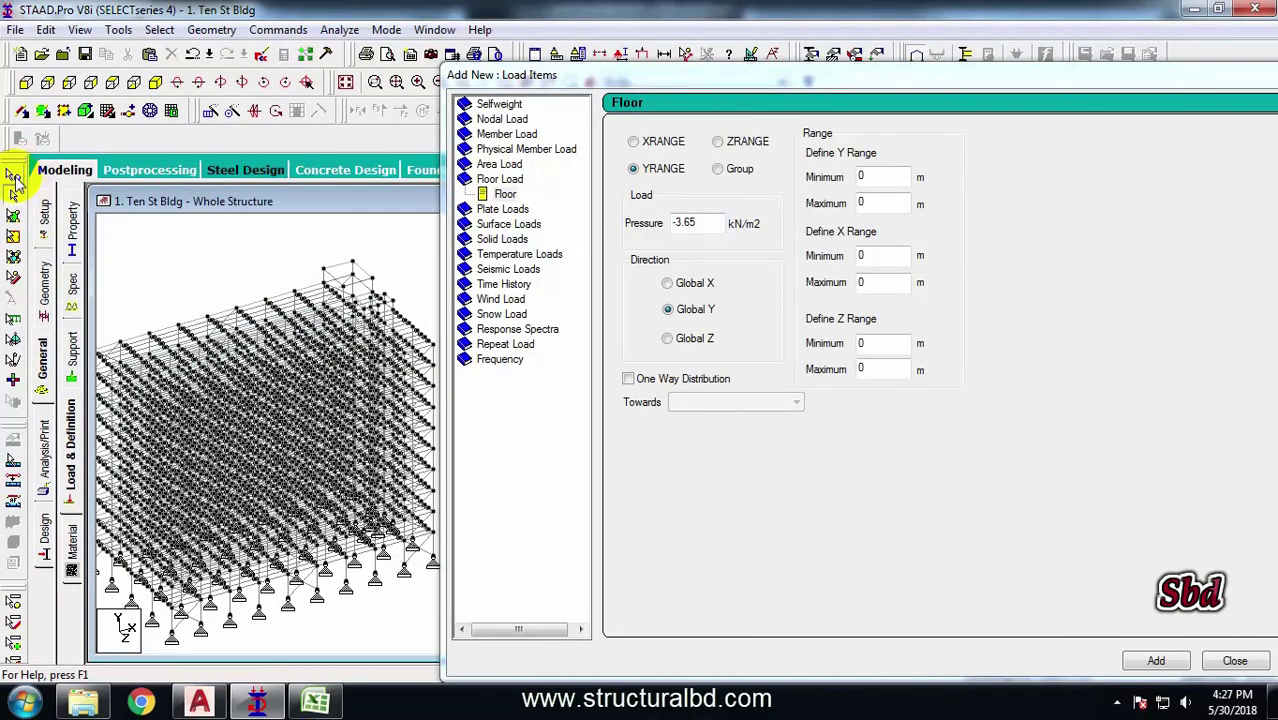
Open the node information for the highest corner node of the building to check its Y coordinate
{"action": "left_click", "coordinate": [12, 177]}
{"action": "left_click", "coordinate": [353, 266]}
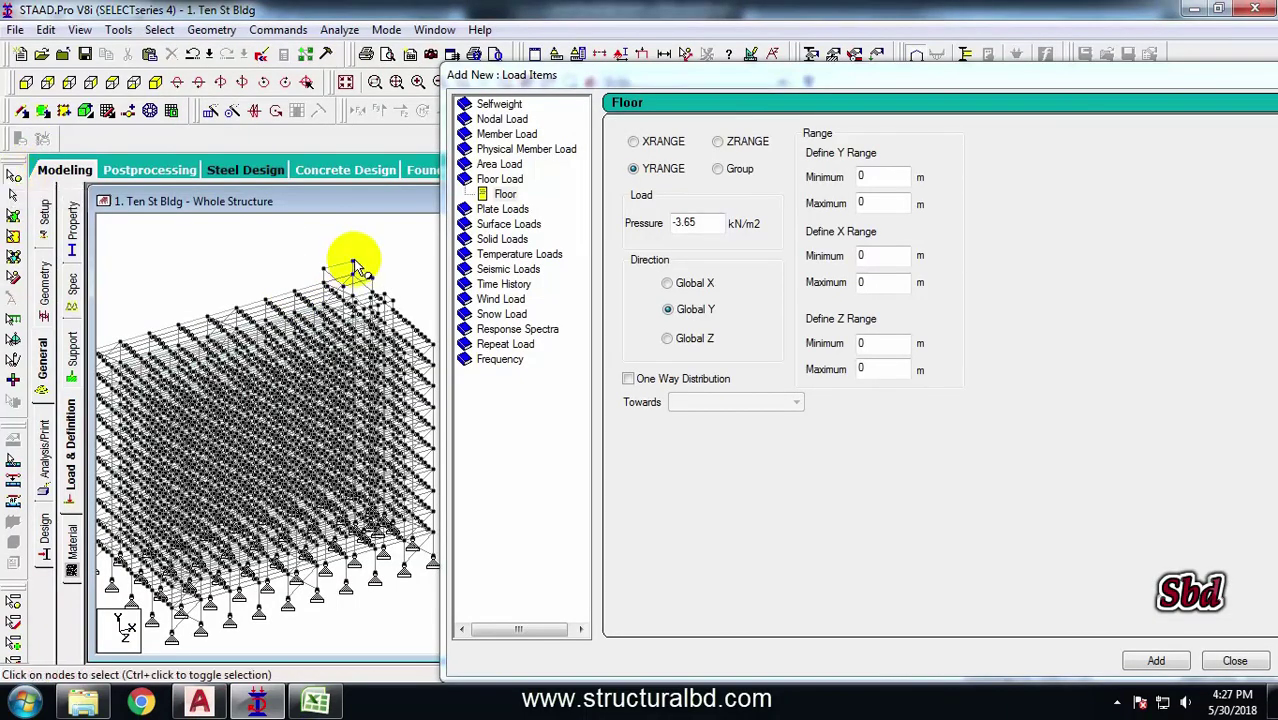
{"action": "double_click", "coordinate": [353, 266]}
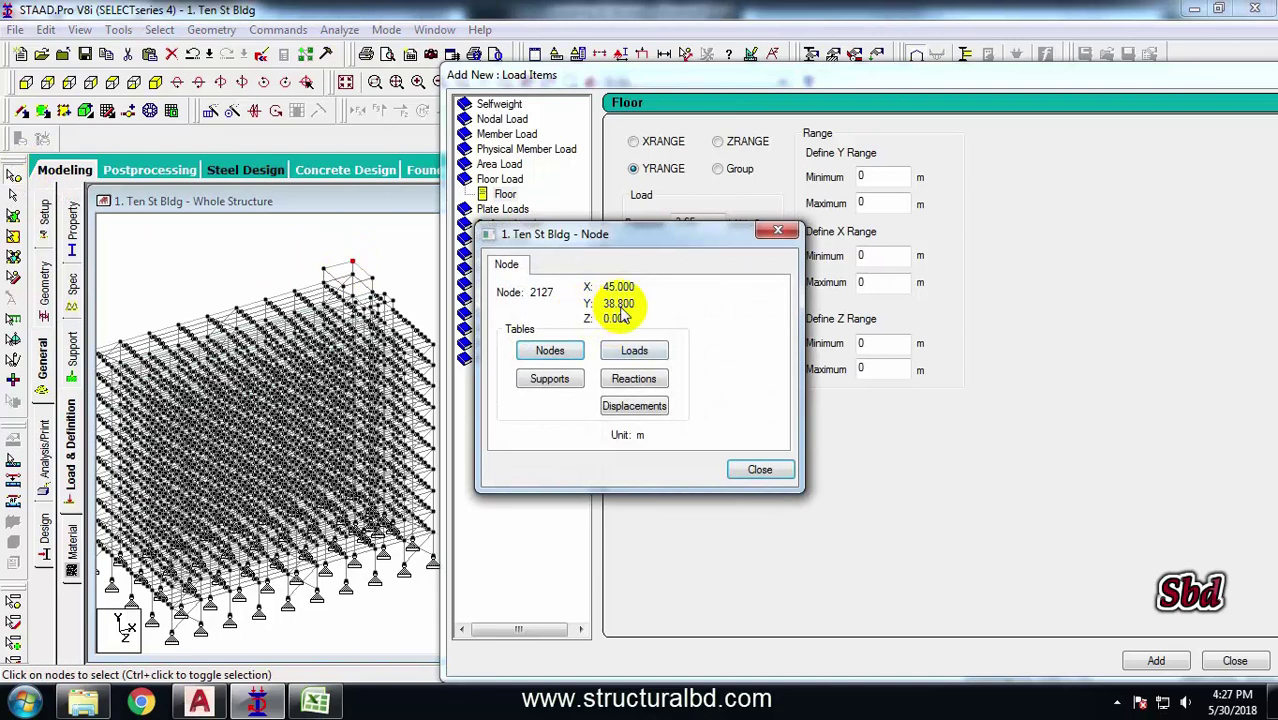
Set the maximum of the Y range to 38.8 m and add the -3.65 kN/m2 floor load to load case DL
{"action": "left_click", "coordinate": [759, 469]}
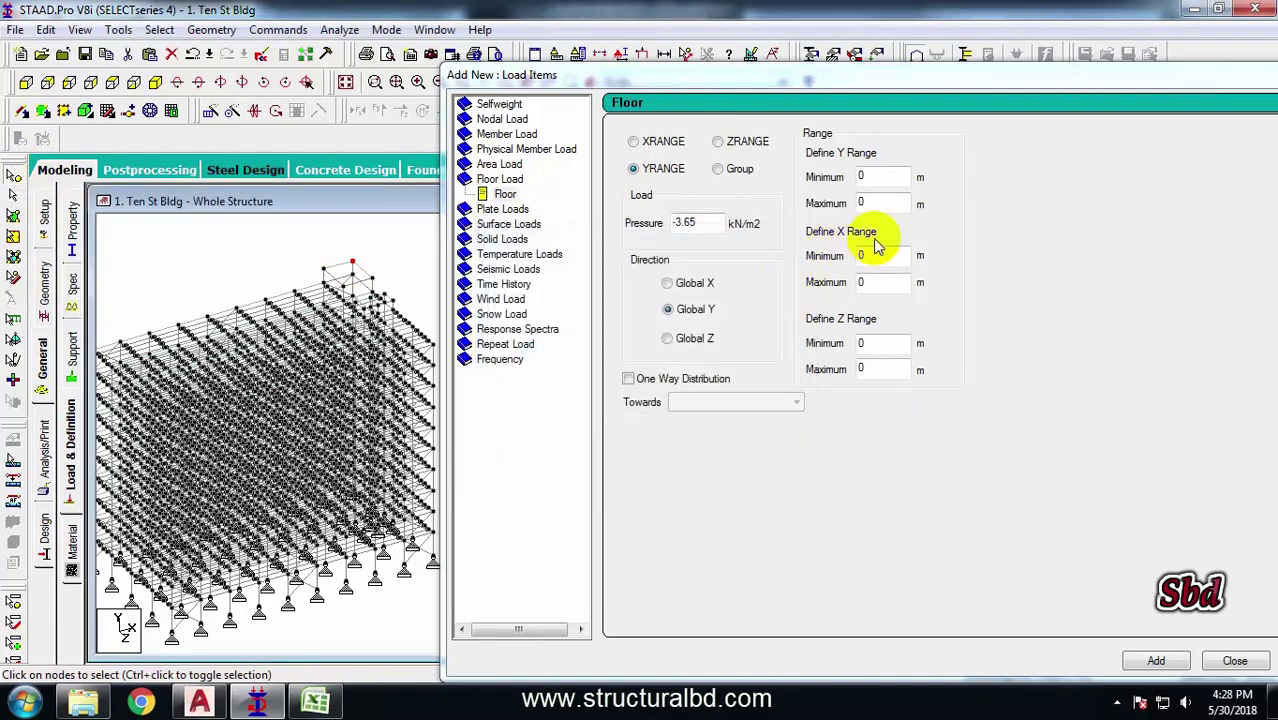
{"action": "double_click", "coordinate": [878, 203]}
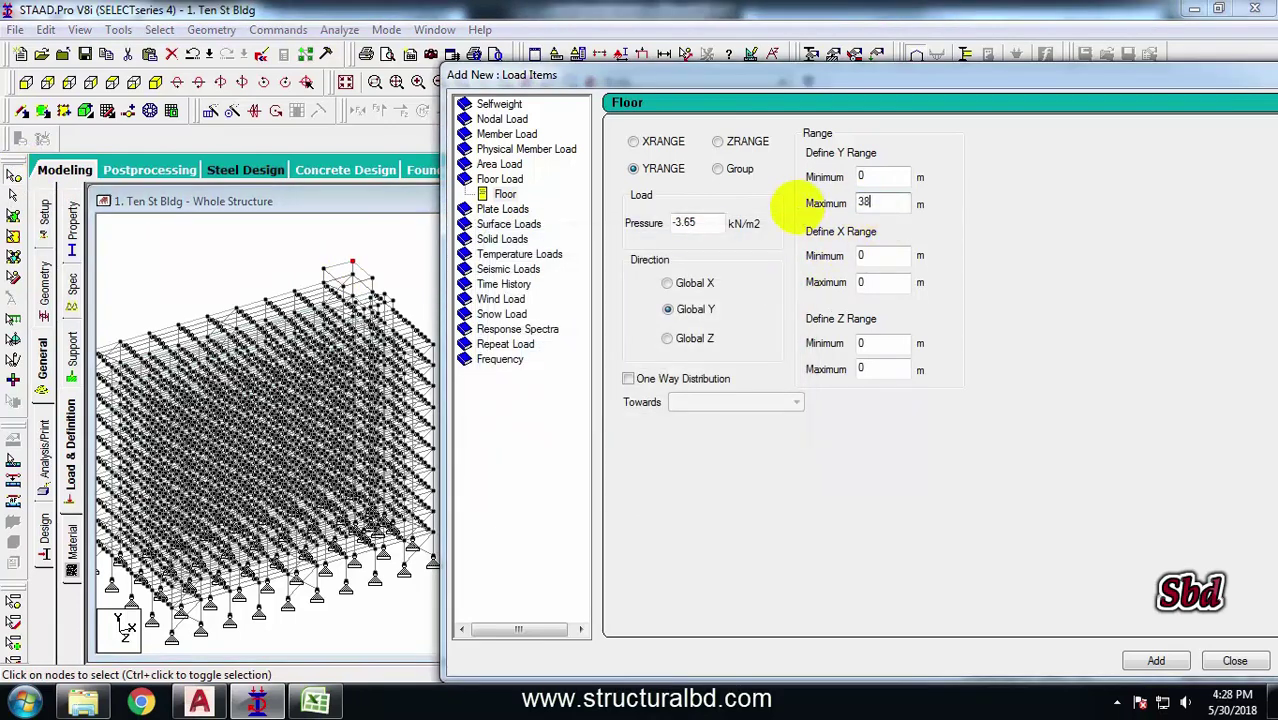
{"action": "type", "text": "38.8"}
{"action": "left_click_drag", "start_coordinate": [765, 75], "coordinate": [517, 71]}
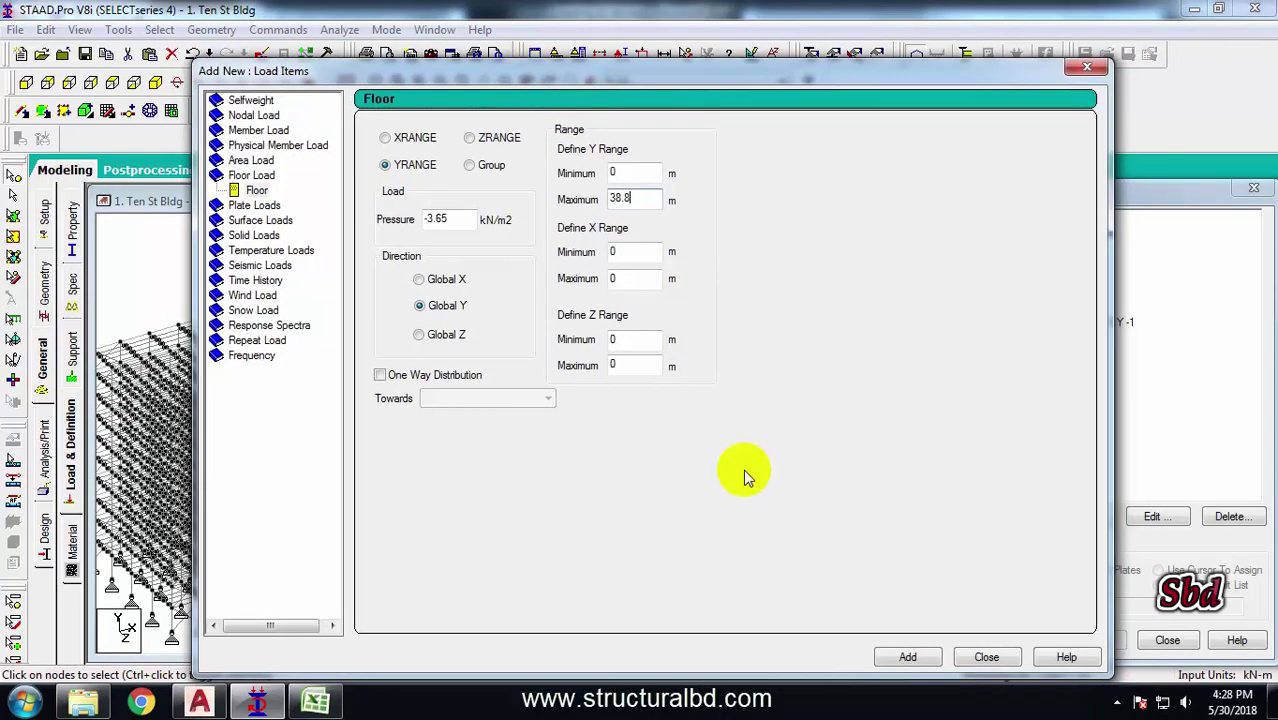
{"action": "left_click", "coordinate": [895, 662]}
{"action": "left_click", "coordinate": [986, 659]}
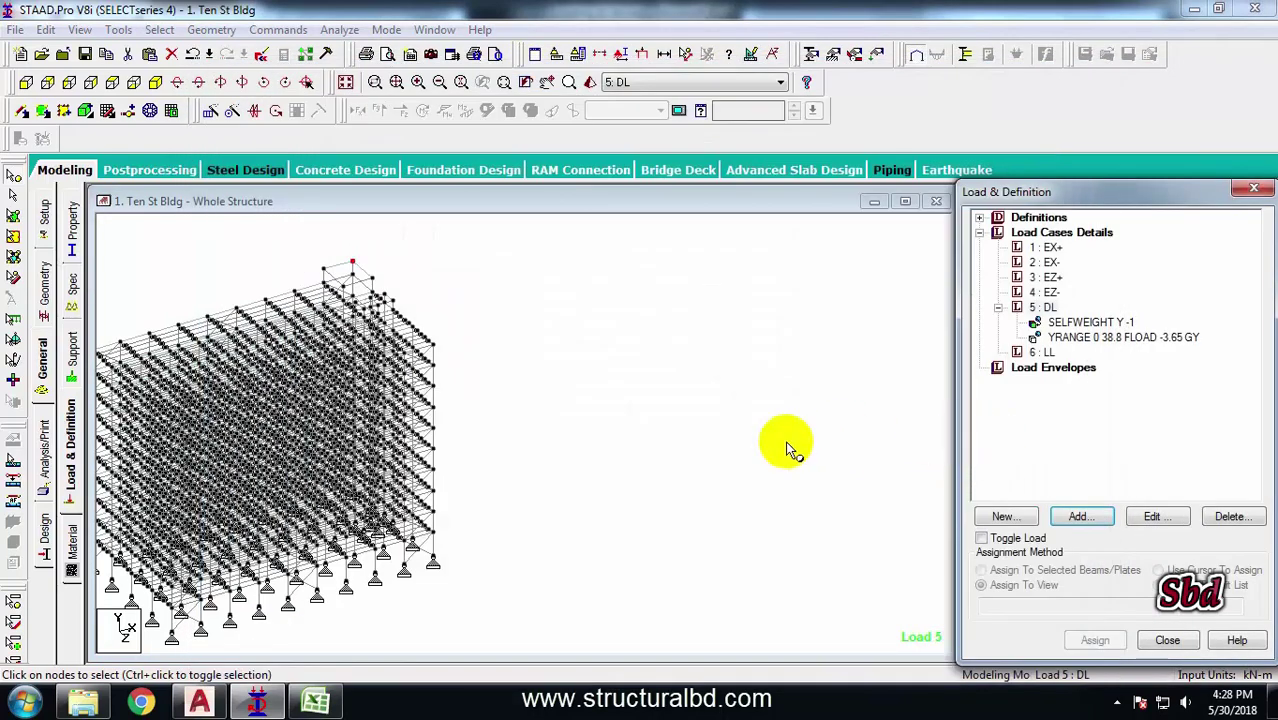
Display the DL floor load on the structure and examine its distribution in front view
{"action": "left_click", "coordinate": [1100, 337]}
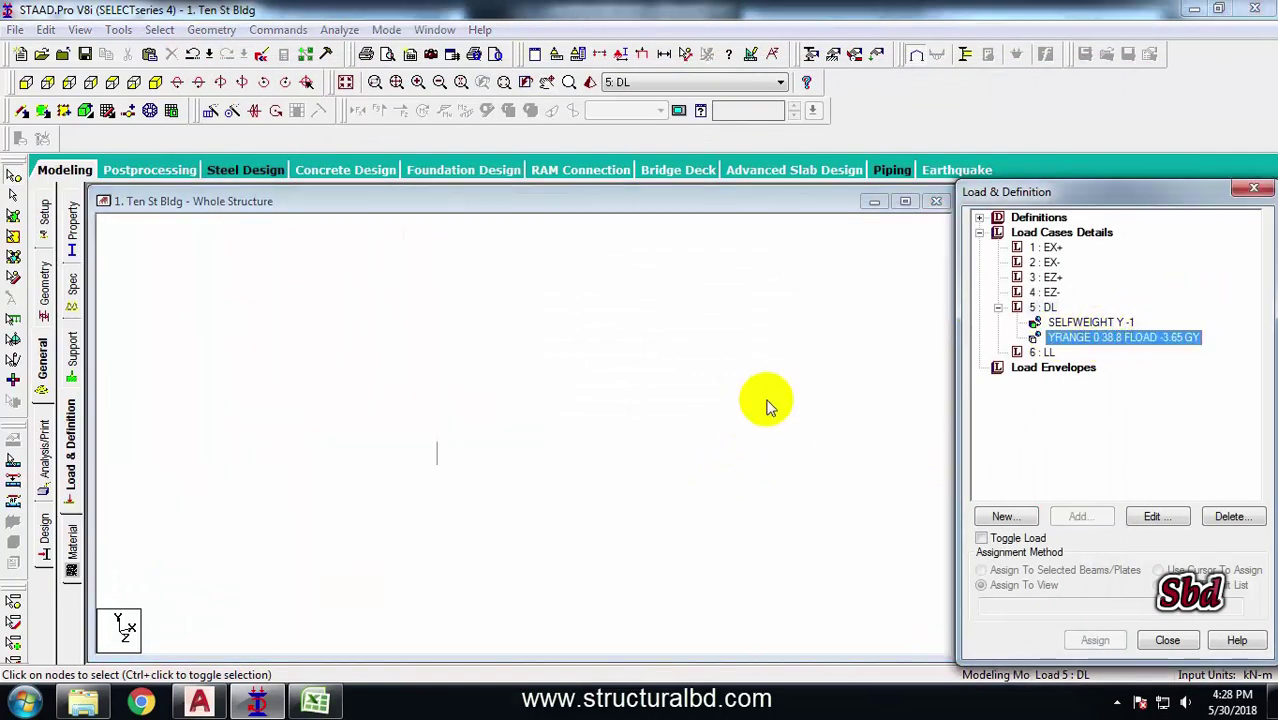
{"action": "left_click", "coordinate": [25, 81]}
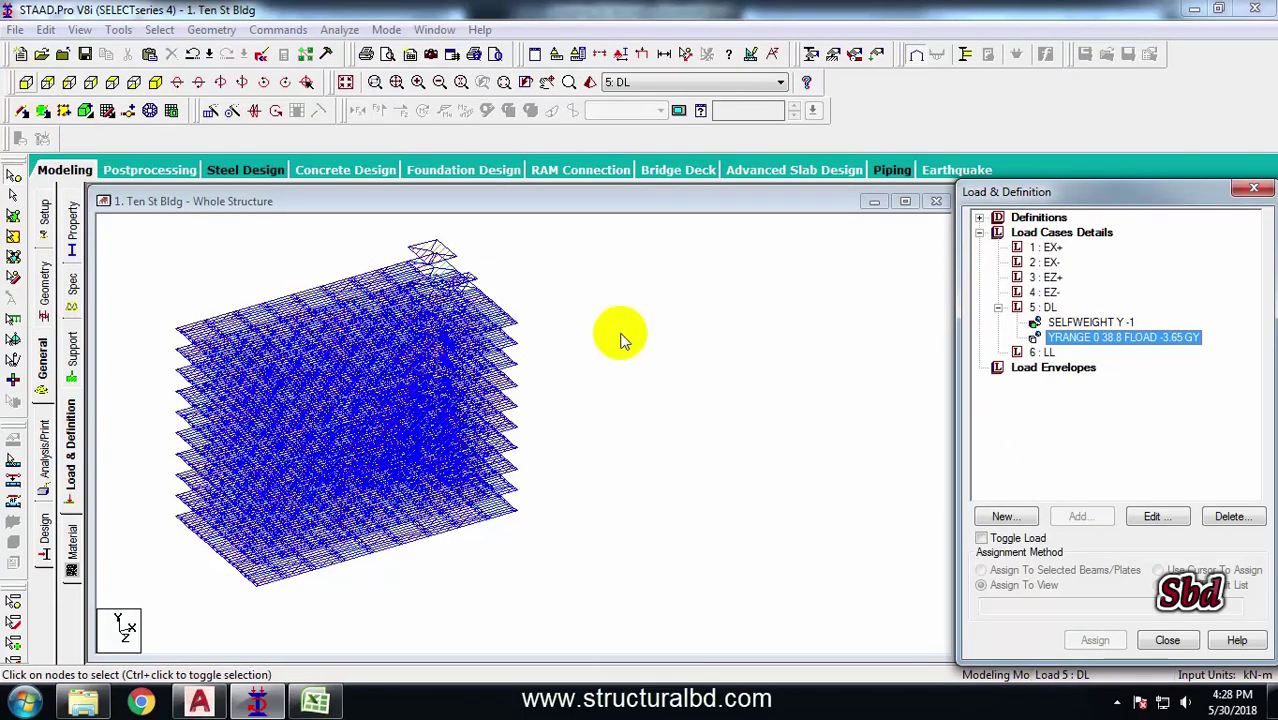
{"action": "left_click_drag", "start_coordinate": [419, 354], "coordinate": [543, 343]}
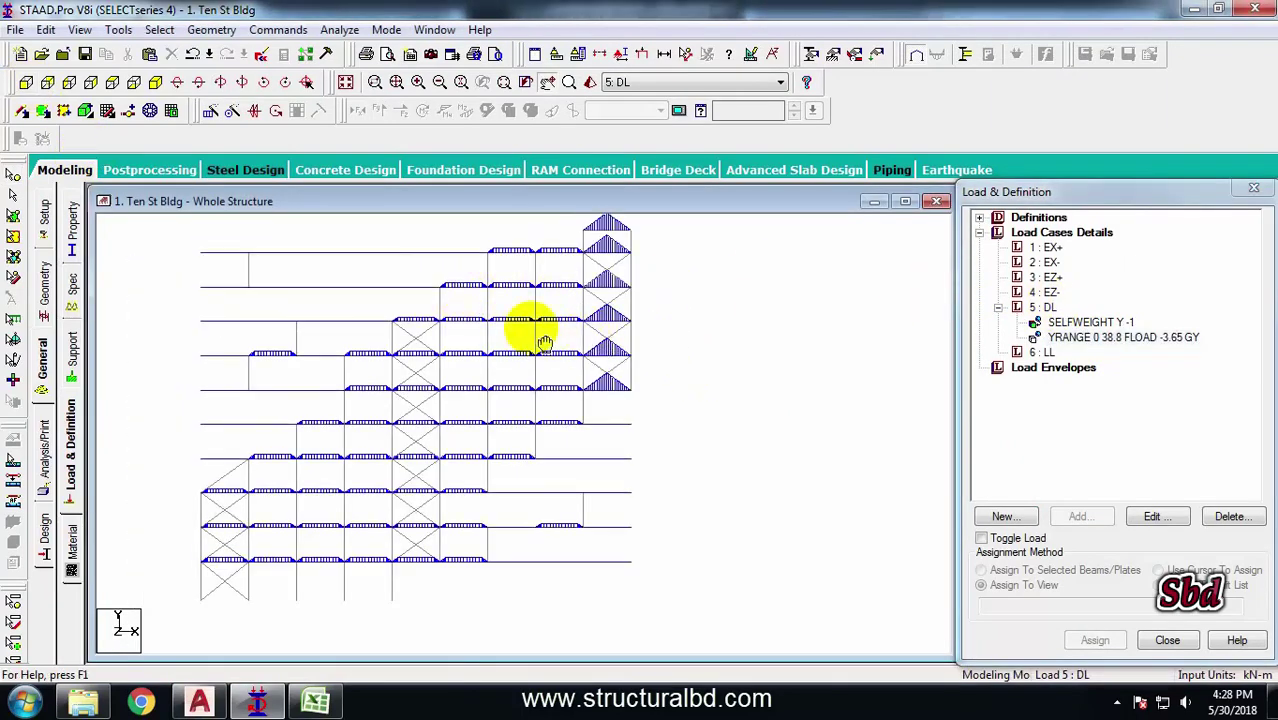
Using the workbook's total live load, add a YRANGE floor load of -6.25 kN/m2 in Global Y, 0 to 38.8 m, to case LL and display it
{"action": "left_click", "coordinate": [1042, 352]}
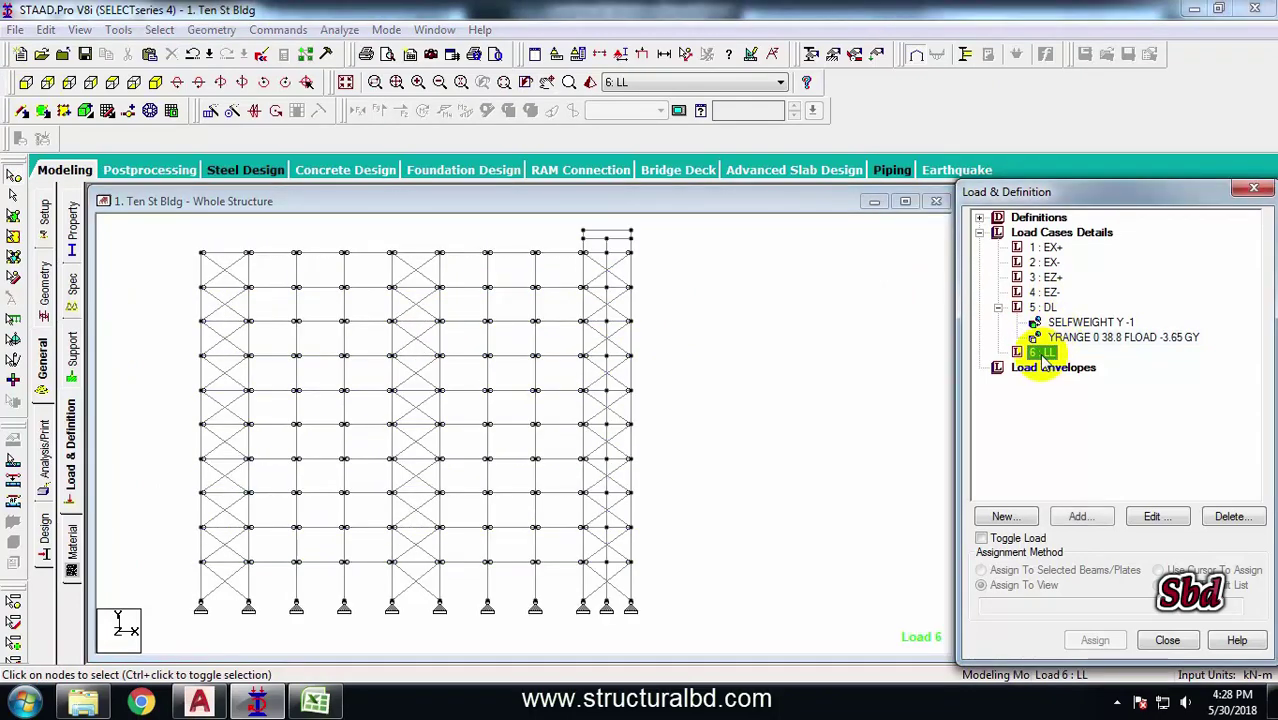
{"action": "left_click", "coordinate": [1078, 514]}
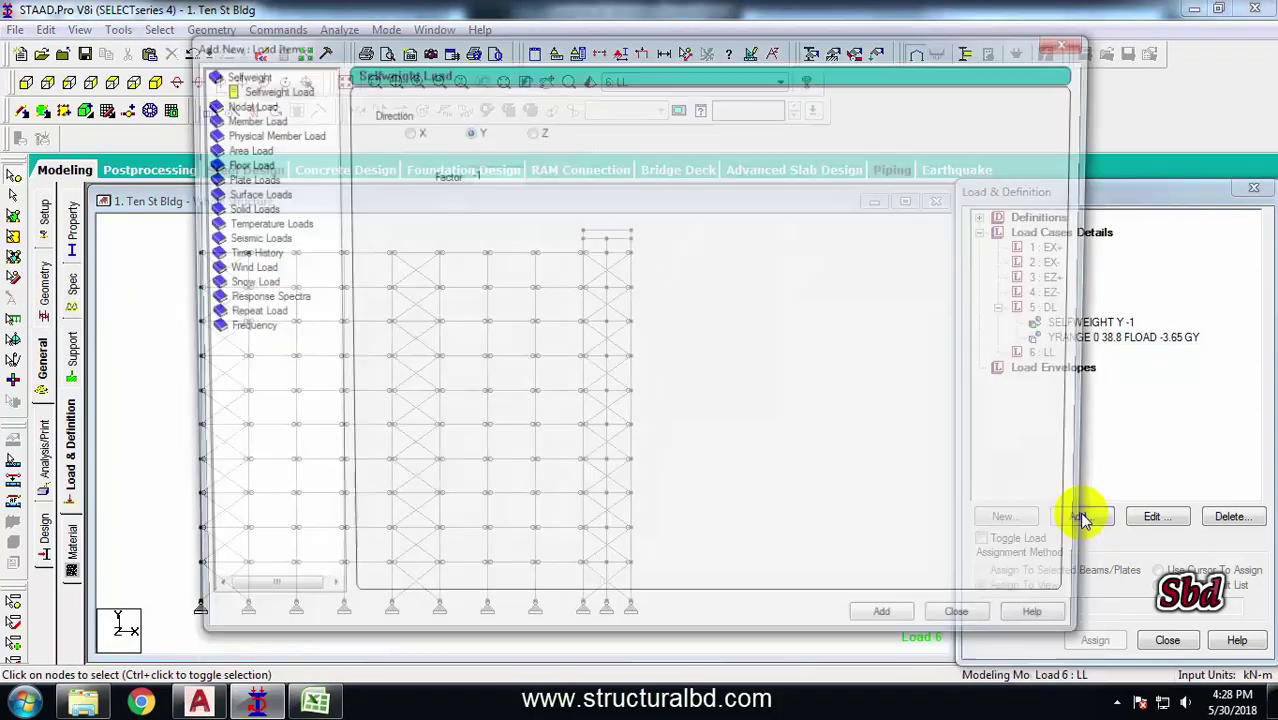
{"action": "left_click", "coordinate": [238, 163]}
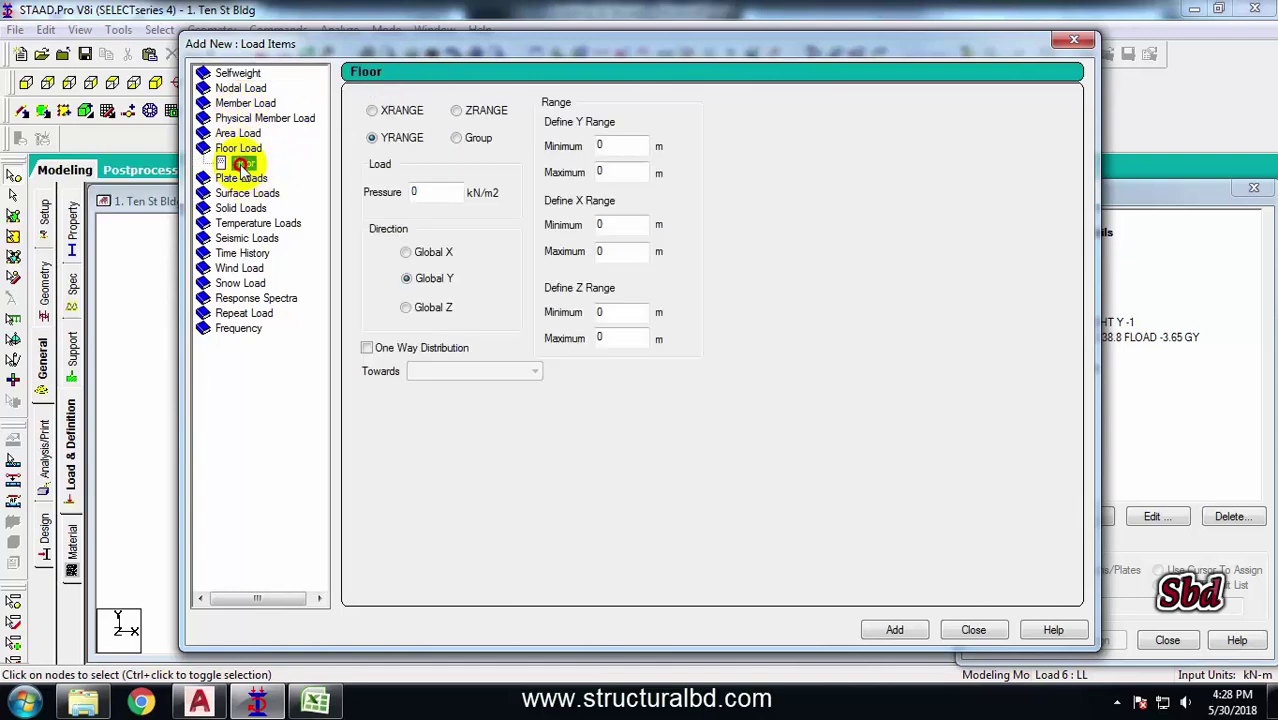
{"action": "left_click", "coordinate": [316, 703]}
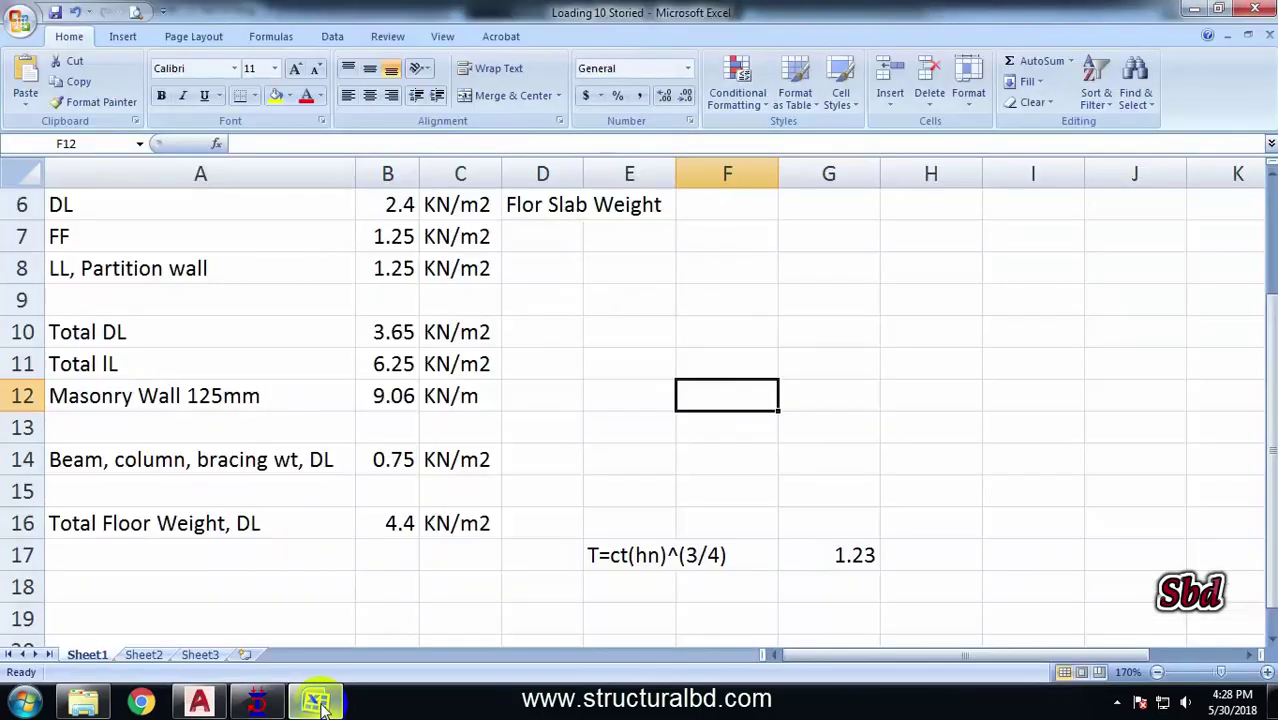
{"action": "left_click", "coordinate": [316, 703]}
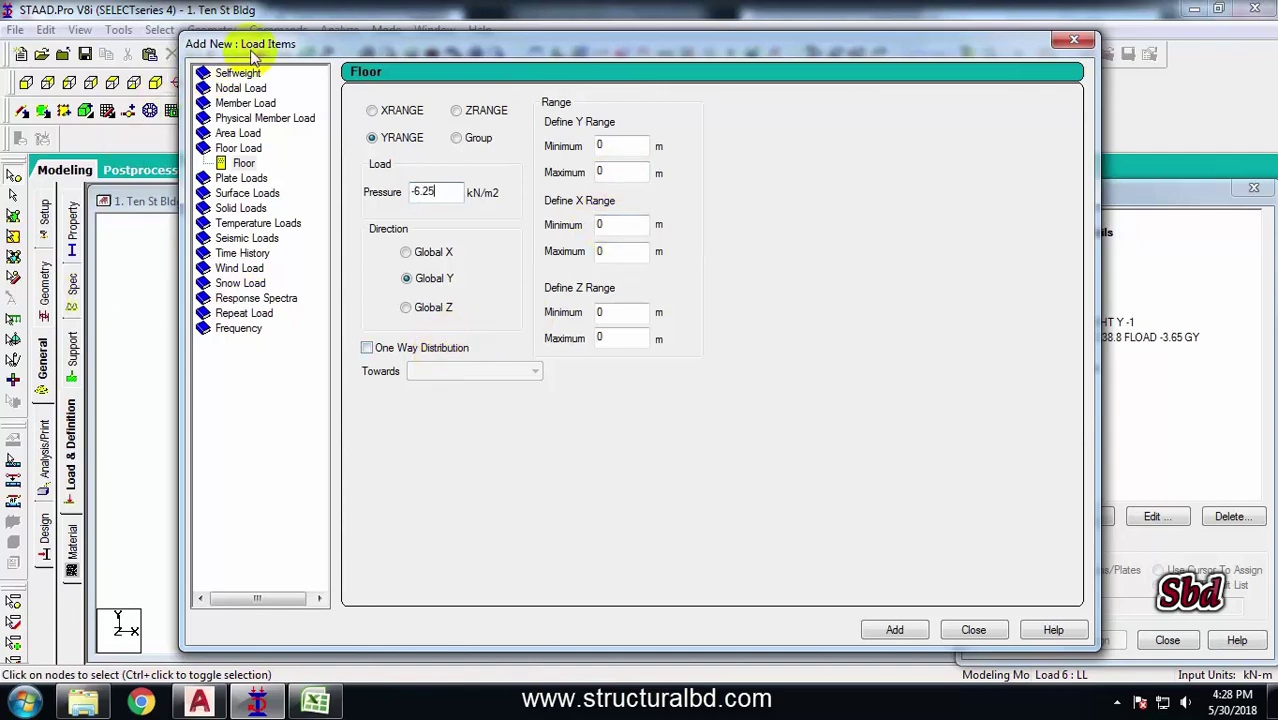
{"action": "left_click_drag", "start_coordinate": [253, 55], "coordinate": [415, 83]}
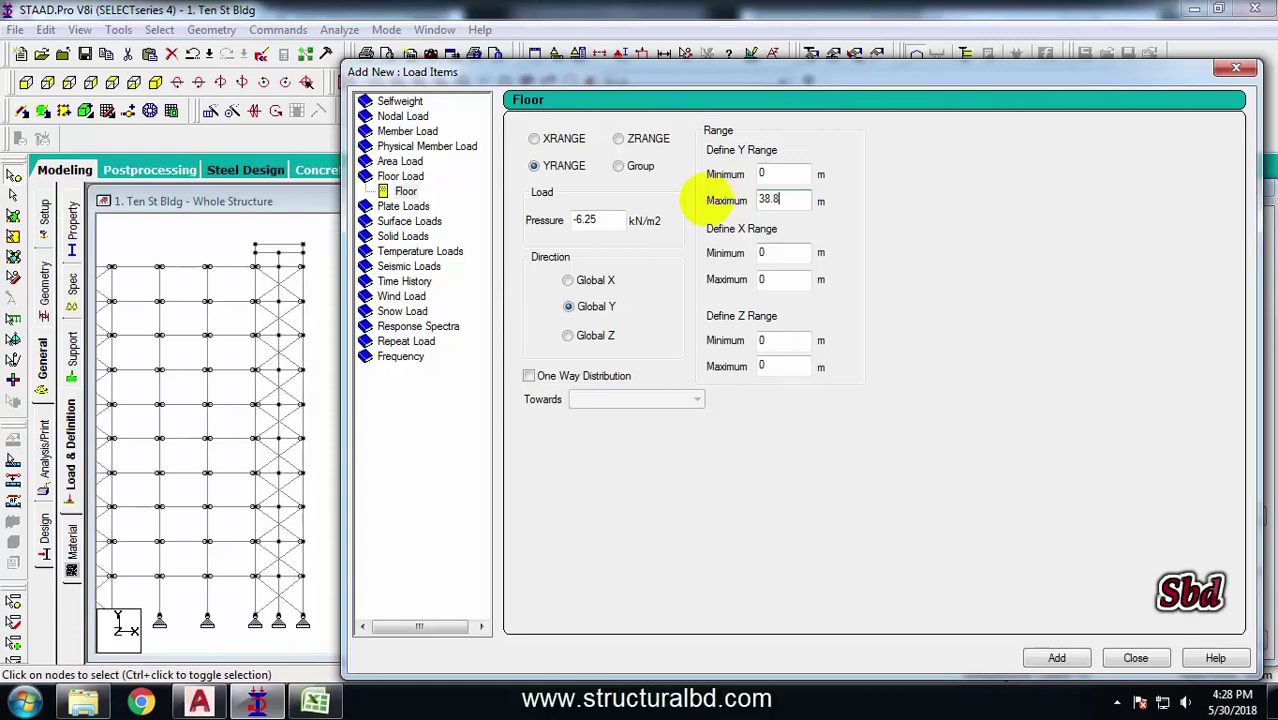
{"action": "left_click", "coordinate": [1057, 657]}
{"action": "left_click", "coordinate": [1135, 657]}
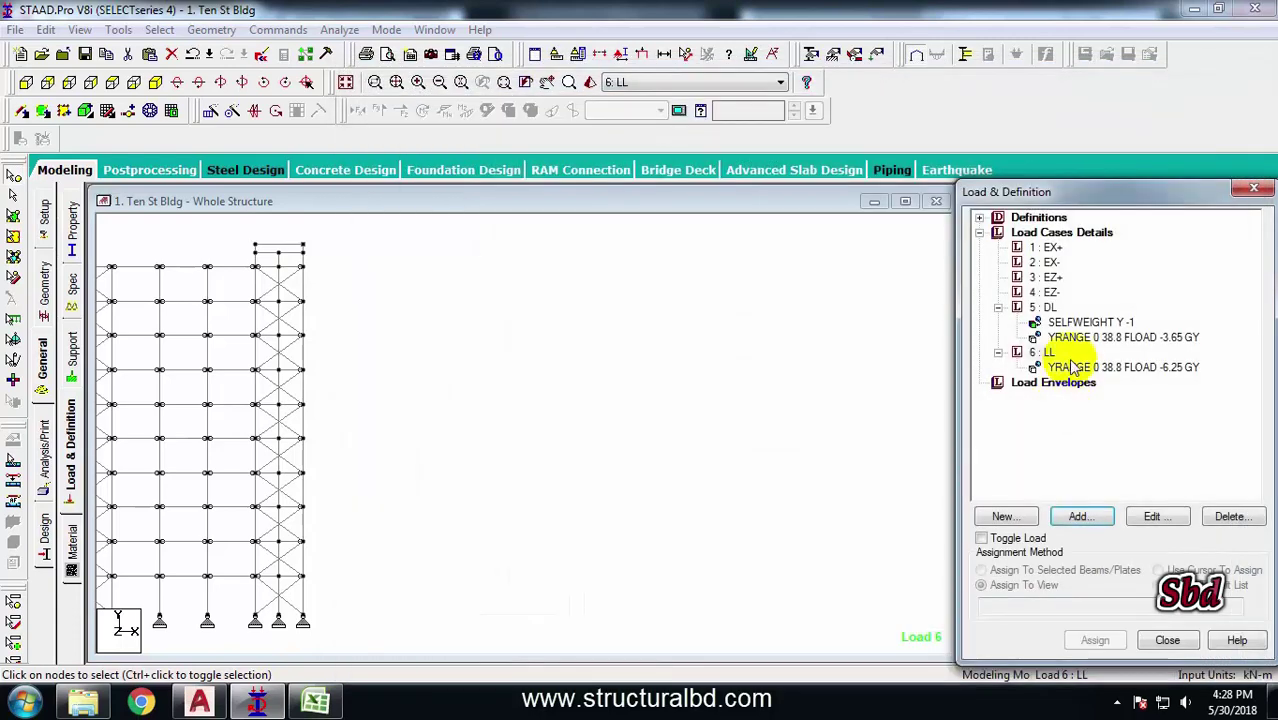
{"action": "left_click", "coordinate": [1072, 368]}
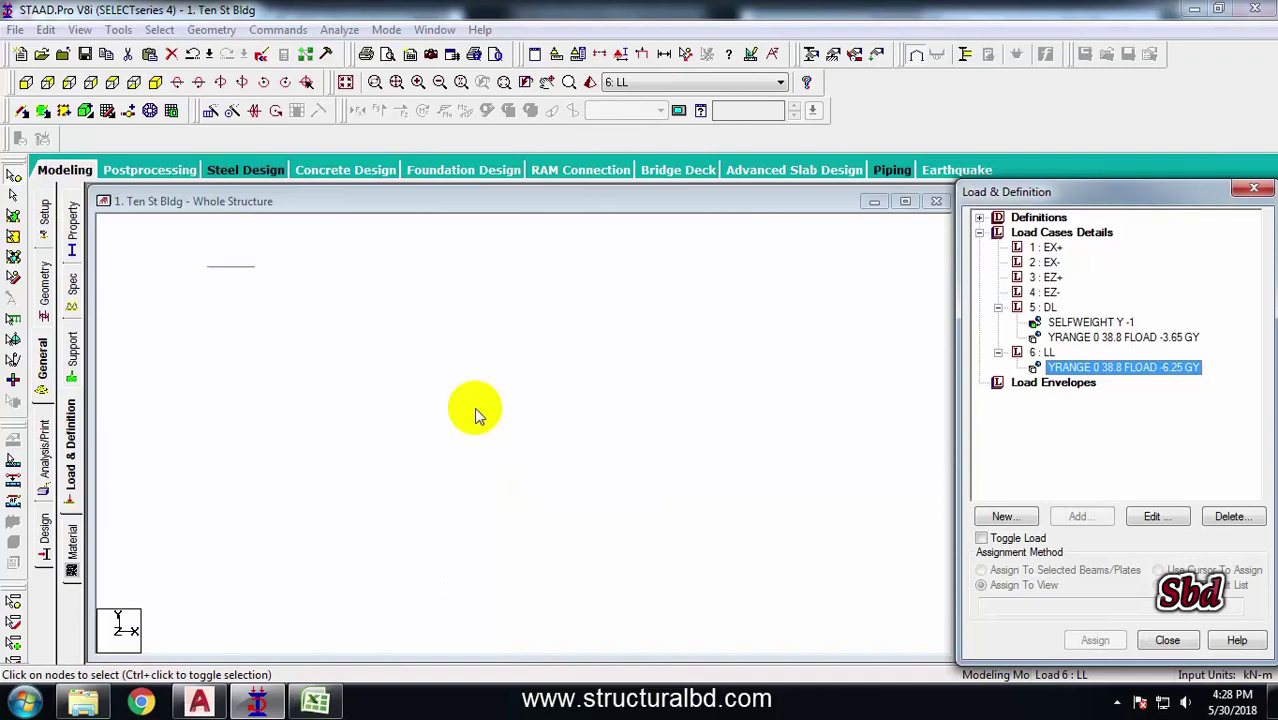
{"action": "middle_click_drag", "start_coordinate": [390, 437], "coordinate": [606, 438]}
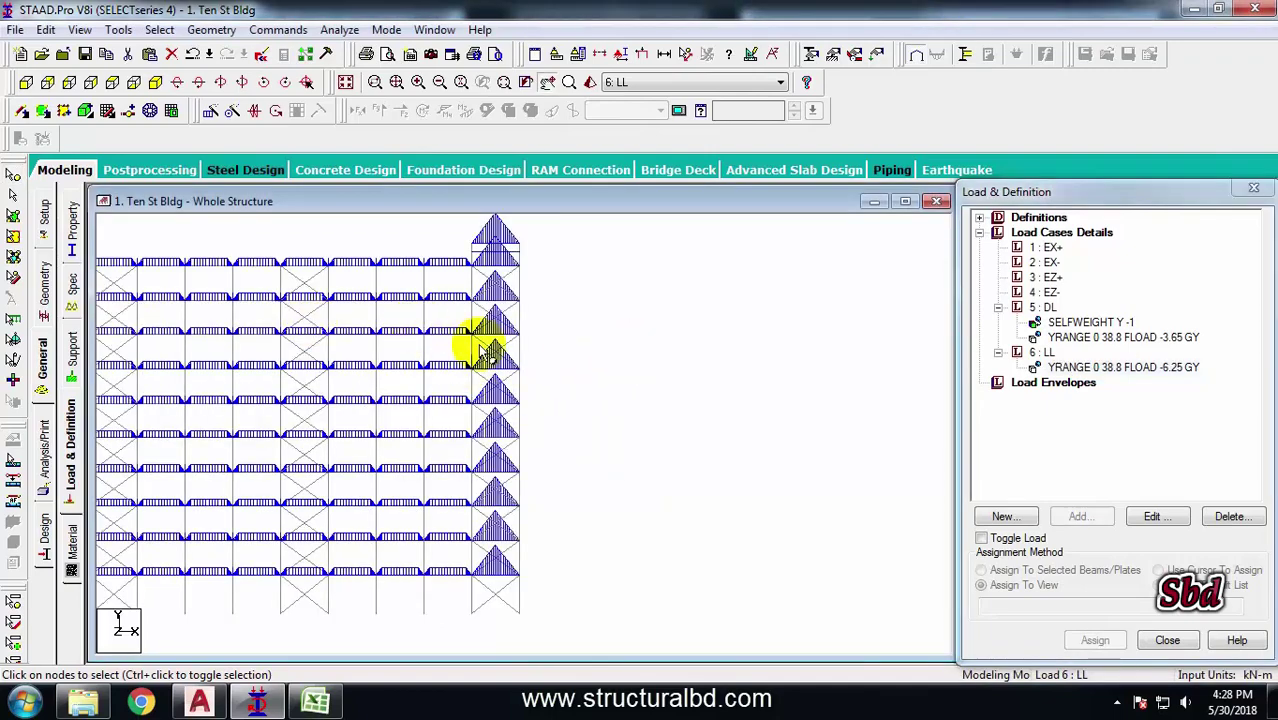
Add a uniform member force of -9 kN/m in the GY direction to load case DL
{"action": "left_click", "coordinate": [1043, 307]}
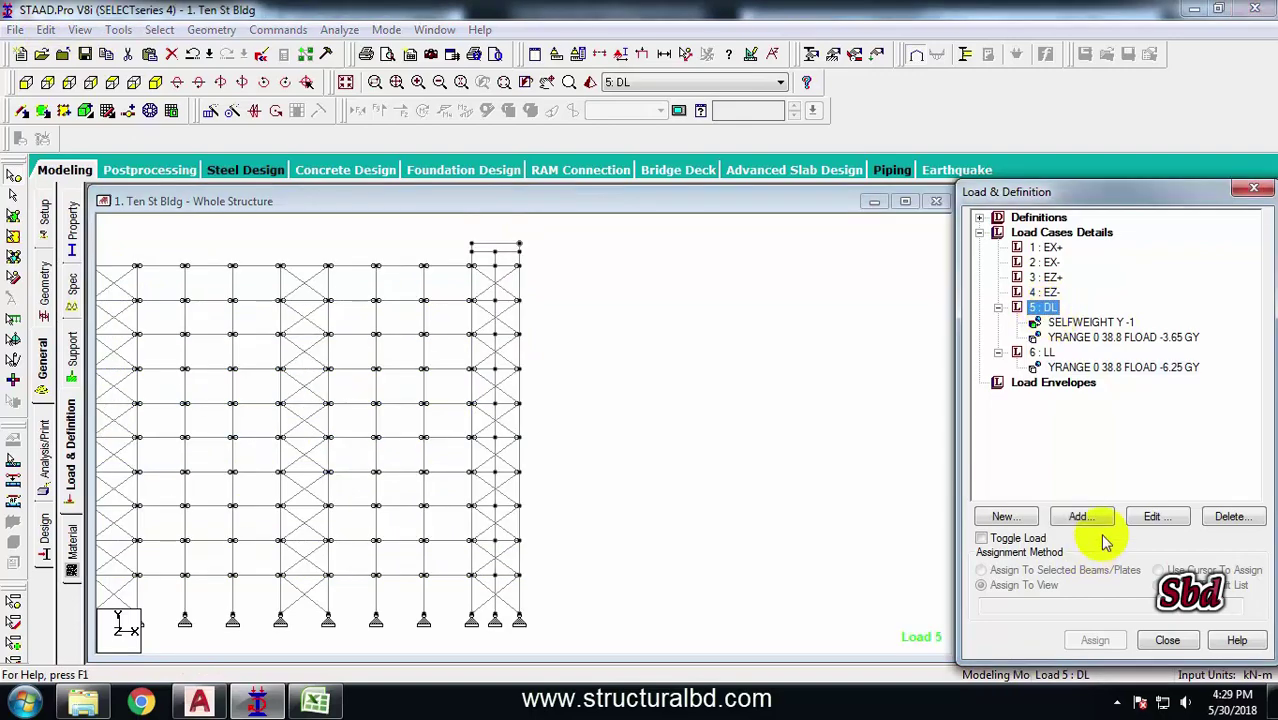
{"action": "left_click", "coordinate": [1079, 517]}
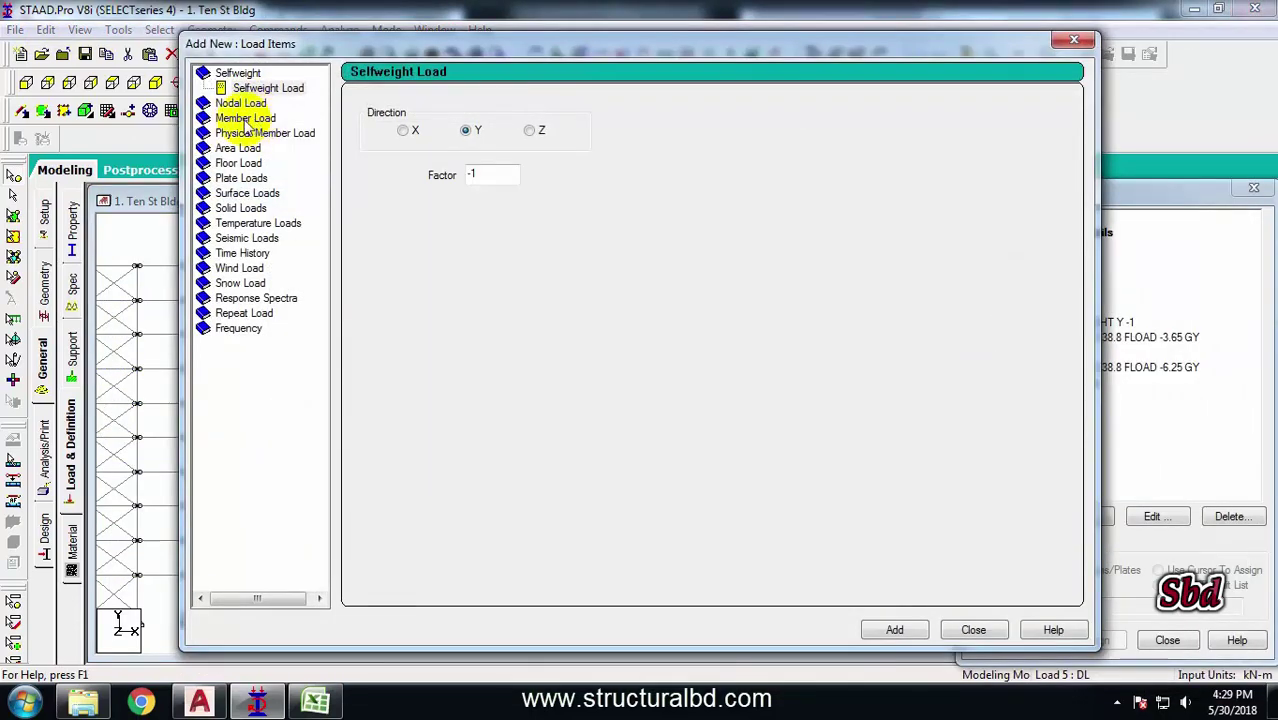
{"action": "left_click", "coordinate": [245, 118]}
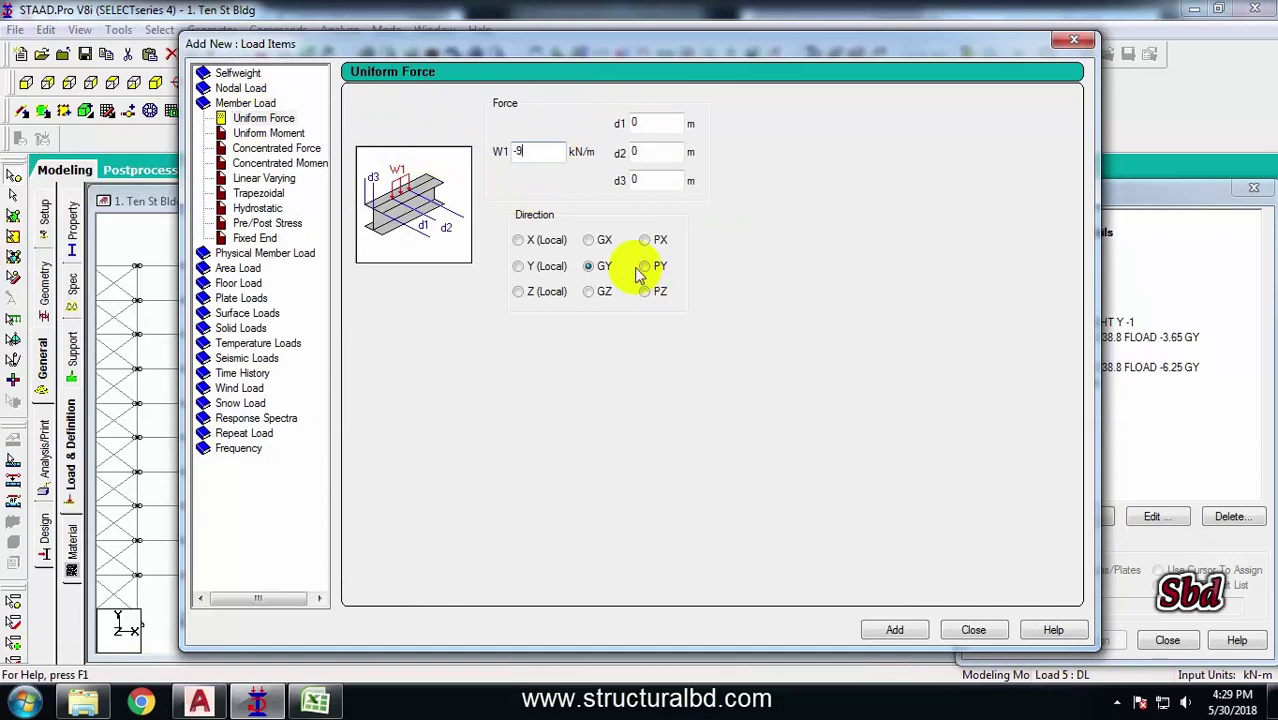
{"action": "left_click", "coordinate": [894, 629]}
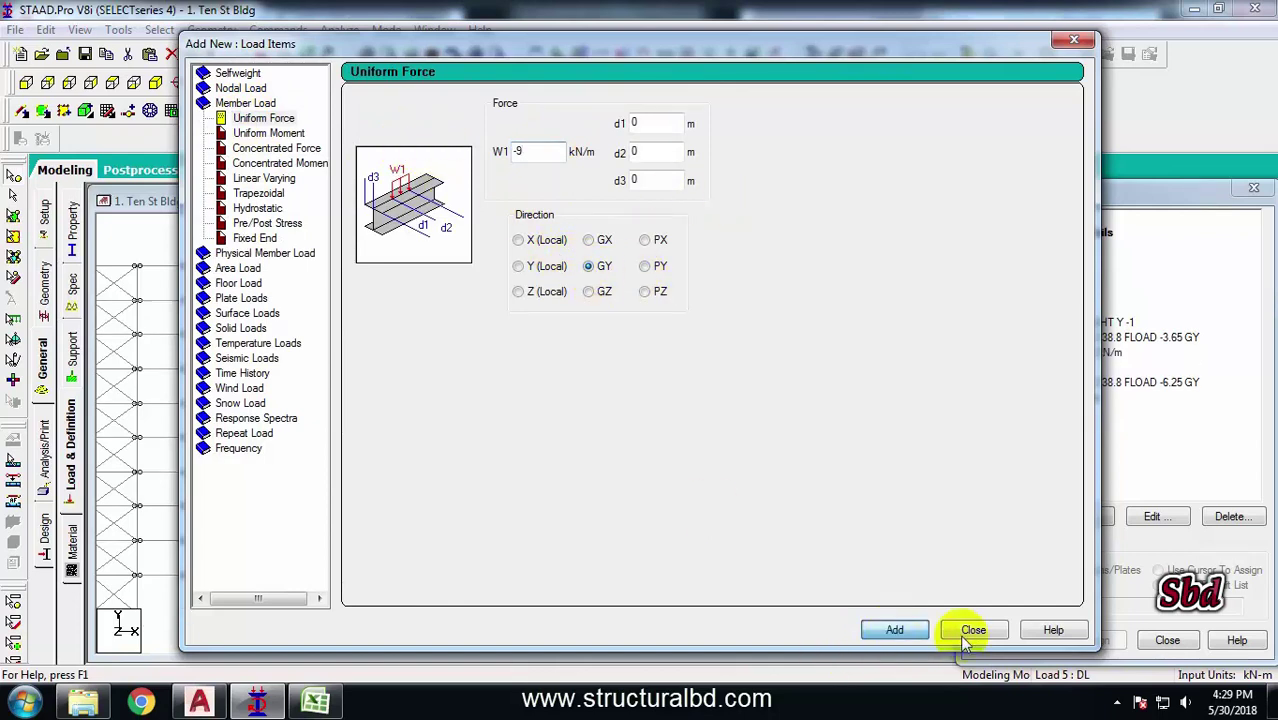
{"action": "left_click", "coordinate": [973, 630]}
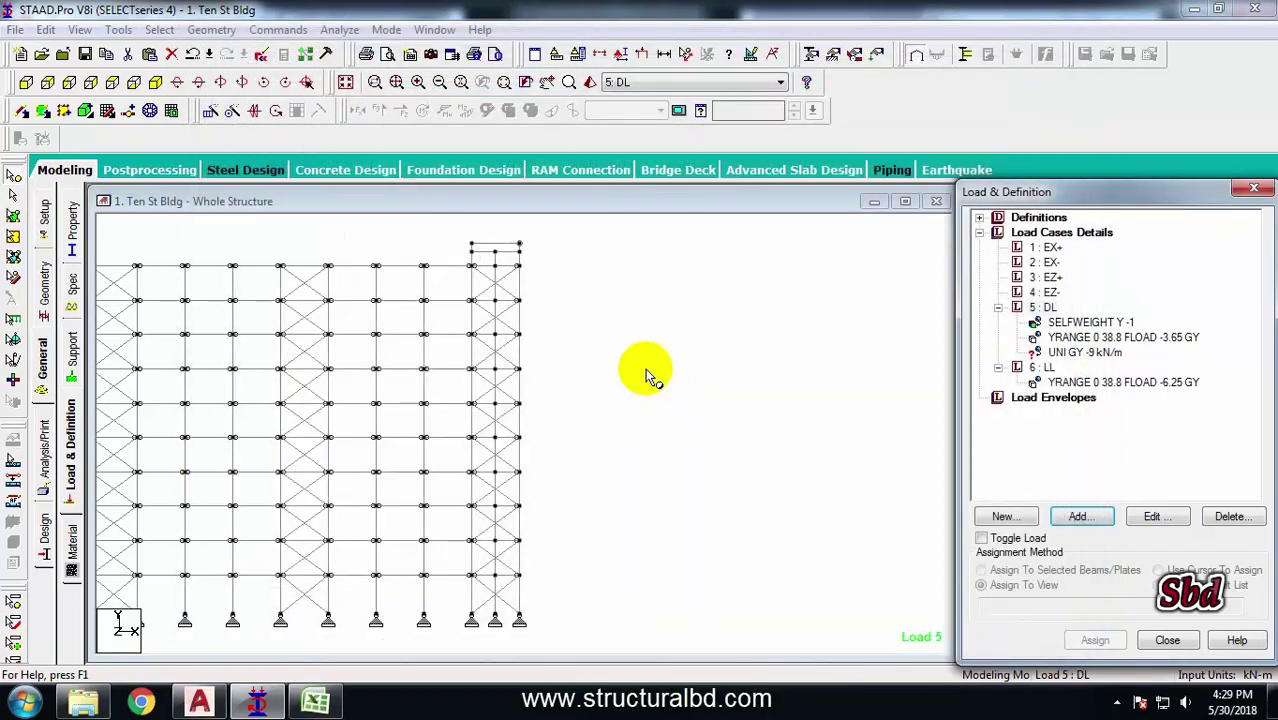
Try to select the roof-level beams in front view for the UNI GY -9 kN/m load
{"action": "left_click", "coordinate": [1080, 352]}
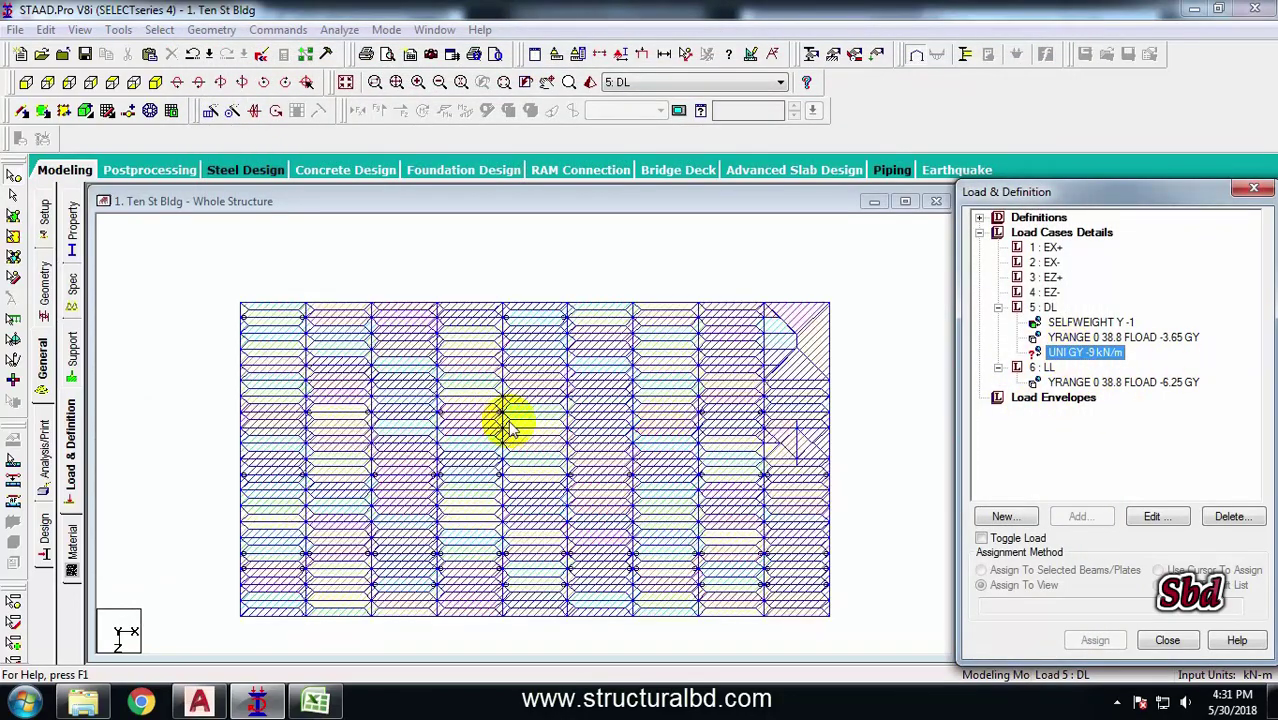
{"action": "left_click", "coordinate": [26, 82]}
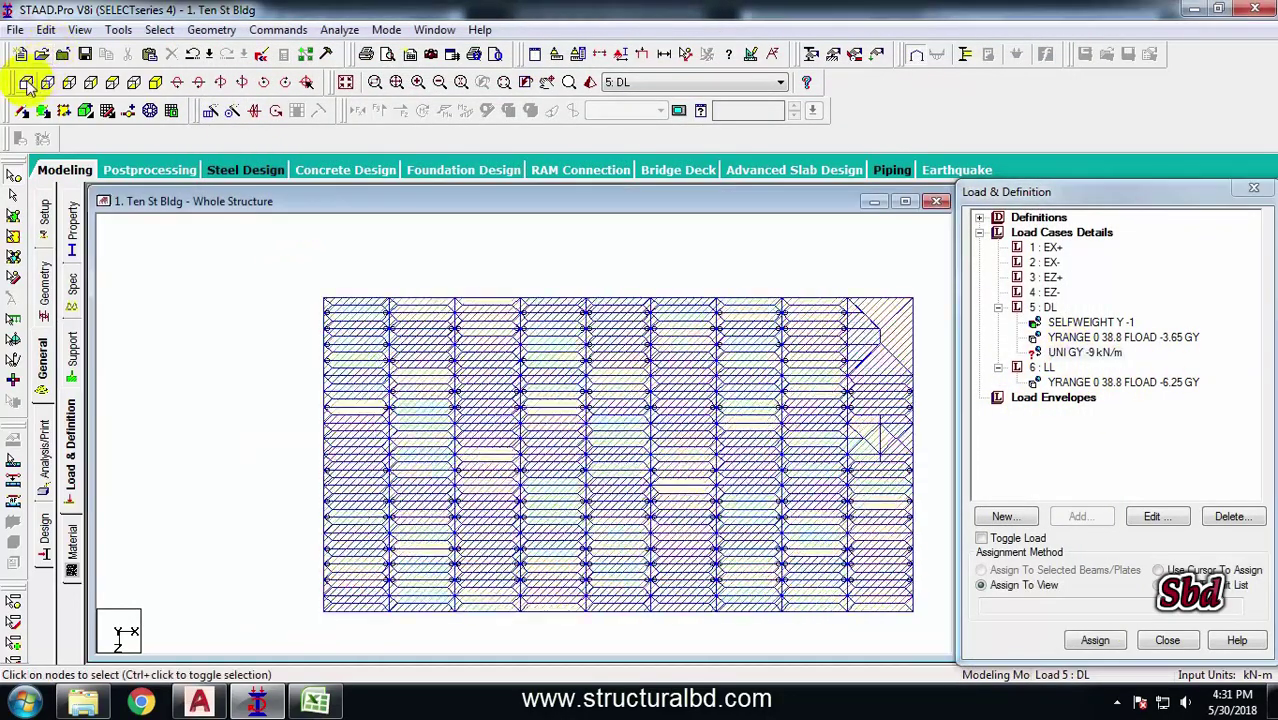
{"action": "left_click", "coordinate": [26, 82]}
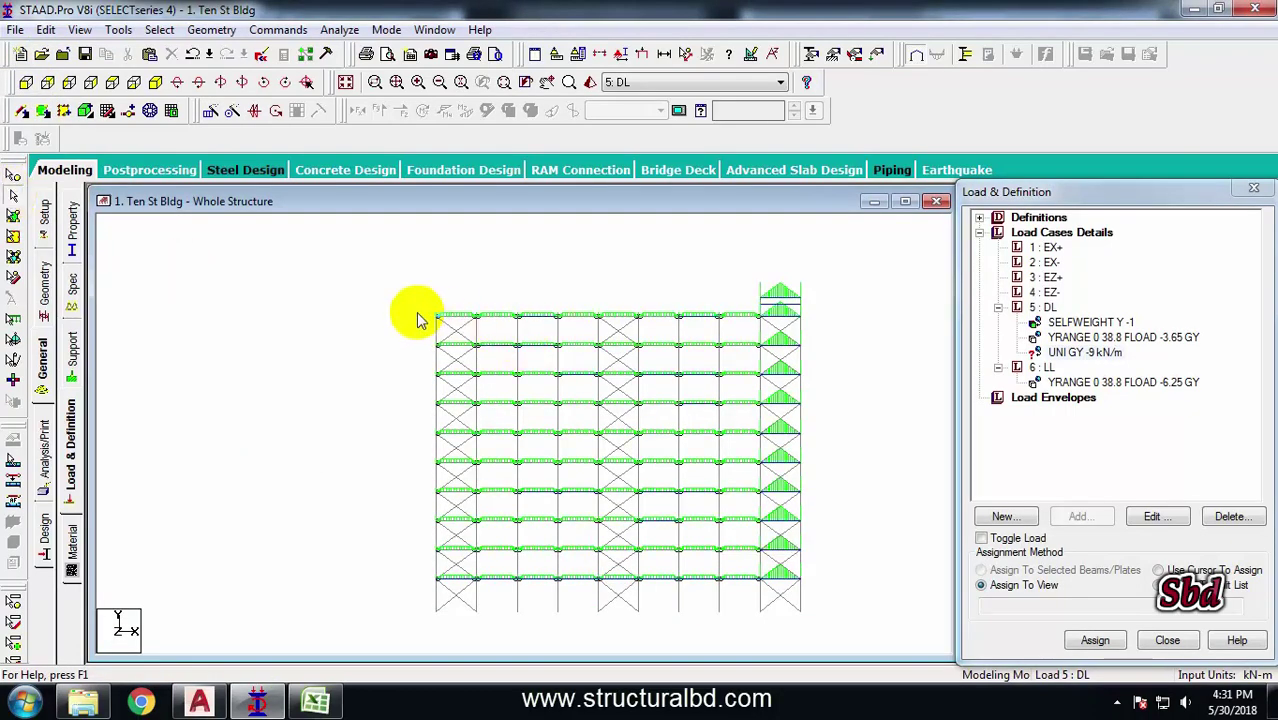
{"action": "left_click_drag", "start_coordinate": [419, 314], "coordinate": [820, 322]}
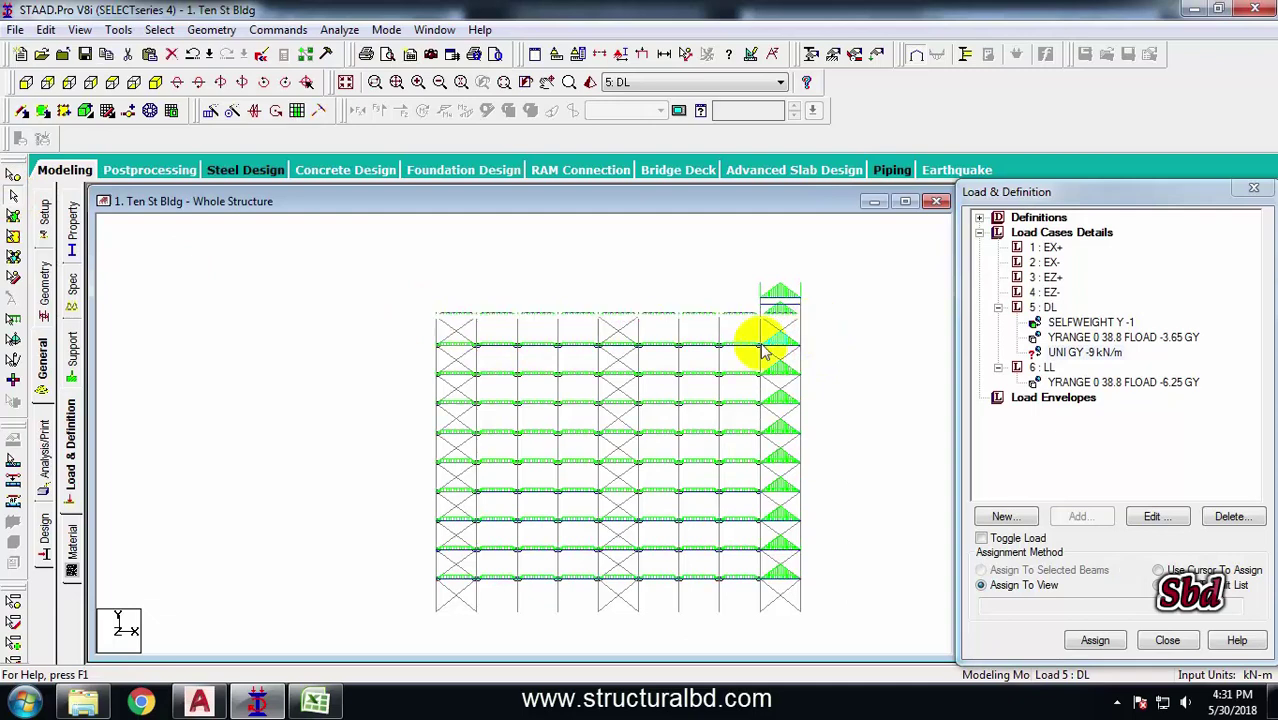
{"action": "middle_click_drag", "start_coordinate": [521, 360], "coordinate": [447, 342]}
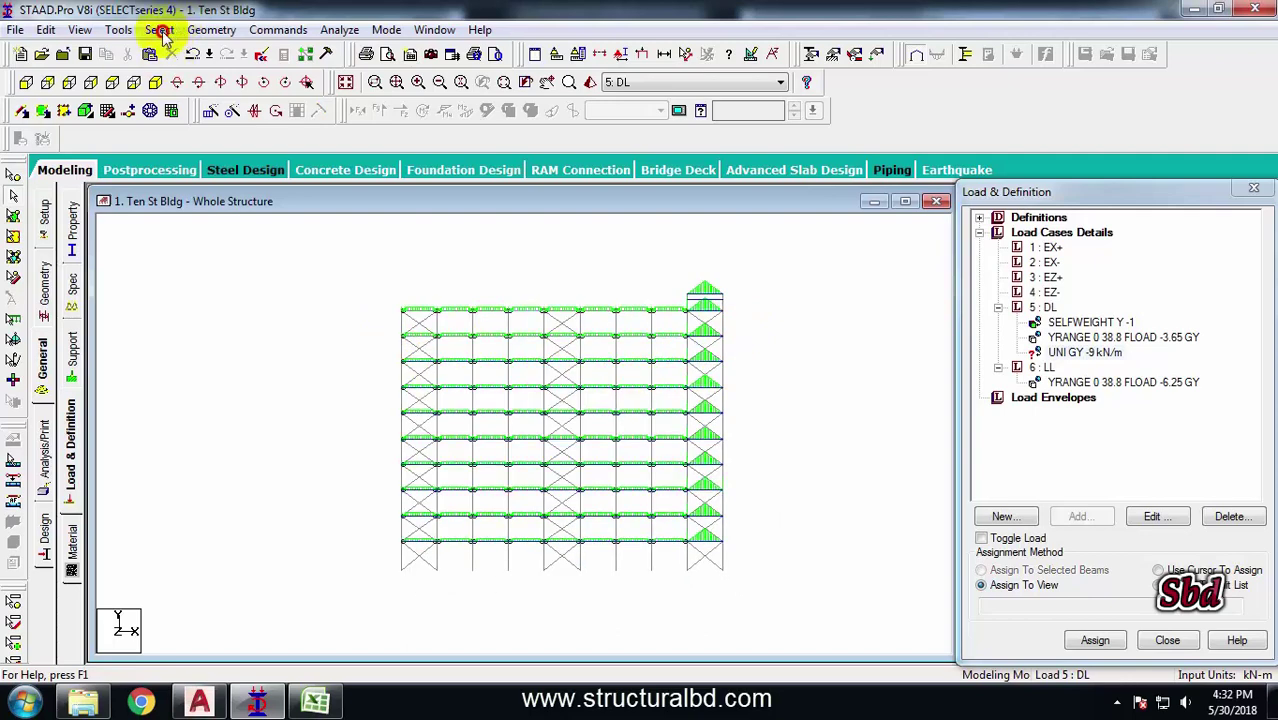
Select all beams parallel to X and Z and open them in a new view
{"action": "left_click", "coordinate": [160, 30]}
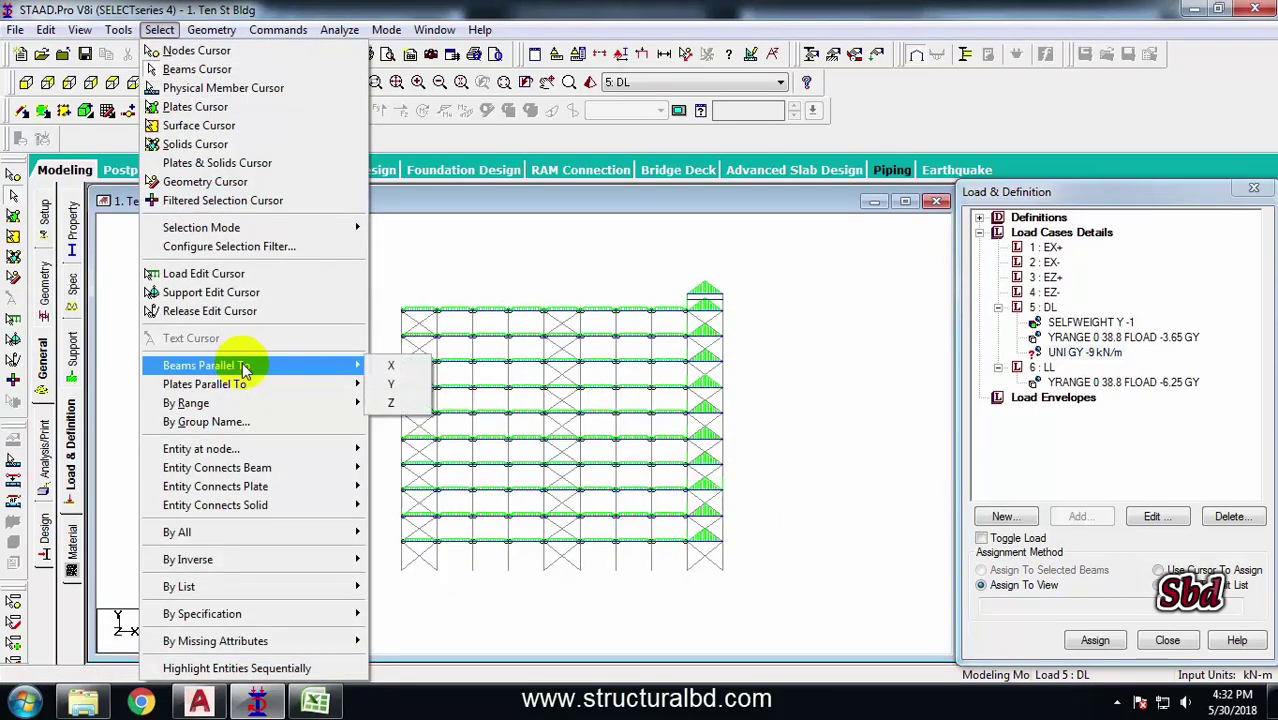
{"action": "left_click", "coordinate": [415, 369]}
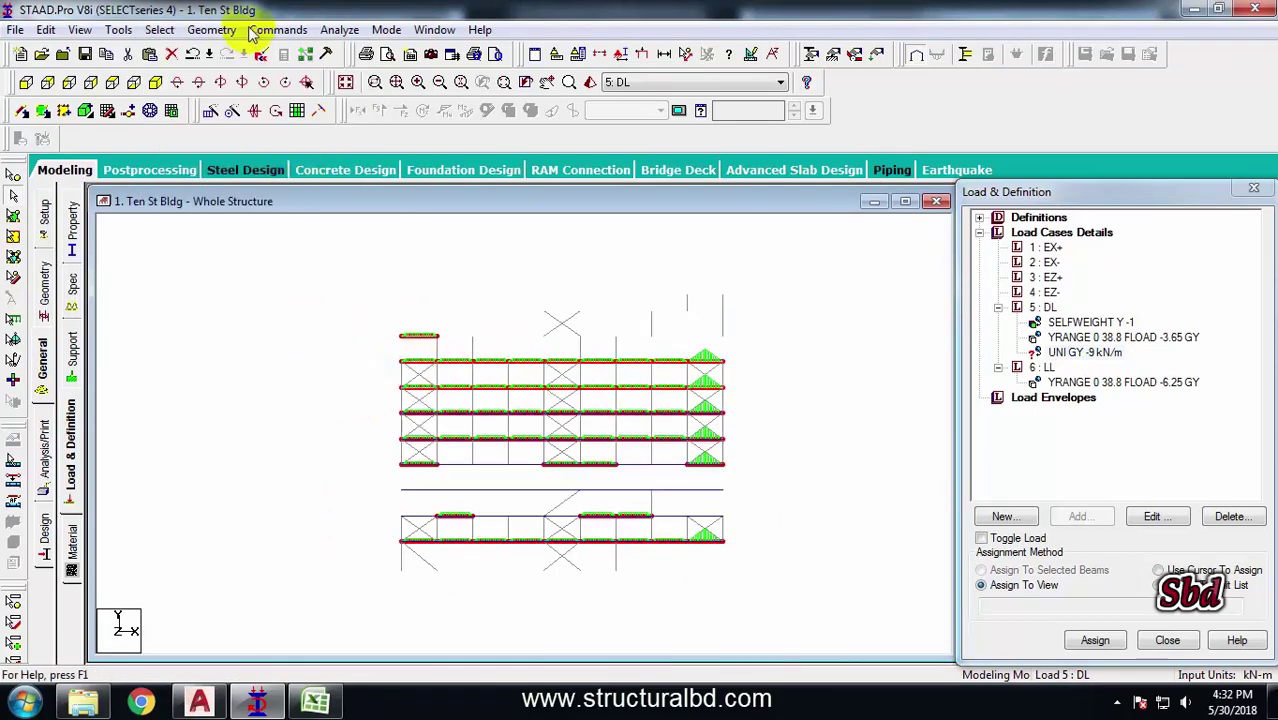
{"action": "left_click", "coordinate": [160, 30]}
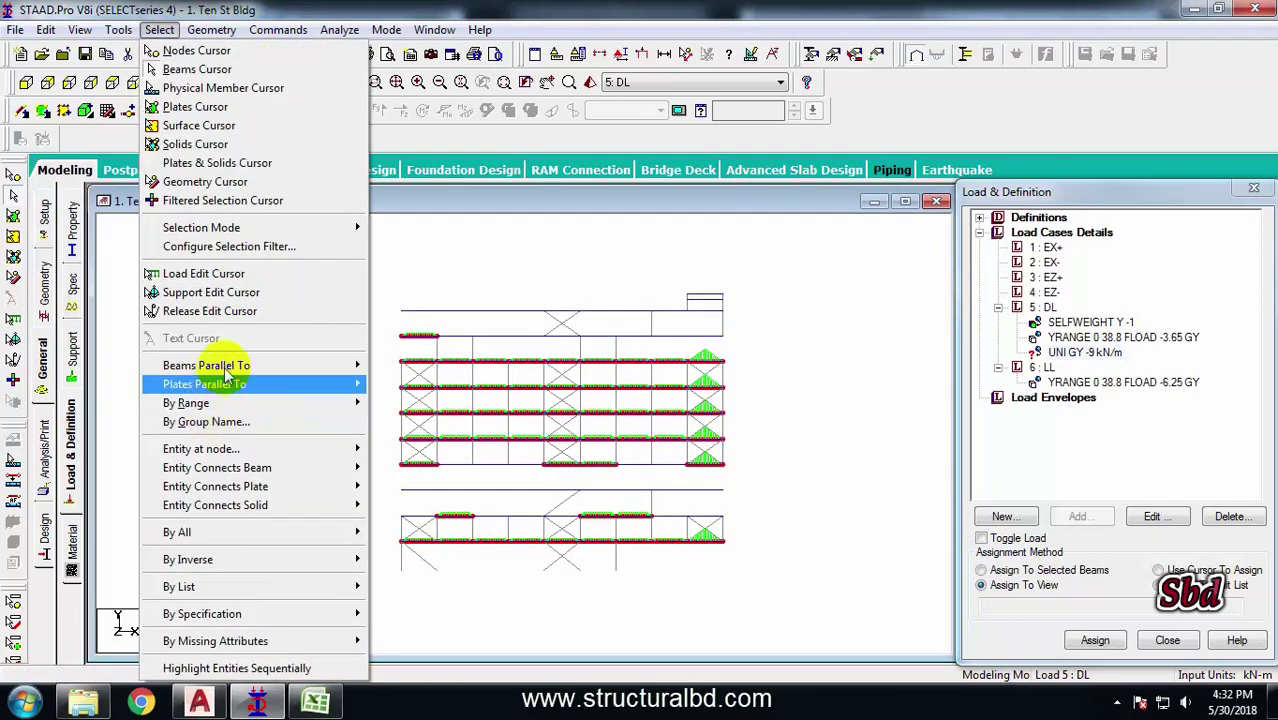
{"action": "left_click", "coordinate": [403, 404]}
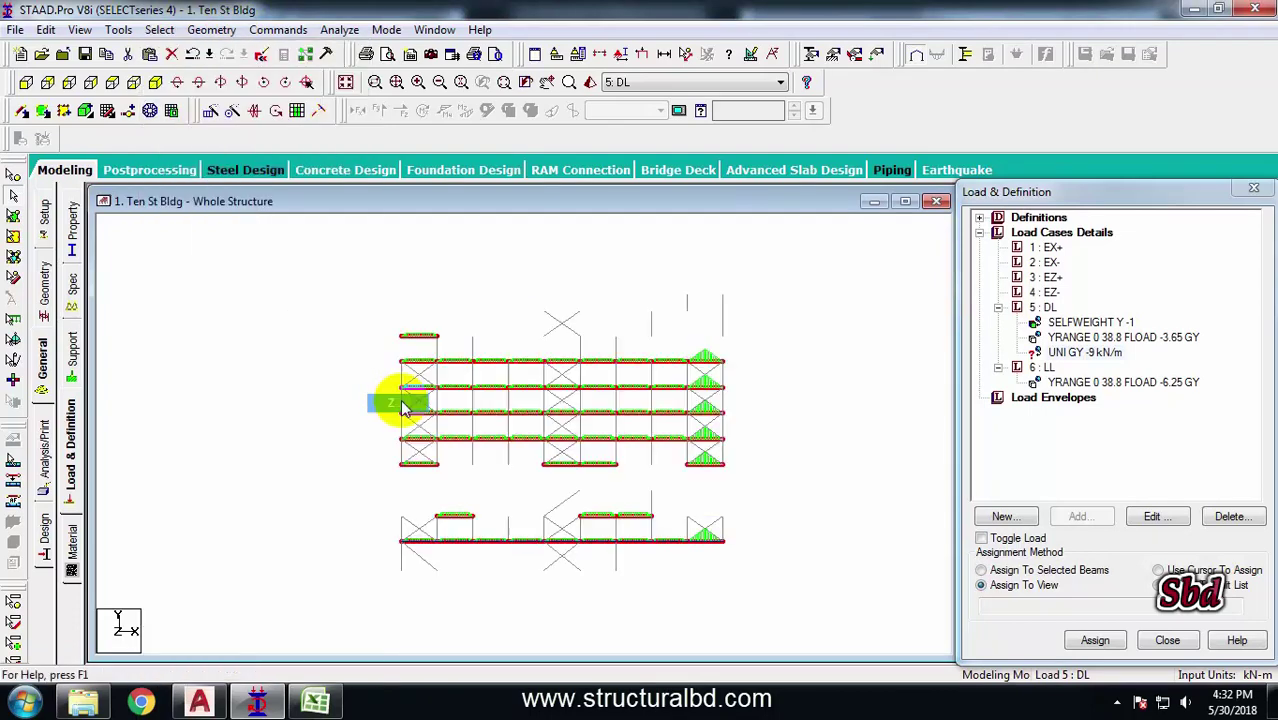
{"action": "right_click", "coordinate": [535, 280]}
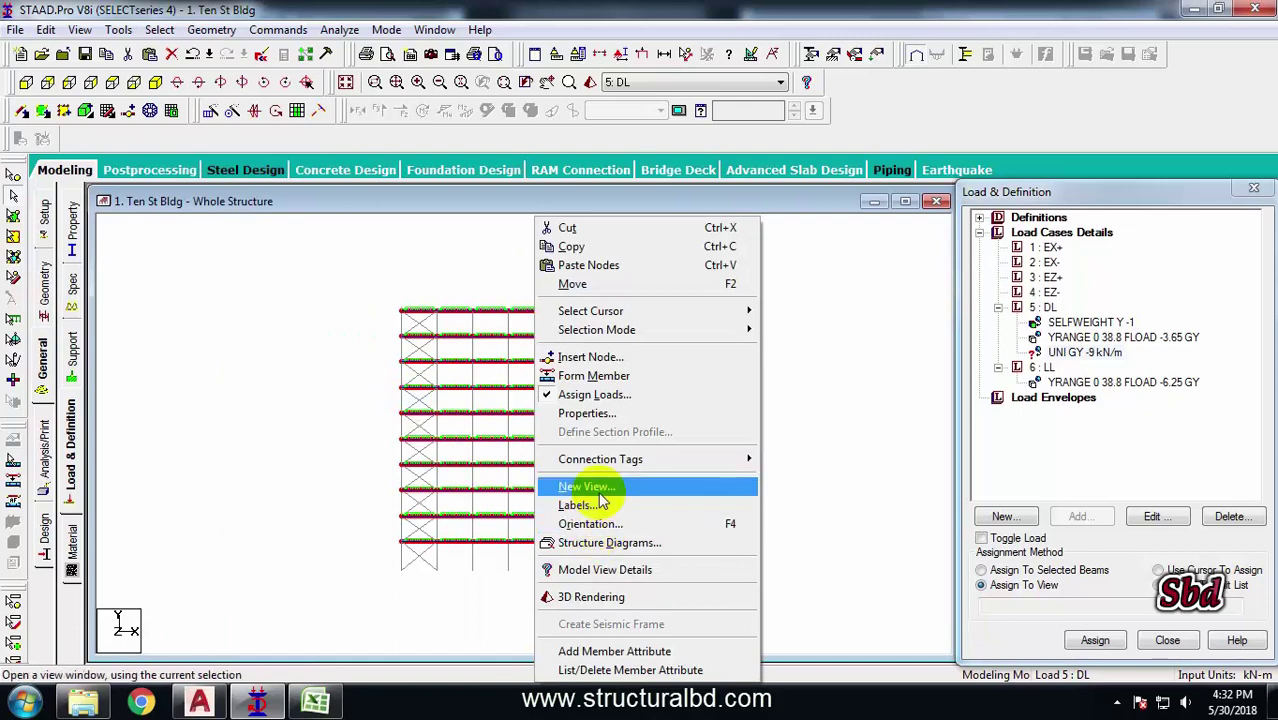
{"action": "left_click", "coordinate": [600, 487]}
{"action": "left_click", "coordinate": [761, 325]}
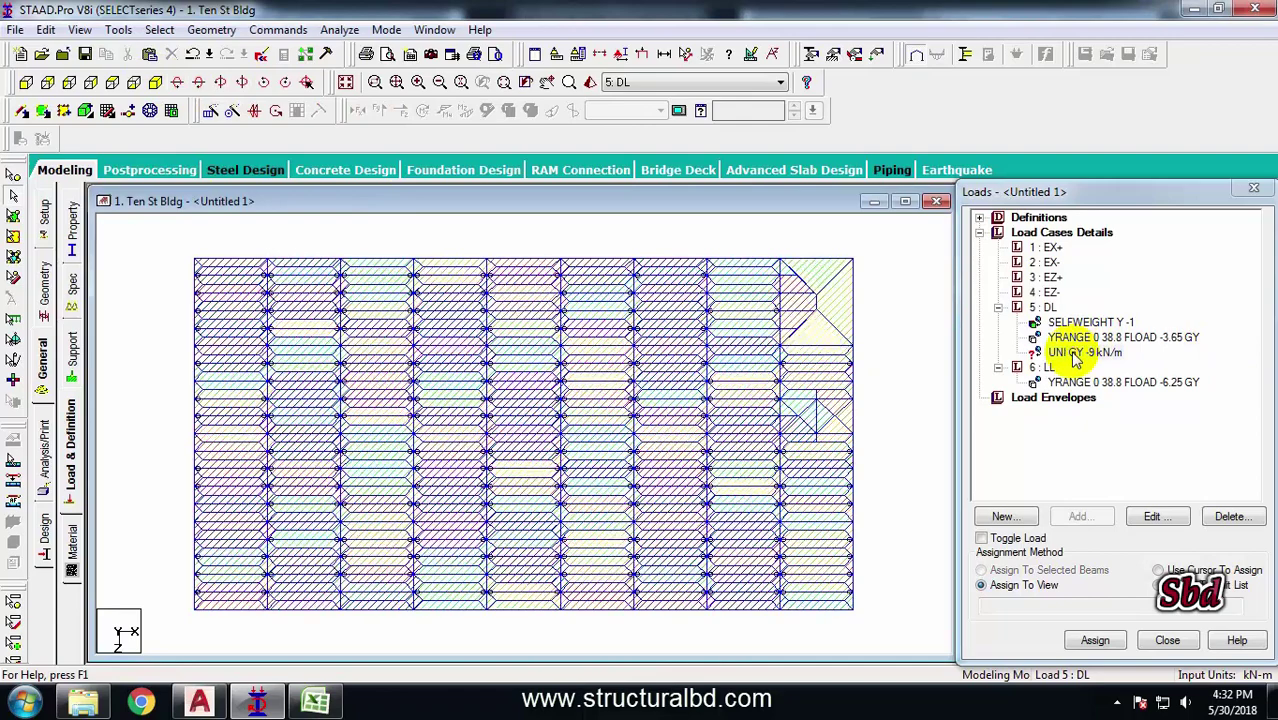
Assign the UNI GY -9 kN/m load of case DL to all four rows of outer perimeter beams in the plan view
{"action": "left_click", "coordinate": [1075, 357]}
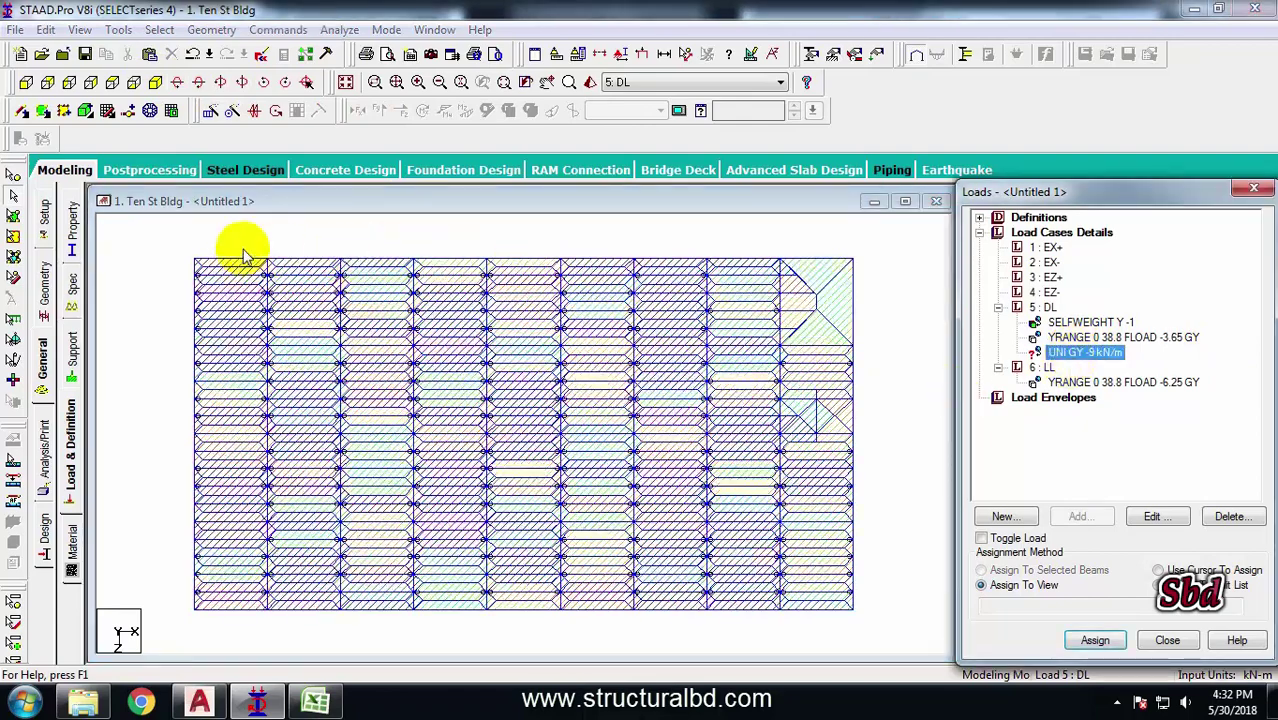
{"action": "left_click", "coordinate": [471, 252]}
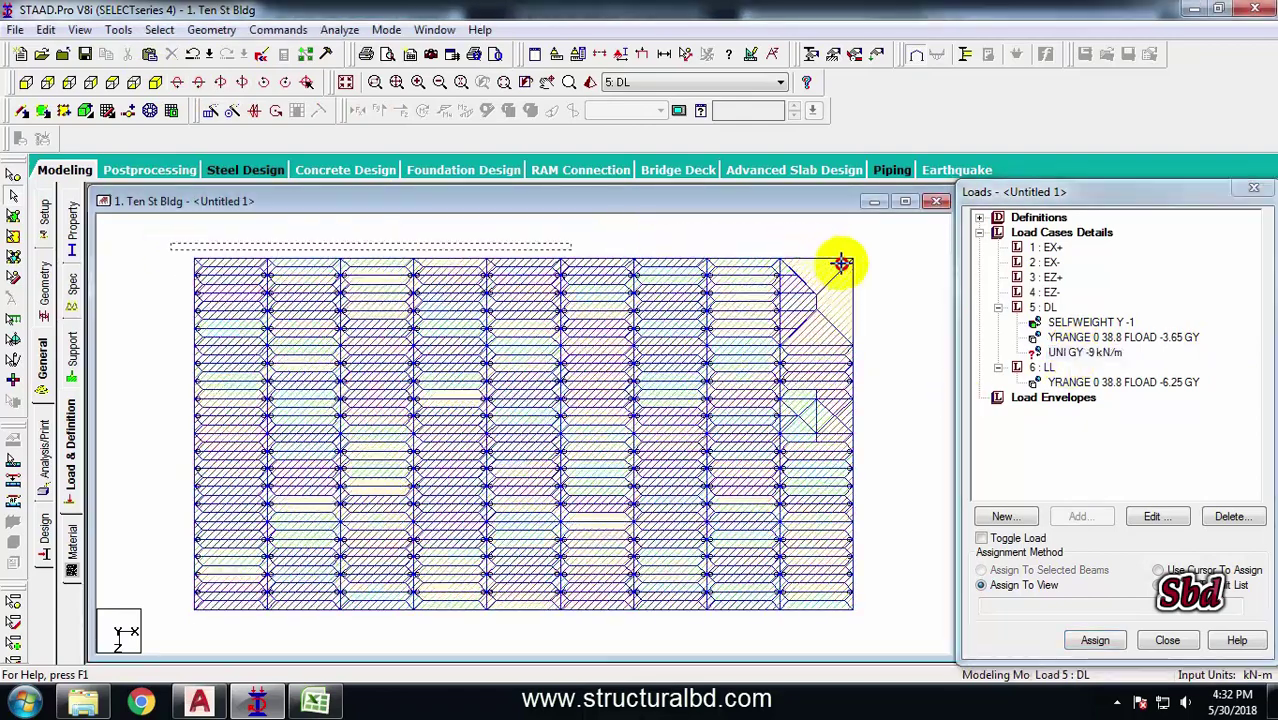
{"action": "left_click_drag", "start_coordinate": [861, 267], "coordinate": [861, 267]}
{"action": "left_click_drag", "start_coordinate": [170, 248], "coordinate": [199, 621]}
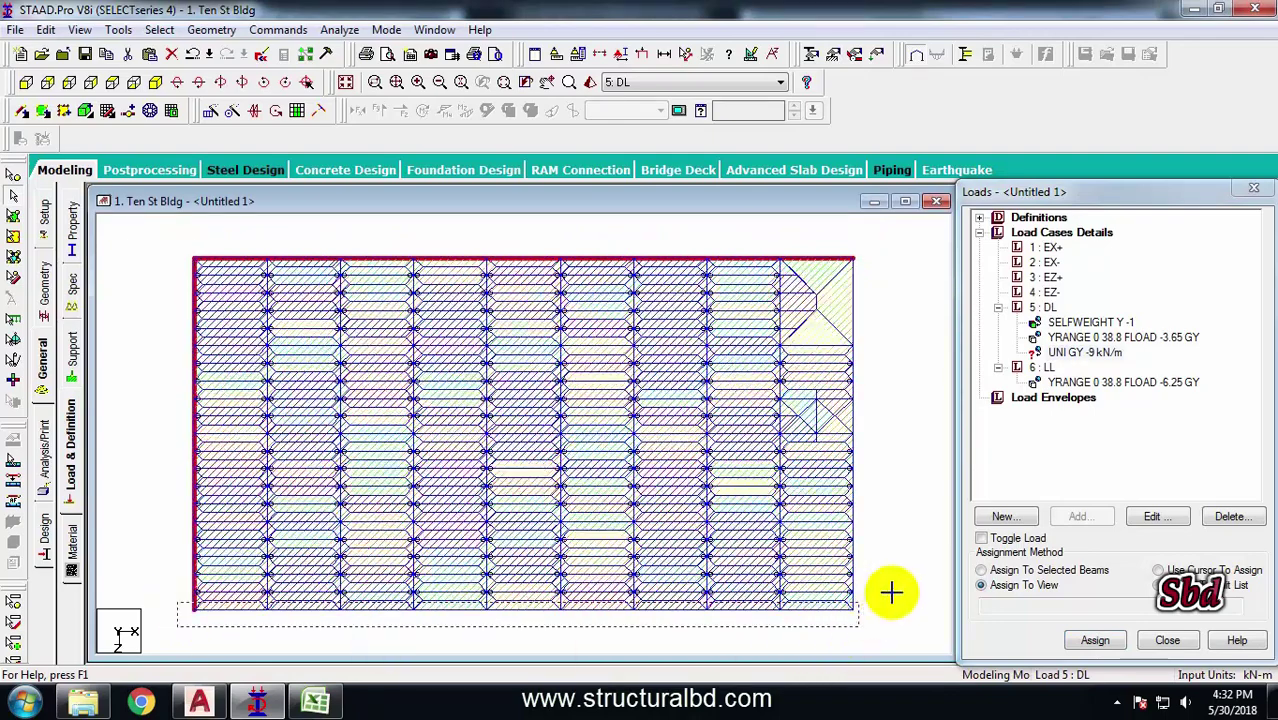
{"action": "left_click_drag", "start_coordinate": [891, 592], "coordinate": [891, 592]}
{"action": "left_click_drag", "start_coordinate": [895, 358], "coordinate": [886, 636]}
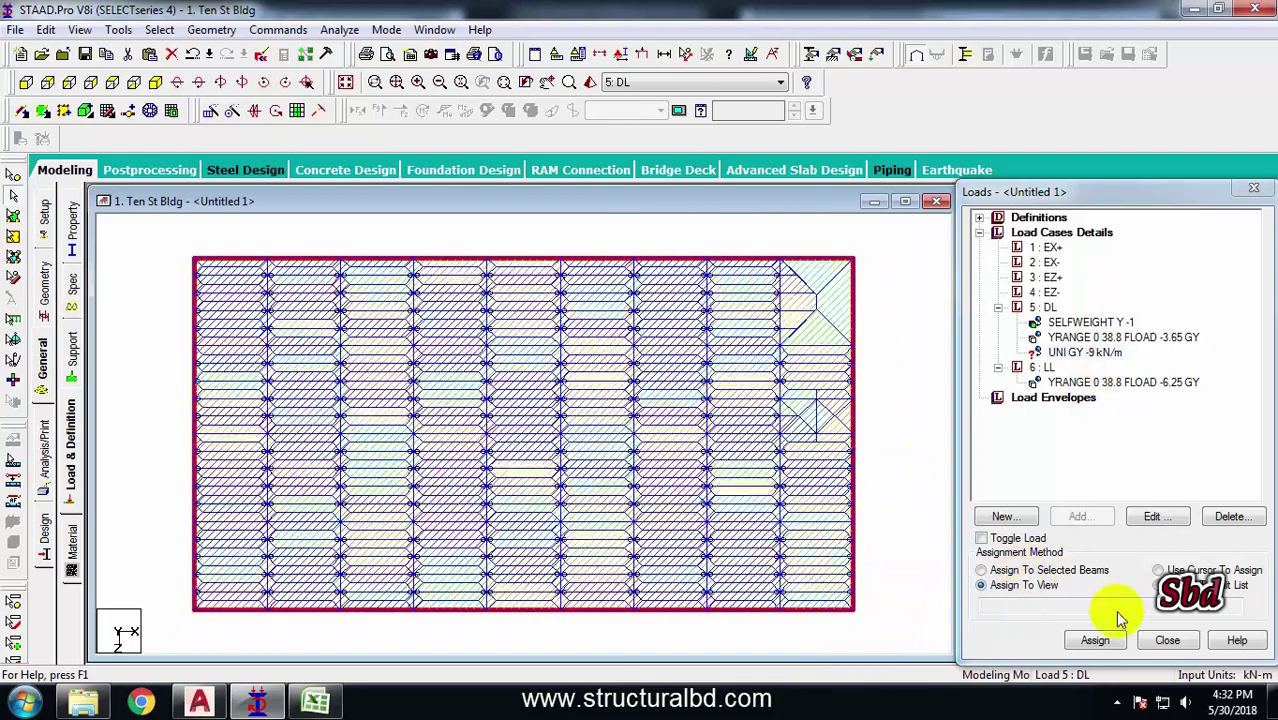
{"action": "left_click", "coordinate": [982, 570]}
{"action": "left_click", "coordinate": [1094, 640]}
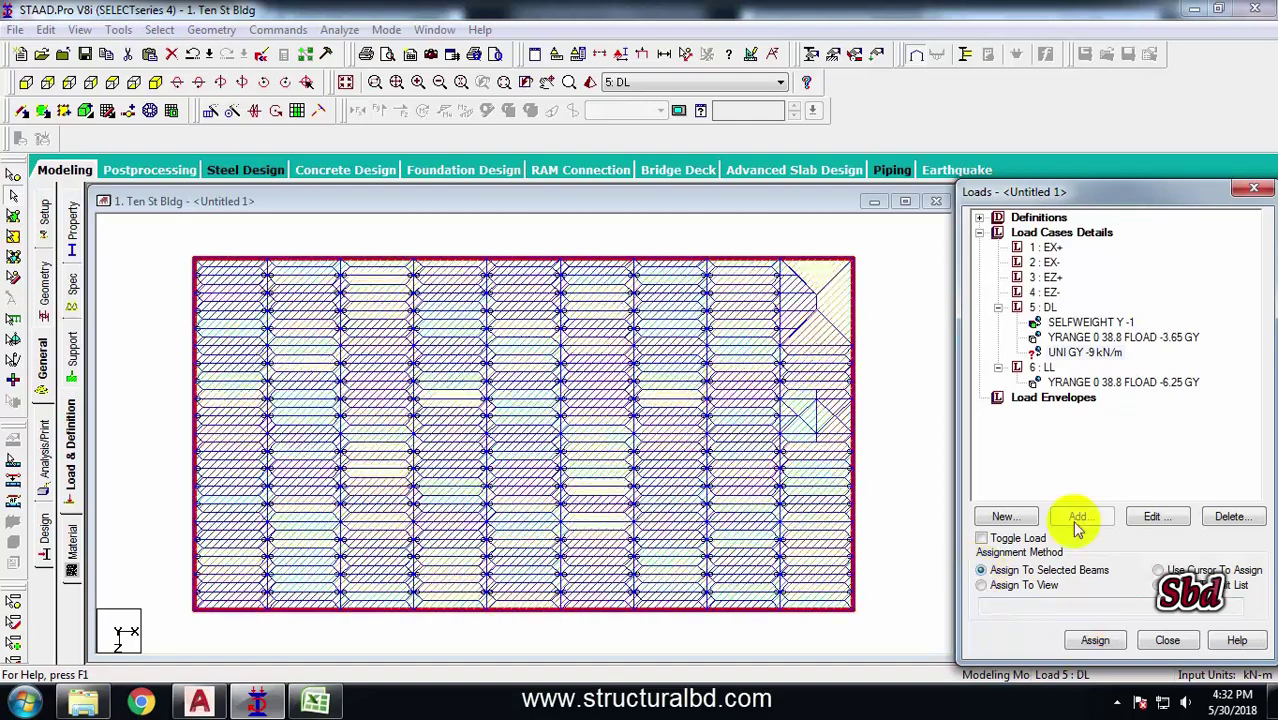
{"action": "left_click", "coordinate": [1135, 471]}
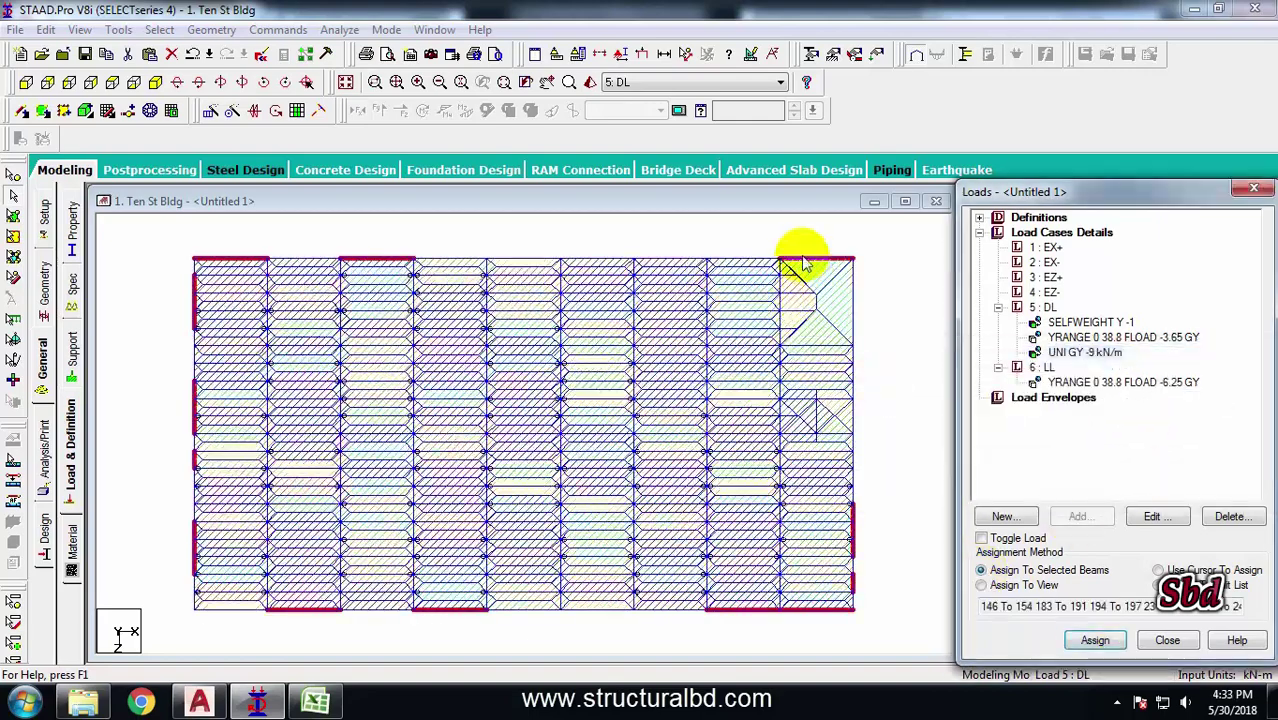
Assign the UNI GY -9 kN/m load also to the beams around the corner bay and the small framed opening below it
{"action": "left_click", "coordinate": [787, 347]}
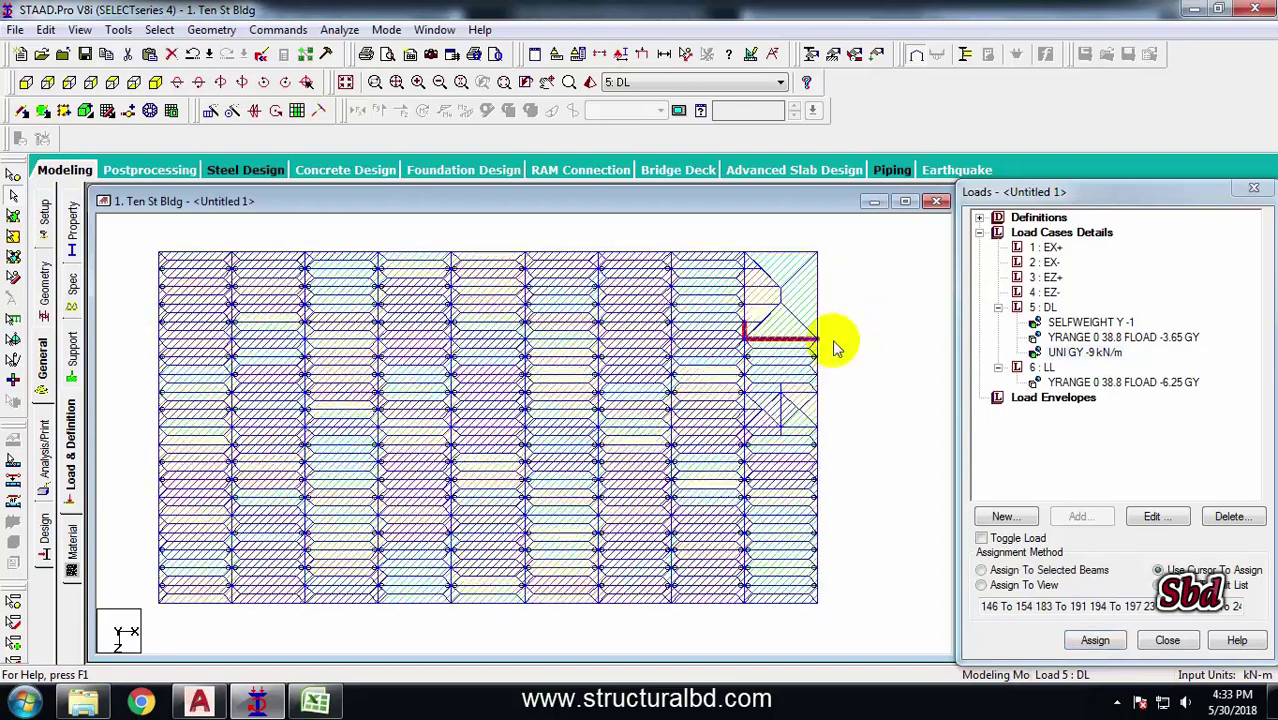
{"action": "scroll", "coordinate": [810, 415], "scroll_direction": "up", "scroll_amount": 1}
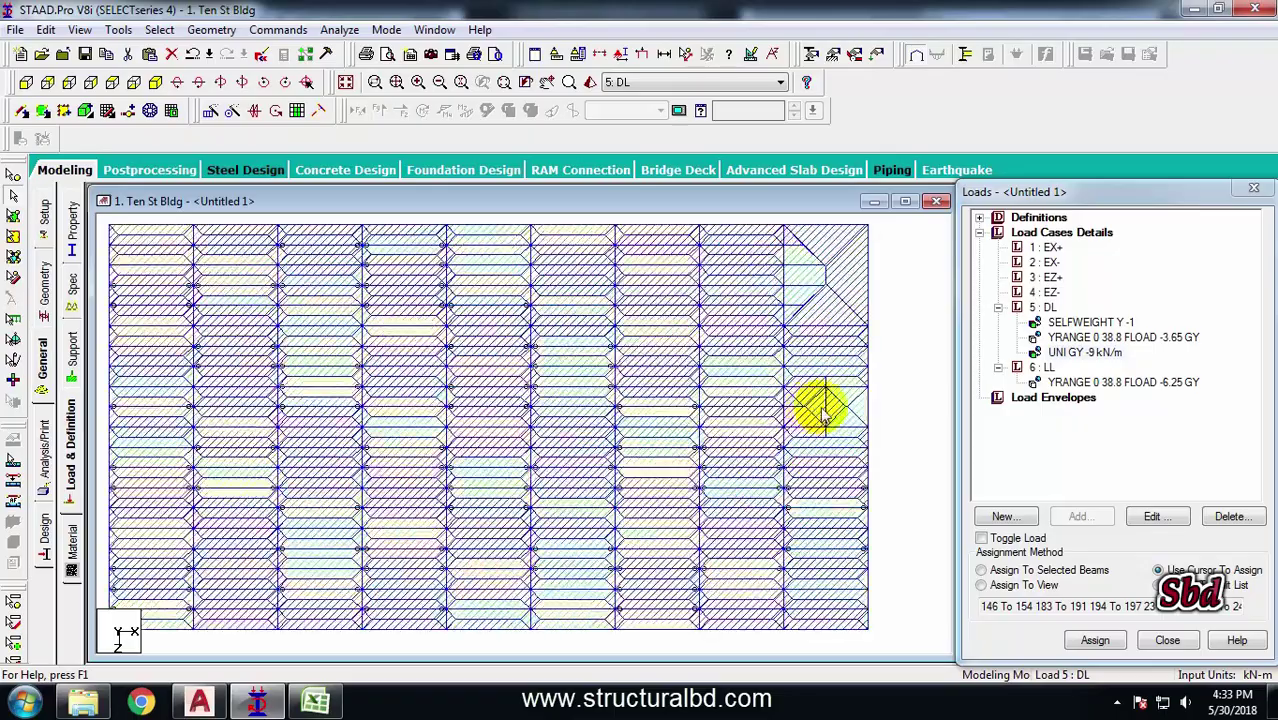
{"action": "scroll", "coordinate": [807, 385], "scroll_direction": "up", "scroll_amount": 2}
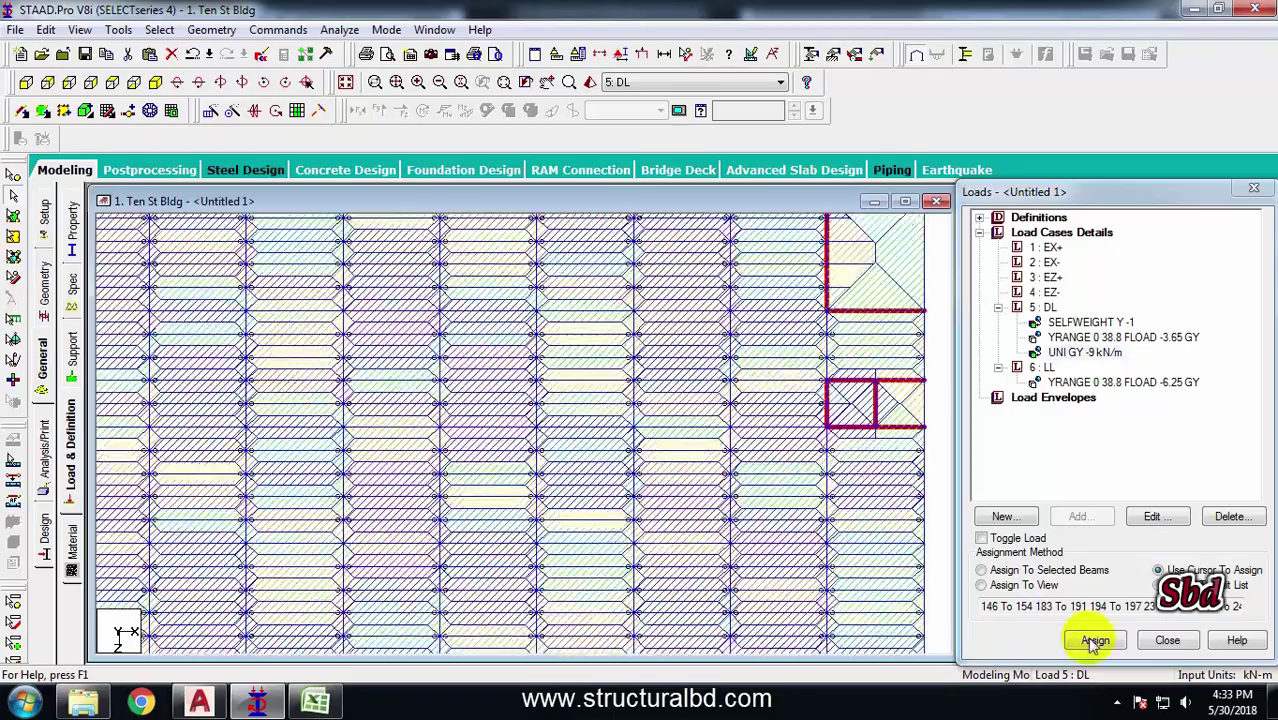
{"action": "left_click", "coordinate": [983, 571]}
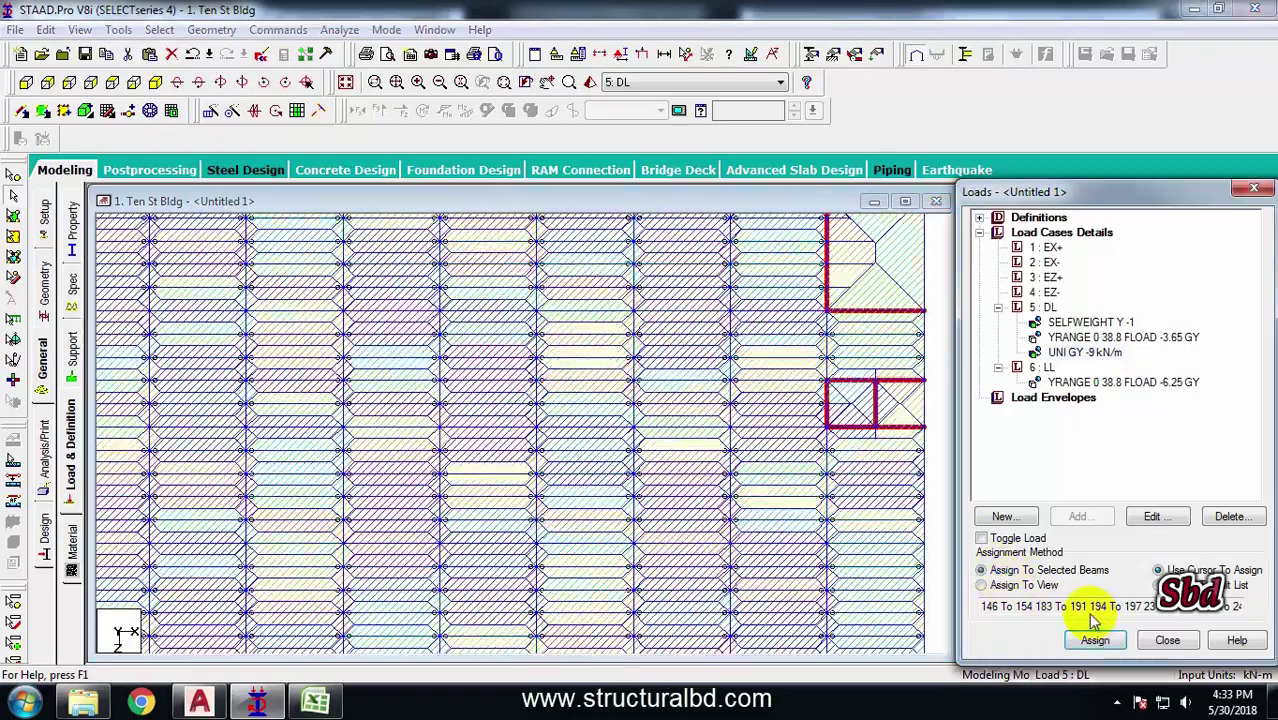
{"action": "left_click", "coordinate": [1097, 641]}
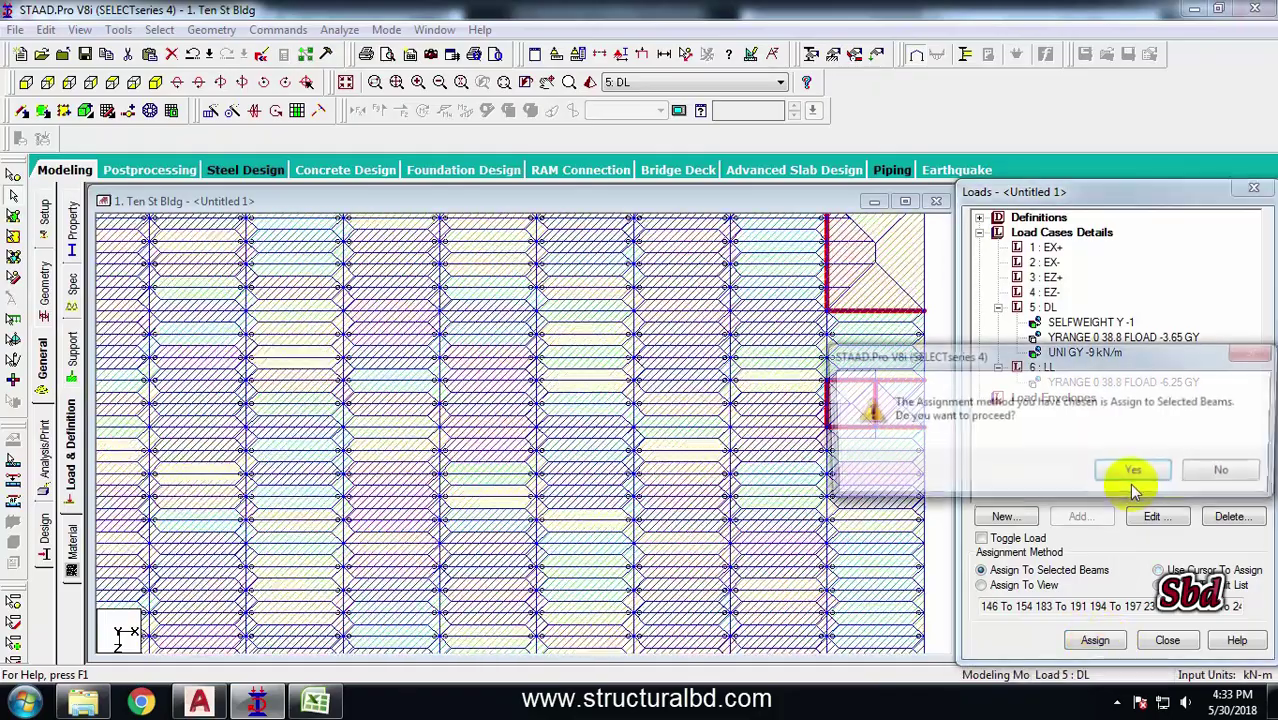
{"action": "left_click", "coordinate": [1134, 468]}
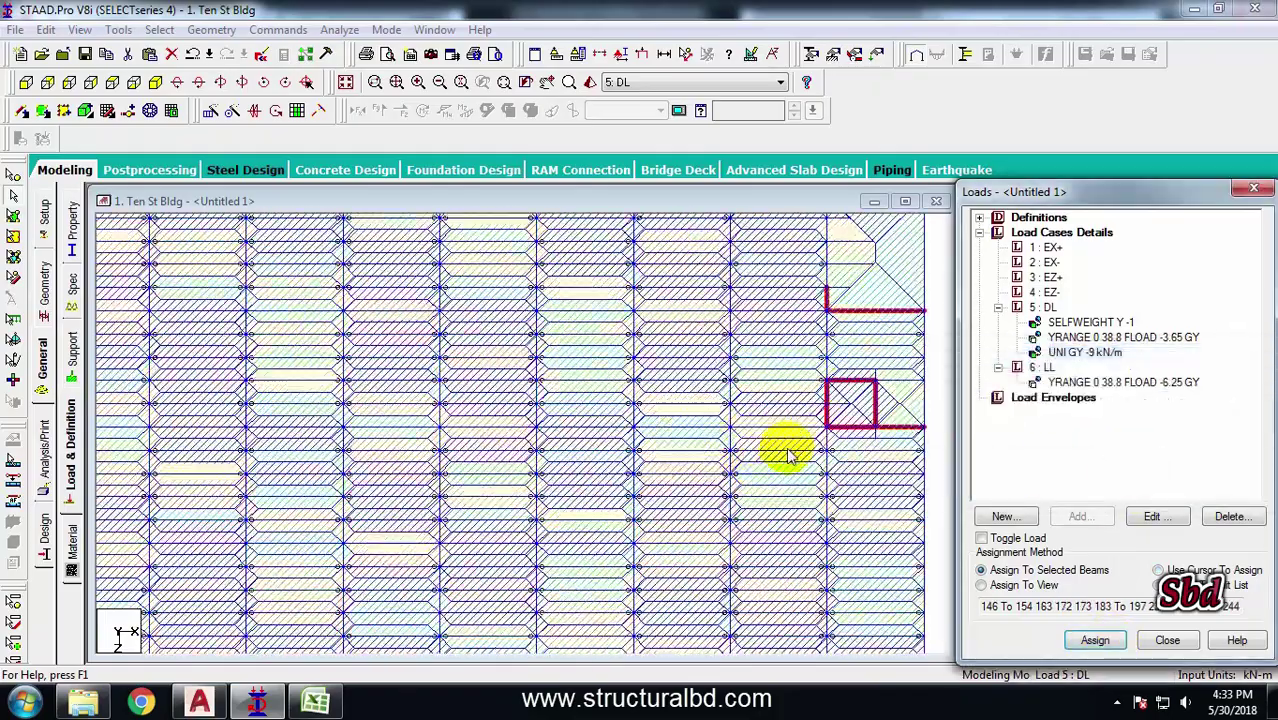
Return to the whole structure and display the members carrying the UNI GY -9 kN/m load to check the assignment
{"action": "left_click", "coordinate": [345, 82]}
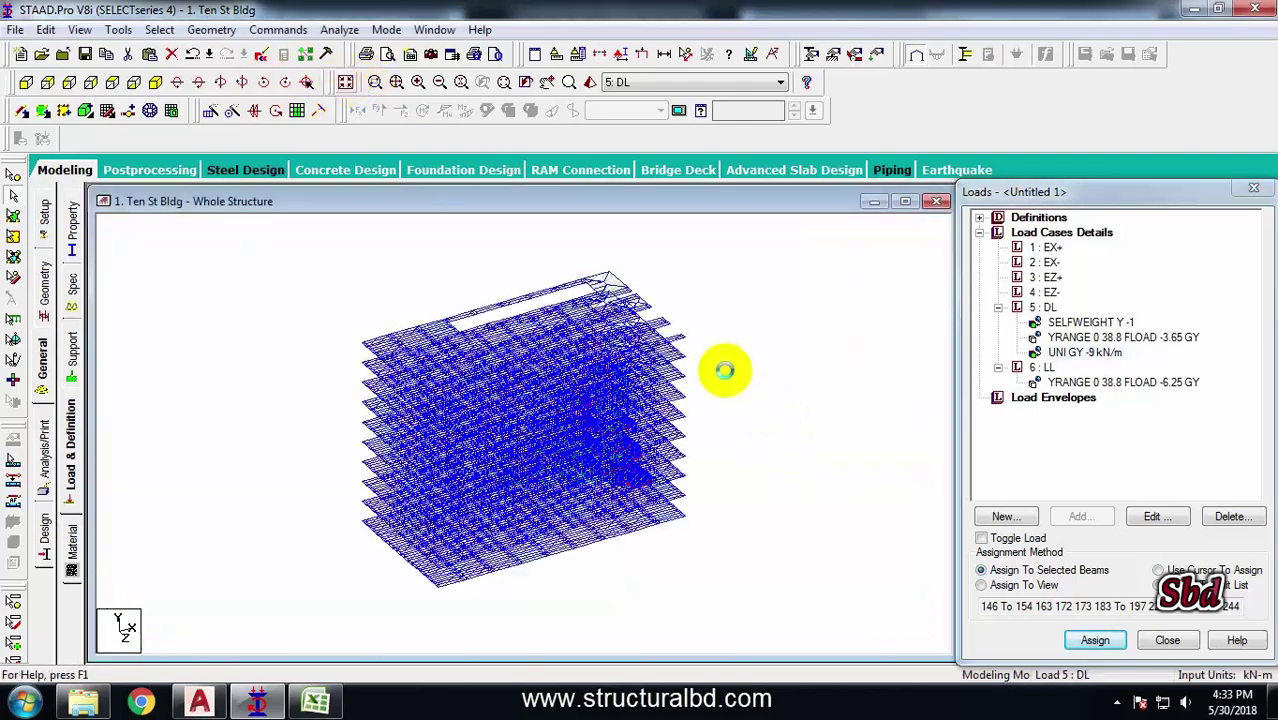
{"action": "left_click", "coordinate": [1080, 352]}
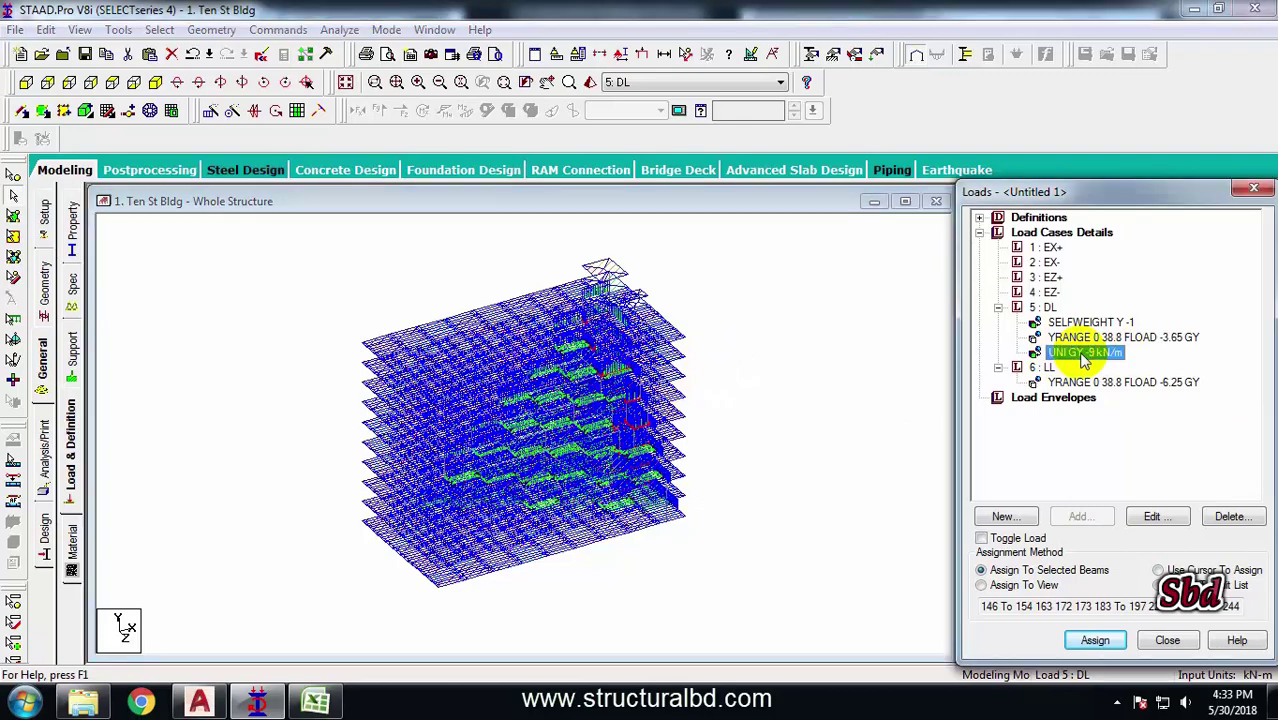
{"action": "left_click", "coordinate": [715, 427]}
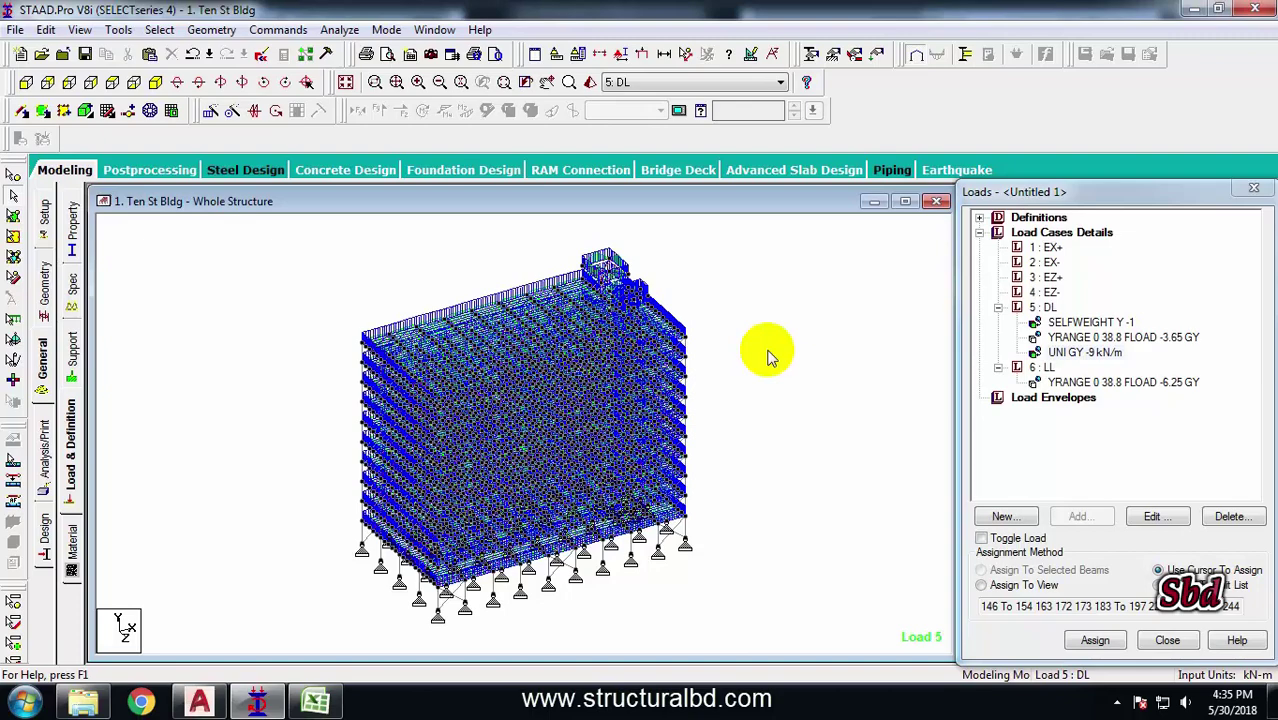
{"action": "middle_click_drag", "start_coordinate": [706, 370], "coordinate": [733, 380]}
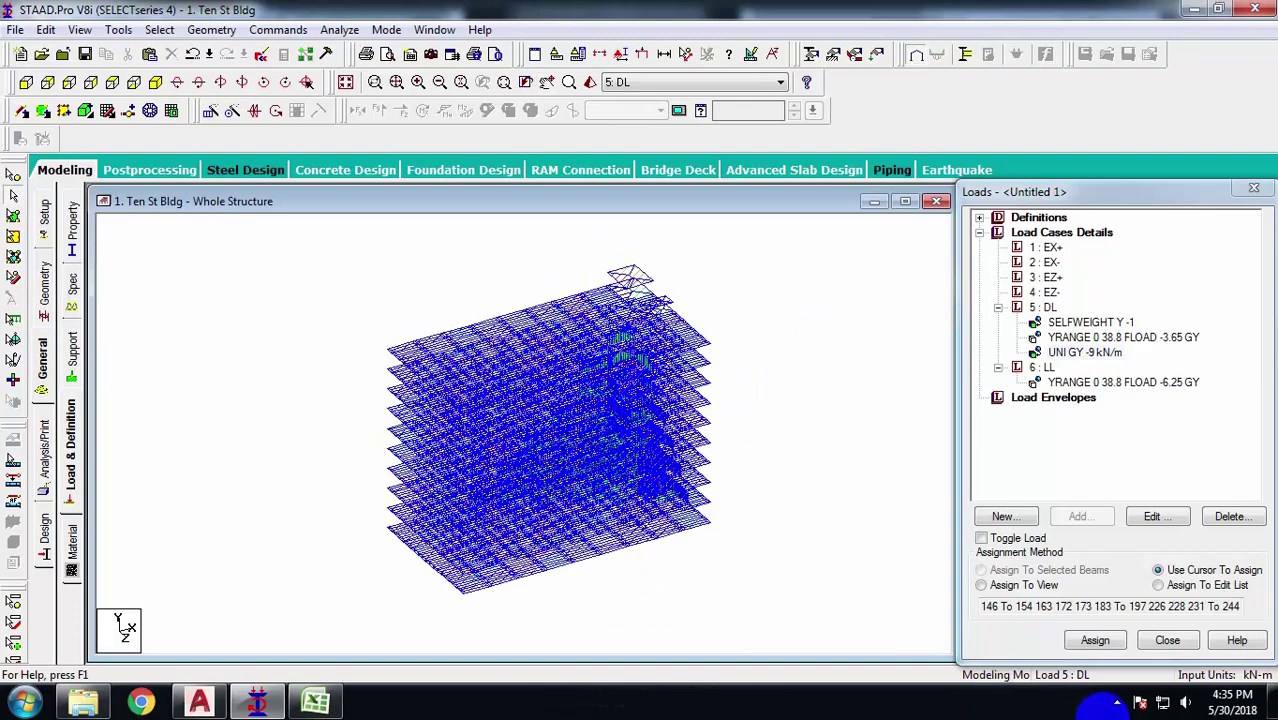